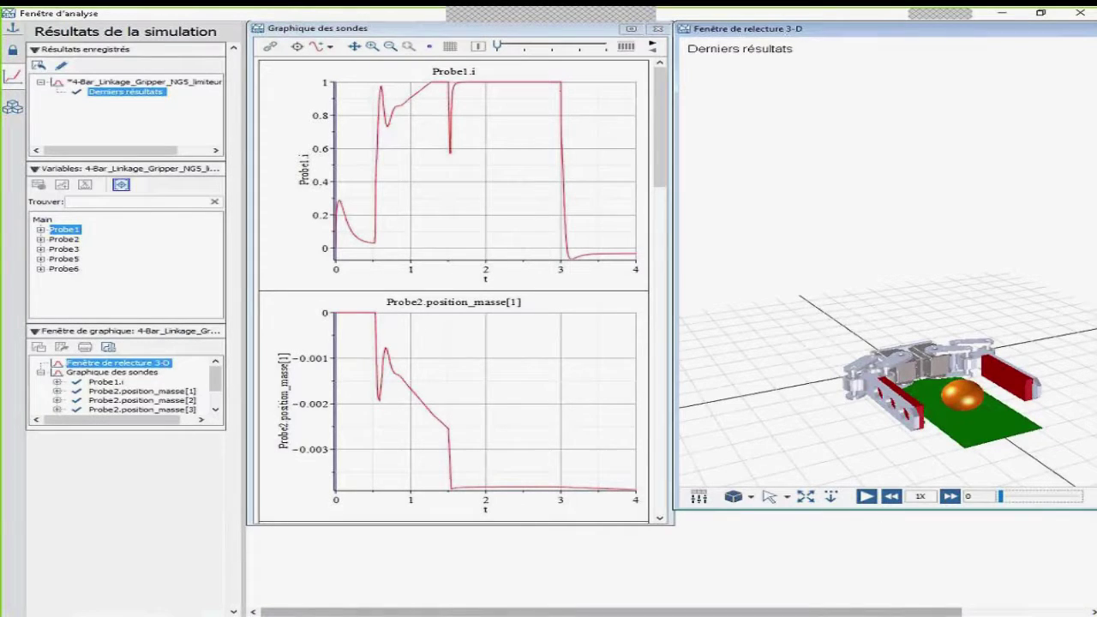
Switch to the empty Sanstitre2 model in MapleSim, start a CAD import and open the 4-Bar Linkage Gripper folder.
mouse_move(716, 616)
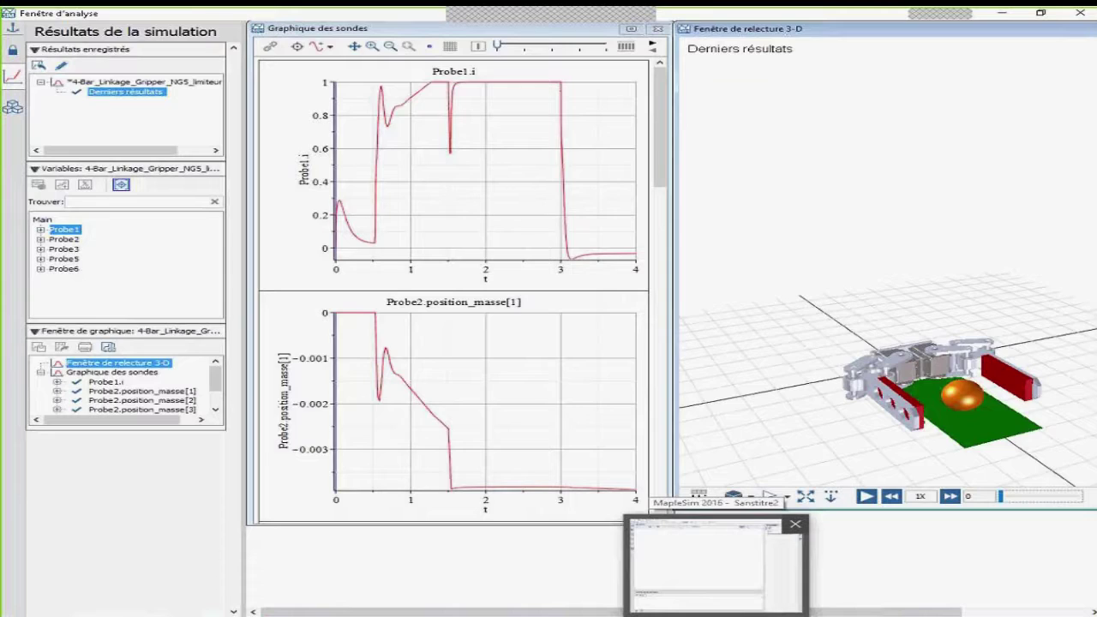
click(716, 562)
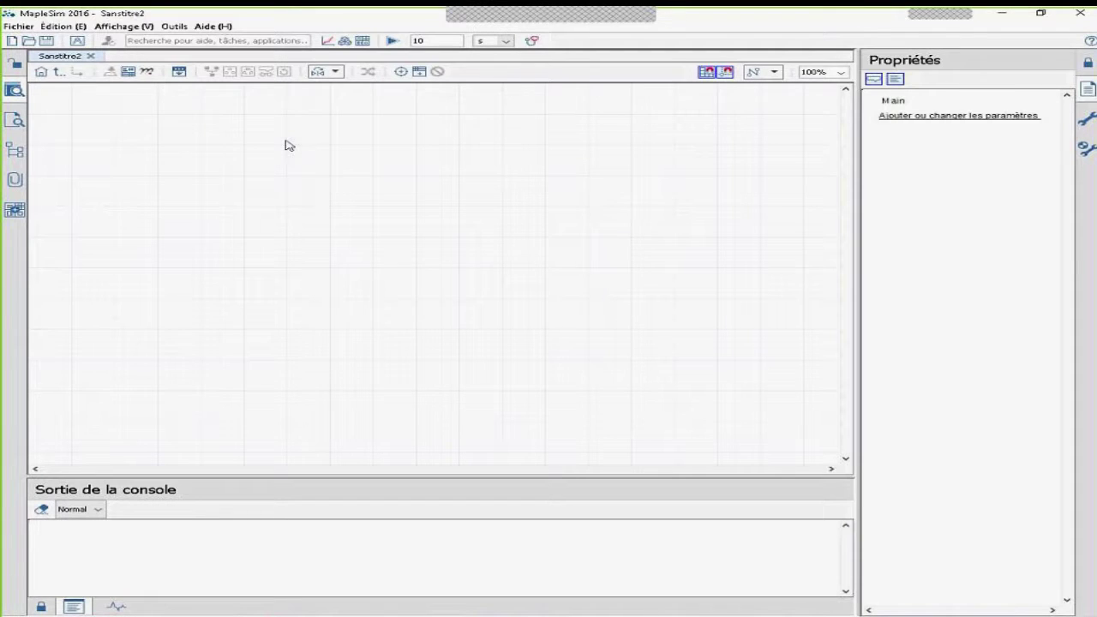
click(77, 42)
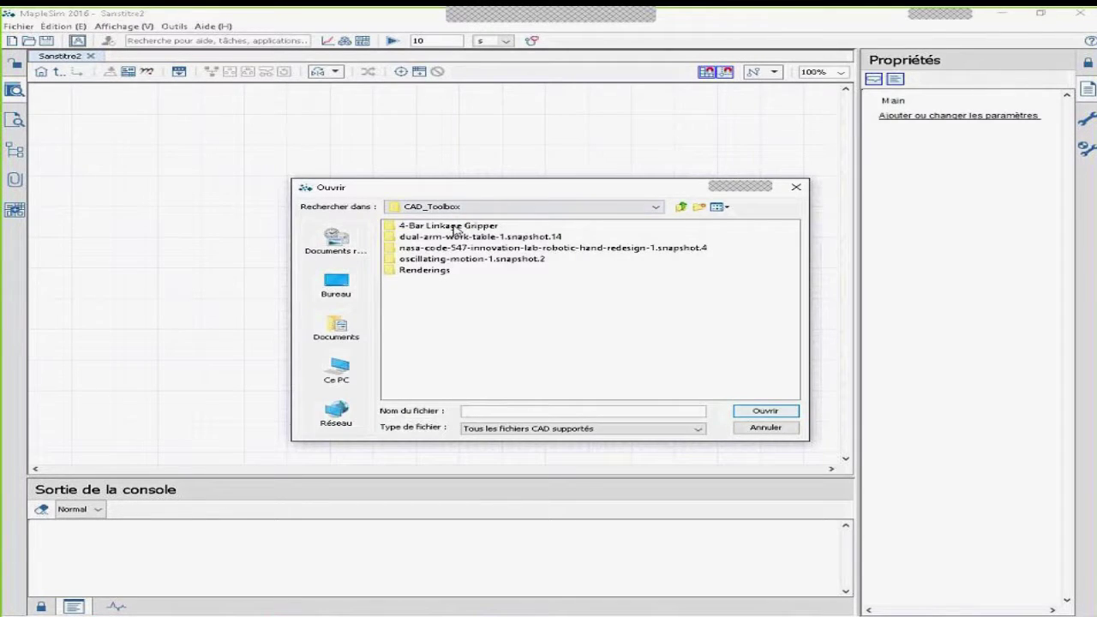
double_click(455, 226)
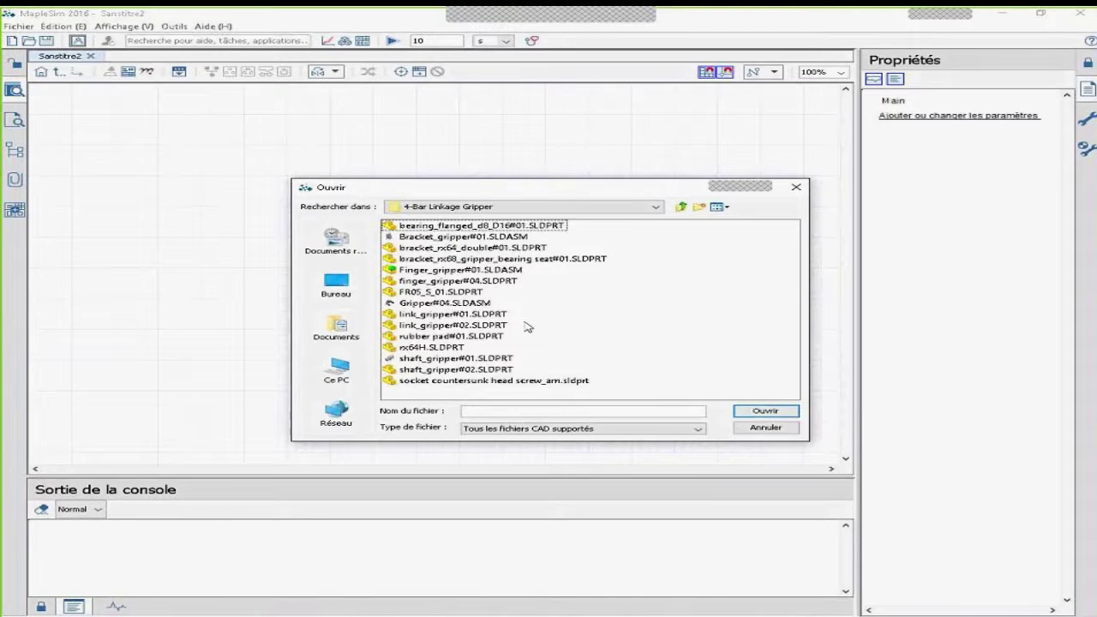
Review the list of CAD file formats supported for import, keeping all supported CAD files as the filter.
click(699, 433)
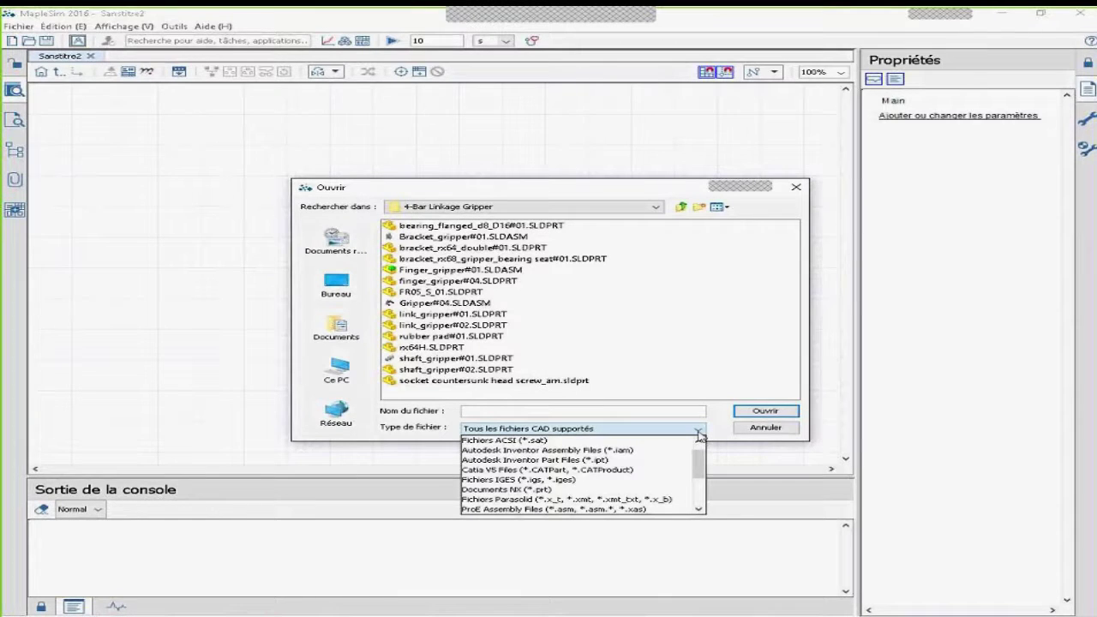
drag(703, 462, 707, 457)
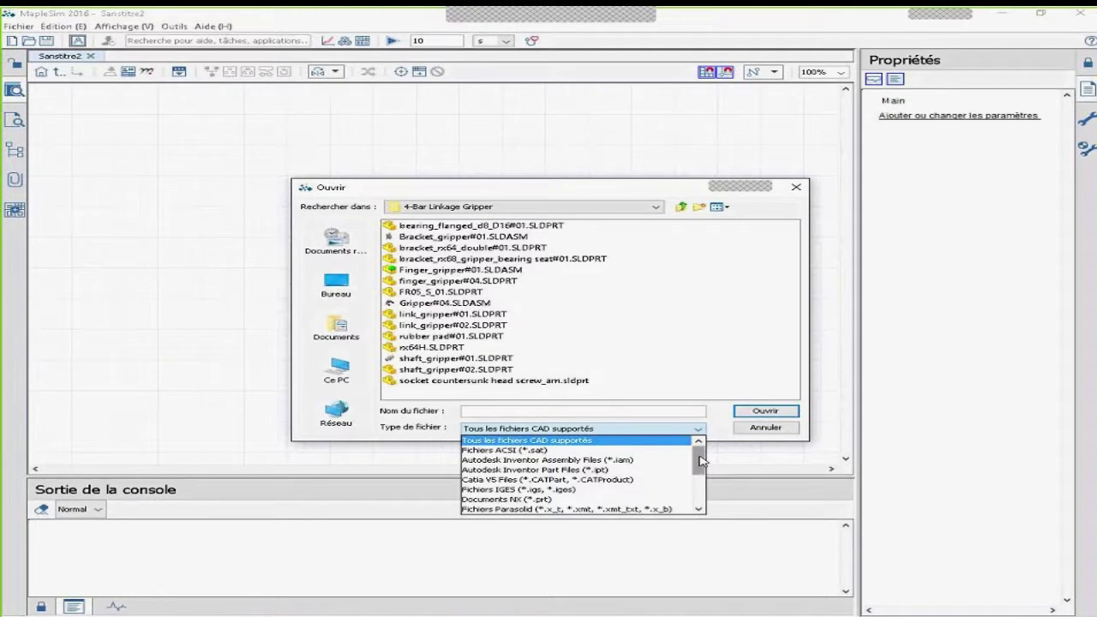
drag(701, 461, 698, 496)
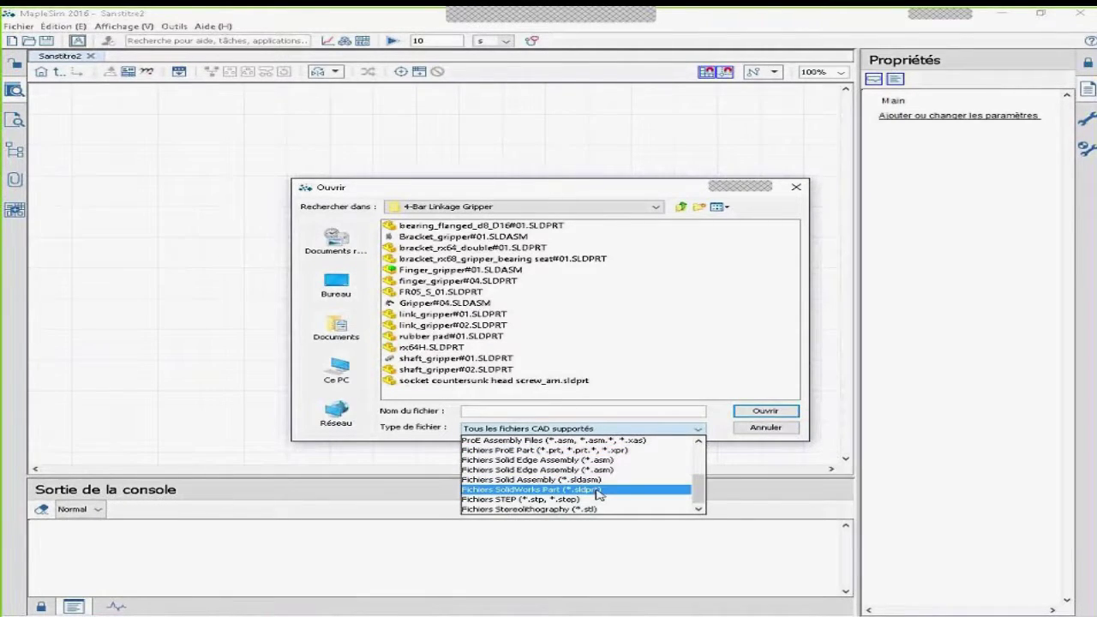
click(721, 419)
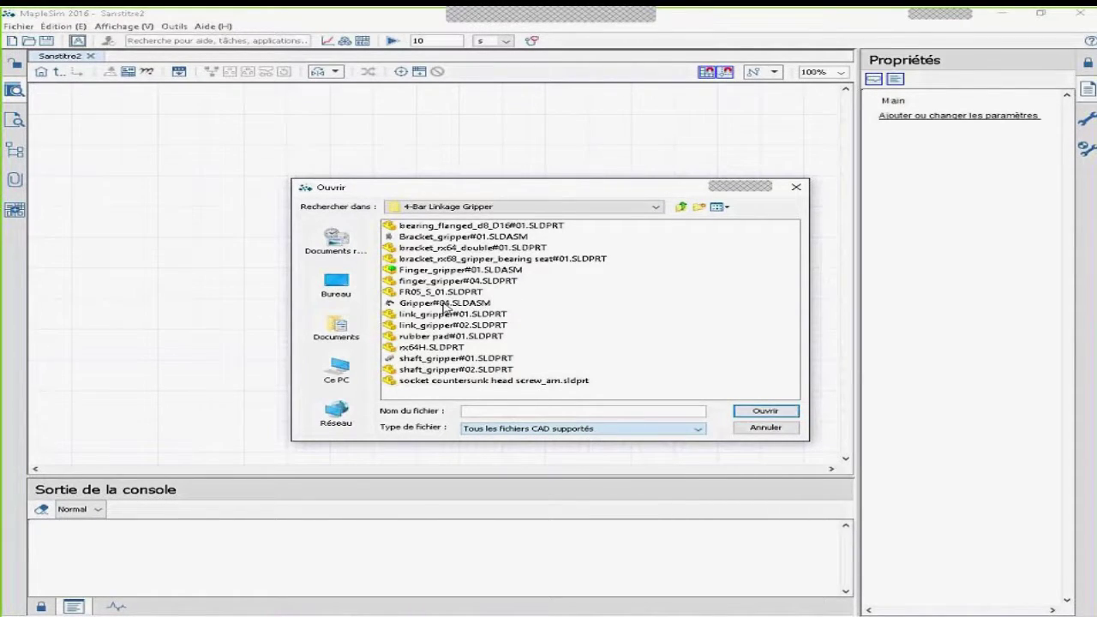
Load the Gripper#04.SLDASM assembly, importing it from the file instead of from the CAD software.
click(480, 304)
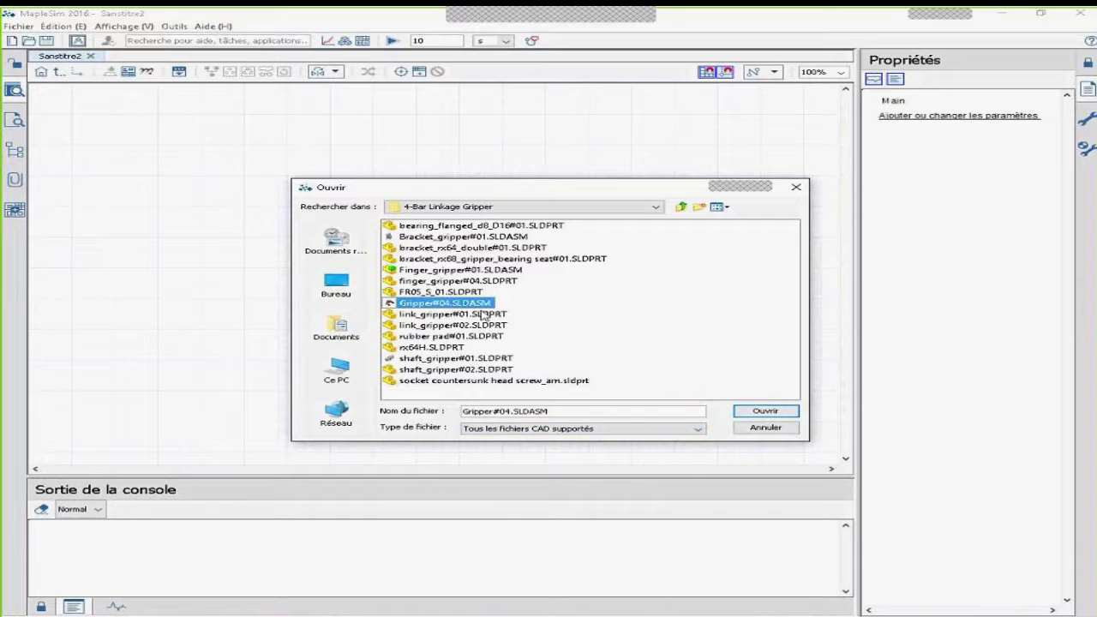
click(766, 412)
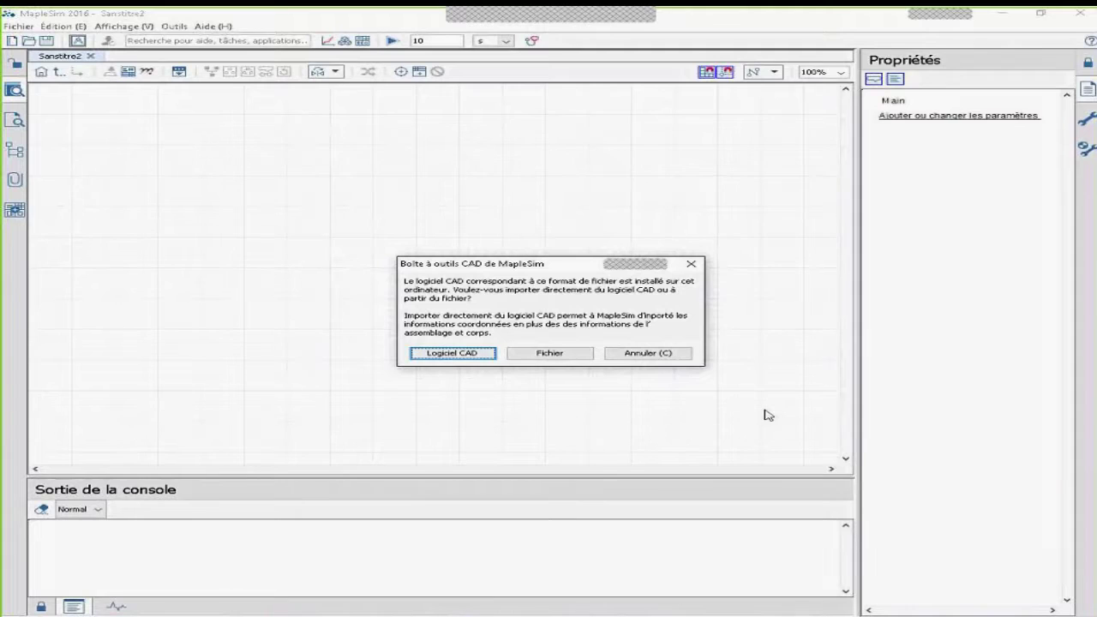
click(551, 354)
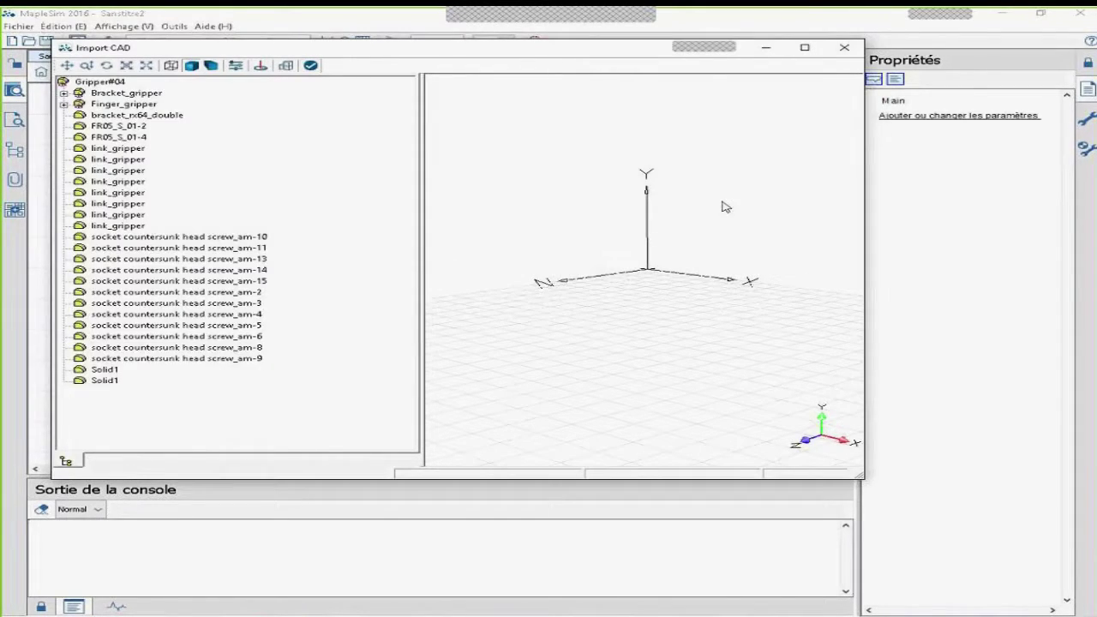
Maximise the Import CAD window and examine the whole gripper assembly from an elevated angle.
click(805, 48)
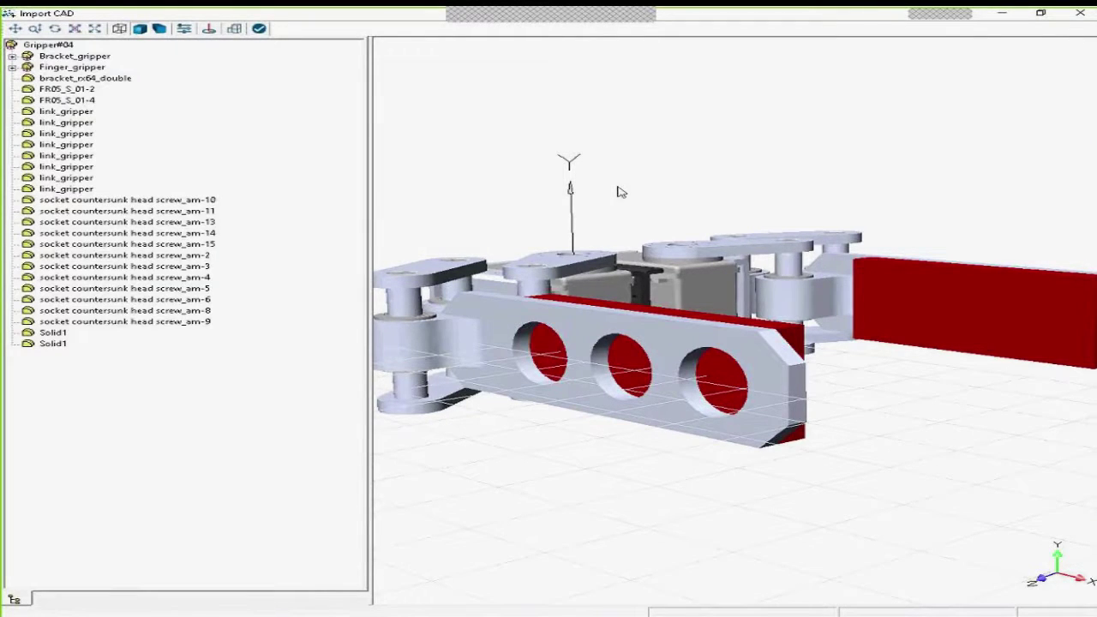
scroll(622, 192, down, 2)
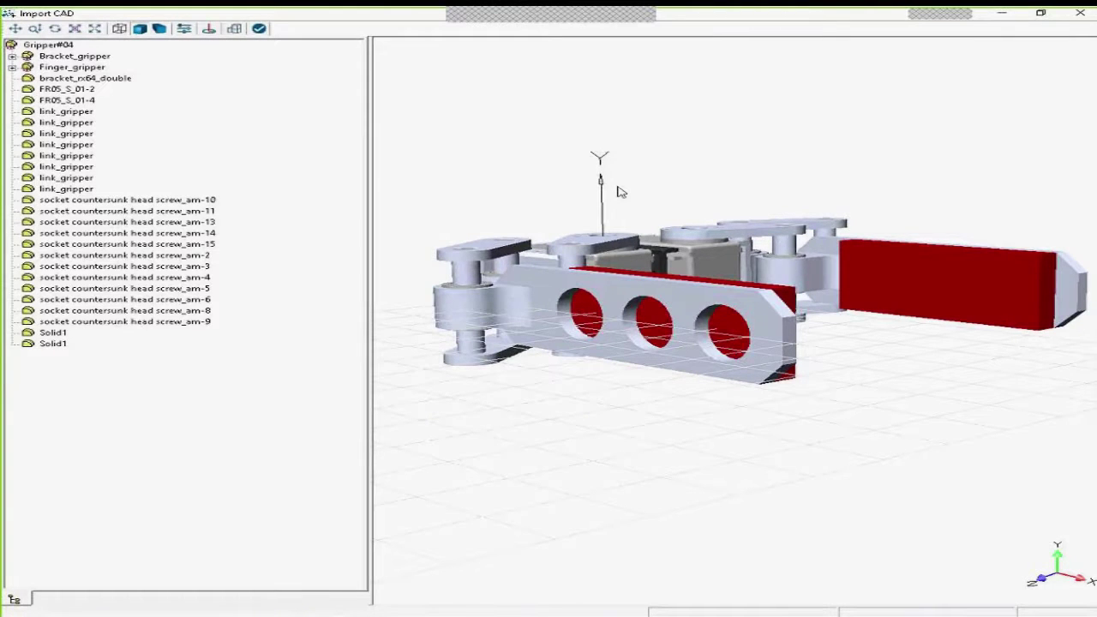
drag(622, 195, 686, 250)
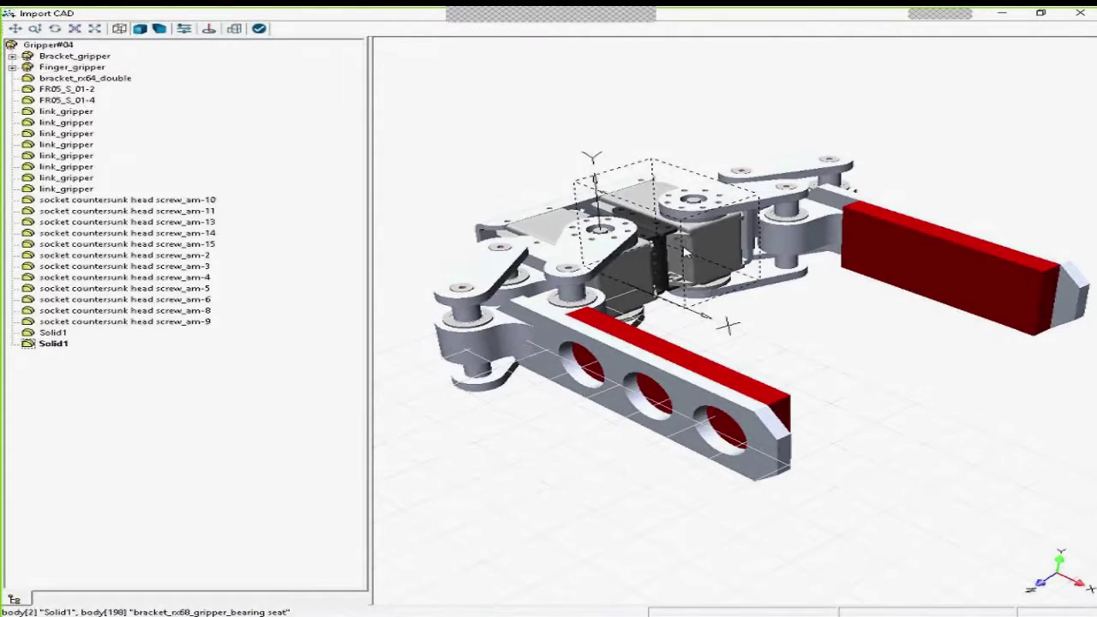
click(237, 179)
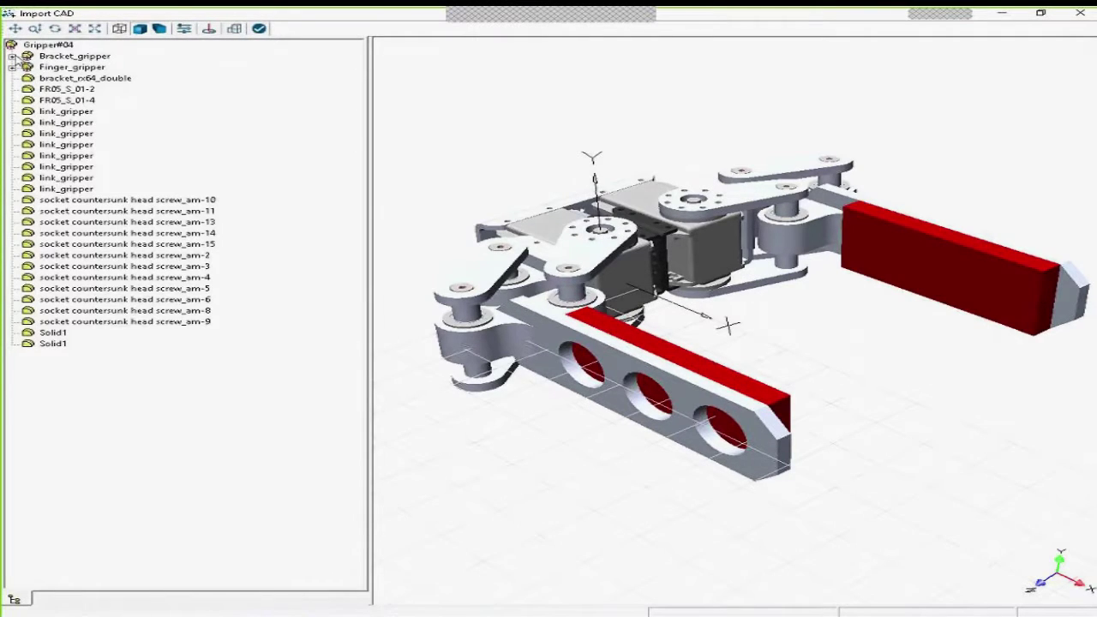
Isolate the Bracket_gripper subassembly by hiding all other components.
click(28, 57)
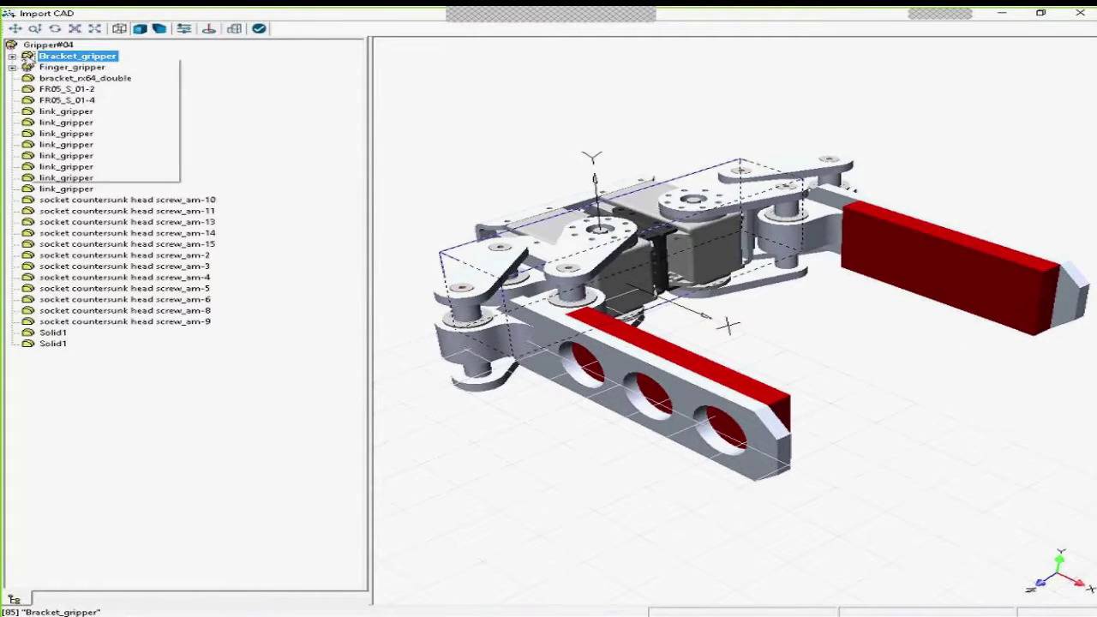
right_click(28, 58)
mouse_move(101, 156)
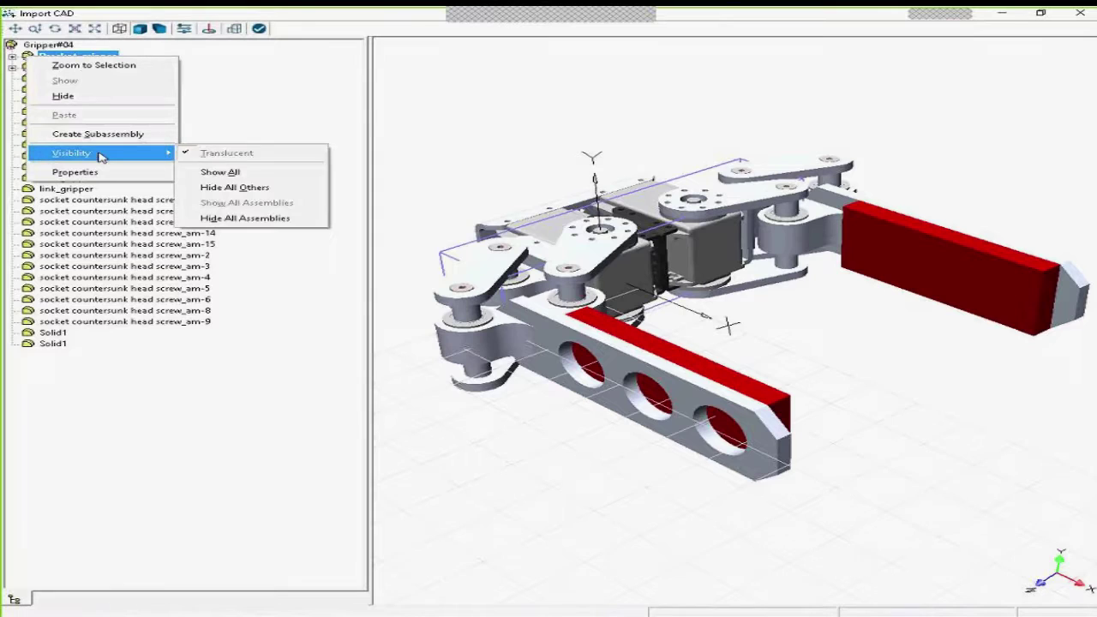
click(241, 189)
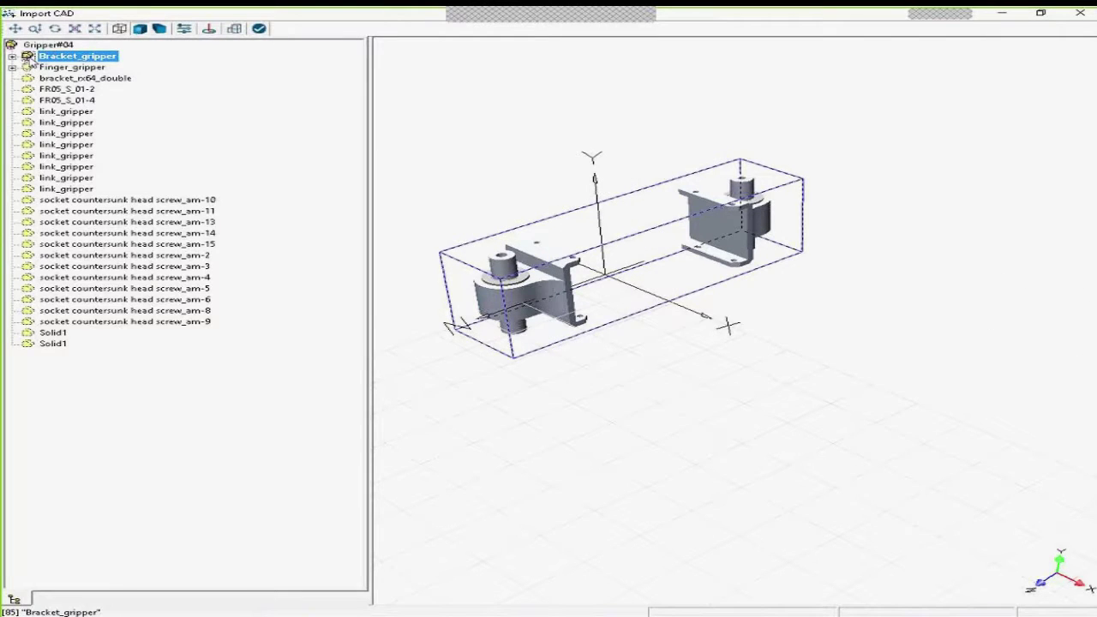
Isolate the Finger_gripper subassembly in the 3-D view, with every other component hidden.
click(38, 68)
right_click(36, 70)
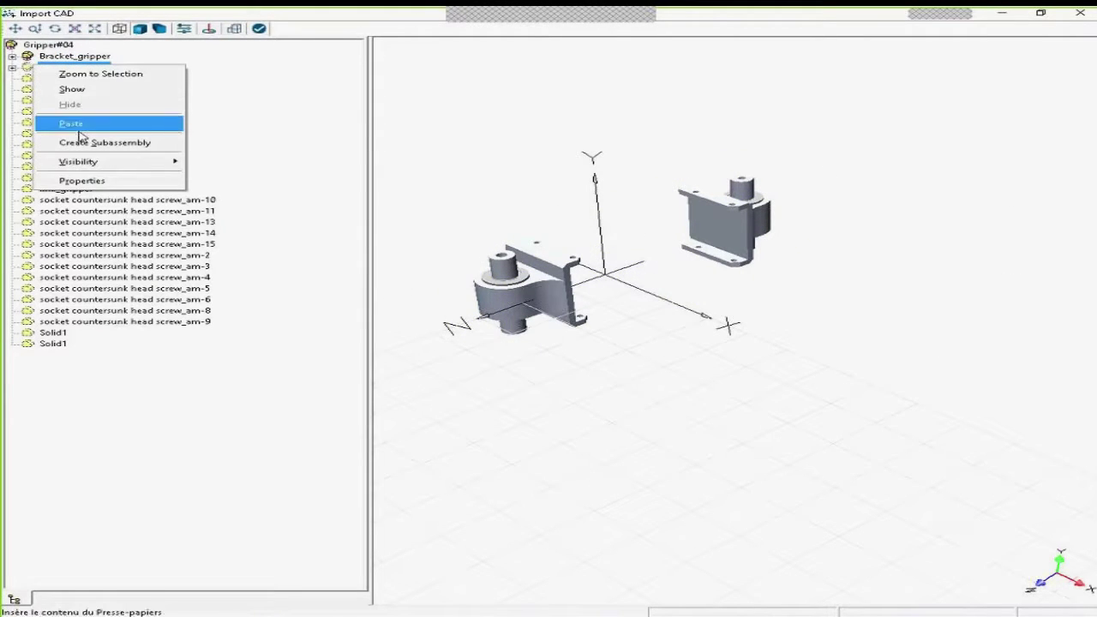
mouse_move(101, 168)
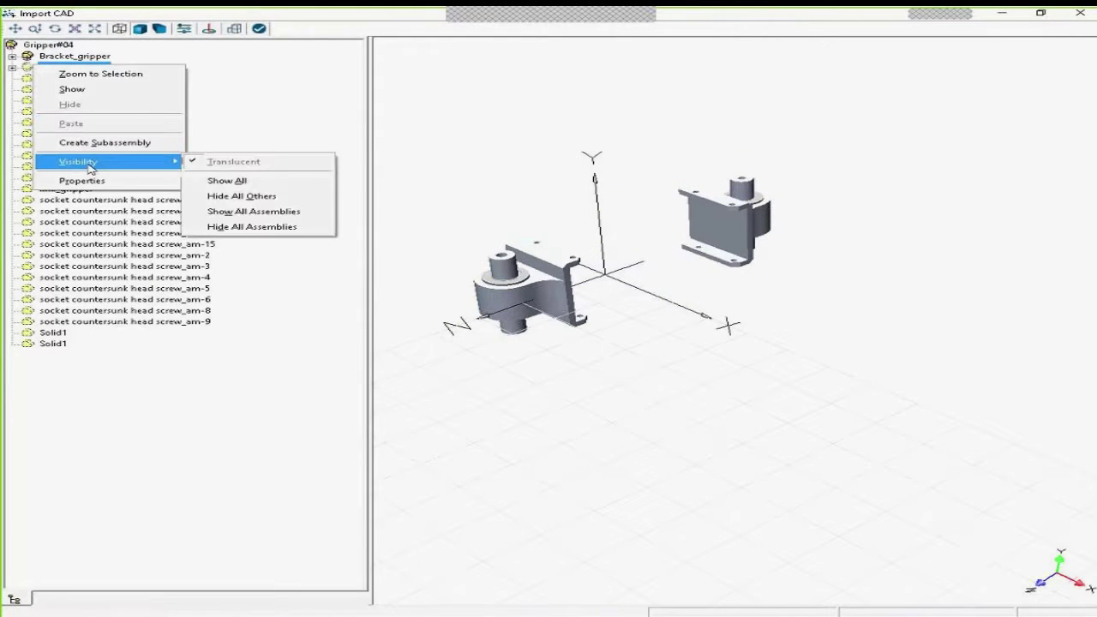
click(242, 196)
click(80, 58)
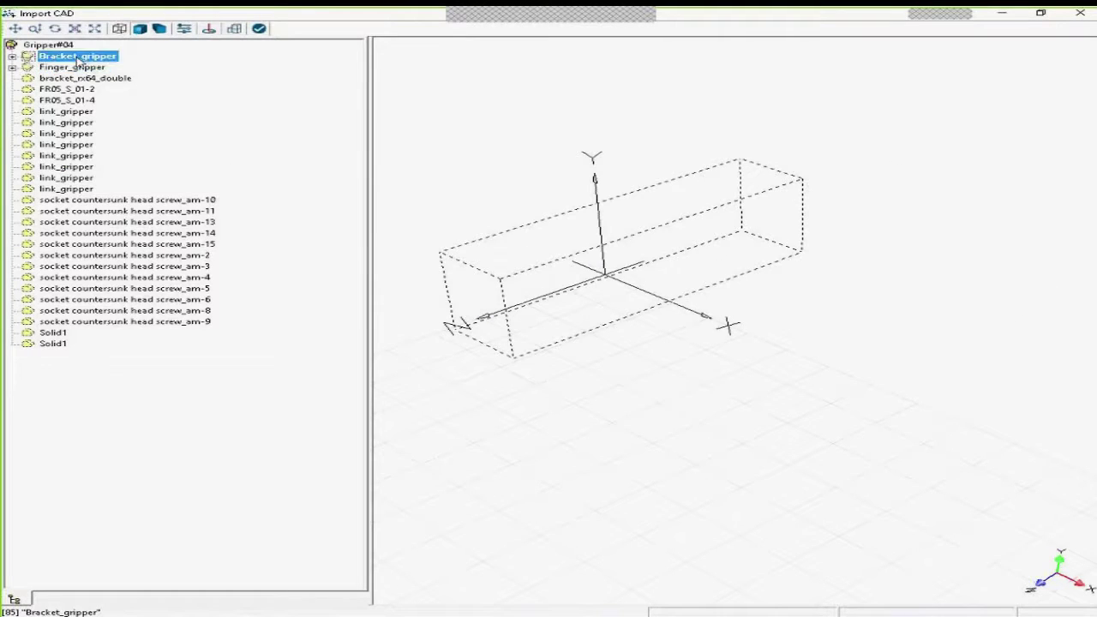
click(74, 69)
right_click(75, 68)
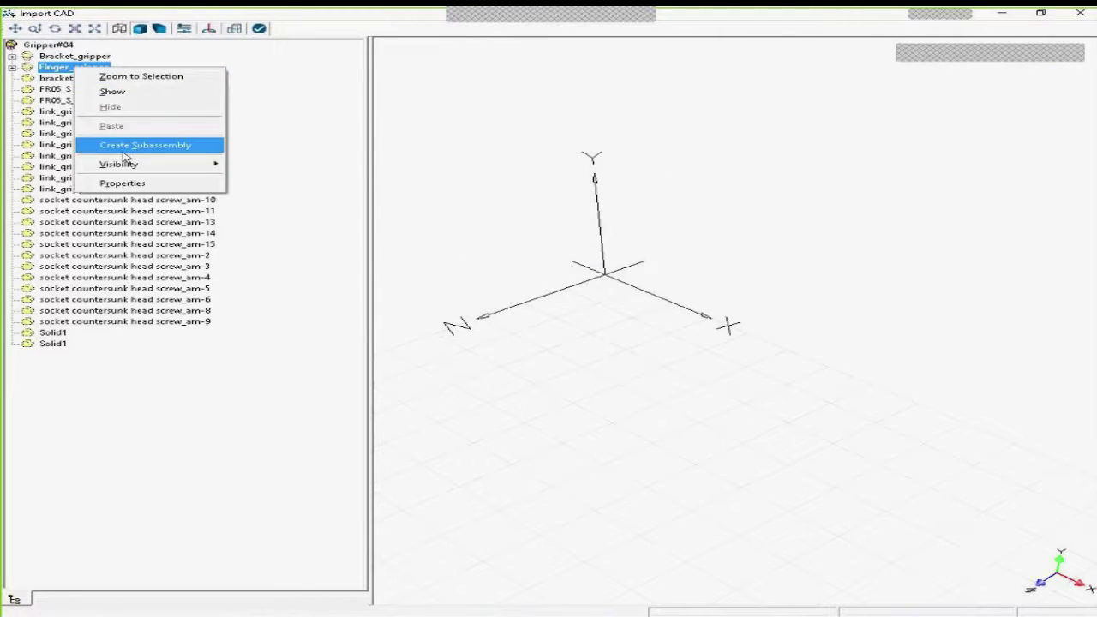
click(119, 95)
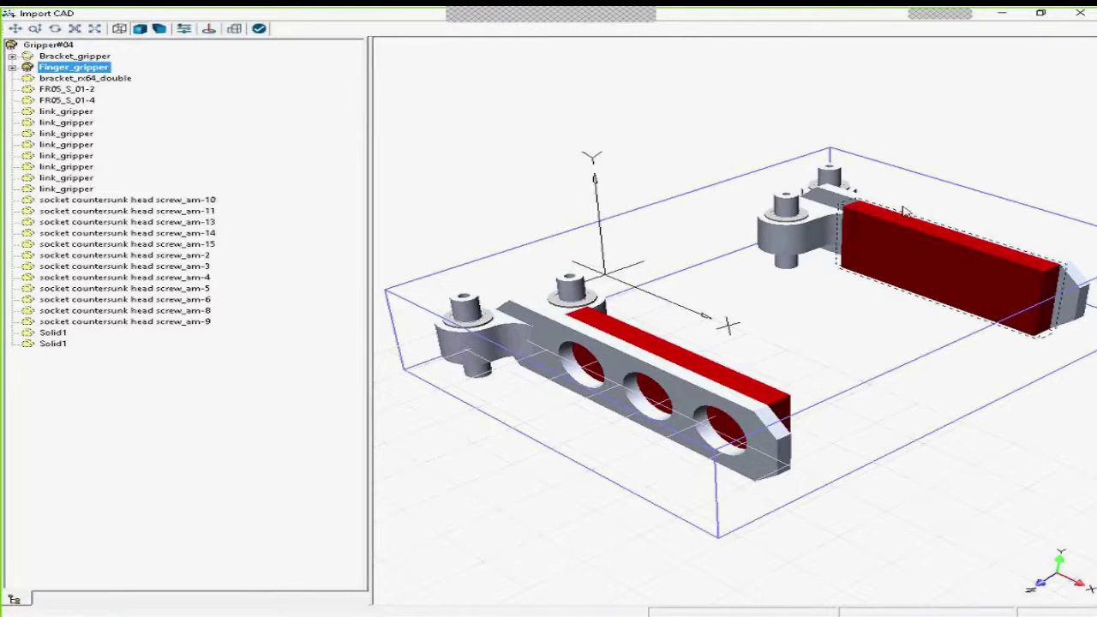
Show all components of the gripper assembly again and clear the selection.
click(866, 214)
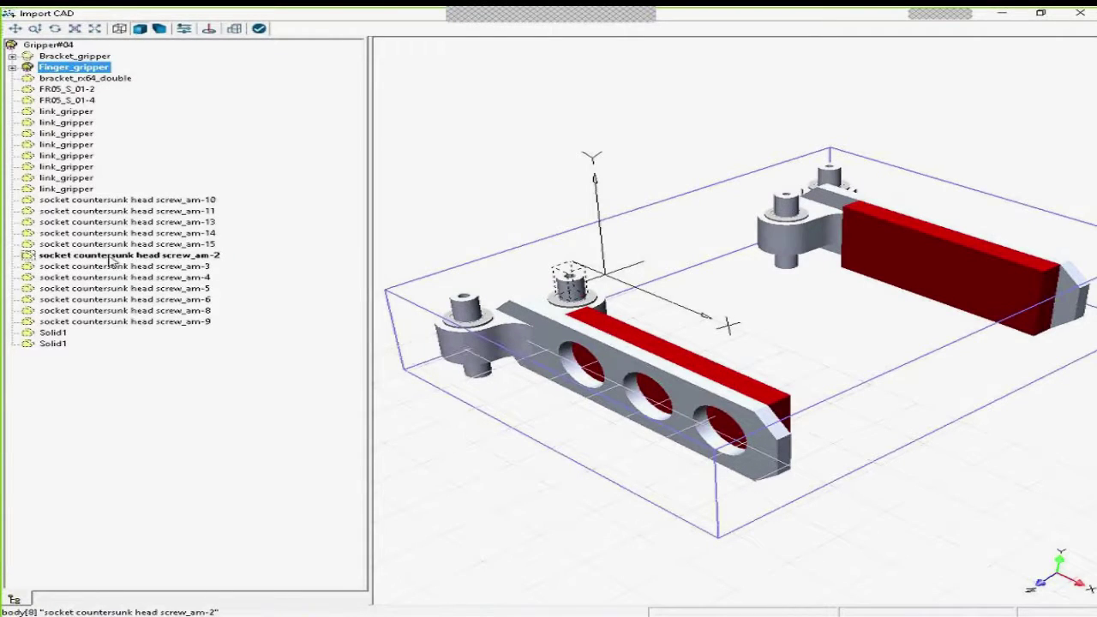
right_click(39, 57)
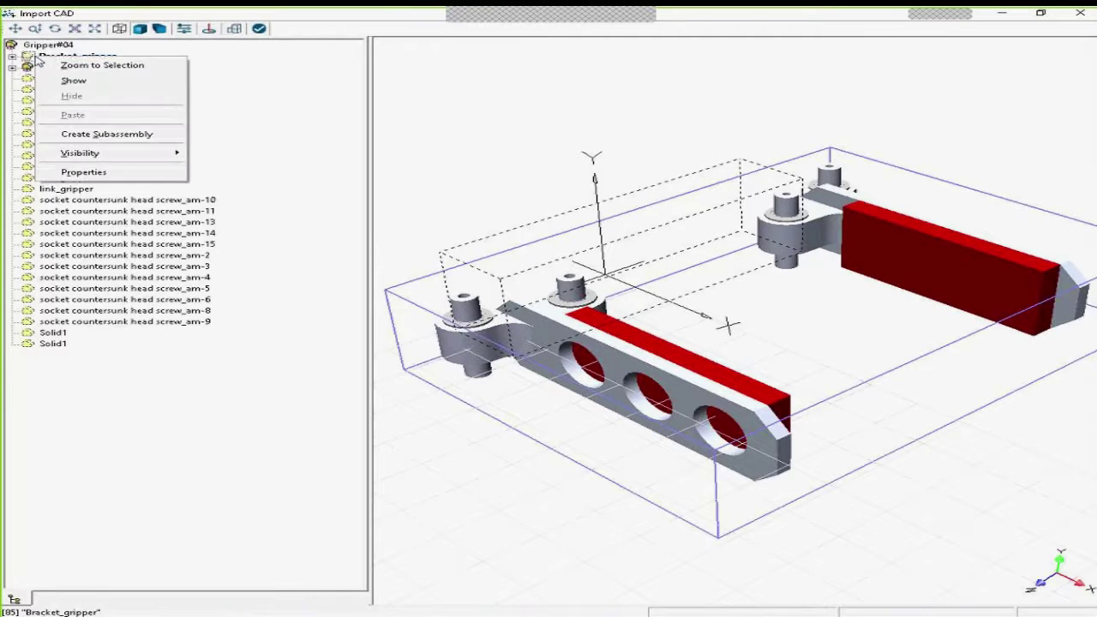
mouse_move(151, 156)
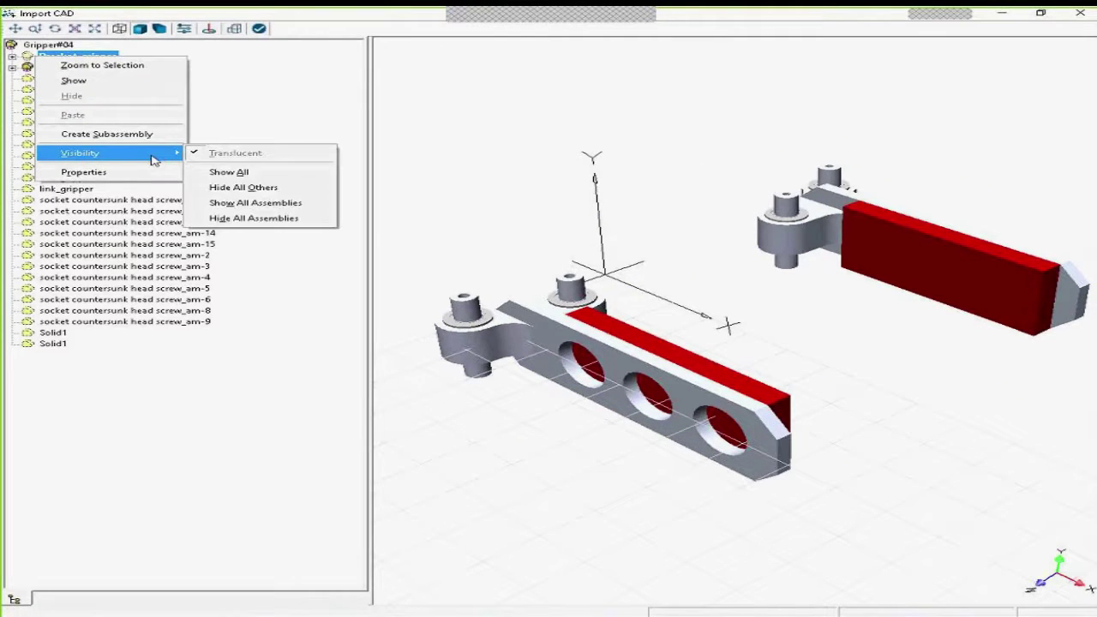
click(257, 174)
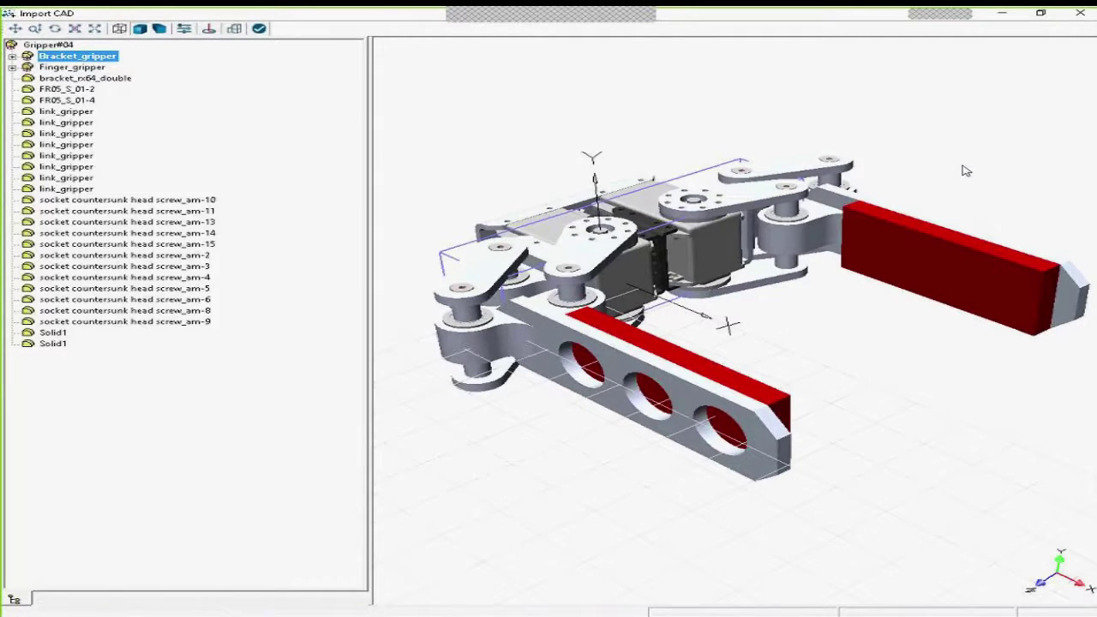
click(917, 206)
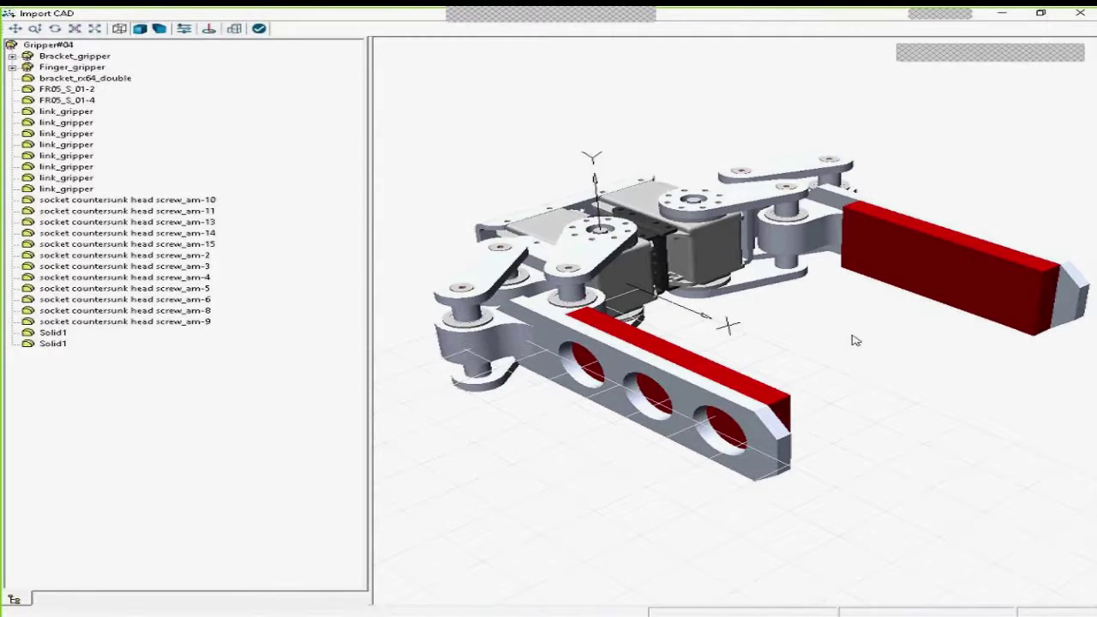
Window-select every part of one symmetric half of the gripper, the upper half in top view, and delete it.
scroll(855, 341, up, 5)
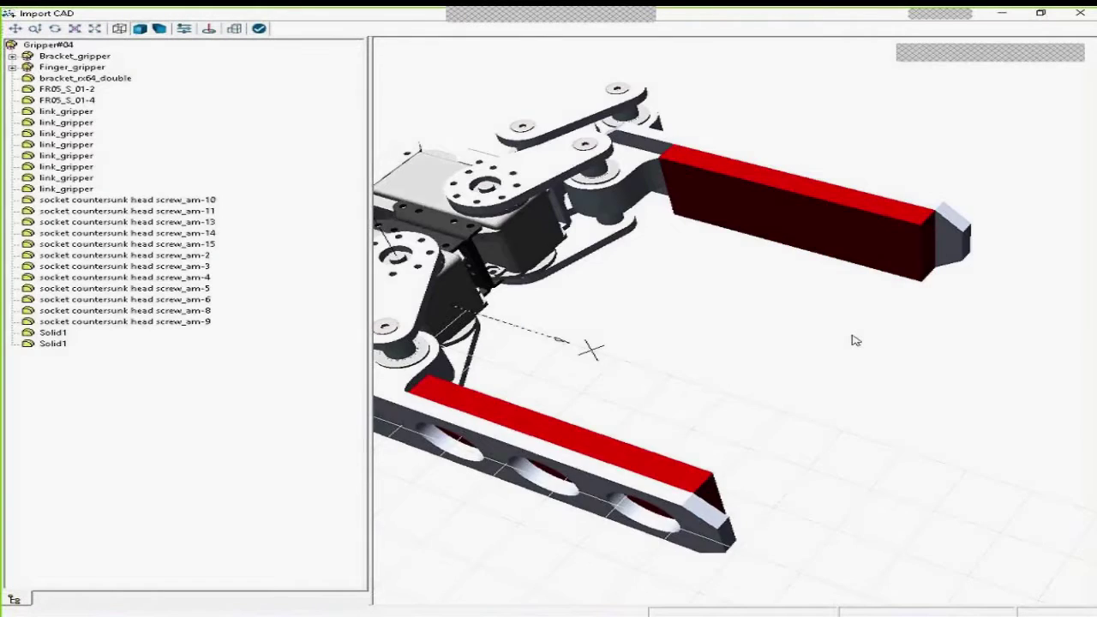
key(t)
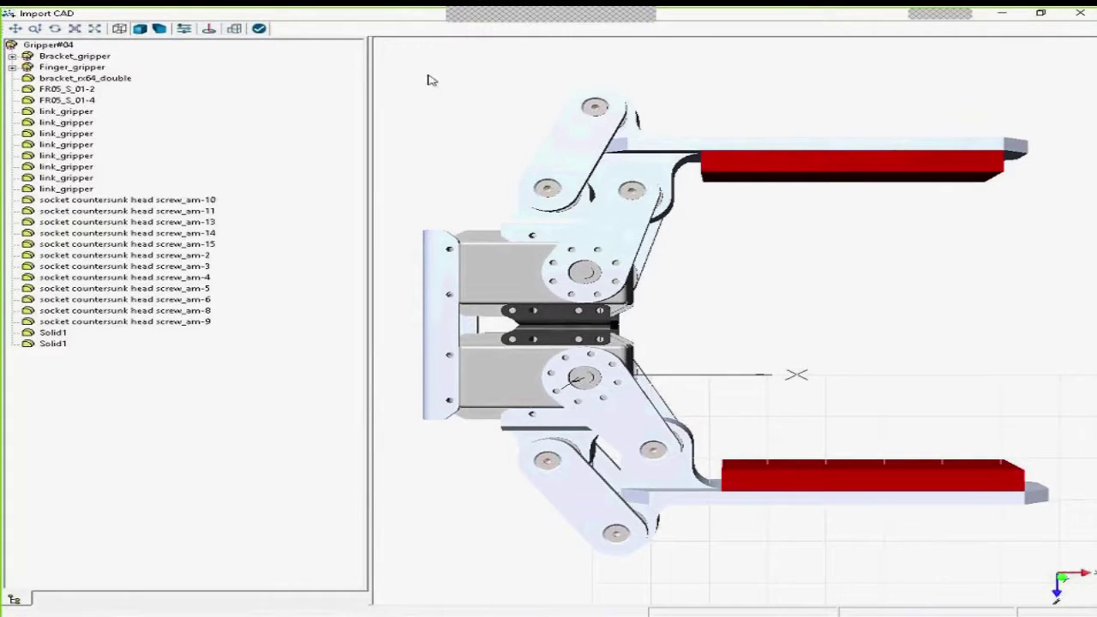
drag(397, 71, 556, 187)
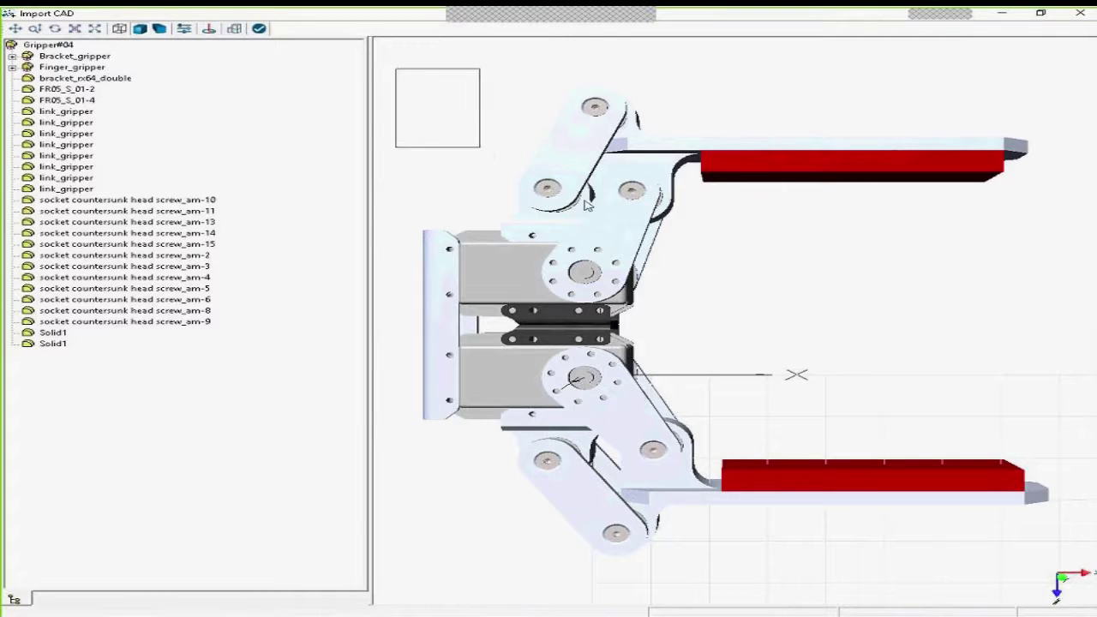
drag(926, 314, 1057, 331)
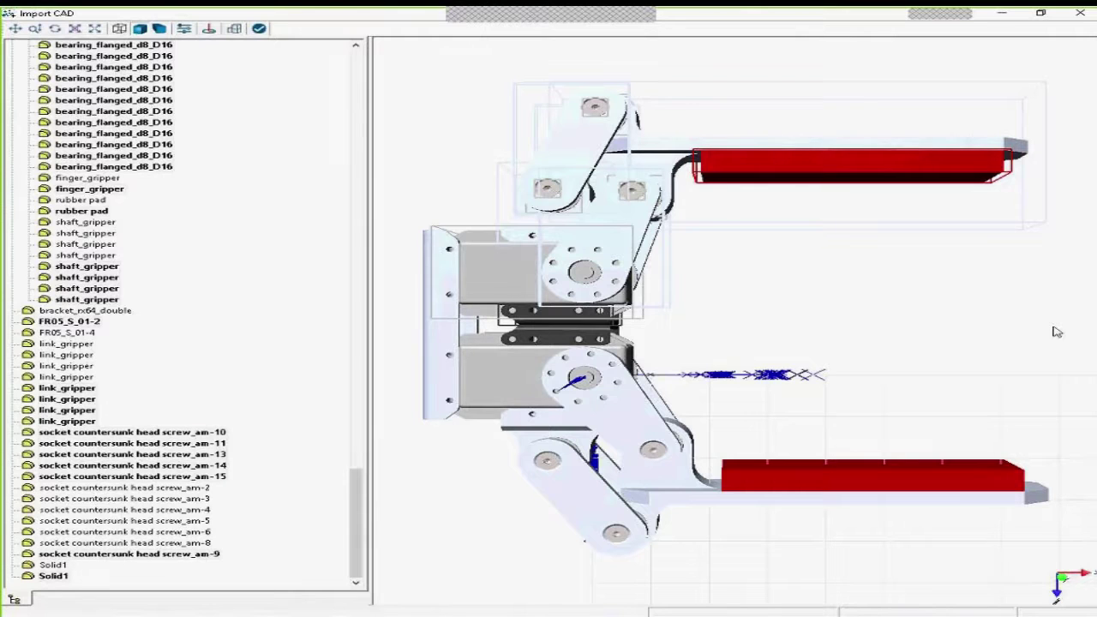
key(Delete)
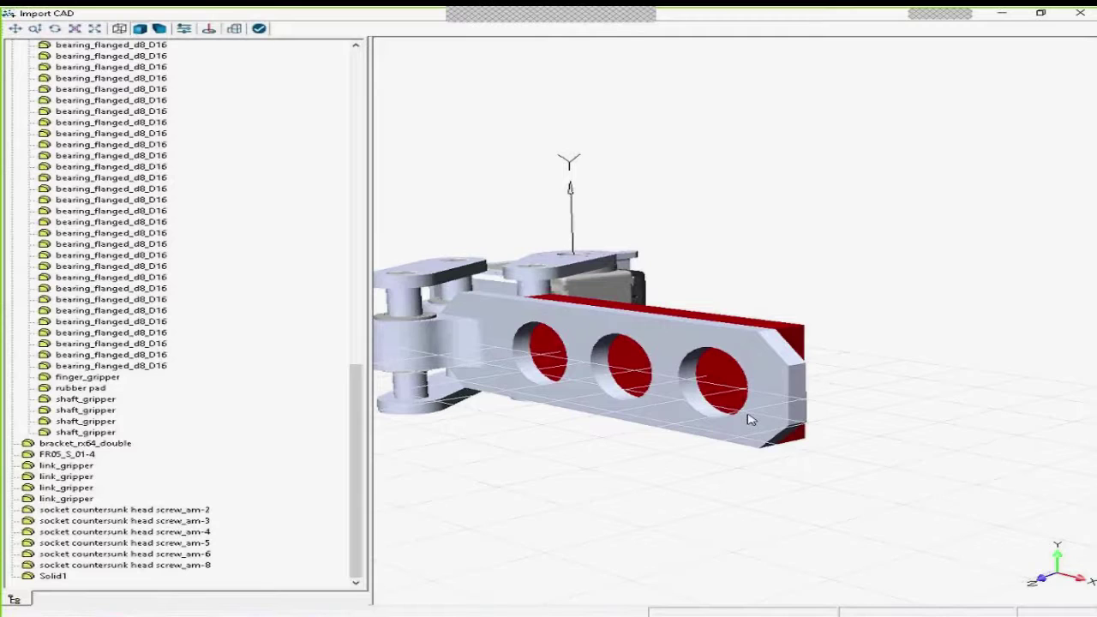
Centre the remaining half of the gripper in the view and collapse the Bracket_gripper and Finger_gripper tree branches.
click(749, 419)
drag(740, 272, 863, 272)
scroll(240, 66, up, 20)
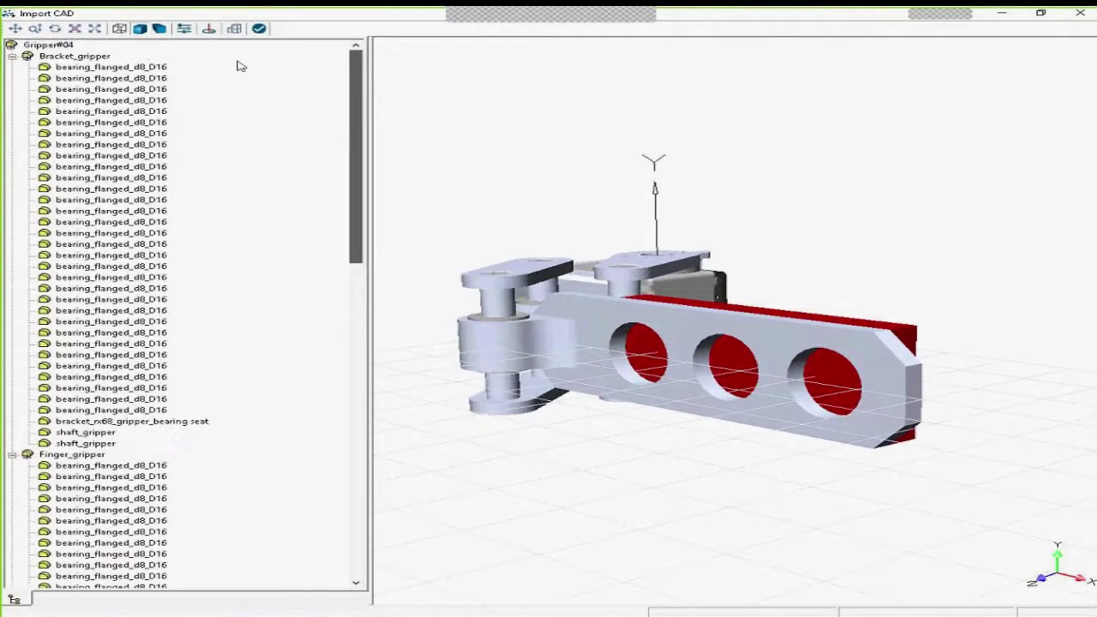
click(12, 56)
click(12, 66)
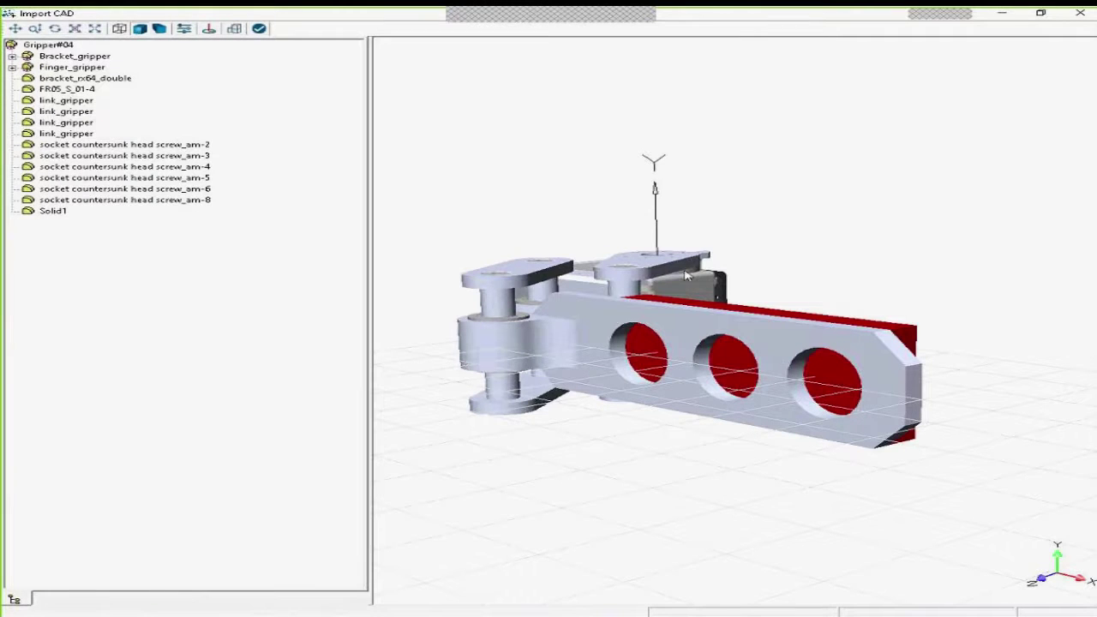
Move the loose bracket_rx64_double, FR05_S_01-4 and Solid1 parts into the Bracket_gripper subassembly, and collapse its branch.
drag(775, 260, 755, 304)
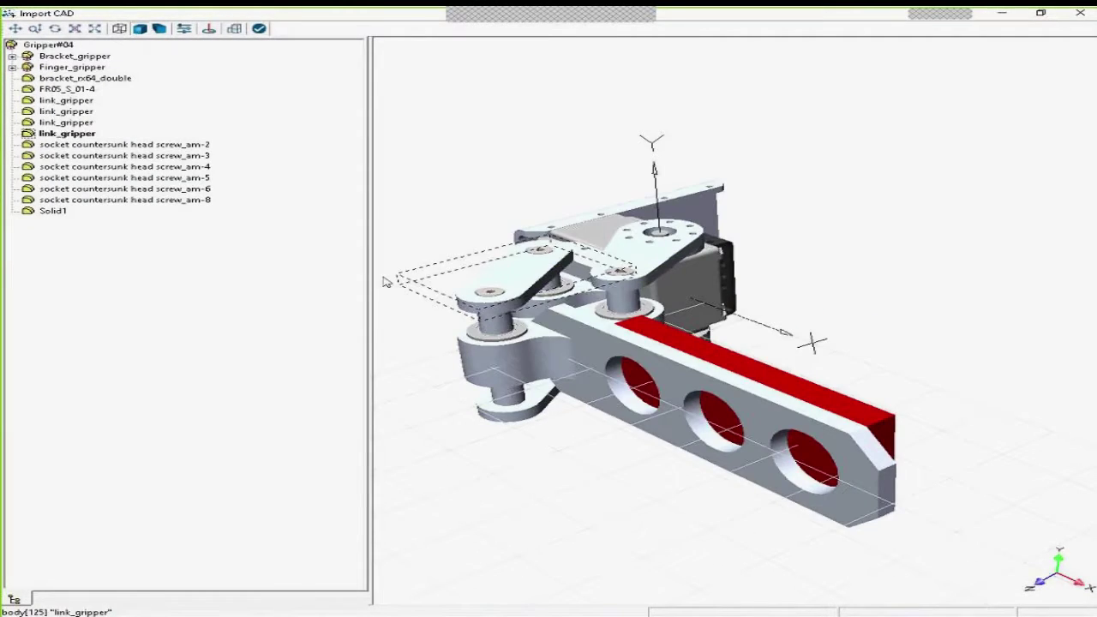
click(84, 80)
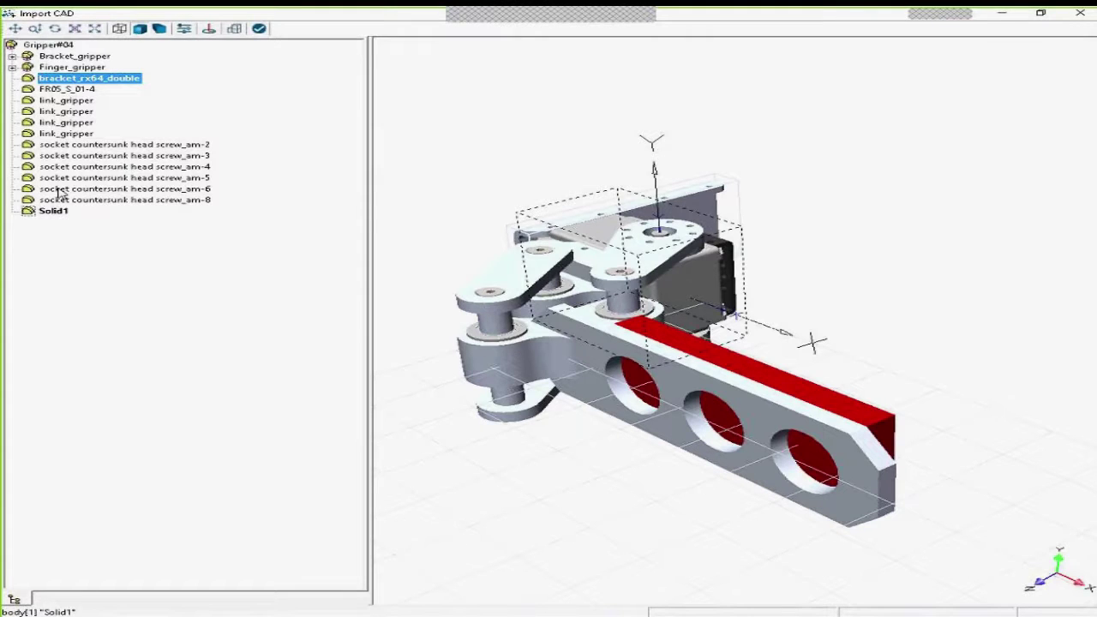
click(36, 90)
click(38, 79)
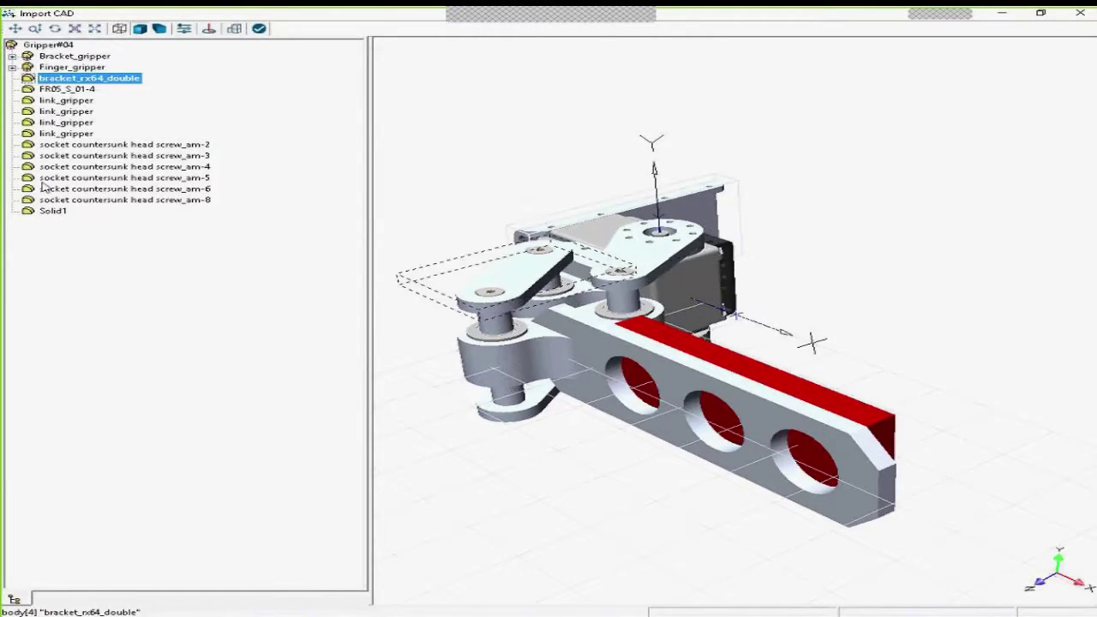
click(53, 211)
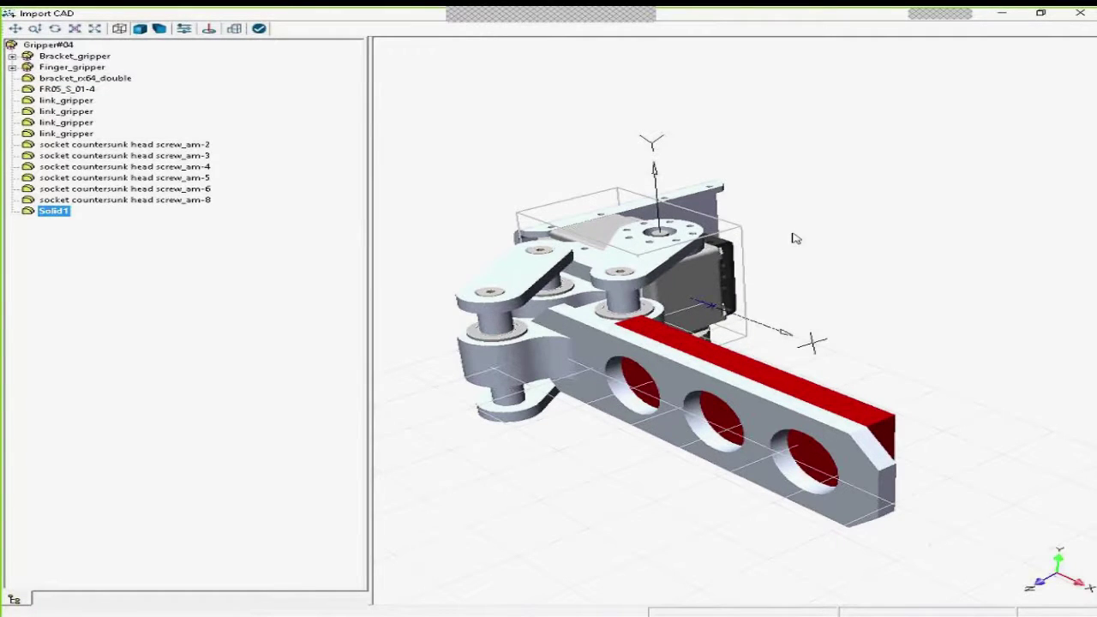
ctrl+click(95, 79)
ctrl+click(64, 89)
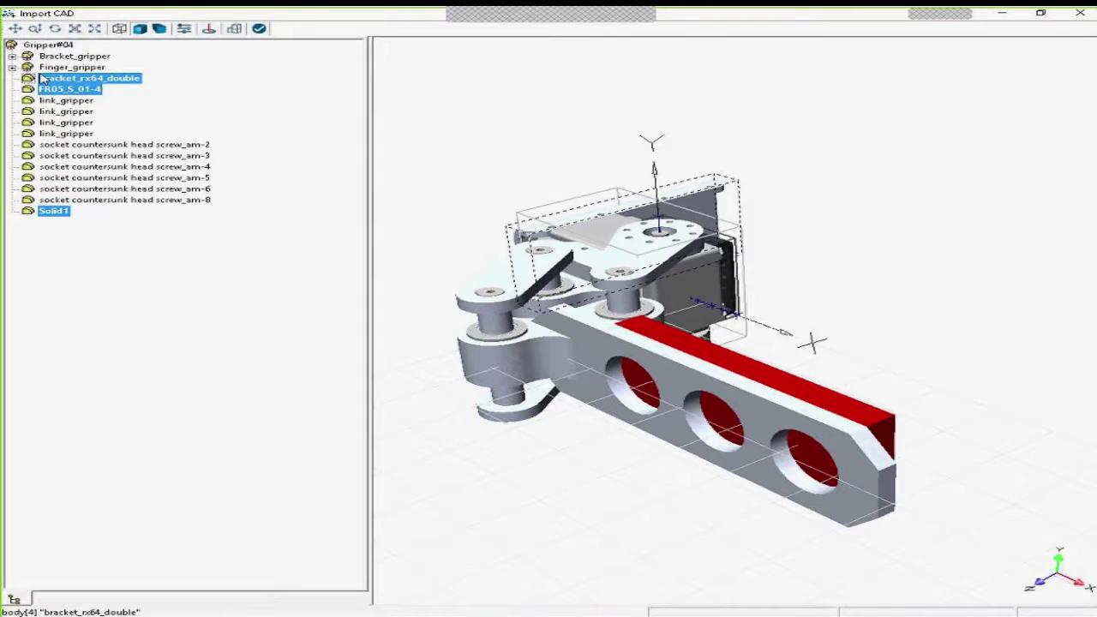
drag(40, 76, 41, 57)
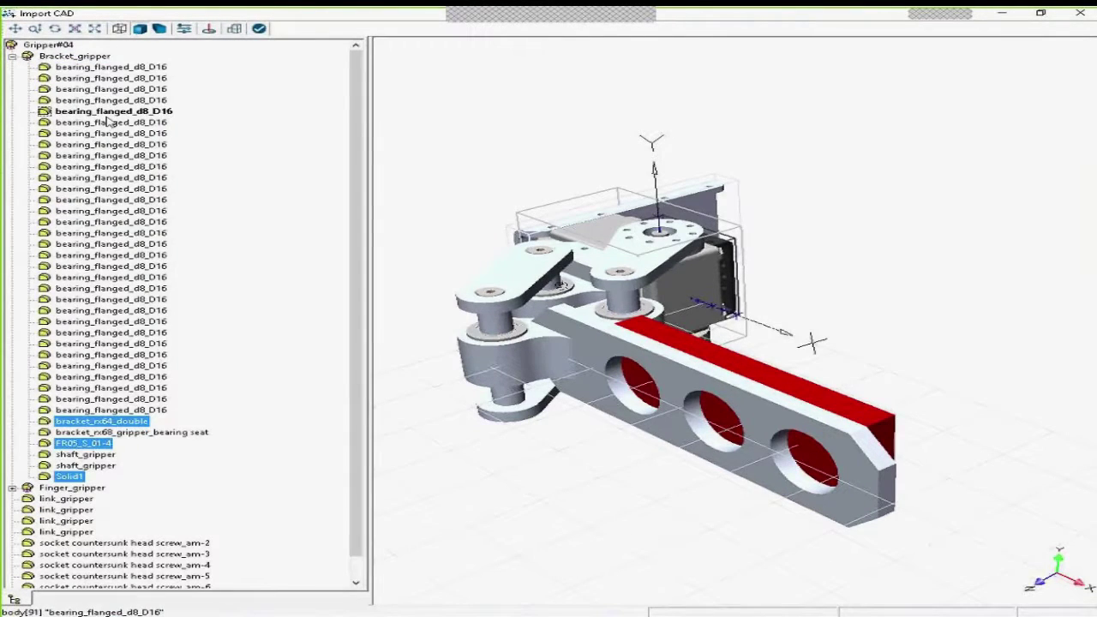
click(12, 56)
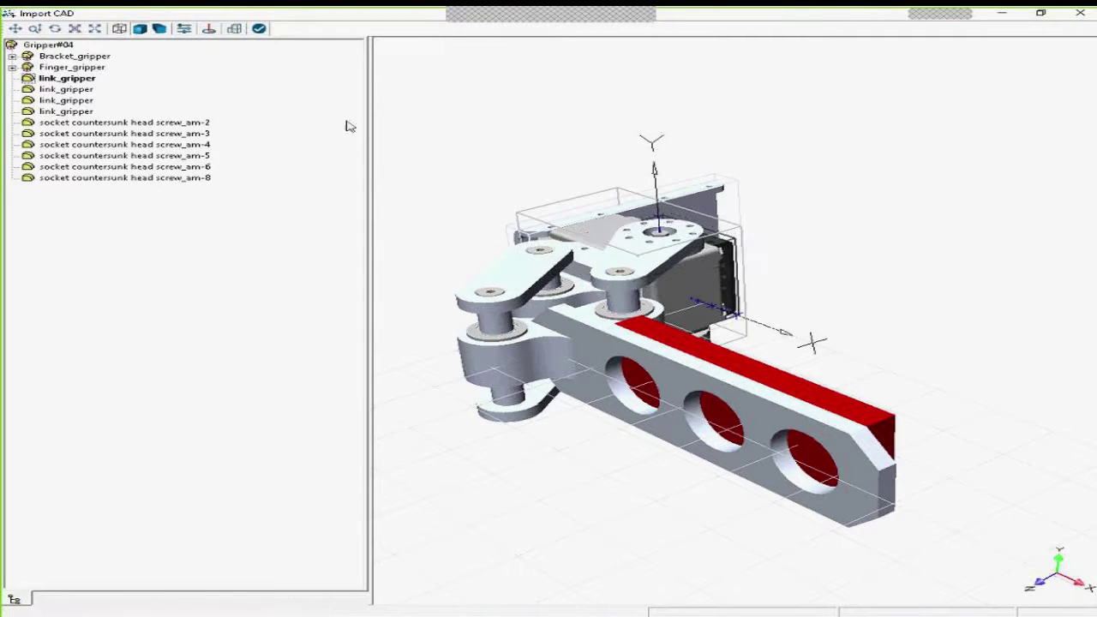
Hide the Bracket_gripper and Finger_gripper subassemblies so only the link plates and their screws are shown.
click(61, 58)
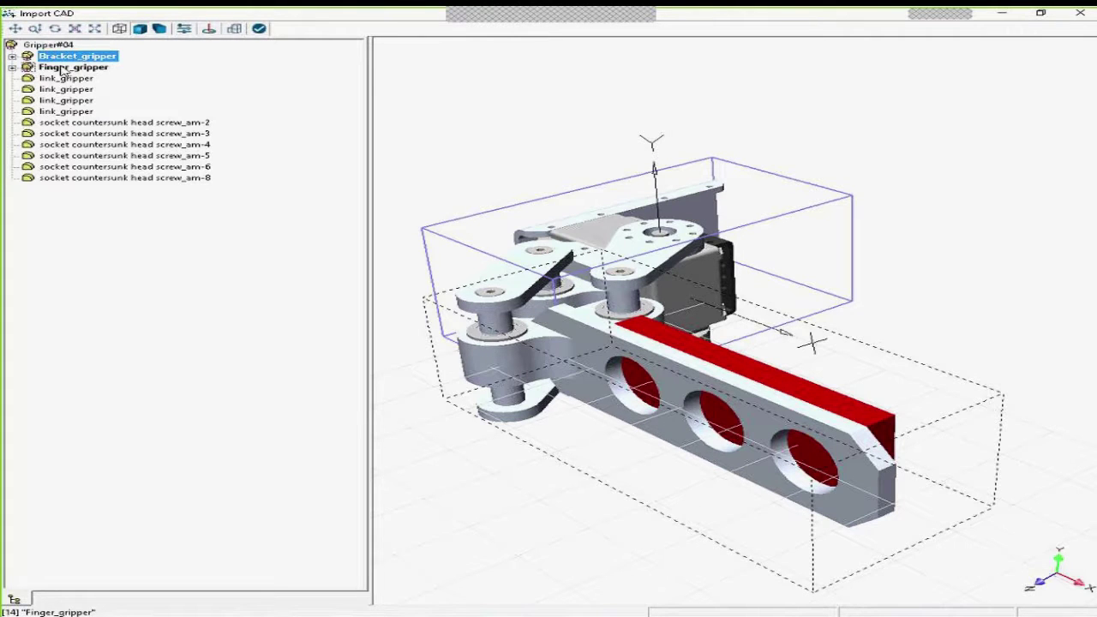
ctrl+click(62, 72)
right_click(63, 72)
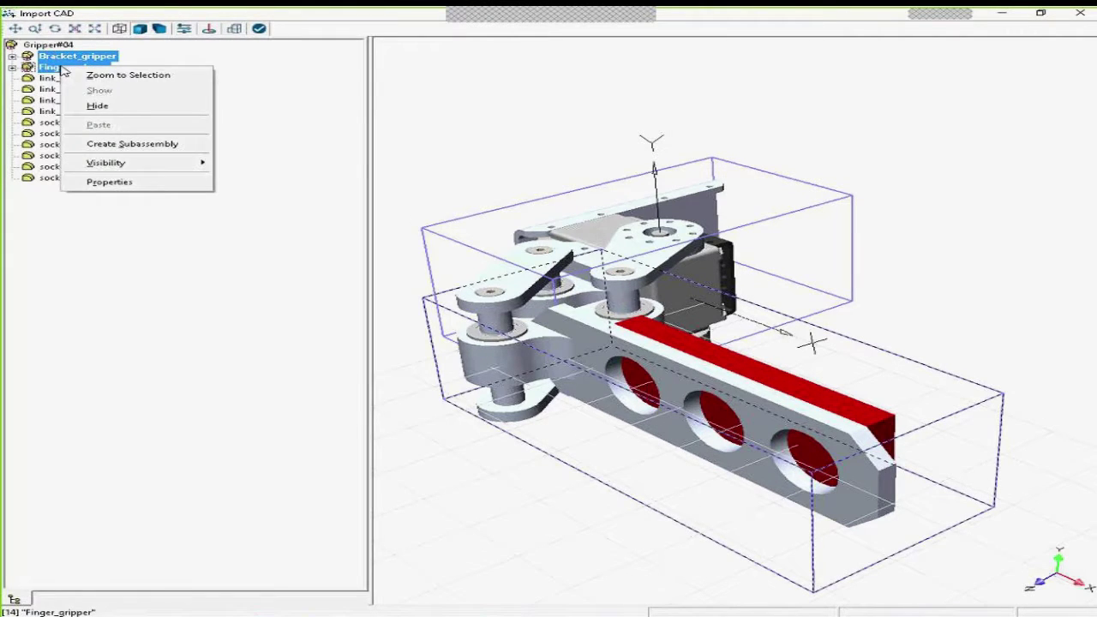
click(97, 105)
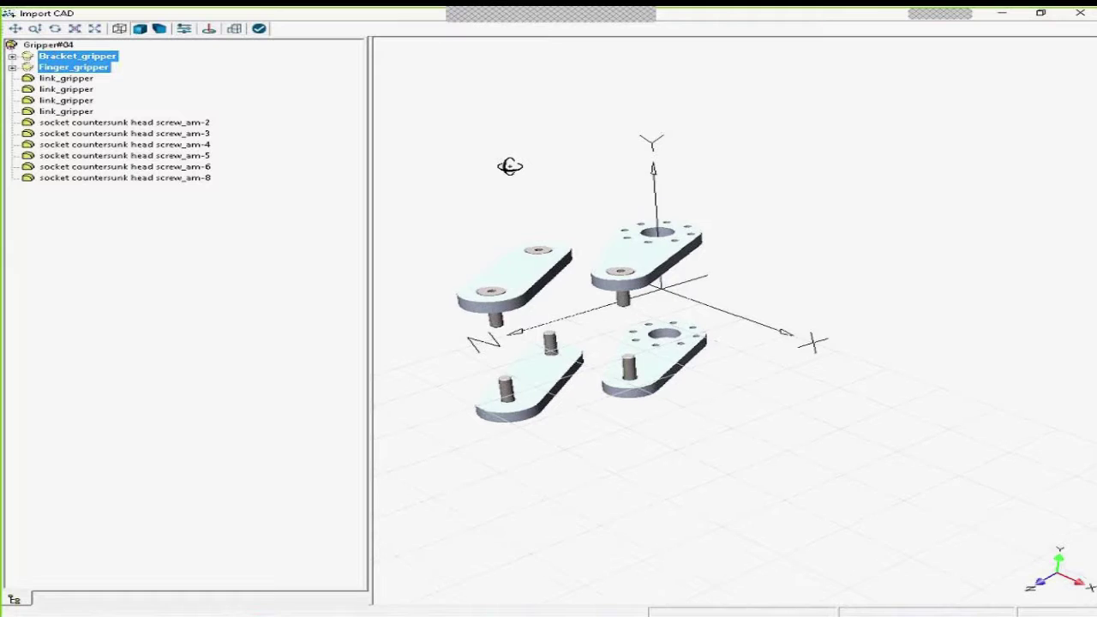
Group the outer pair of link_gripper plates and countersunk screws am-4, am-5, am-6 and am-8 into a subassembly named Link1.
drag(511, 166, 480, 185)
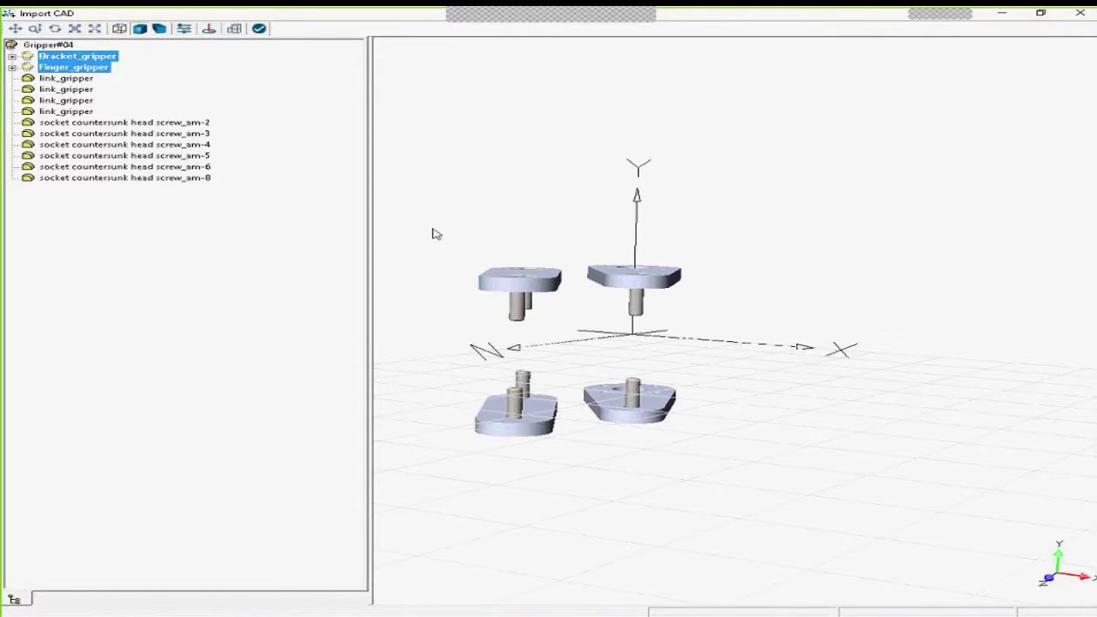
click(437, 244)
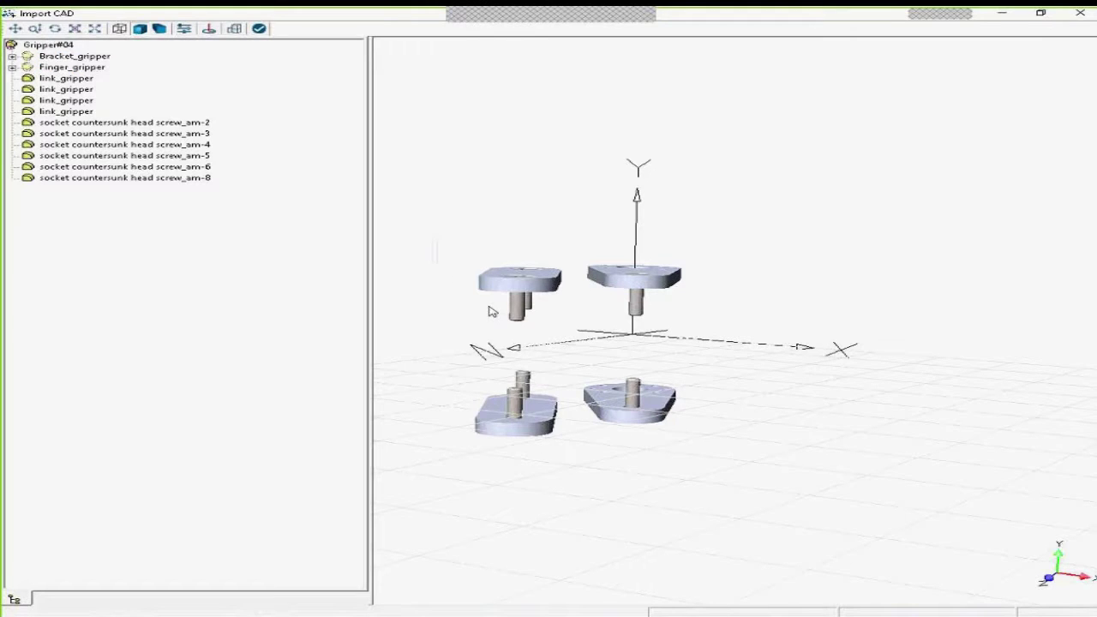
drag(490, 312, 573, 455)
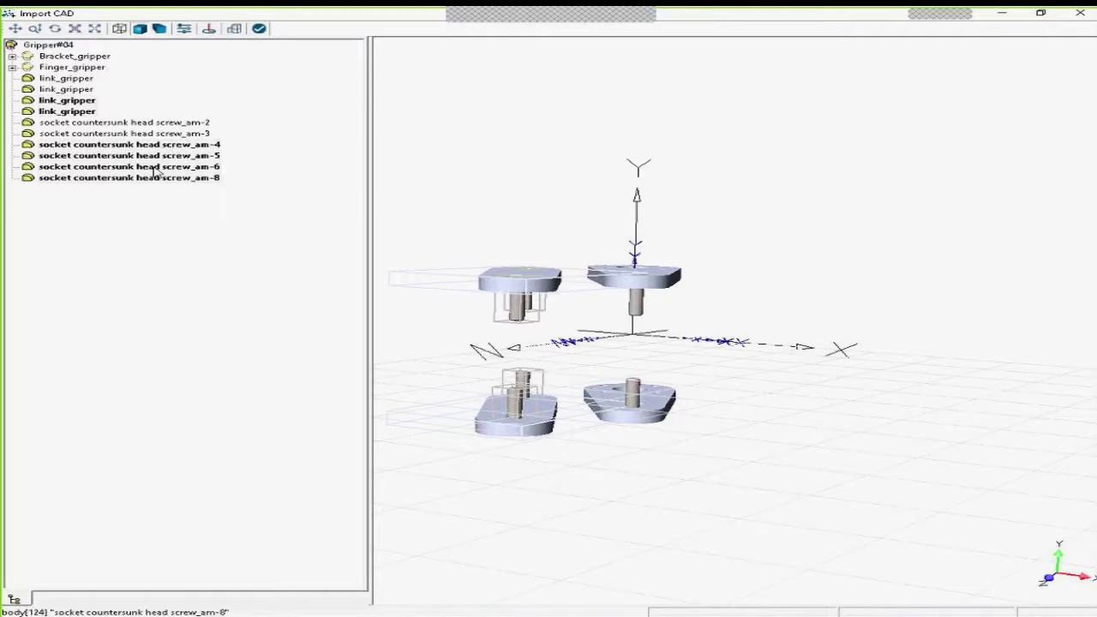
right_click(101, 148)
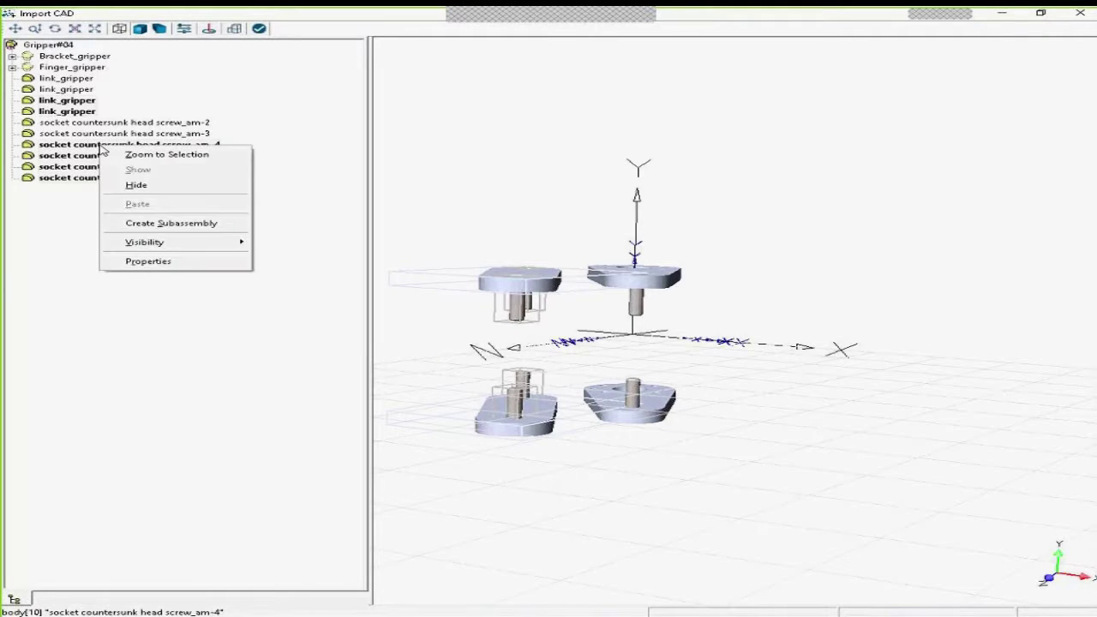
click(204, 224)
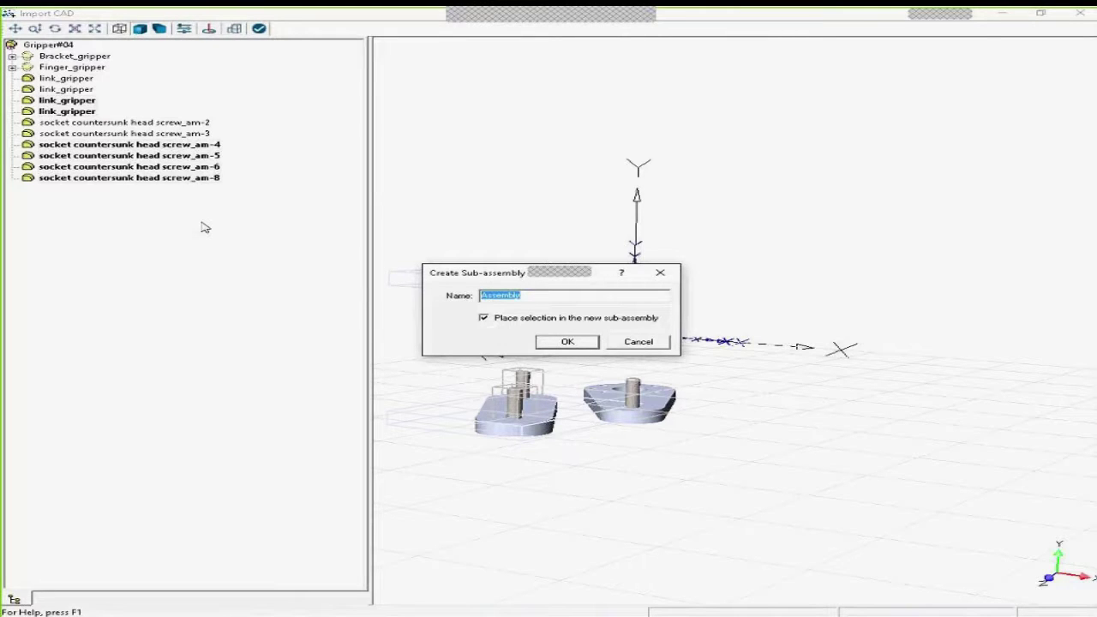
text(Link1)
key(Return)
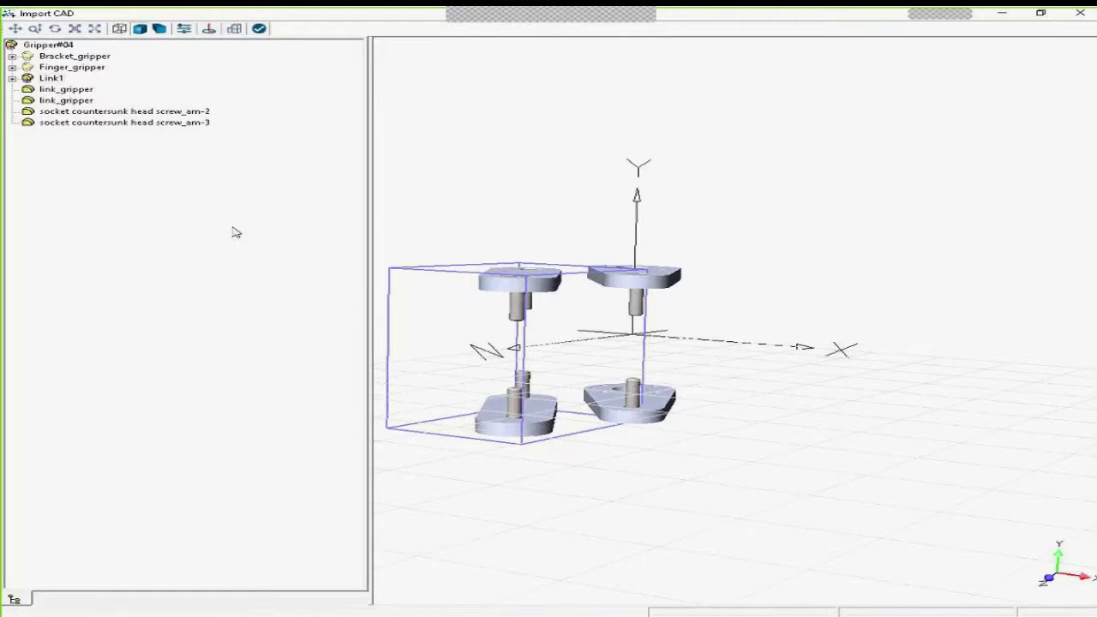
Group the two remaining link_gripper plates and countersunk screws am-2 and am-3 into a subassembly named Link2.
click(58, 91)
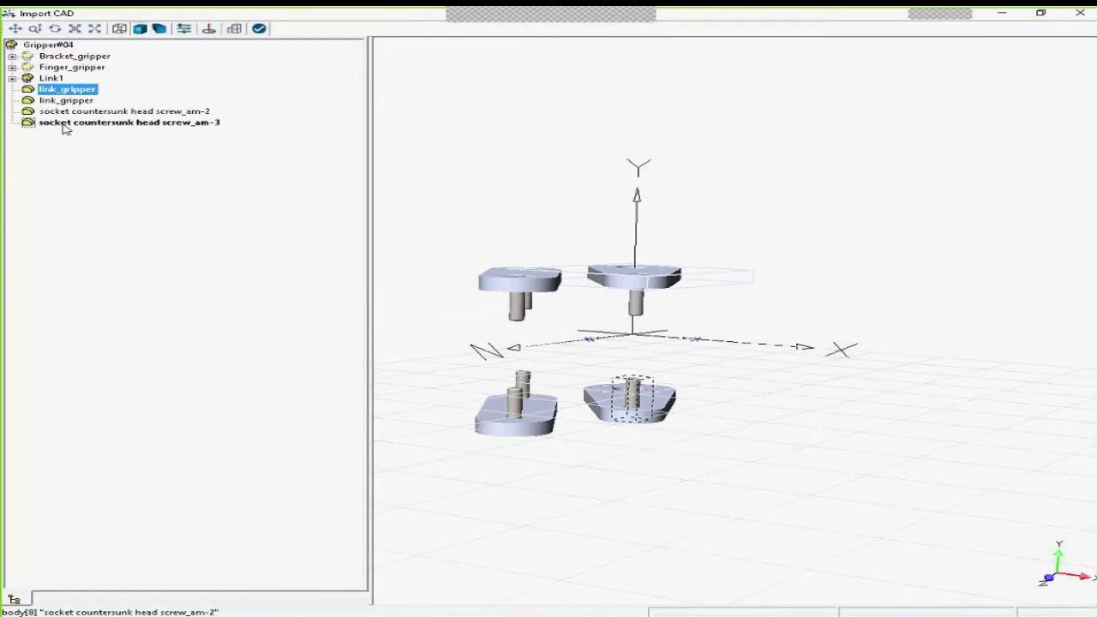
shift+click(65, 125)
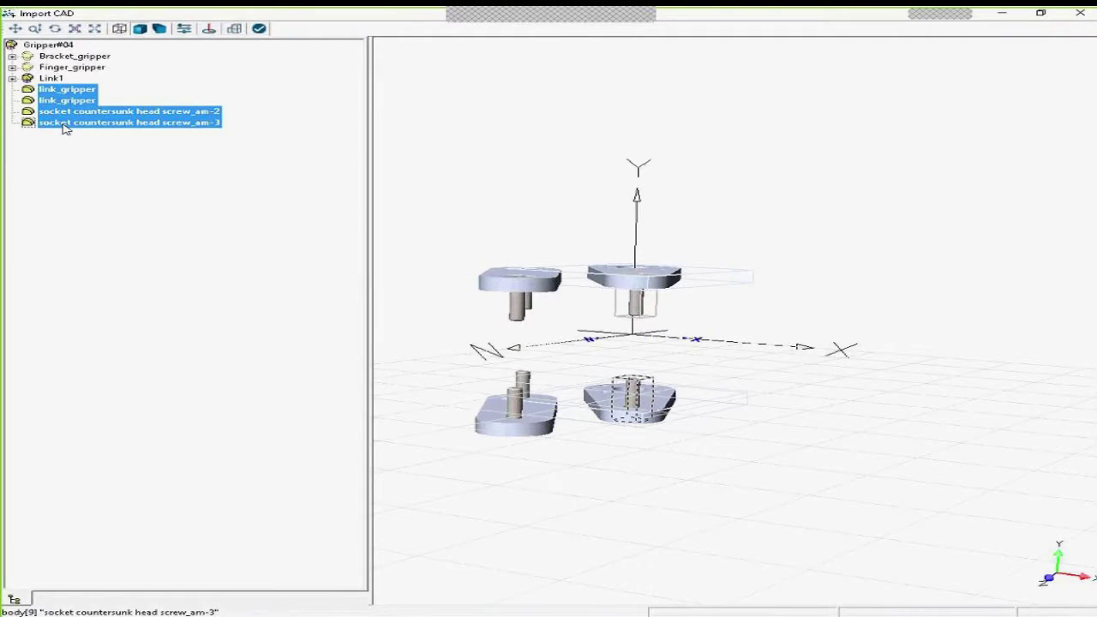
right_click(64, 127)
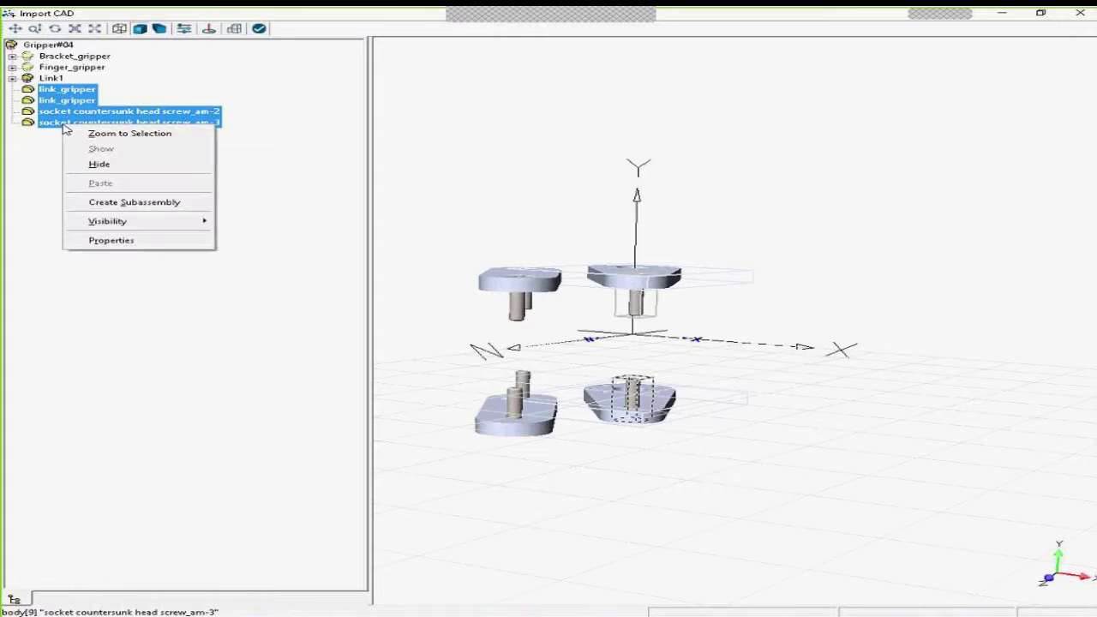
click(109, 206)
text(L)
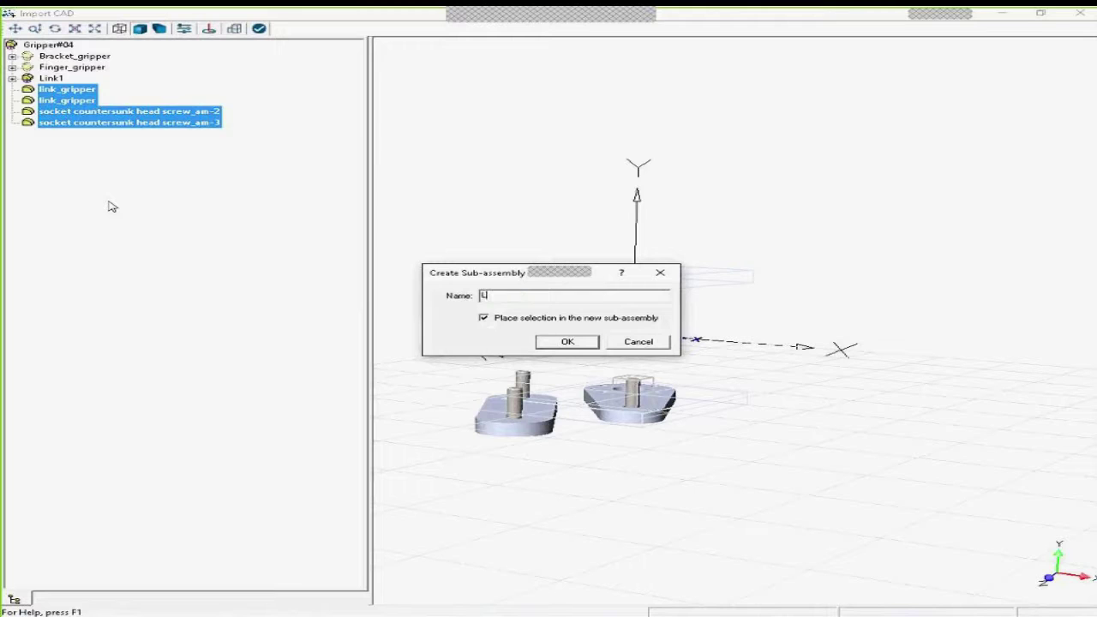
text(ink2)
key(Return)
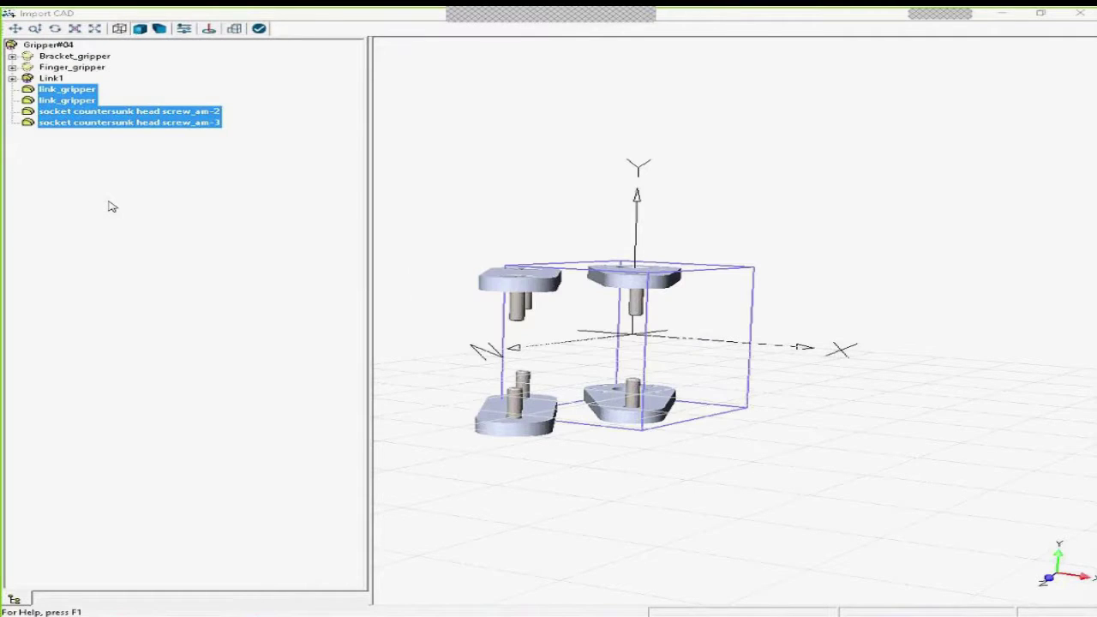
Make all hidden components of the gripper assembly visible again.
right_click(59, 93)
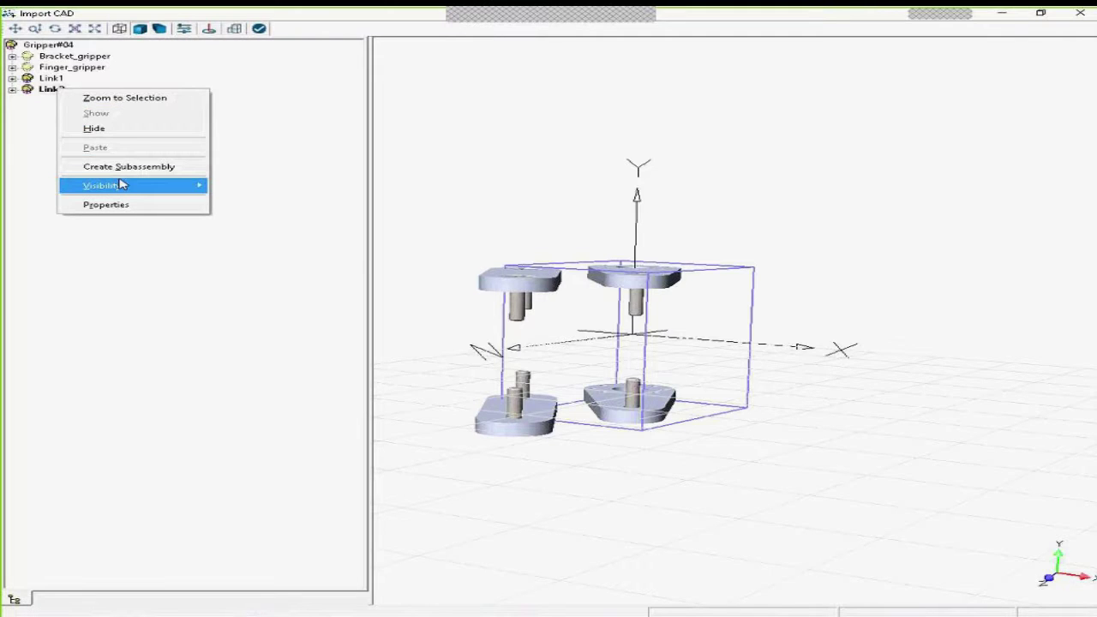
mouse_move(163, 190)
click(244, 205)
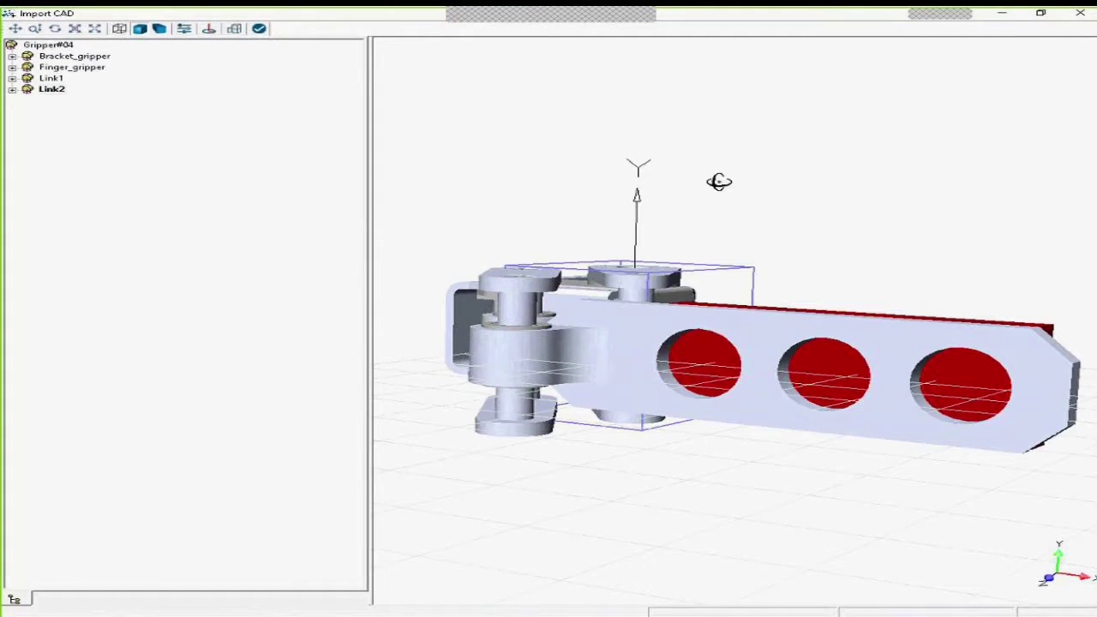
drag(719, 181, 583, 163)
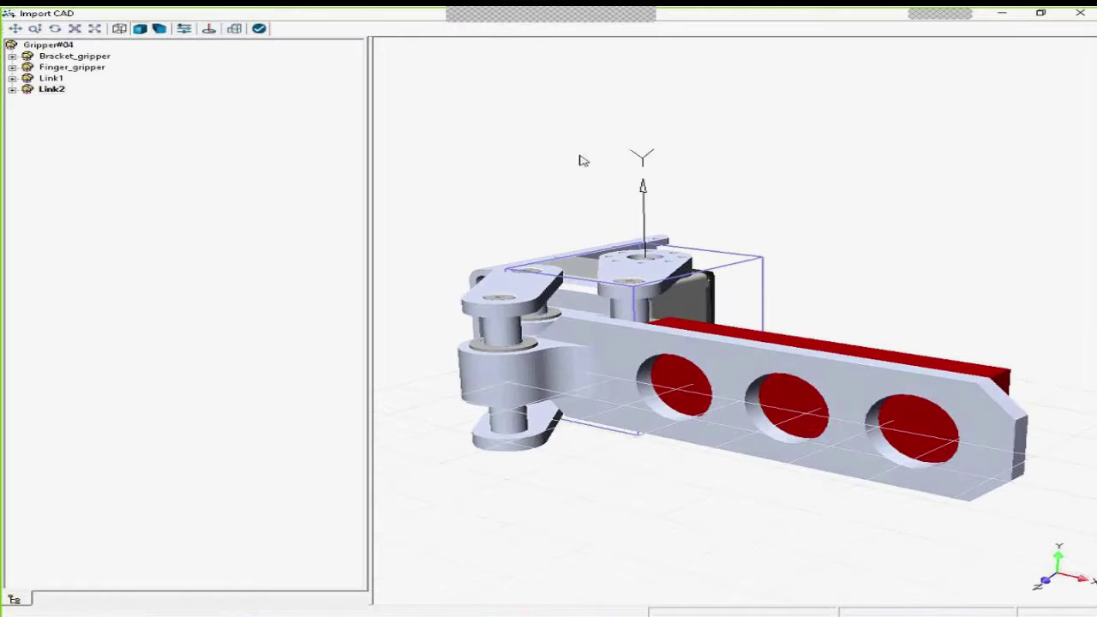
drag(1049, 512, 1052, 512)
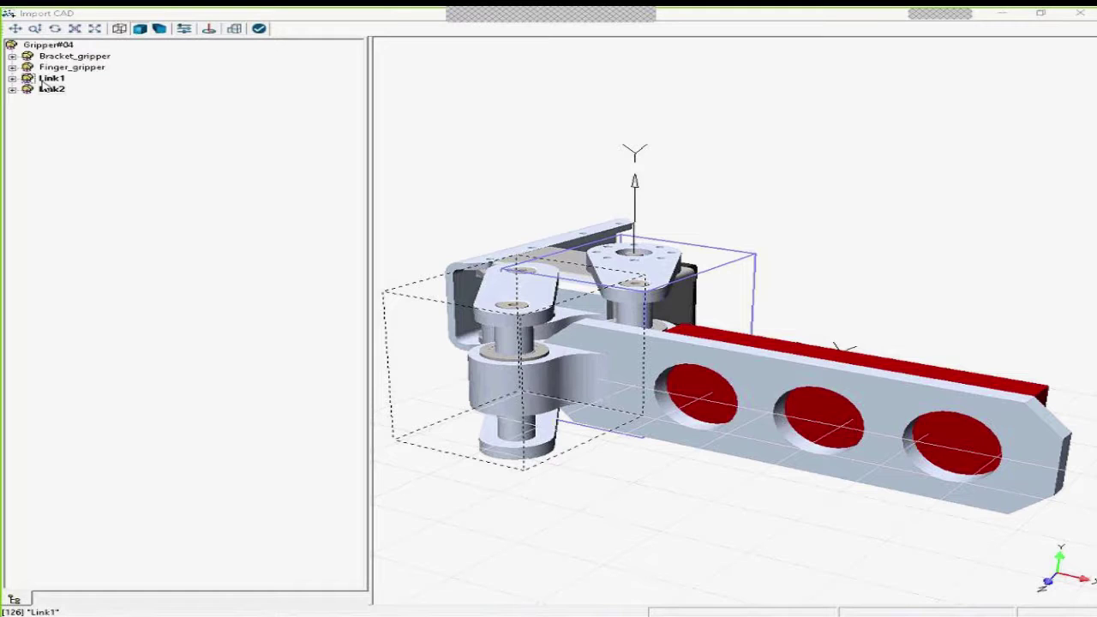
click(52, 88)
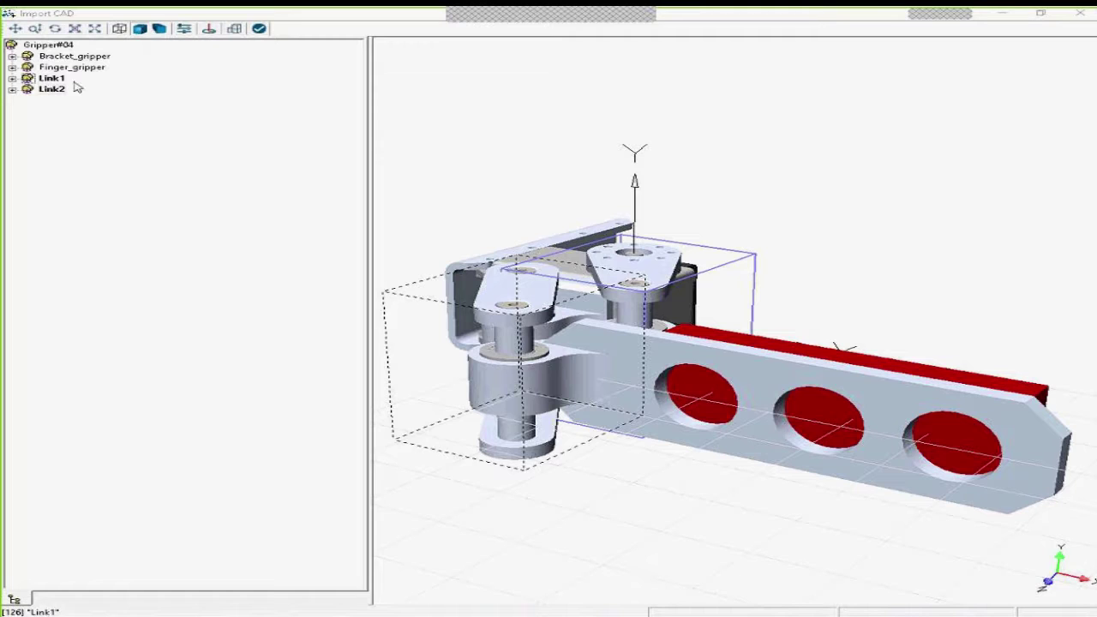
Attach a coordinate frame at the centre of the large circular hole in the outer face of bracket_rx64_double.
click(925, 319)
drag(925, 318, 991, 275)
drag(624, 490, 544, 446)
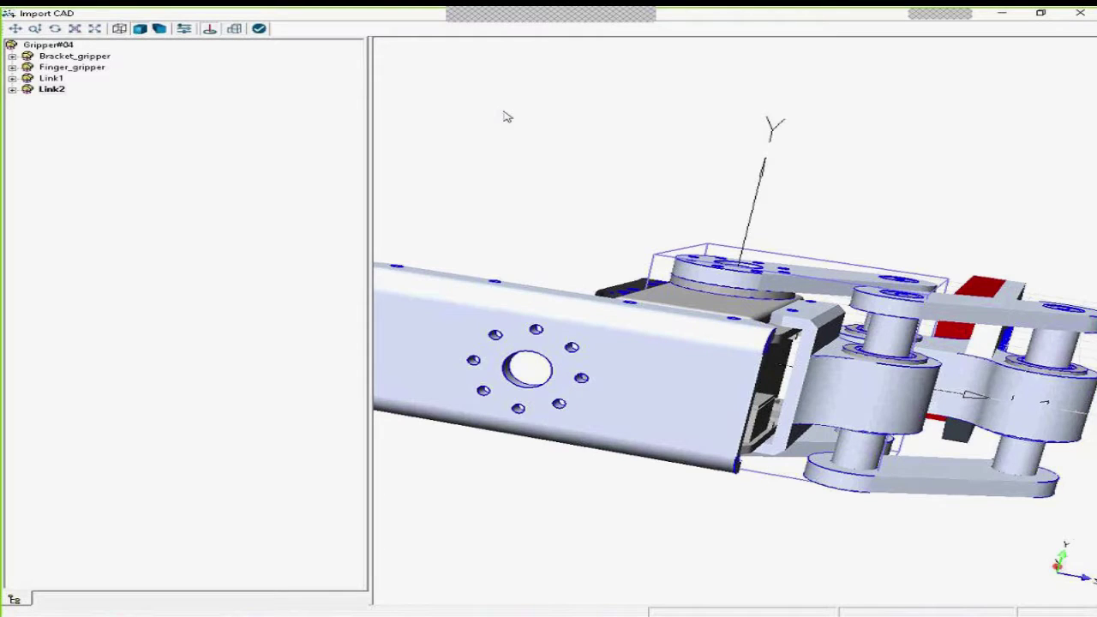
click(671, 352)
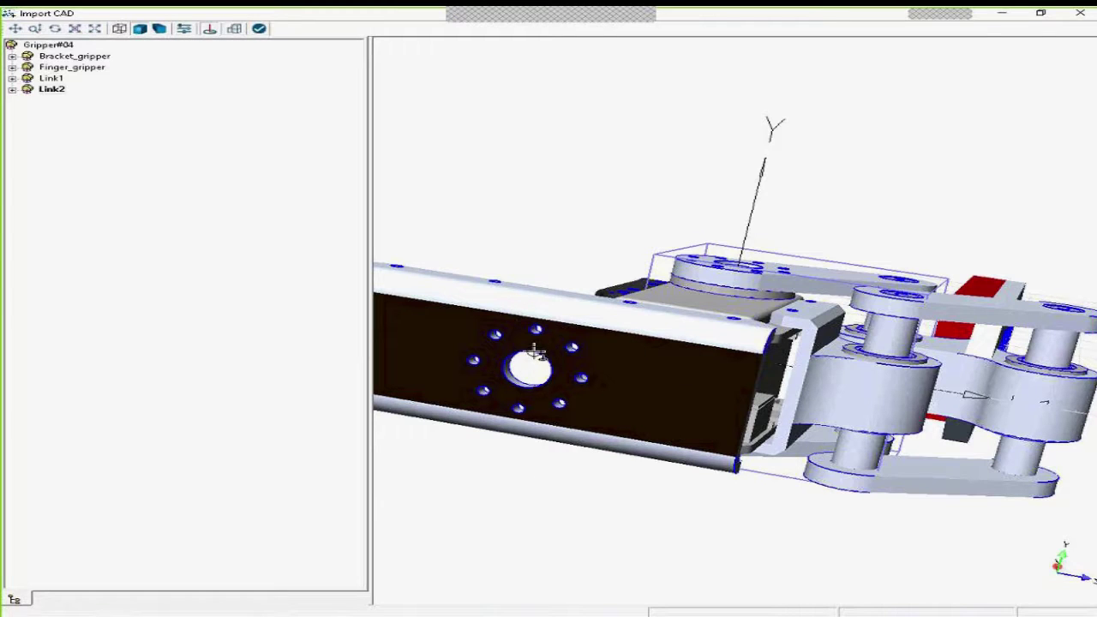
click(532, 488)
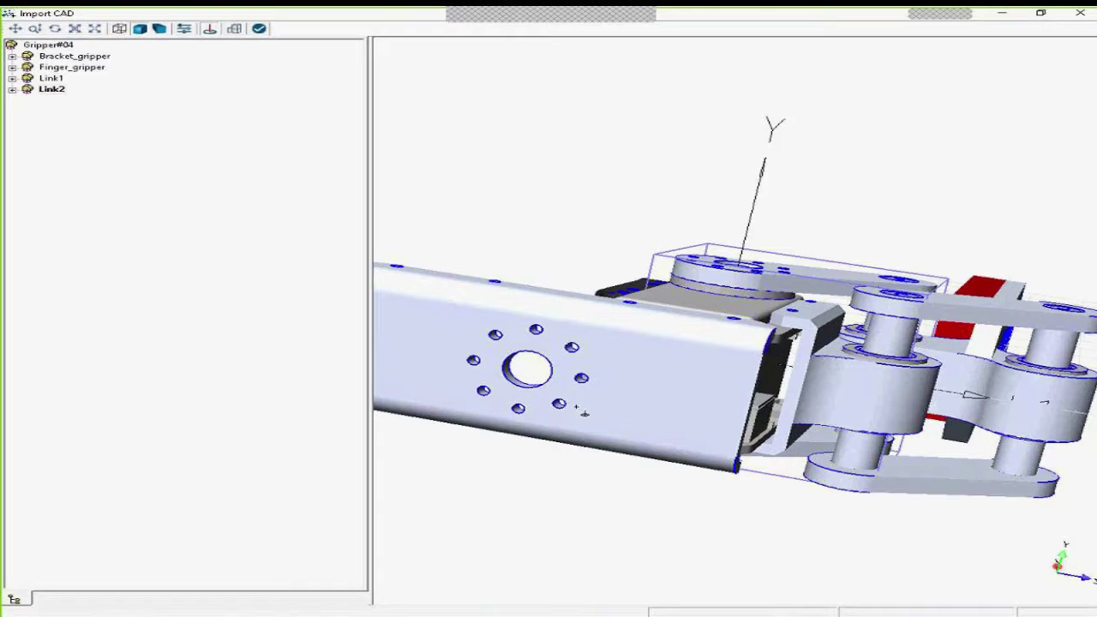
click(549, 359)
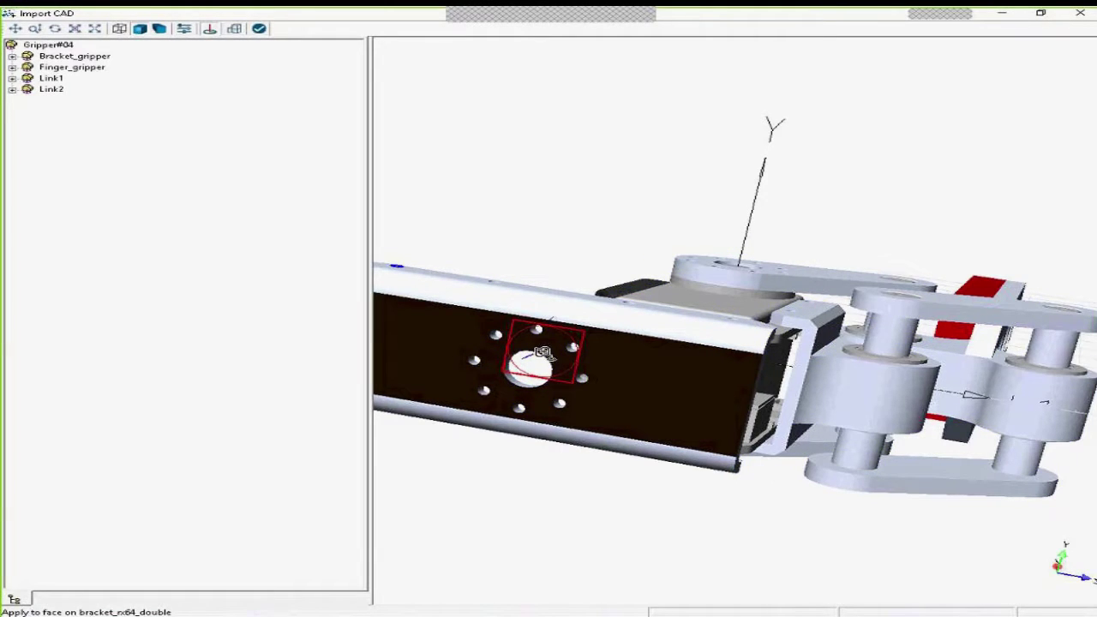
click(547, 357)
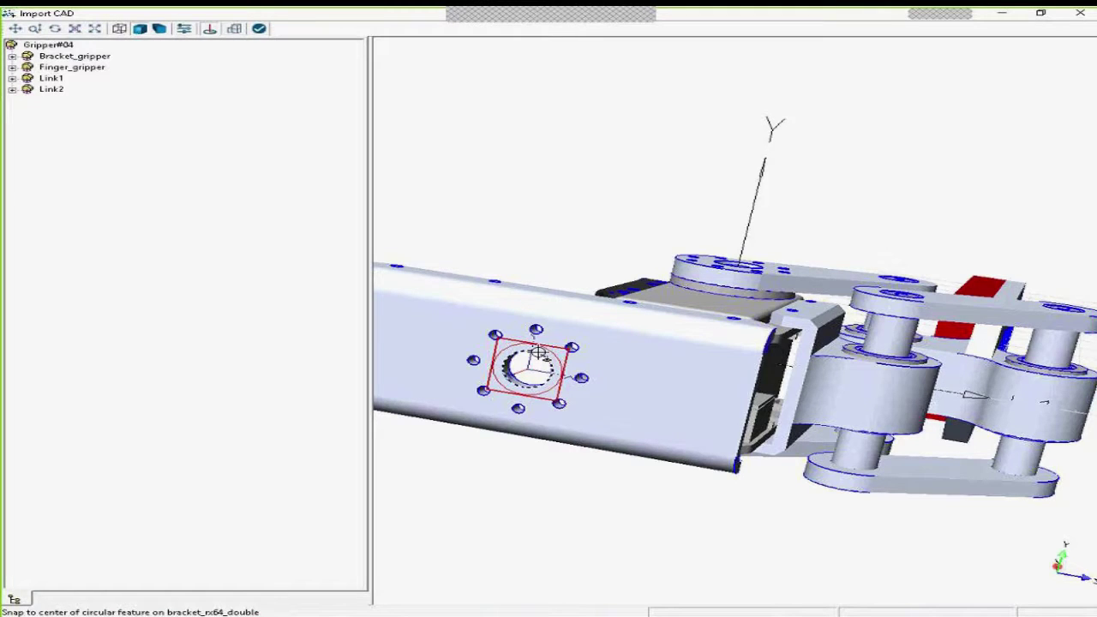
Rename the coordinate frame on bracket_rx64_double in the Bracket_gripper subassembly as Ground.
click(12, 56)
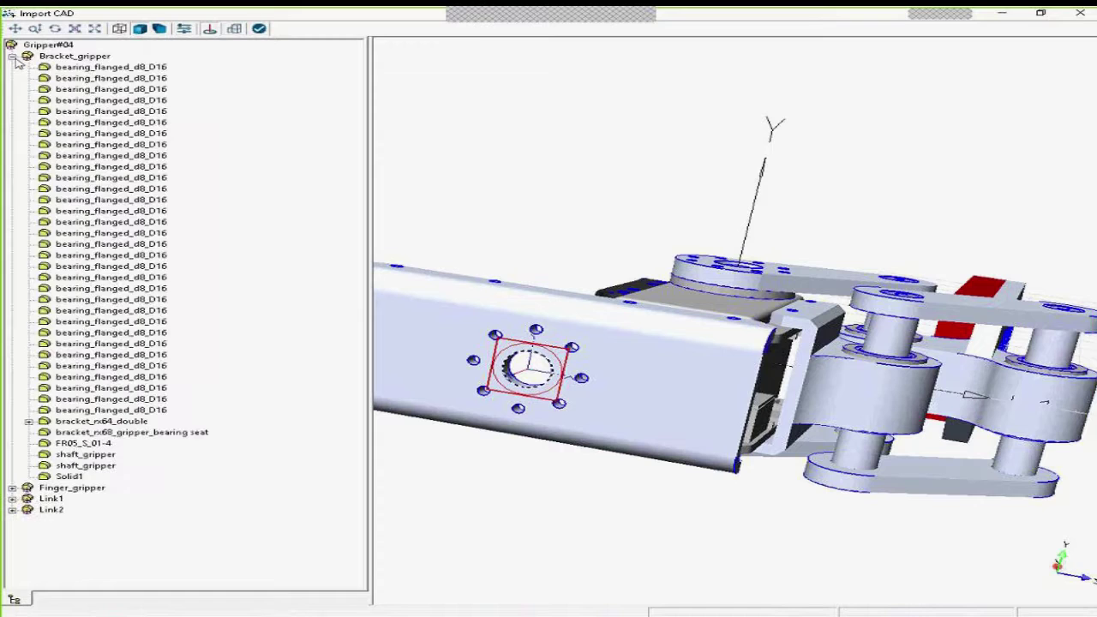
click(29, 421)
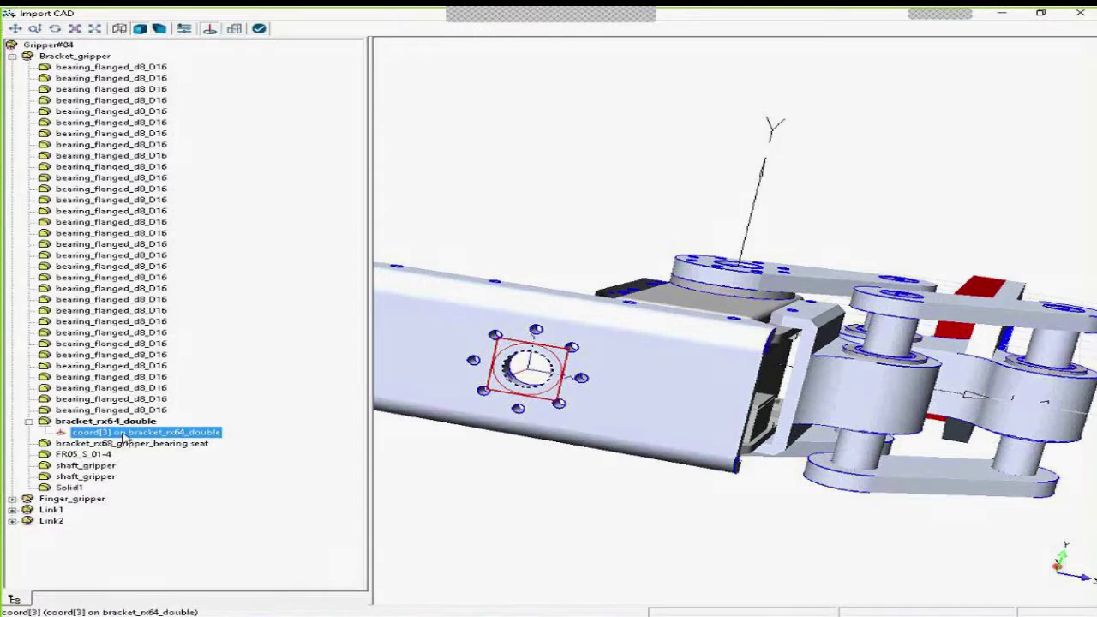
click(125, 433)
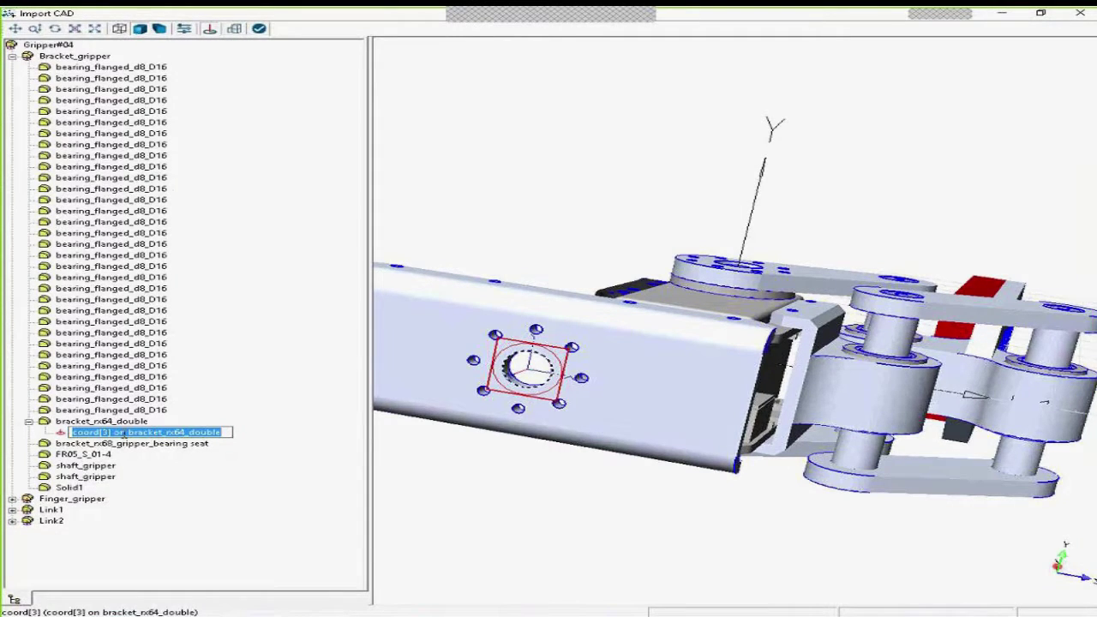
text(Ground)
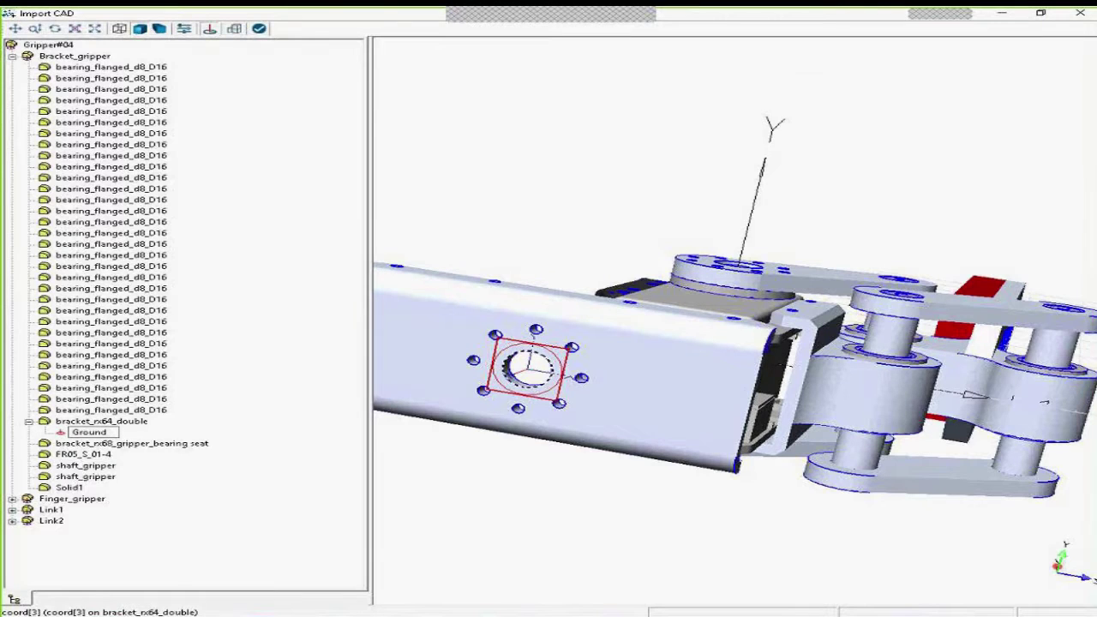
Confirm the Ground name and attach a coordinate frame at the centre of finger_gripper's second large side hole from the linkage.
key(Return)
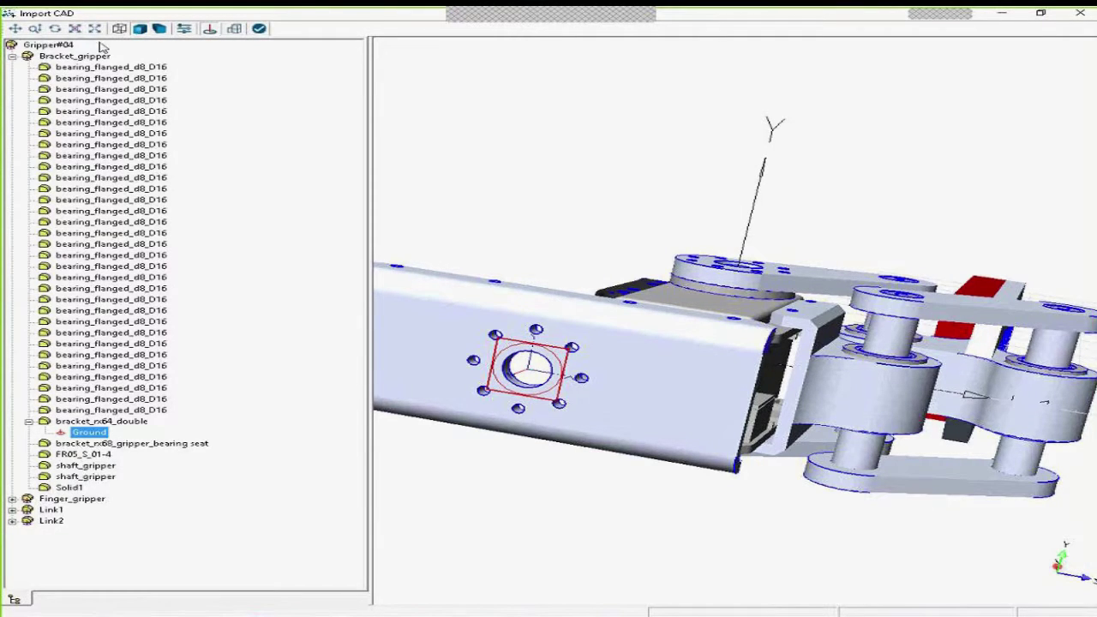
click(54, 28)
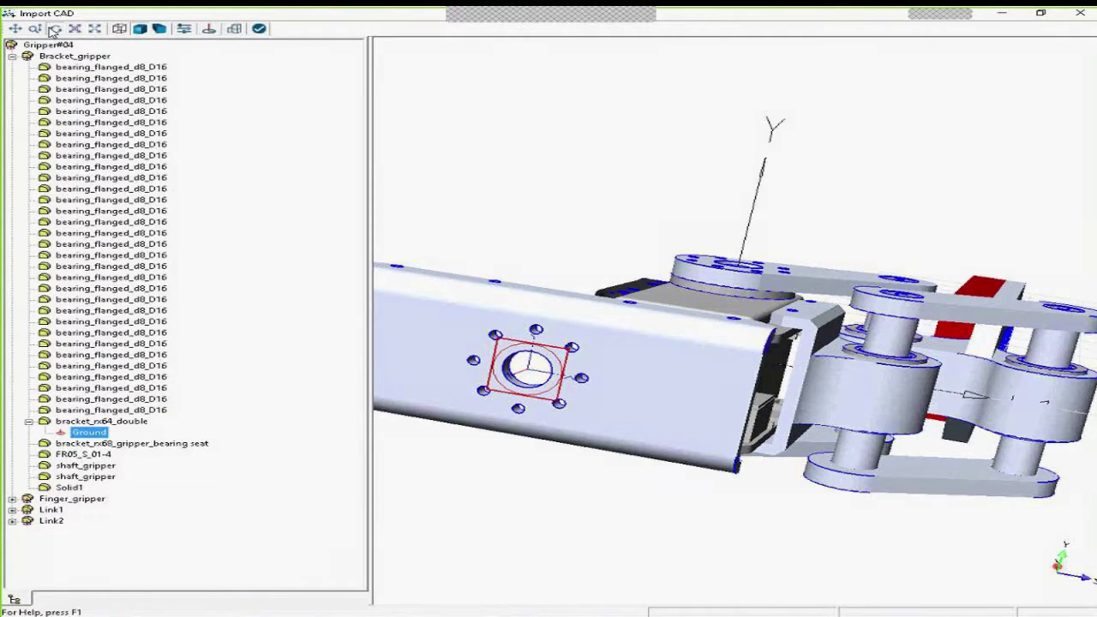
drag(588, 194, 967, 215)
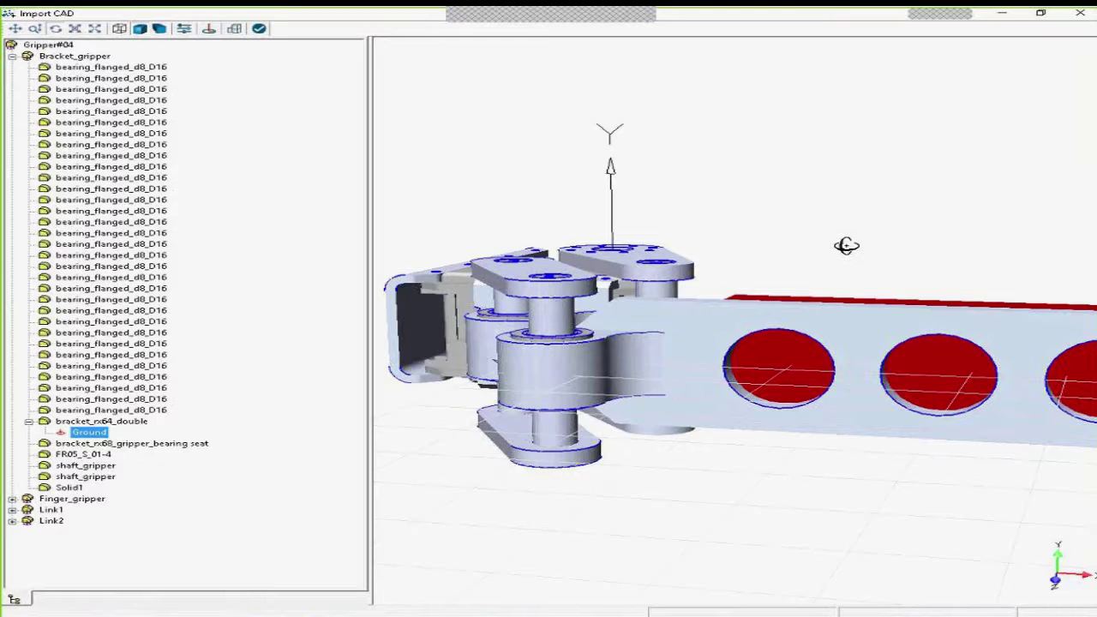
drag(846, 246, 735, 578)
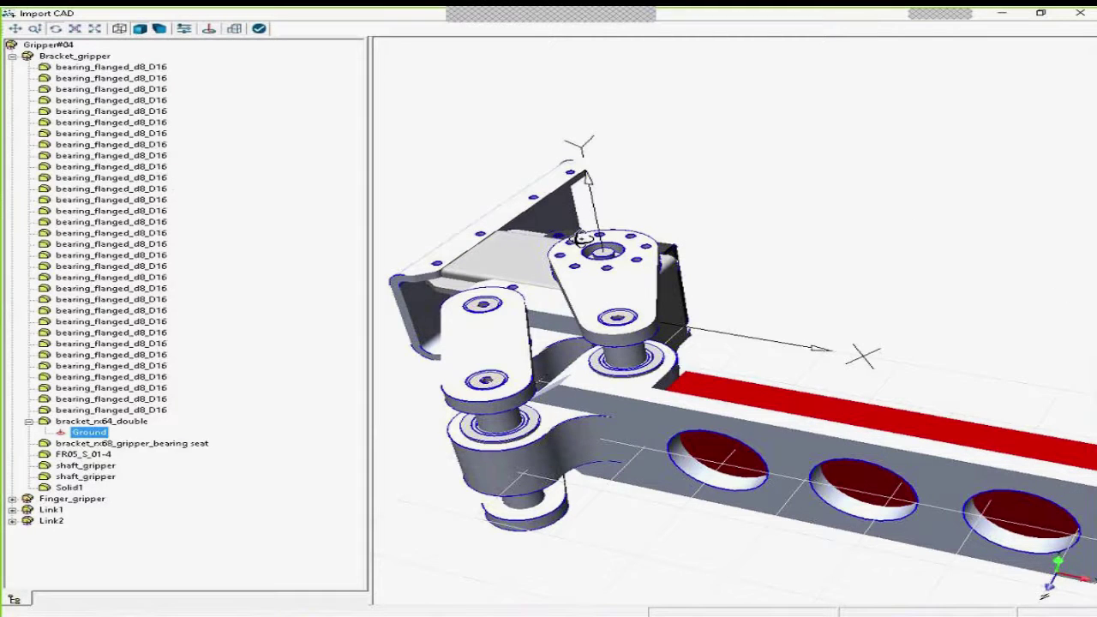
click(209, 32)
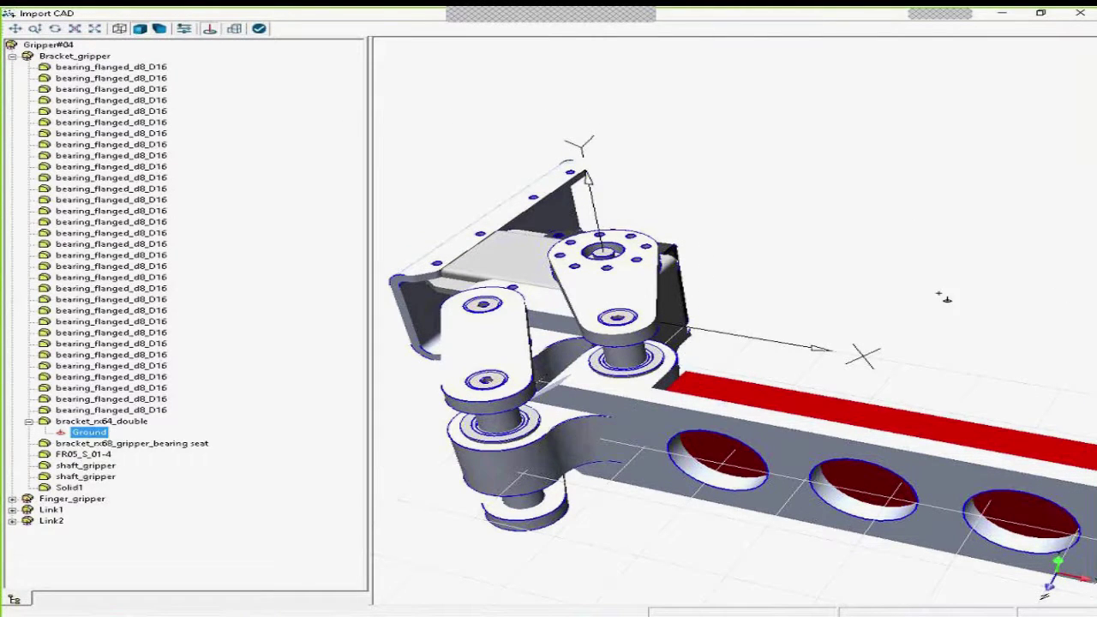
click(867, 490)
click(891, 470)
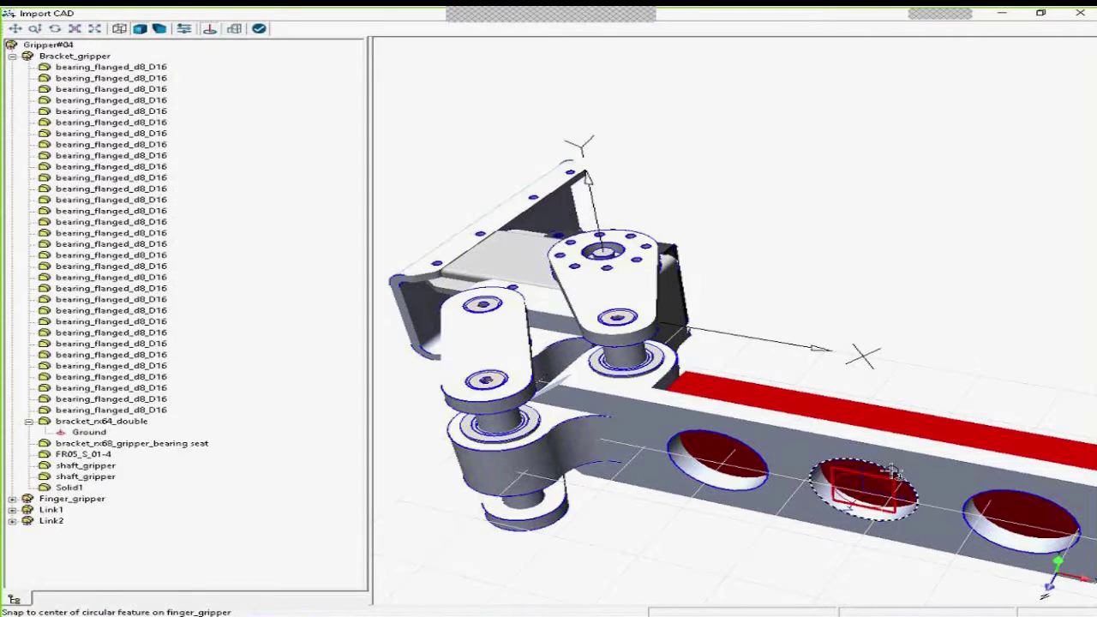
Rename the coordinate frame on finger_gripper in the Finger_gripper subassembly as Contact.
click(12, 499)
scroll(63, 491, down, 8)
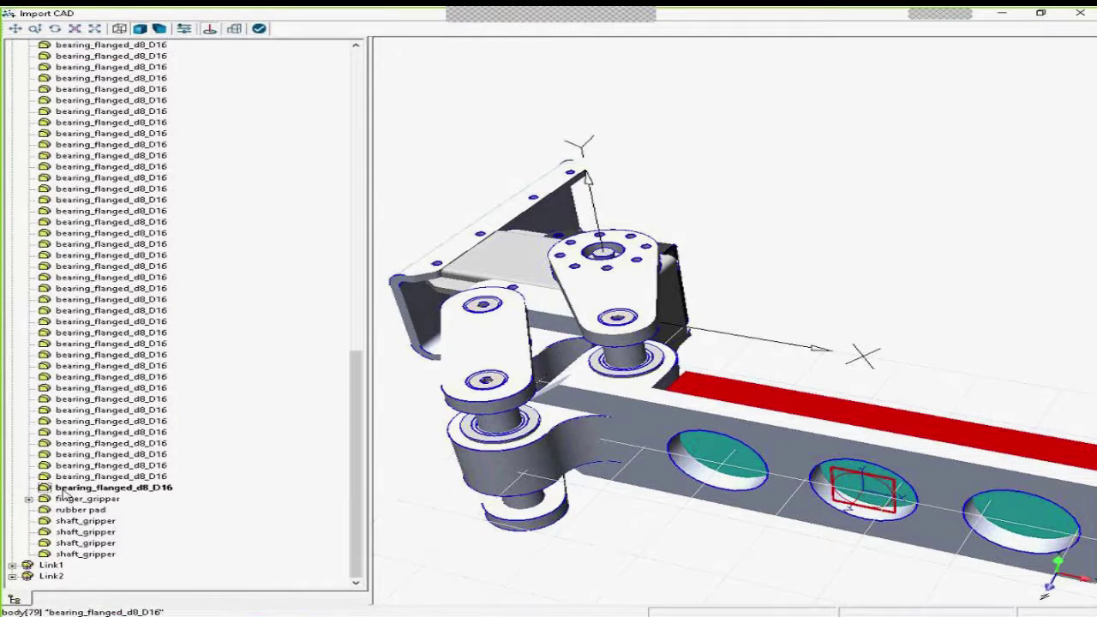
click(30, 500)
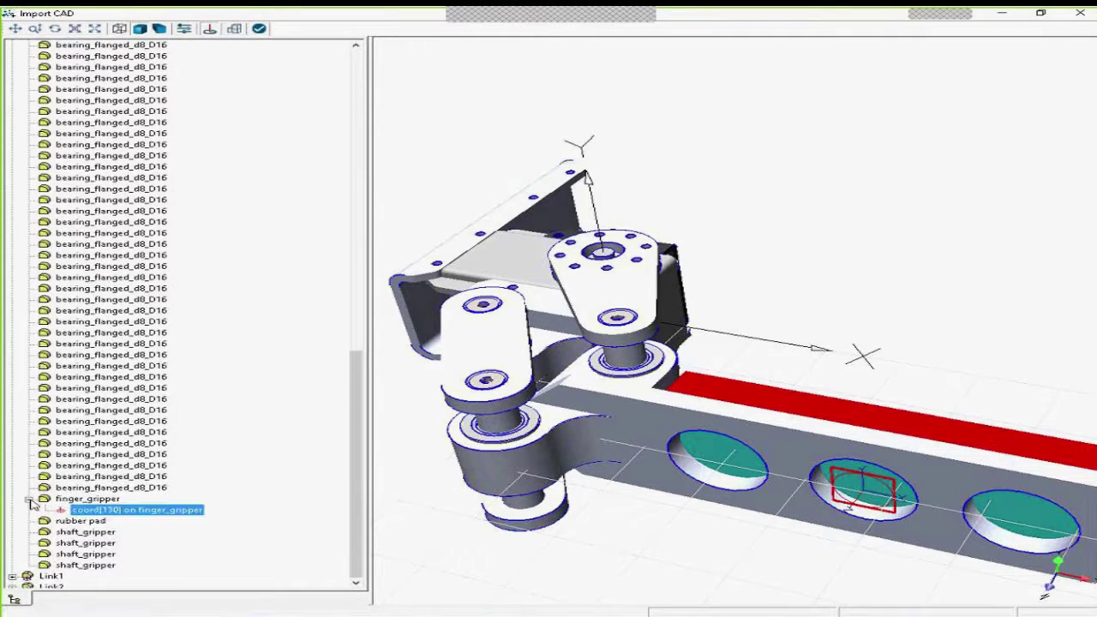
click(103, 511)
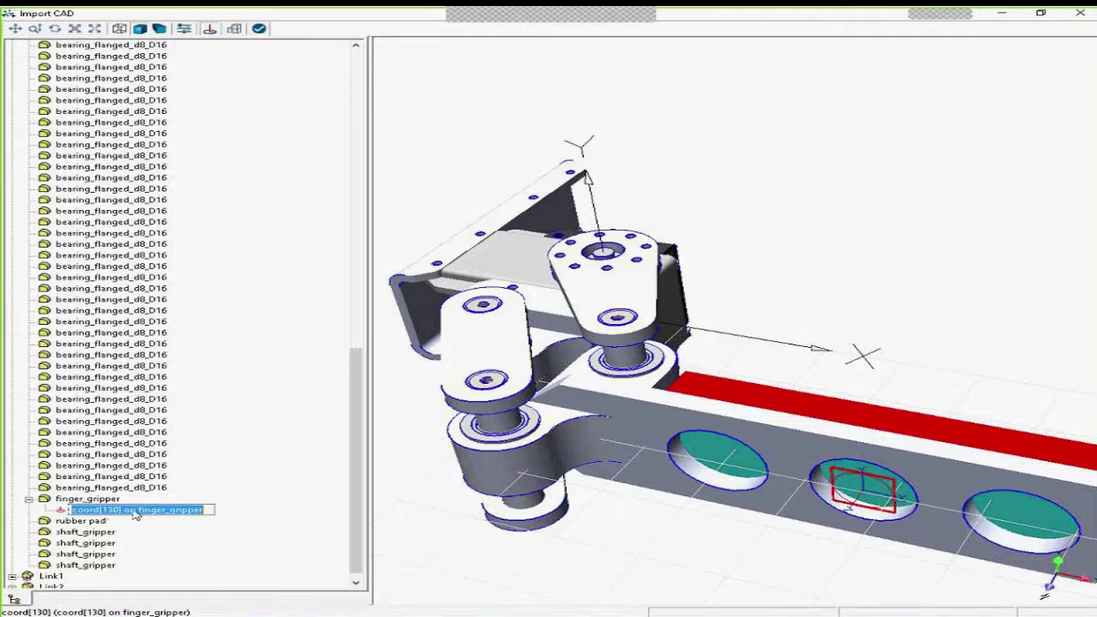
text(Contact)
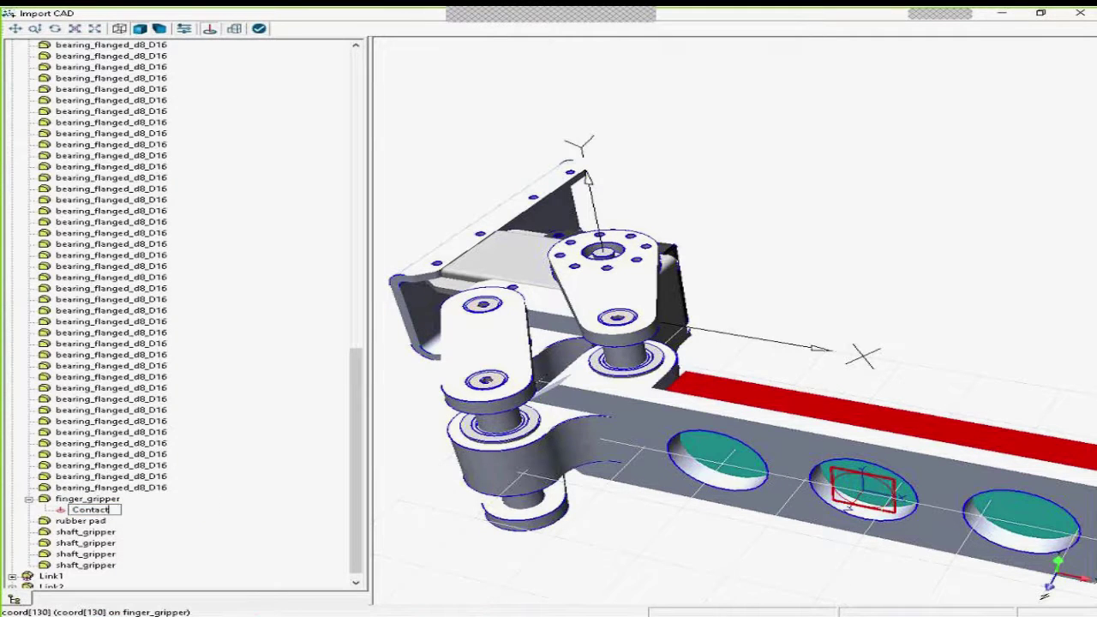
key(Return)
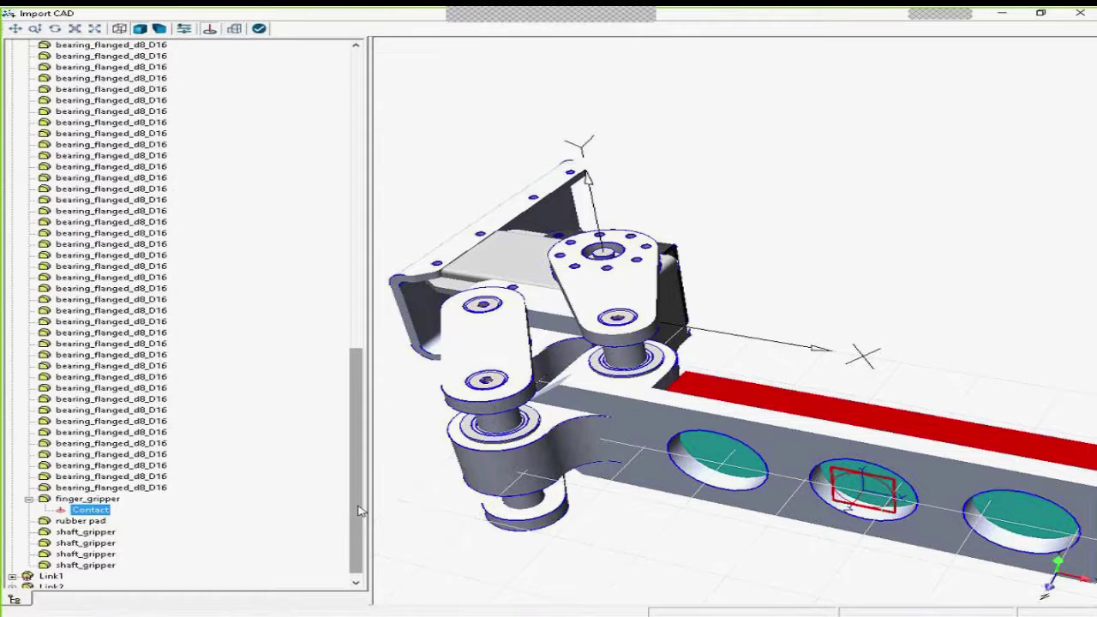
Expand the Link1 and Link2 subassemblies in the model tree to list their parts.
scroll(190, 562, down, 1)
click(12, 565)
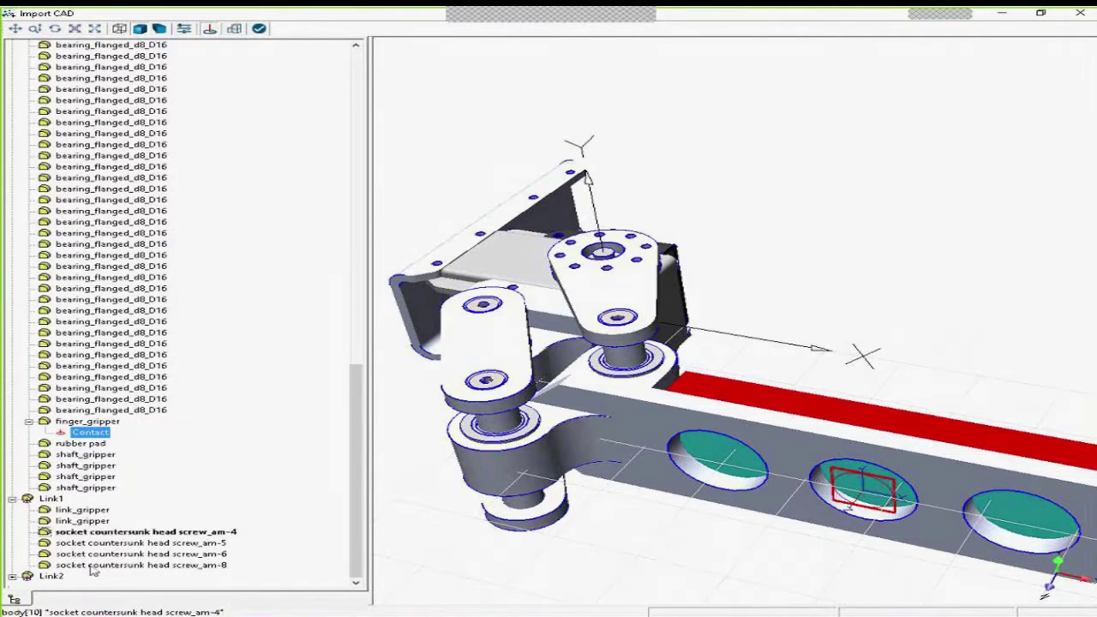
click(12, 577)
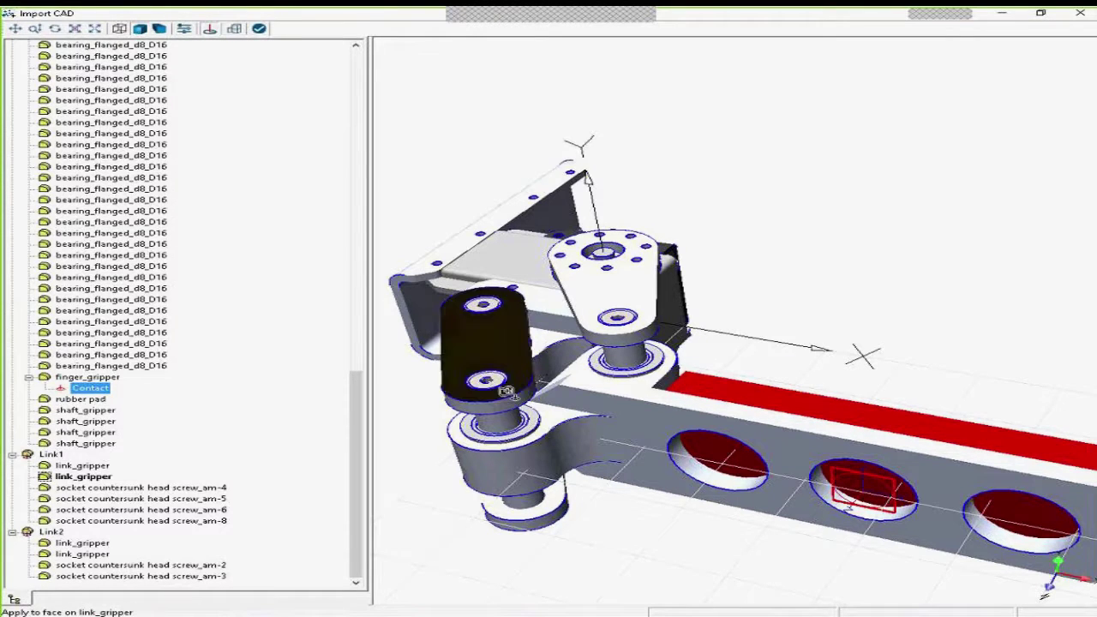
click(504, 390)
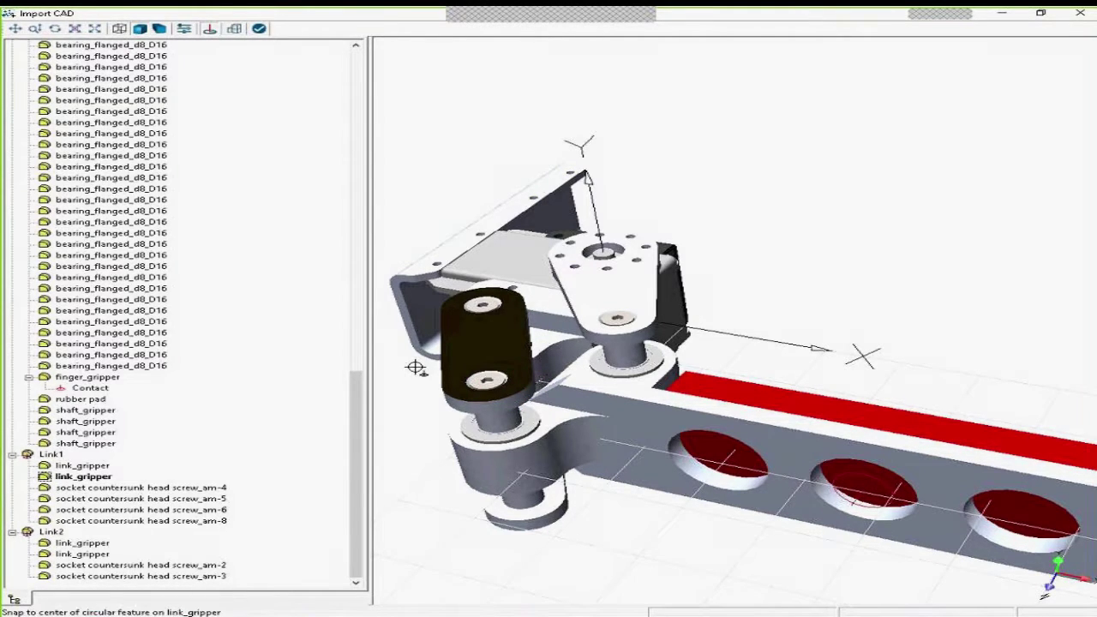
click(487, 369)
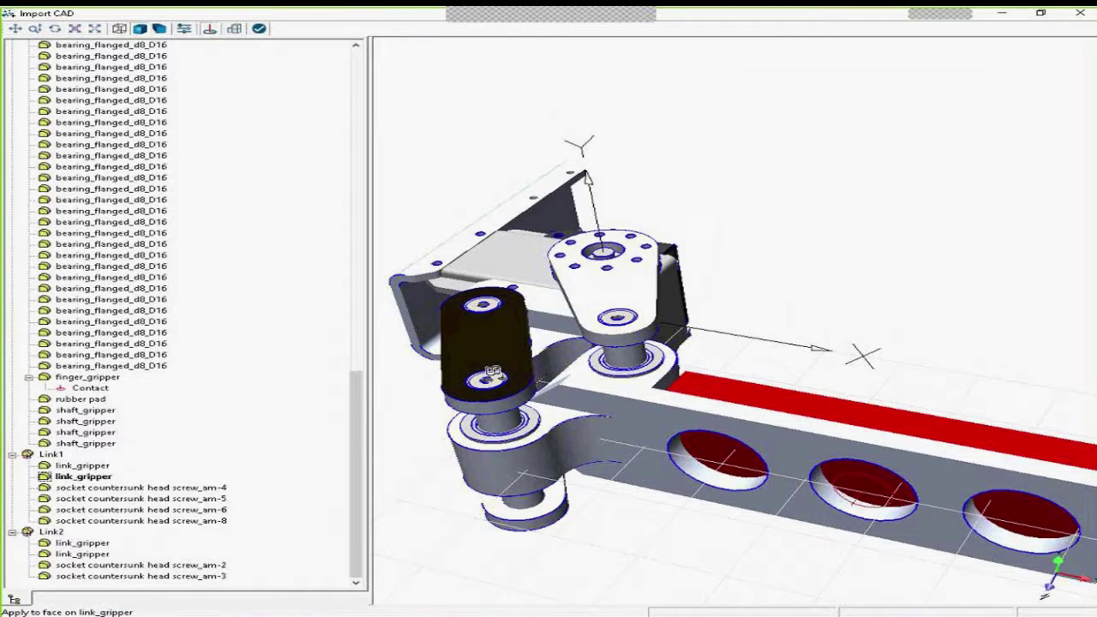
key(Escape)
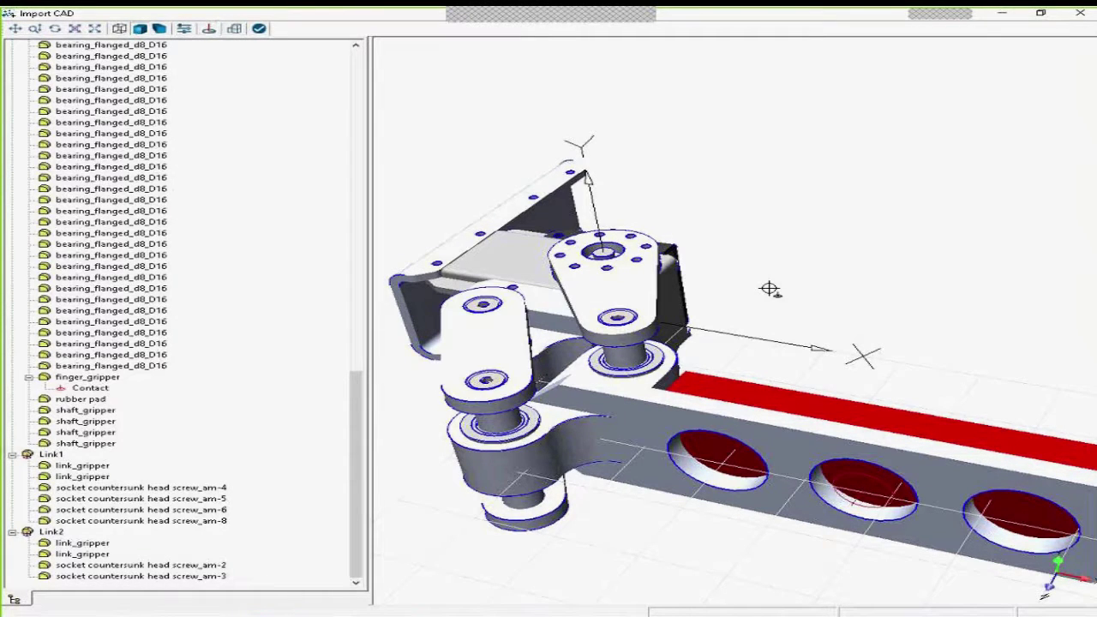
Attach a coordinate frame at the centre of the finger-side screw hole on Link1's upper link_gripper plate and name it A.
drag(770, 289, 762, 330)
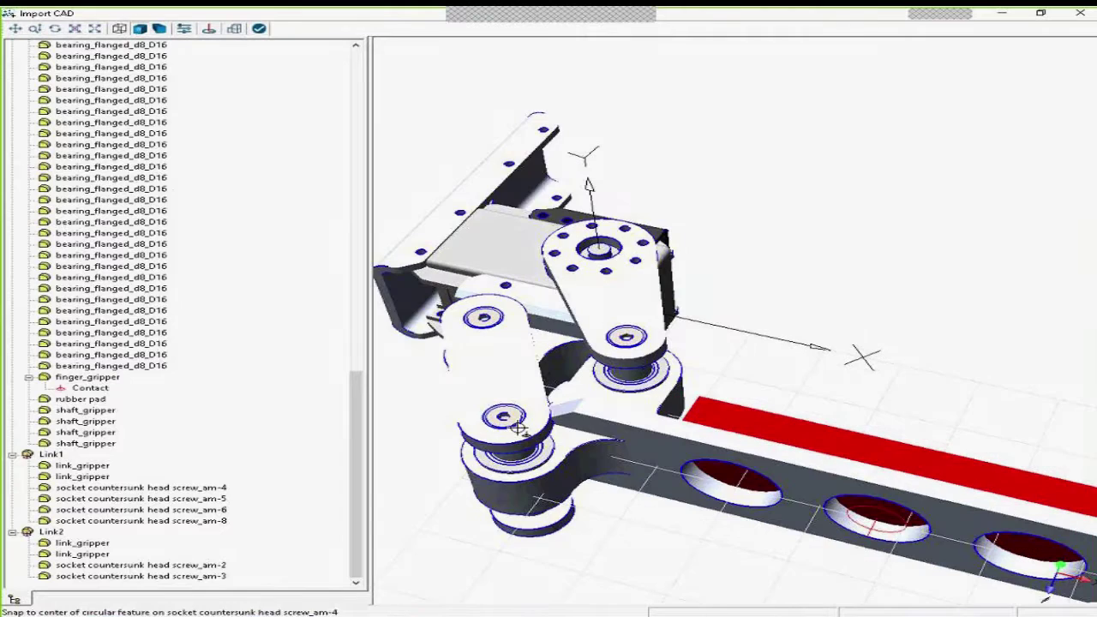
click(518, 428)
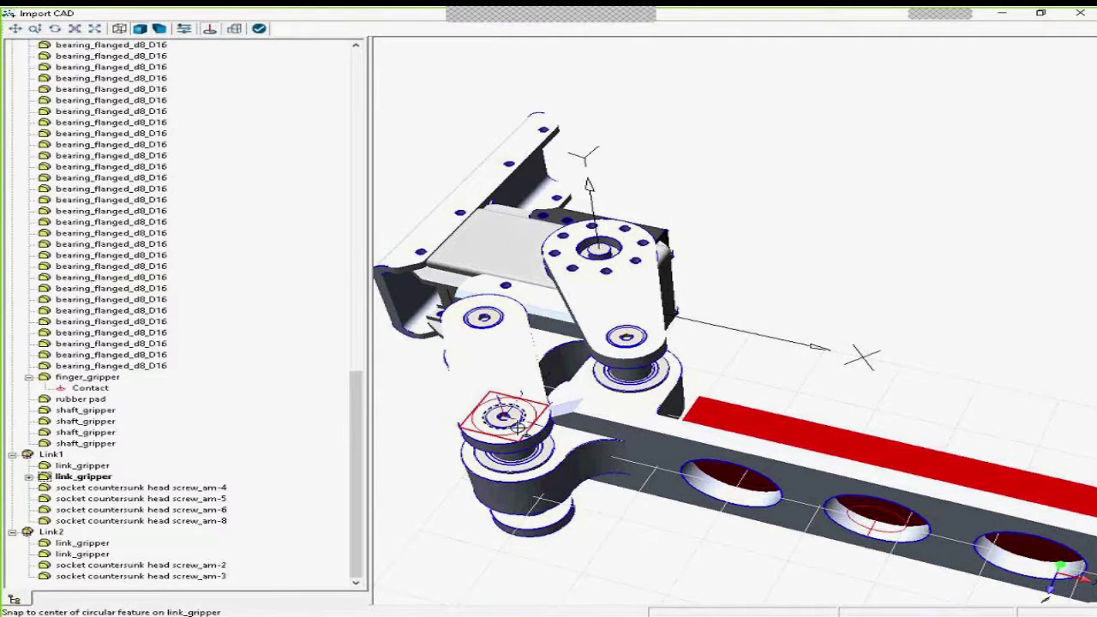
click(29, 478)
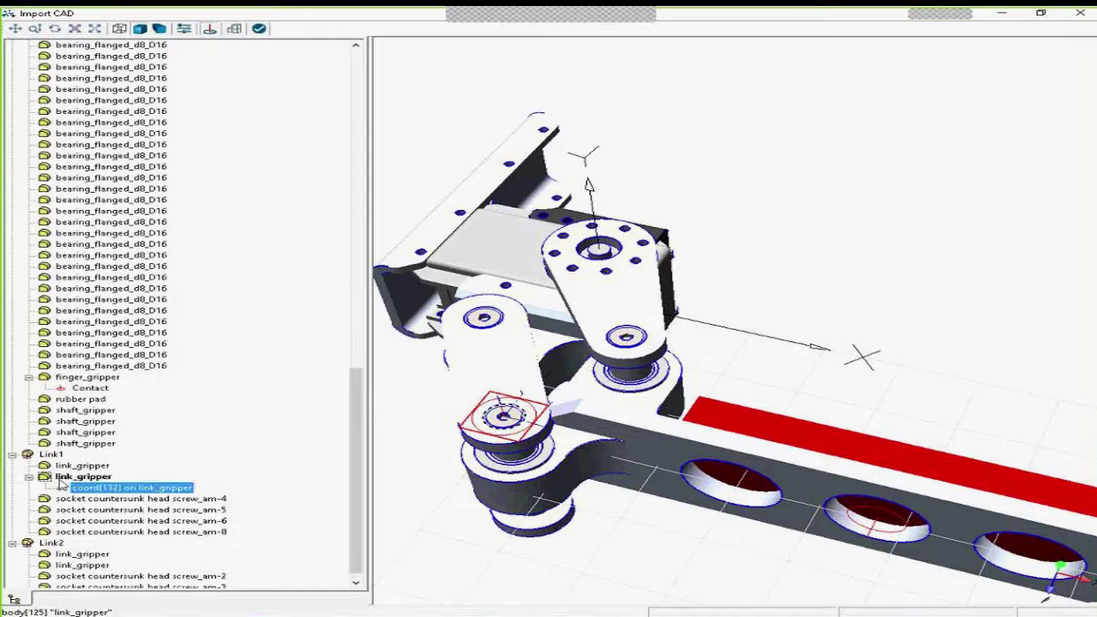
click(106, 488)
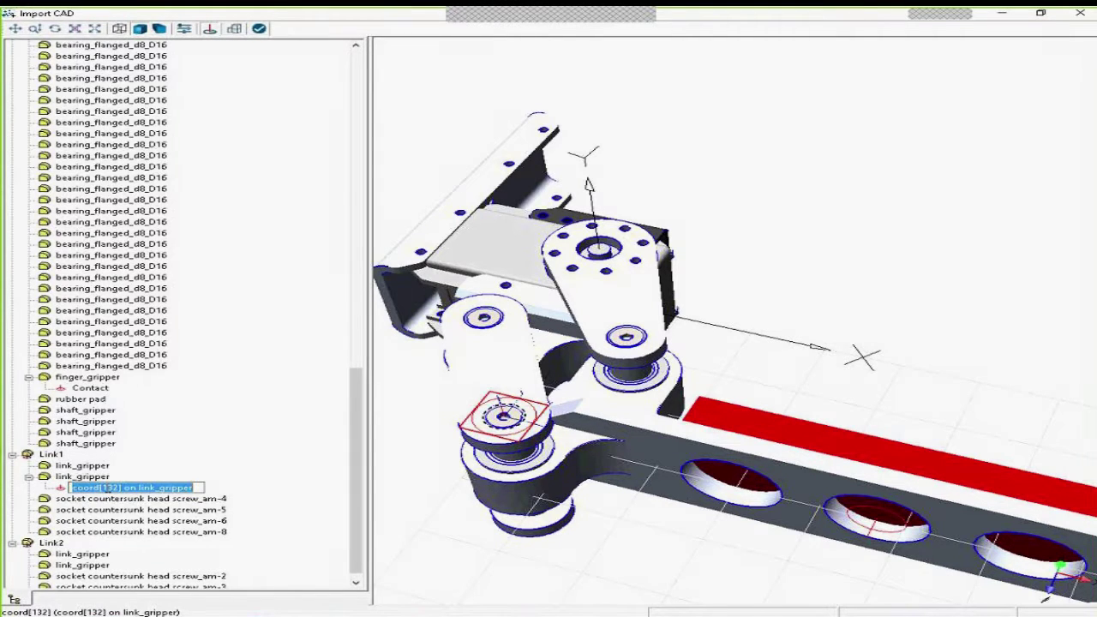
text(A)
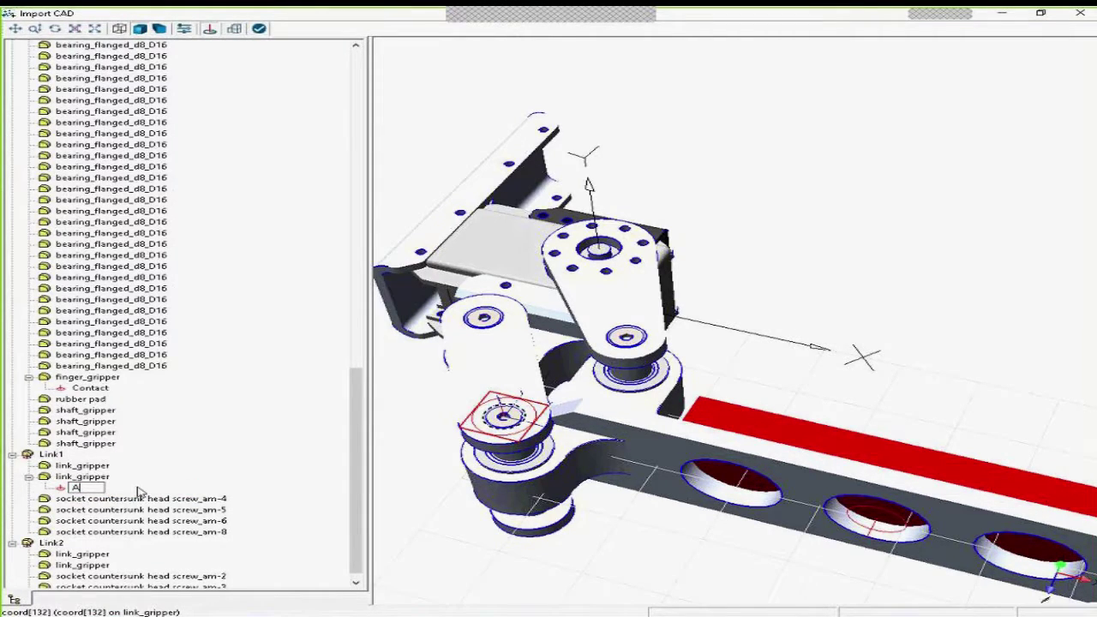
key(Return)
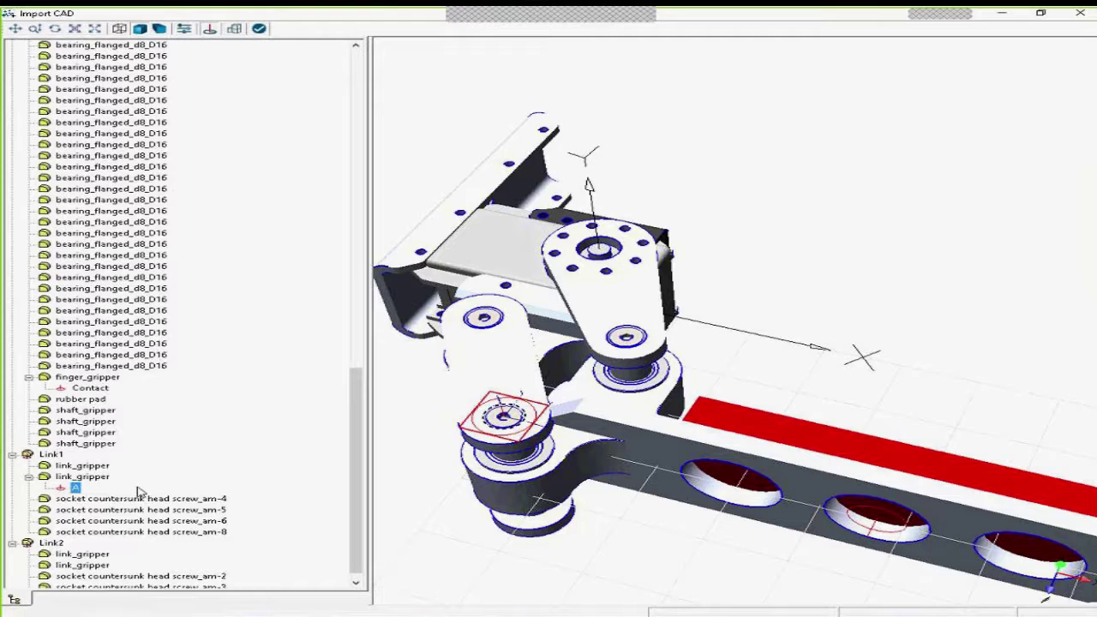
Attach a coordinate frame at the centre of the bracket-side screw hole on Link1's upper link_gripper plate and name it B.
click(507, 321)
key(ctrl+z)
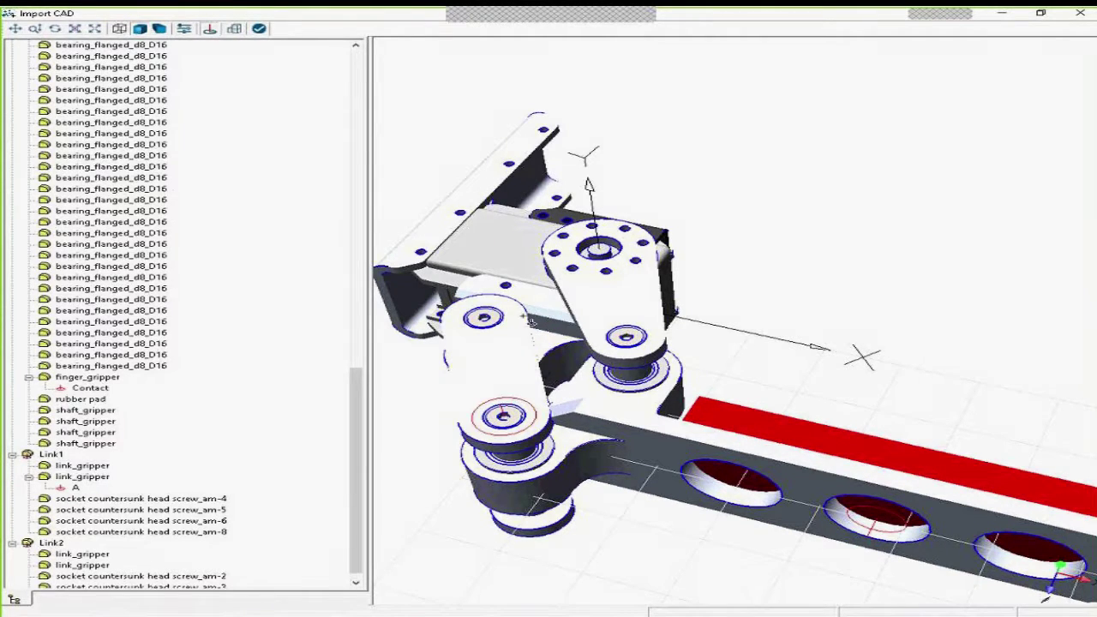
click(501, 310)
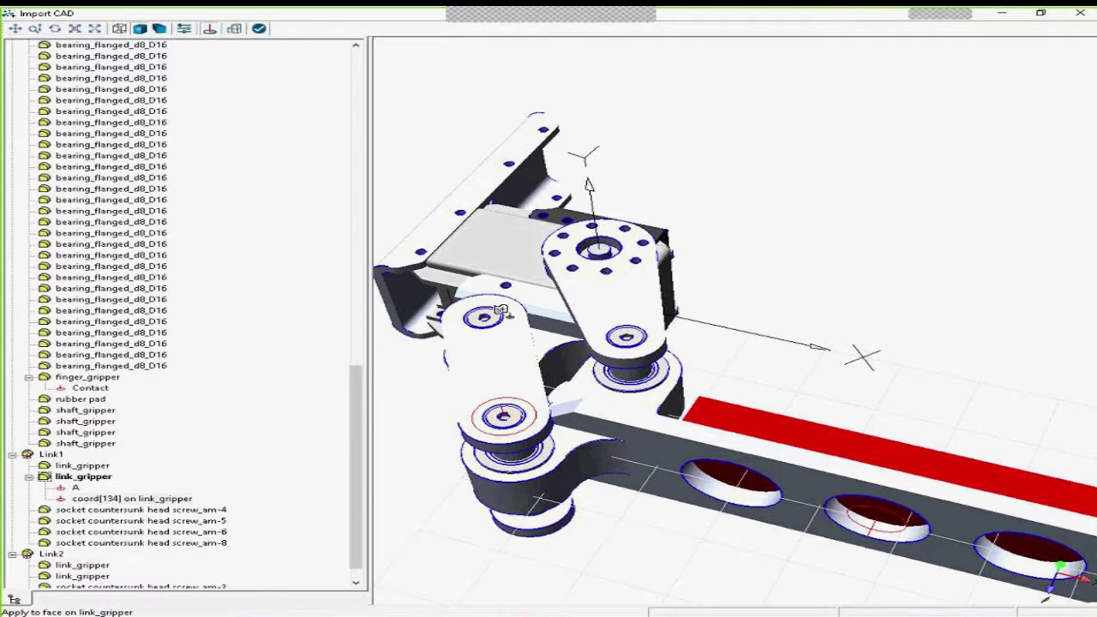
click(120, 498)
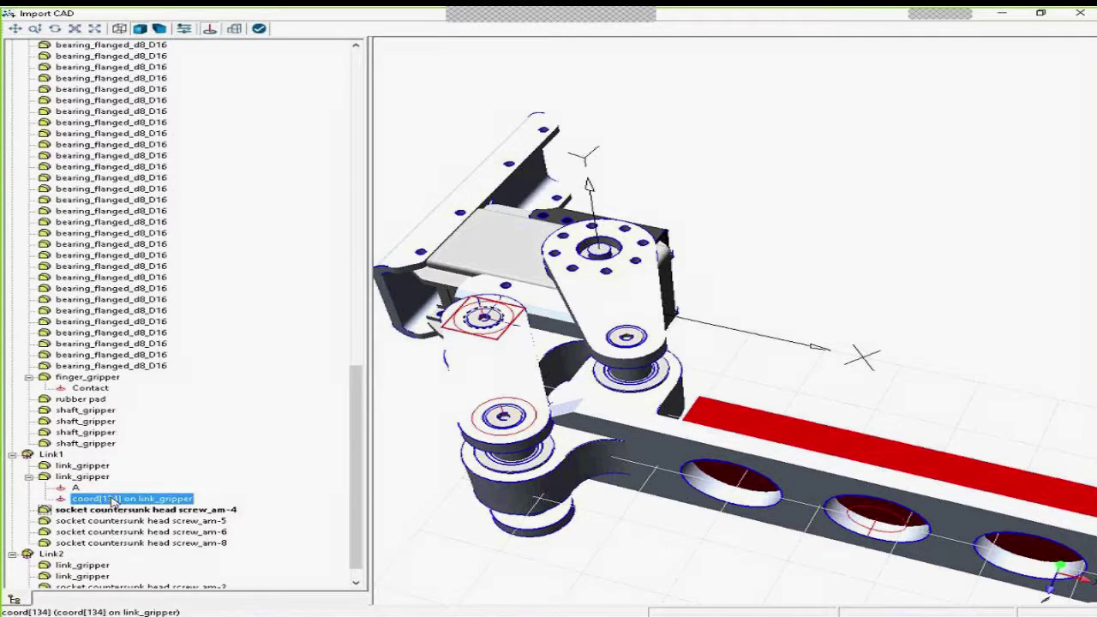
click(120, 499)
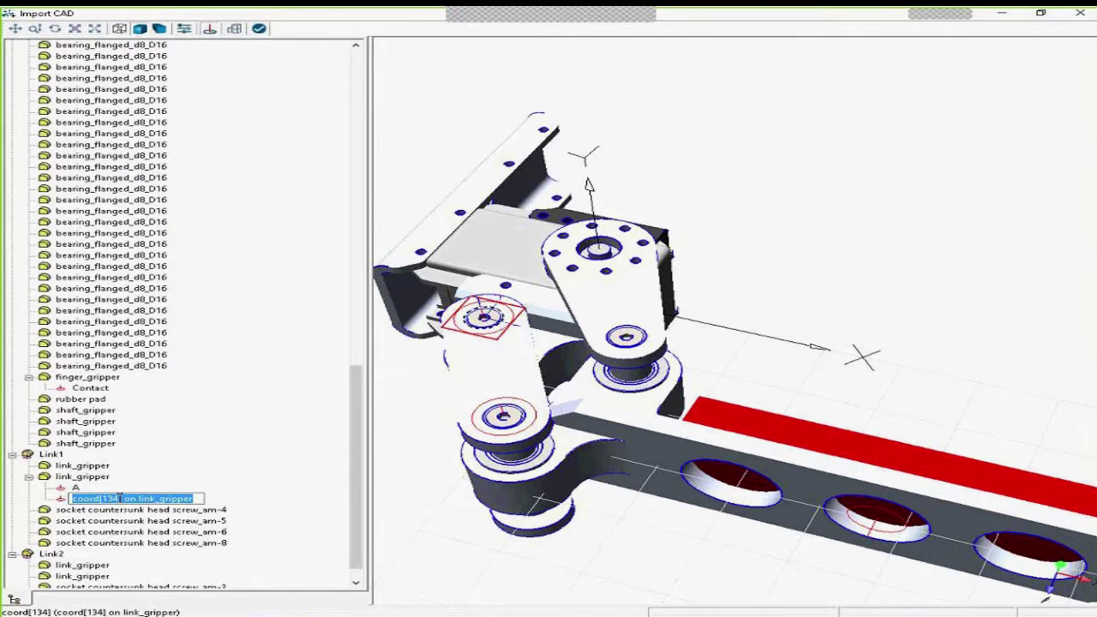
text(B)
key(Return)
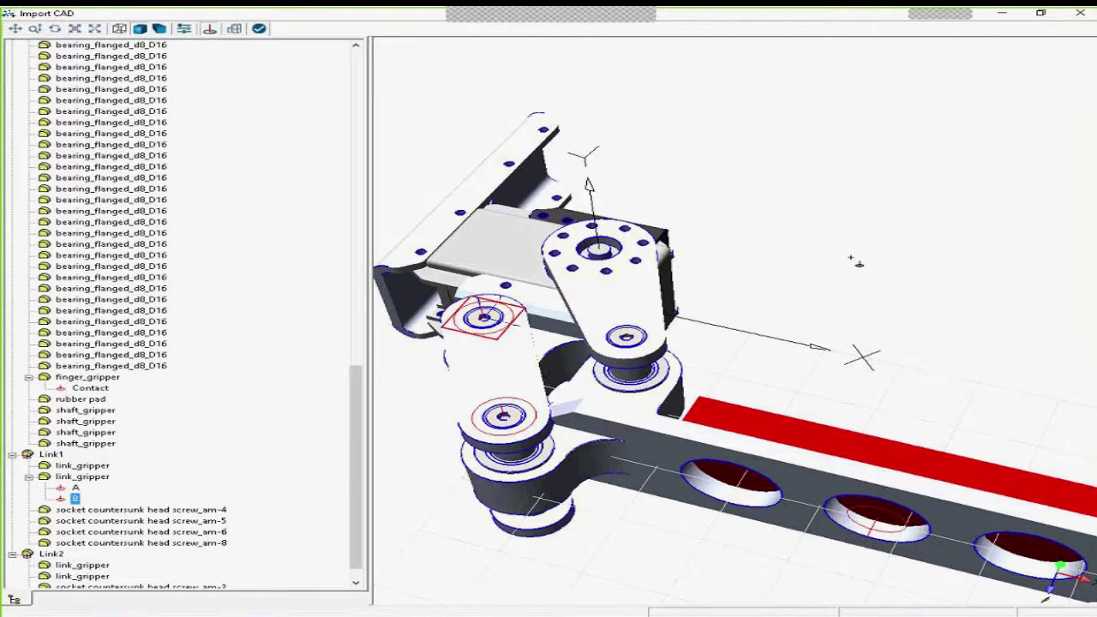
Attach a coordinate frame at the centre of the finger-side screw hole on Link2's upper link_gripper plate and name it C.
click(651, 337)
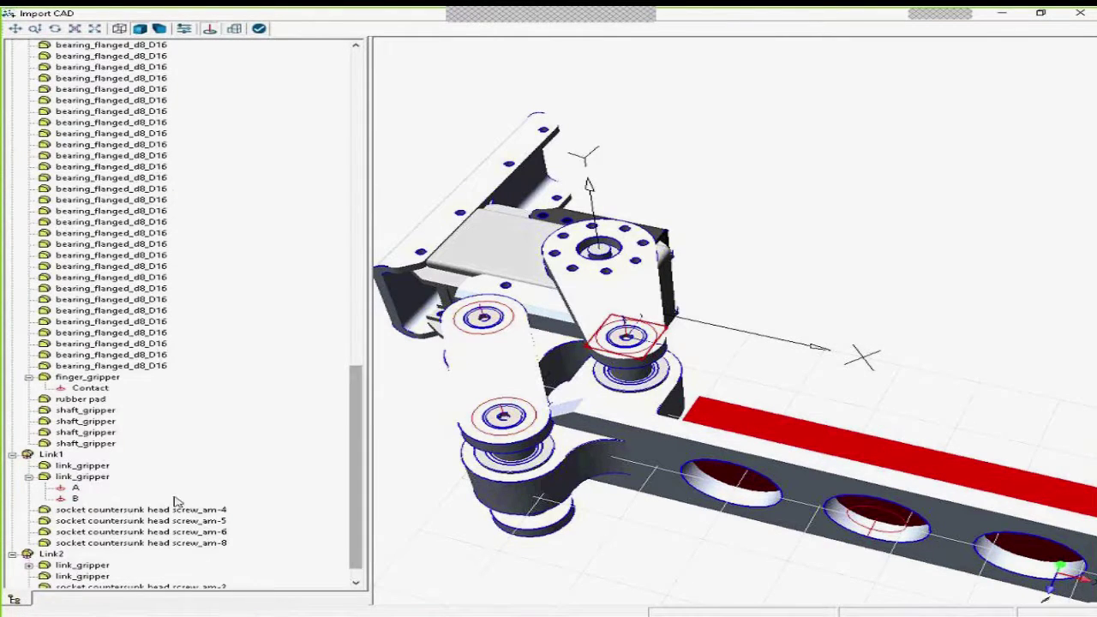
scroll(13, 566, down, 1)
click(28, 543)
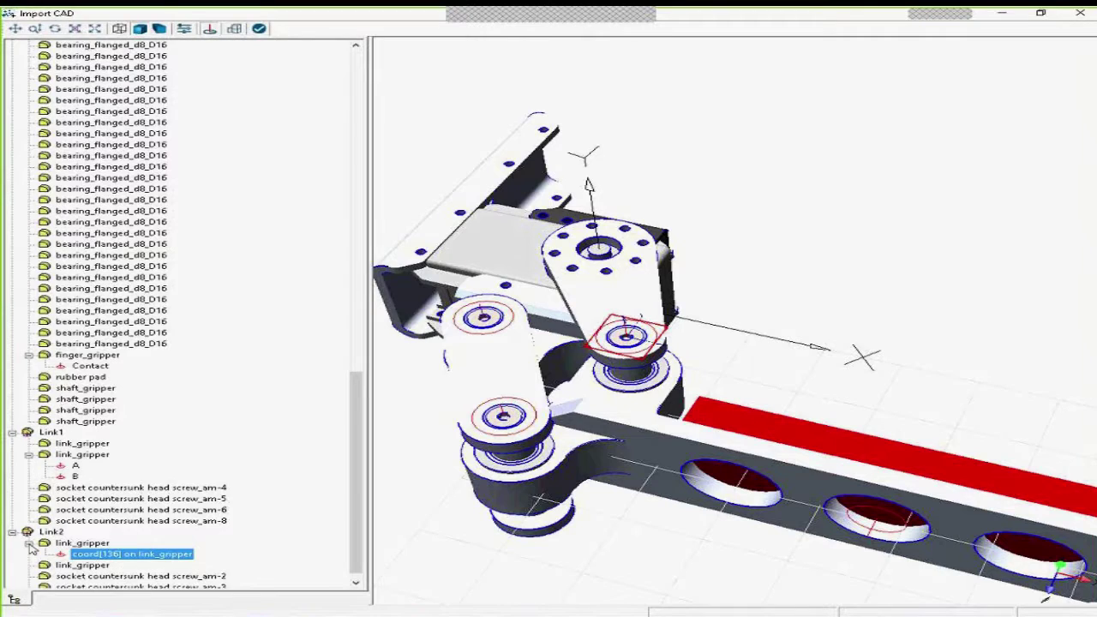
click(110, 556)
text(C)
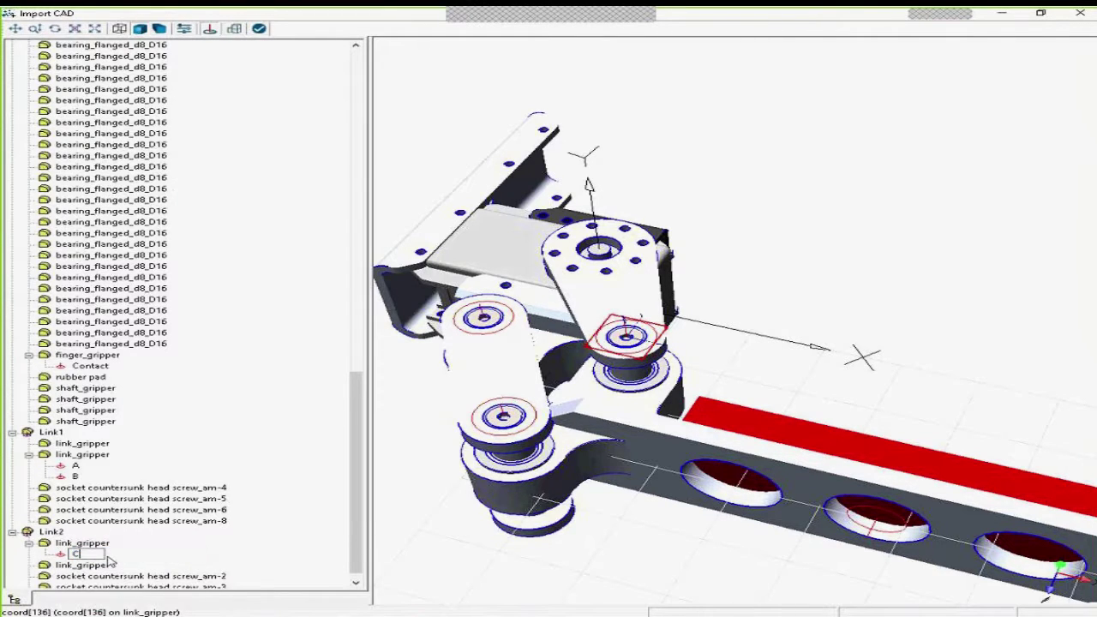
key(Return)
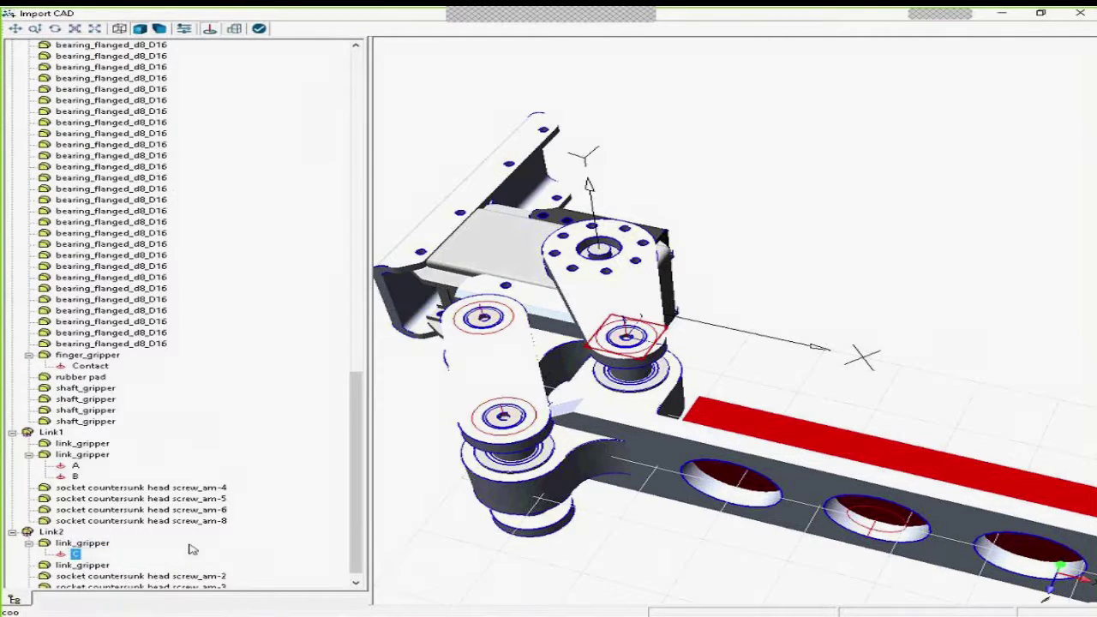
Attach a coordinate frame at the centre of the large bracket-side hole on Link2's upper link_gripper plate and name it D.
click(619, 261)
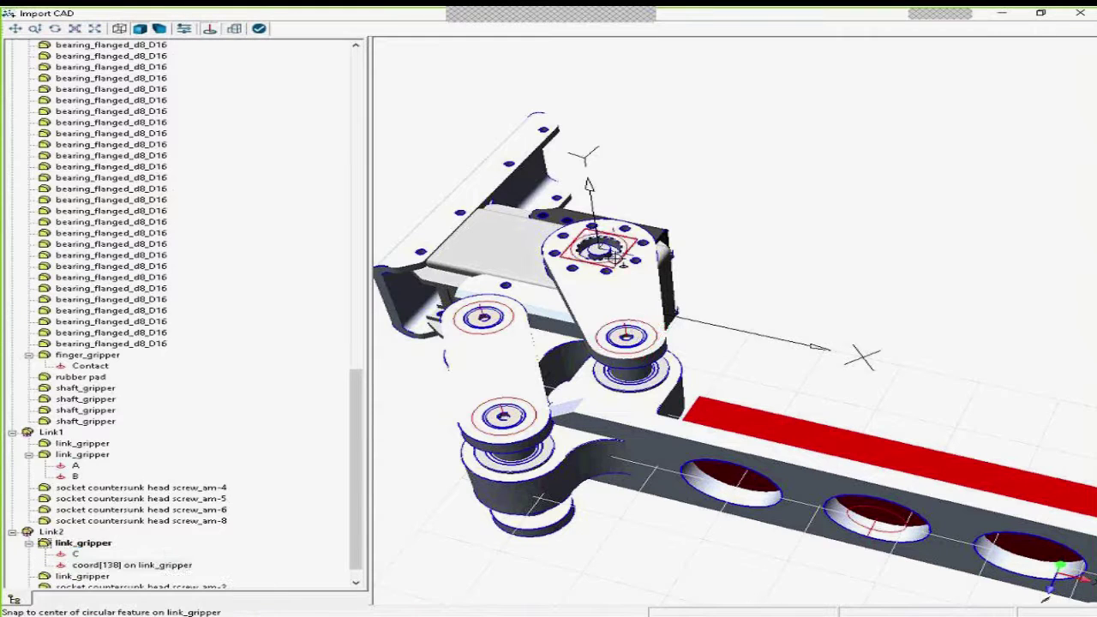
click(126, 567)
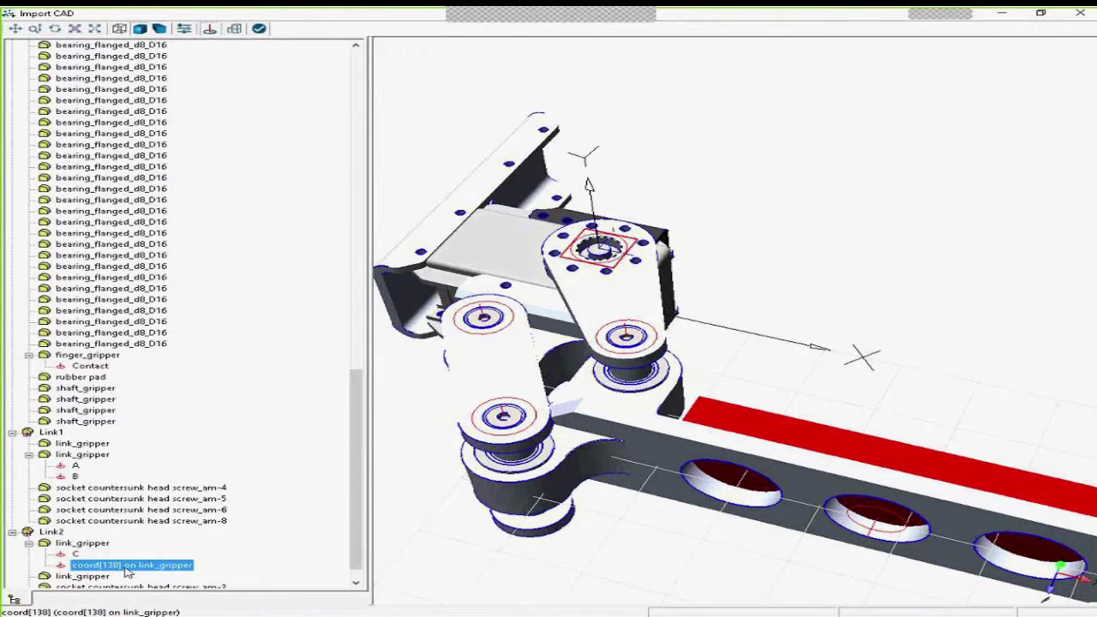
text(D)
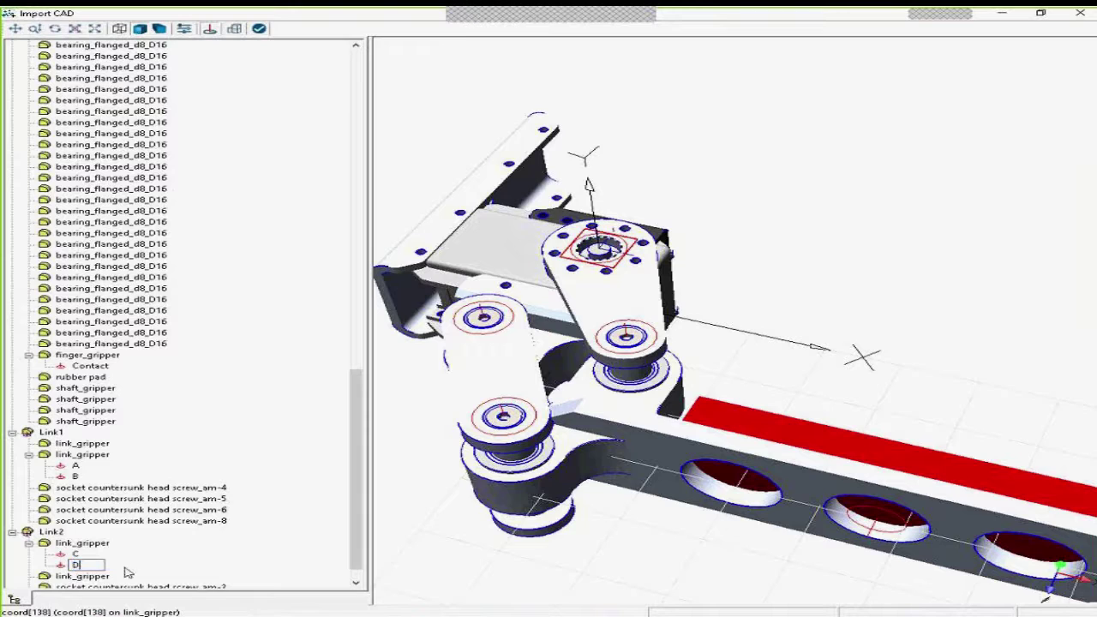
key(Return)
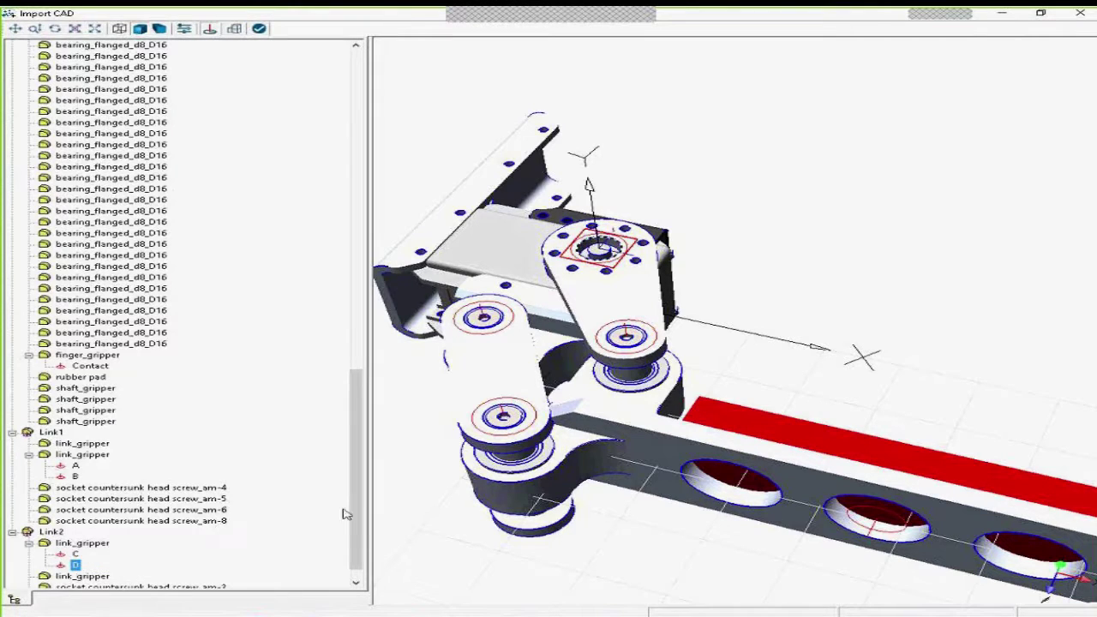
Copy coordinate frames B and D from the link plates and paste them onto bracket_rx64_double in Bracket_gripper.
scroll(351, 514, down, 1)
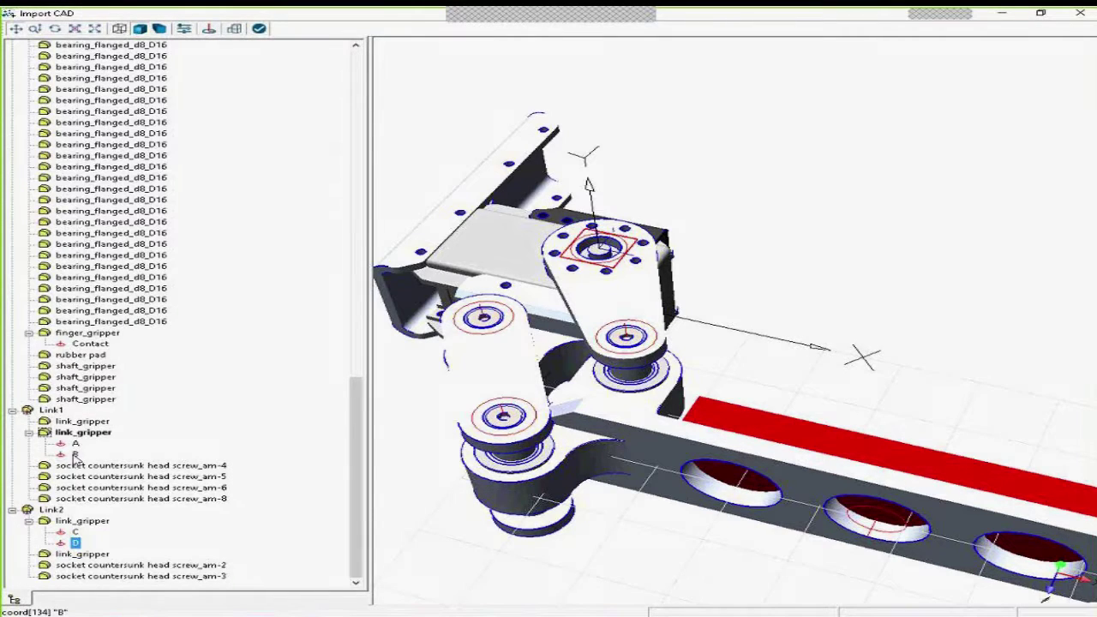
click(74, 454)
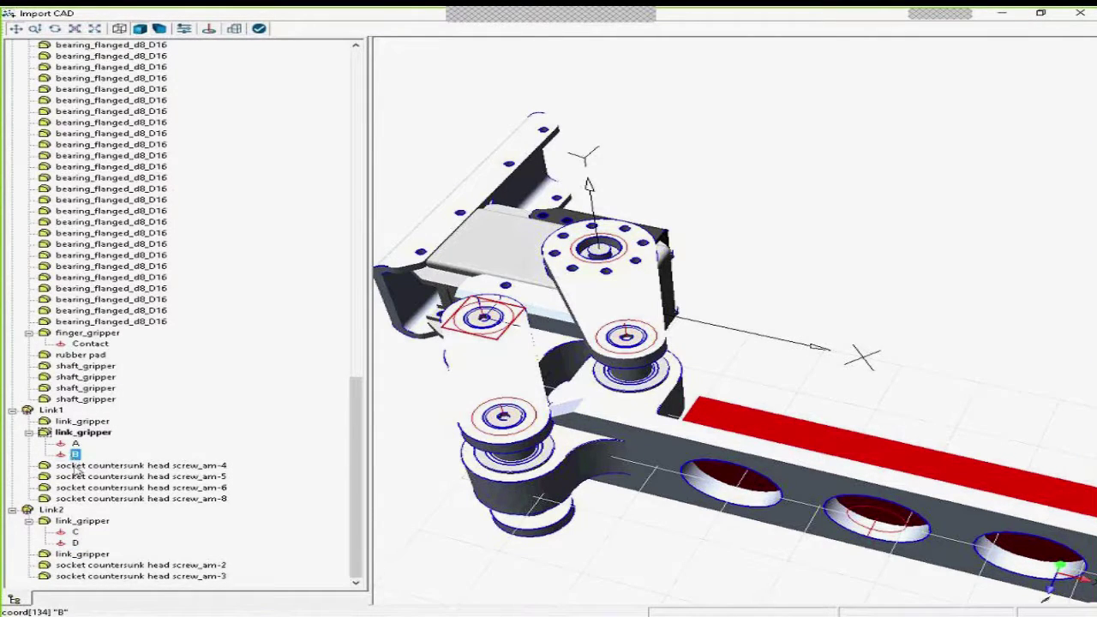
ctrl+click(74, 545)
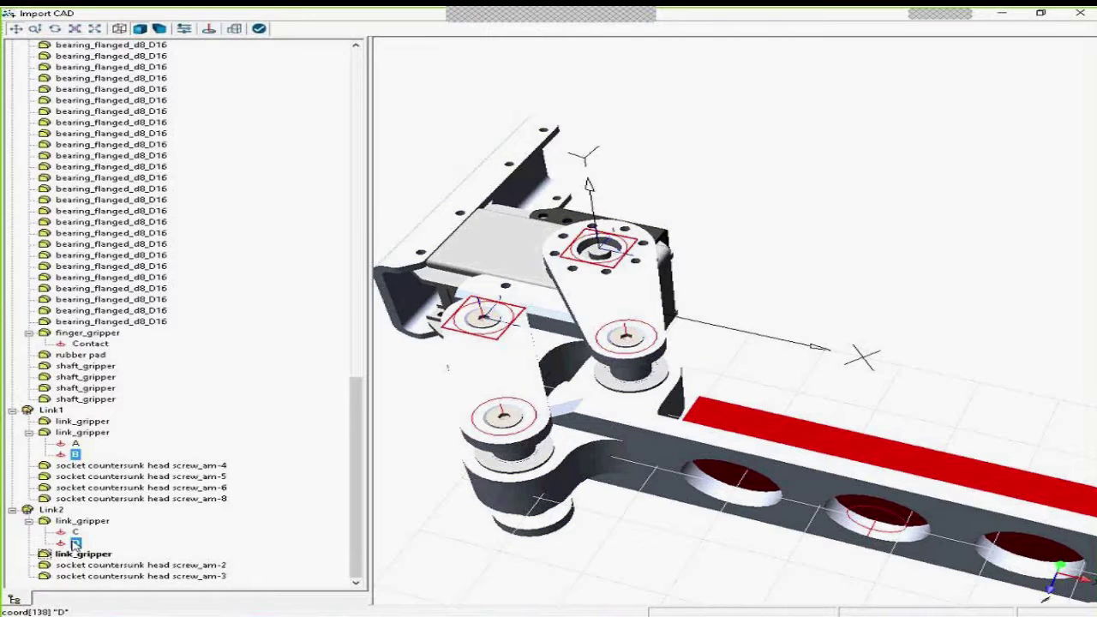
right_click(74, 544)
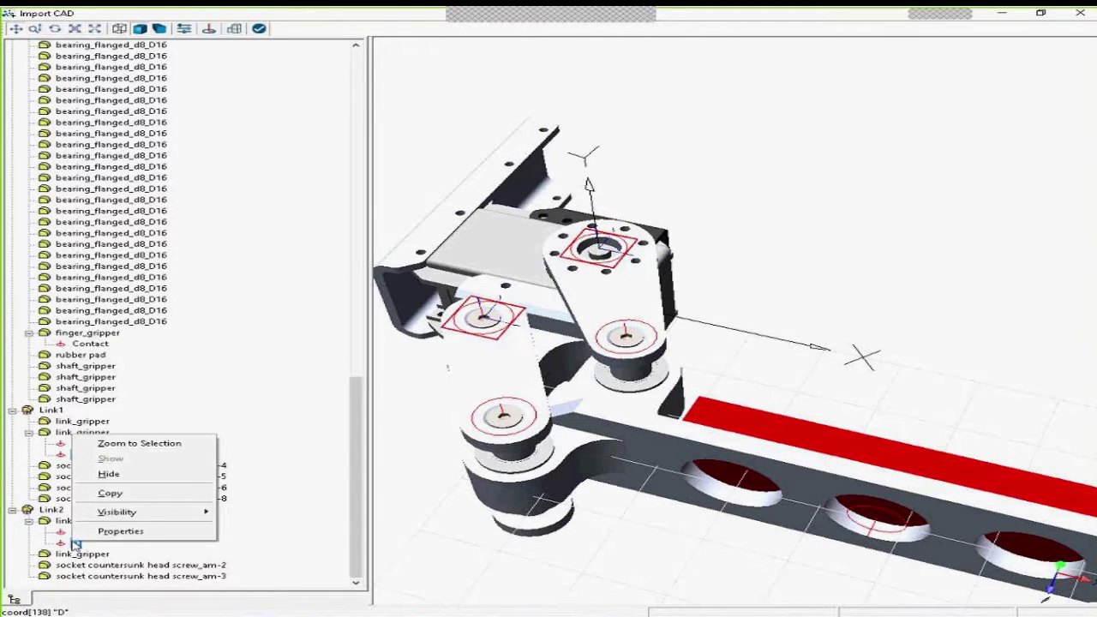
click(137, 490)
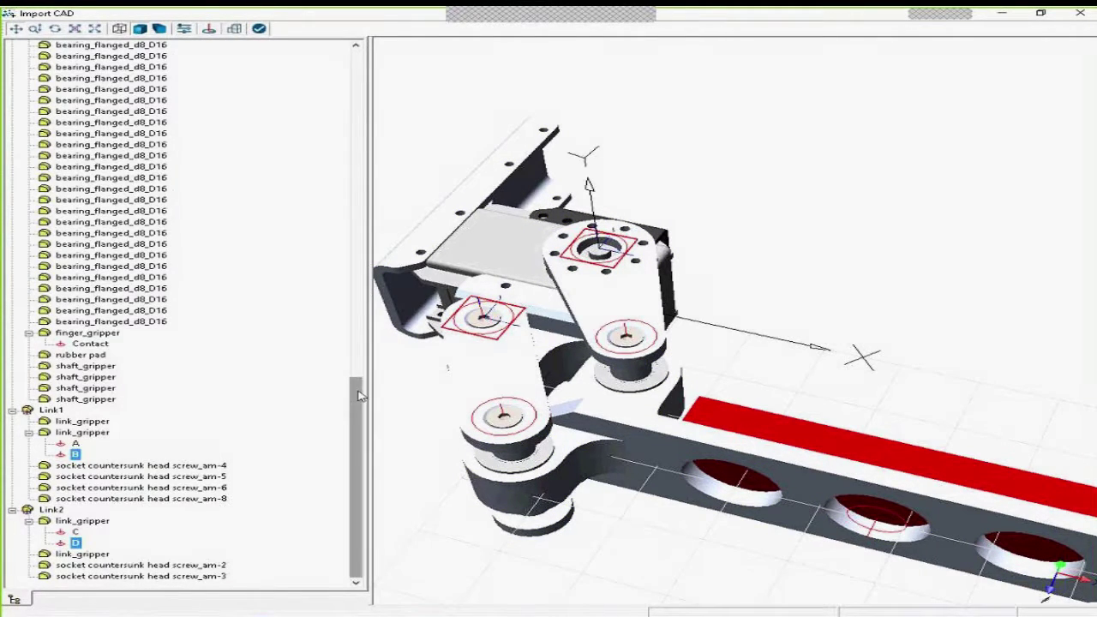
drag(361, 396, 359, 48)
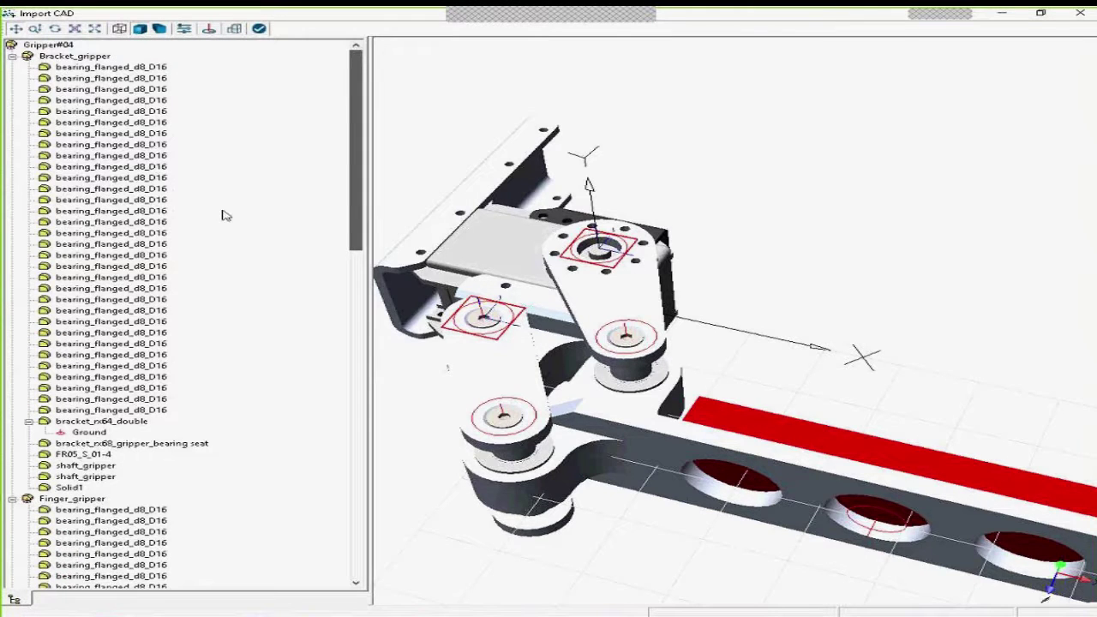
click(79, 426)
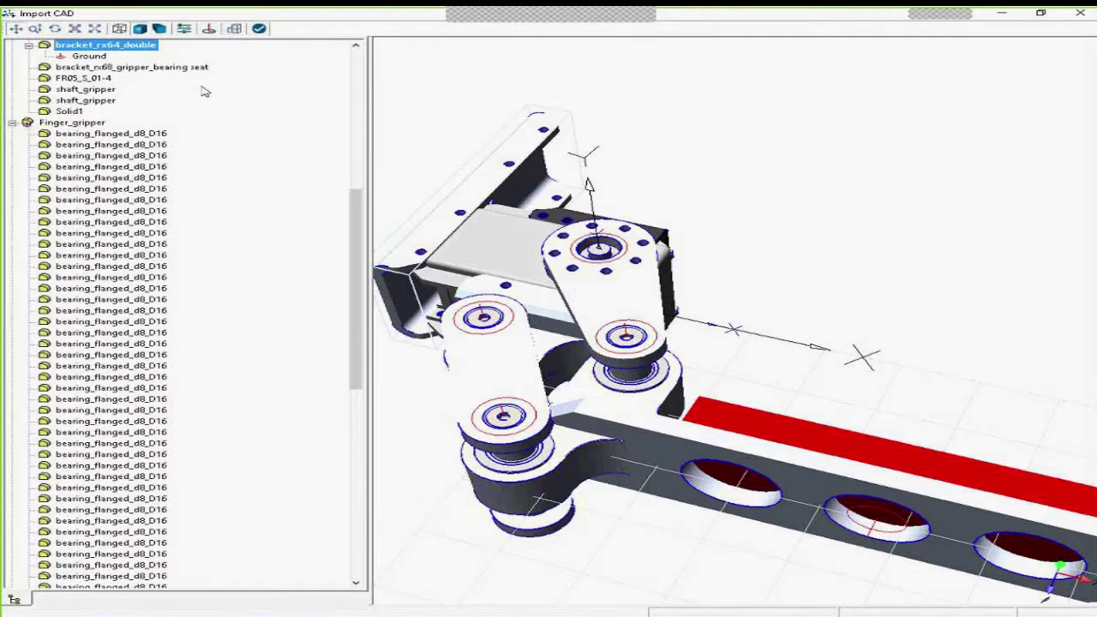
right_click(125, 50)
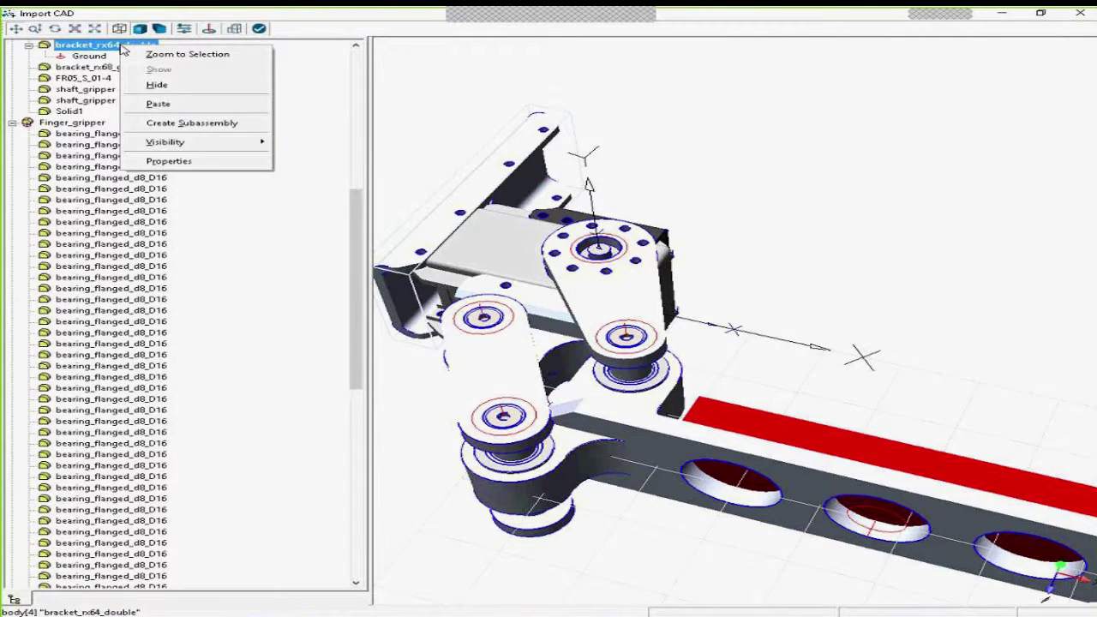
click(158, 103)
Copy coordinate frames A and C from the link plates and paste them onto the finger_gripper part.
drag(355, 246, 343, 440)
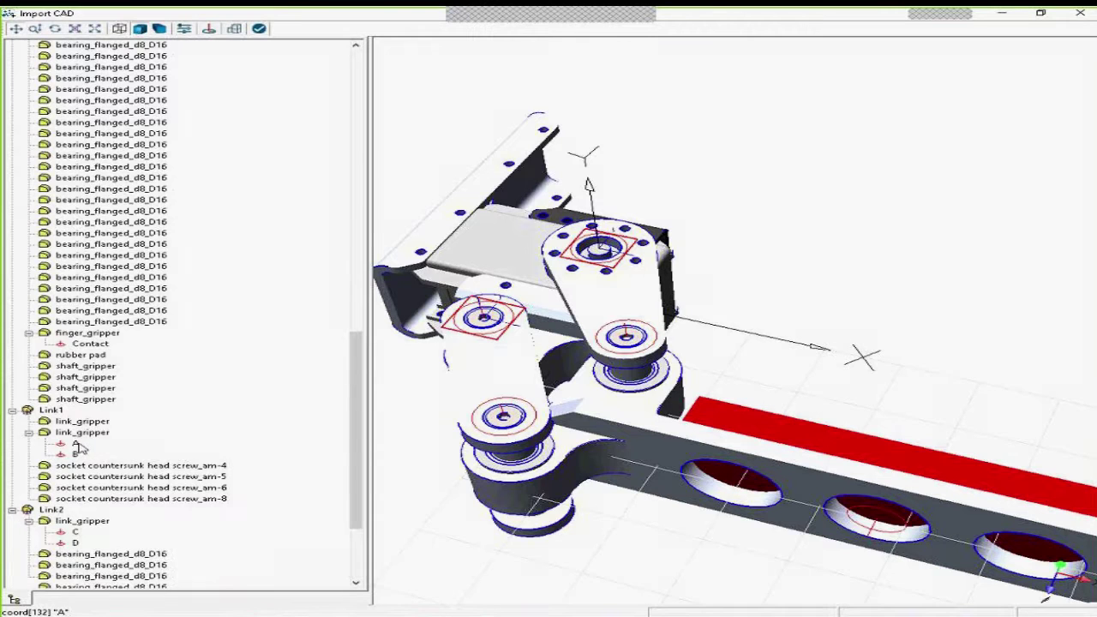
click(74, 536)
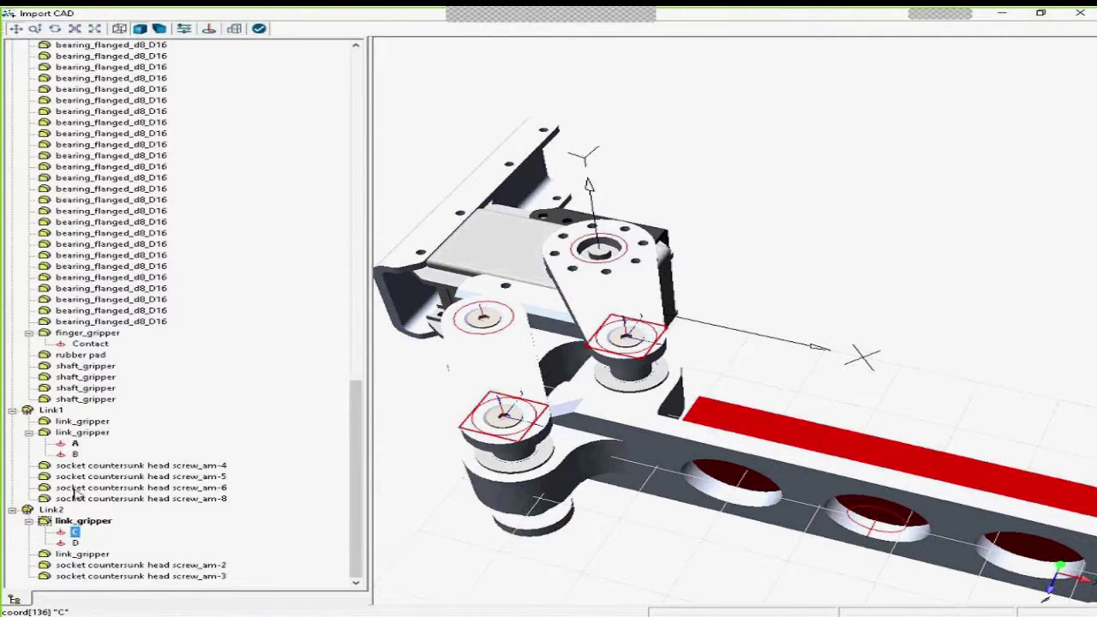
ctrl+click(75, 445)
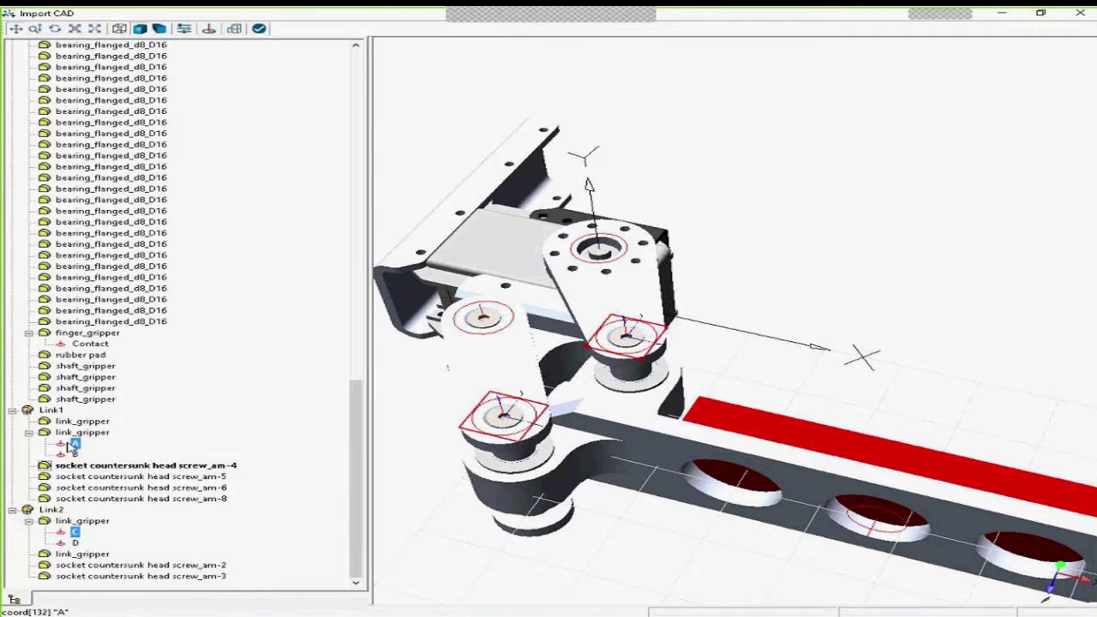
right_click(74, 445)
click(113, 503)
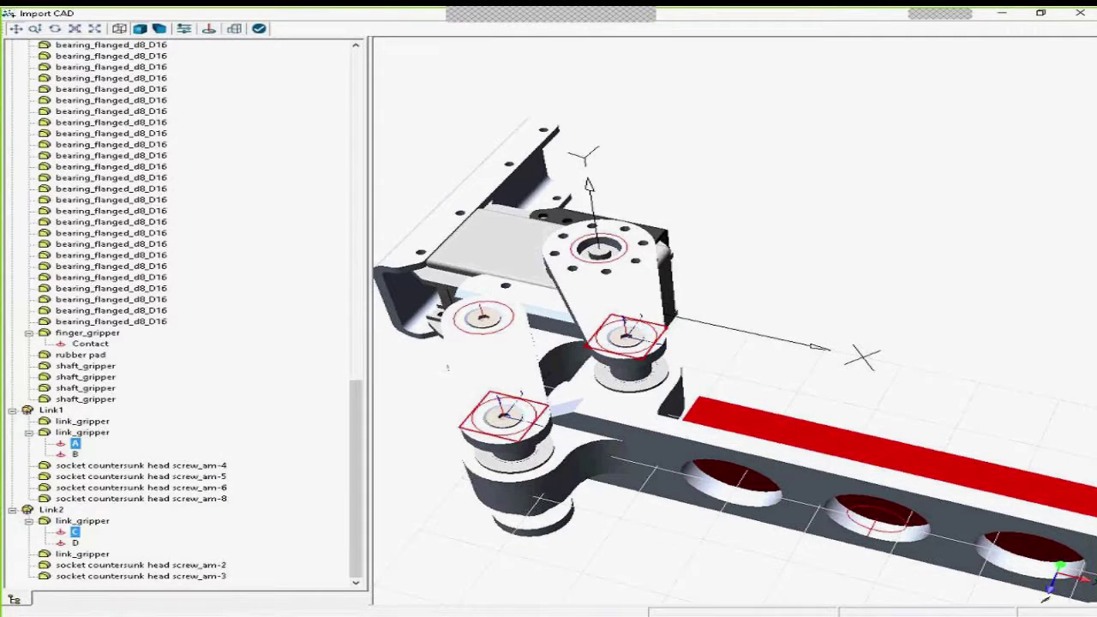
click(94, 334)
right_click(93, 333)
click(133, 389)
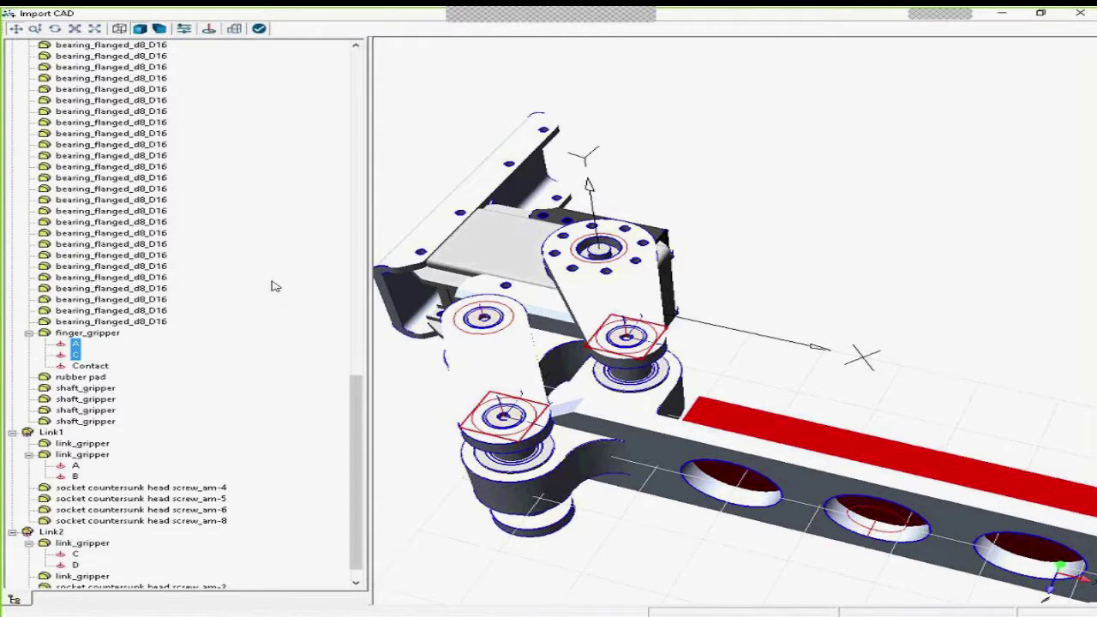
Review the finger_gripper part's position, color, appearance, material, center of mass and central inertia properties.
right_click(73, 337)
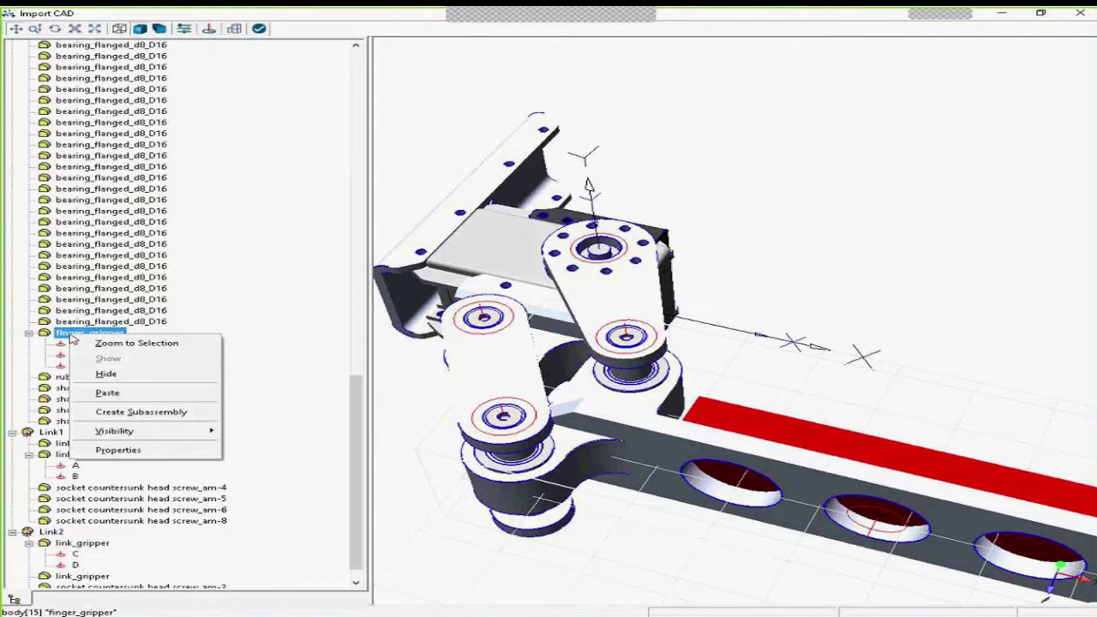
click(135, 456)
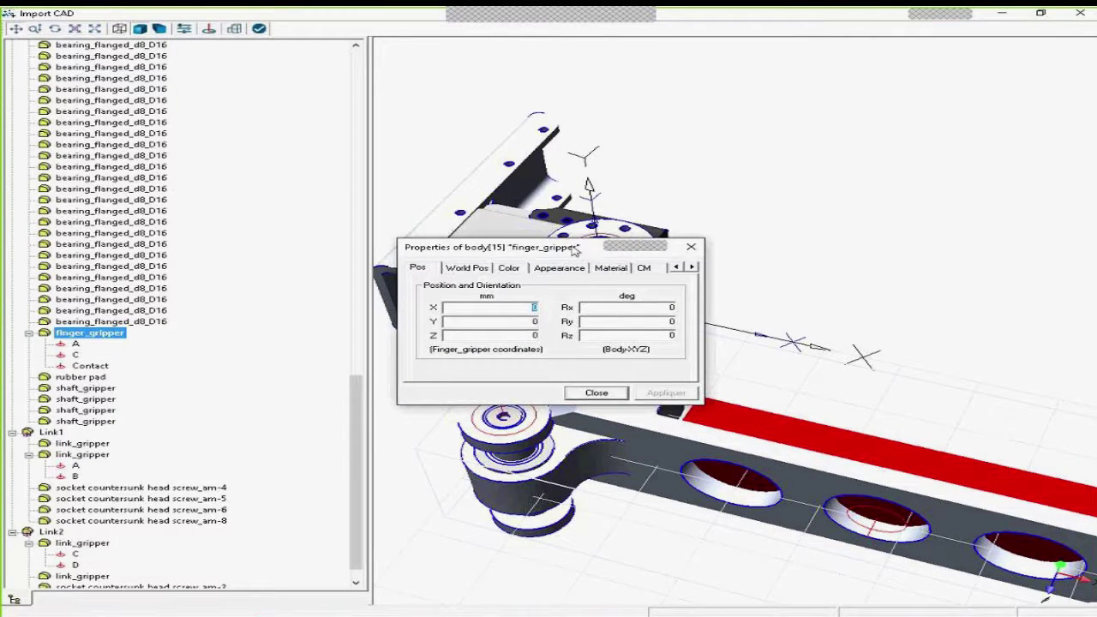
drag(574, 249, 619, 210)
drag(636, 187, 638, 185)
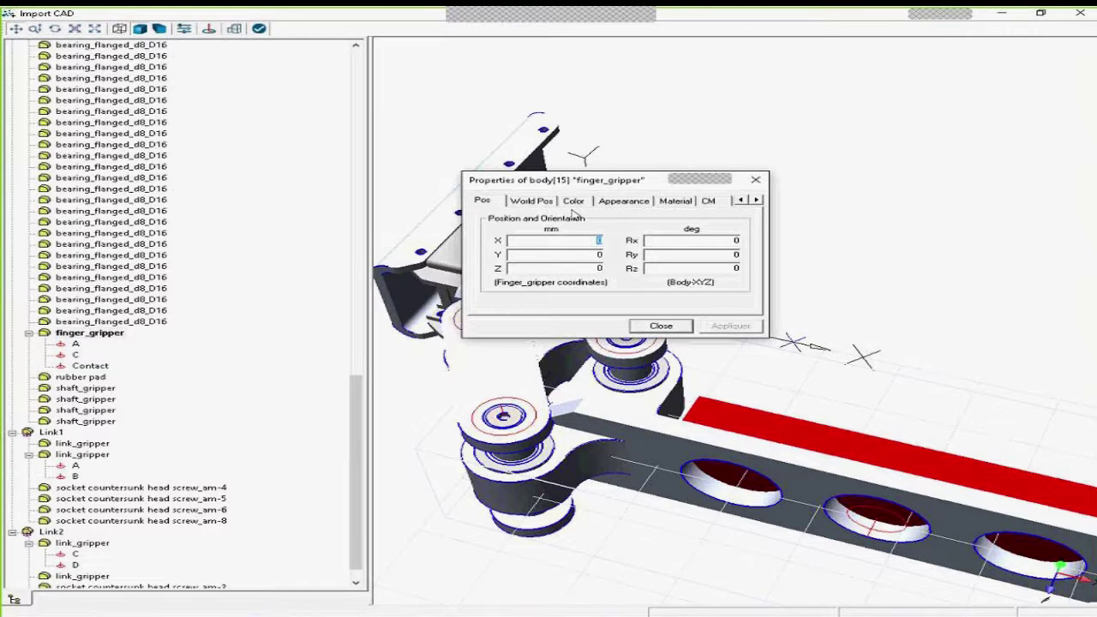
click(542, 203)
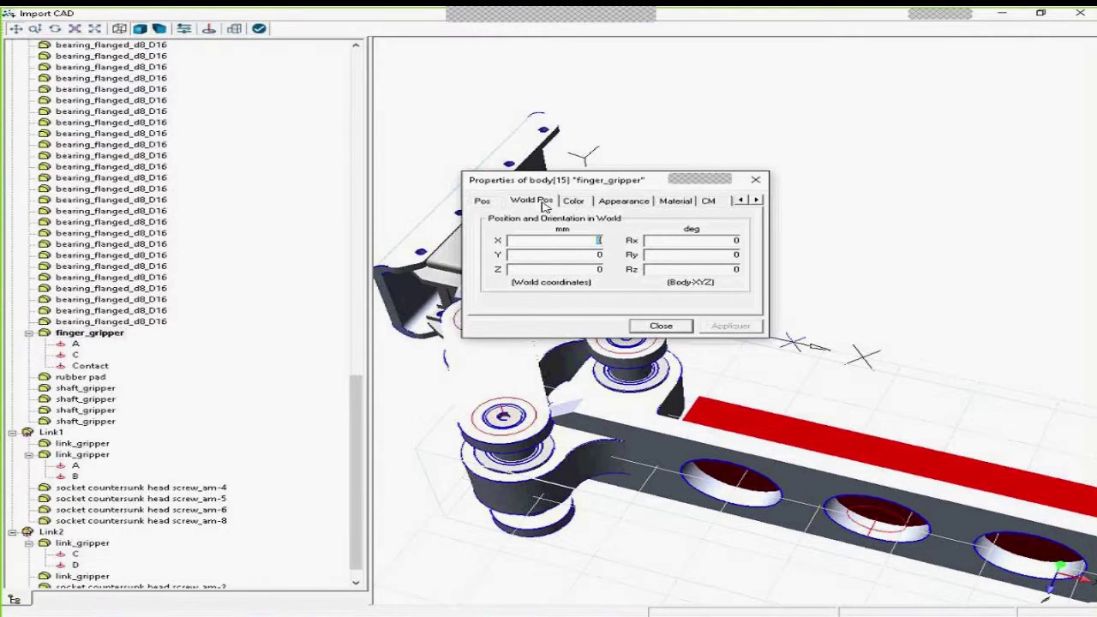
click(586, 203)
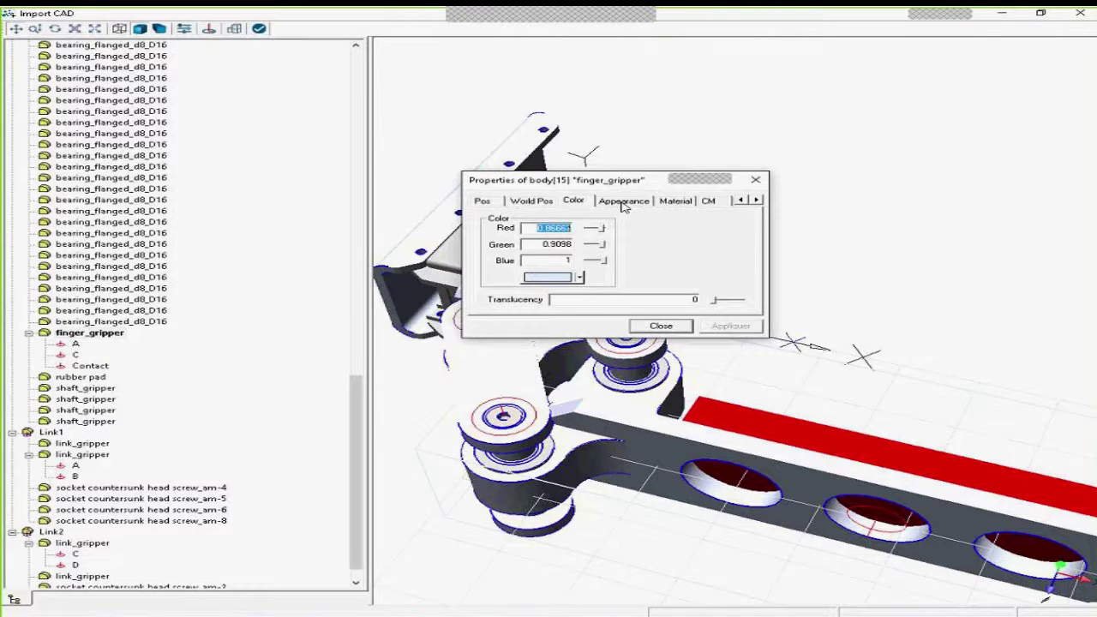
click(624, 203)
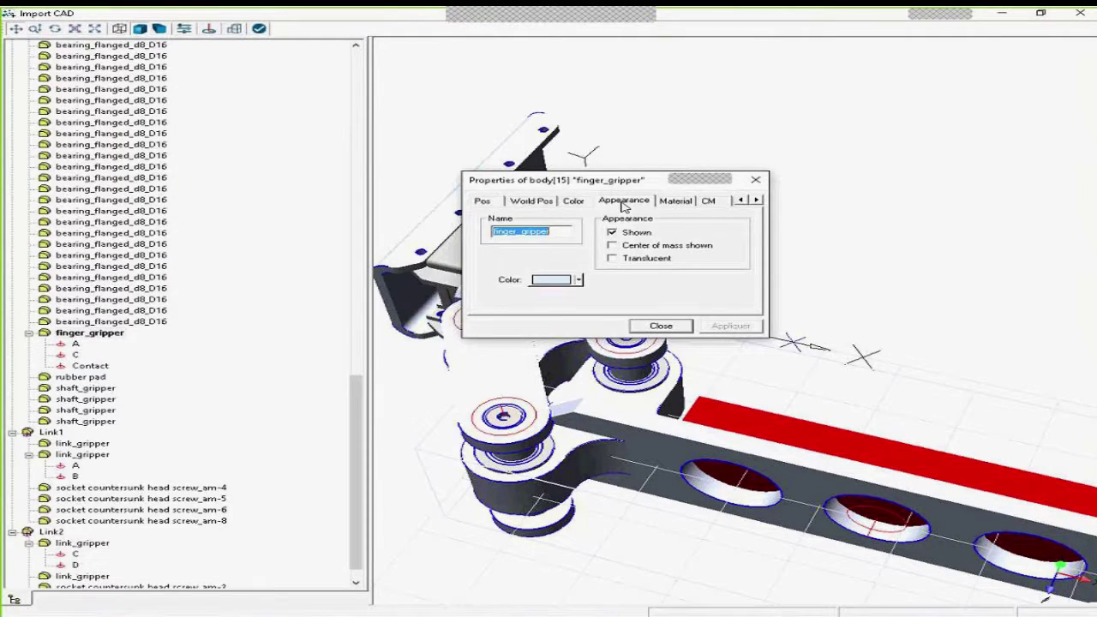
click(675, 203)
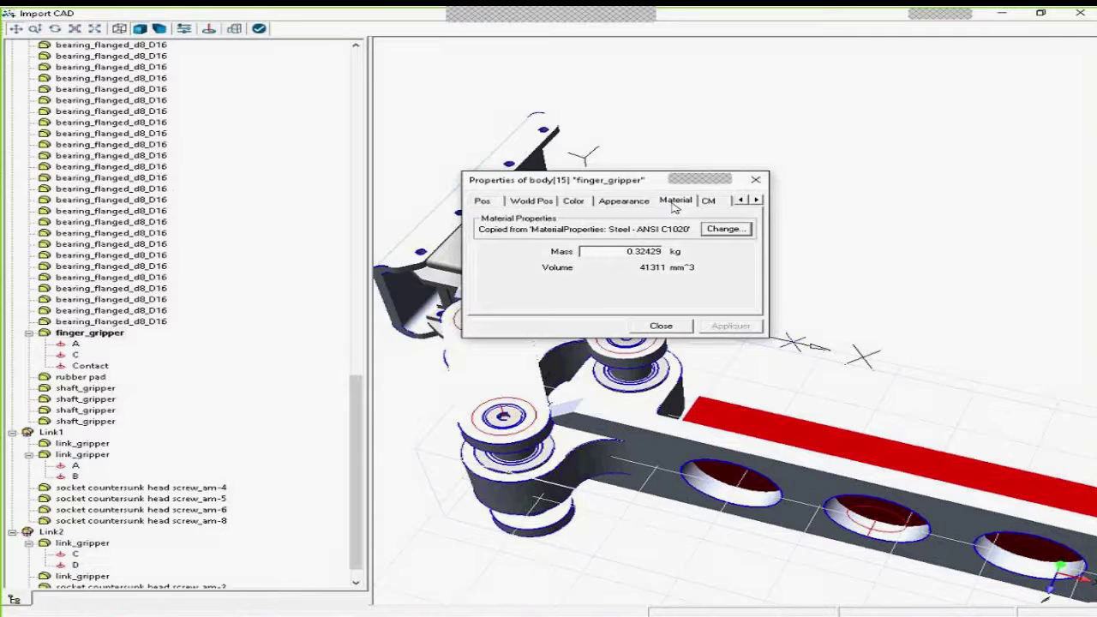
click(757, 201)
click(757, 201)
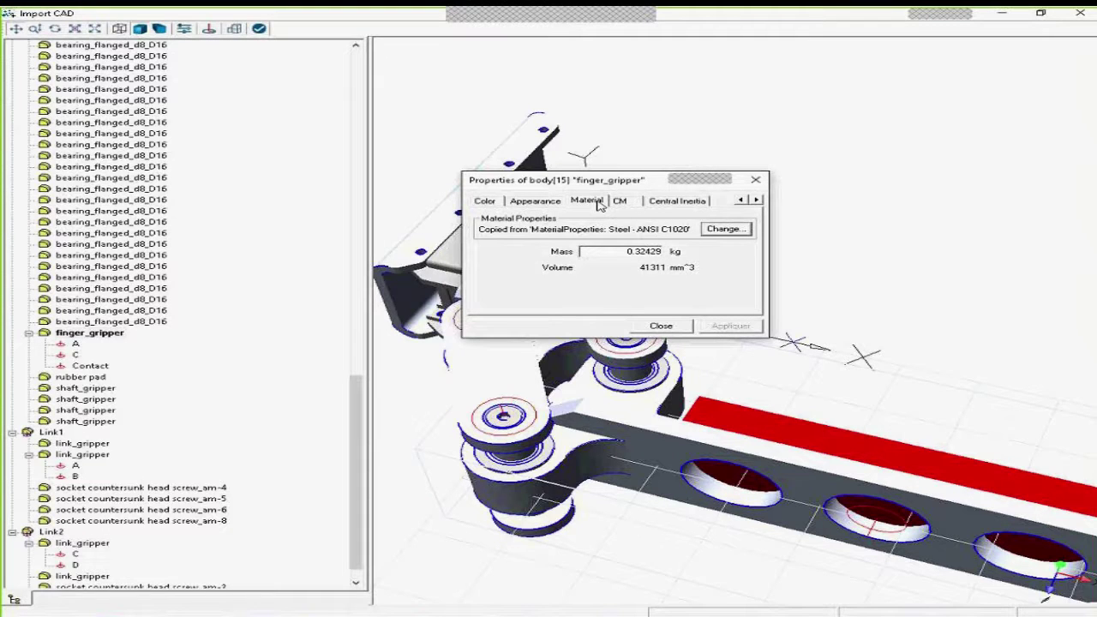
click(628, 202)
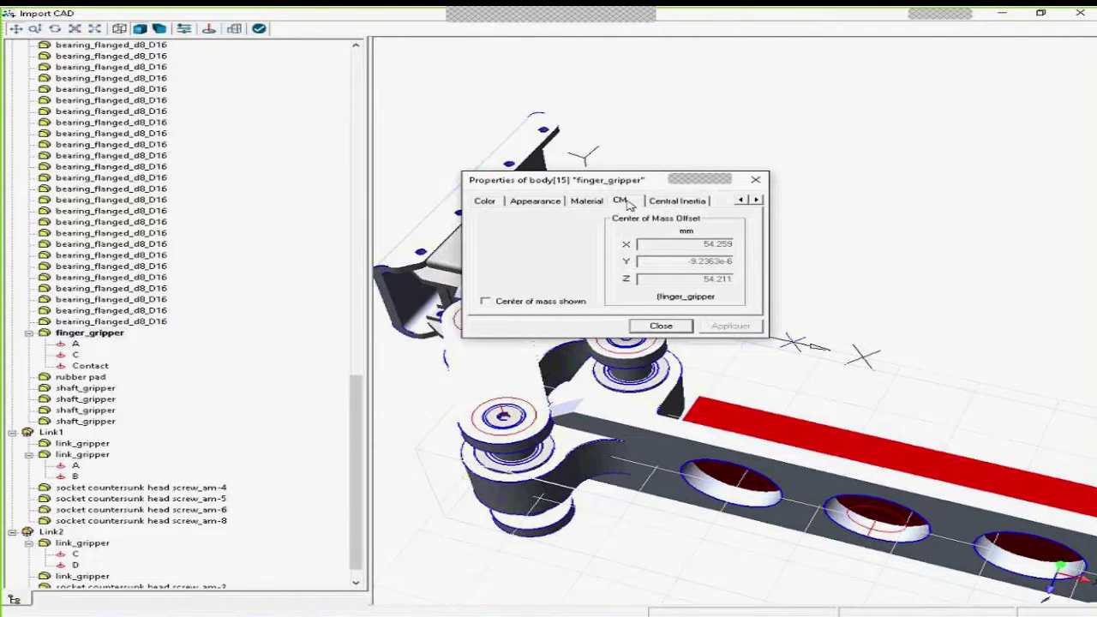
click(672, 203)
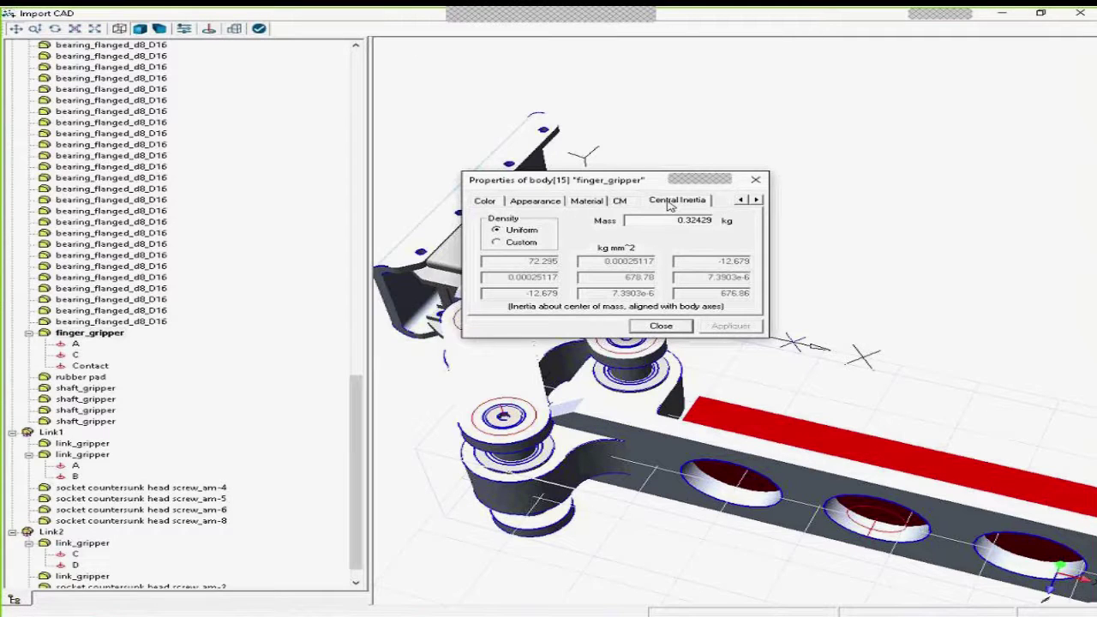
click(661, 327)
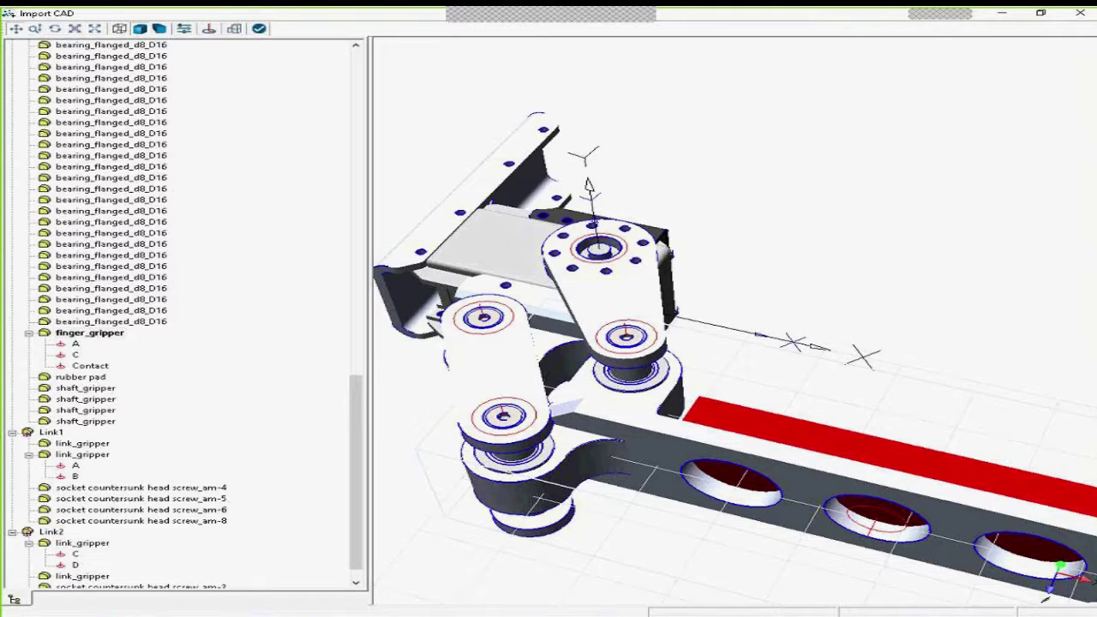
Import the prepared gripper assembly into the MapleSim model and keep the local components docked open.
click(259, 29)
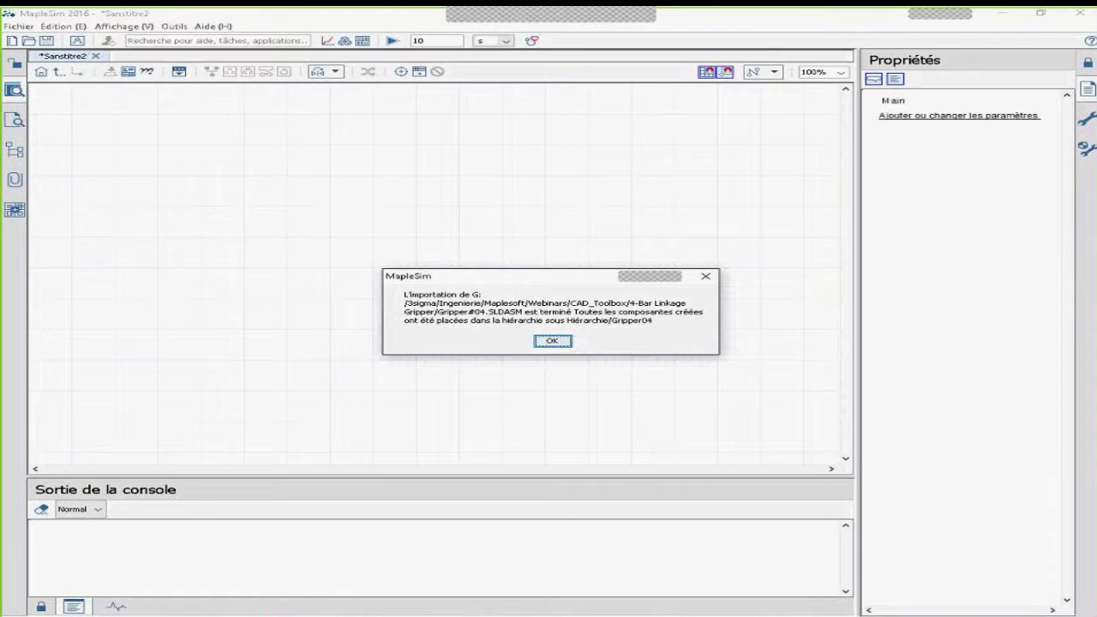
click(554, 340)
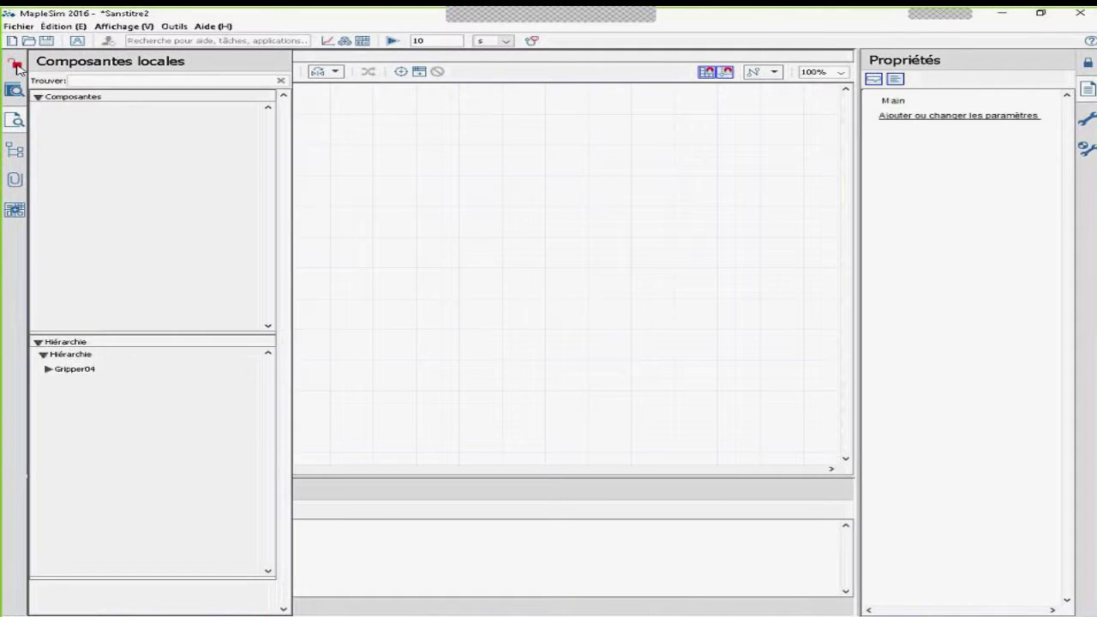
click(16, 66)
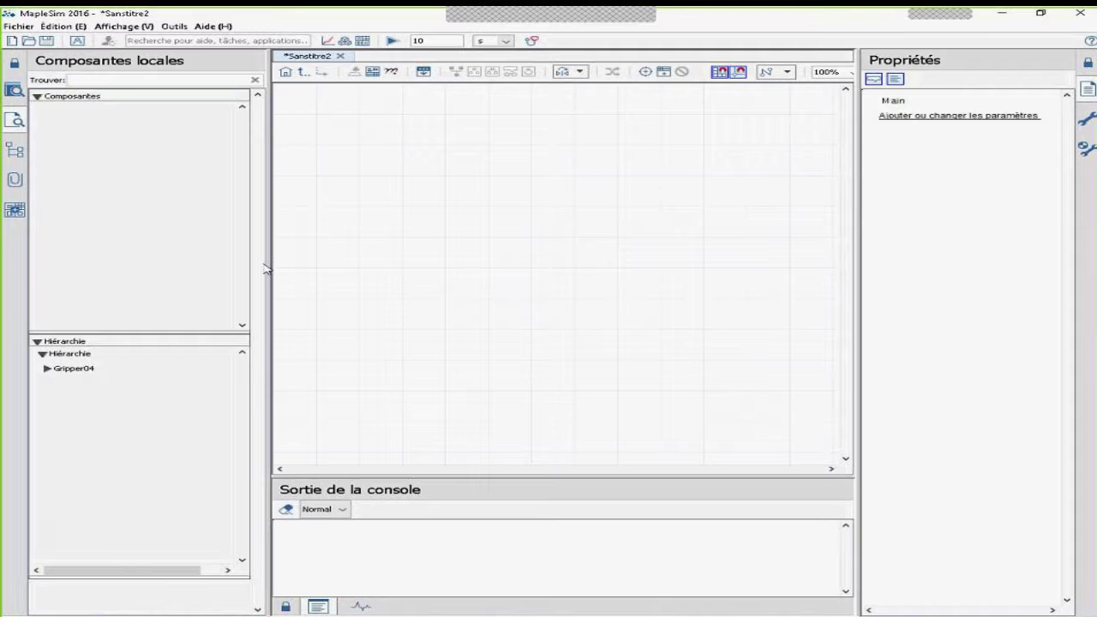
Place the imported Bracket_gripper, Finger_gripper, Link2 and Link1 components from Gripper04 in the model workspace.
click(47, 368)
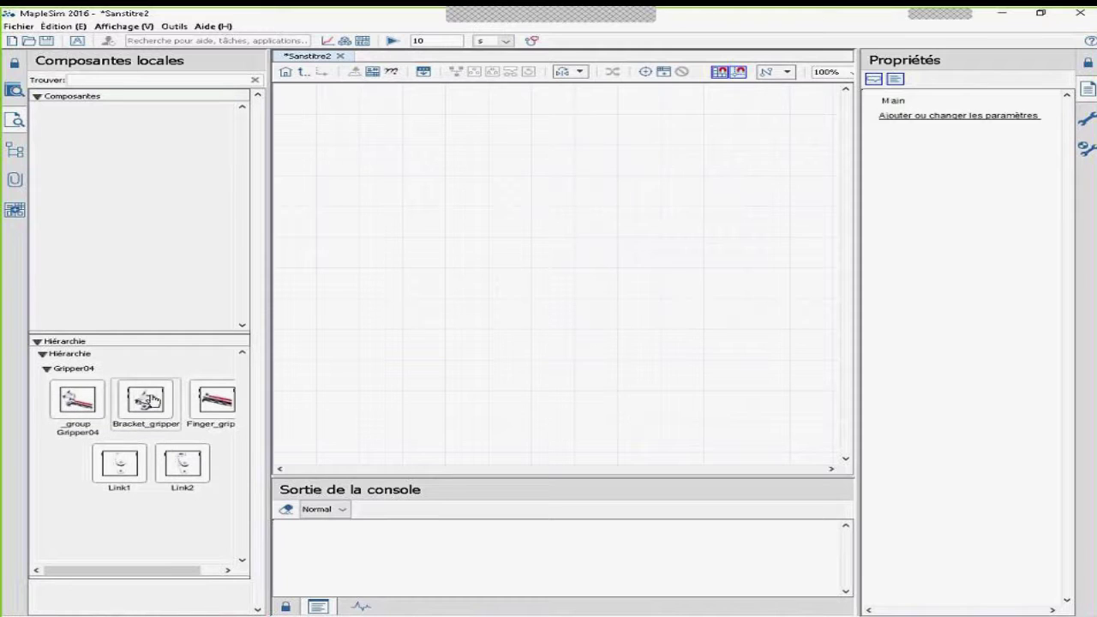
drag(147, 400, 540, 196)
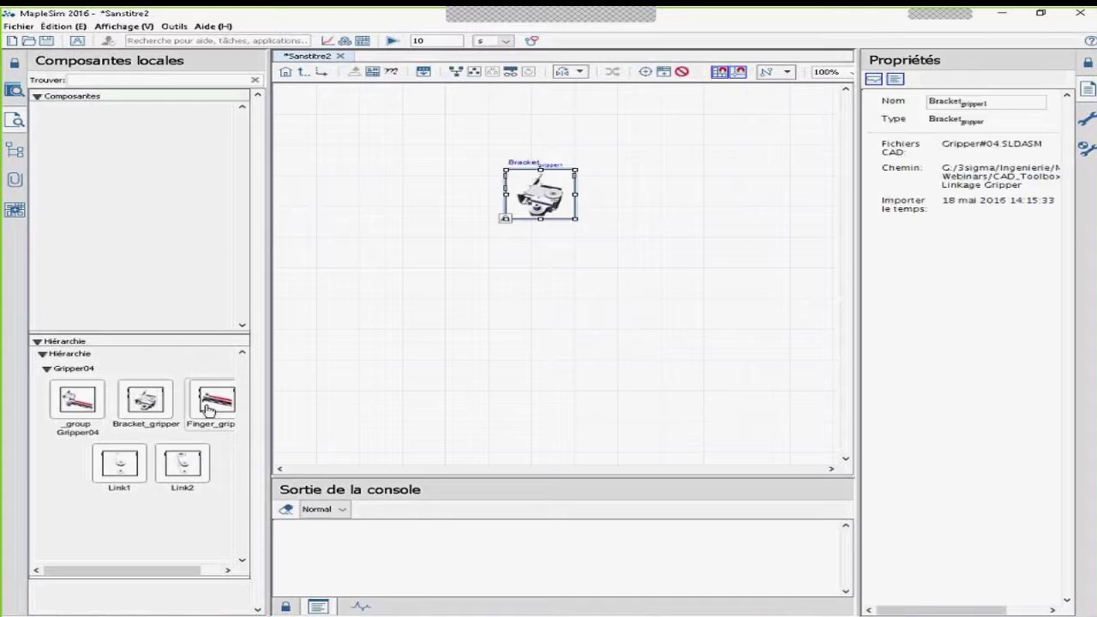
drag(207, 410, 537, 290)
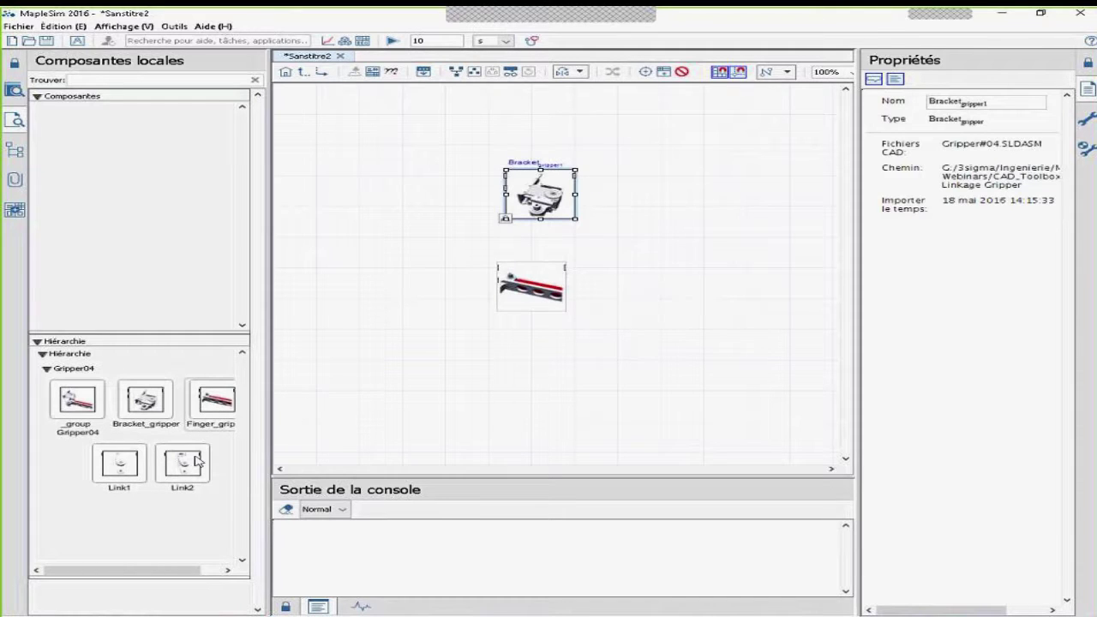
drag(197, 463, 546, 365)
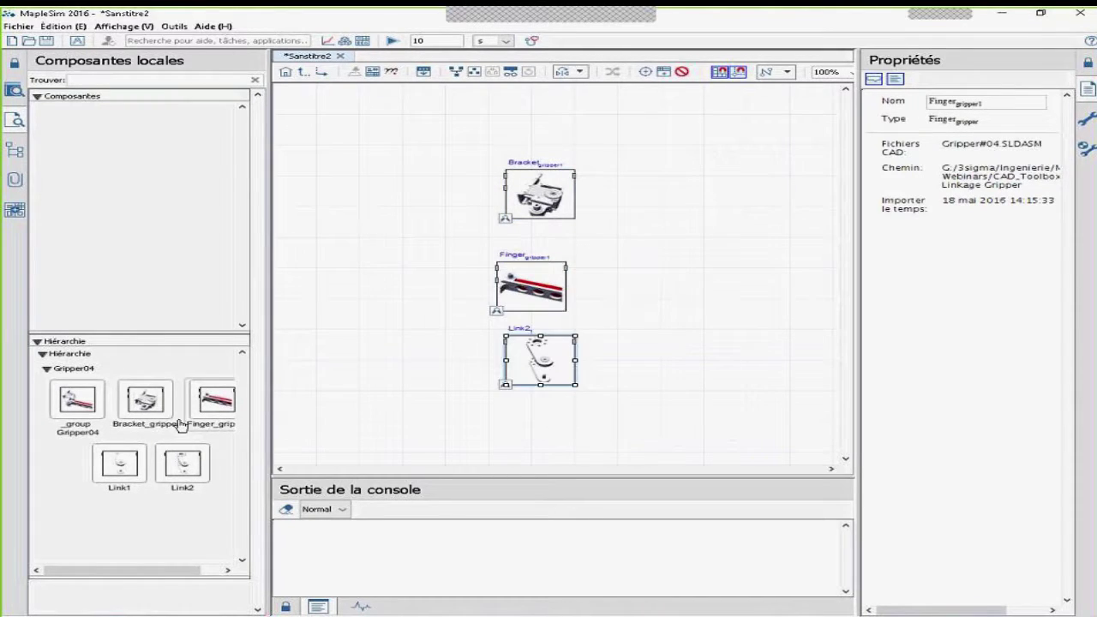
drag(119, 467, 429, 366)
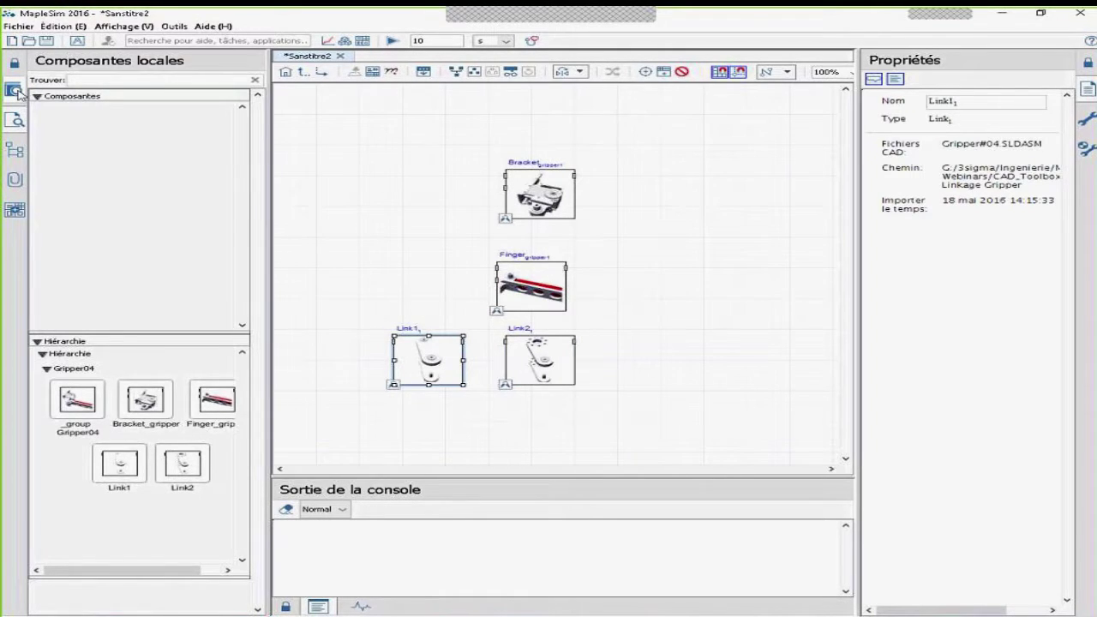
Add a Fixed Frame from the Multibody library above the bracket and connect it to the bracket's upper port on the same side.
click(16, 90)
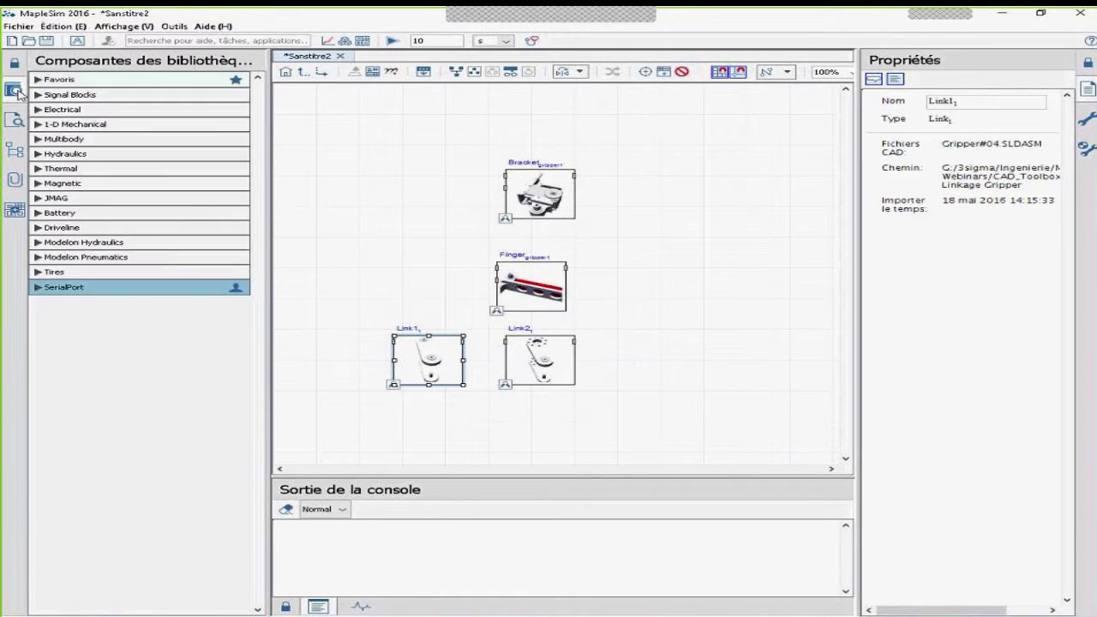
click(37, 139)
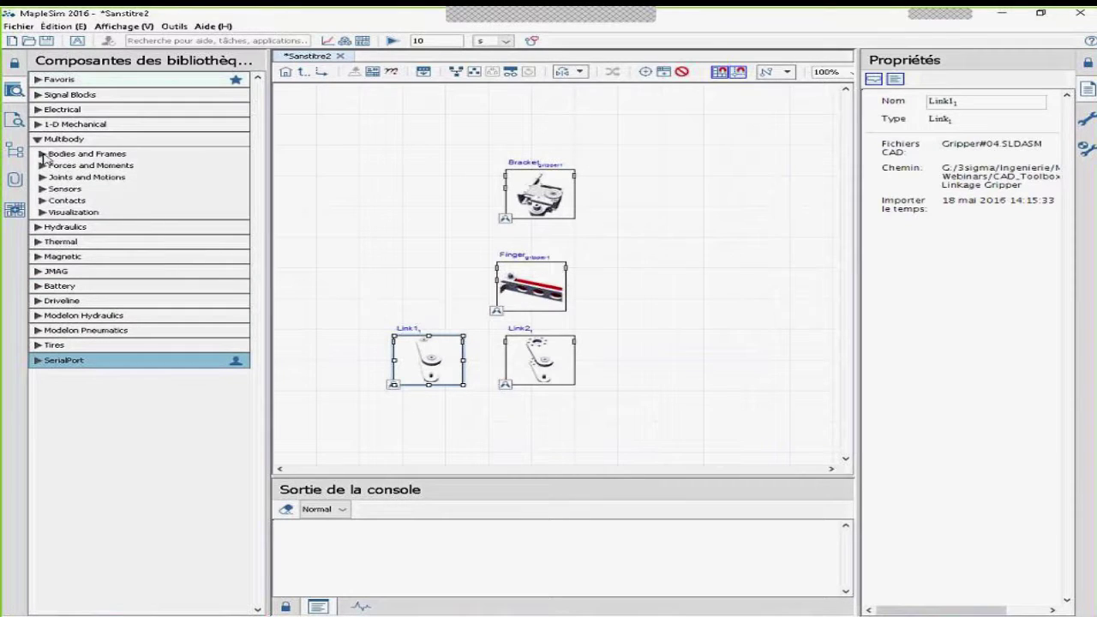
click(42, 155)
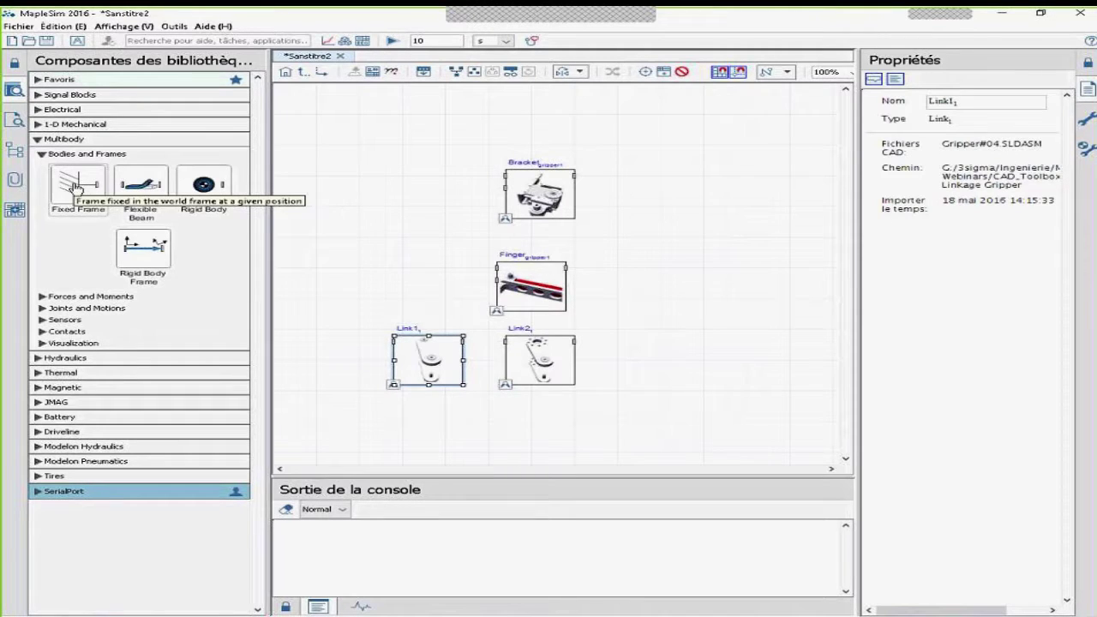
click(42, 309)
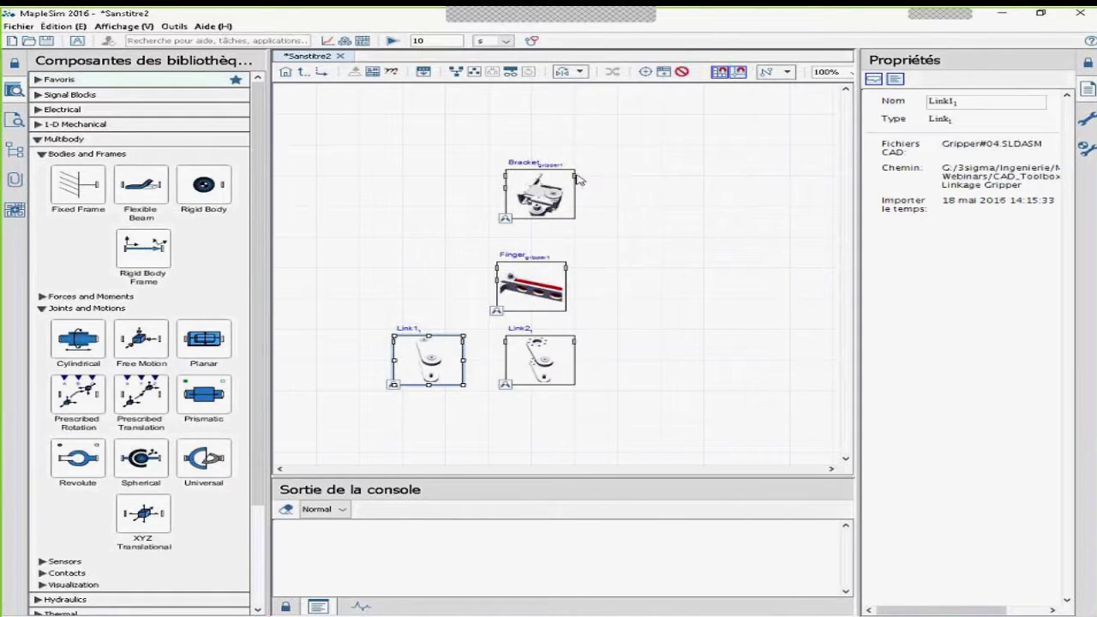
click(603, 182)
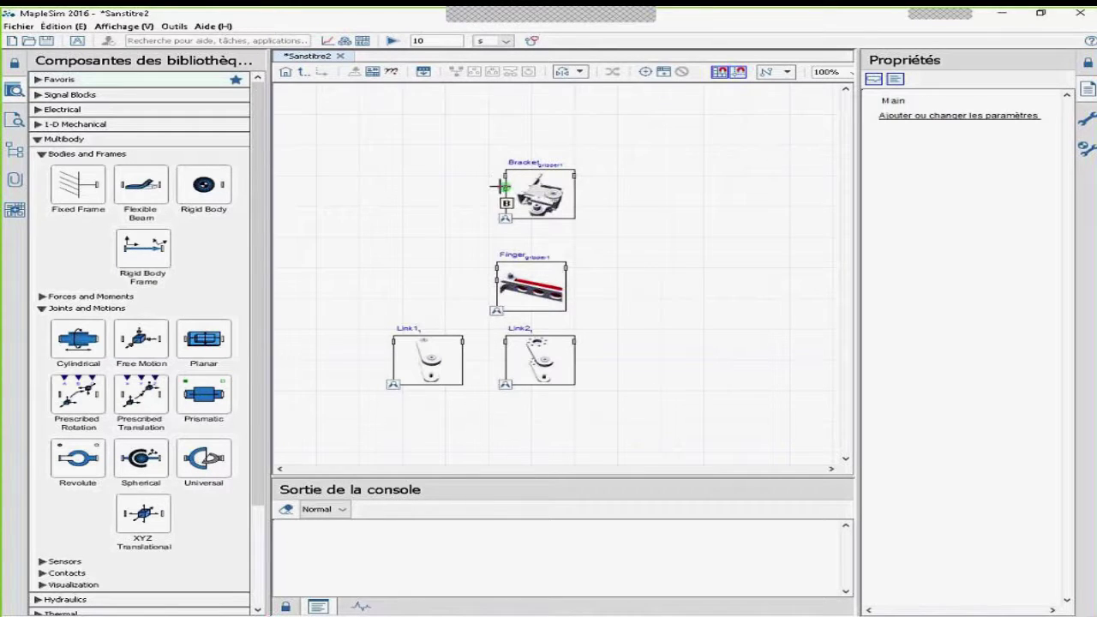
drag(78, 185, 471, 126)
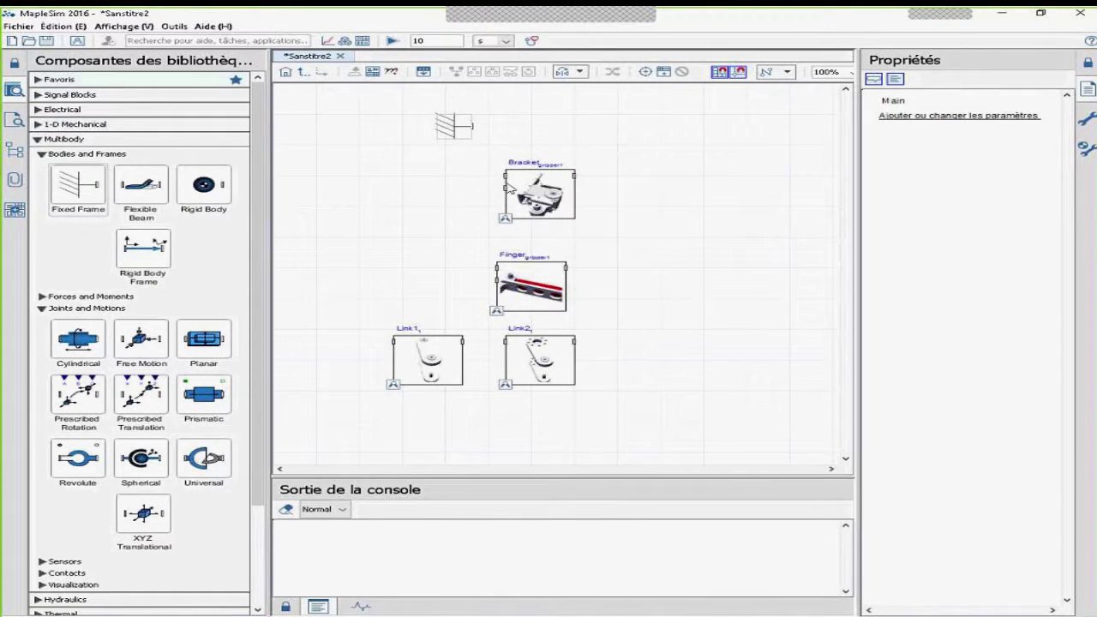
drag(528, 194, 545, 146)
click(559, 204)
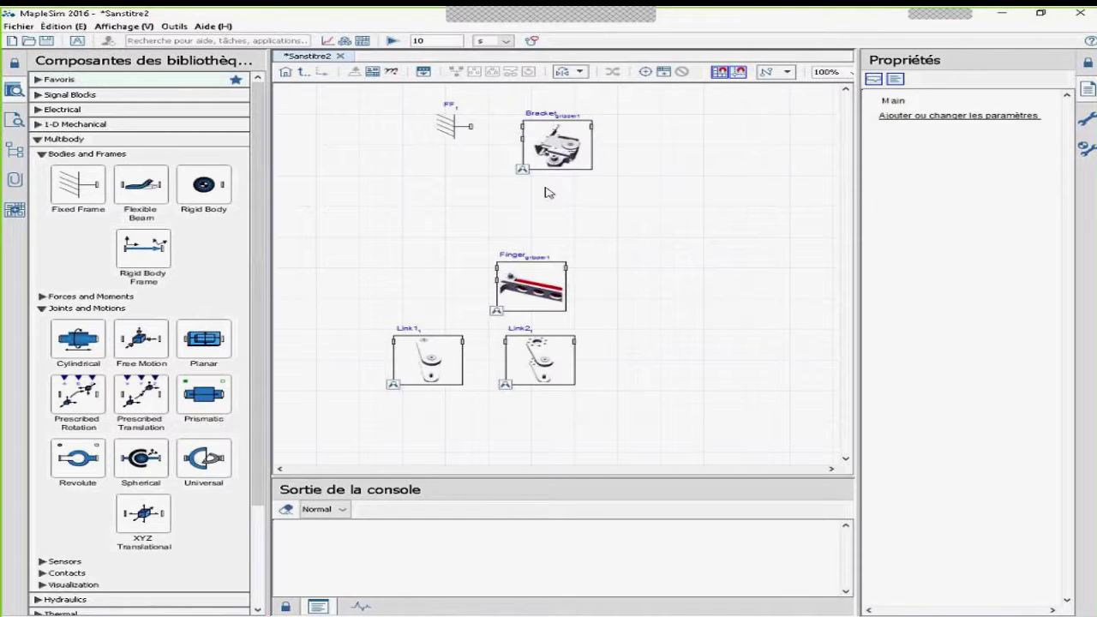
drag(519, 127, 470, 127)
Move the finger away from the other parts, place Link1 below the bracket, and shift the whole diagram sideways to make room.
drag(553, 289, 708, 288)
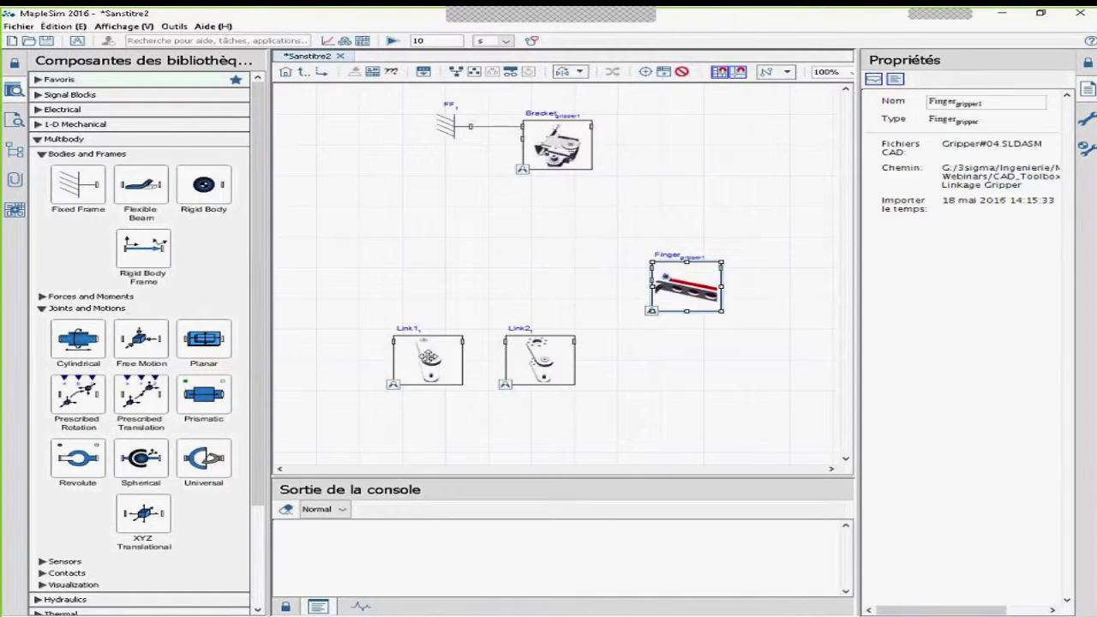
drag(427, 358, 464, 233)
drag(403, 101, 723, 399)
drag(682, 285, 741, 283)
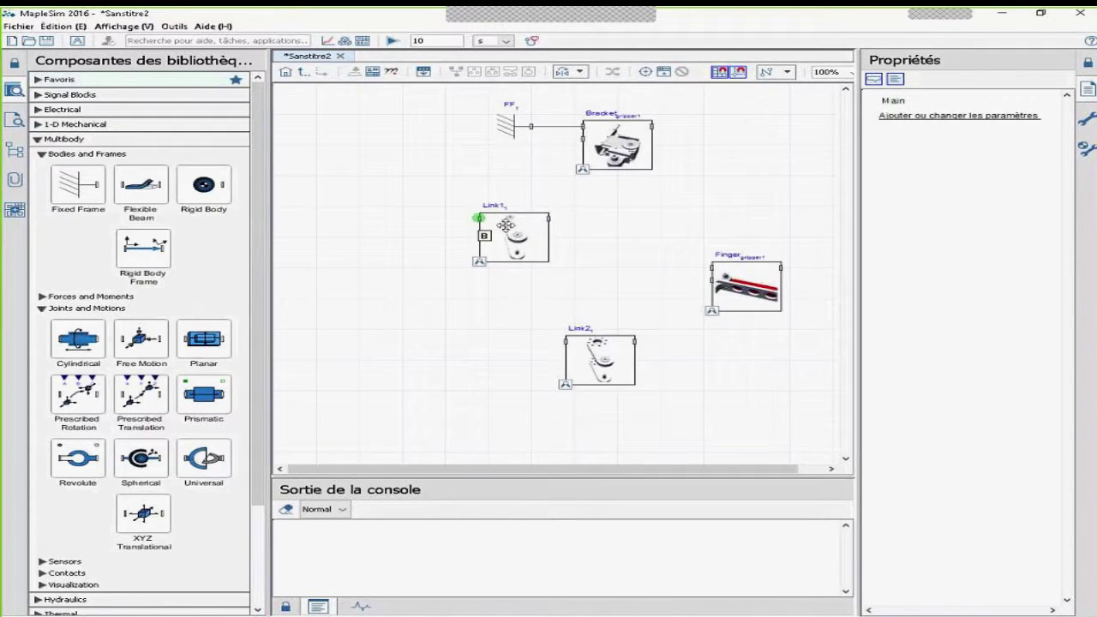
Flip Link1 horizontally and connect its port B directly to port B of the bracket.
click(520, 228)
key(ctrl+h)
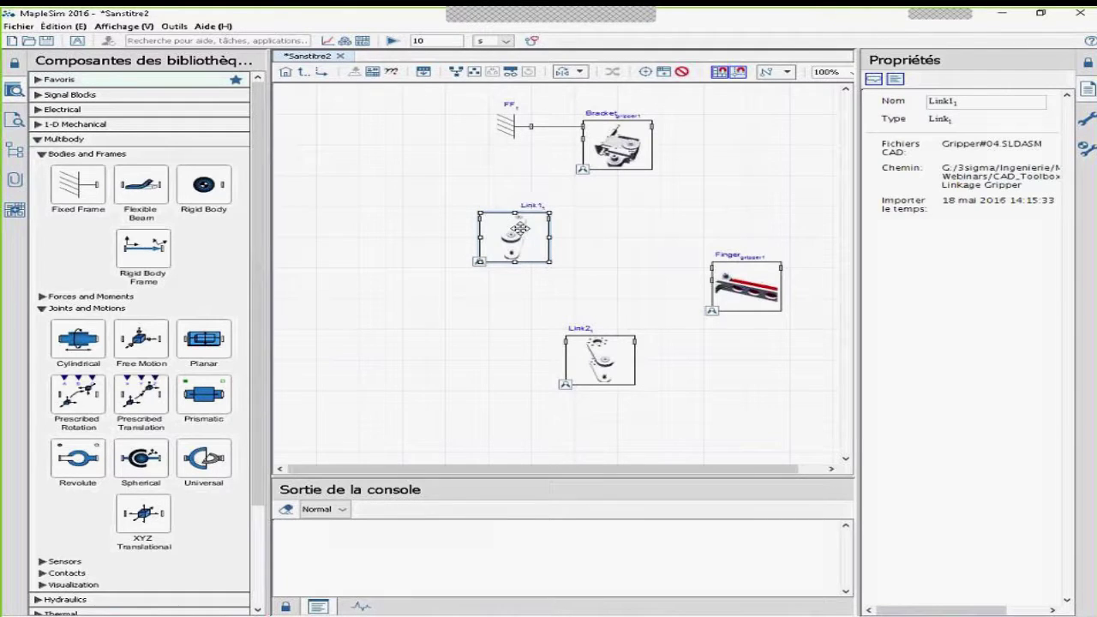
drag(520, 228, 494, 223)
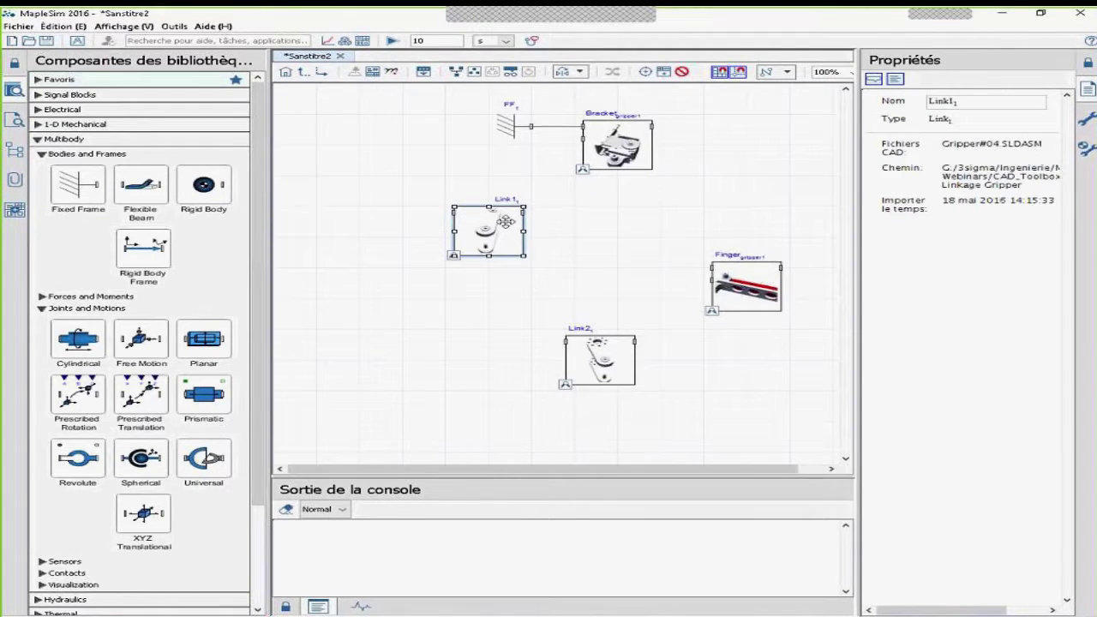
click(573, 156)
drag(583, 127, 523, 212)
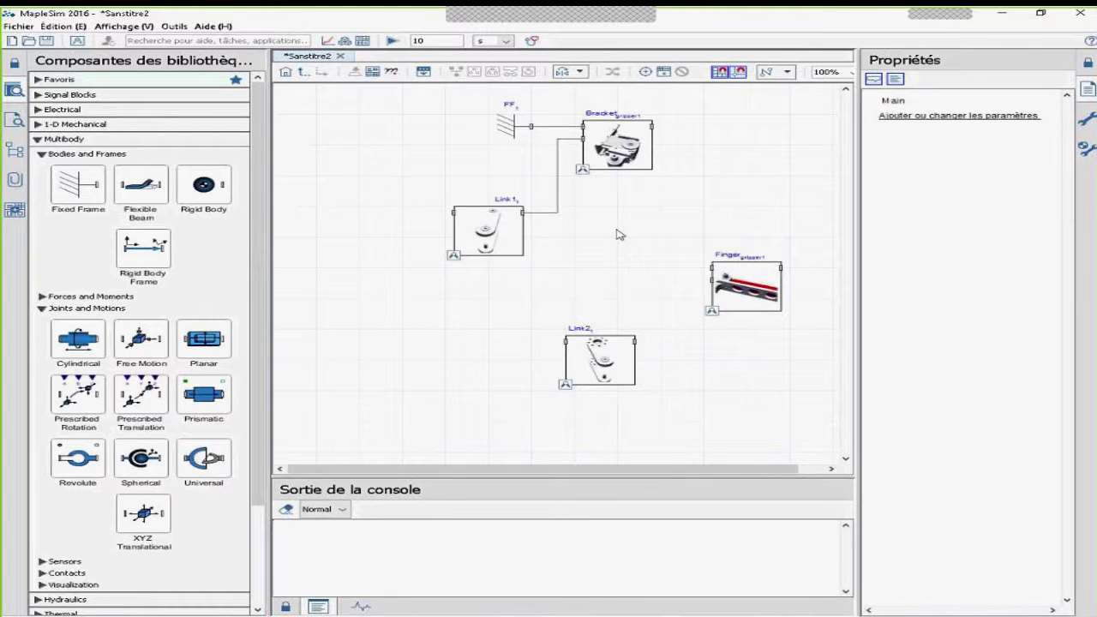
Place Link2 below Link1 and flip it horizontally to match.
drag(603, 359, 498, 314)
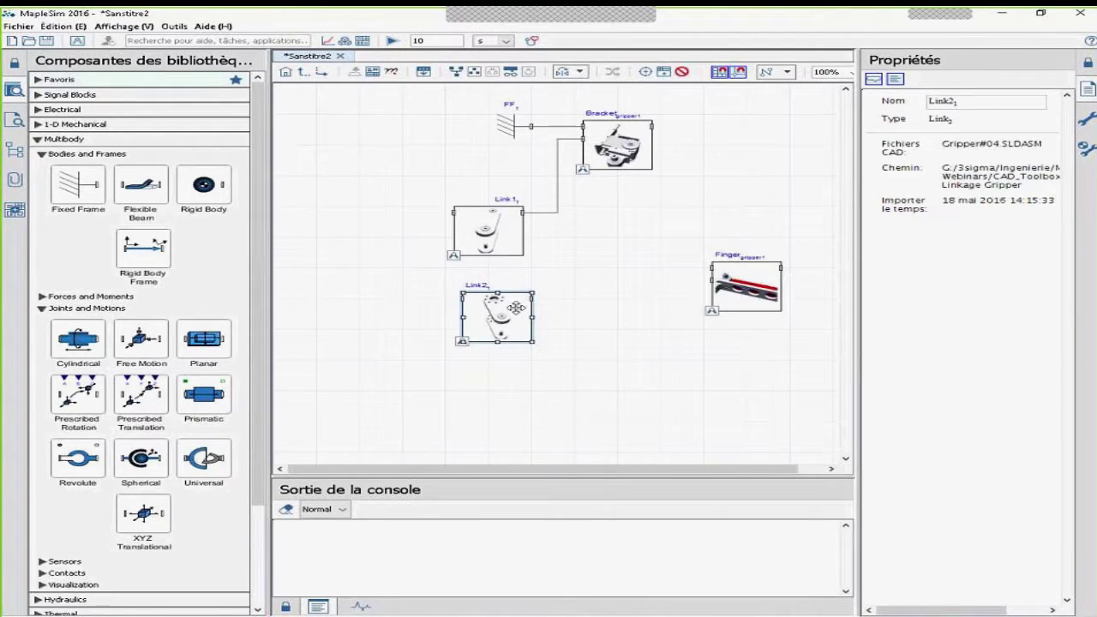
click(578, 314)
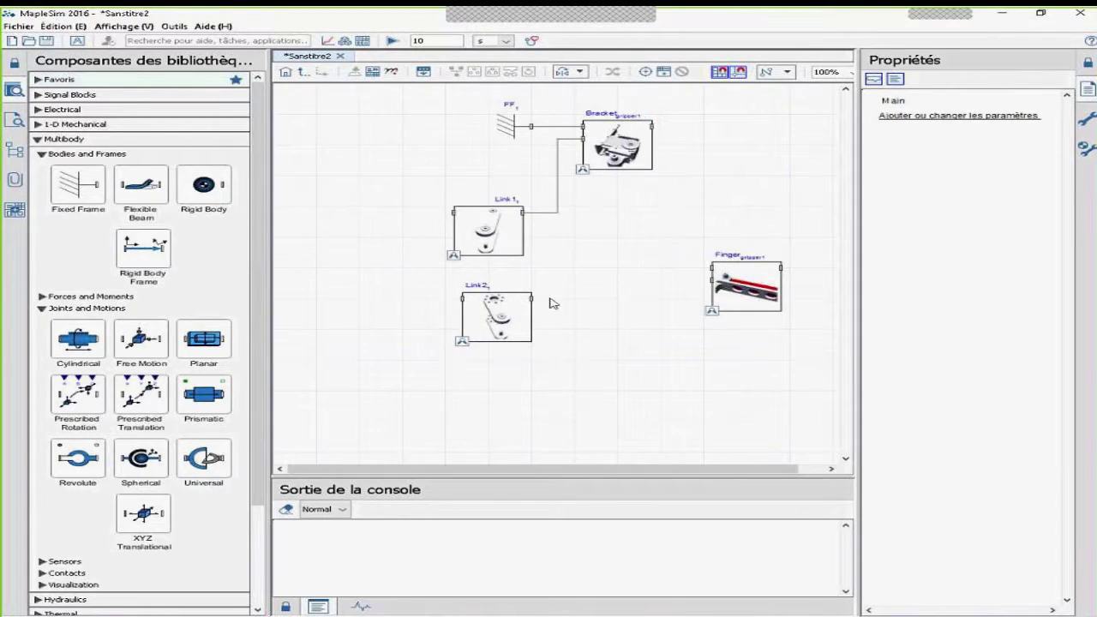
click(510, 315)
key(ctrl+h)
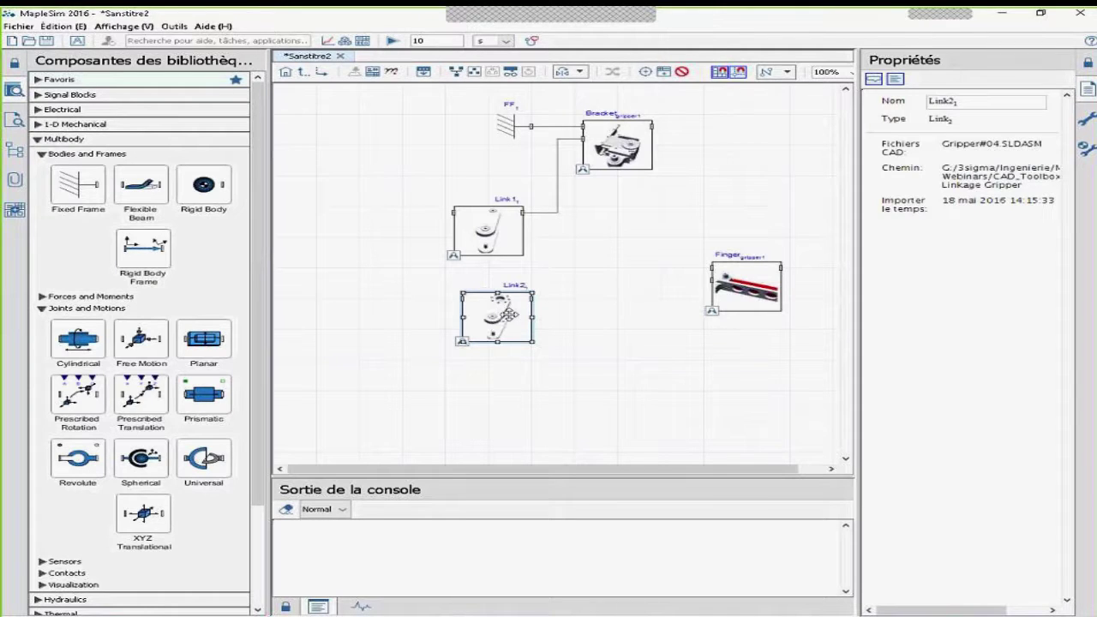
click(549, 315)
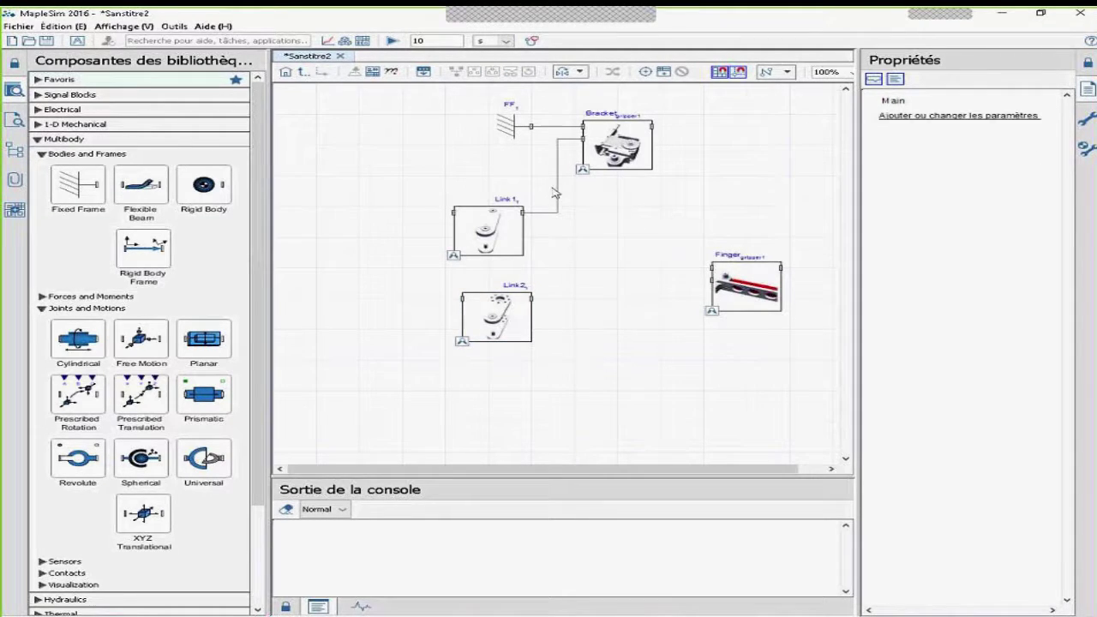
Delete the direct connection between the bracket and Link1, and reposition Link2 and the bracket to tidy the layout.
click(557, 187)
key(Delete)
drag(514, 320, 506, 320)
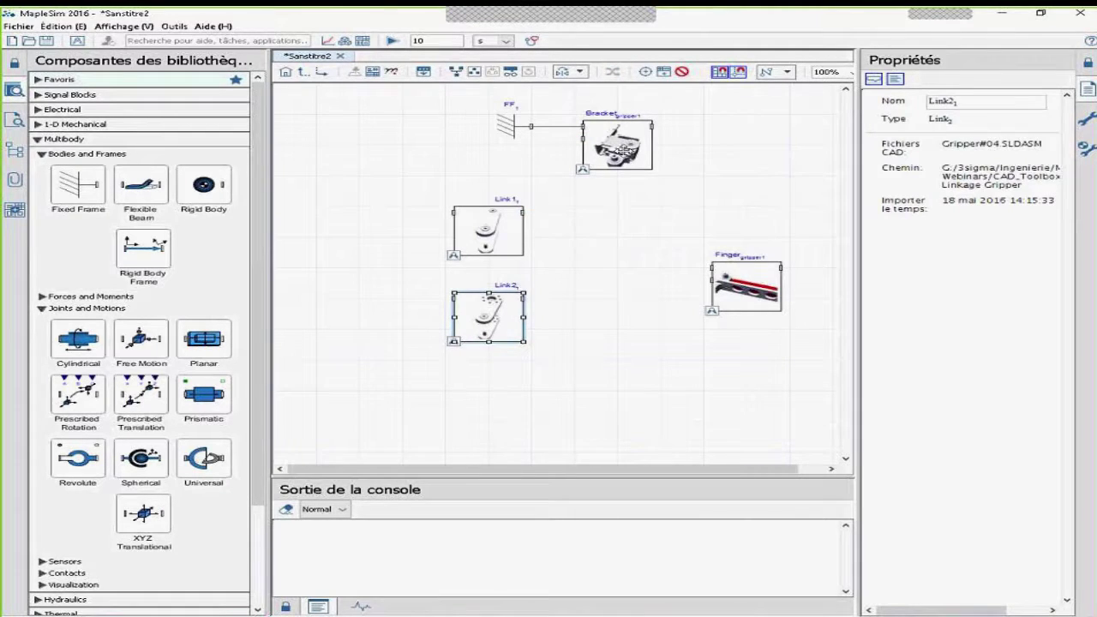
drag(626, 147, 643, 148)
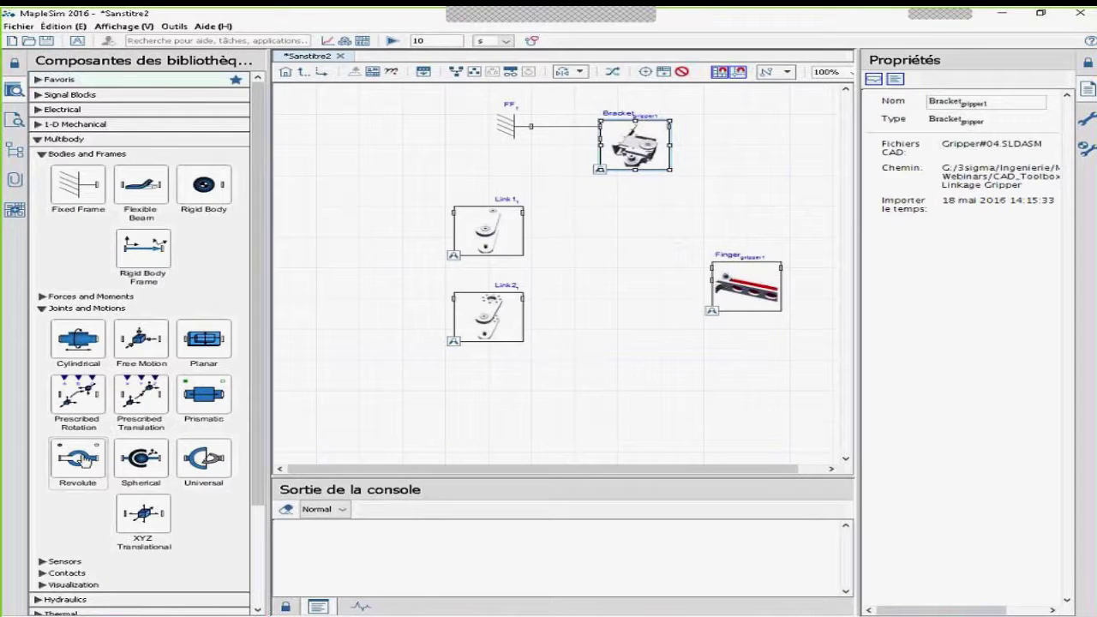
Insert a horizontally flipped Revolute joint between Link1 and the bracket, connecting it to port B of both.
drag(77, 459, 583, 218)
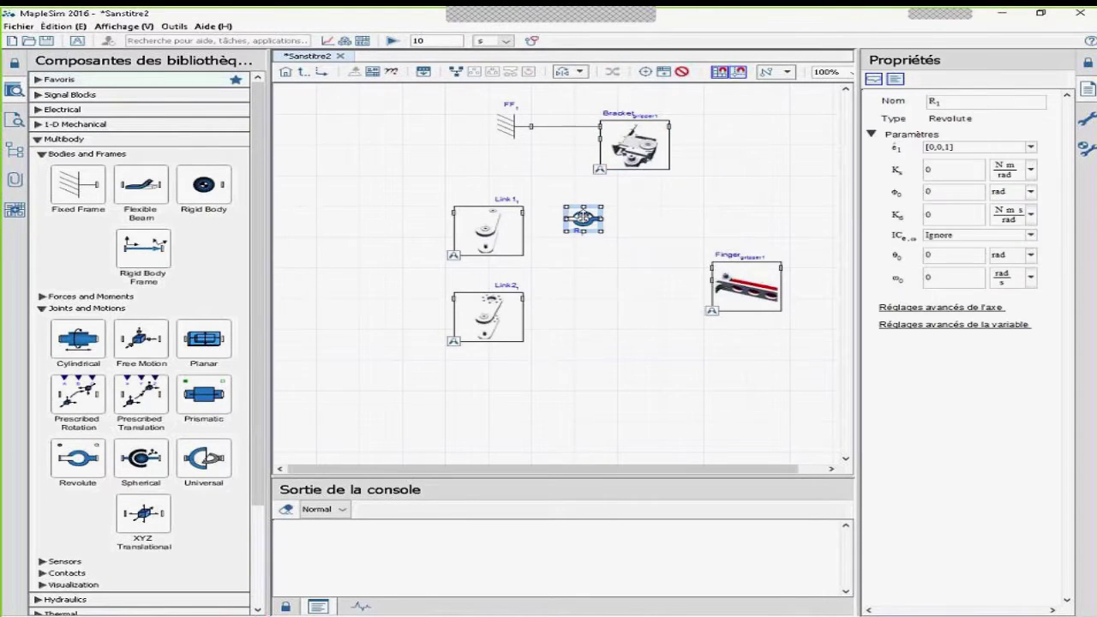
click(622, 259)
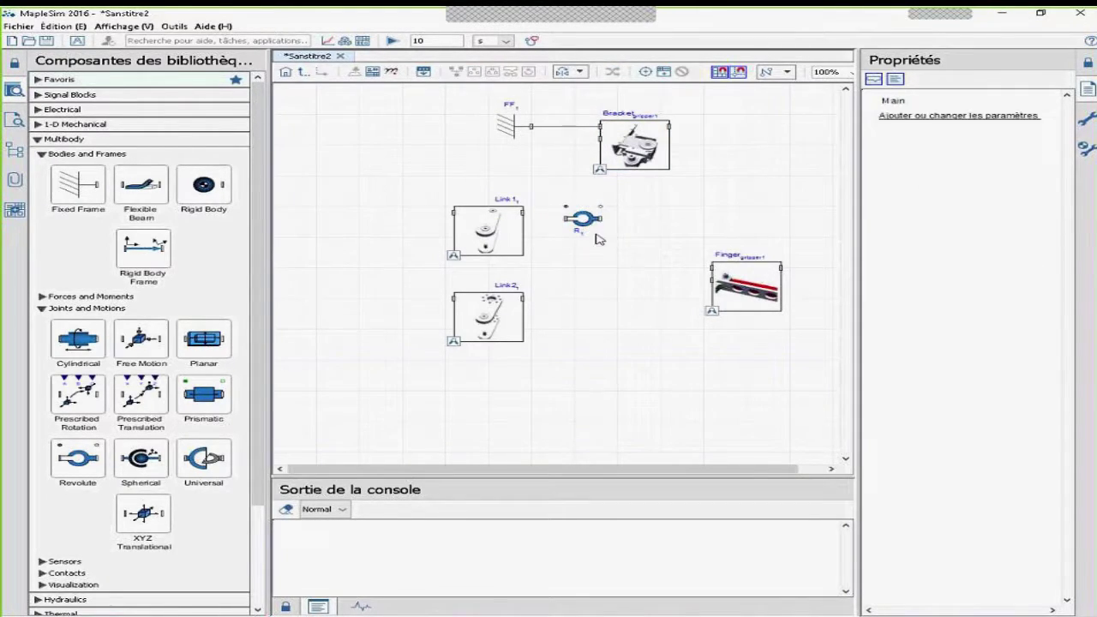
click(582, 219)
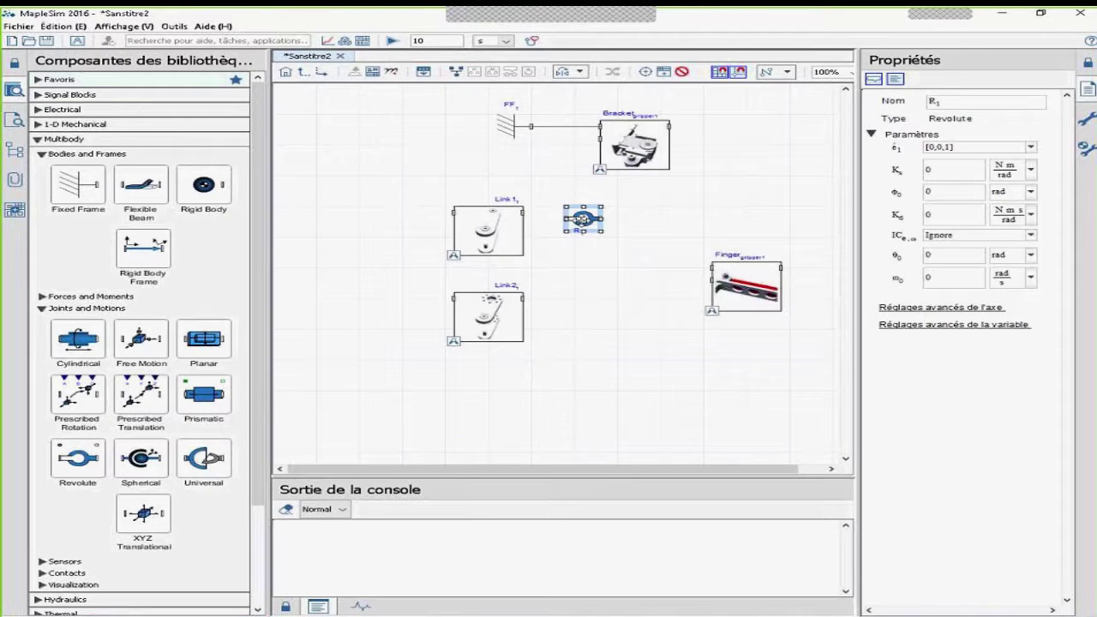
click(538, 221)
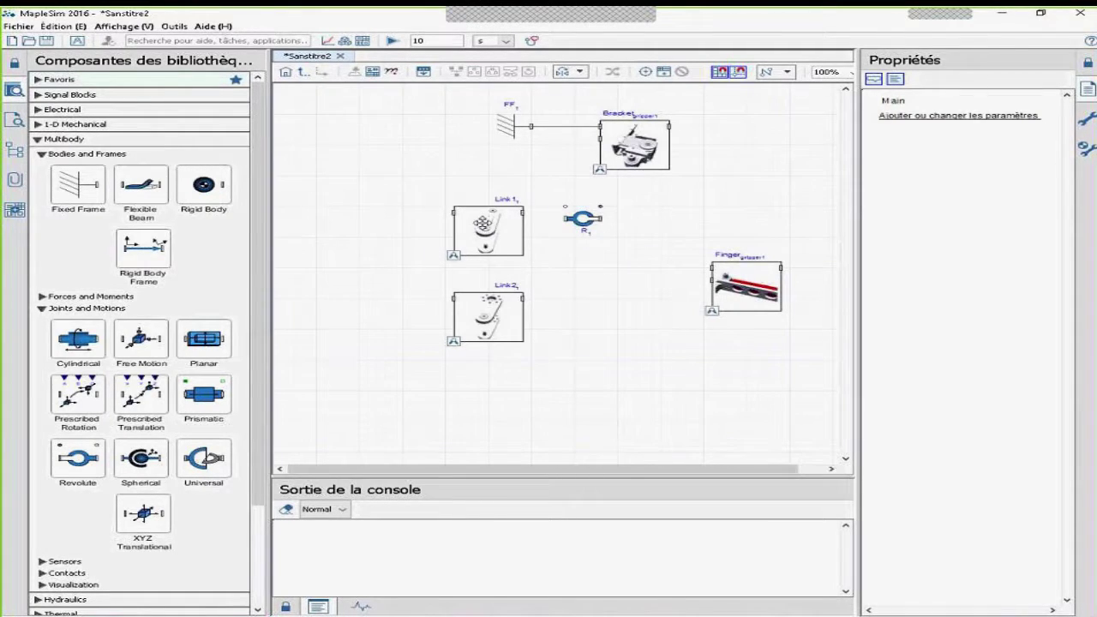
drag(483, 223, 466, 223)
drag(583, 220, 558, 214)
click(600, 193)
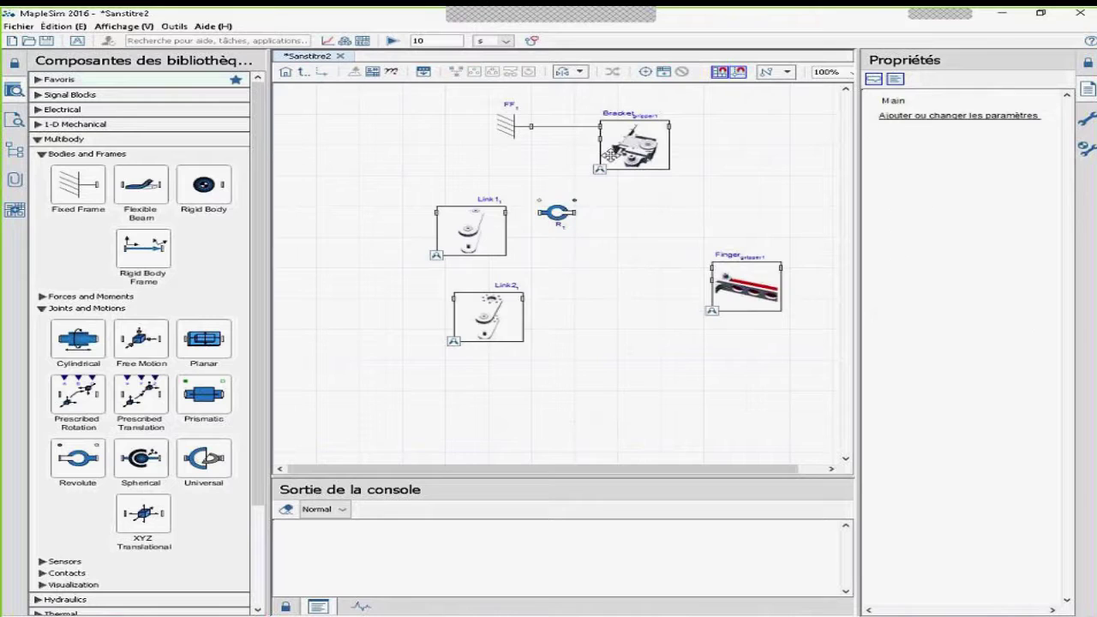
drag(599, 137, 574, 213)
Duplicate the revolute joint next to Link2, connect it between Link2 and port D of the bracket, and align Link2 under Link1.
click(557, 214)
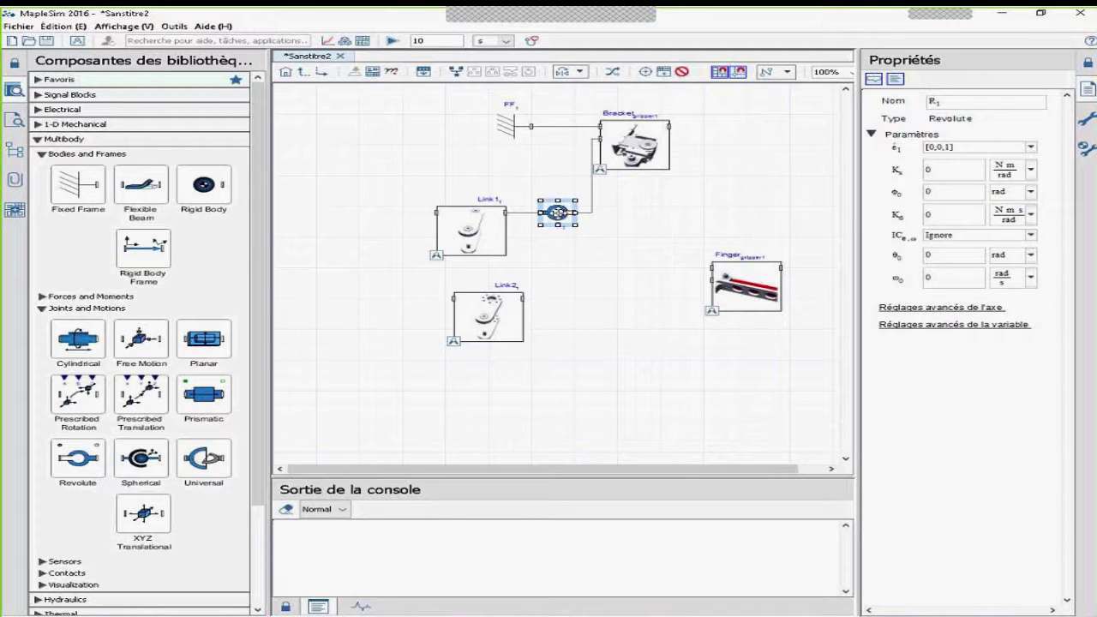
drag(557, 212, 557, 293)
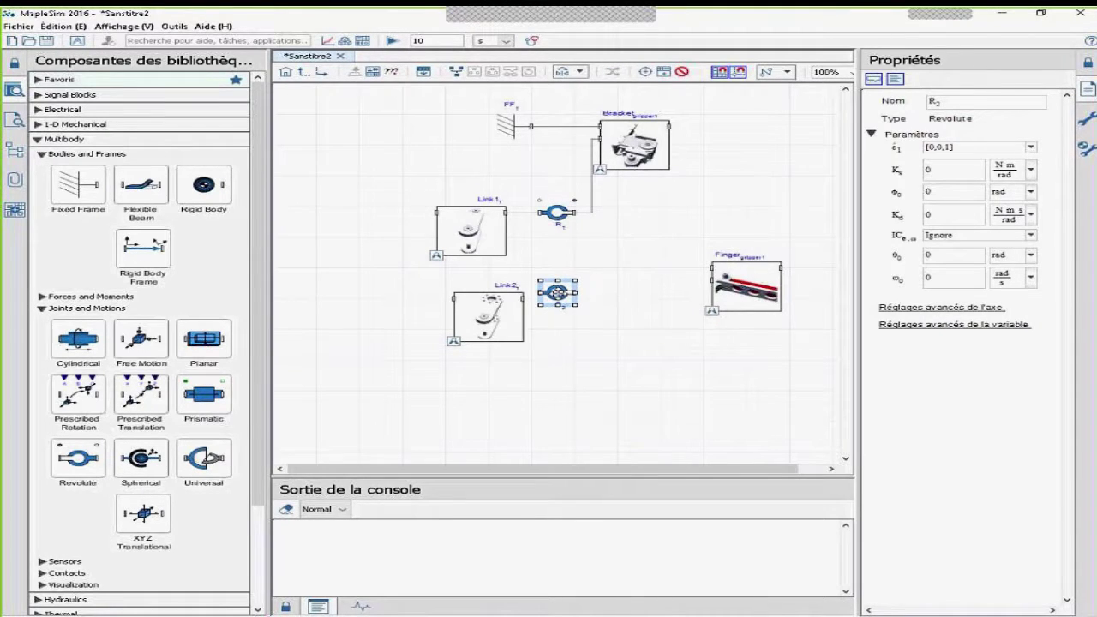
drag(497, 313, 489, 313)
click(524, 302)
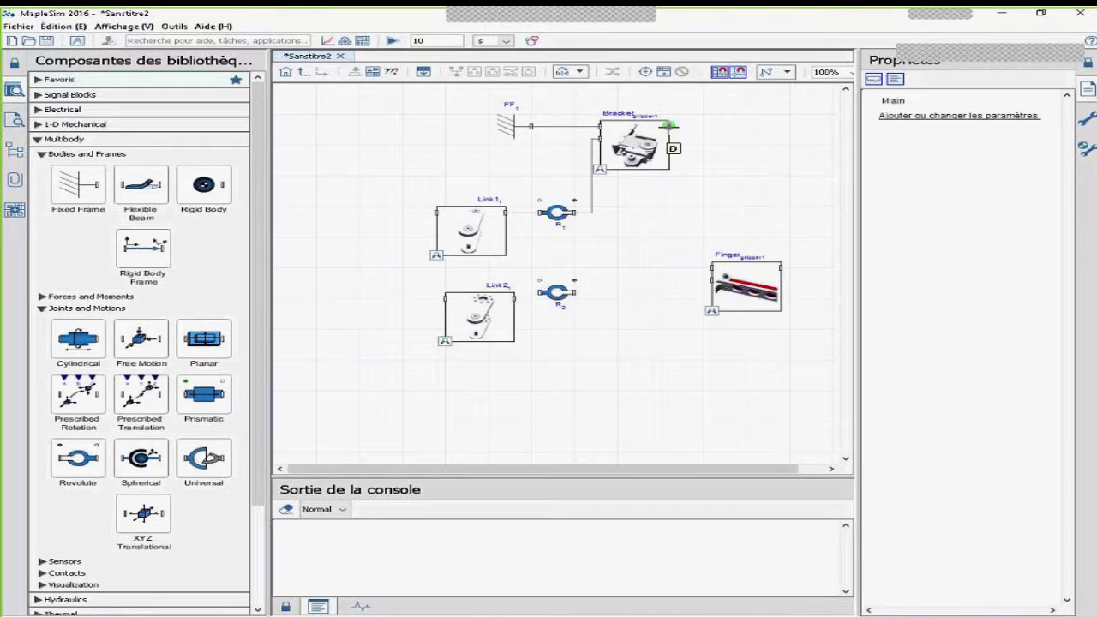
click(670, 125)
click(572, 292)
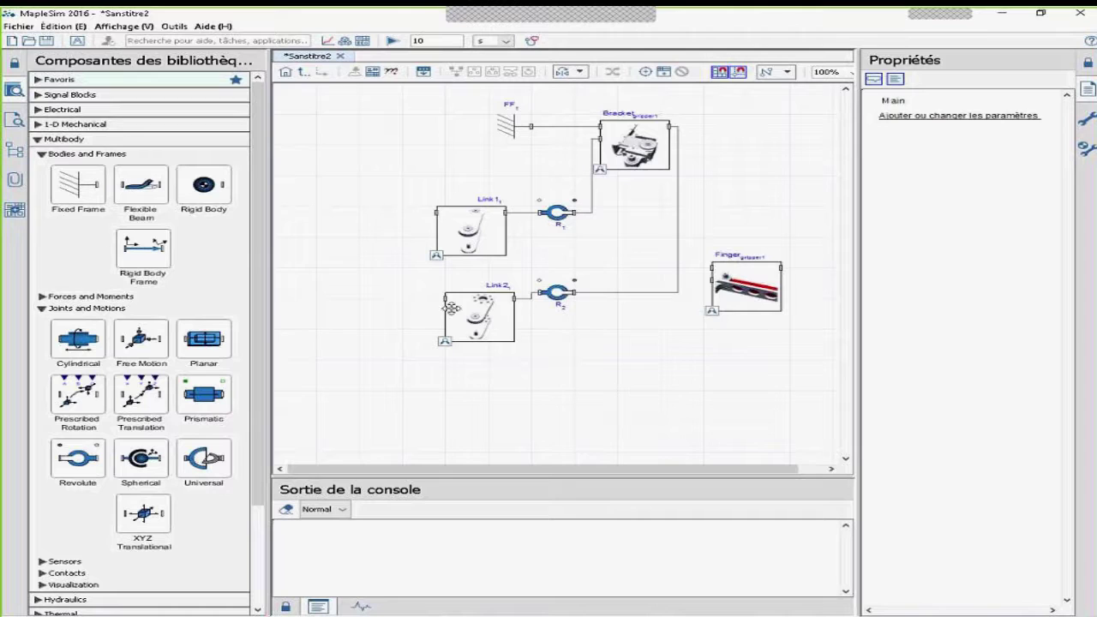
drag(486, 314, 478, 315)
click(611, 333)
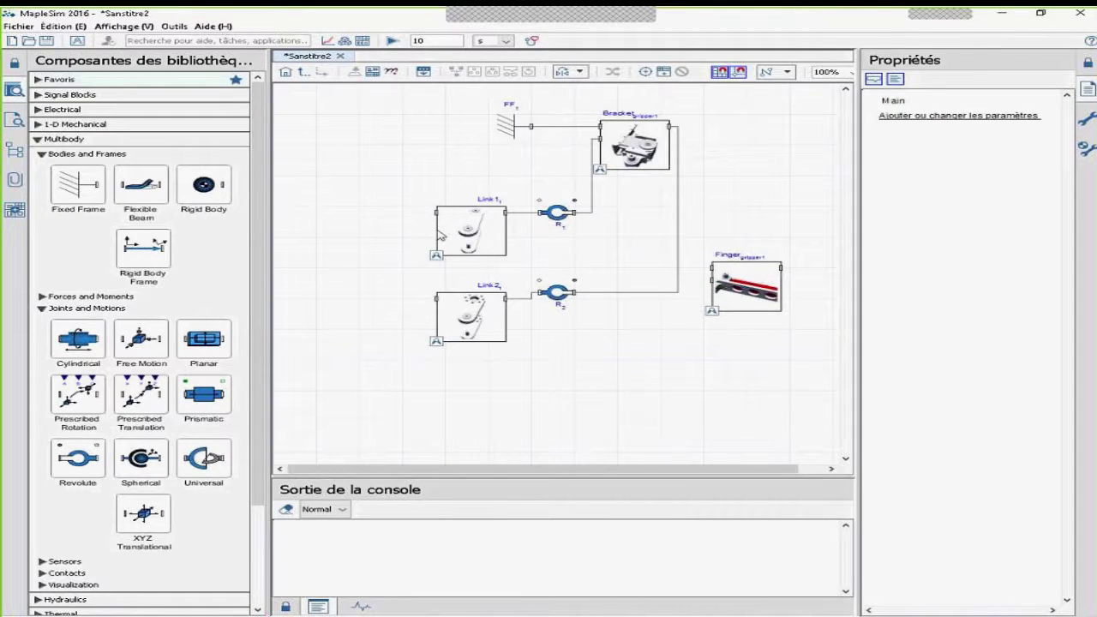
Move the finger to the free side of the two links, flip it horizontally, and space the diagram for more joints.
drag(751, 292, 350, 280)
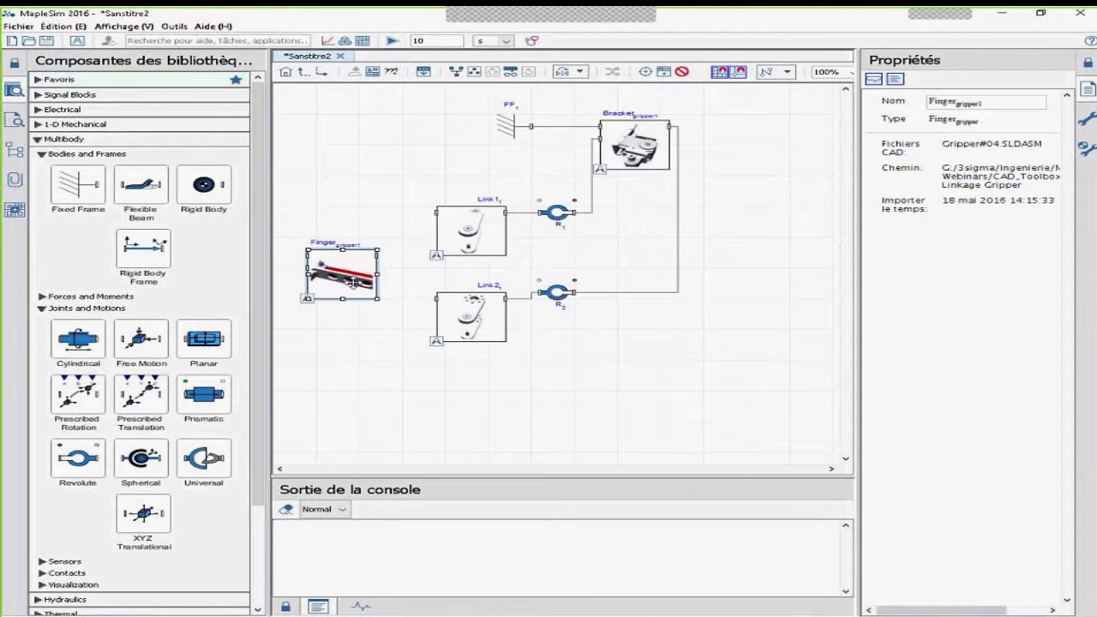
key(ctrl+h)
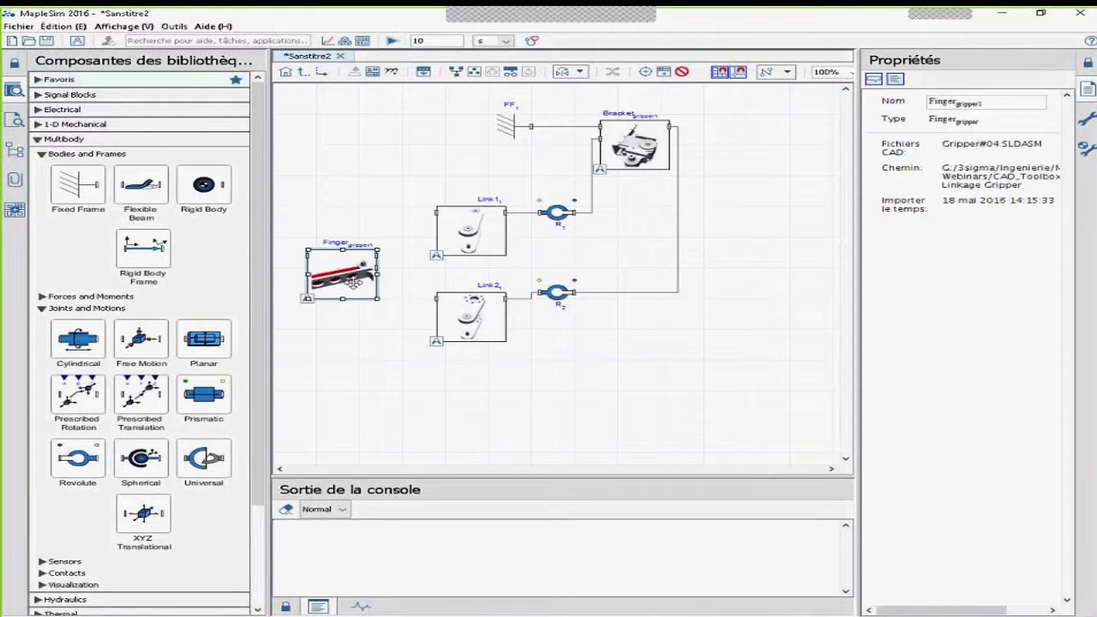
drag(304, 98, 663, 407)
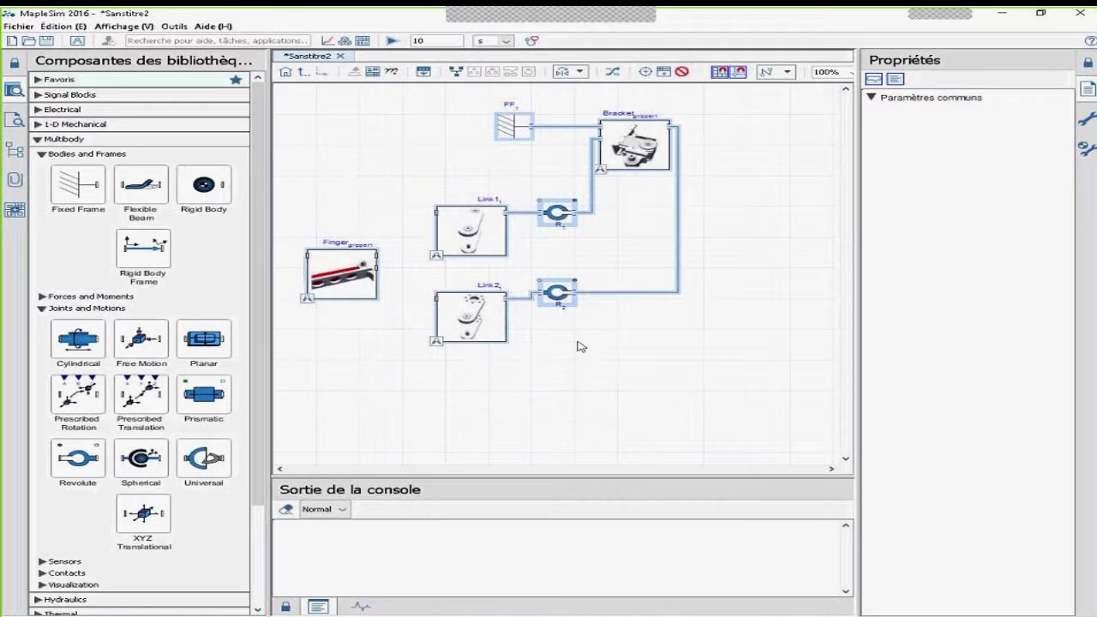
drag(482, 233, 542, 233)
click(410, 276)
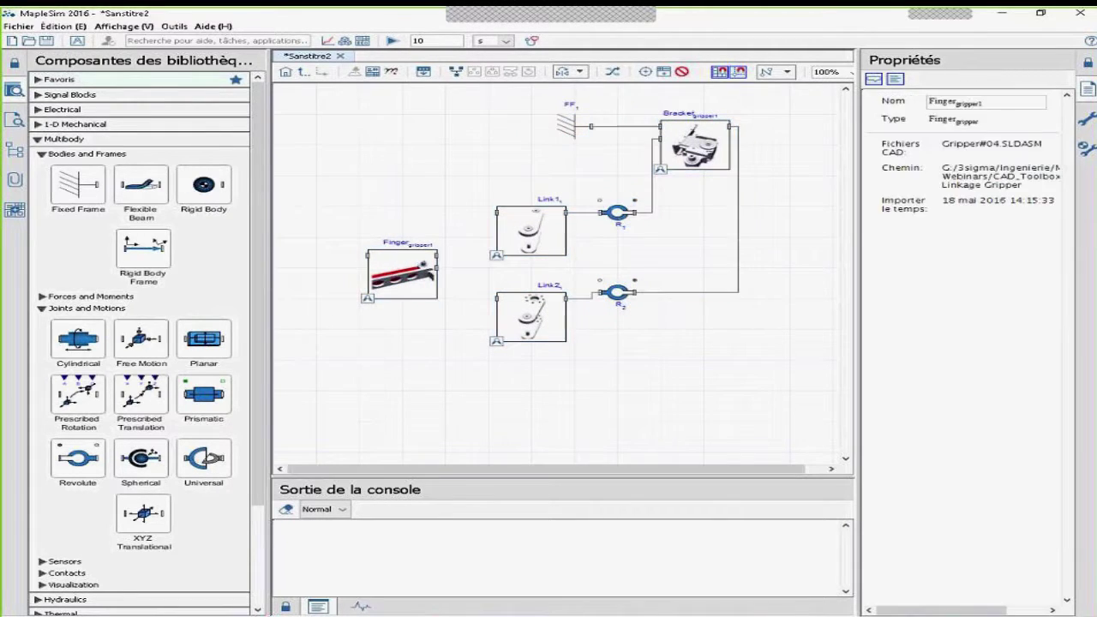
drag(414, 283, 362, 283)
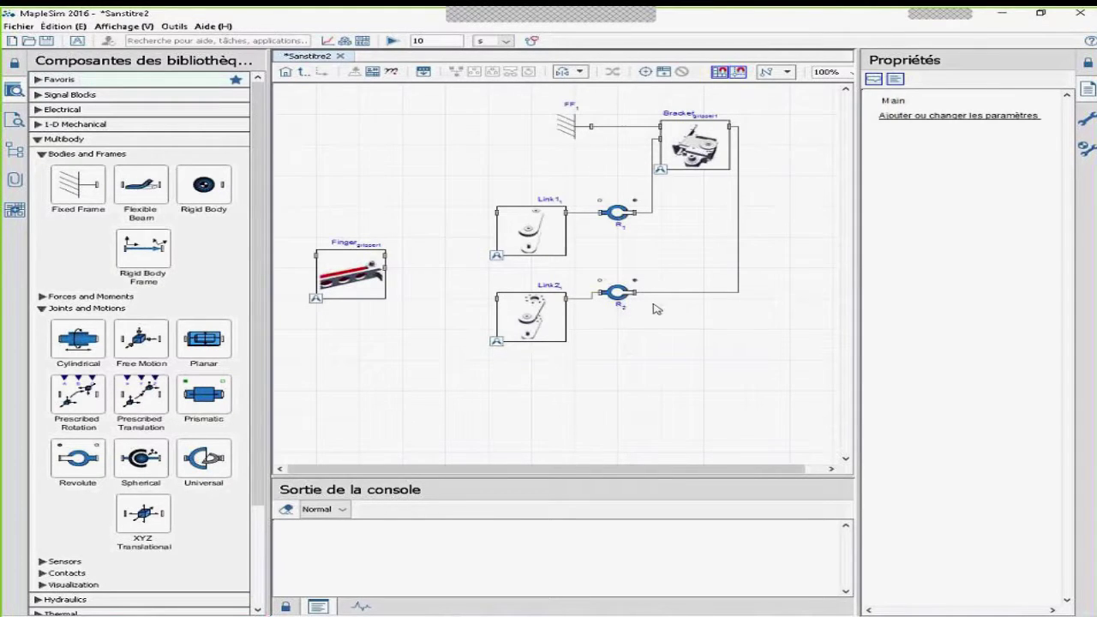
Duplicate the revolute joint beside Link2, place the copy between the finger and Link2, and connect it to Link2 and the finger's upper port.
click(619, 291)
drag(626, 295, 449, 299)
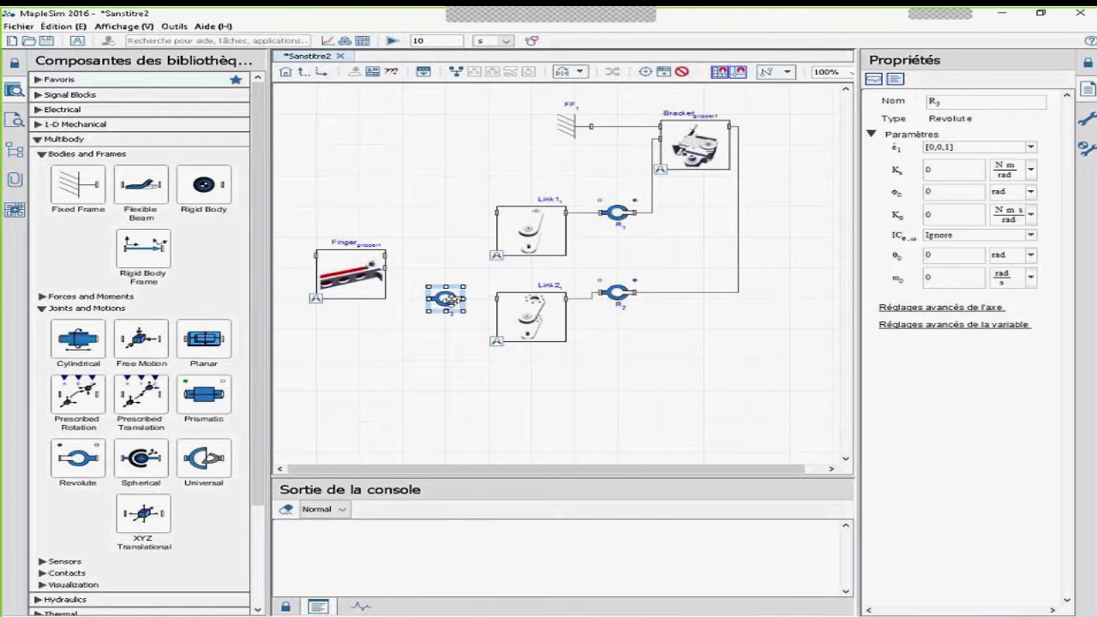
click(443, 333)
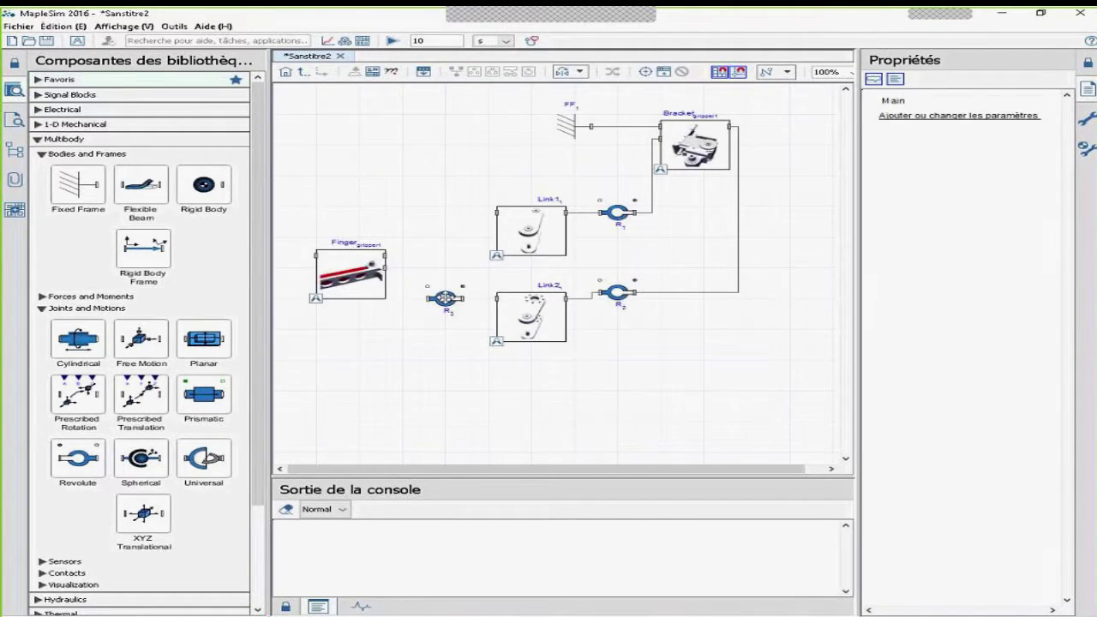
click(445, 298)
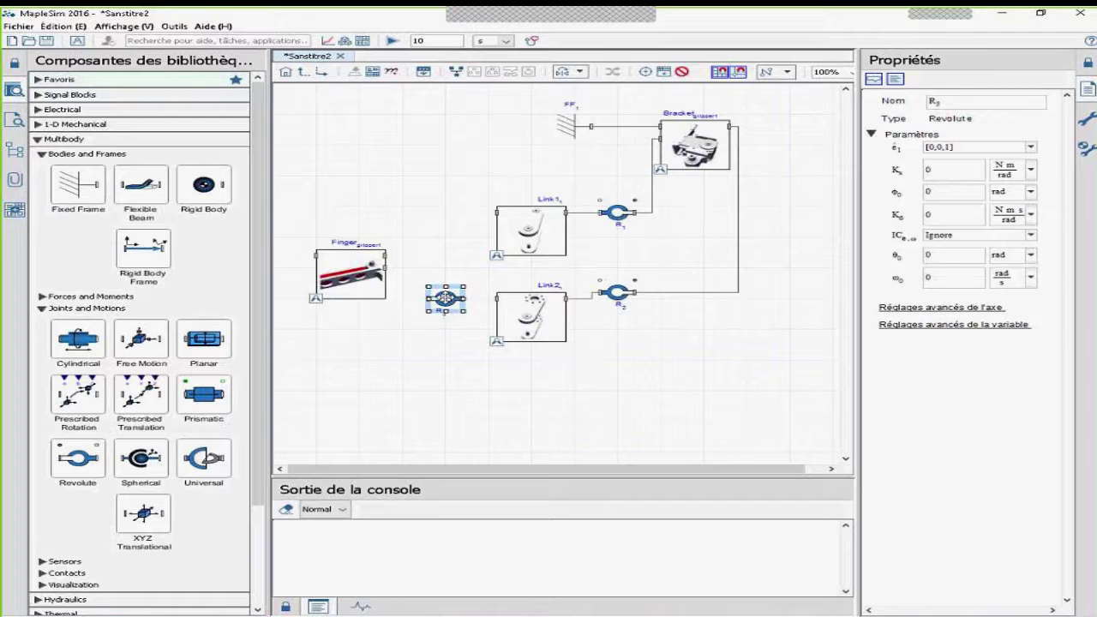
click(444, 362)
click(445, 300)
click(461, 347)
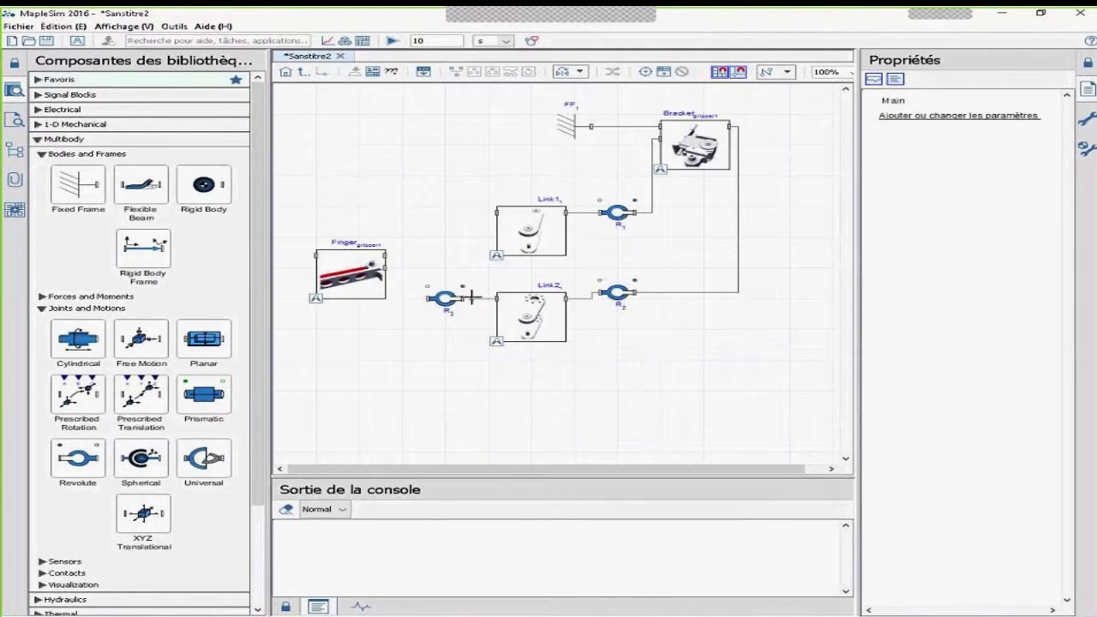
click(427, 298)
click(386, 256)
Duplicate the Link1–bracket revolute joint, connect the copy between Link1 and the finger's lower port, and separate the overlapping connection lines.
click(621, 216)
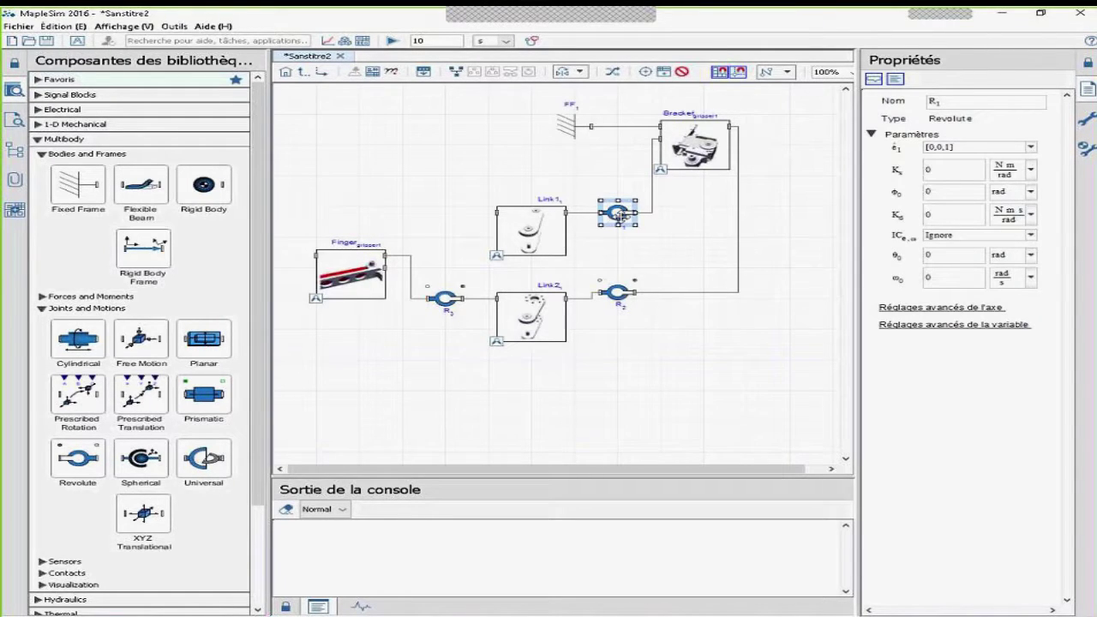
key(ctrl+c)
key(ctrl+v)
drag(626, 223, 453, 240)
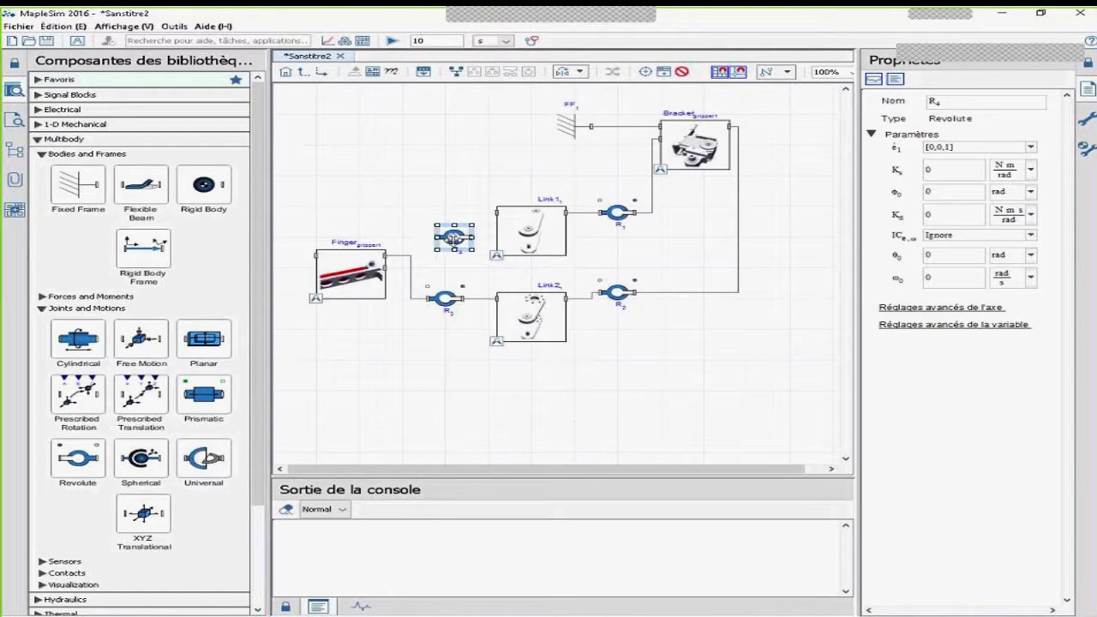
click(674, 283)
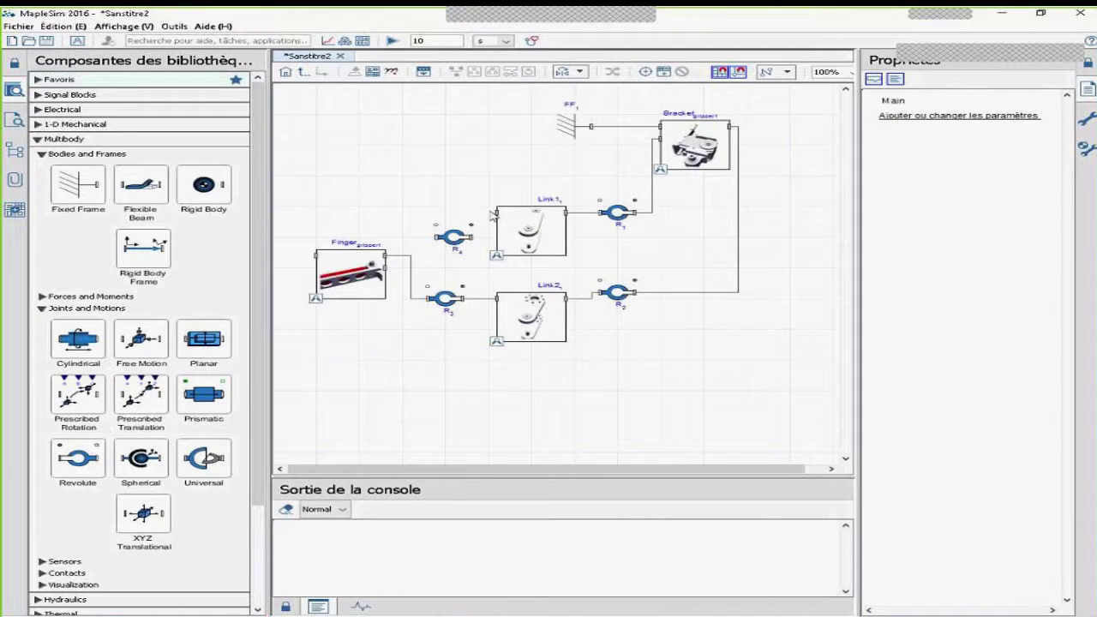
click(497, 213)
click(472, 238)
click(436, 237)
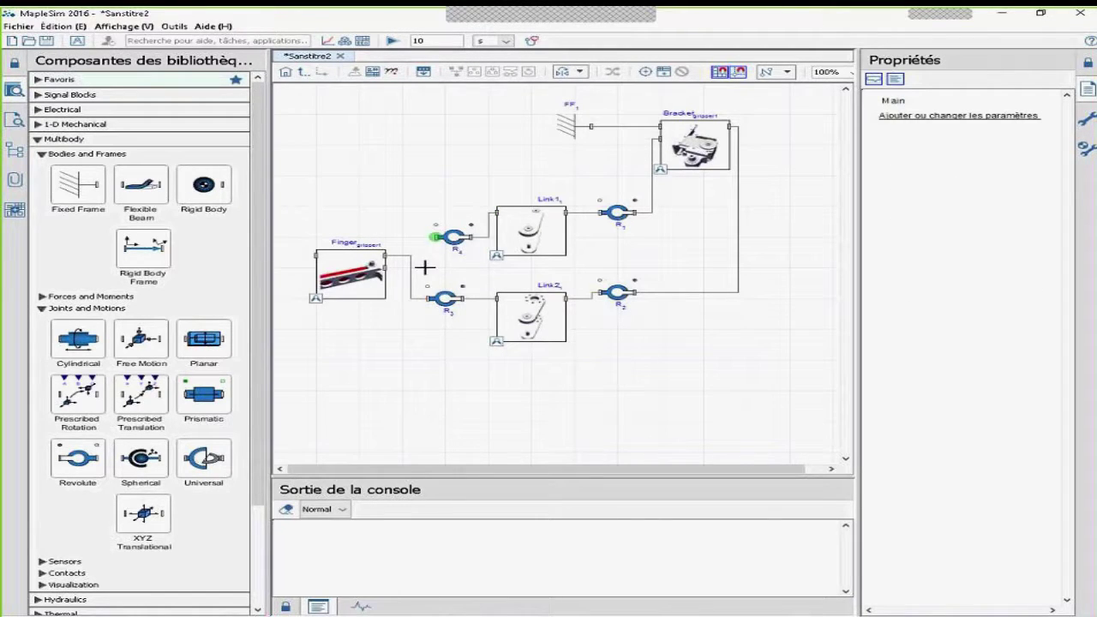
click(386, 267)
click(339, 264)
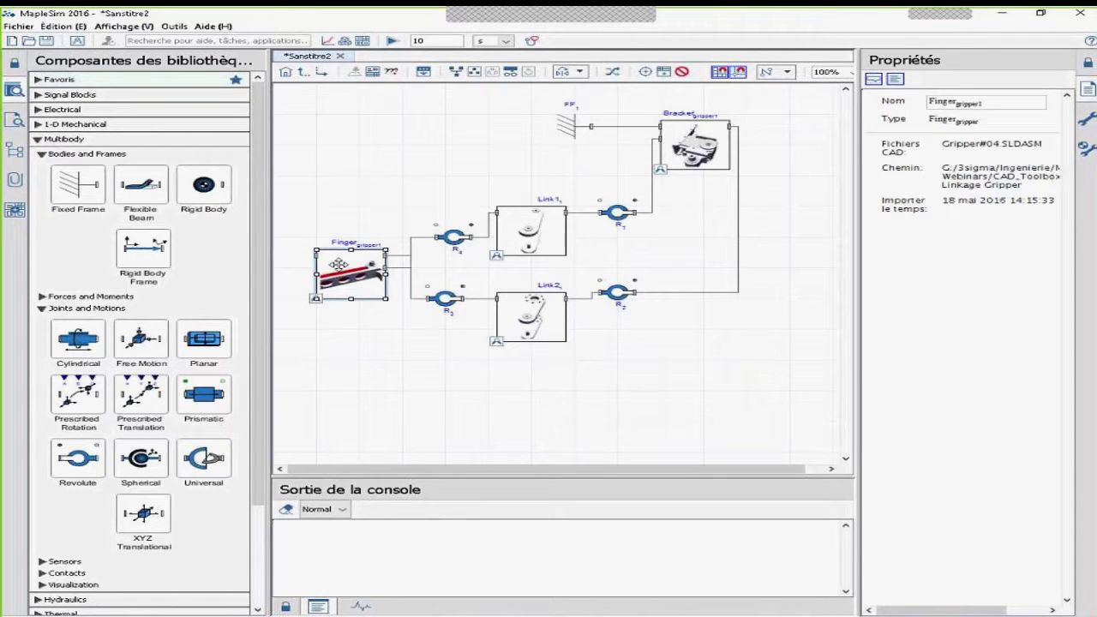
click(339, 265)
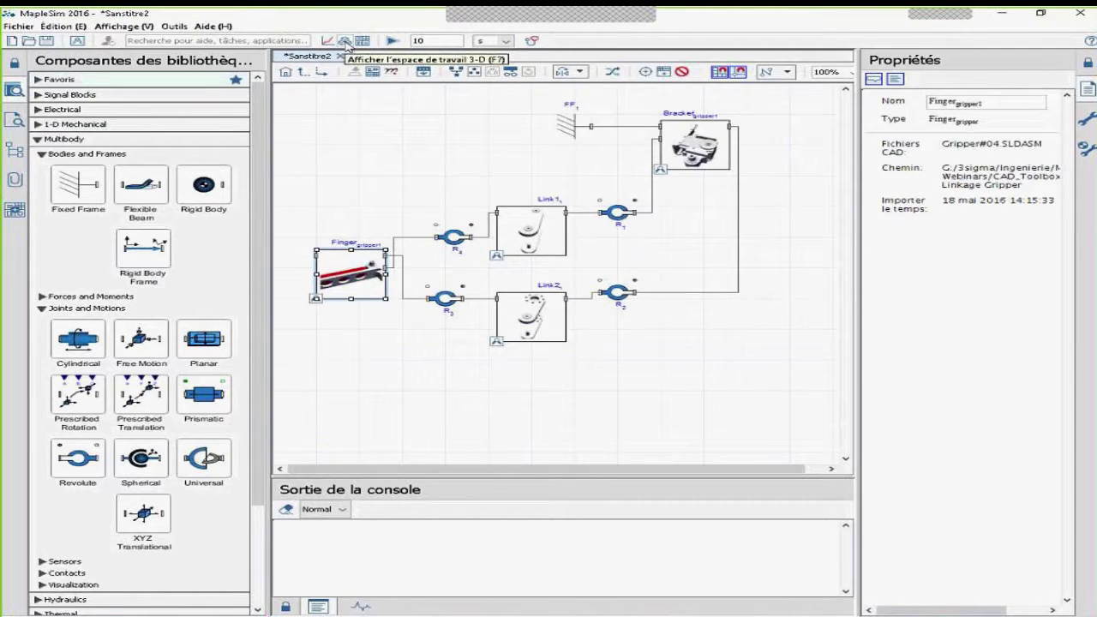
Examine the assembled gripper from several angles in the maximized 3-D workspace with implicit geometry hidden, and close the analysis window.
click(345, 41)
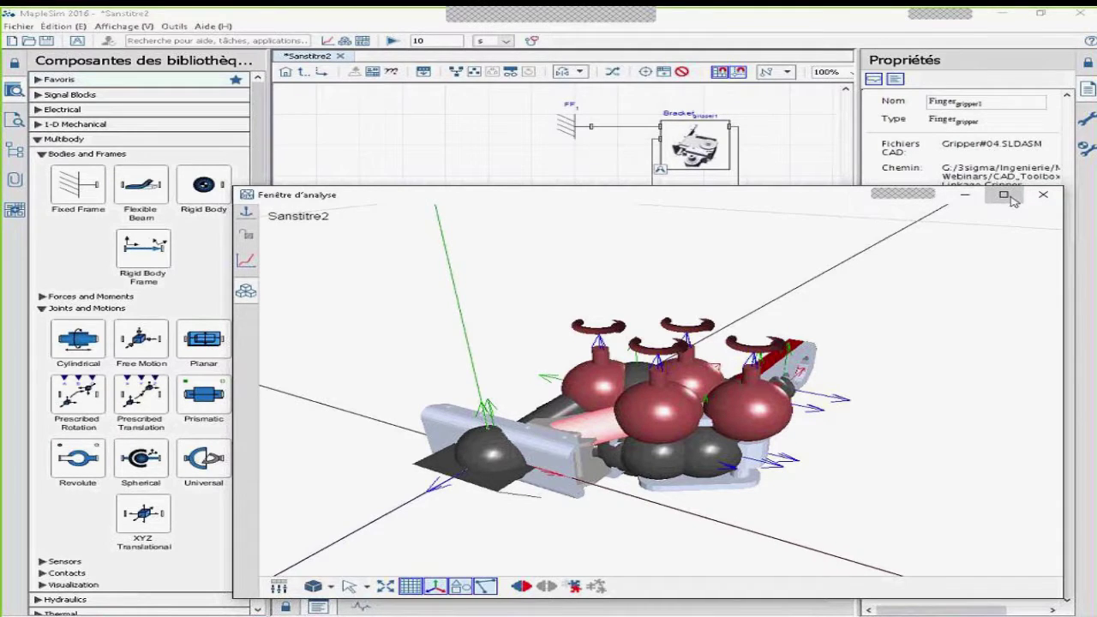
click(1005, 196)
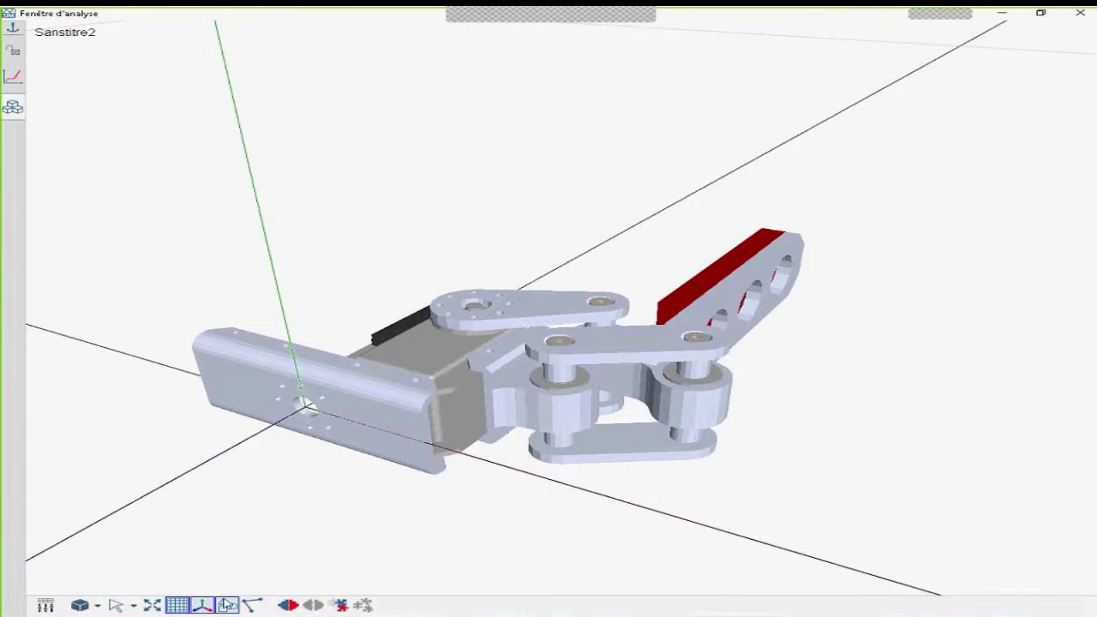
click(133, 607)
click(118, 590)
drag(336, 519, 354, 518)
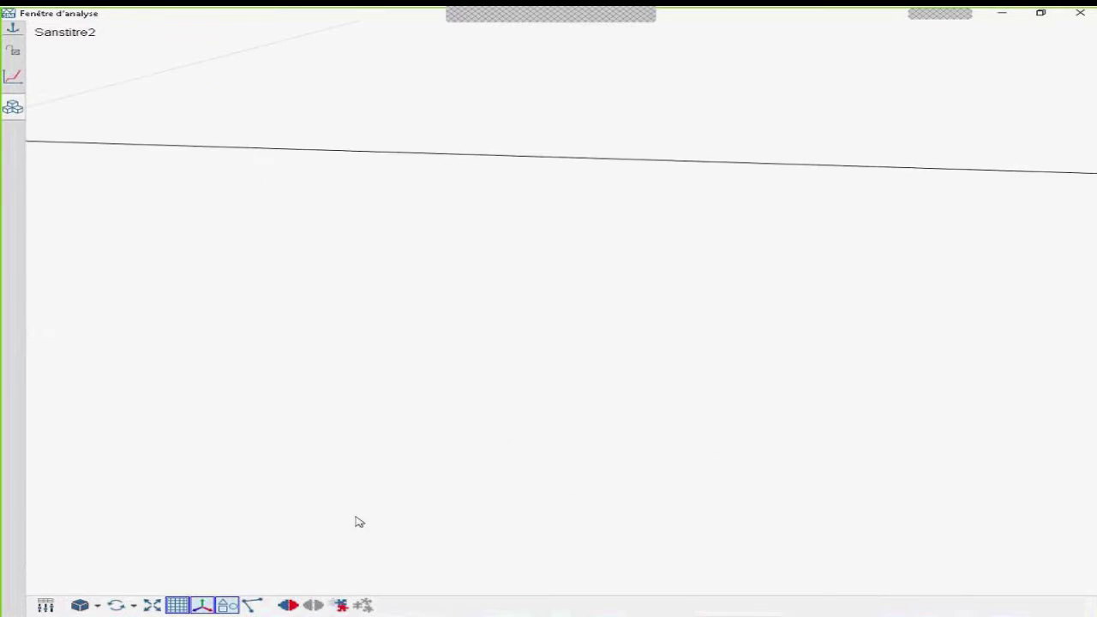
click(155, 607)
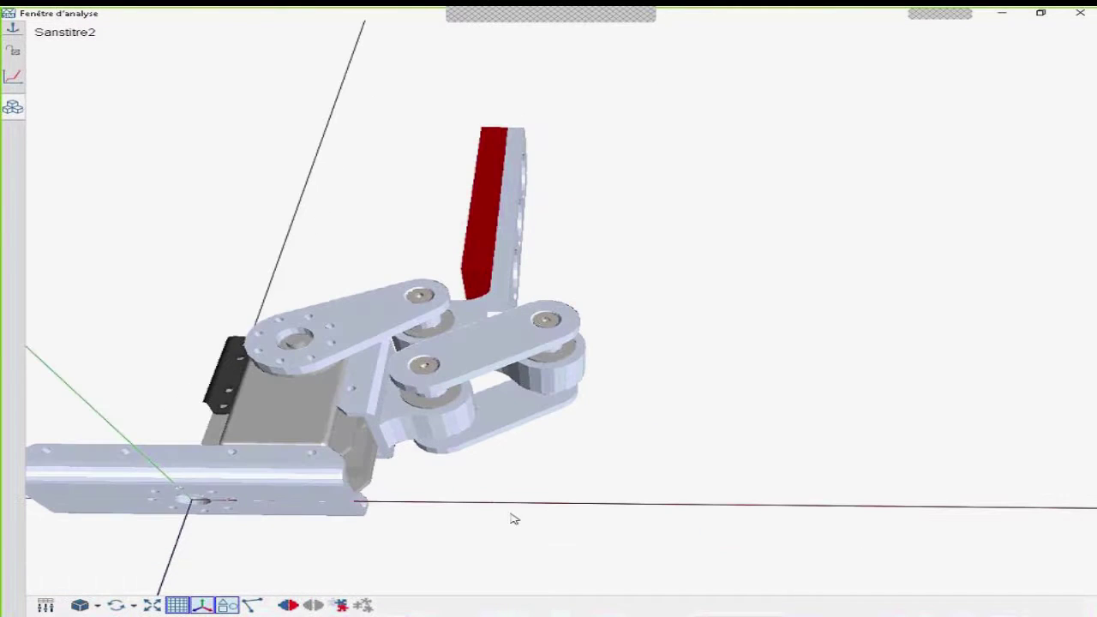
drag(584, 480, 532, 468)
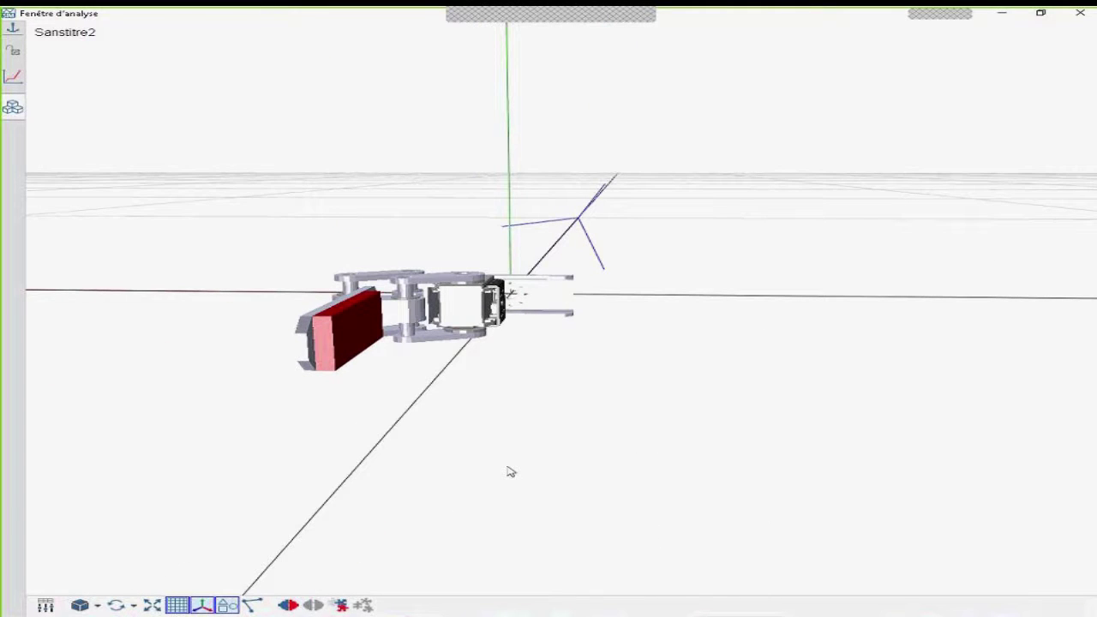
drag(508, 470, 509, 471)
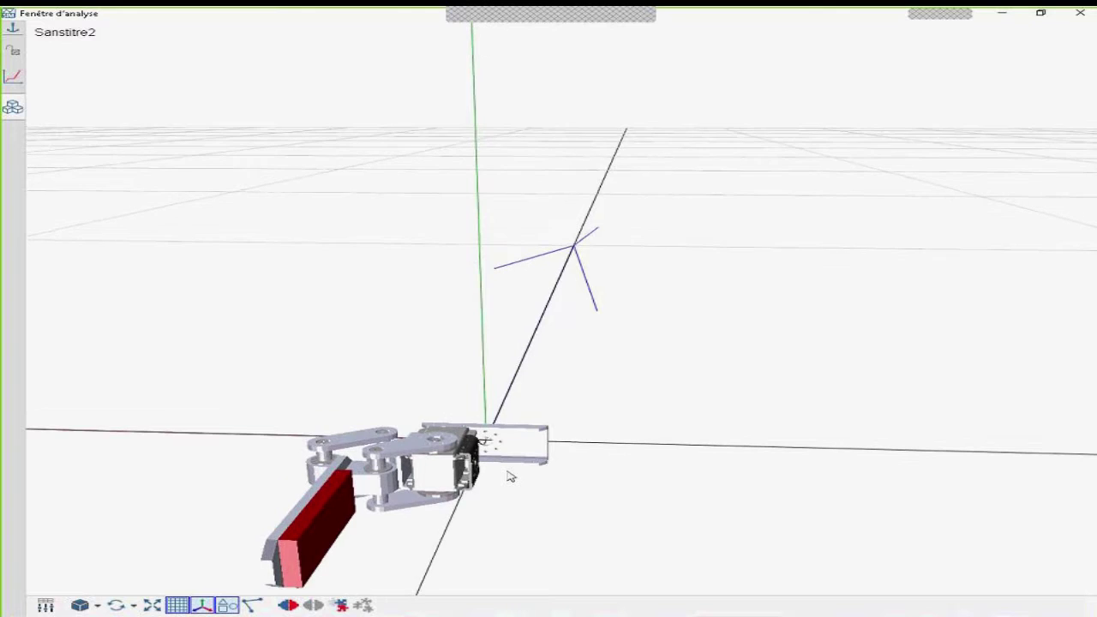
click(1078, 16)
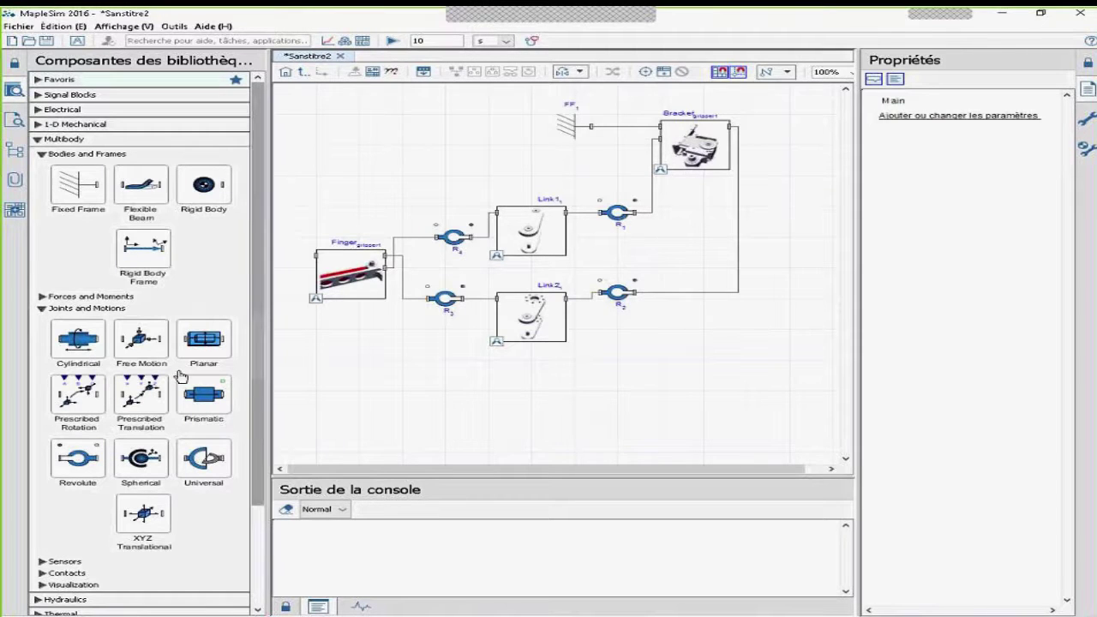
Add a rotational Position motion driver above Link1 and connect its flange to the revolute joint between Link1 and the bracket.
click(38, 124)
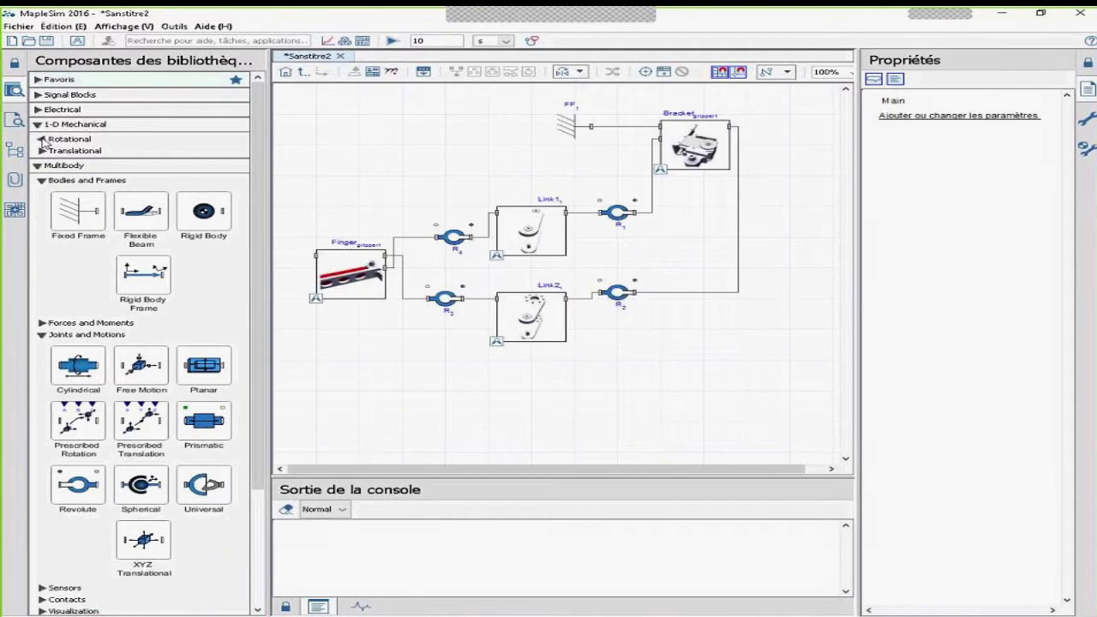
click(42, 139)
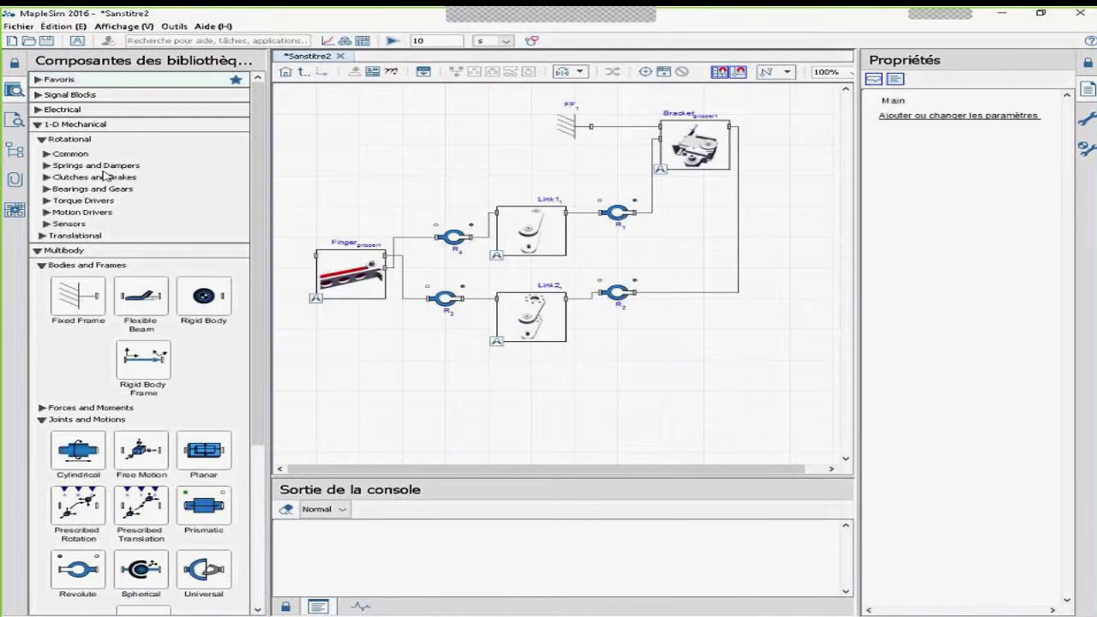
click(48, 212)
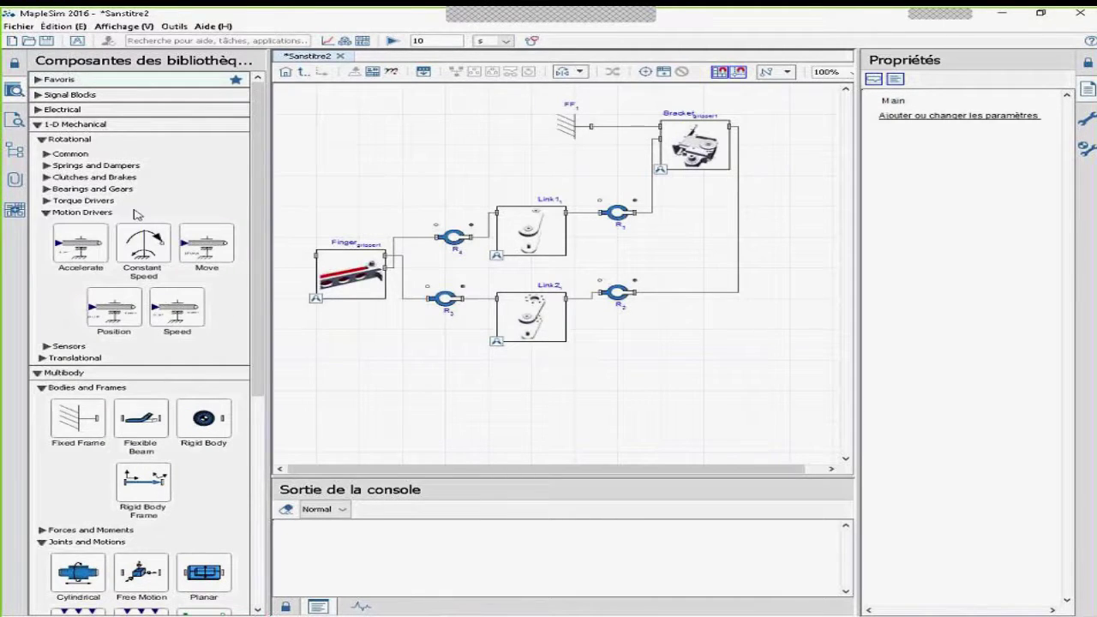
drag(115, 309, 504, 152)
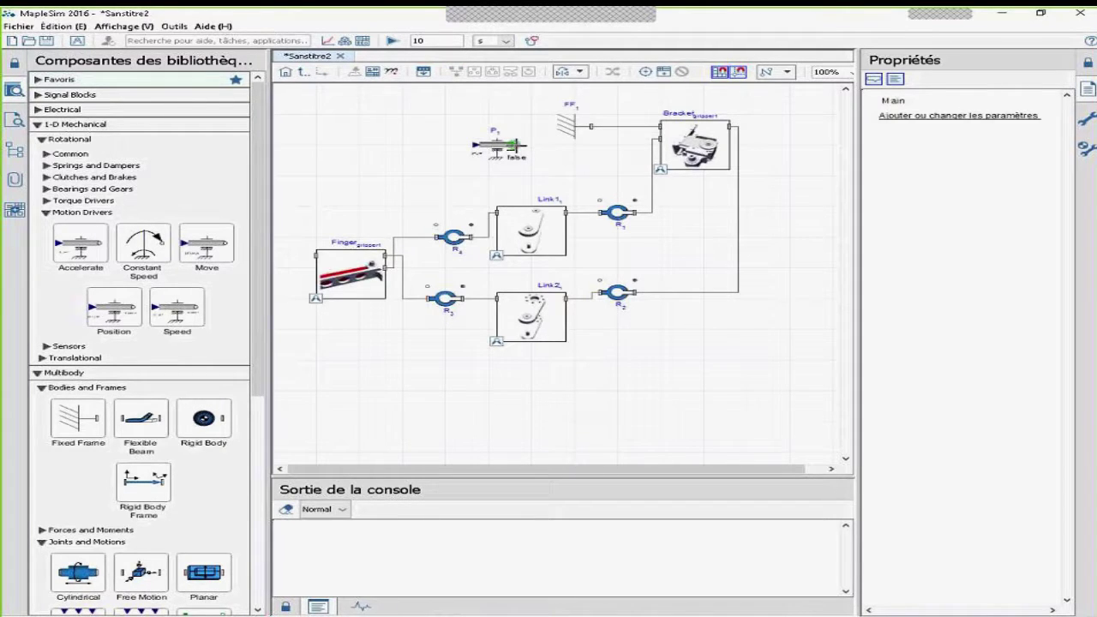
click(517, 146)
click(601, 201)
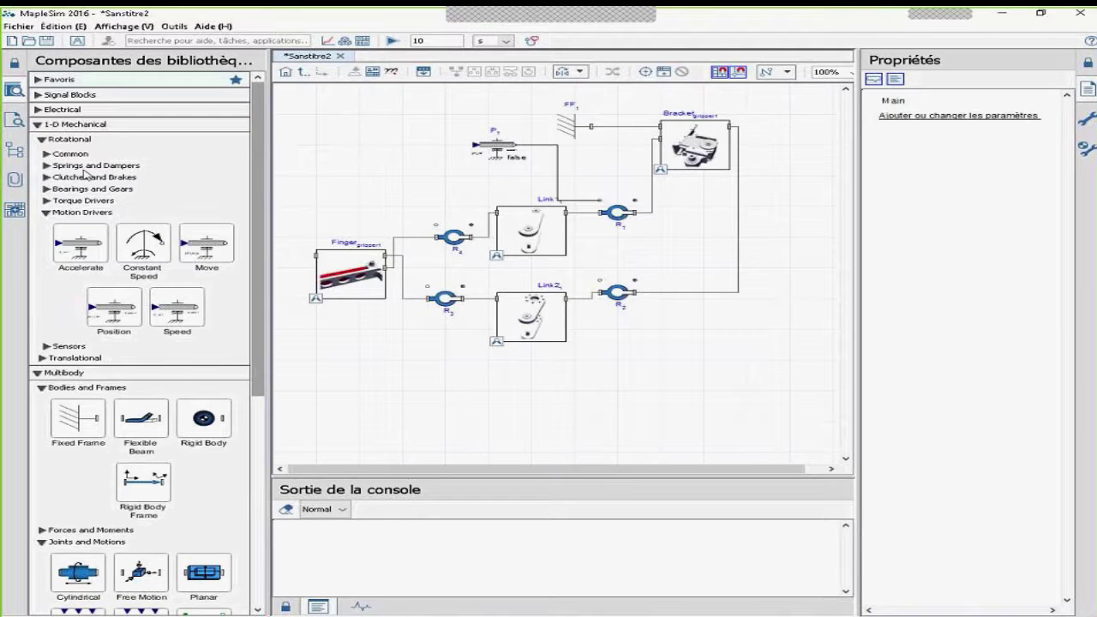
Add a real Ramp signal source feeding the Position driver's input, and check its height and rise-time parameters.
click(496, 145)
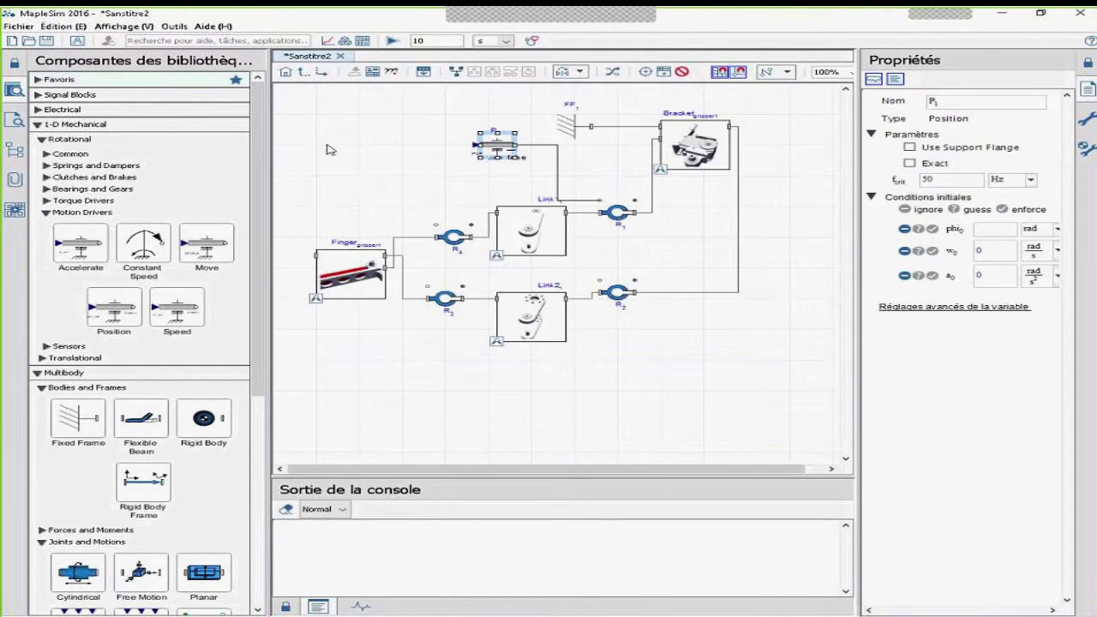
click(48, 95)
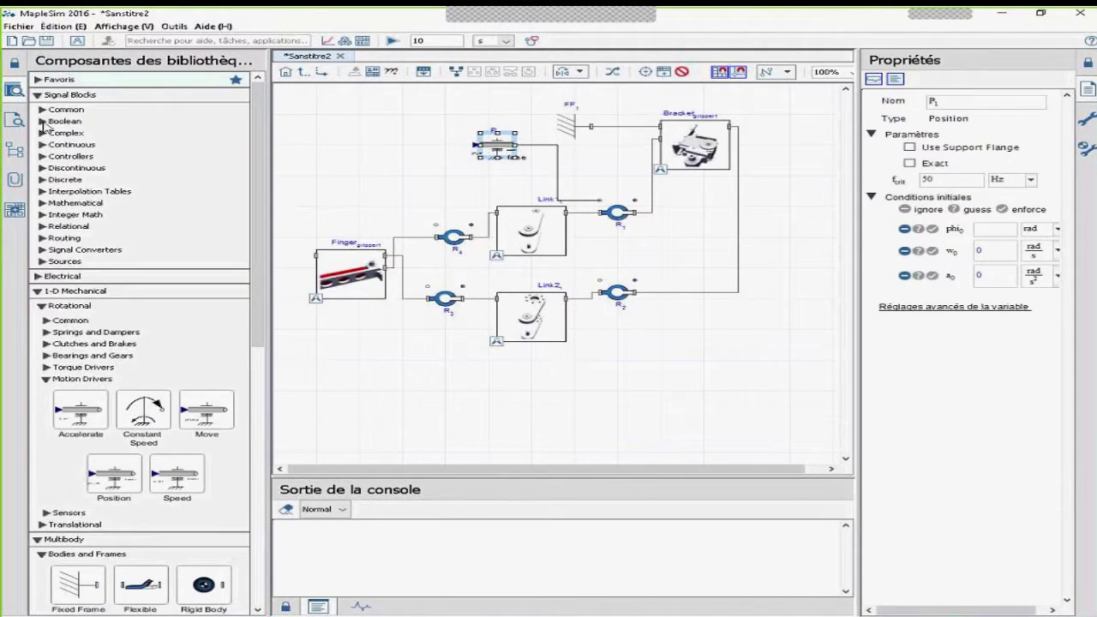
click(43, 261)
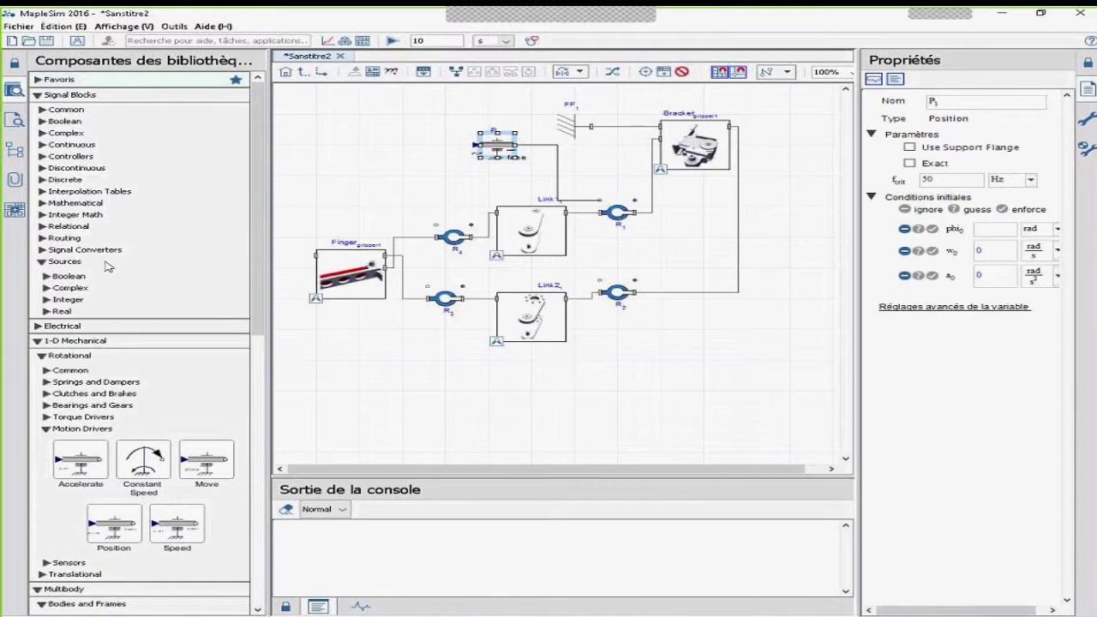
scroll(107, 267, down, 2)
click(45, 256)
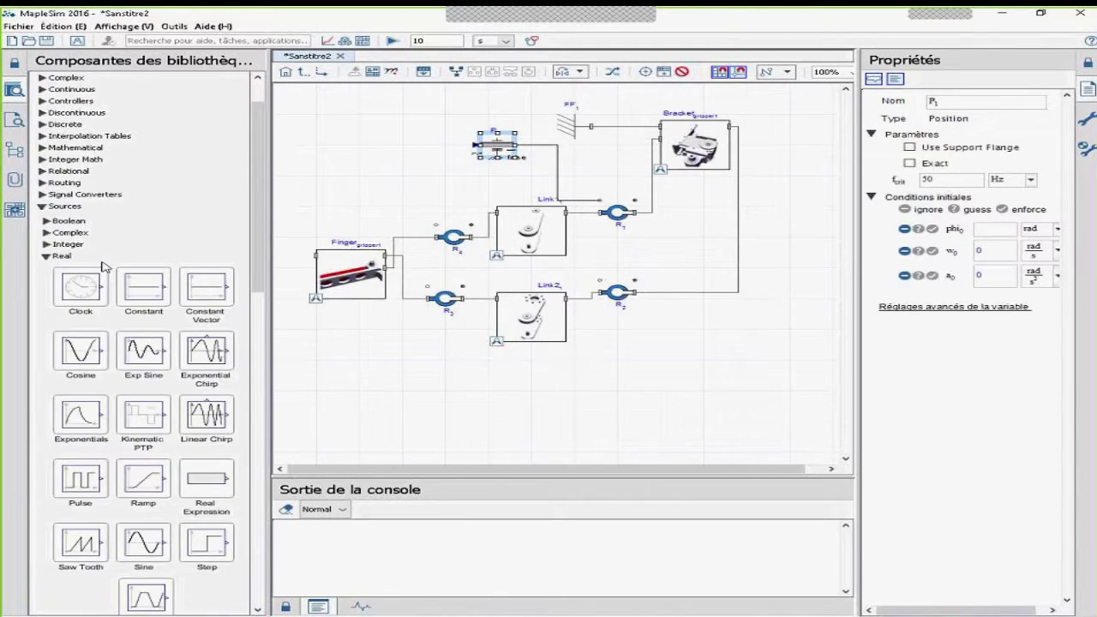
scroll(103, 267, down, 3)
drag(143, 397, 475, 145)
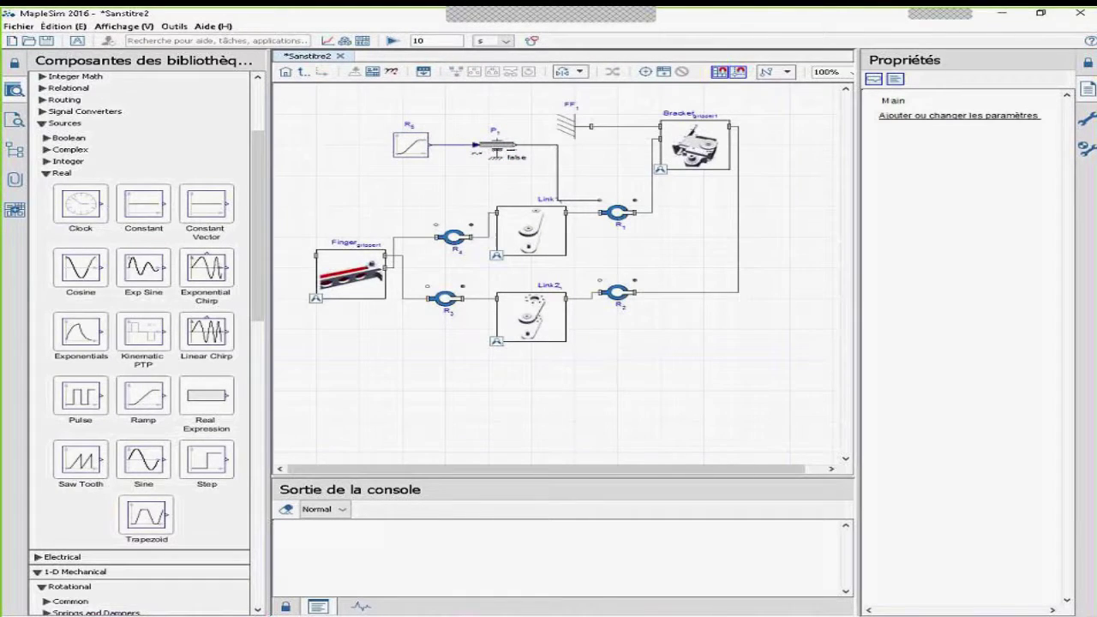
click(405, 148)
double_click(984, 163)
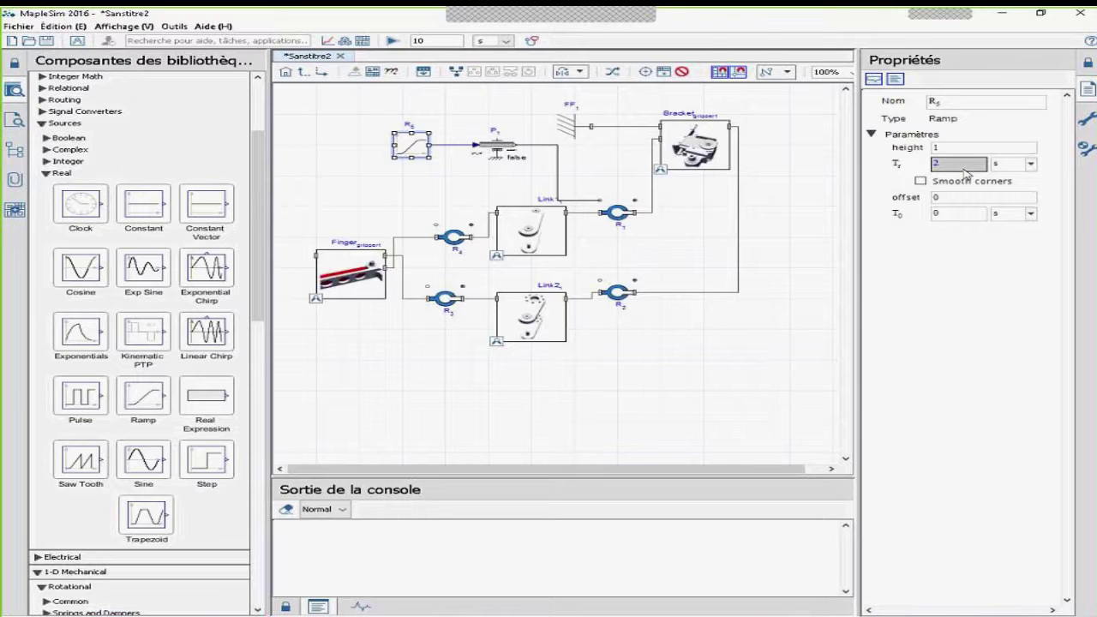
click(1010, 152)
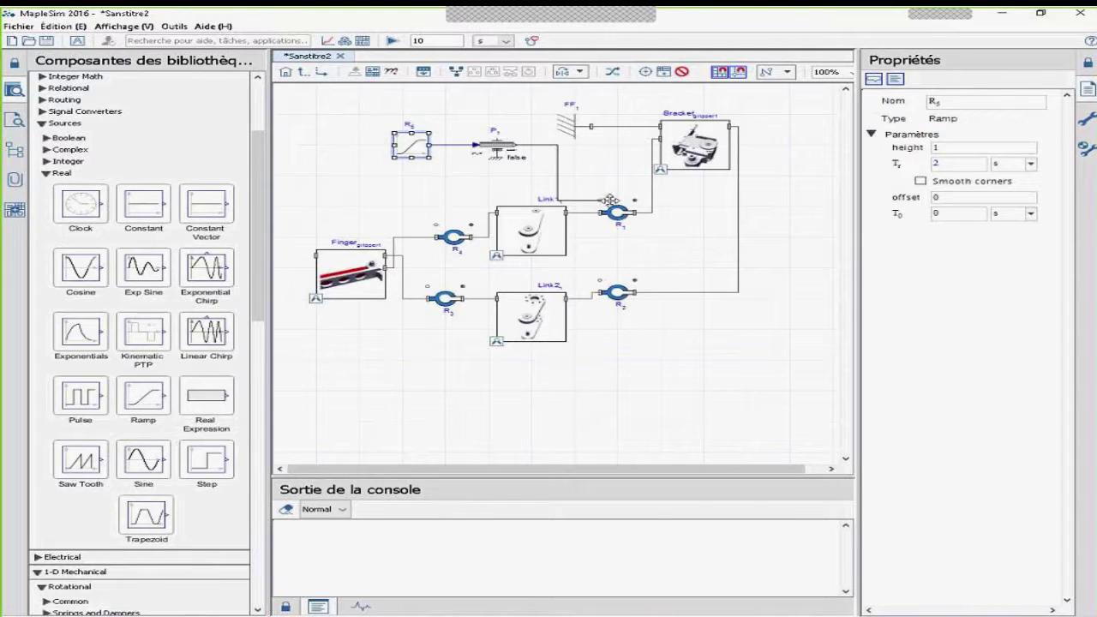
click(439, 181)
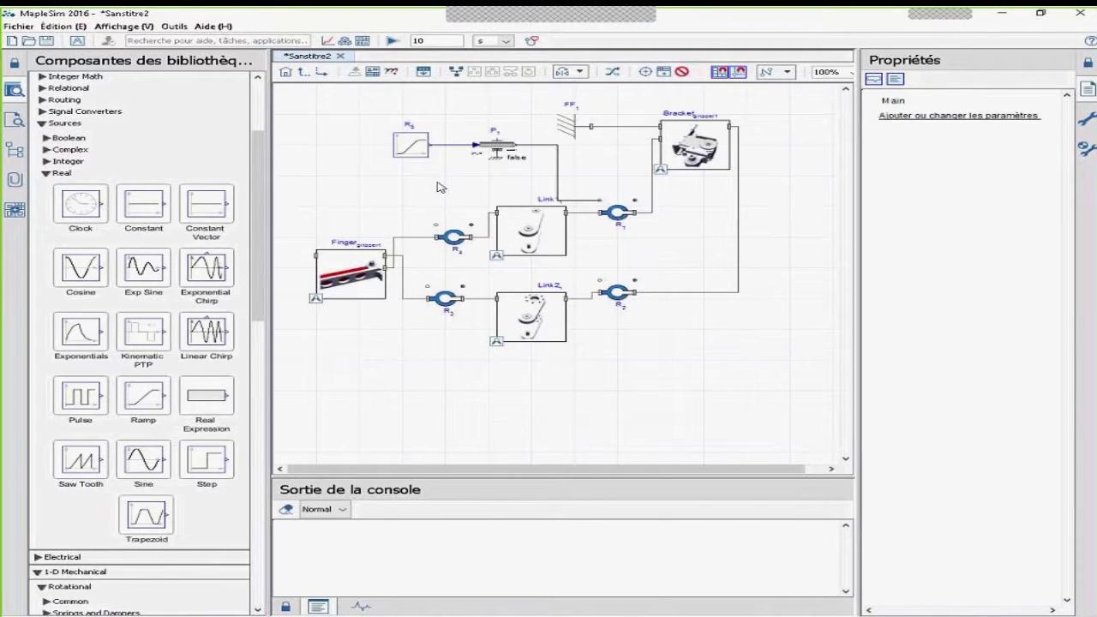
Set the simulation duration to 2 s and run the simulation.
click(439, 43)
click(392, 40)
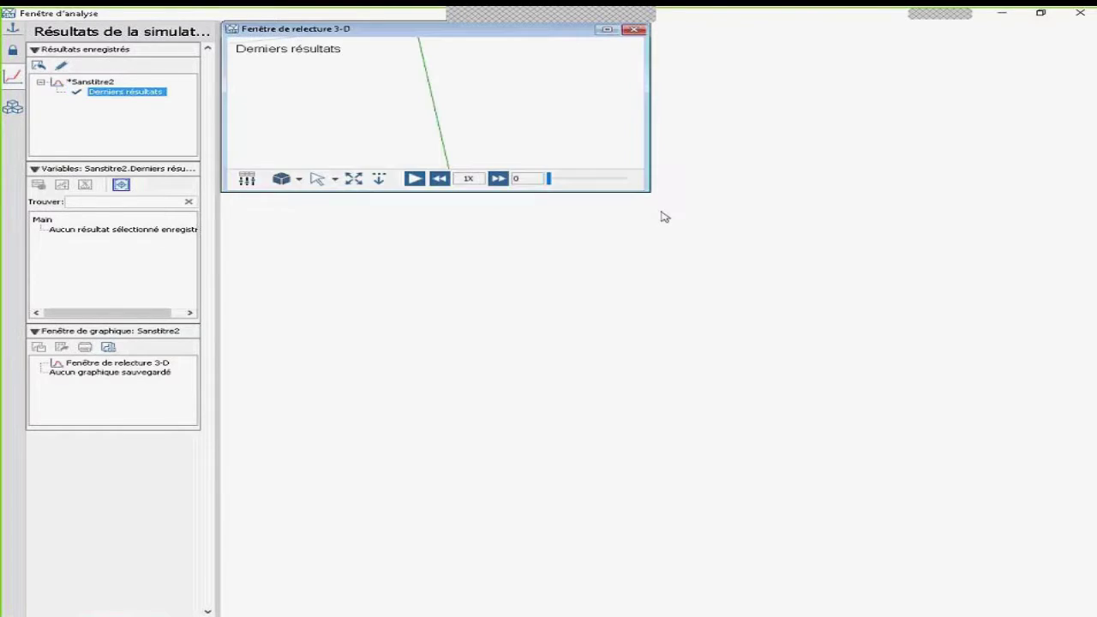
Hide the implicit geometry in the 3-D playback, enlarge the playback window, and play the gripper animation twice.
click(379, 180)
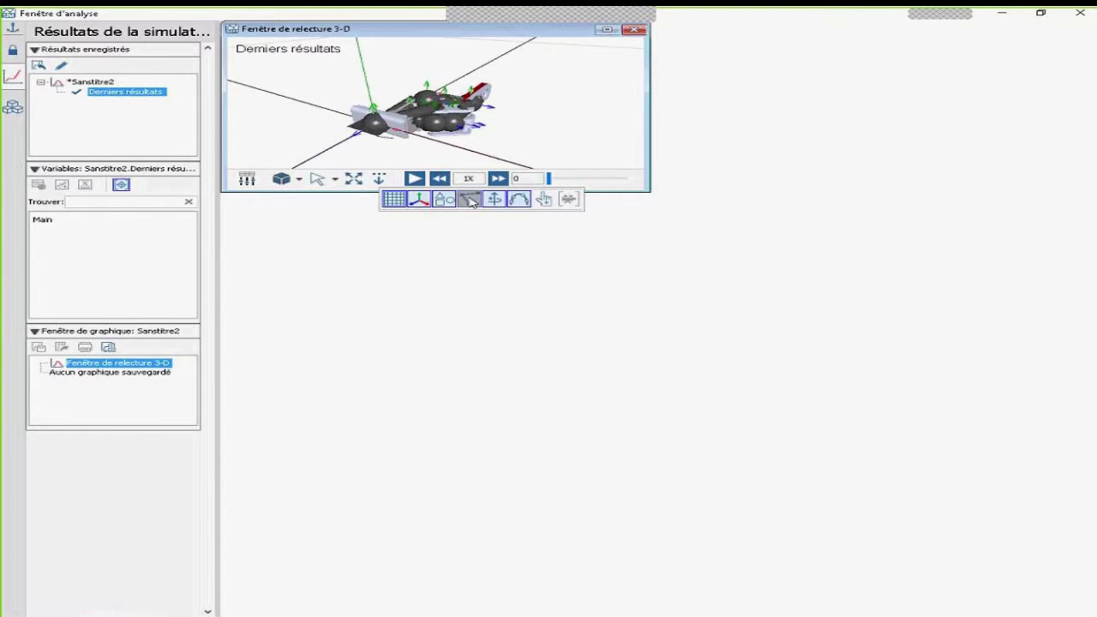
click(470, 199)
drag(648, 191, 1050, 568)
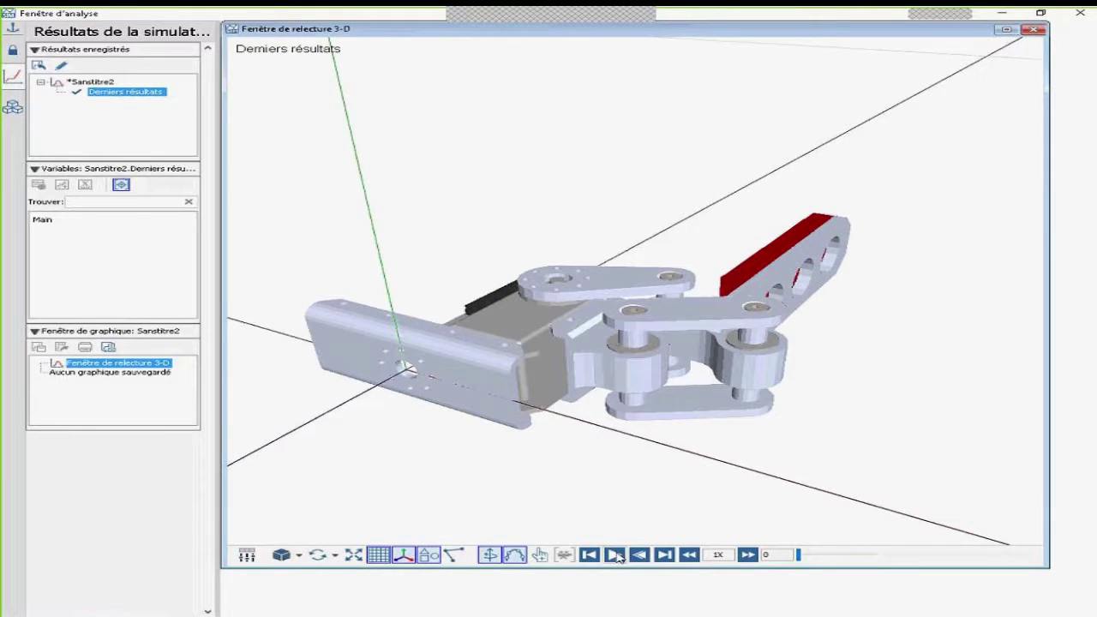
click(616, 556)
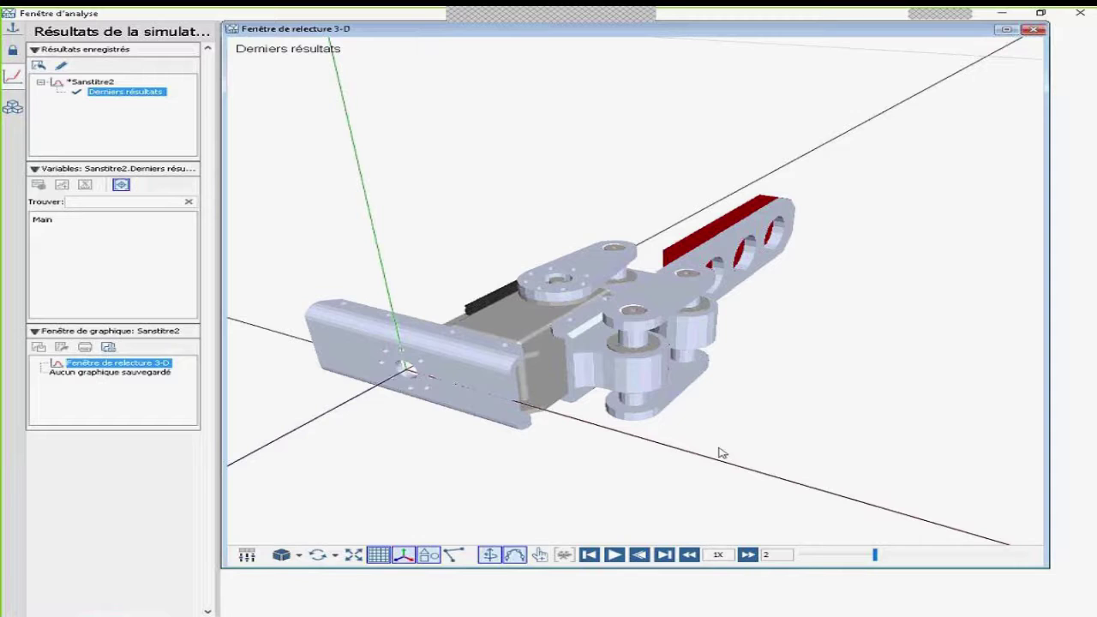
click(615, 555)
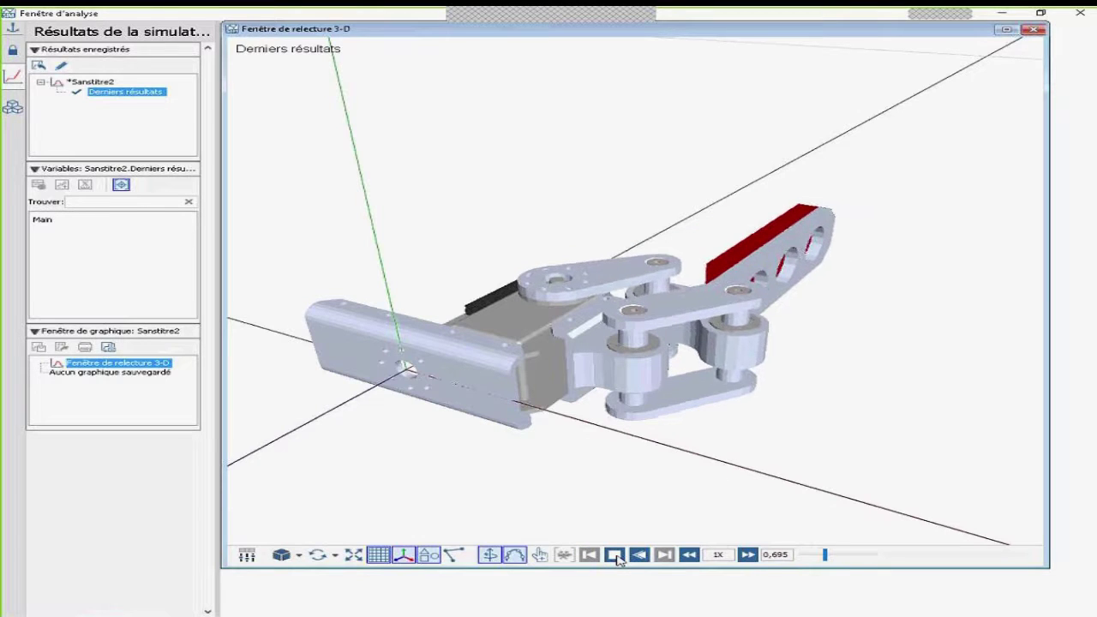
Replay the gripper animation from a viewpoint facing the finger's red pad, and return to the model window.
mouse_move(556, 496)
mouse_down()
mouse_move(465, 490)
mouse_move(661, 489)
mouse_move(557, 487)
mouse_up()
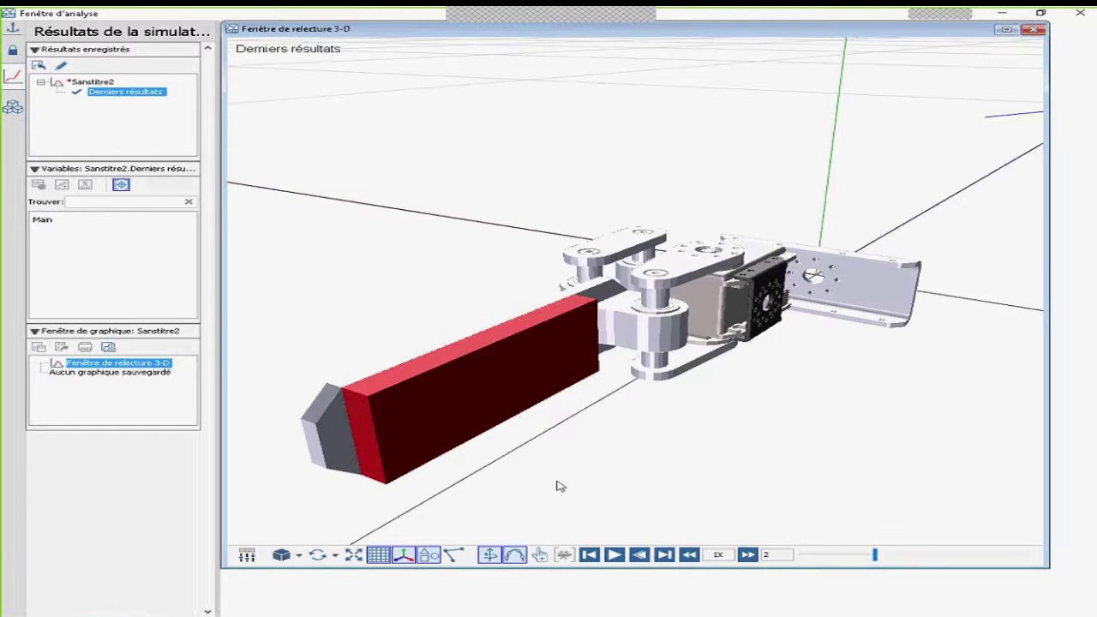
click(614, 555)
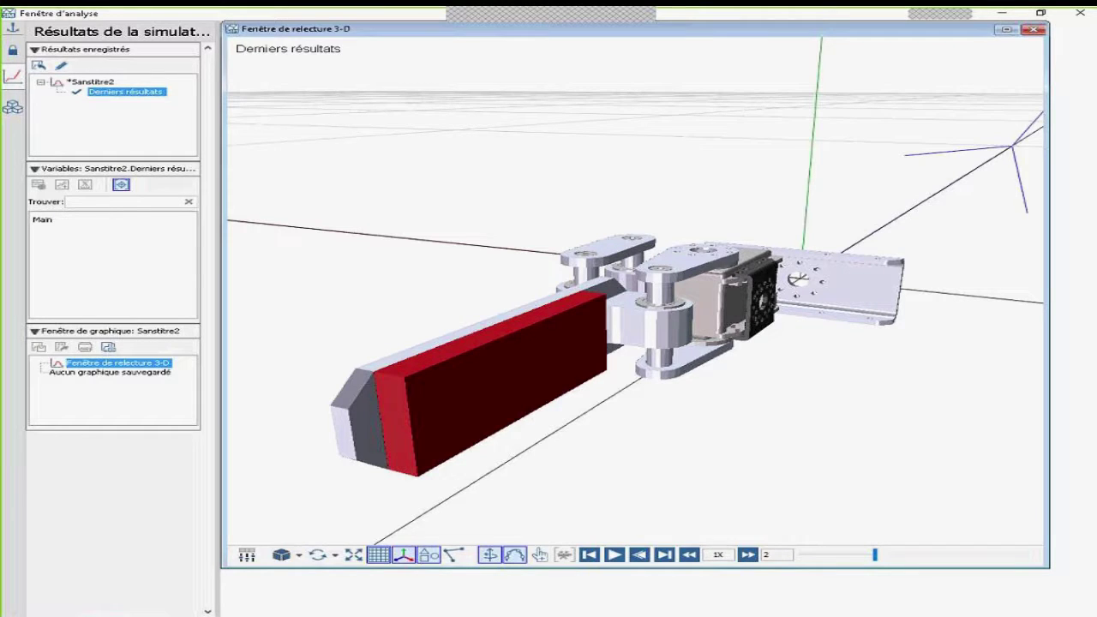
key(alt+Tab)
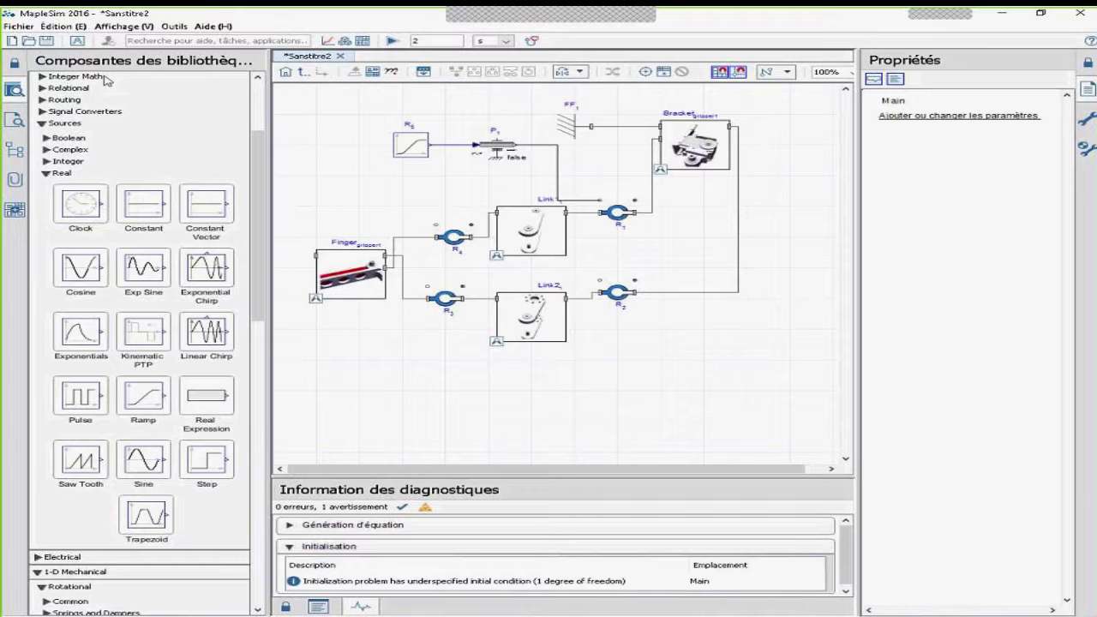
Create a new empty model and collapse the Signal Blocks, 1-D Mechanical and Multibody component libraries.
click(12, 41)
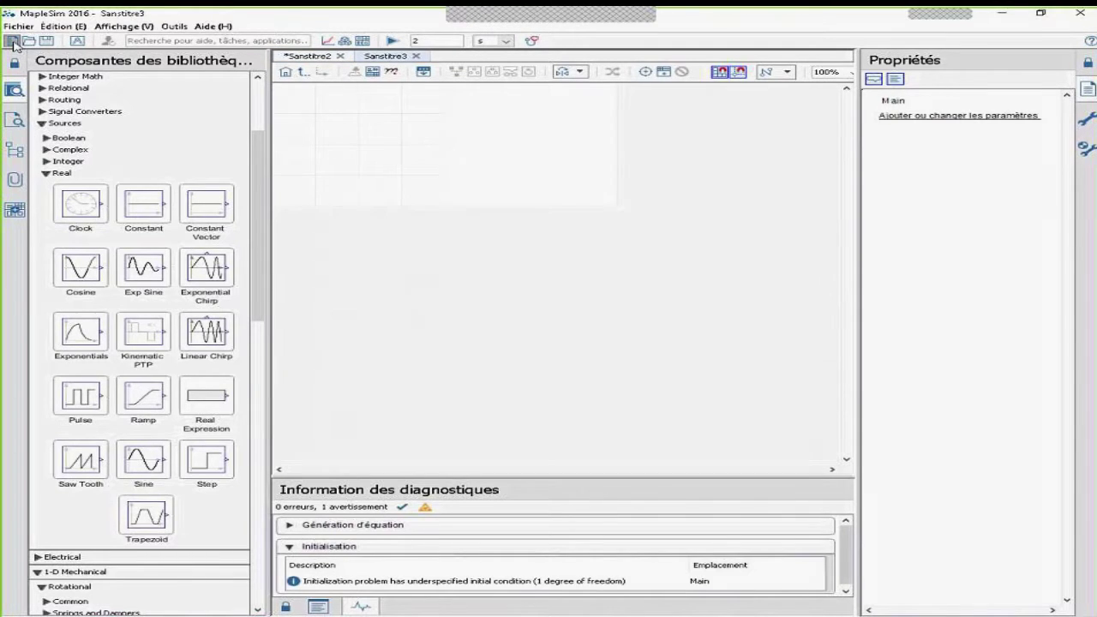
drag(262, 152, 266, 95)
click(38, 97)
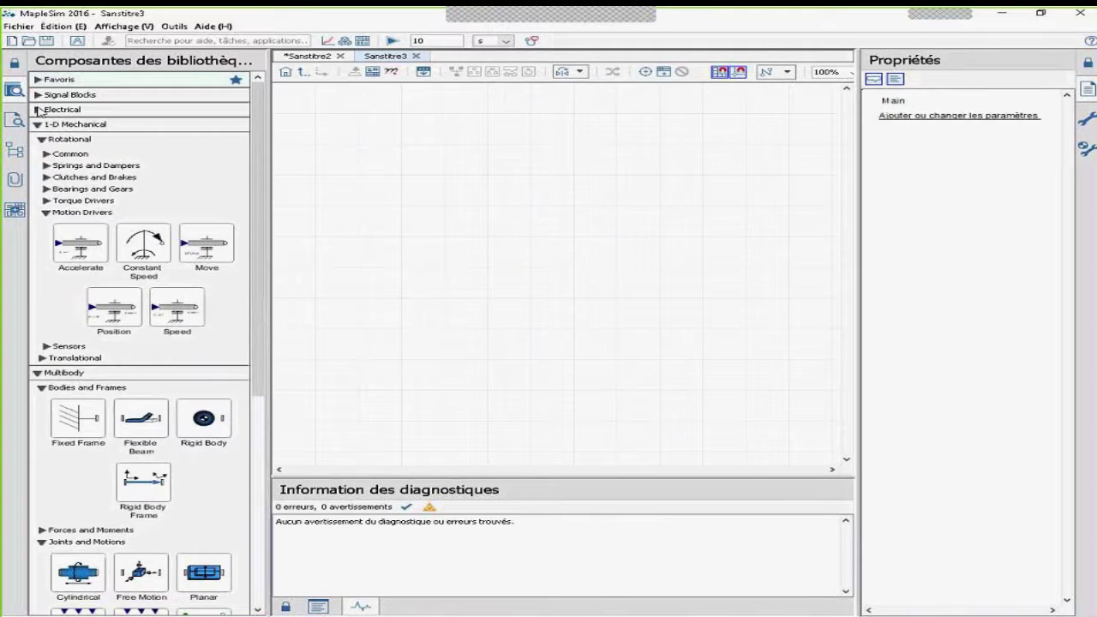
click(38, 125)
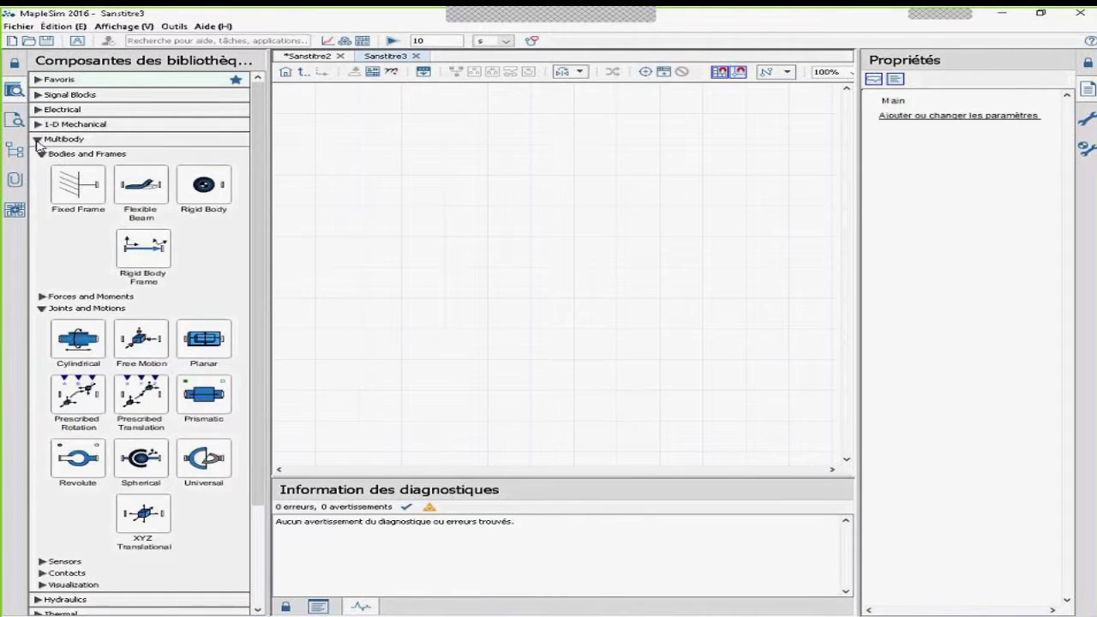
click(38, 138)
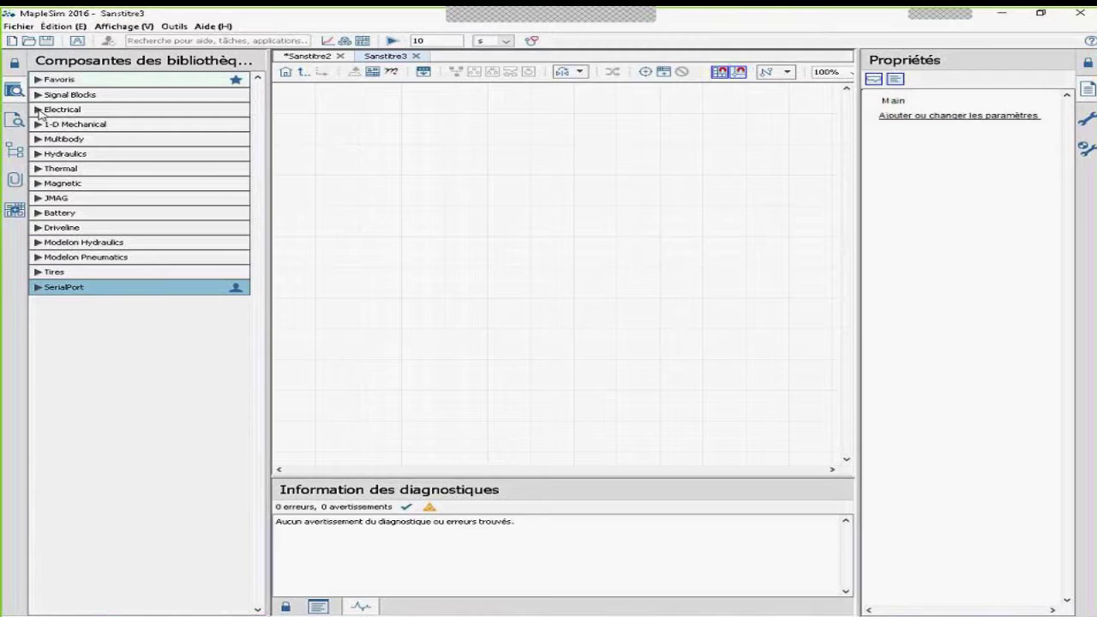
Examine the Machines categories of the Electrical library and the categories of the Signal Blocks library.
click(38, 110)
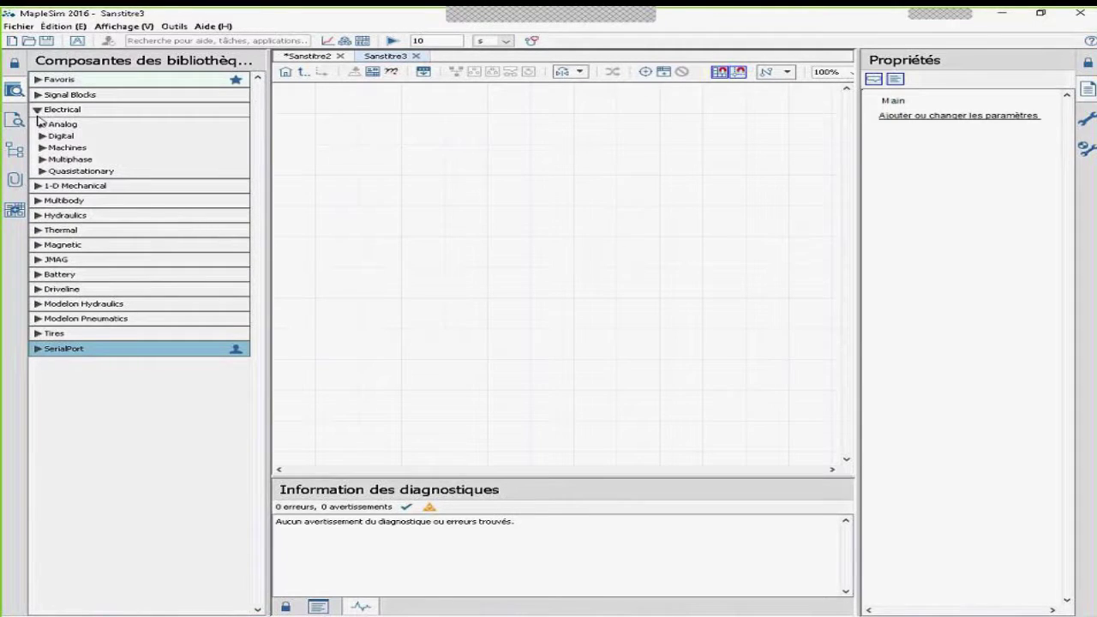
click(43, 147)
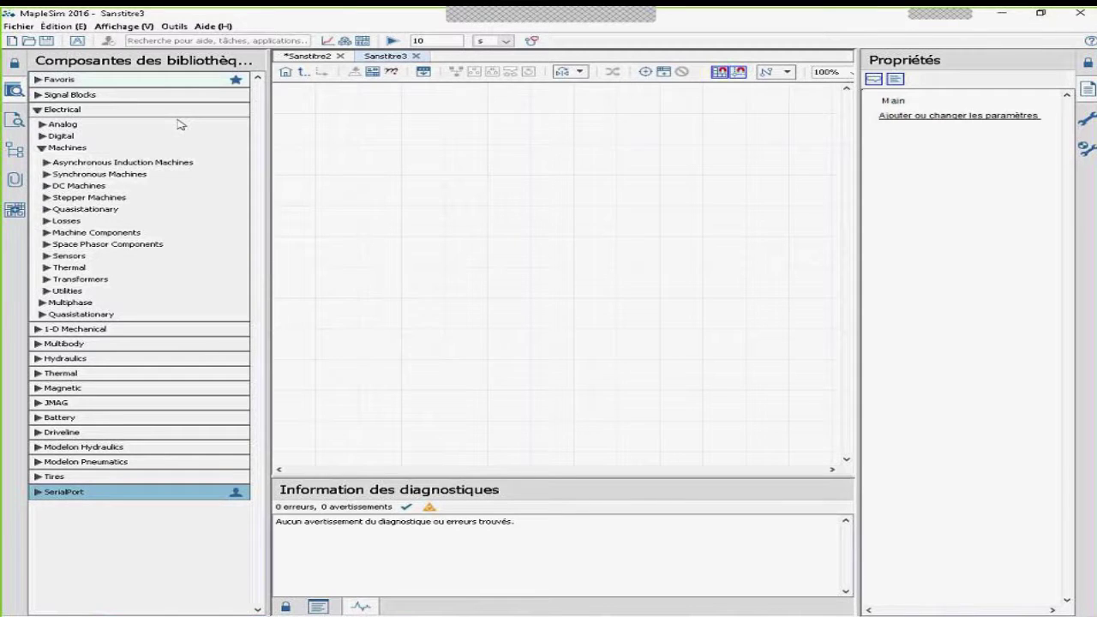
click(38, 96)
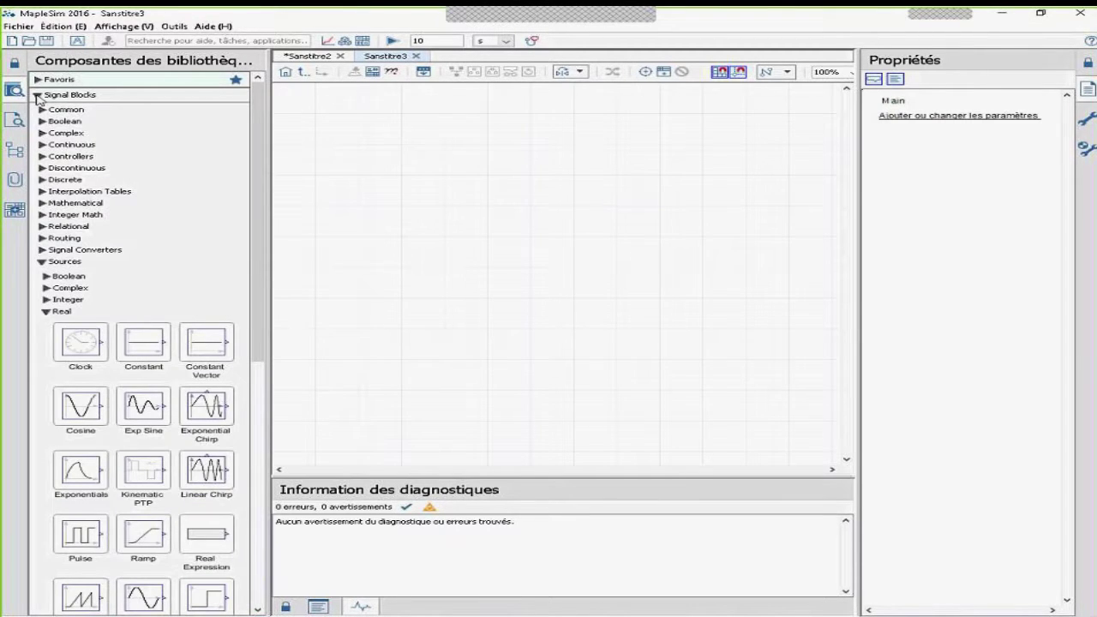
click(41, 262)
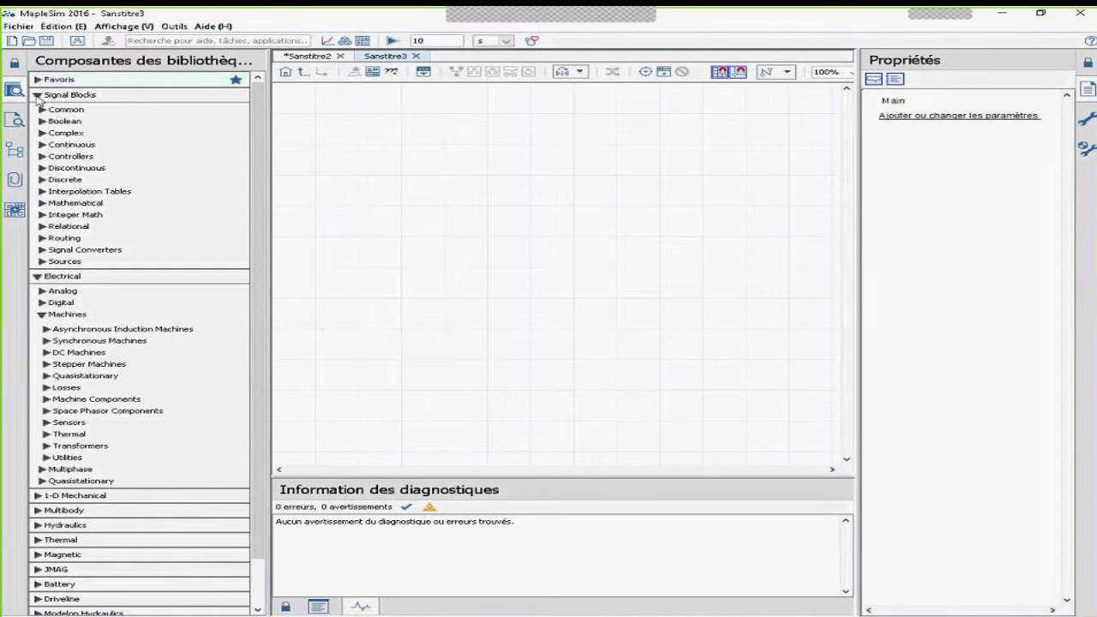
click(37, 95)
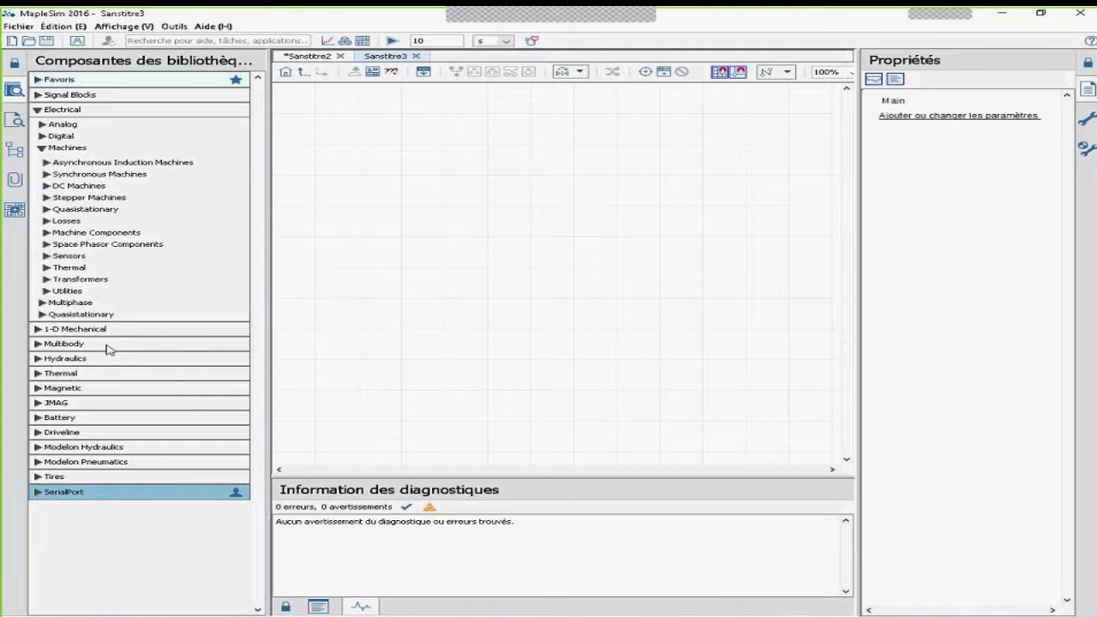
Examine the common rotational components of the 1-D Mechanical library and the bodies and joints of the Multibody library.
click(38, 329)
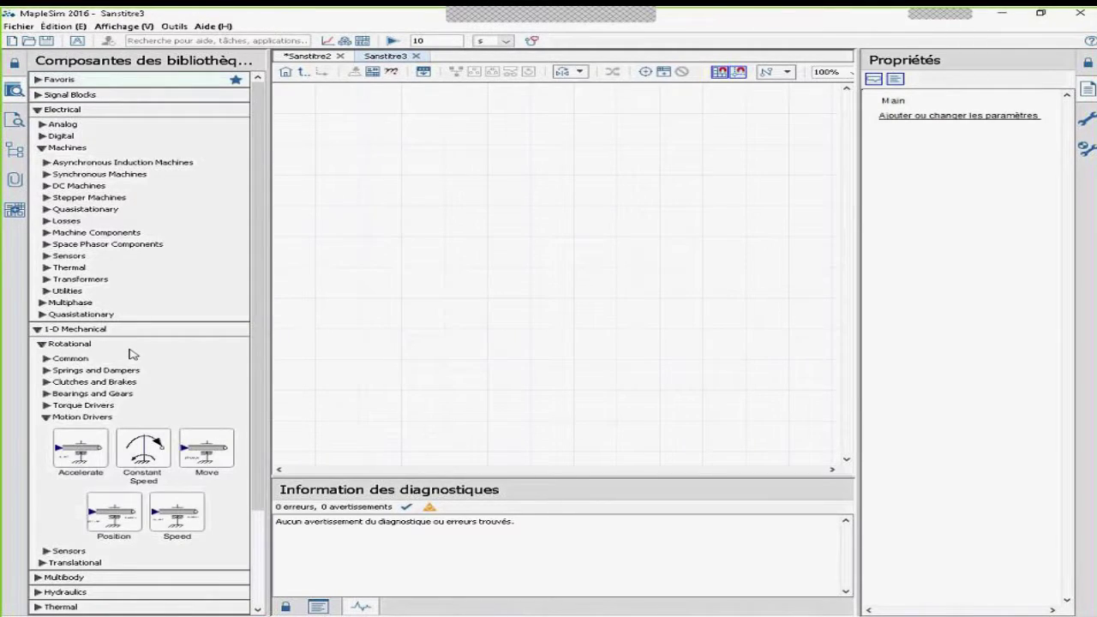
scroll(130, 353, down, 1)
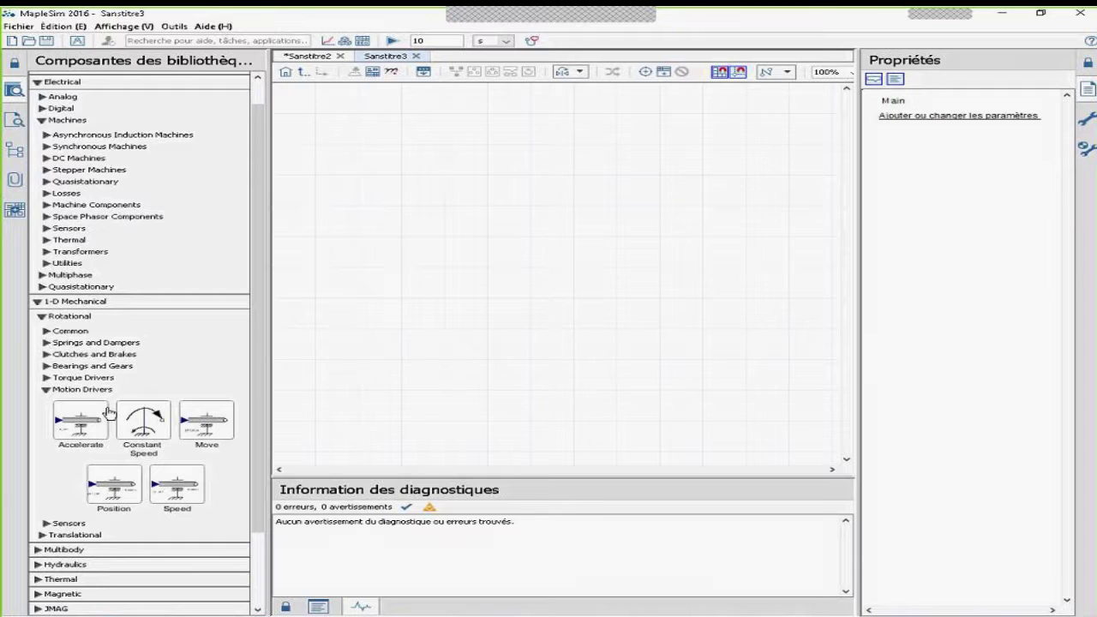
click(47, 331)
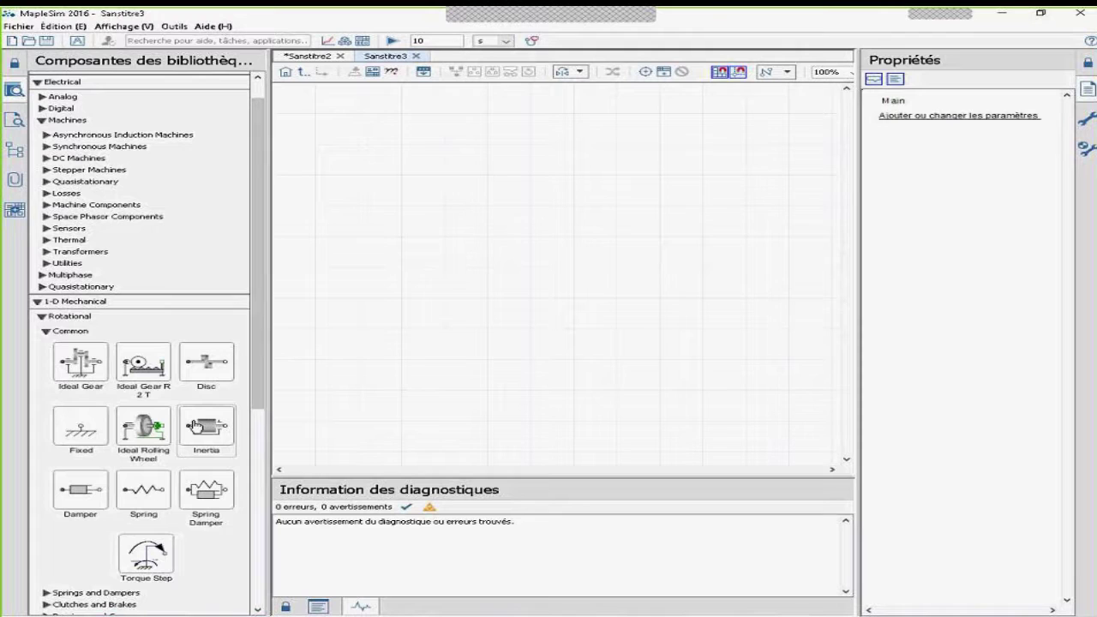
click(38, 302)
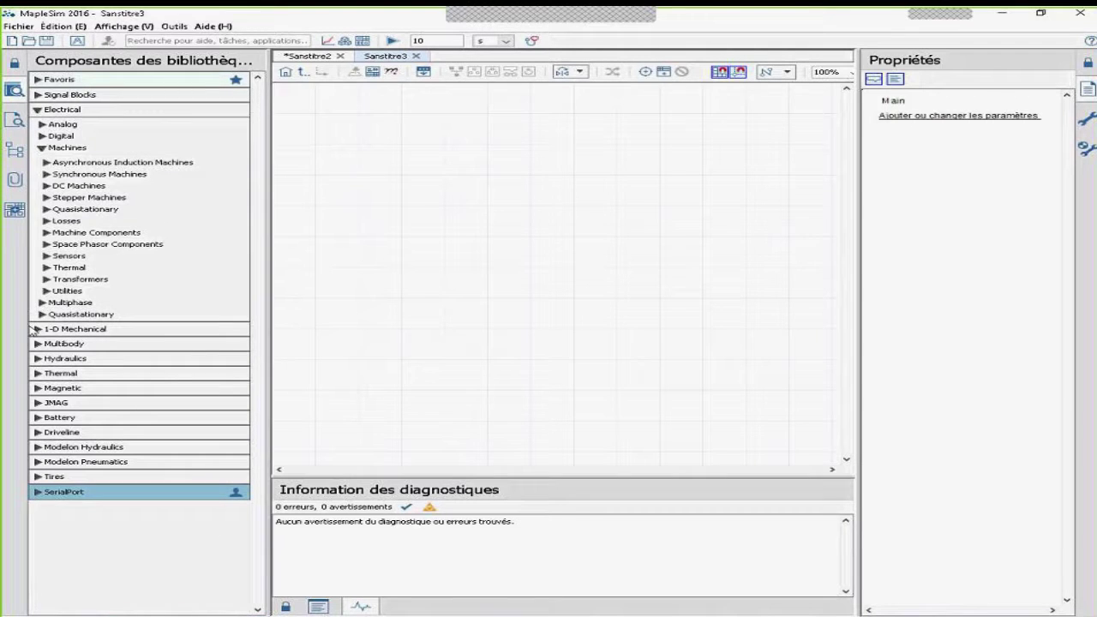
click(37, 343)
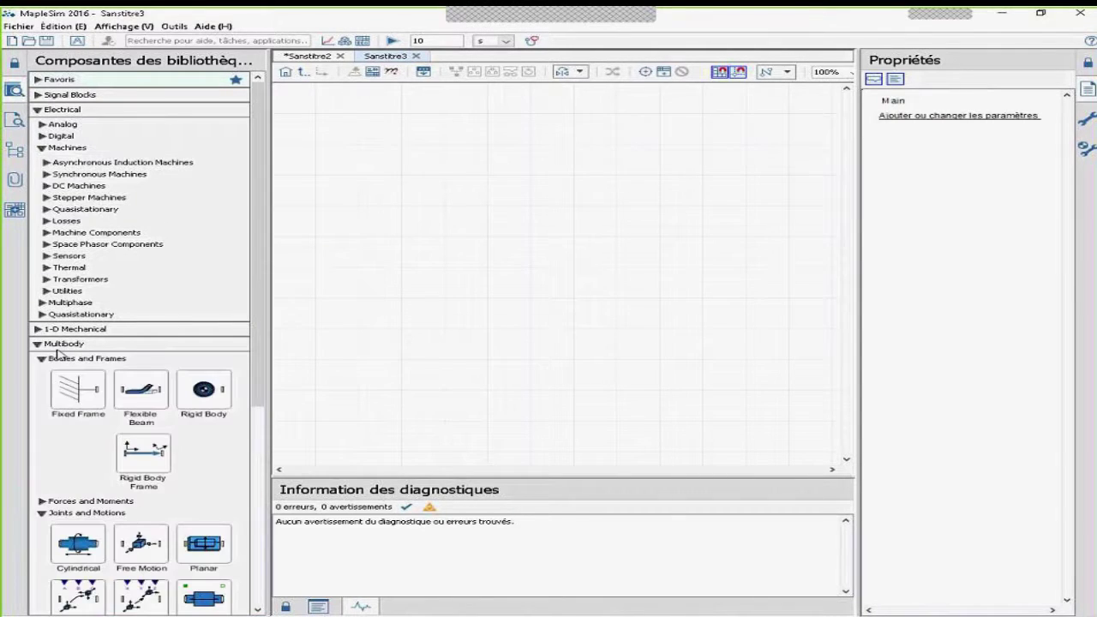
scroll(140, 358, down, 3)
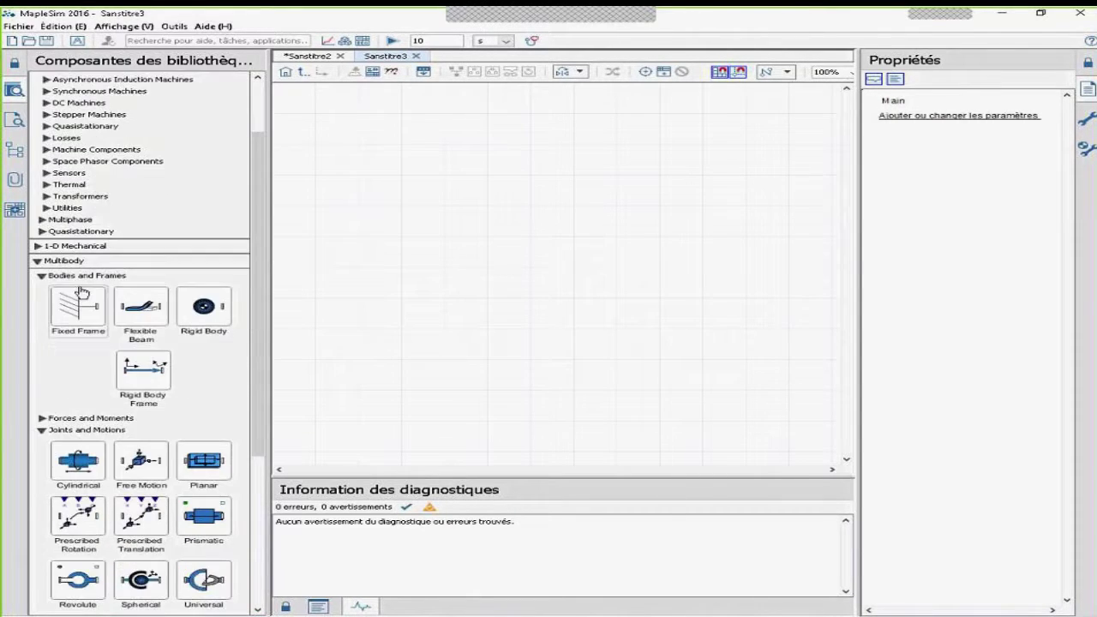
click(38, 260)
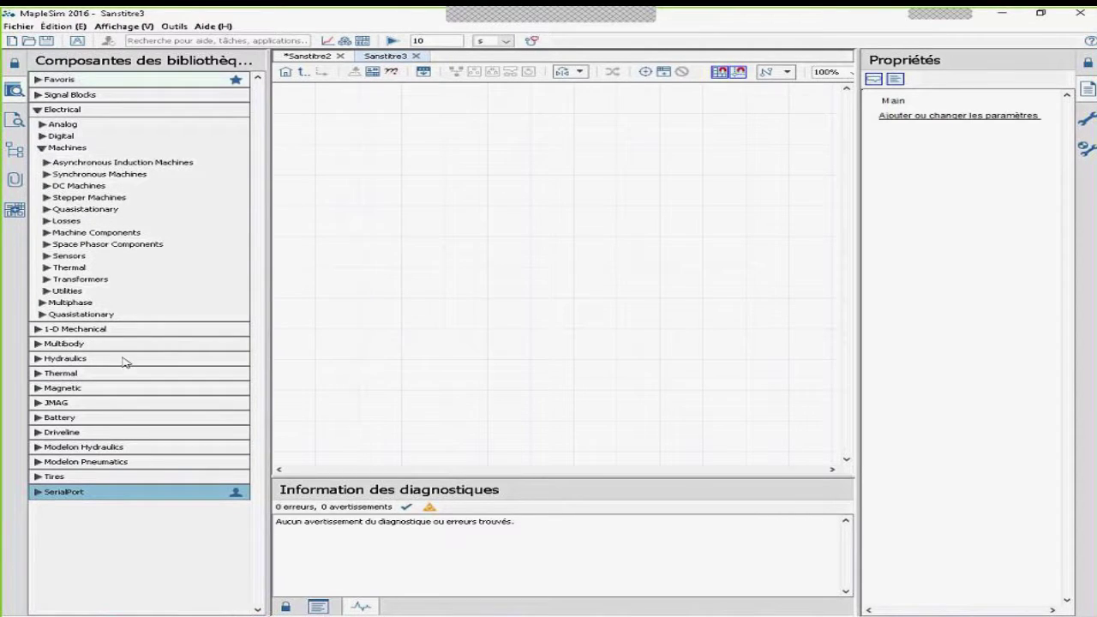
Examine the Actuators in the Hydraulics library and the Heat Transfer Components in the Thermal library.
click(38, 359)
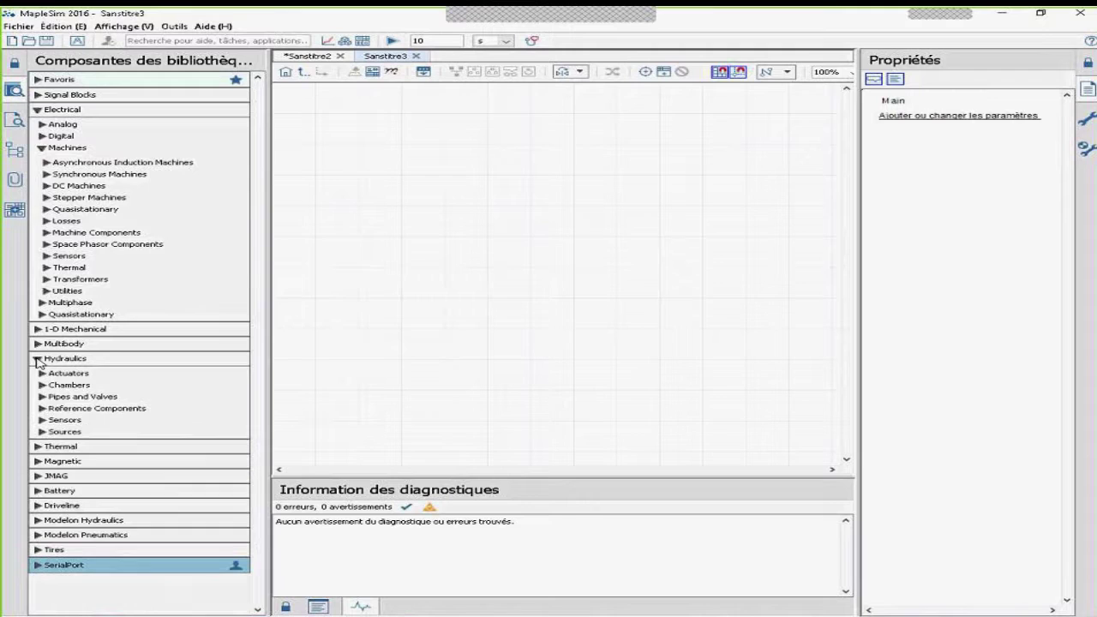
click(42, 374)
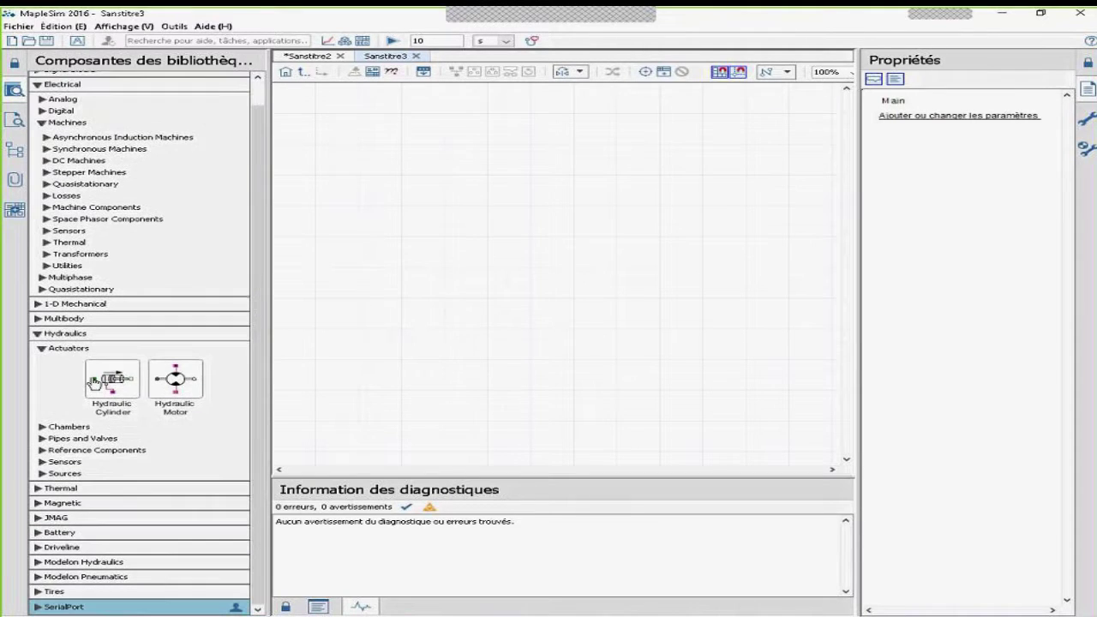
click(38, 488)
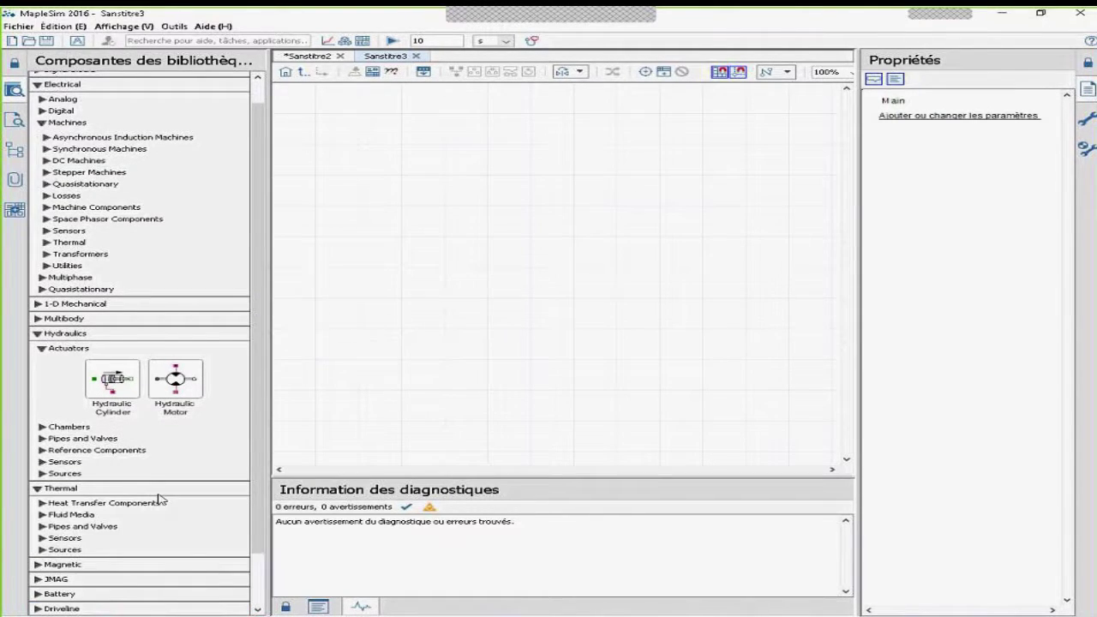
click(41, 448)
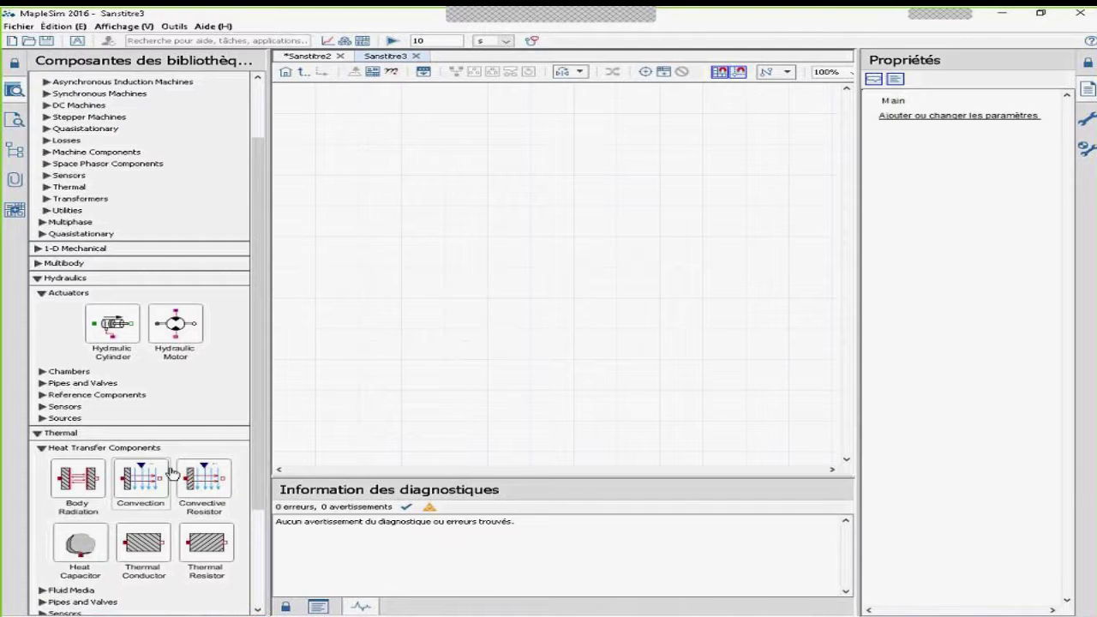
Examine the Basic components of the Magnetic library.
scroll(172, 473, down, 5)
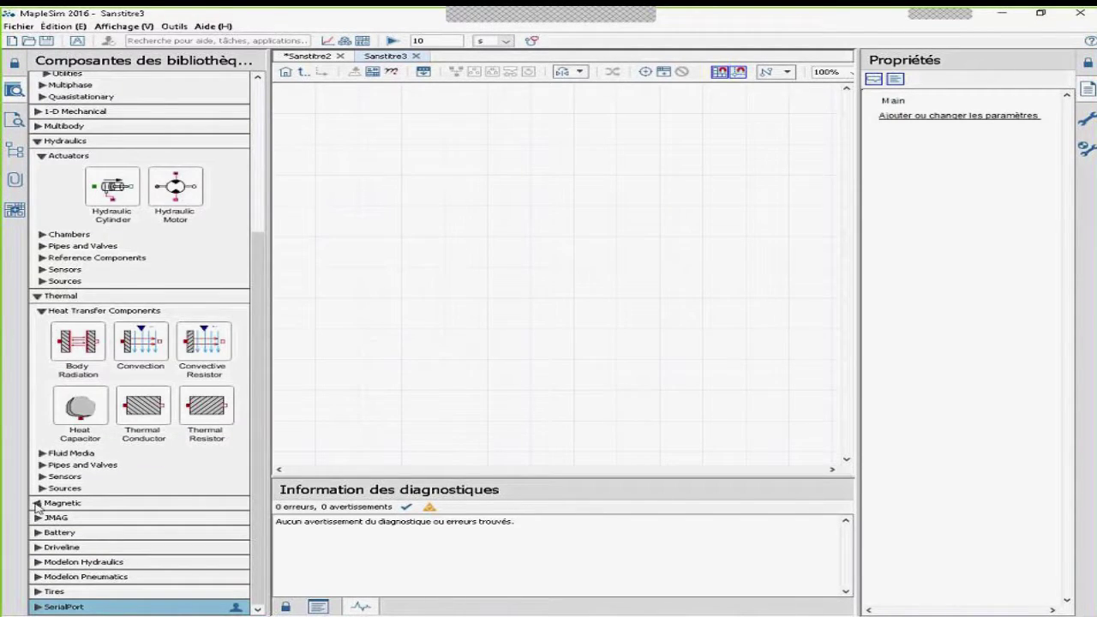
click(37, 503)
scroll(80, 506, down, 3)
click(43, 445)
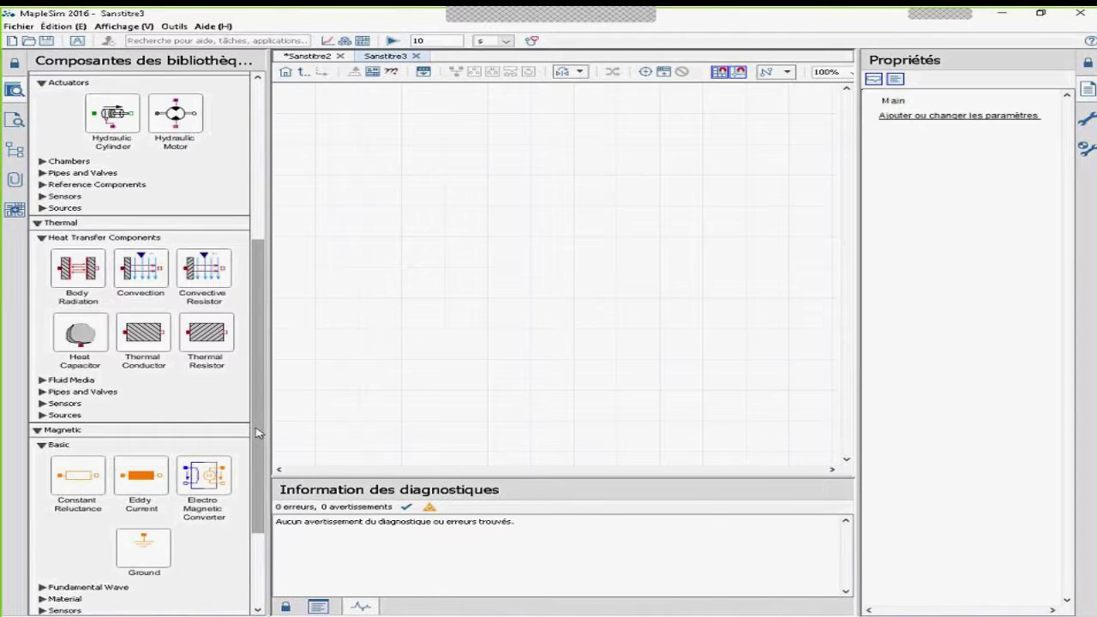
Examine the Electrochemical components of the Battery library.
drag(256, 433, 193, 510)
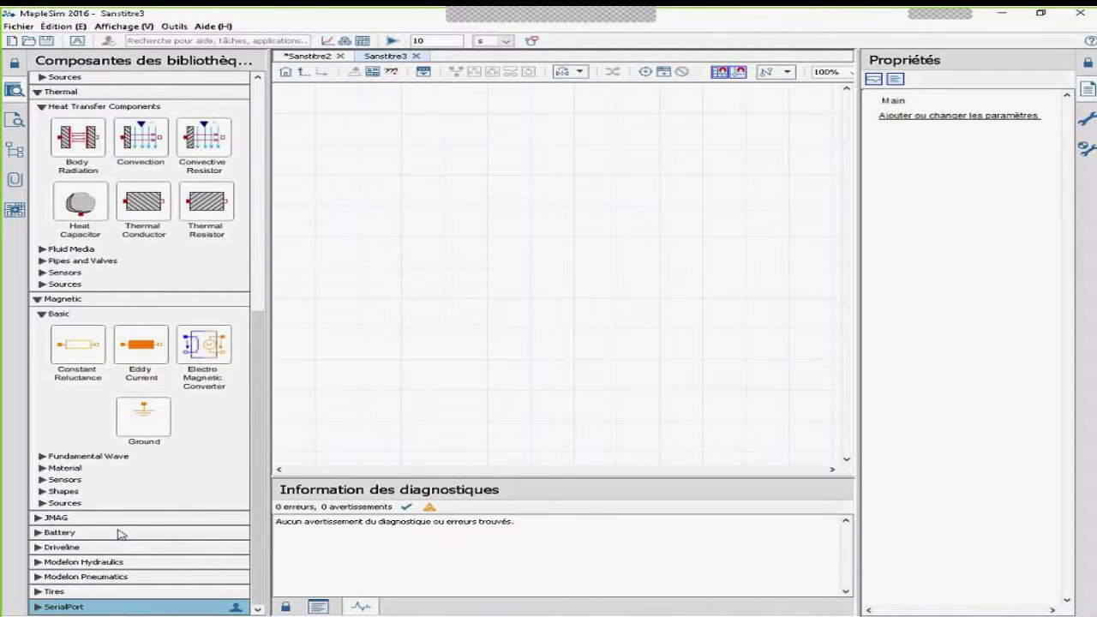
click(40, 533)
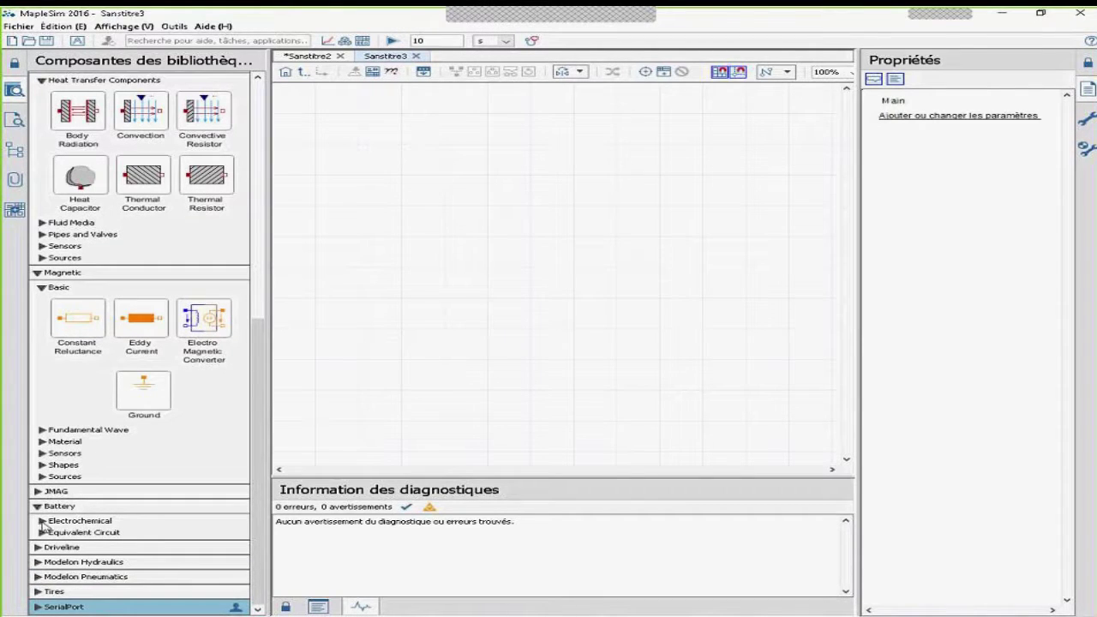
click(42, 521)
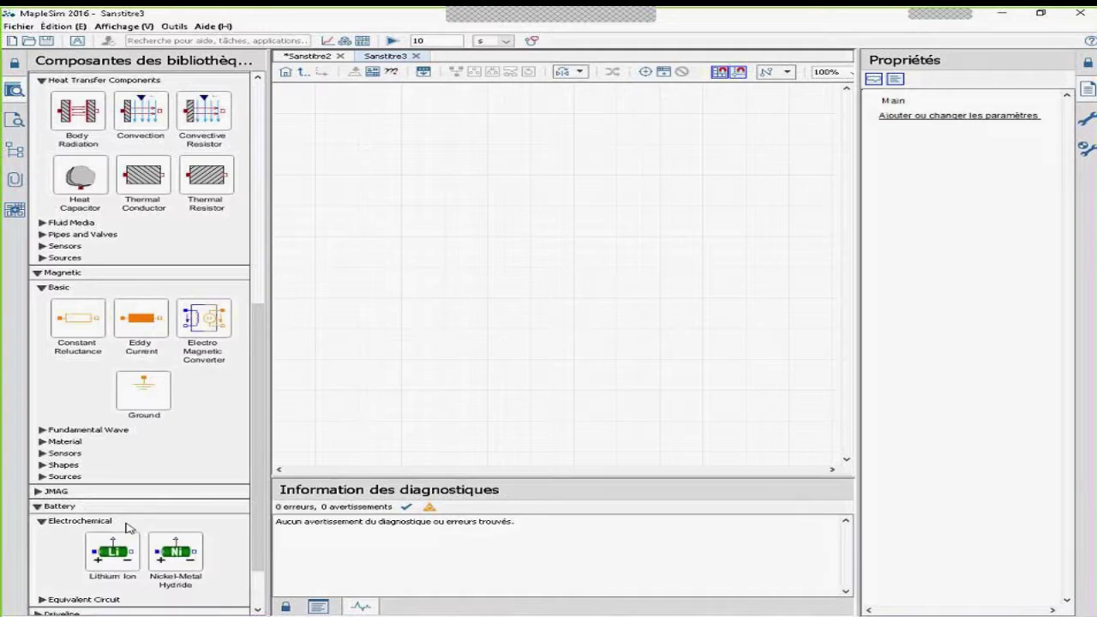
scroll(129, 528, down, 3)
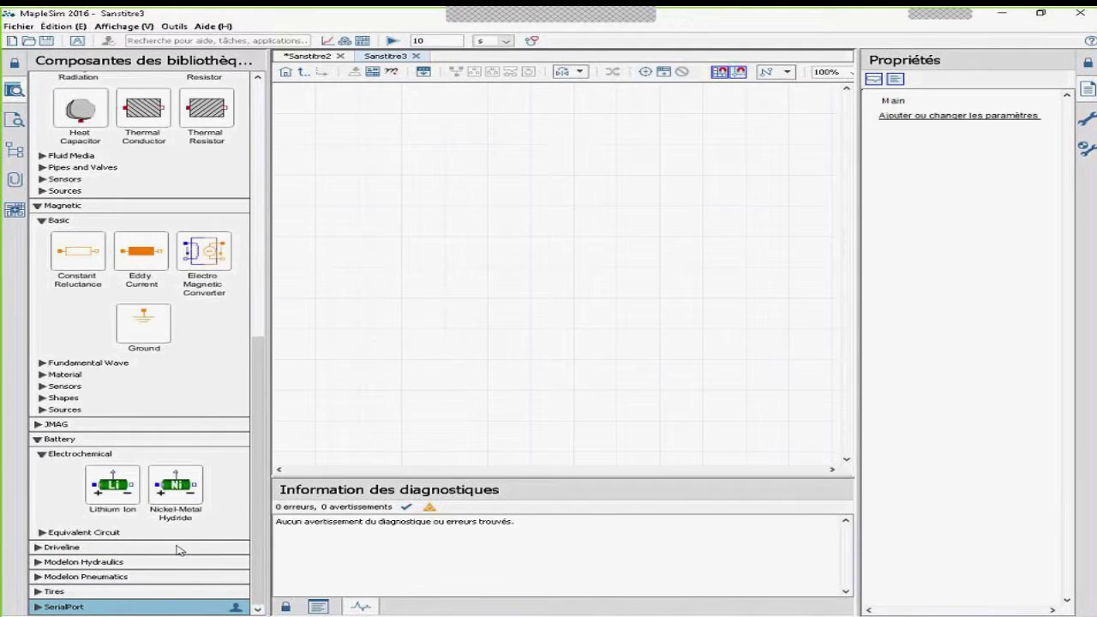
Examine the Driveline library's categories and its Basic Gear Sets under Simple Gear Sets.
click(39, 548)
scroll(160, 550, down, 1)
scroll(160, 550, down, 3)
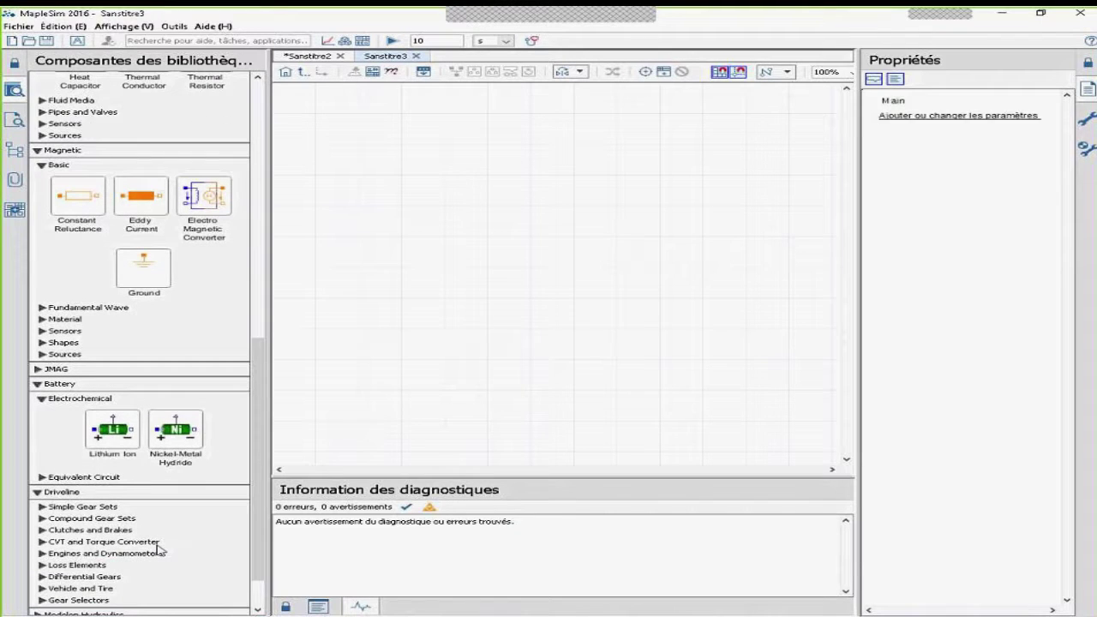
click(41, 454)
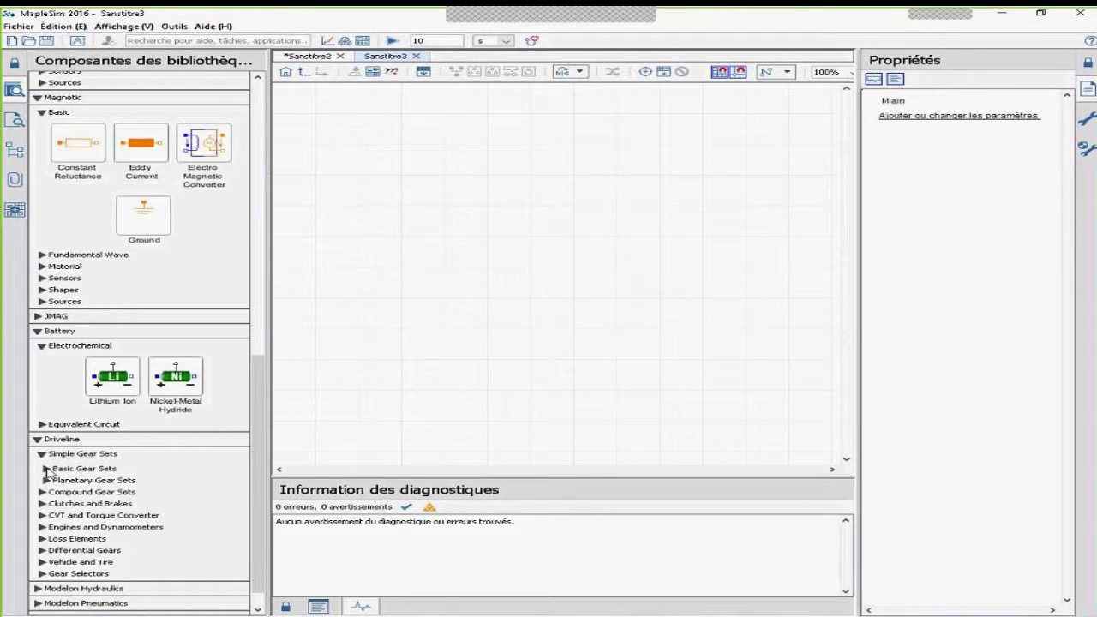
click(47, 469)
scroll(116, 510, down, 2)
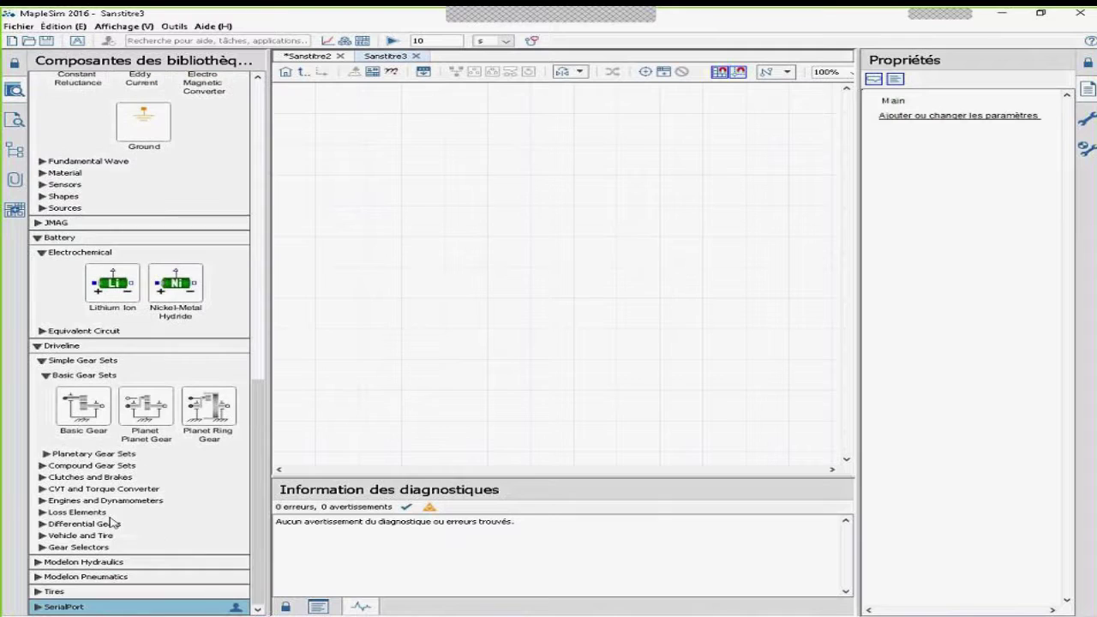
Examine the Modelon Hydraulics library's categories and its Cylinders components.
click(38, 563)
scroll(79, 564, down, 1)
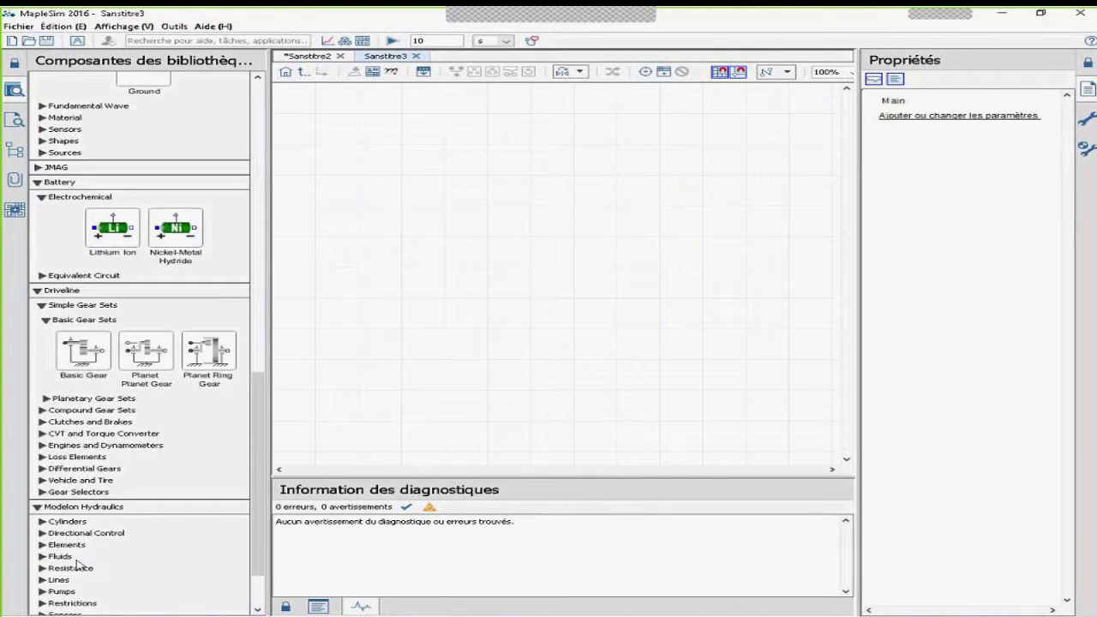
scroll(77, 564, down, 3)
click(41, 445)
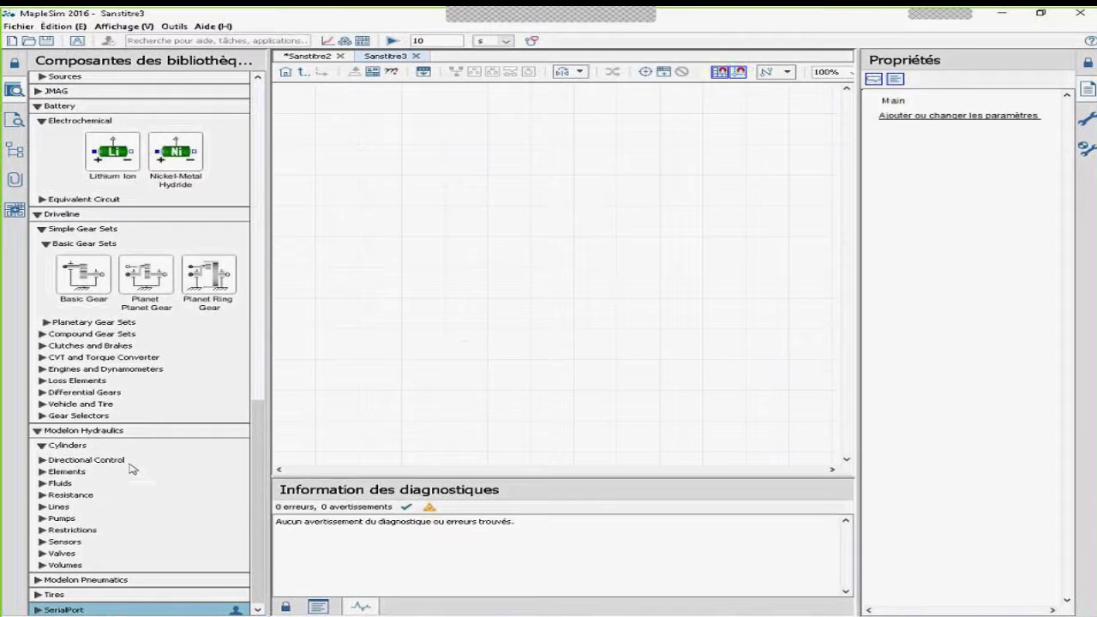
scroll(141, 472, down, 1)
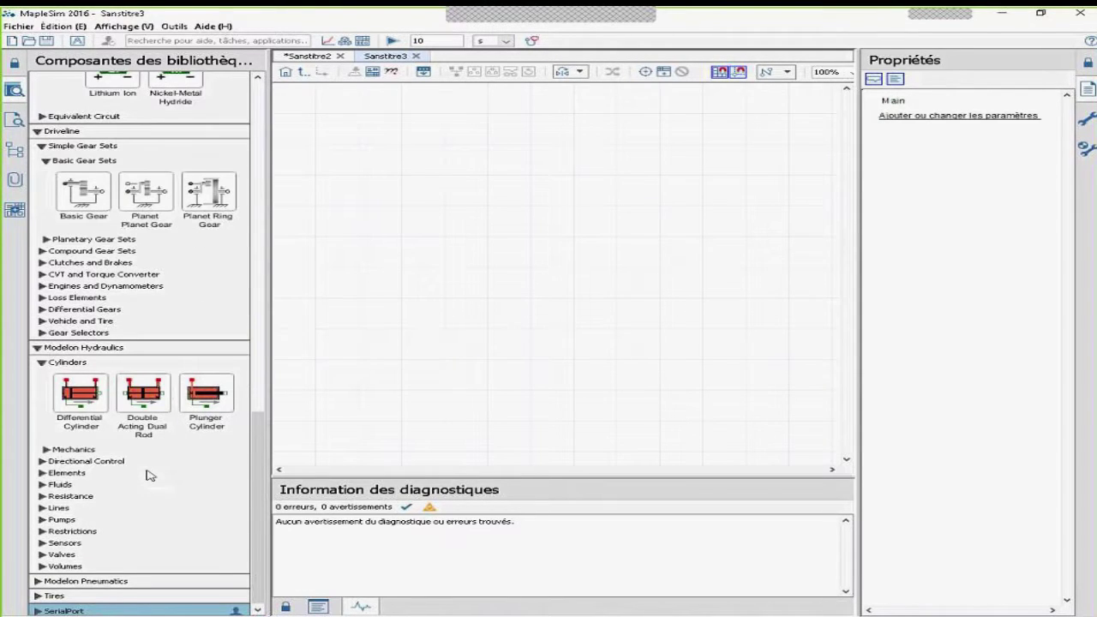
Examine the Modelon Pneumatics library's Environment component and its component categories.
scroll(147, 474, down, 1)
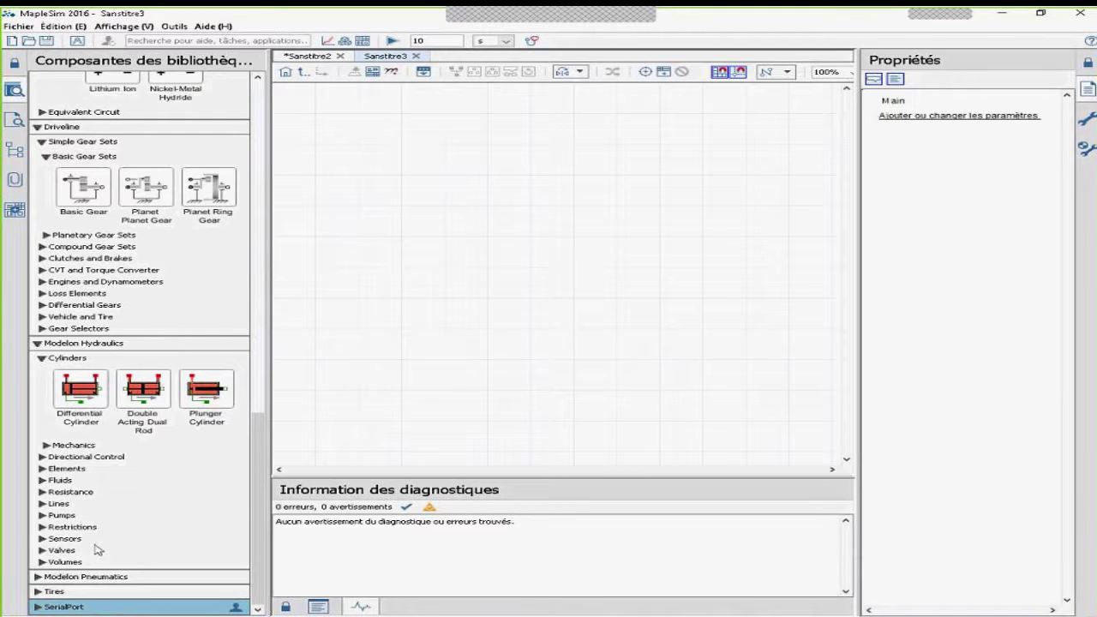
click(38, 577)
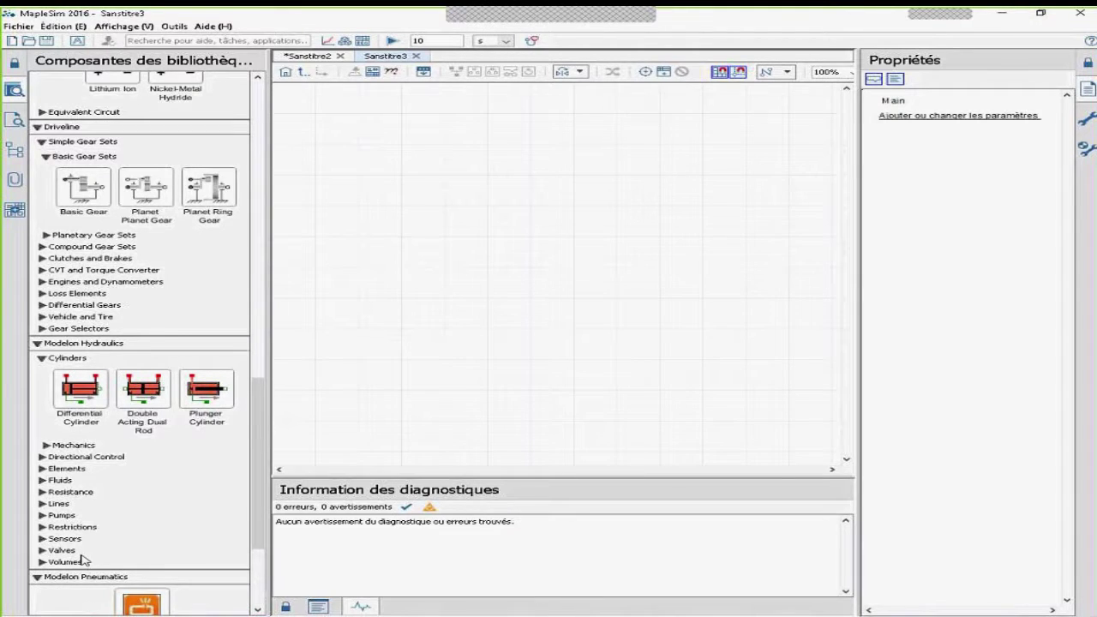
scroll(84, 560, down, 5)
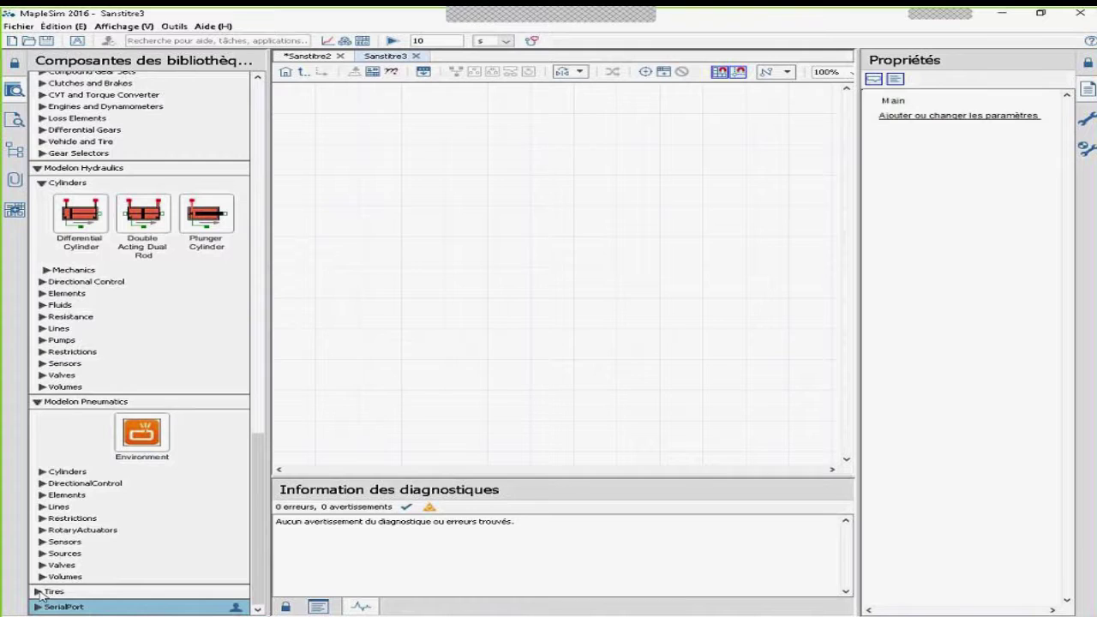
Examine the Tires library's Tire Bodies and Tire Forces and Moments components.
click(38, 592)
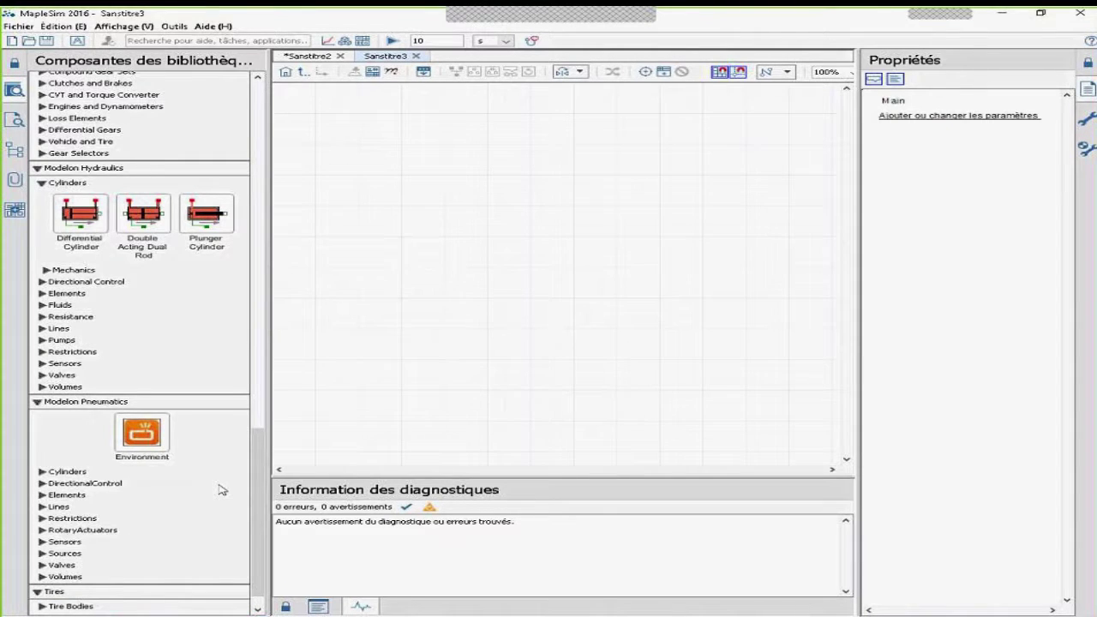
scroll(221, 489, down, 1)
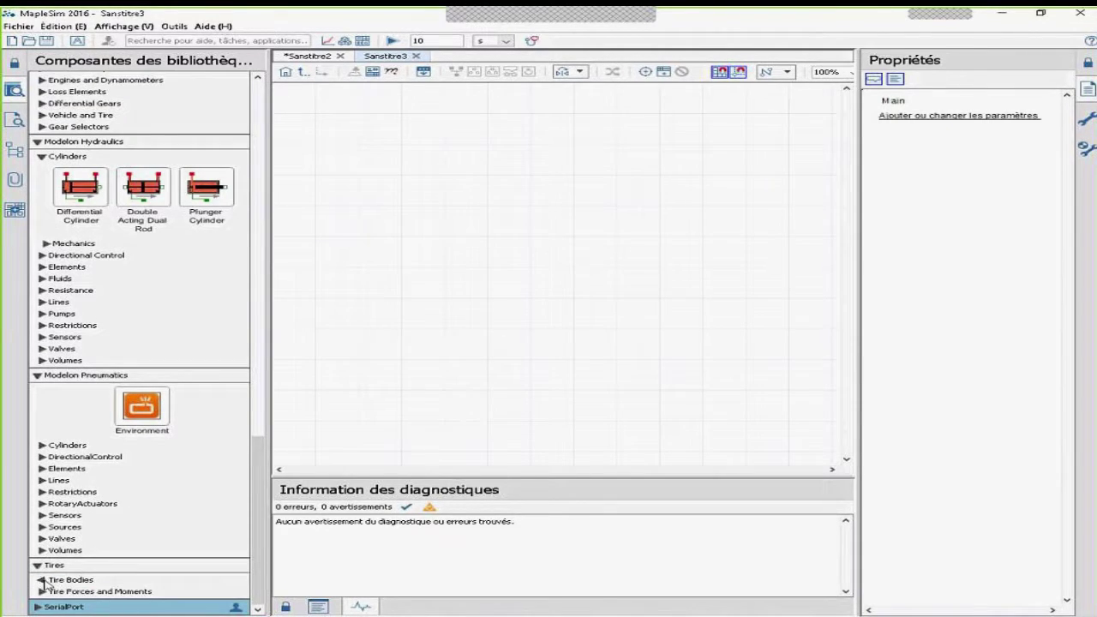
click(41, 580)
scroll(77, 583, down, 2)
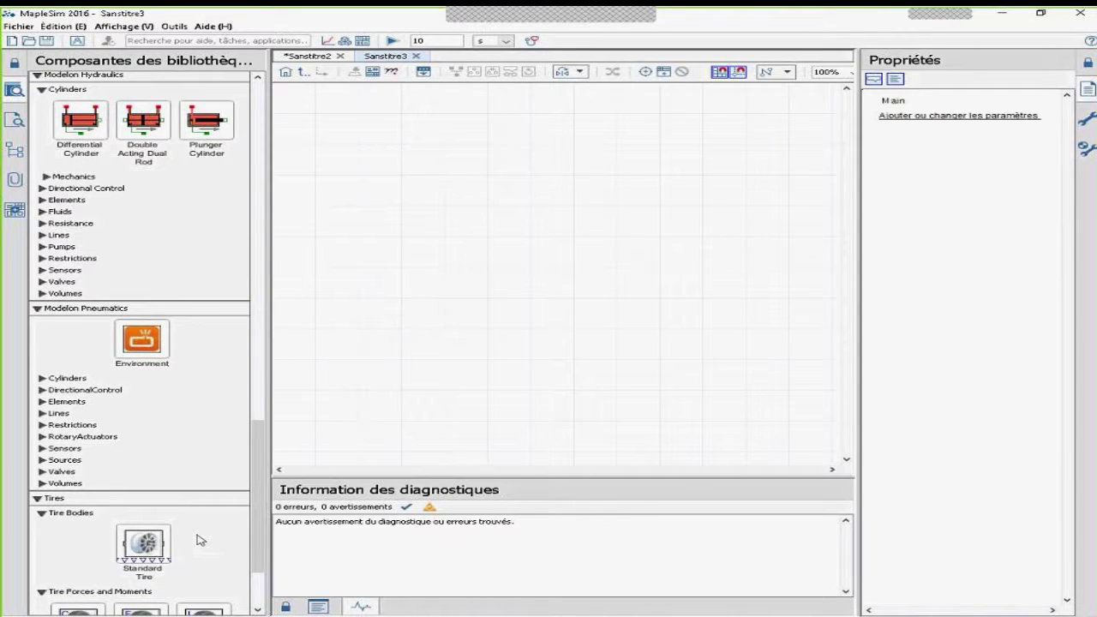
scroll(200, 540, down, 2)
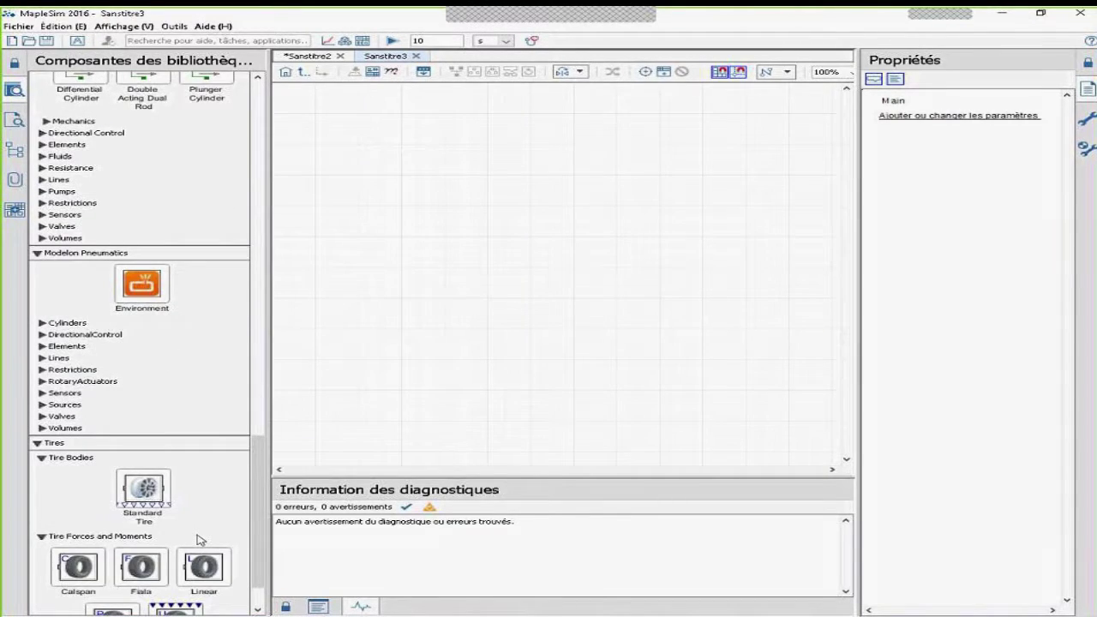
scroll(199, 540, down, 2)
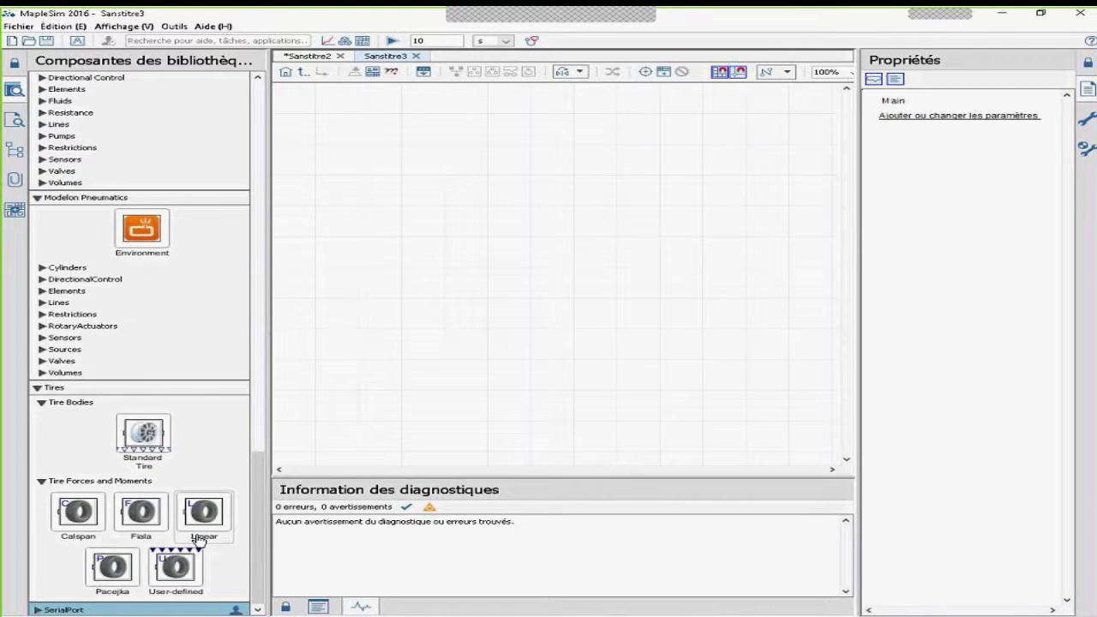
scroll(197, 539, down, 1)
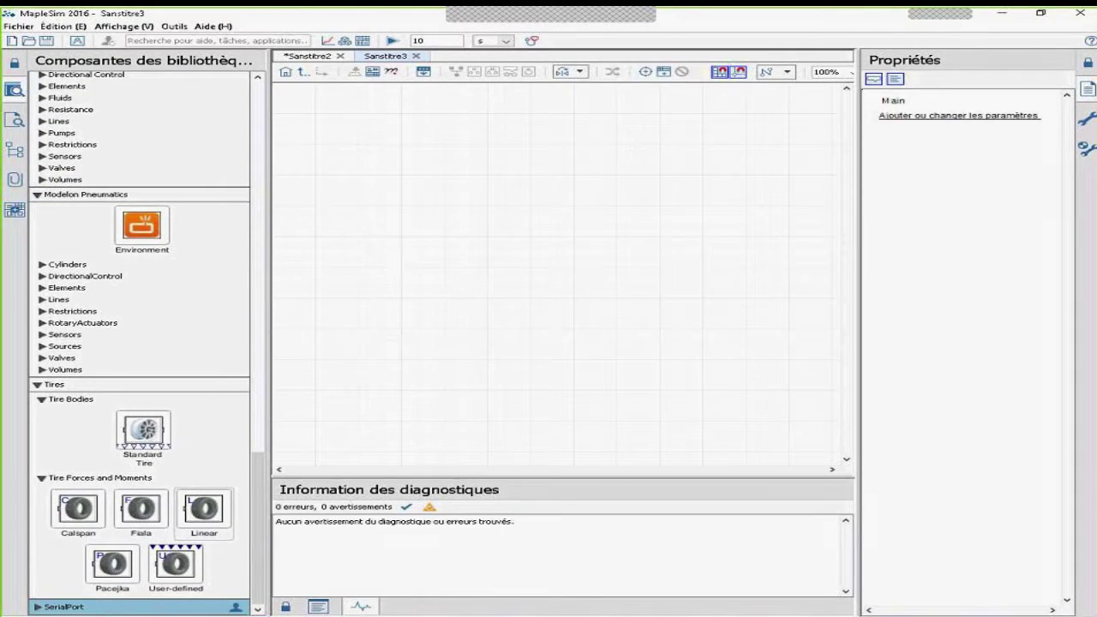
Collapse the expanded libraries from Tires back up to Hydraulics, leaving only the Electrical library open.
click(37, 385)
click(37, 382)
click(37, 348)
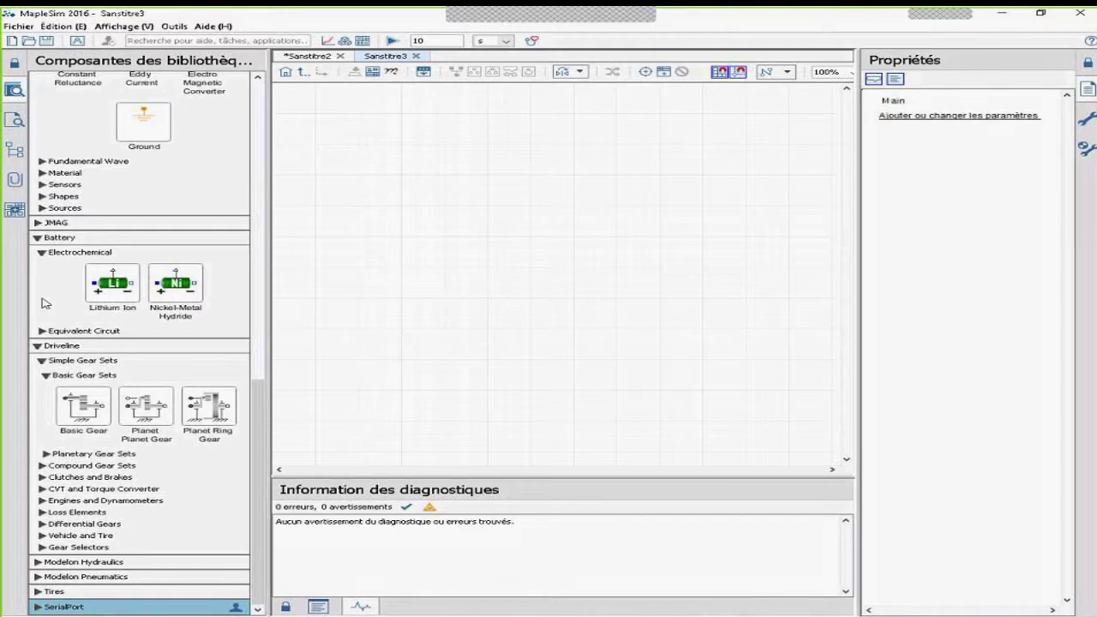
click(37, 346)
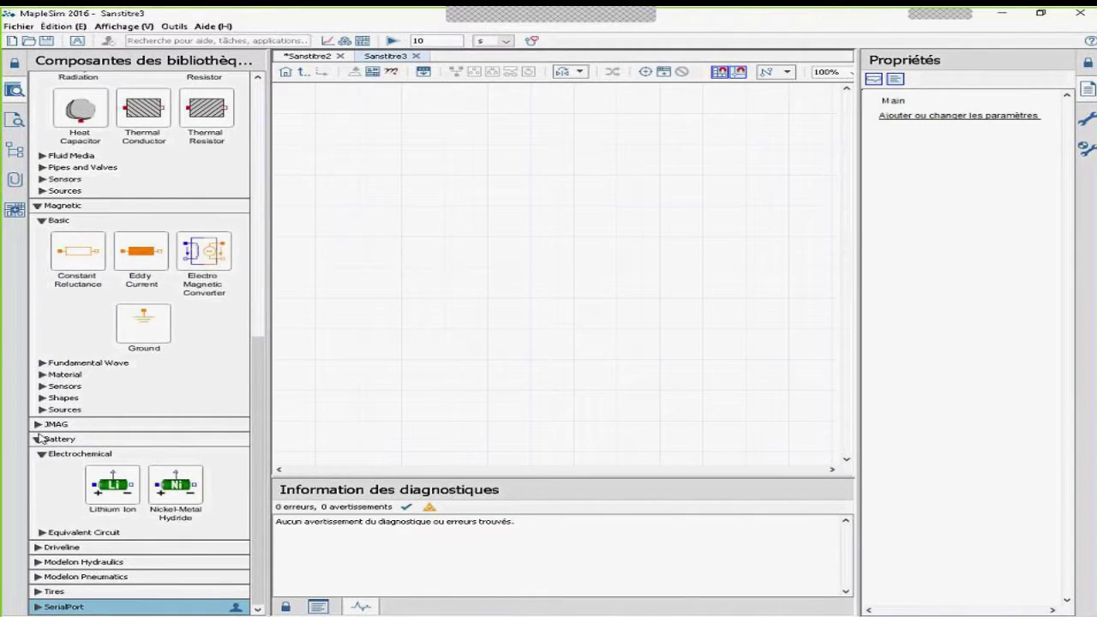
click(37, 439)
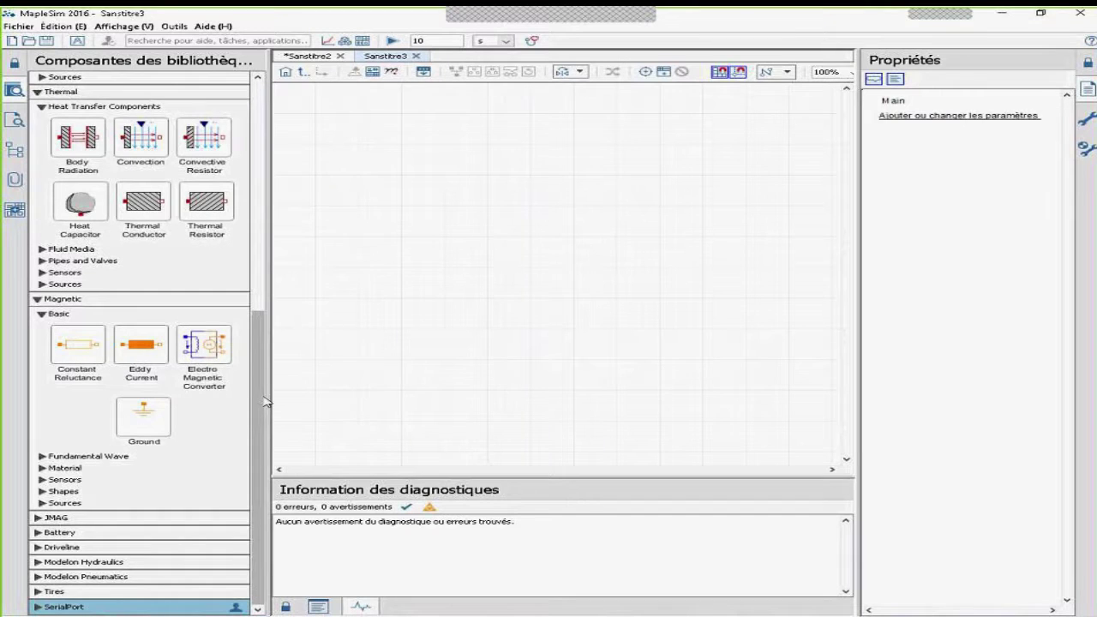
scroll(261, 393, up, 4)
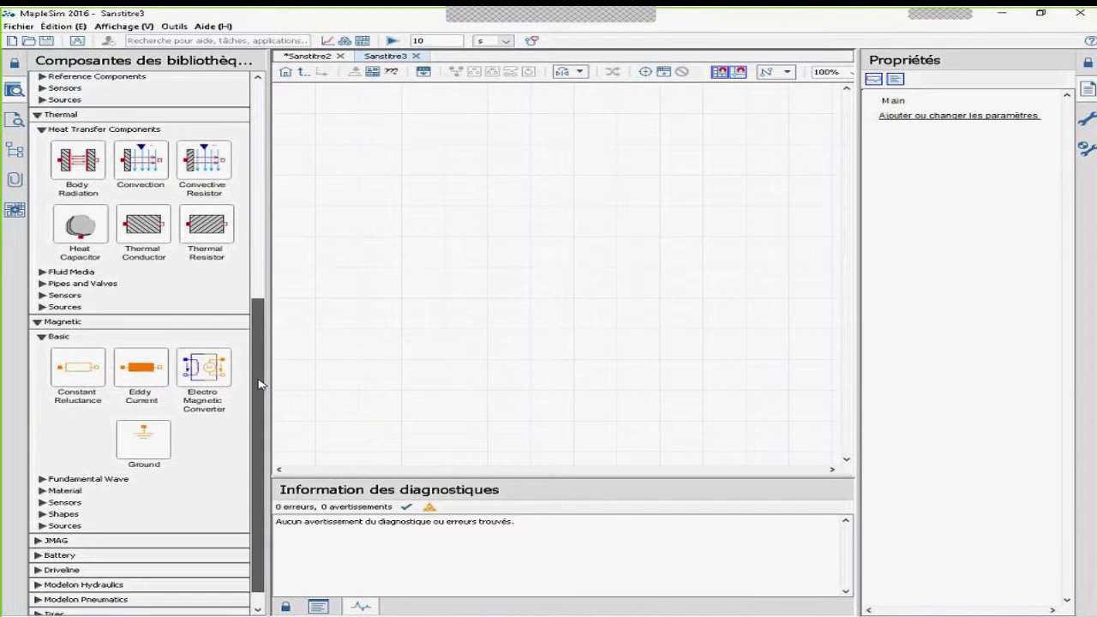
click(39, 370)
click(38, 292)
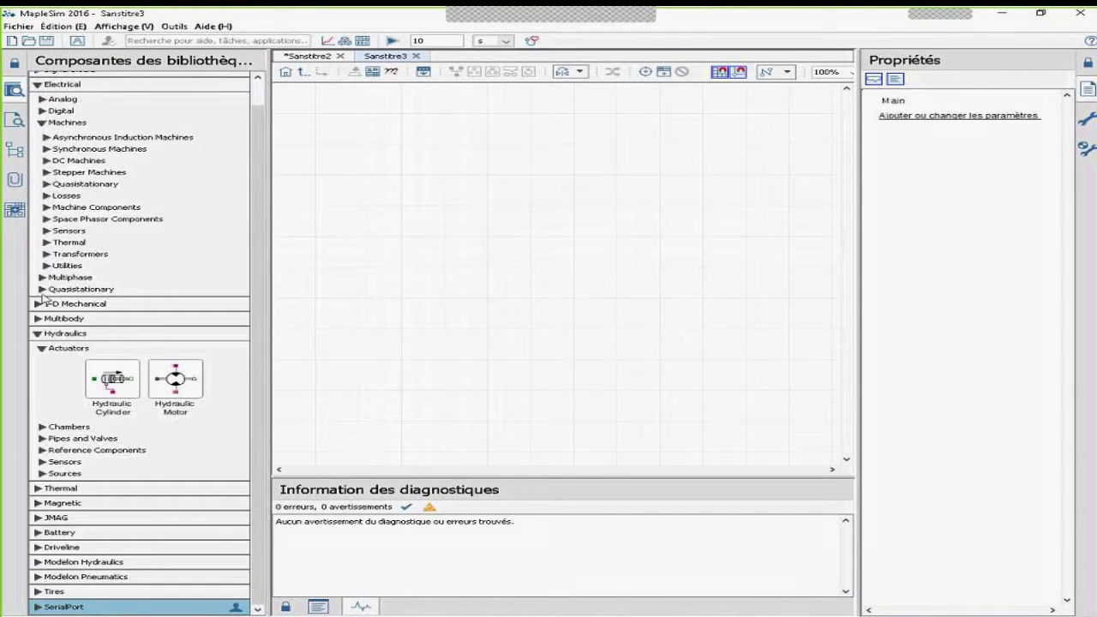
click(37, 334)
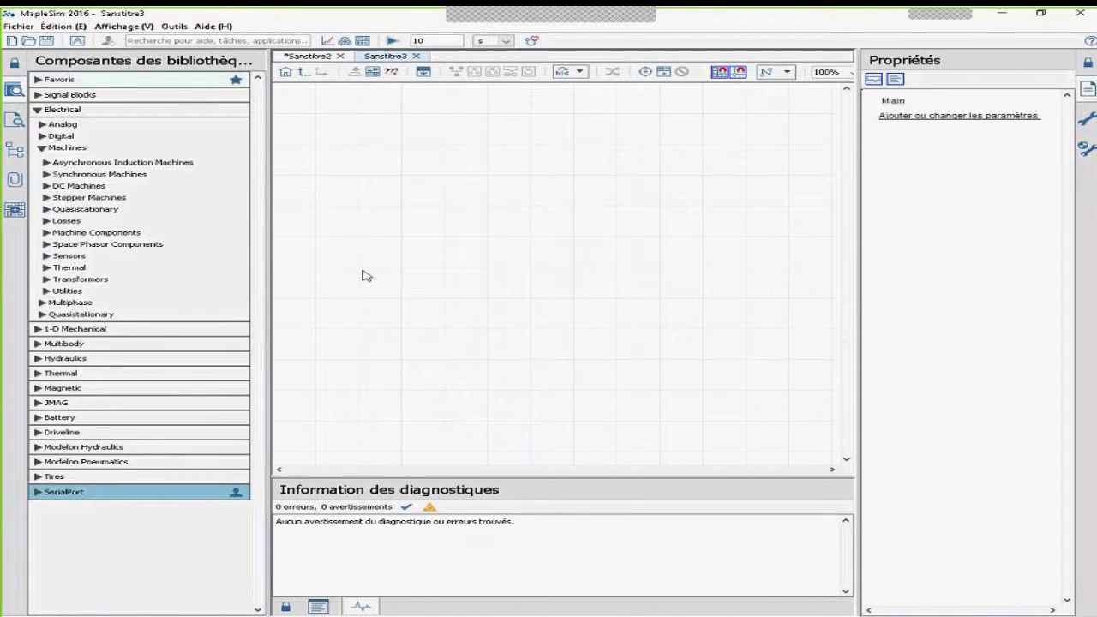
Collapse the Electrical library's Machines category and show the Common components of its Analog category.
click(42, 148)
click(42, 124)
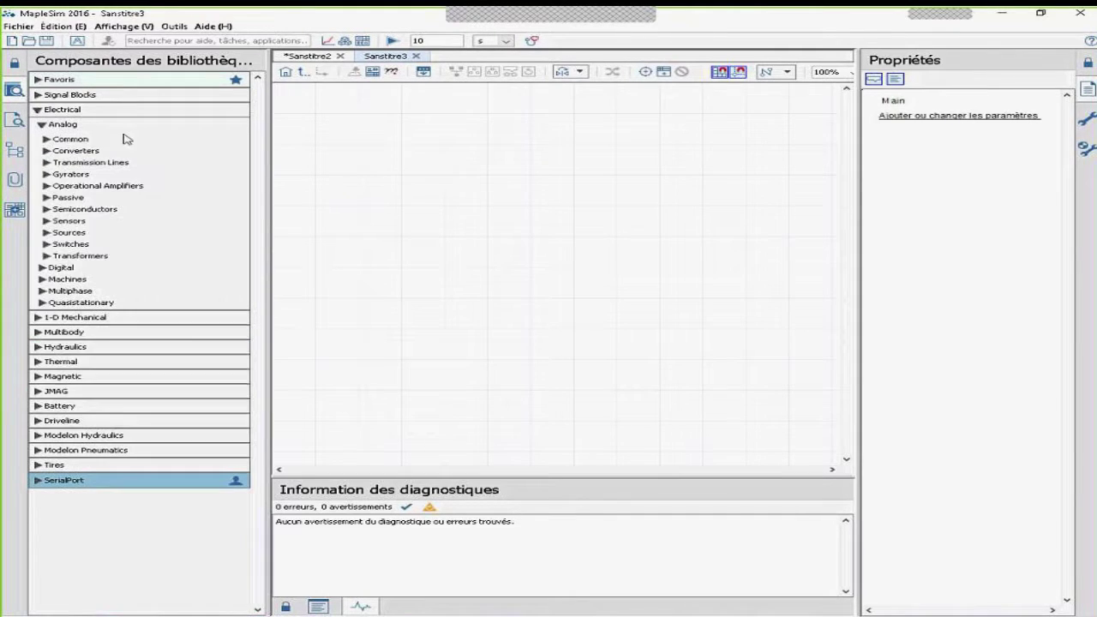
click(47, 140)
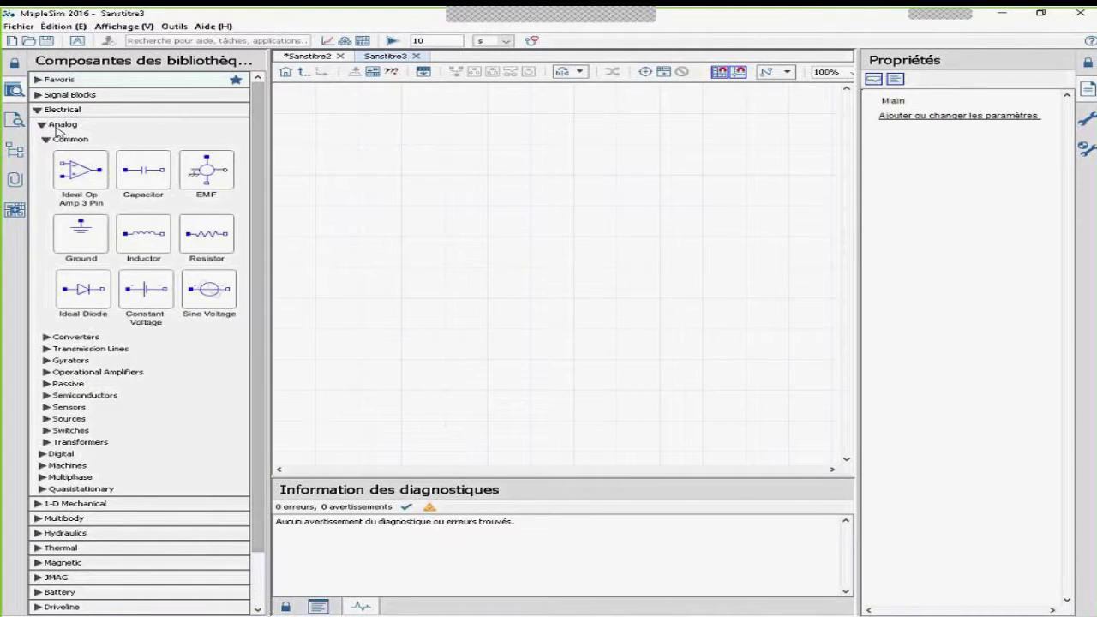
Examine the DC Machines components in the Electrical library, and return to the Analog Common components.
click(42, 466)
click(48, 504)
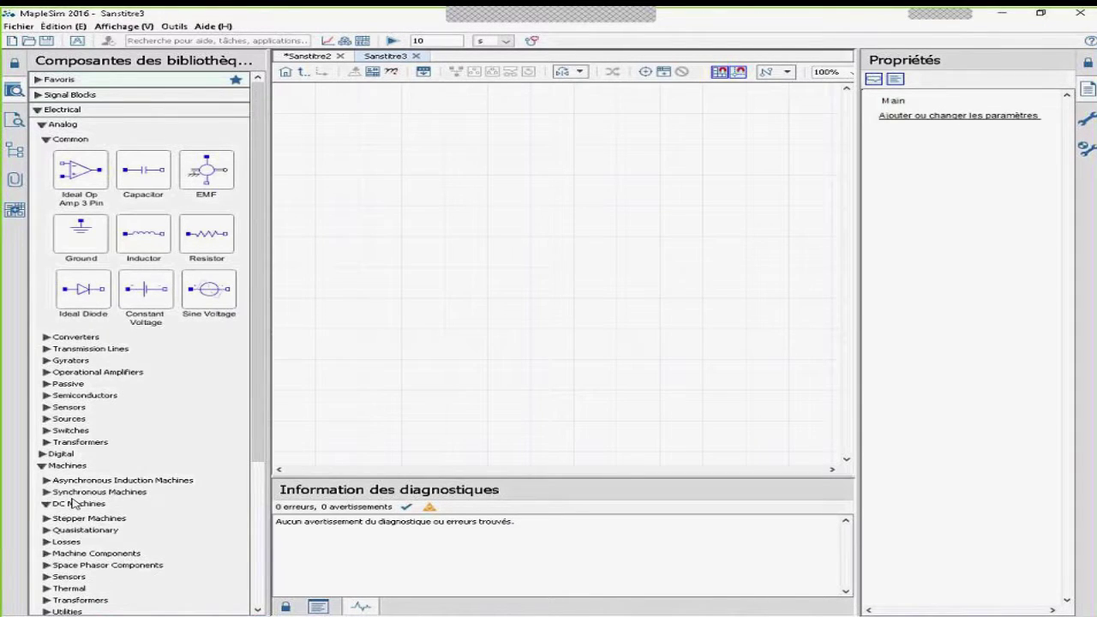
scroll(137, 489, down, 2)
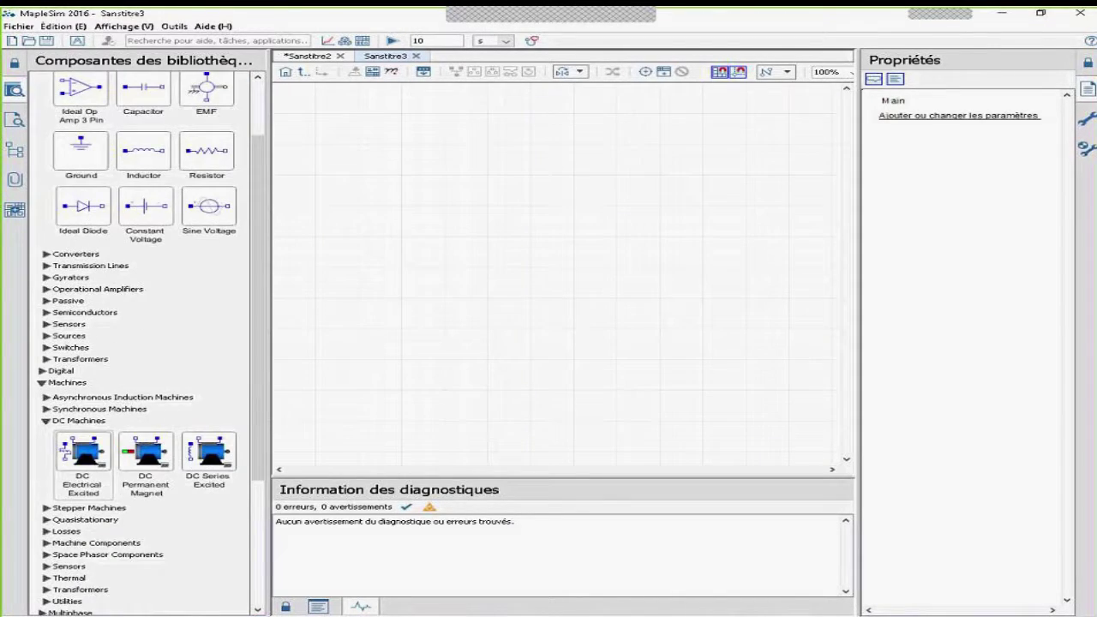
click(41, 406)
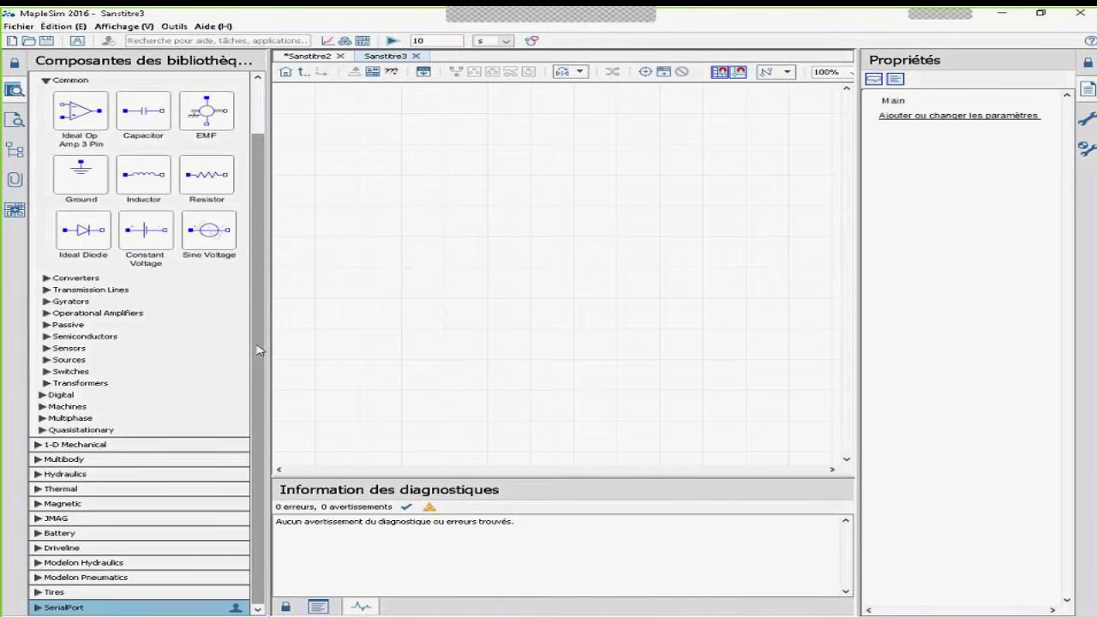
scroll(259, 345, up, 1)
scroll(259, 344, up, 3)
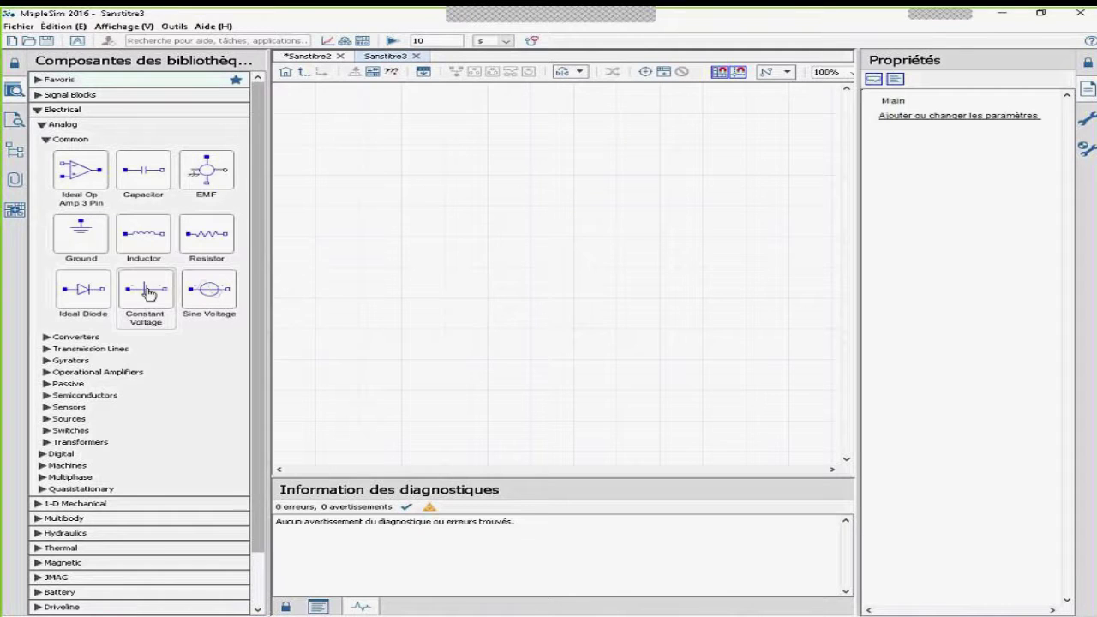
Add a Constant Voltage source to the empty model and rotate it to a vertical orientation.
drag(146, 293, 358, 215)
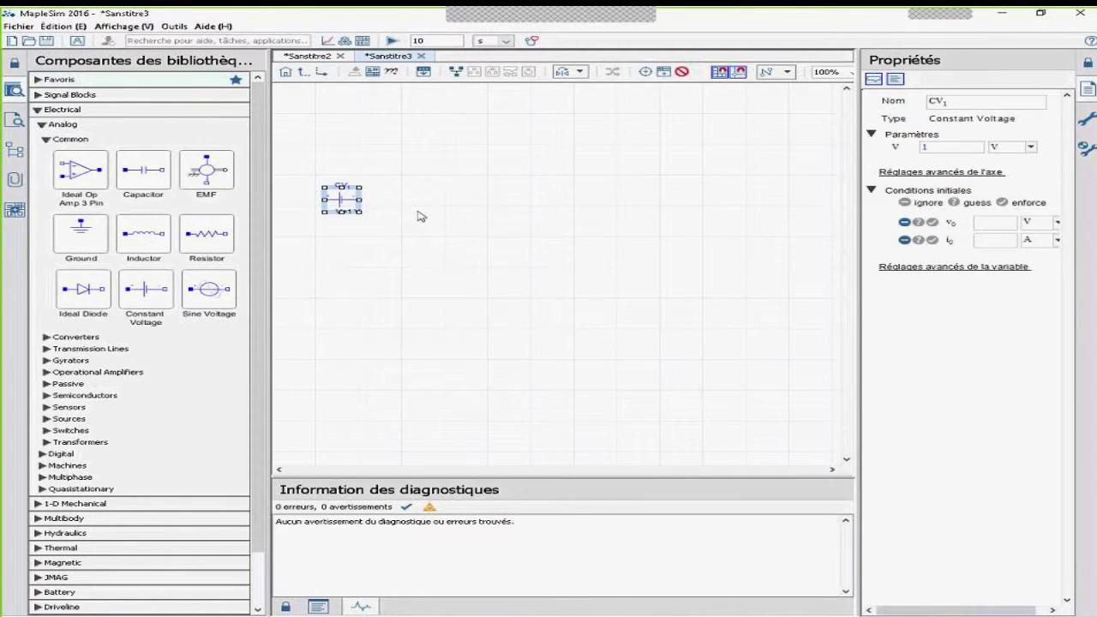
key(ctrl+r)
click(403, 264)
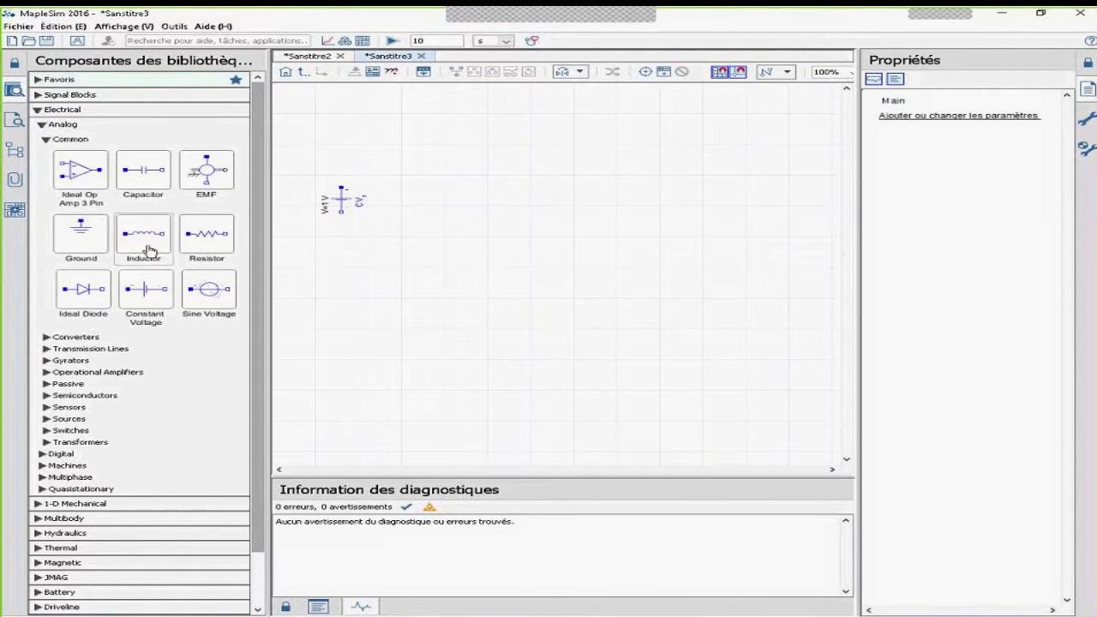
Add a Resistor and an Inductor in a row above the voltage source, an EMF to their lower right, and a Ground below the source.
drag(206, 233, 384, 168)
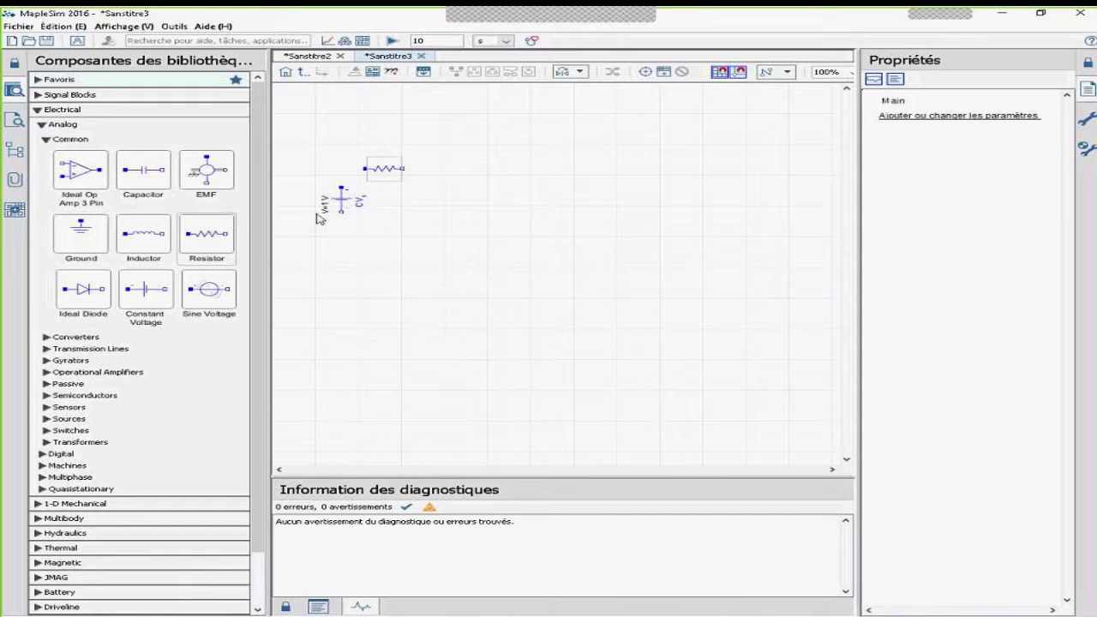
drag(143, 233, 452, 168)
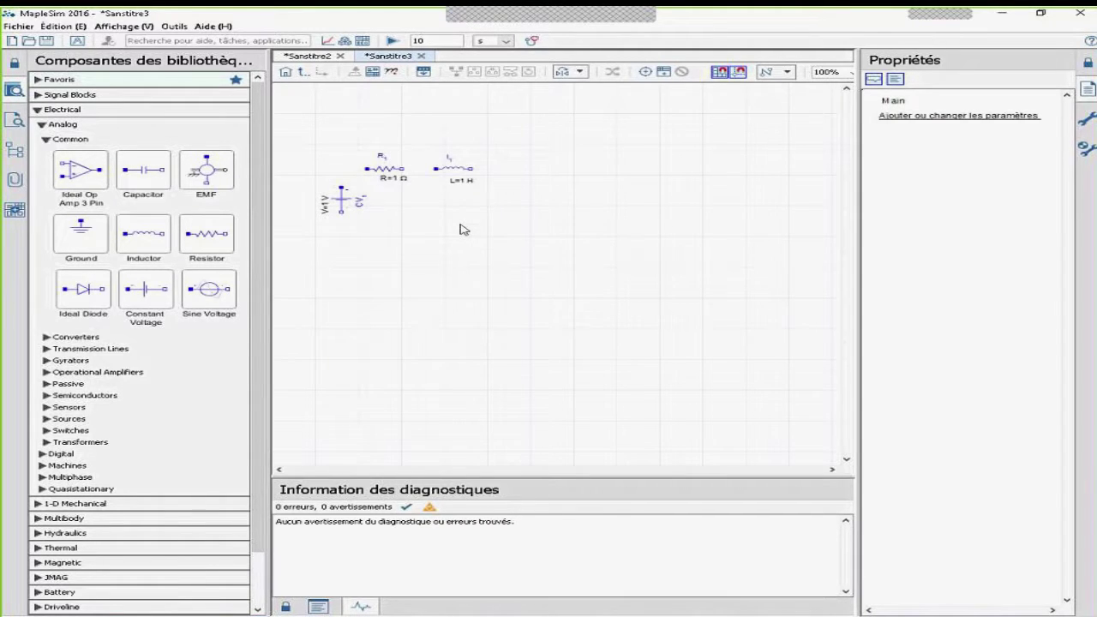
drag(214, 176, 517, 208)
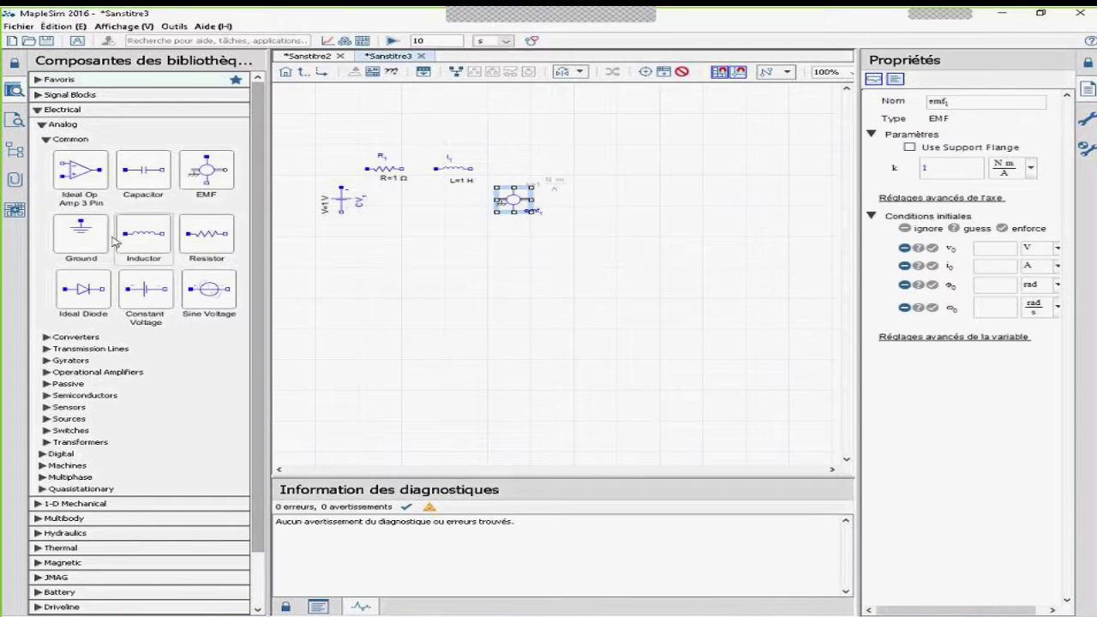
drag(81, 233, 347, 259)
click(432, 255)
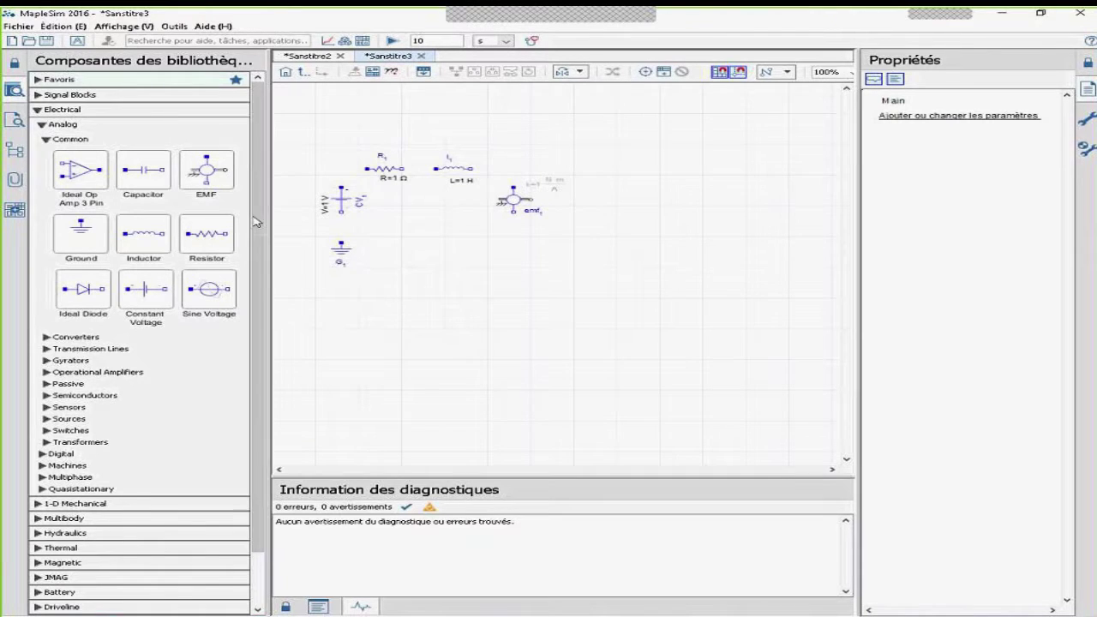
Add the 1-D rotational Inertia and Ideal Gear in a row to the right of the EMF, and a Damper above and right of the gear.
scroll(171, 343, down, 2)
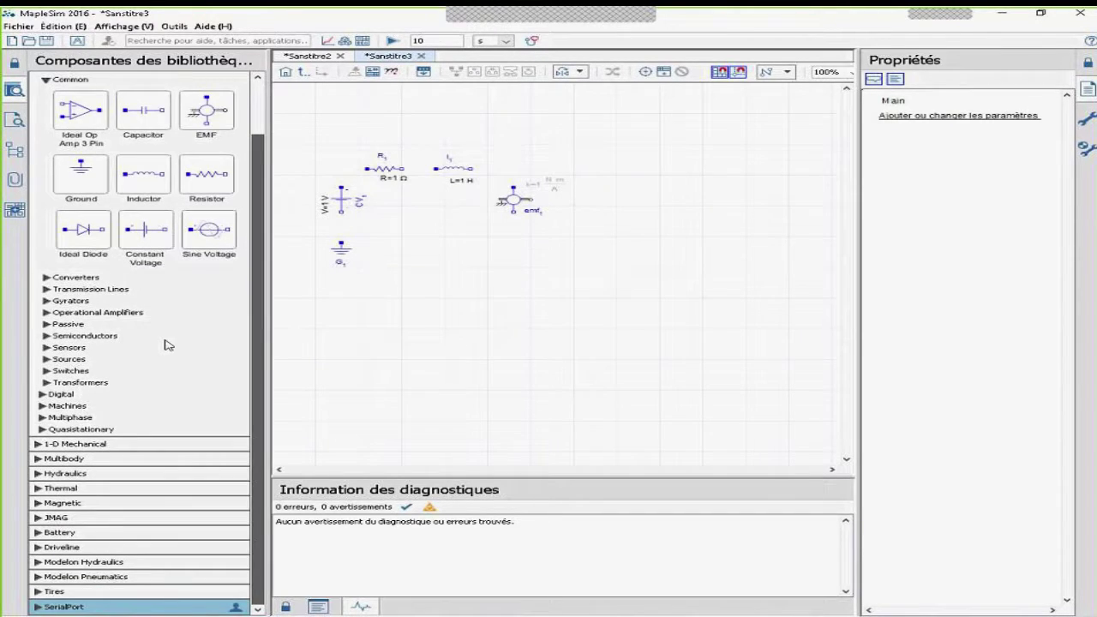
click(36, 445)
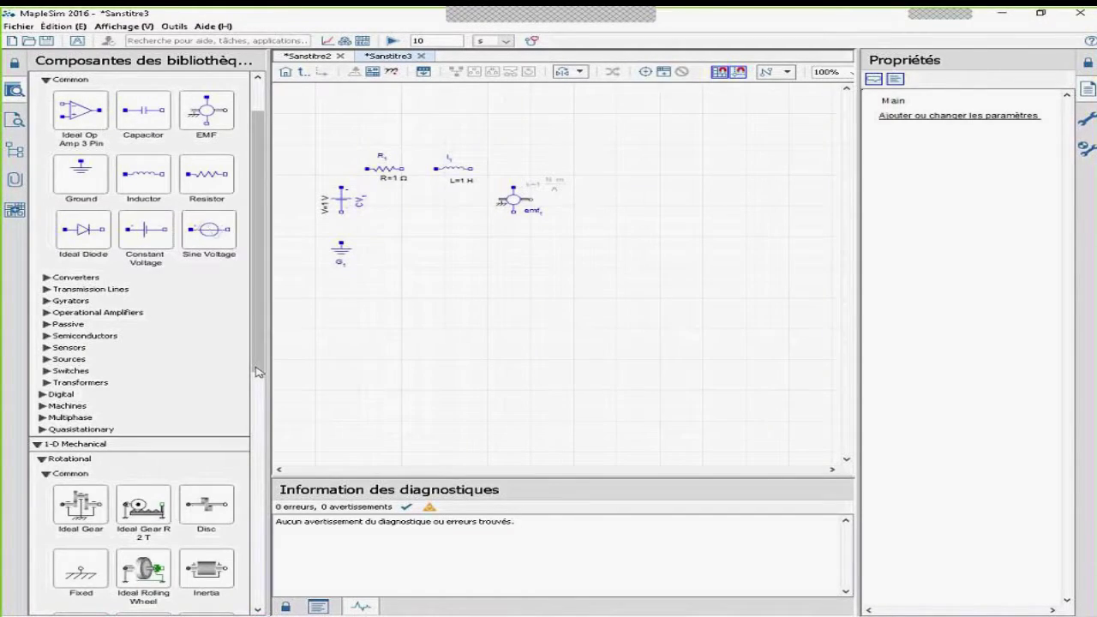
scroll(240, 361, down, 6)
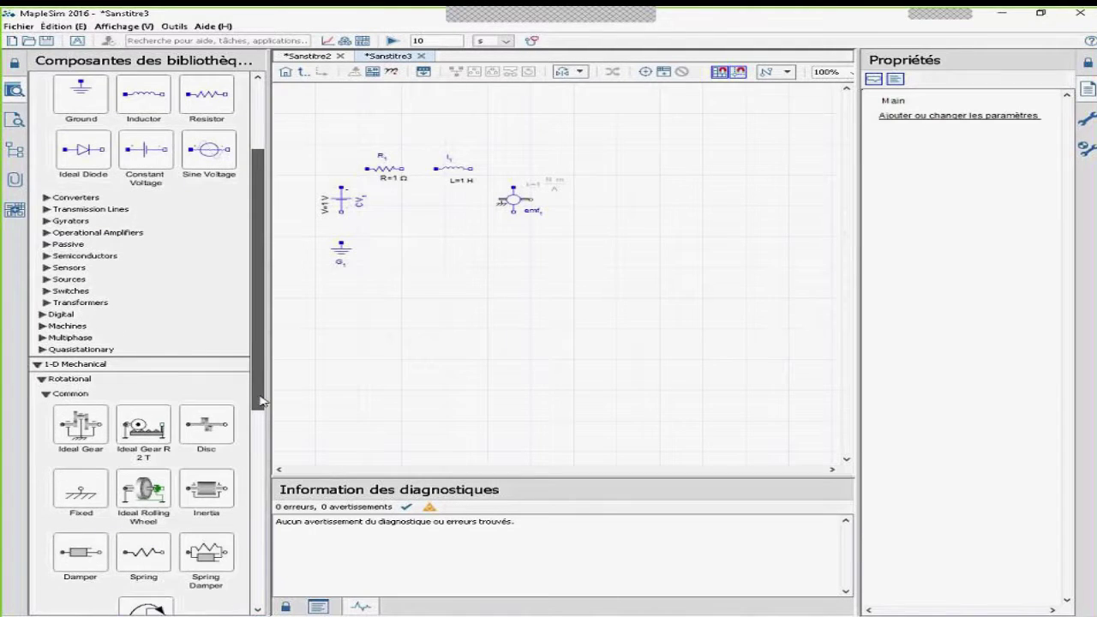
drag(206, 331, 600, 200)
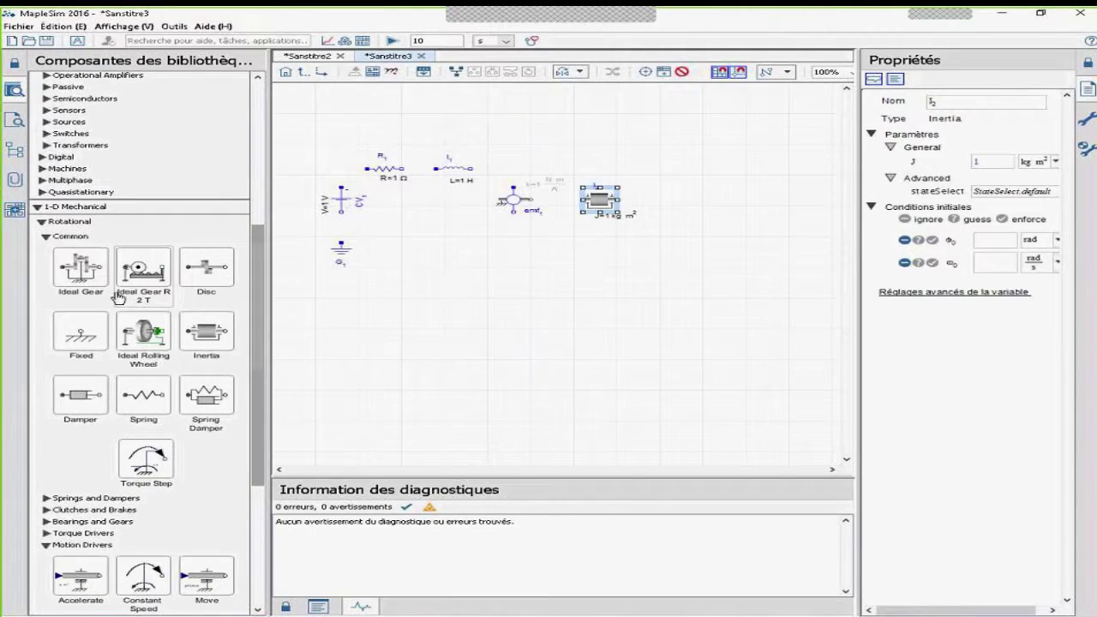
drag(81, 268, 690, 206)
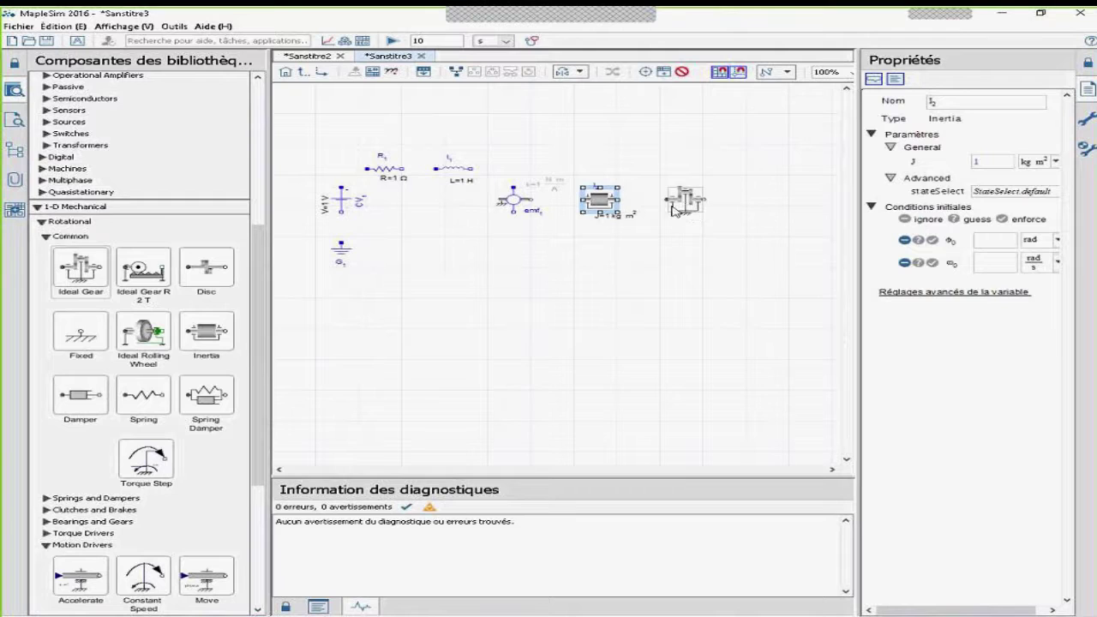
drag(80, 395, 757, 164)
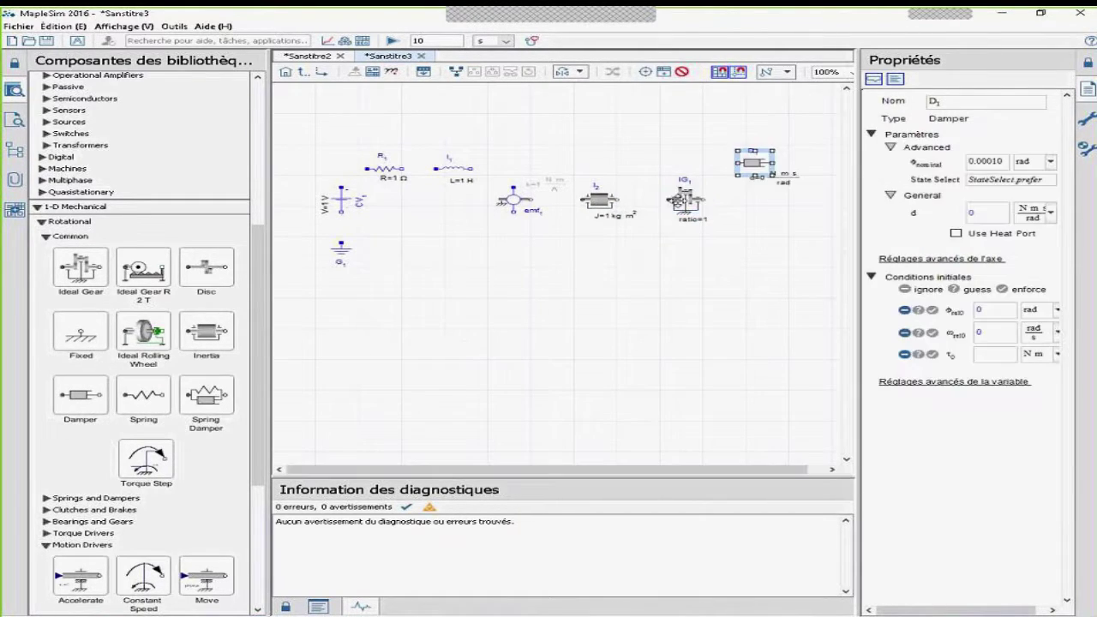
Shift the Ideal Gear and Damper slightly toward the Inertia, and add a rotational Fixed component below and right of the Damper.
drag(686, 199, 669, 199)
drag(751, 163, 744, 155)
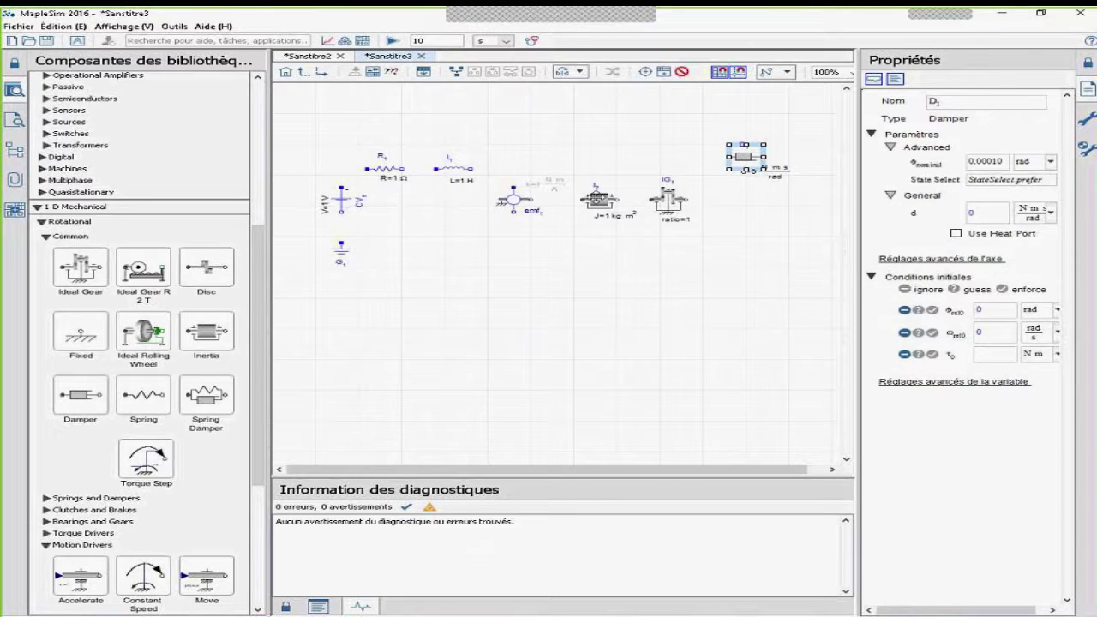
drag(81, 334, 814, 193)
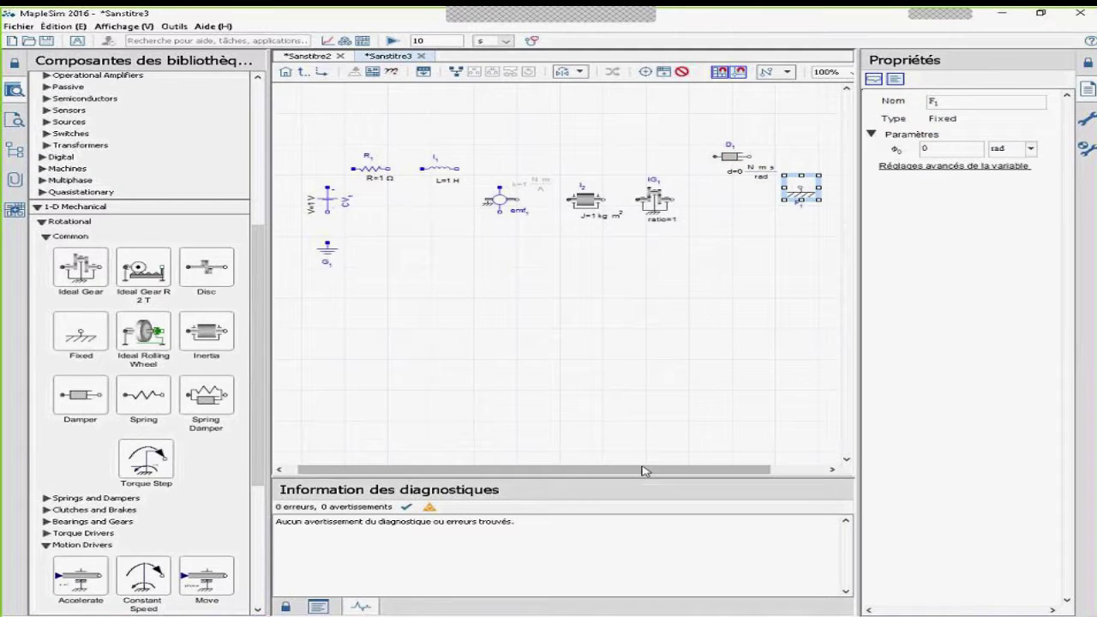
drag(645, 471, 672, 472)
click(763, 196)
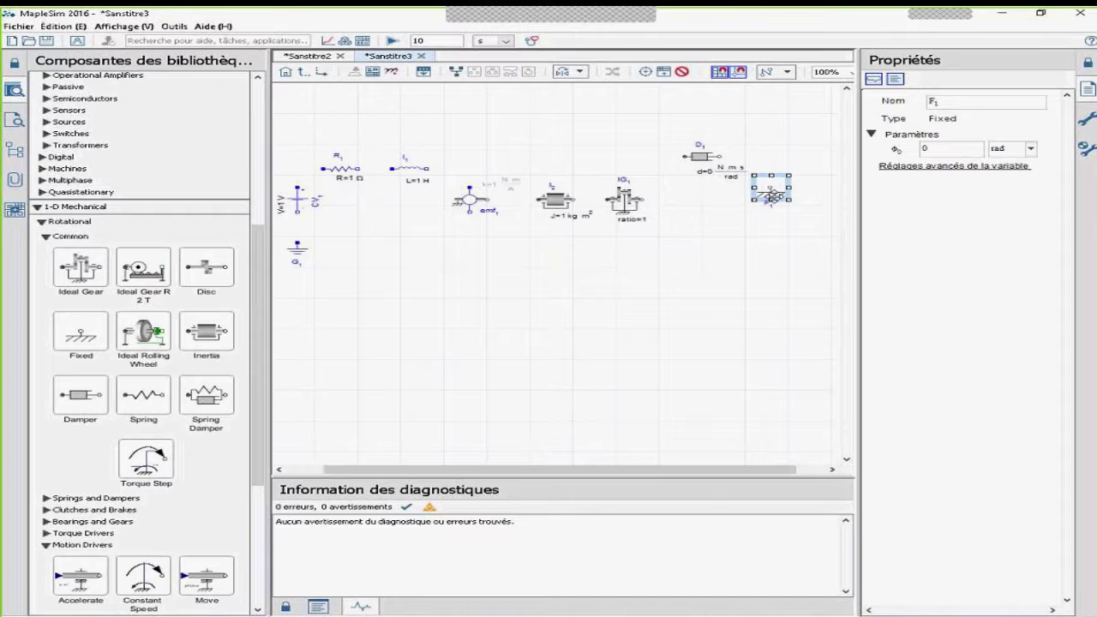
drag(682, 475, 644, 471)
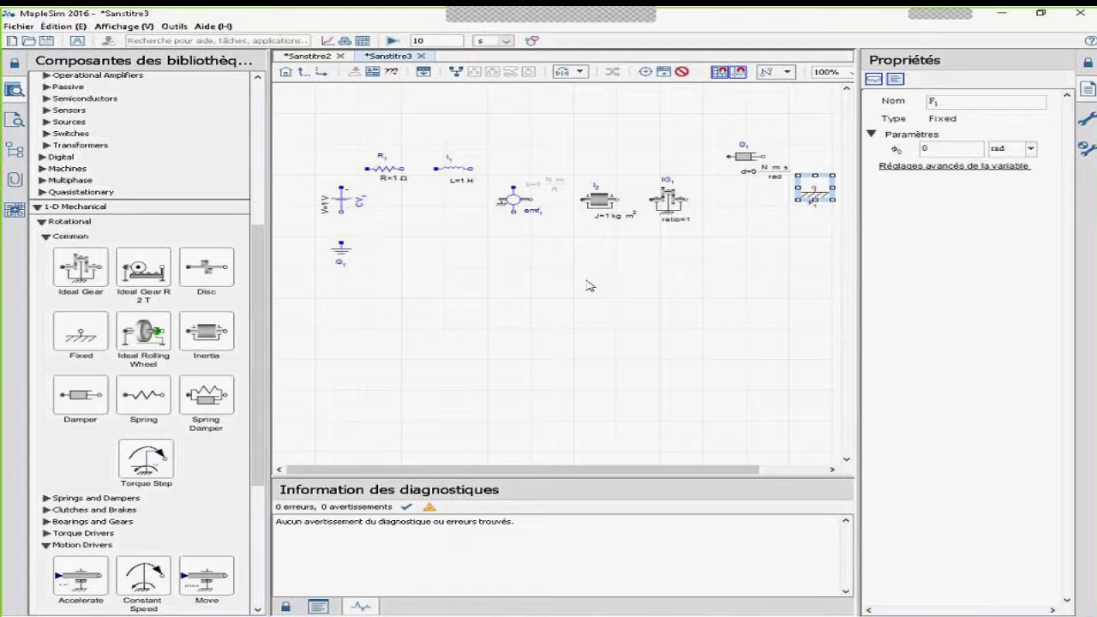
click(590, 285)
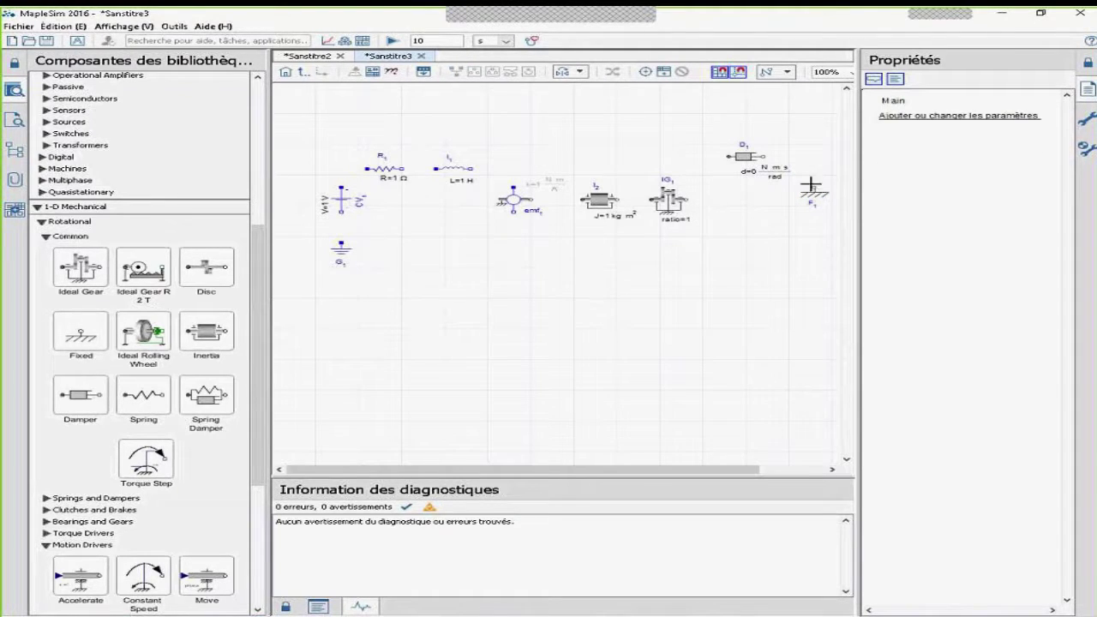
Try to connect the Inductor's free terminal directly to the Inertia's flange, and undo it.
click(474, 168)
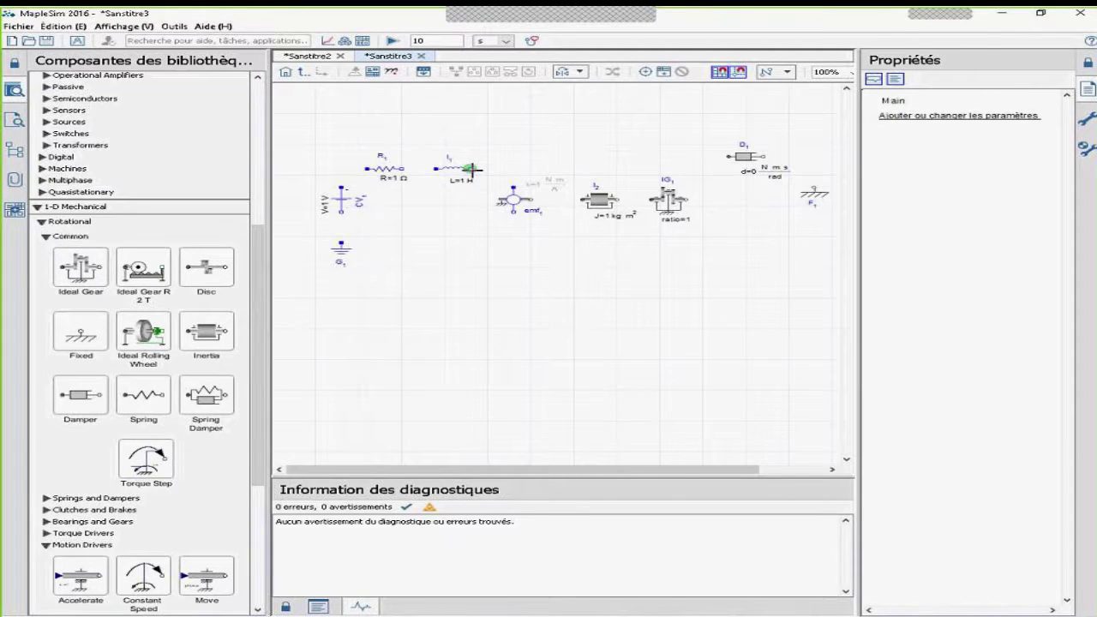
click(585, 199)
key(ctrl+z)
Wire the voltage source's upper terminal through the Resistor and Inductor in series to the EMF's upper terminal.
click(341, 187)
click(365, 169)
click(405, 169)
click(437, 169)
click(473, 169)
click(513, 187)
Close the electrical circuit by connecting the EMF's lower terminal to the Ground and the Ground to the voltage source's lower terminal.
click(512, 209)
click(342, 240)
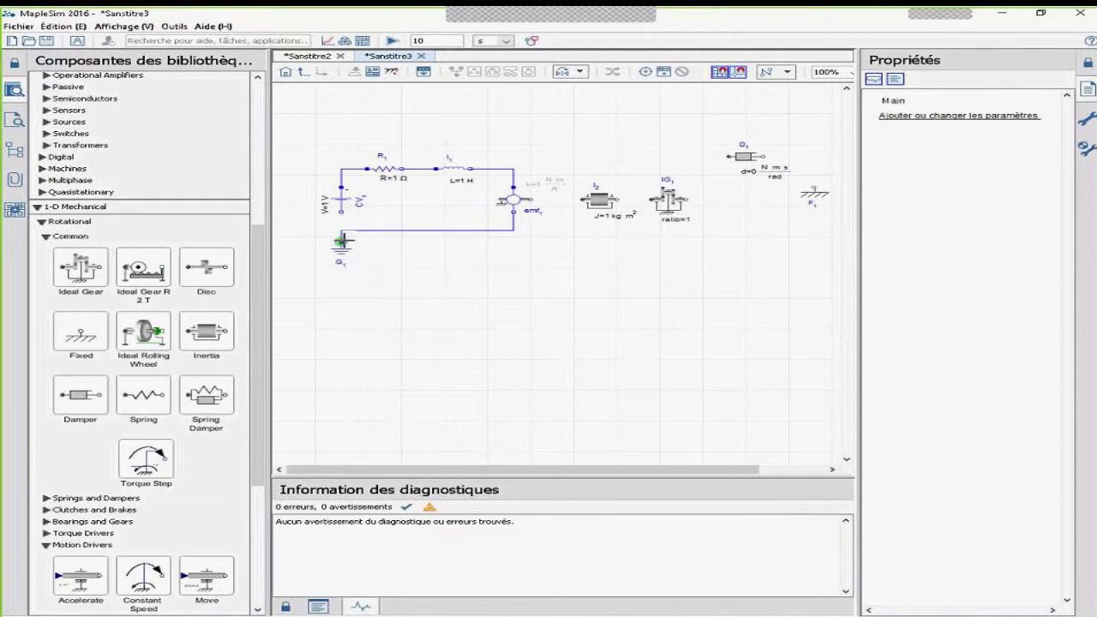
click(342, 242)
click(342, 213)
Connect the EMF's rotational flange in series to the Inertia, the Ideal Gear, the Damper and the Fixed component.
click(512, 200)
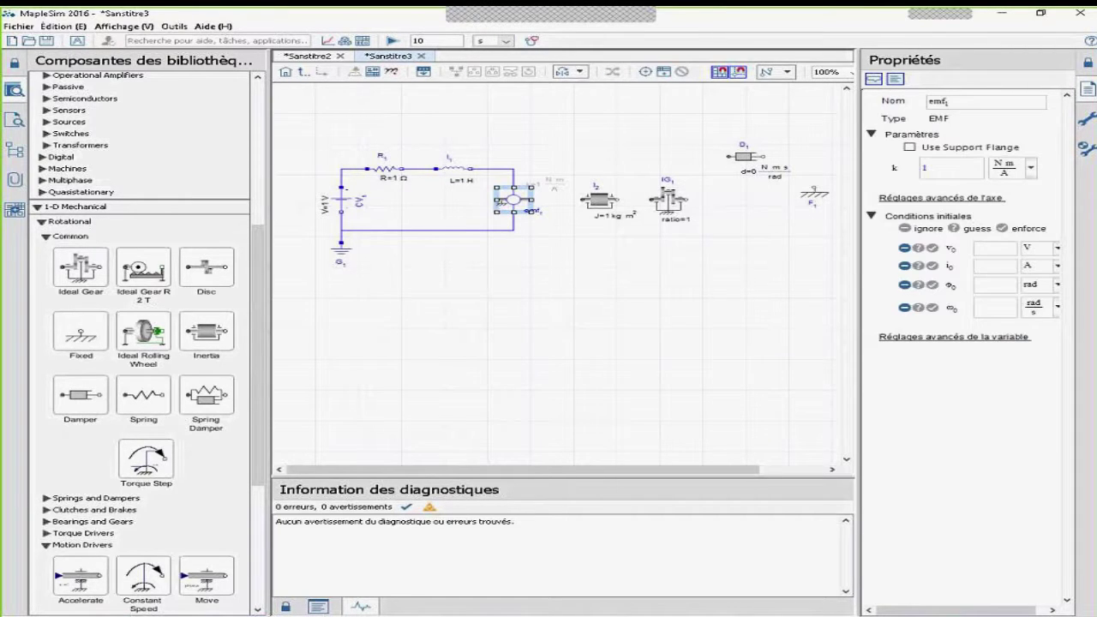
click(536, 243)
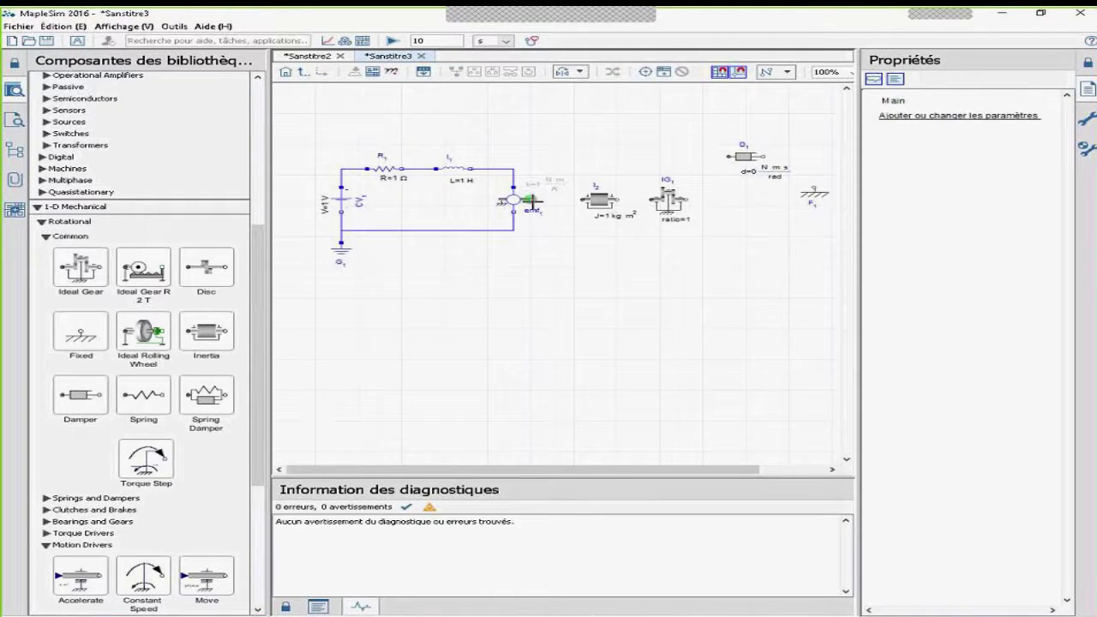
click(533, 200)
click(585, 199)
click(617, 200)
click(656, 200)
click(689, 200)
click(729, 157)
click(814, 187)
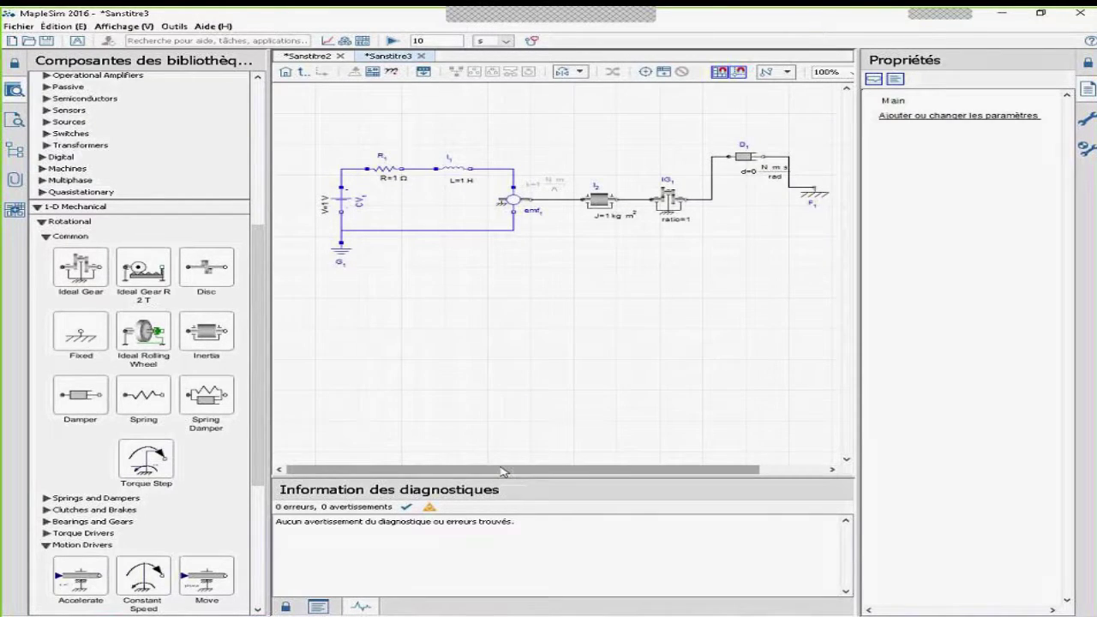
Set the Damper's damping constant d to 0.1 N·m·s/rad.
click(744, 155)
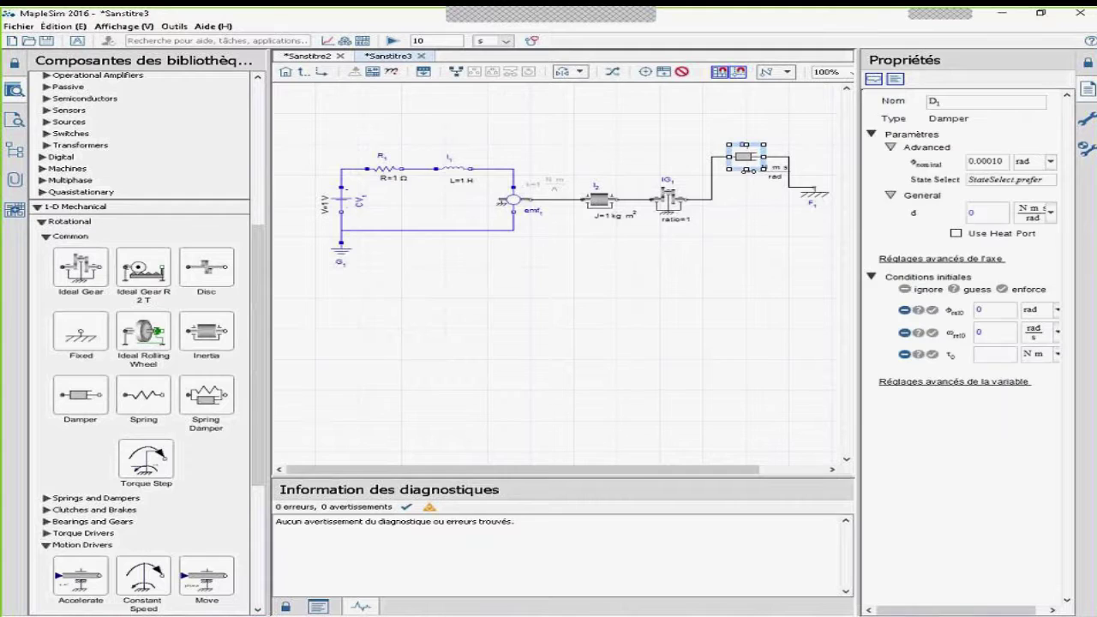
click(993, 217)
text(0.1)
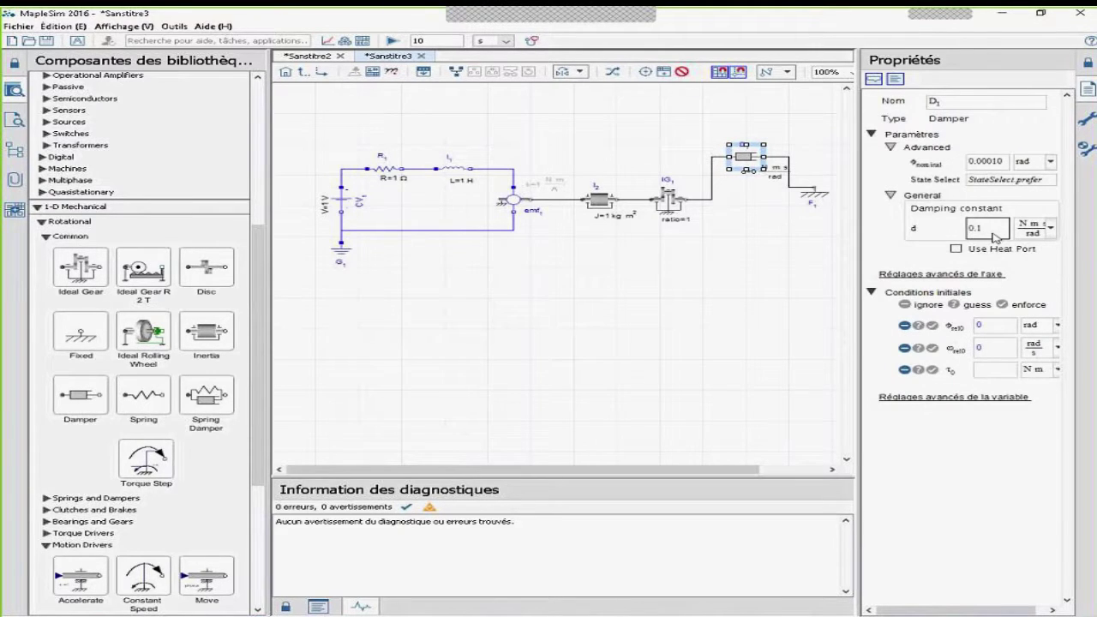
key(Tab)
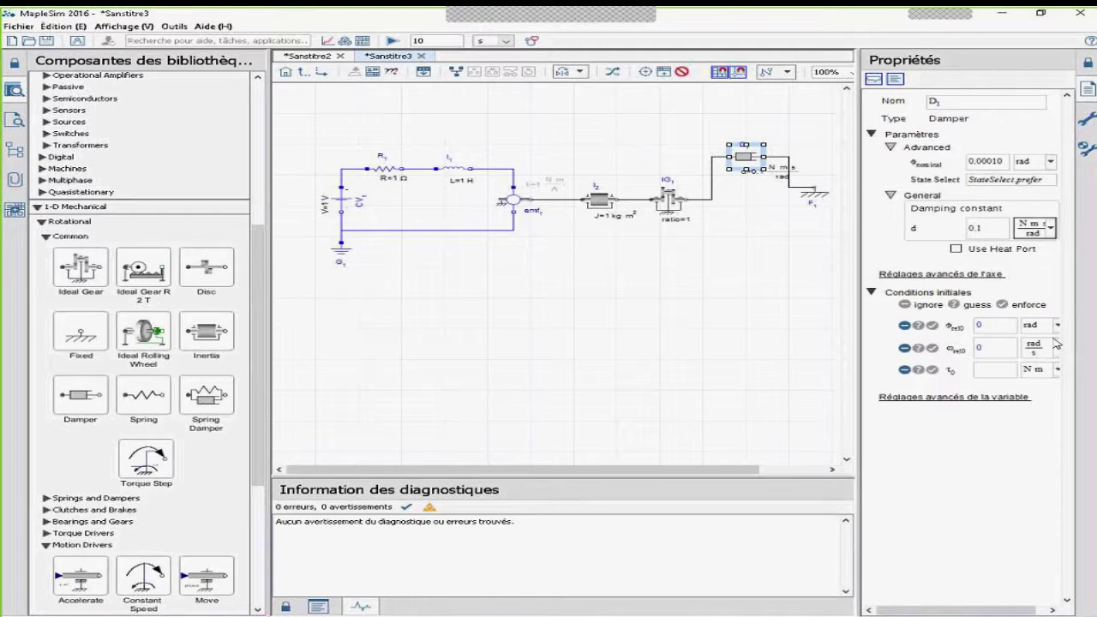
Review the available units for the Damper's initial relative angular velocity without changing the unit.
drag(853, 358, 839, 358)
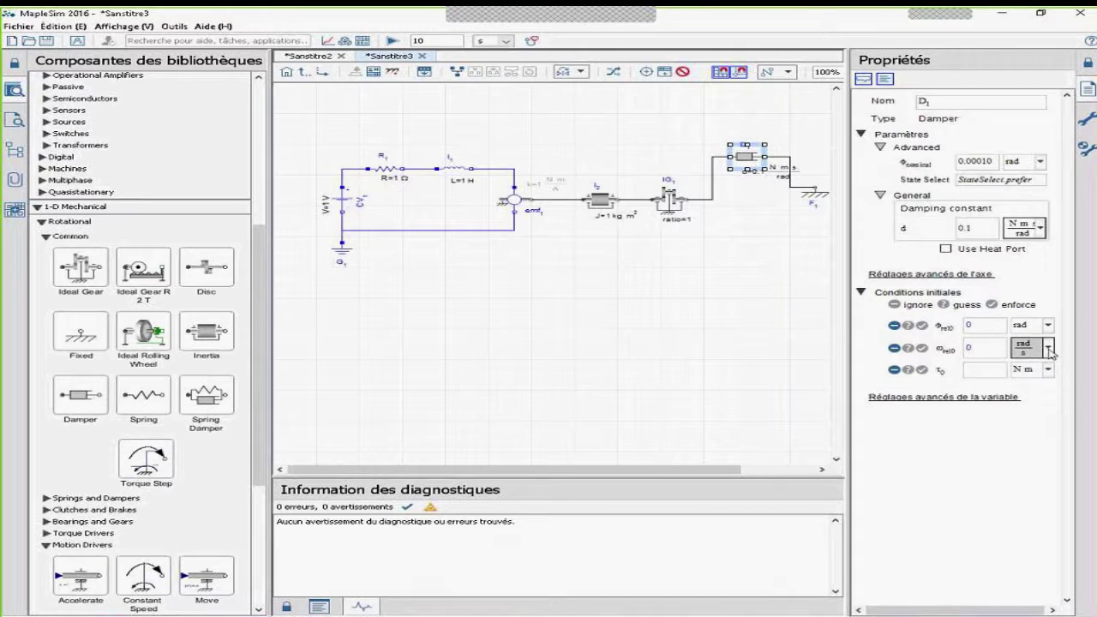
click(1049, 348)
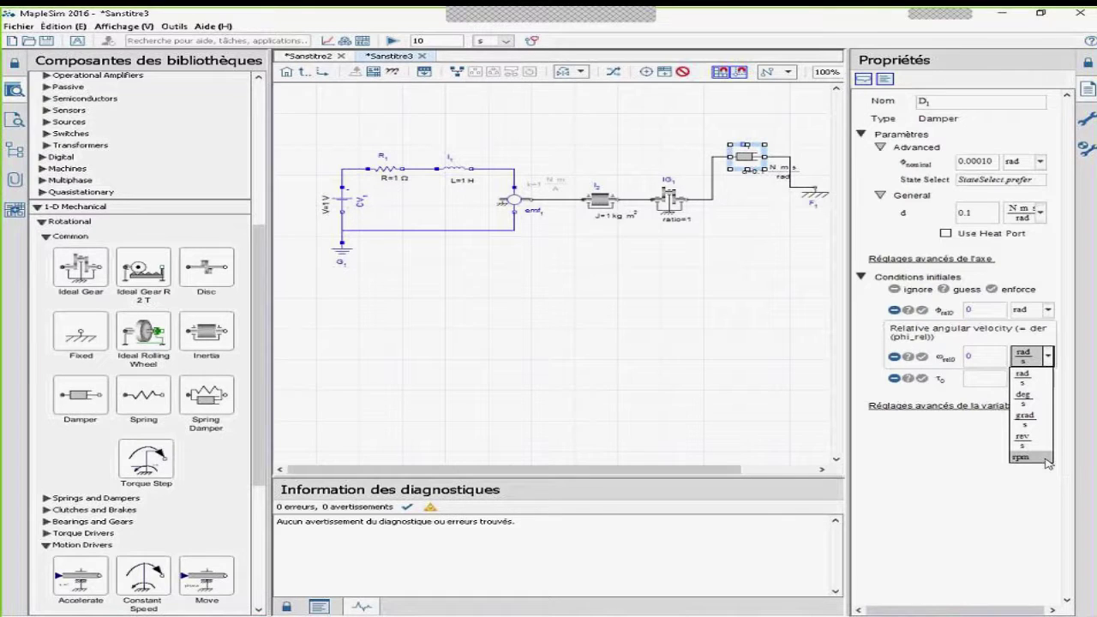
click(682, 298)
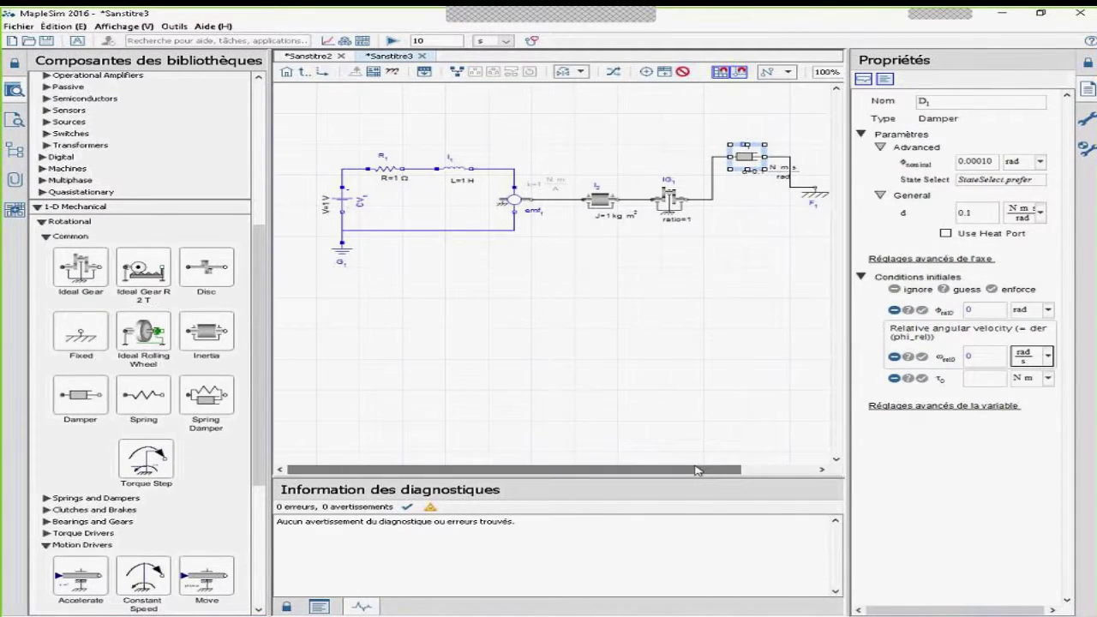
Run the simulation for 10 s without probes and close the results window.
drag(698, 471, 708, 471)
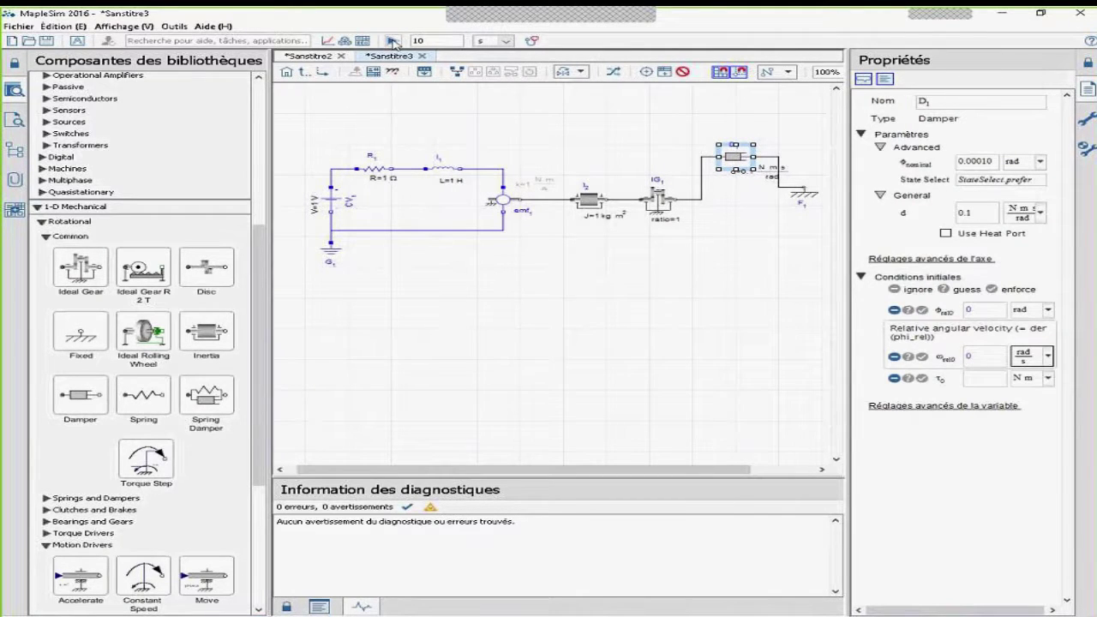
click(392, 42)
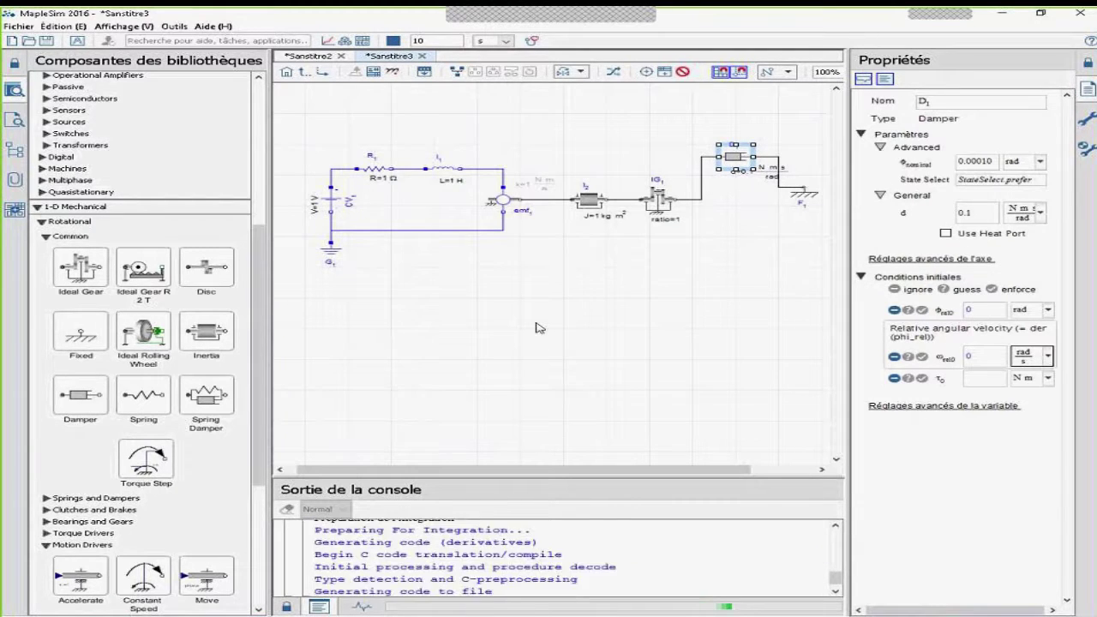
click(1082, 14)
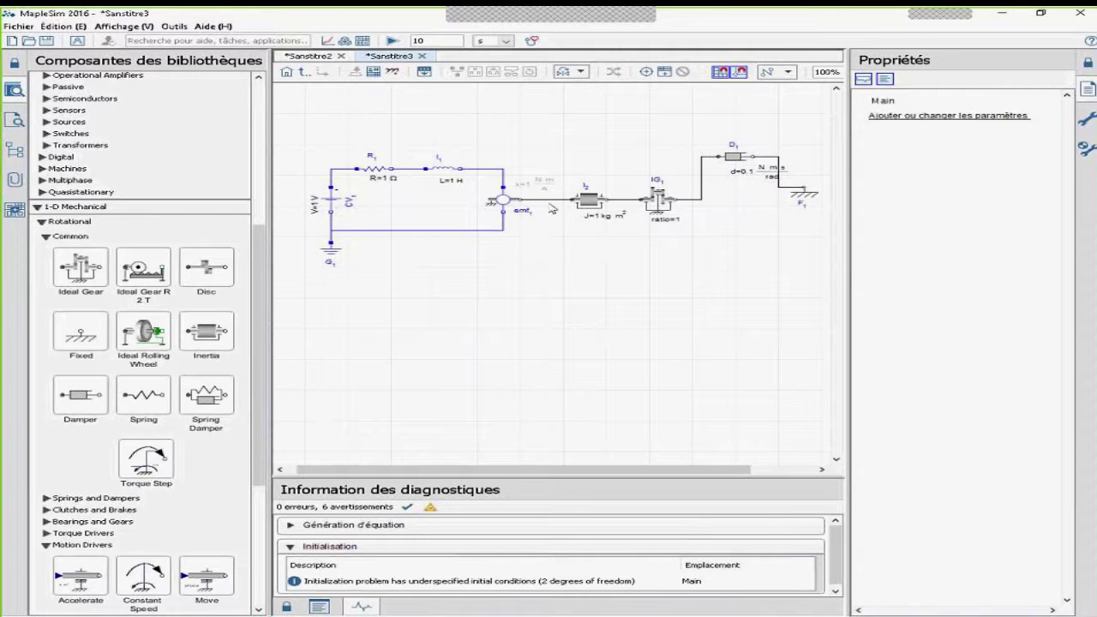
Attach a probe to the connection between the EMF and the Inertia, placed below it, recording only speed instead of angle.
right_click(550, 199)
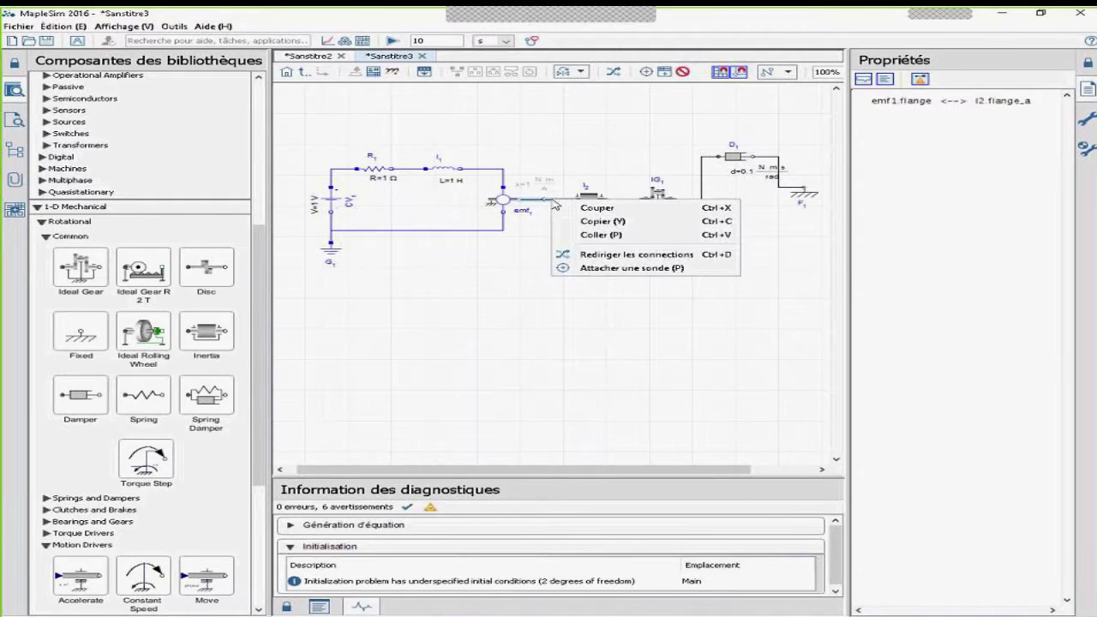
click(595, 269)
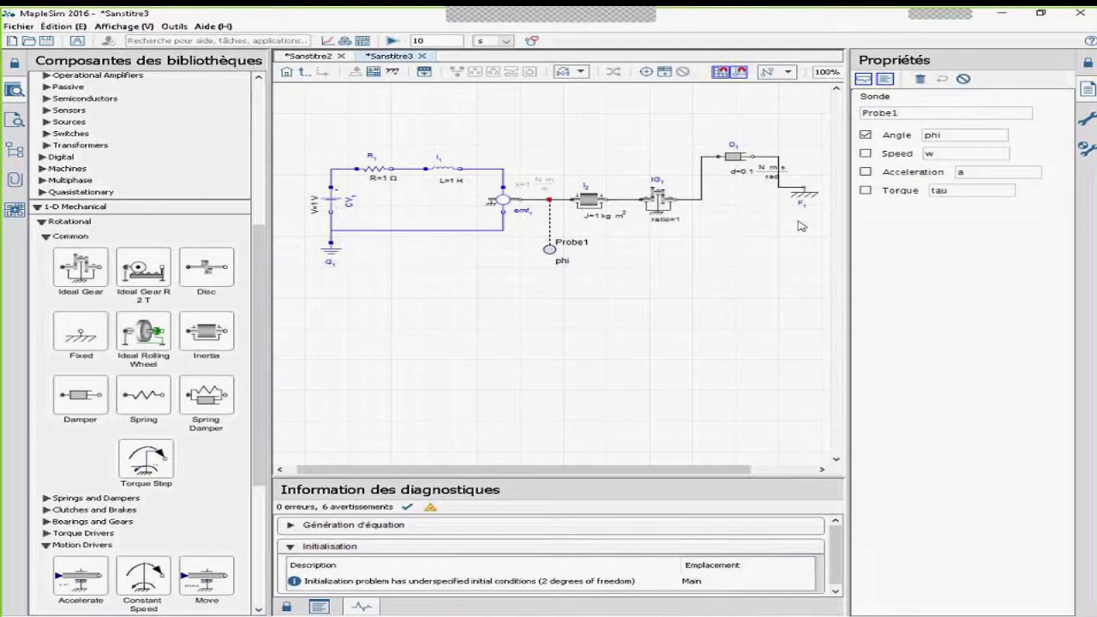
click(867, 137)
Attach a probe above the wire between the Inductor and the EMF, recording only current instead of voltage, and run the simulation.
right_click(487, 168)
click(561, 237)
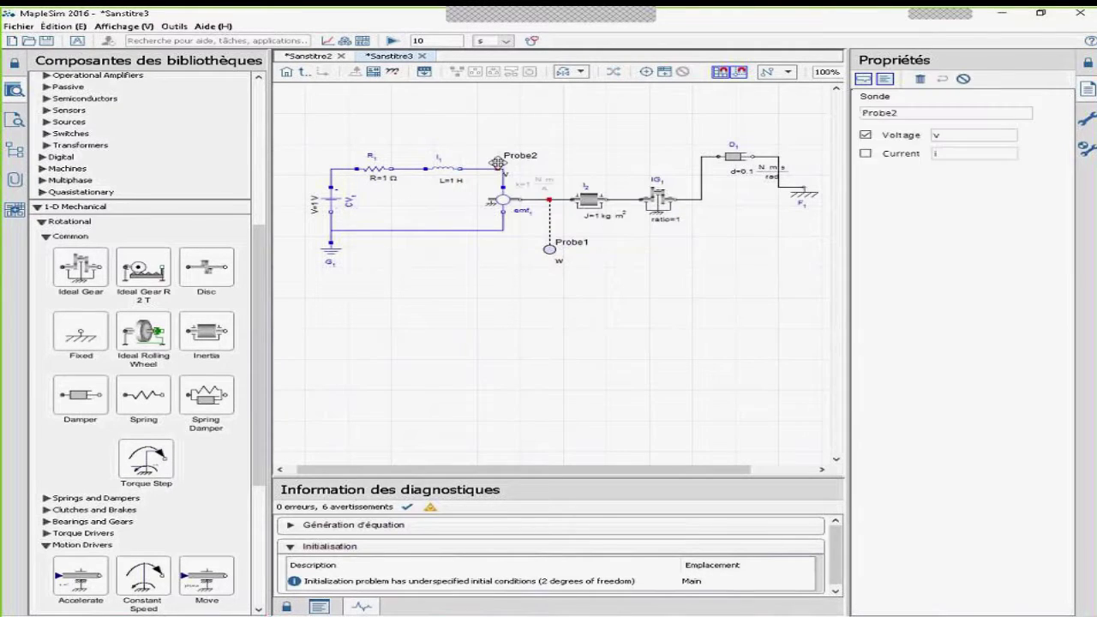
drag(498, 163, 481, 139)
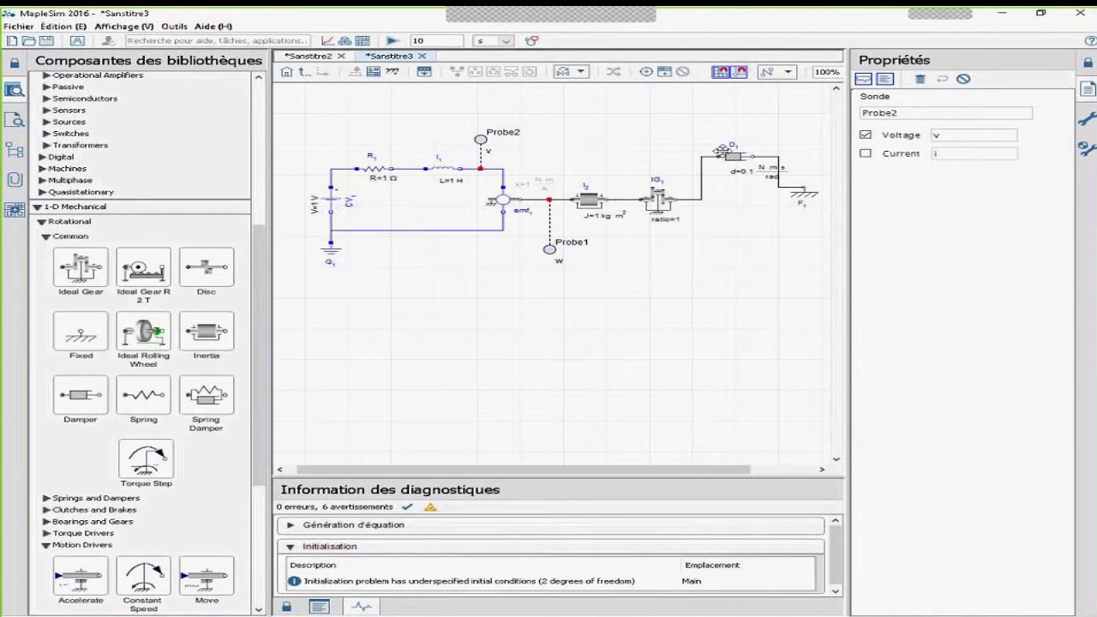
click(866, 135)
click(393, 41)
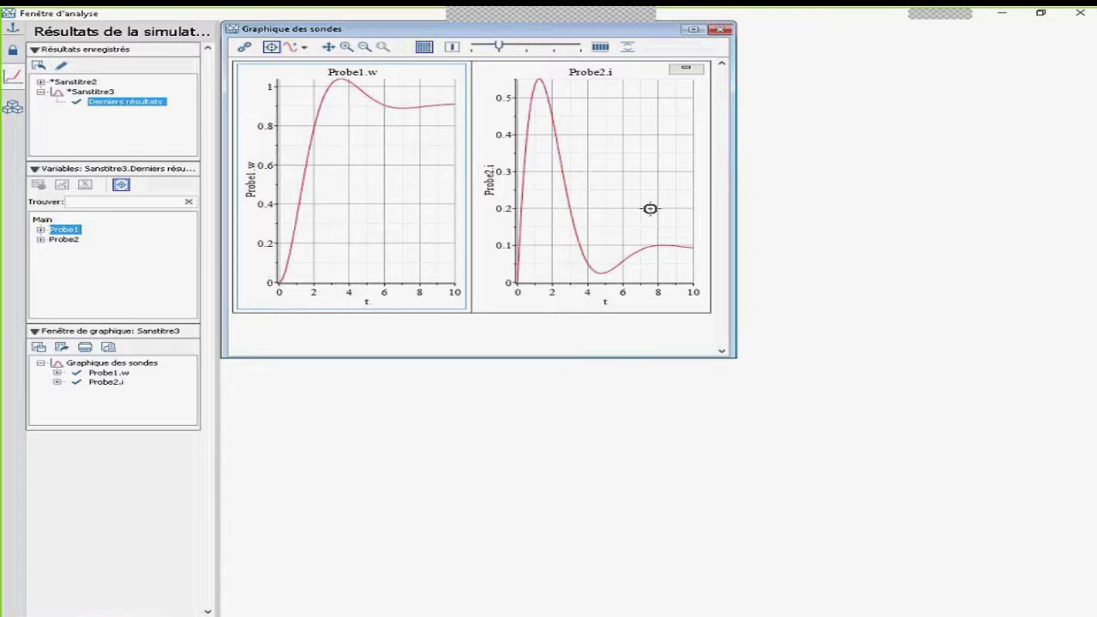
Enlarge the probe graph window to examine the Probe1.w and Probe2.i curves, and return to the model diagram.
drag(734, 356, 937, 426)
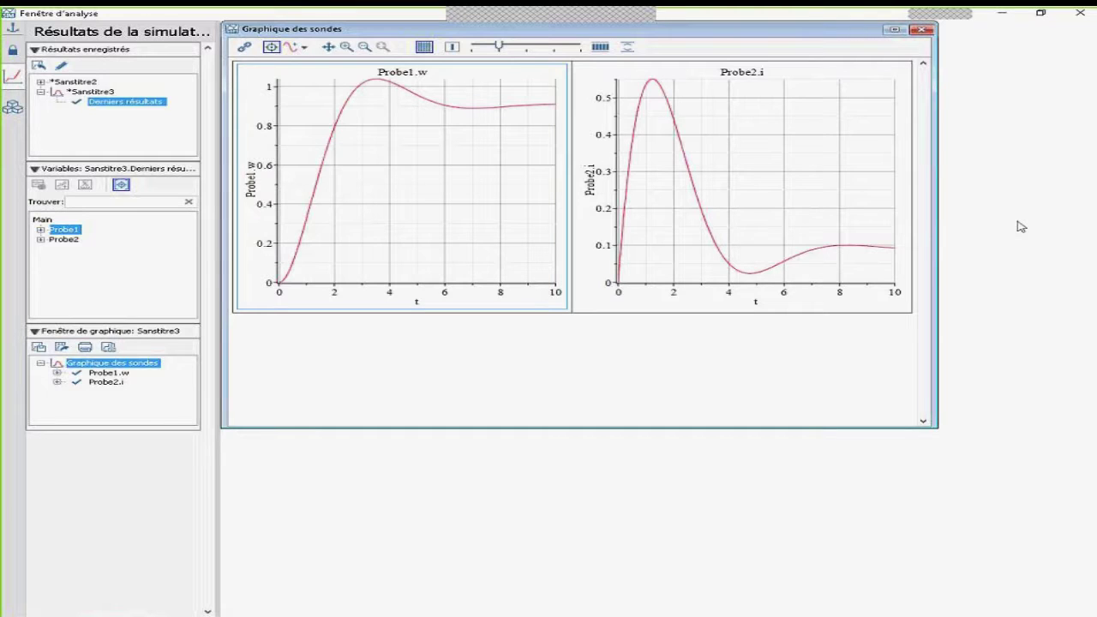
click(1080, 14)
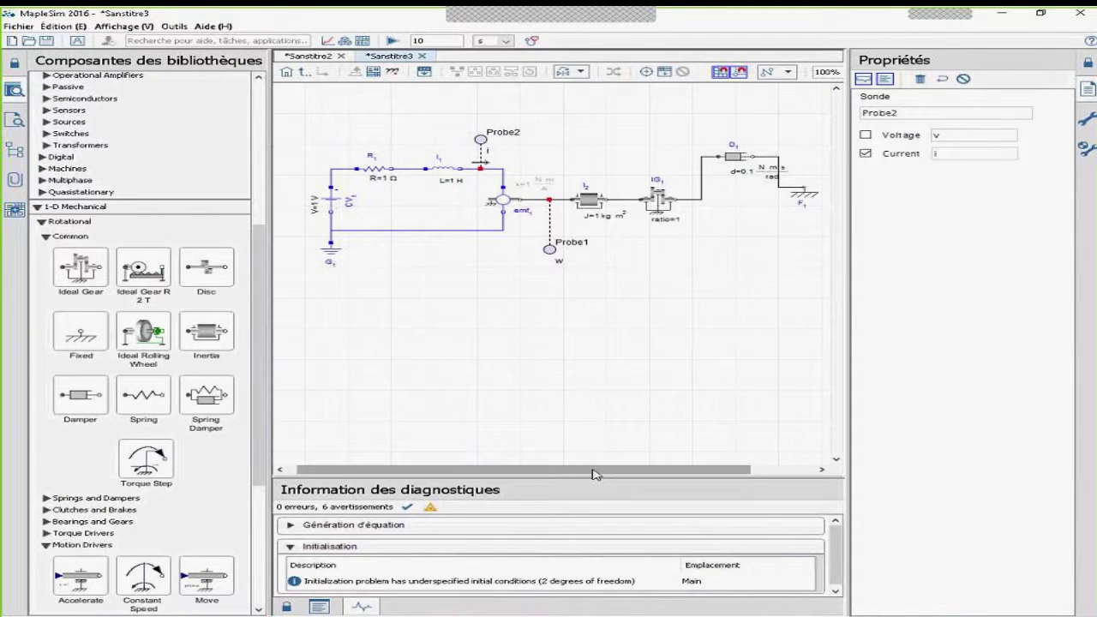
mouse_move(594, 471)
mouse_down()
mouse_move(642, 471)
mouse_move(583, 470)
mouse_up()
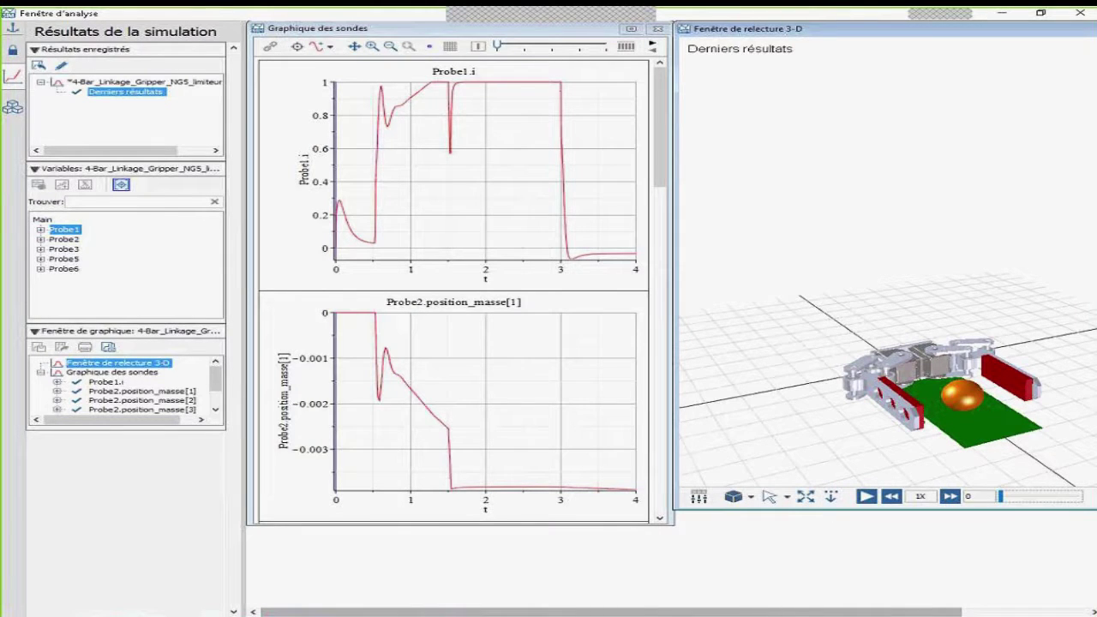
mouse_move(719, 615)
click(717, 570)
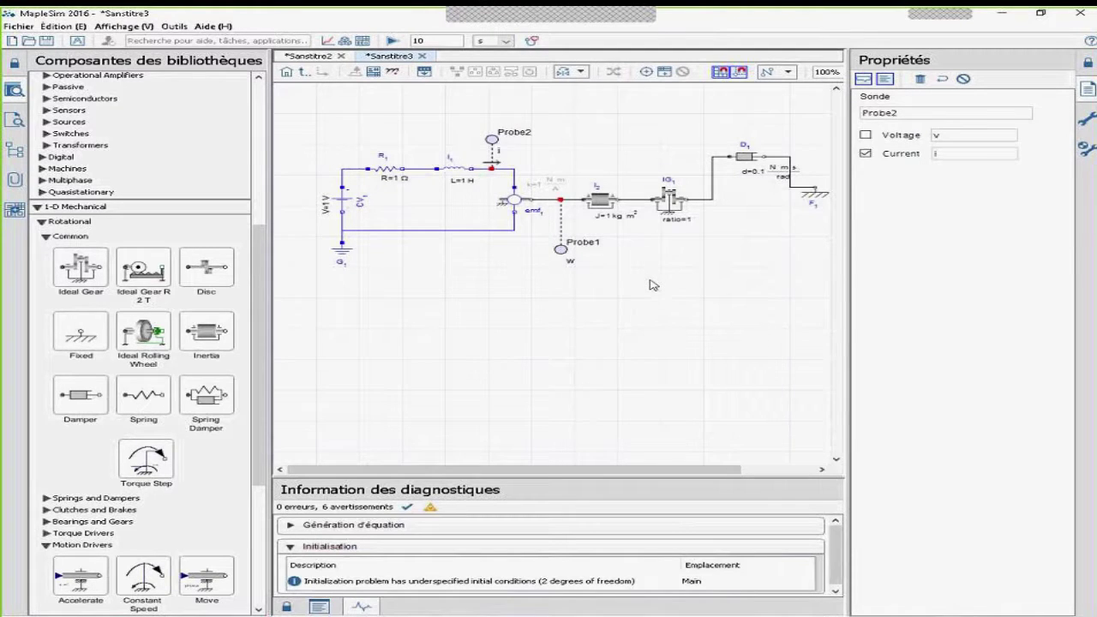
Create a new blank model and switch the open component library from 1-D Mechanical to Multibody.
click(18, 39)
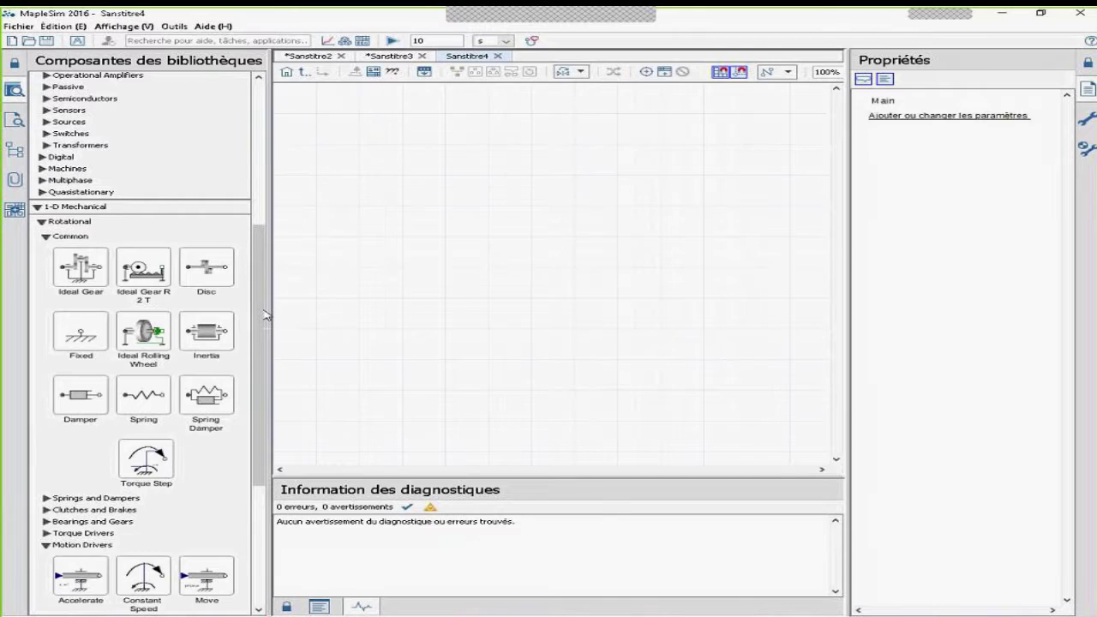
scroll(97, 416, down, 5)
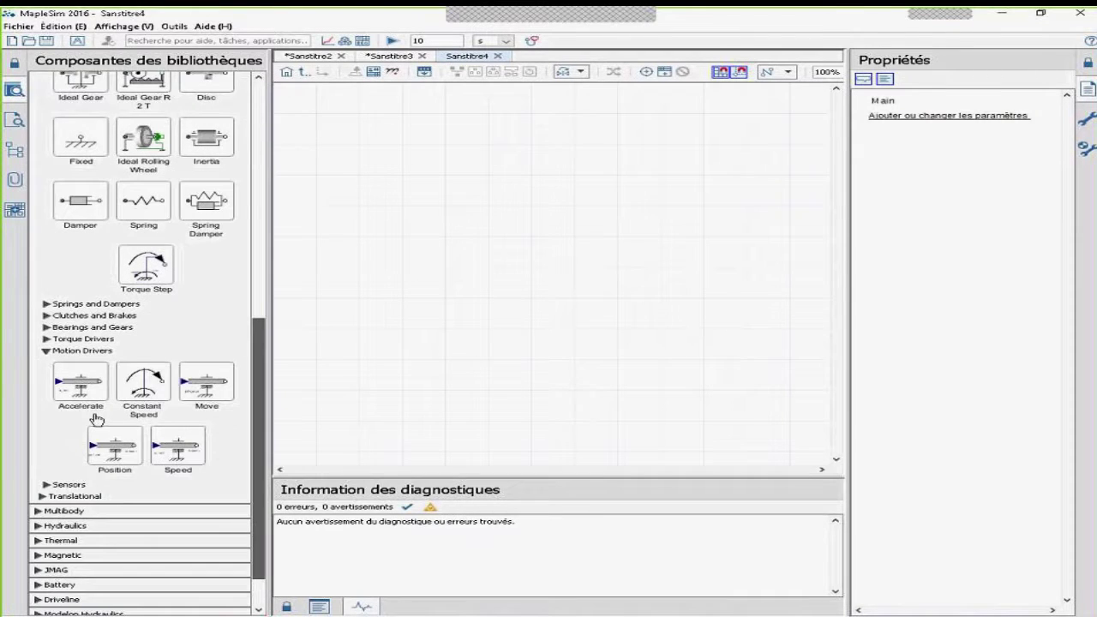
scroll(129, 322, up, 3)
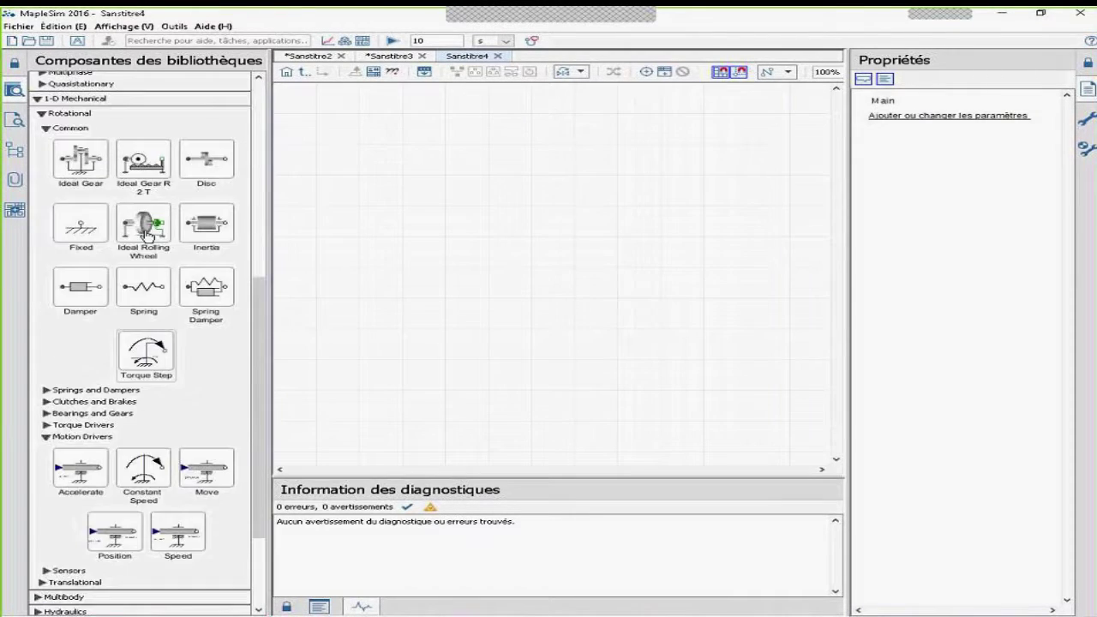
click(76, 101)
click(69, 459)
Expand the Multibody Contacts library and examine its available contact elements and contact forces.
scroll(156, 415, down, 8)
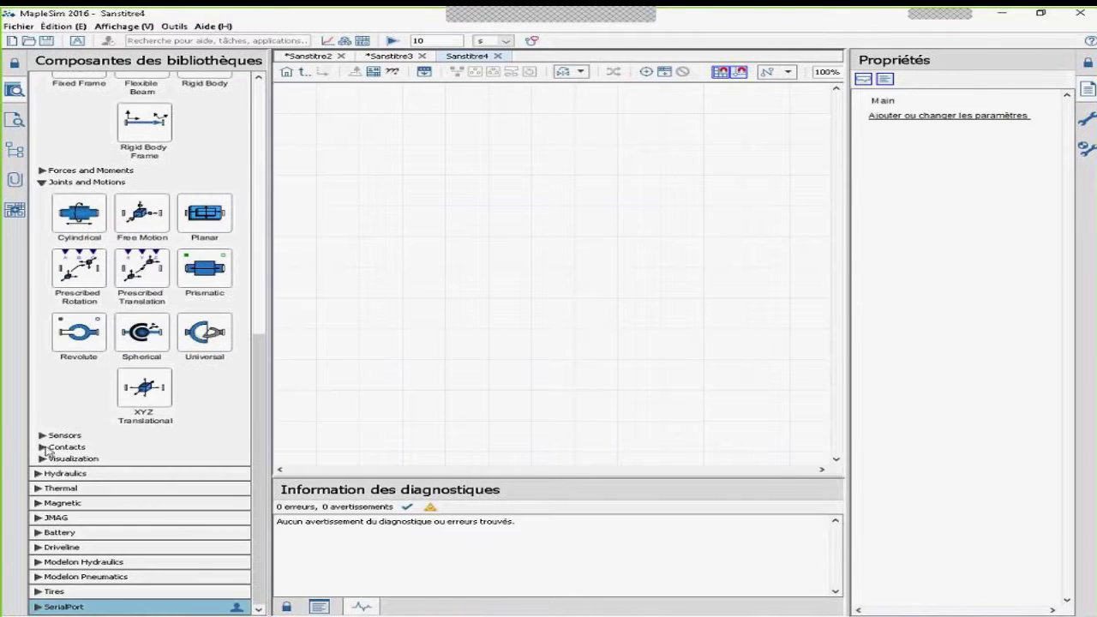
click(42, 448)
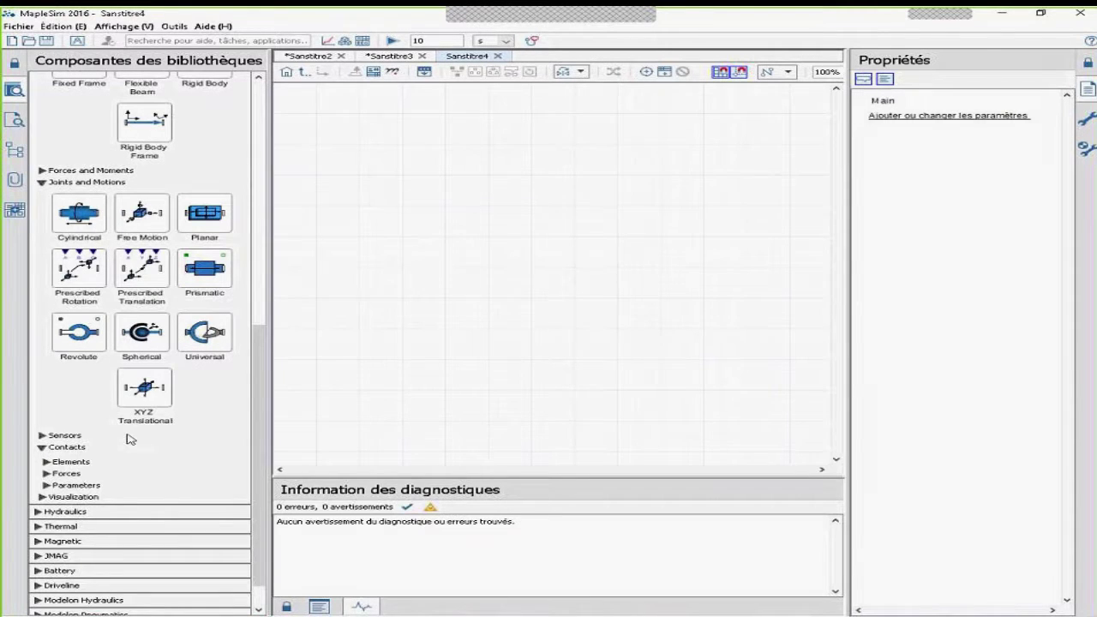
scroll(129, 439, down, 1)
click(48, 424)
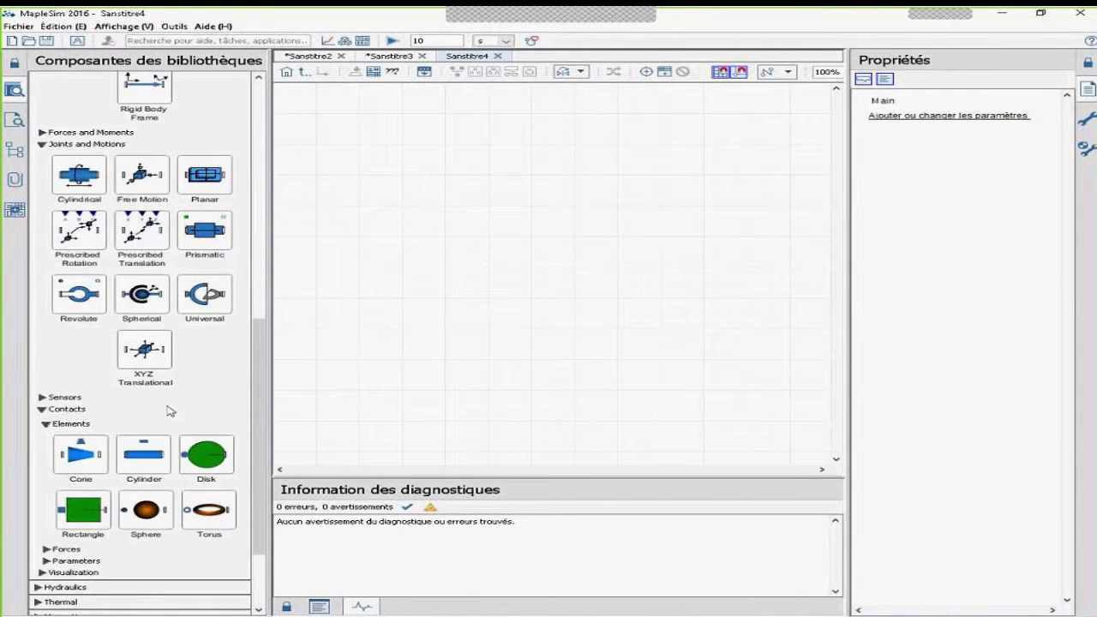
scroll(169, 412, down, 3)
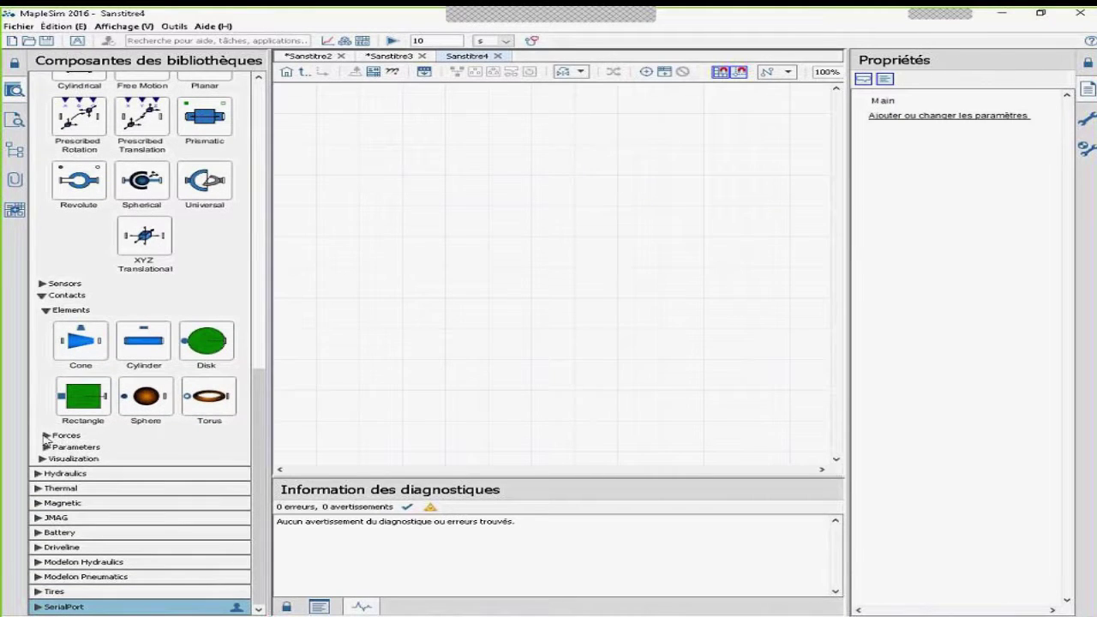
click(47, 437)
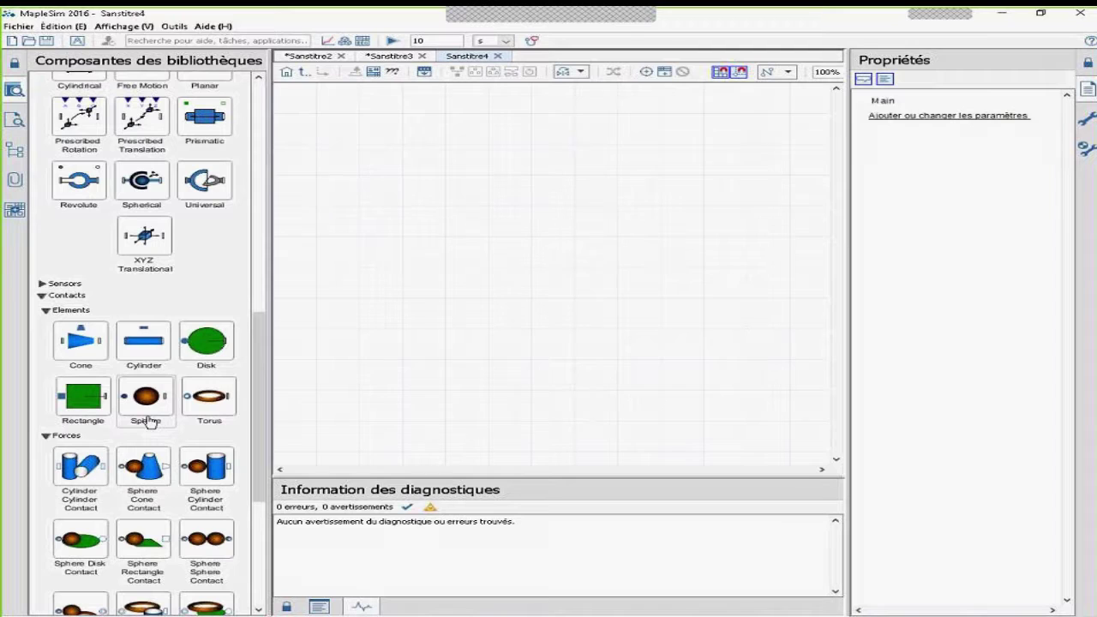
scroll(149, 421, down, 1)
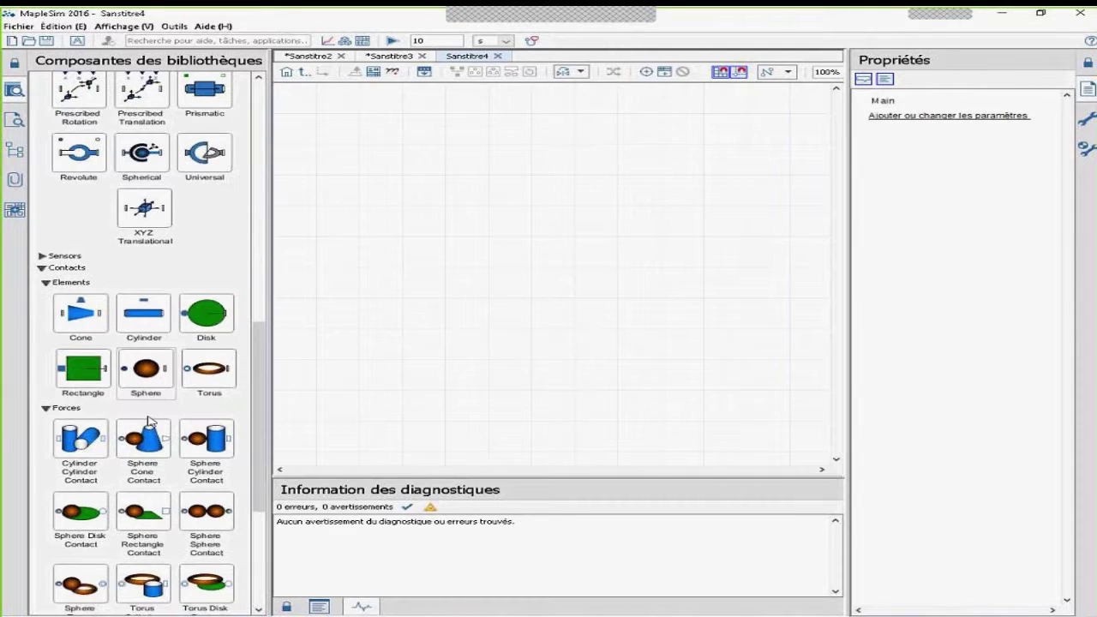
scroll(149, 421, down, 1)
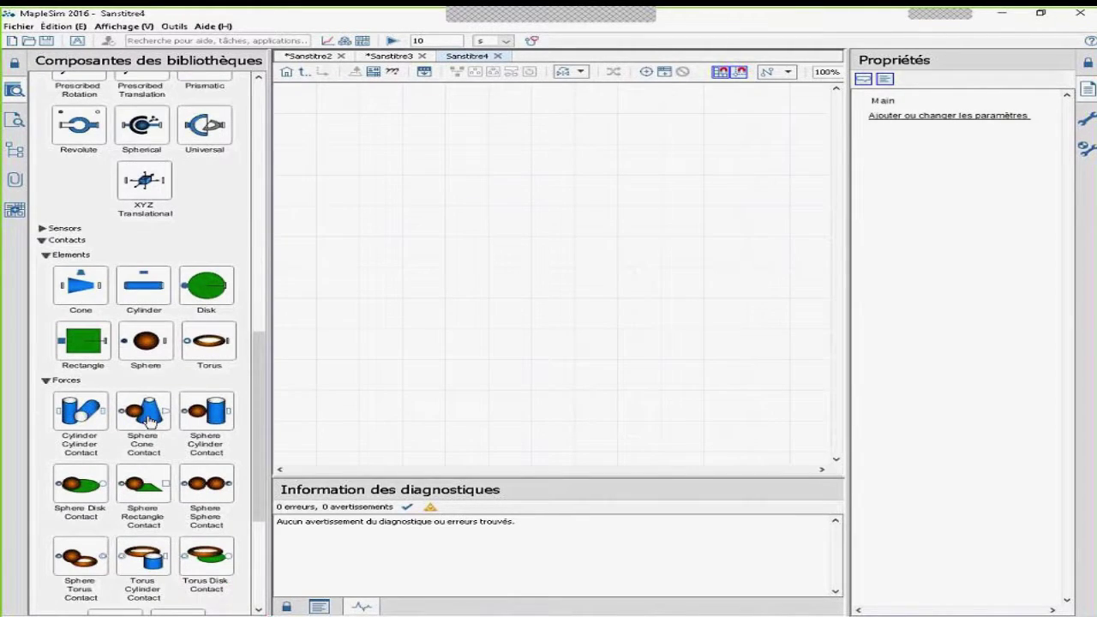
scroll(149, 420, down, 4)
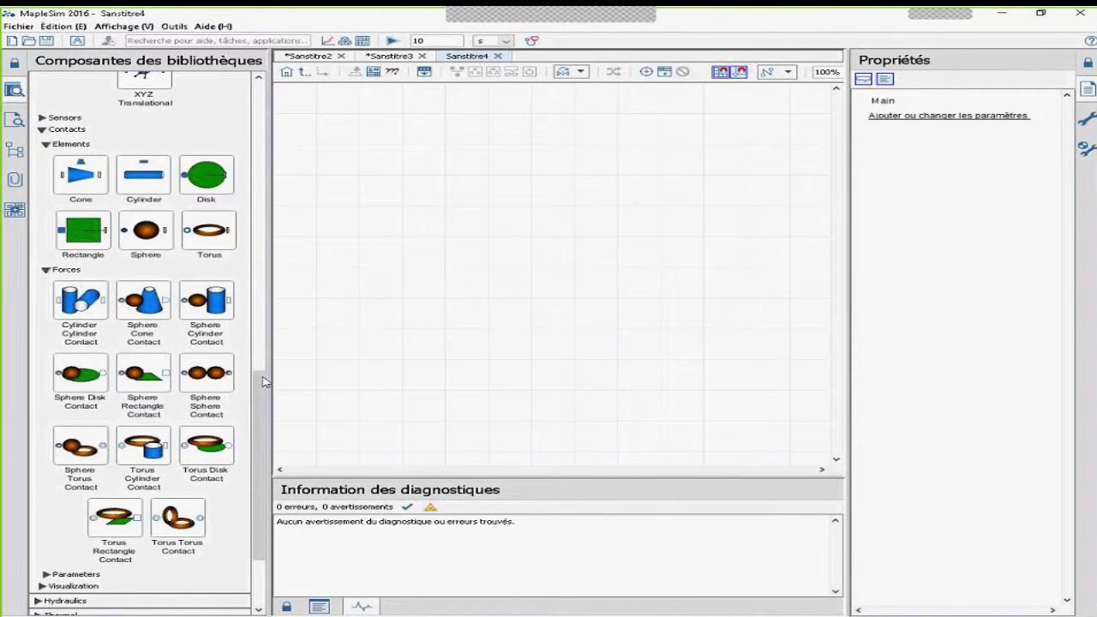
scroll(144, 256, down, 1)
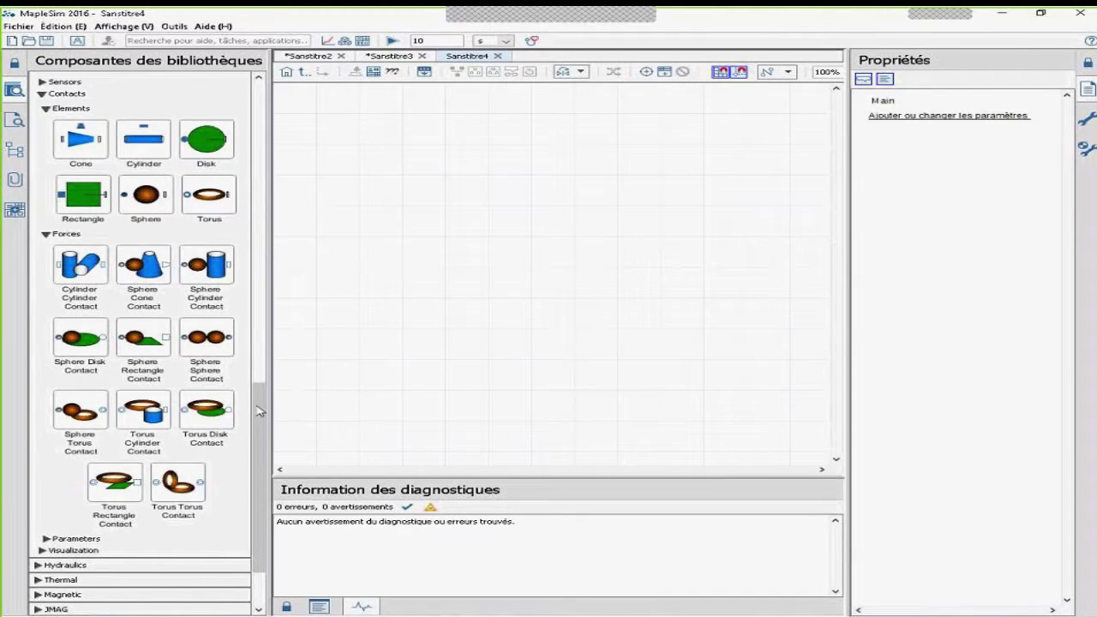
Place a Fixed Frame in the lower middle of the diagram and rotate it counterclockwise so its port faces up.
scroll(262, 368, up, 3)
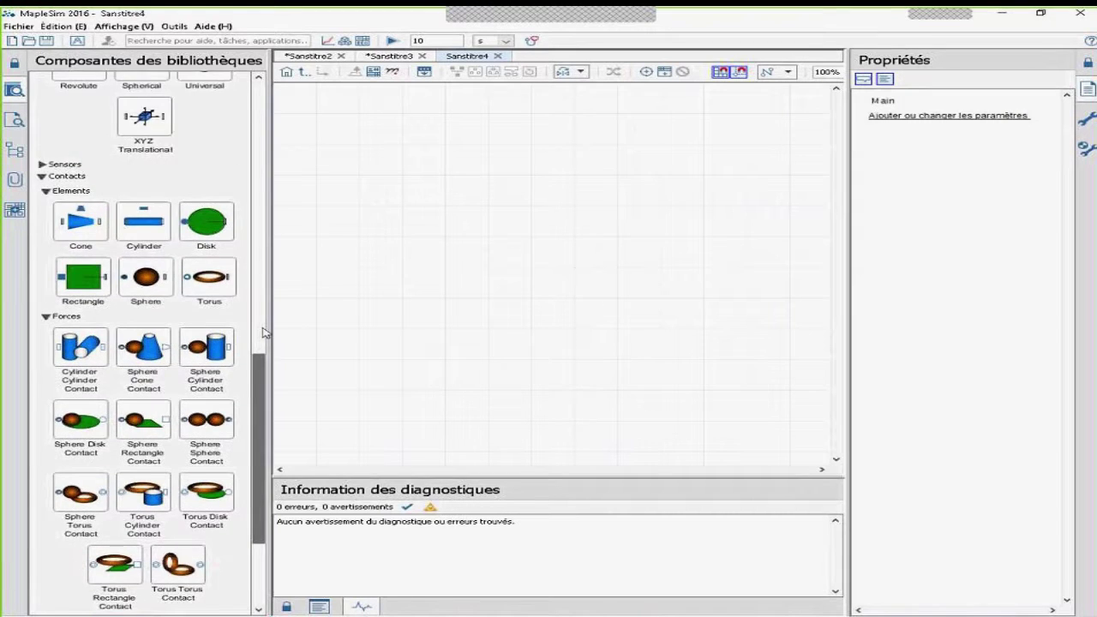
scroll(265, 309, up, 9)
scroll(266, 247, up, 7)
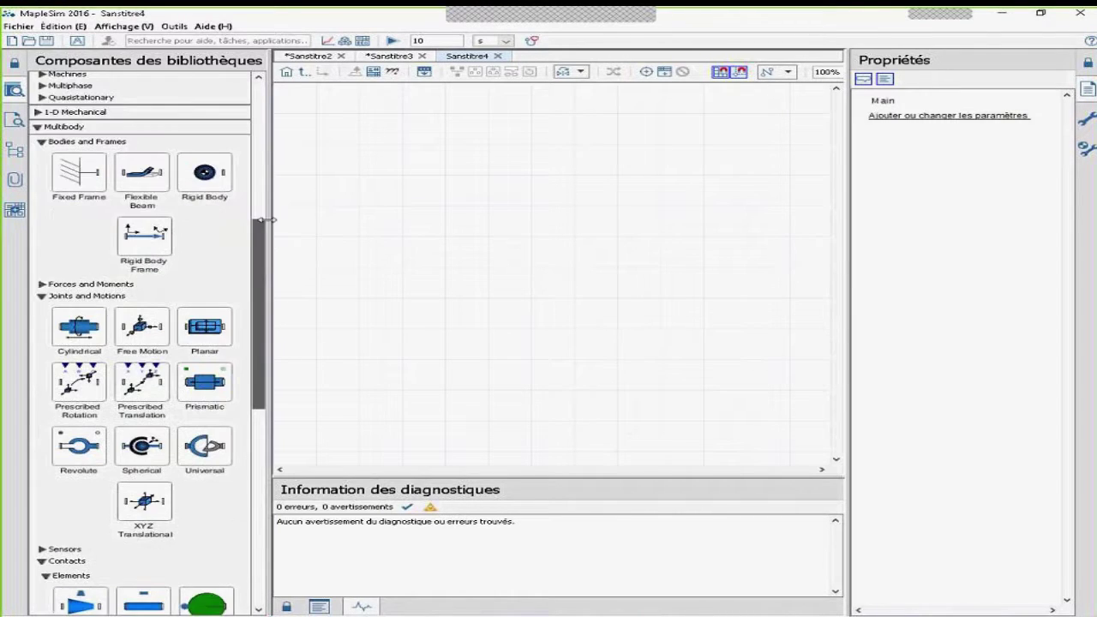
drag(78, 232, 517, 361)
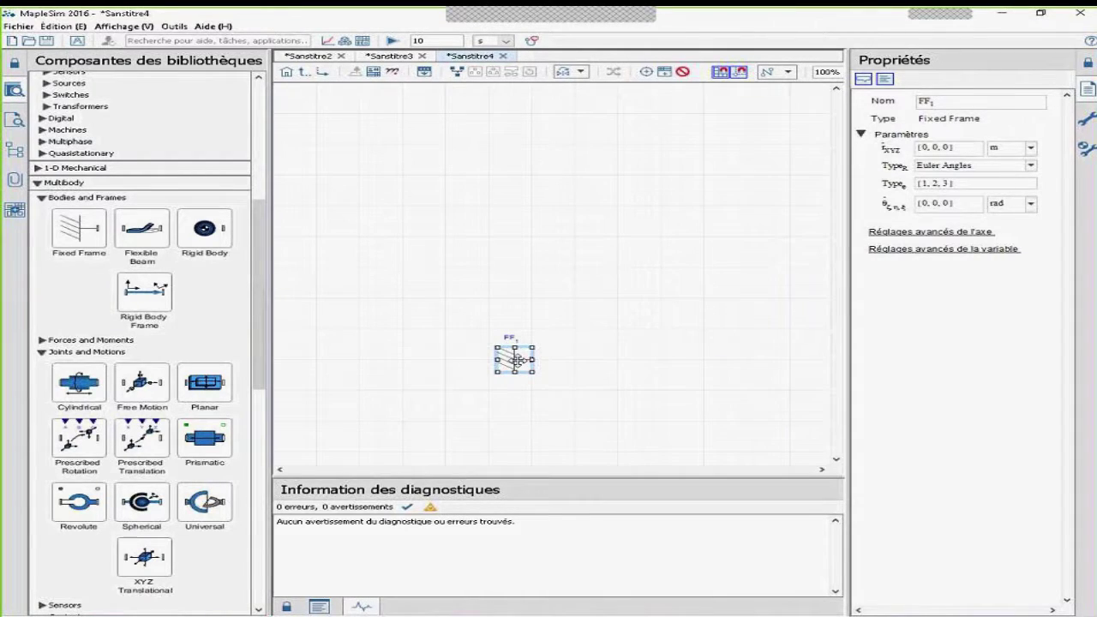
key(ctrl+l)
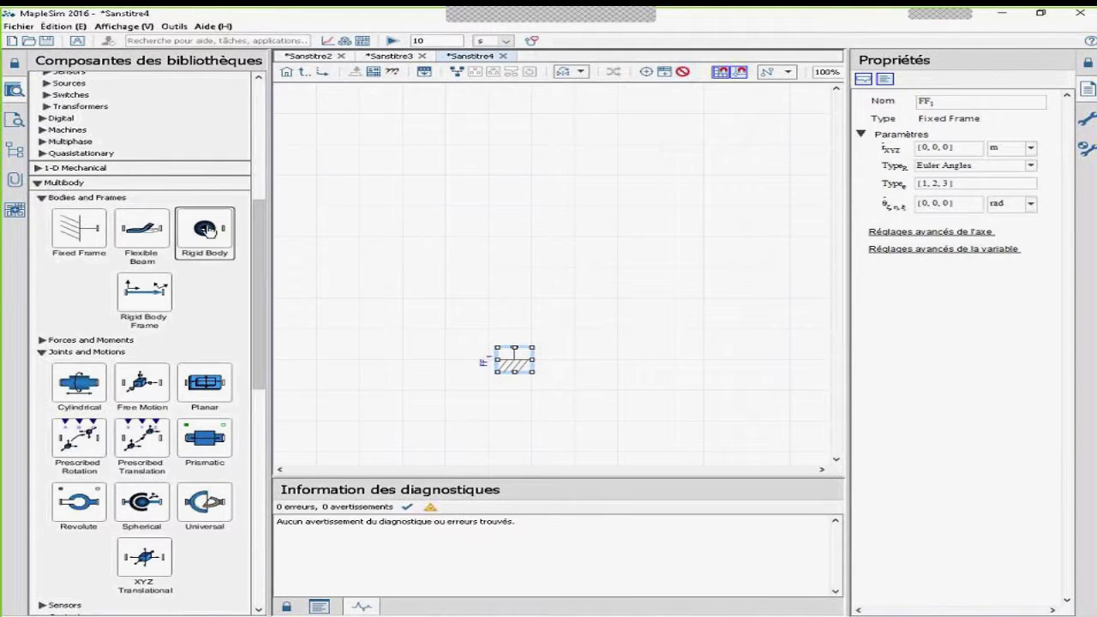
Add a Rigid Body directly above the fixed frame with its port facing down and its initial displacement set to [0, 0, 1] m.
drag(206, 230, 491, 124)
drag(488, 121, 506, 119)
click(948, 243)
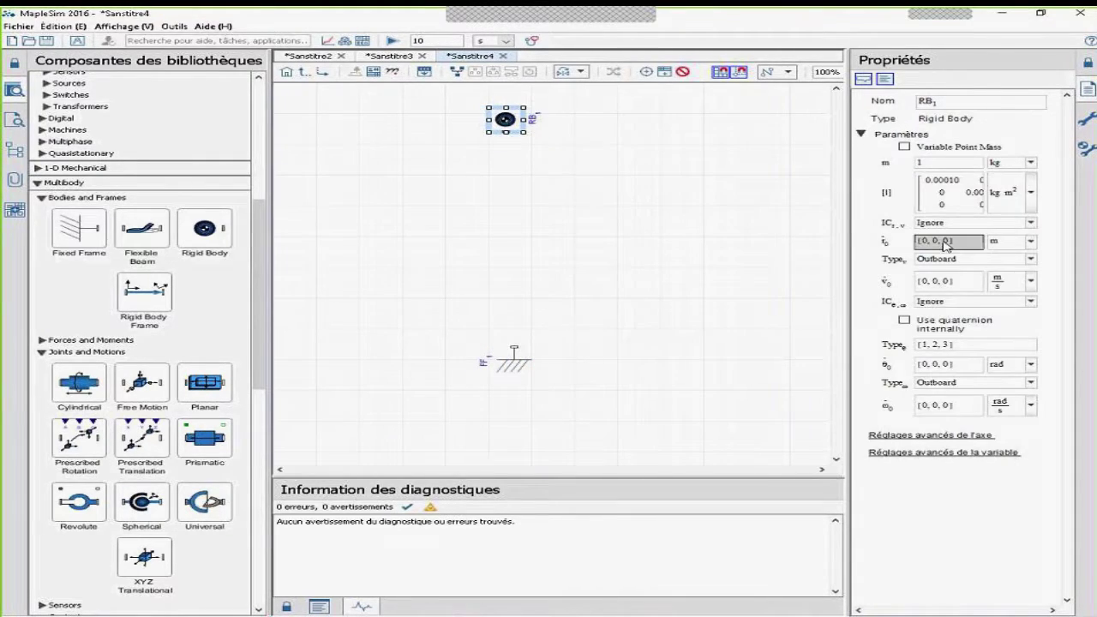
click(949, 294)
key(BackSpace)
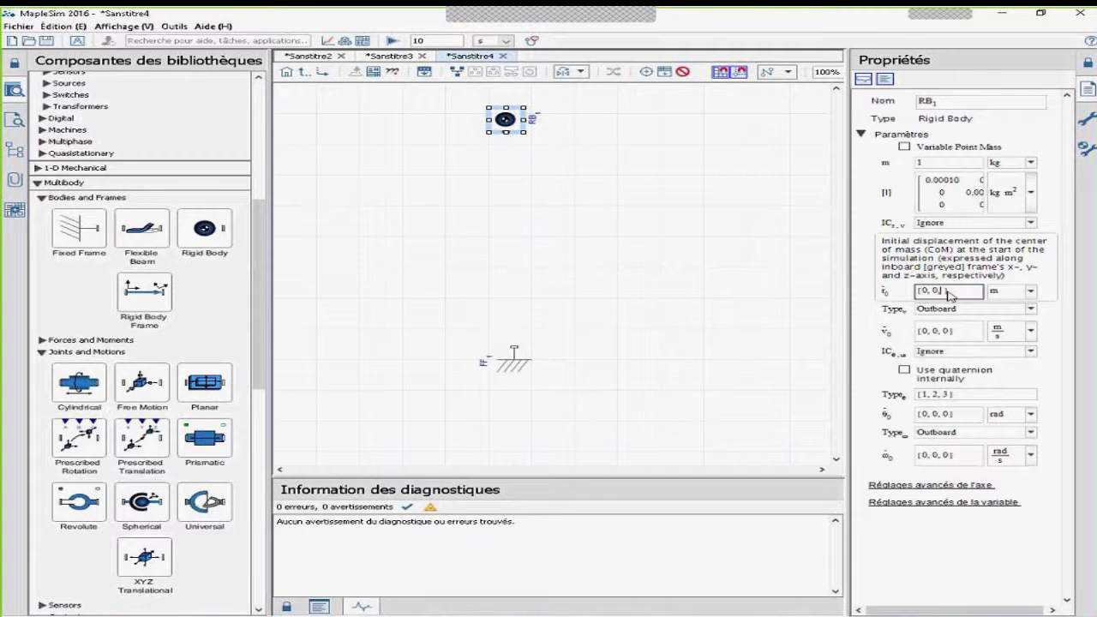
text(1)
click(640, 242)
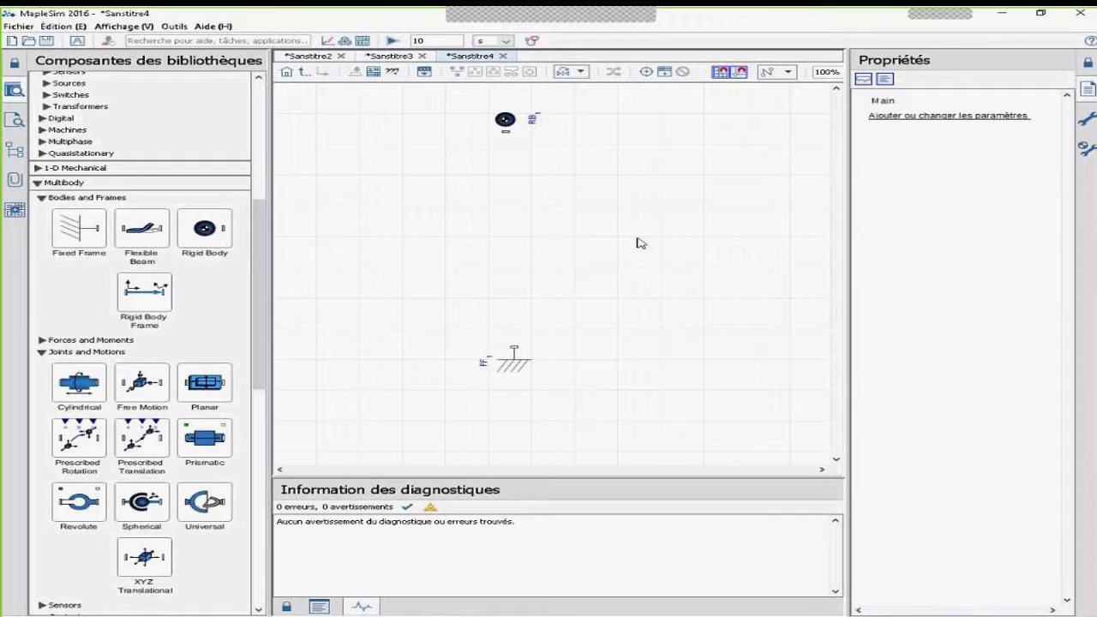
click(506, 120)
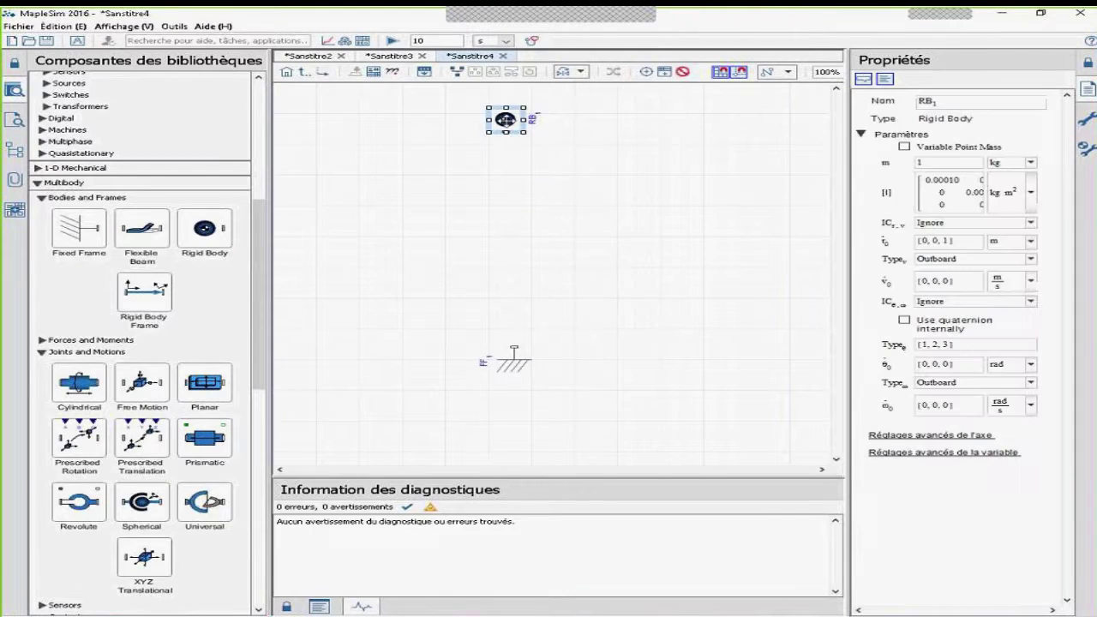
drag(505, 120, 514, 120)
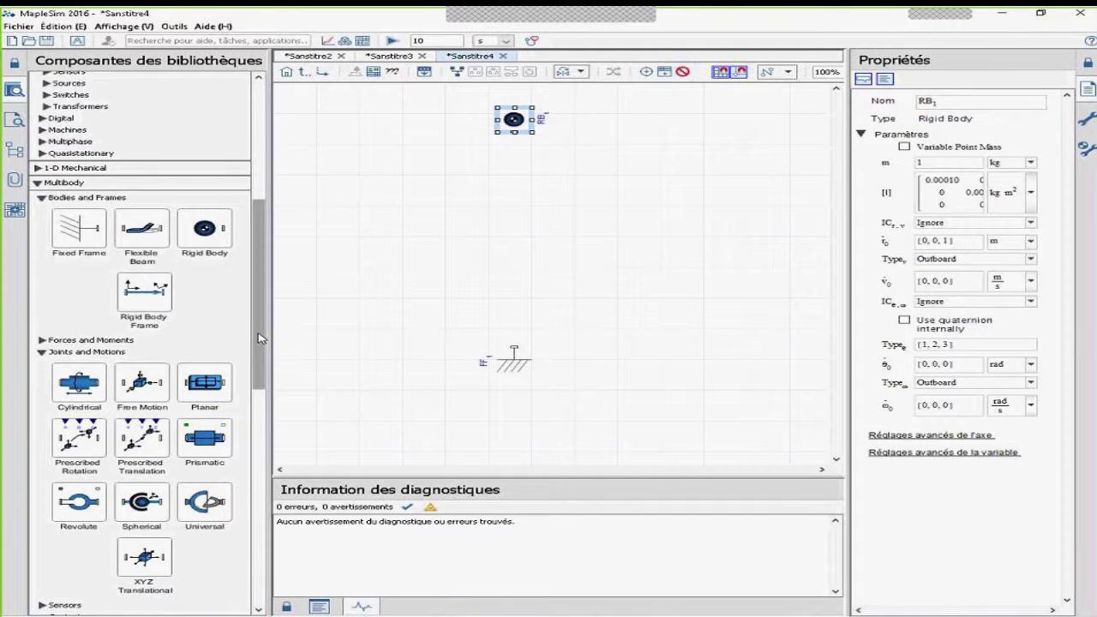
Add a contact Sphere below the rigid body, rotate it so its frame port faces up, and connect it to the body.
scroll(261, 339, down, 10)
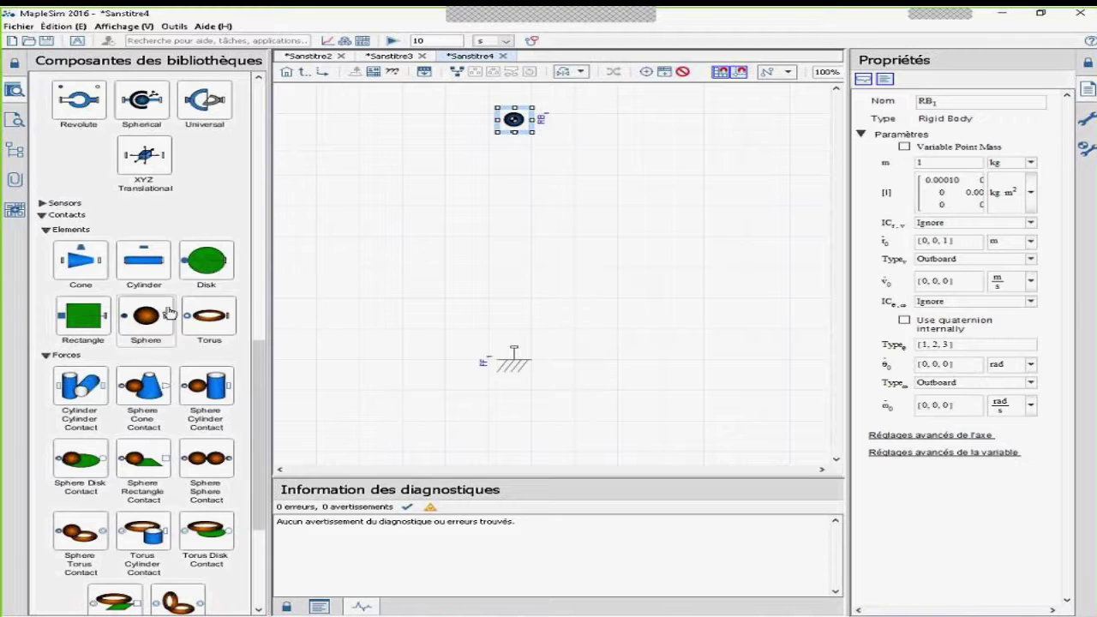
drag(148, 318, 514, 178)
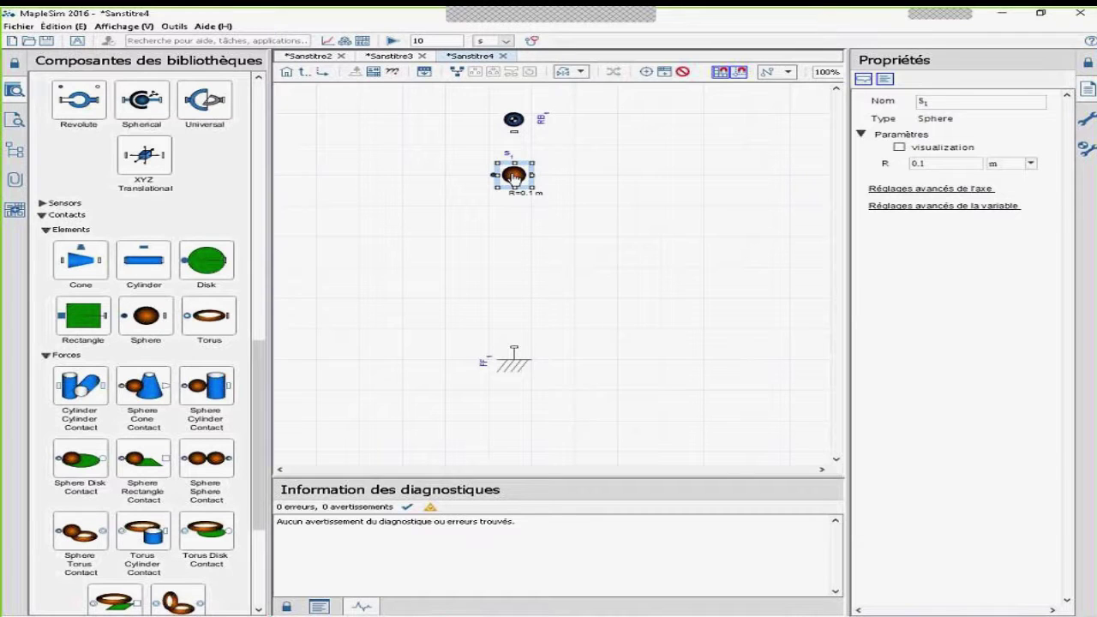
key(ctrl+r)
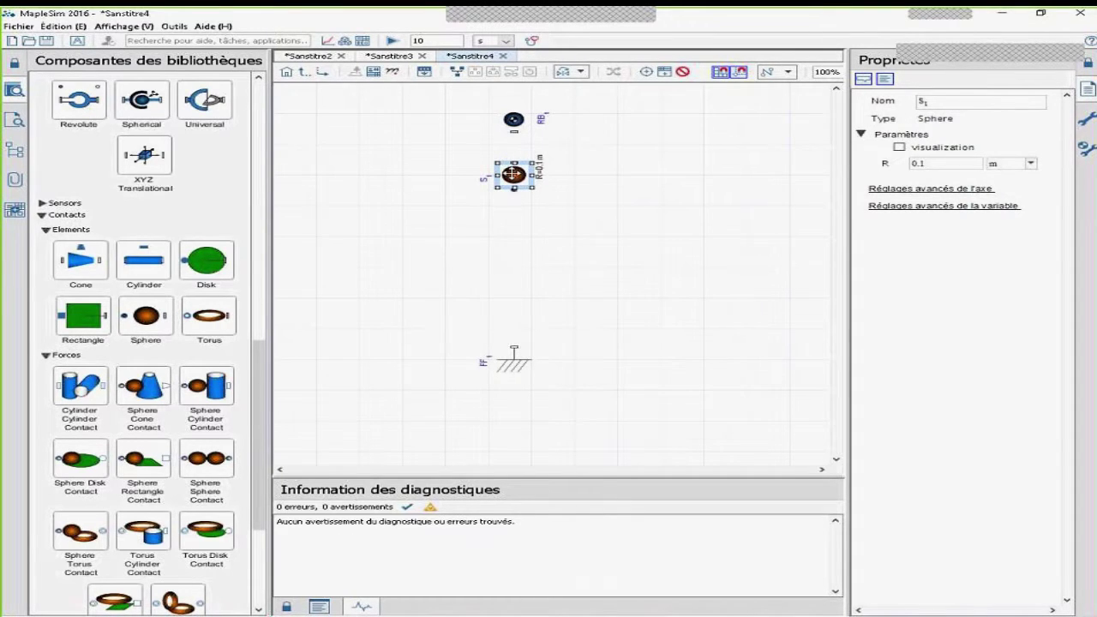
click(637, 180)
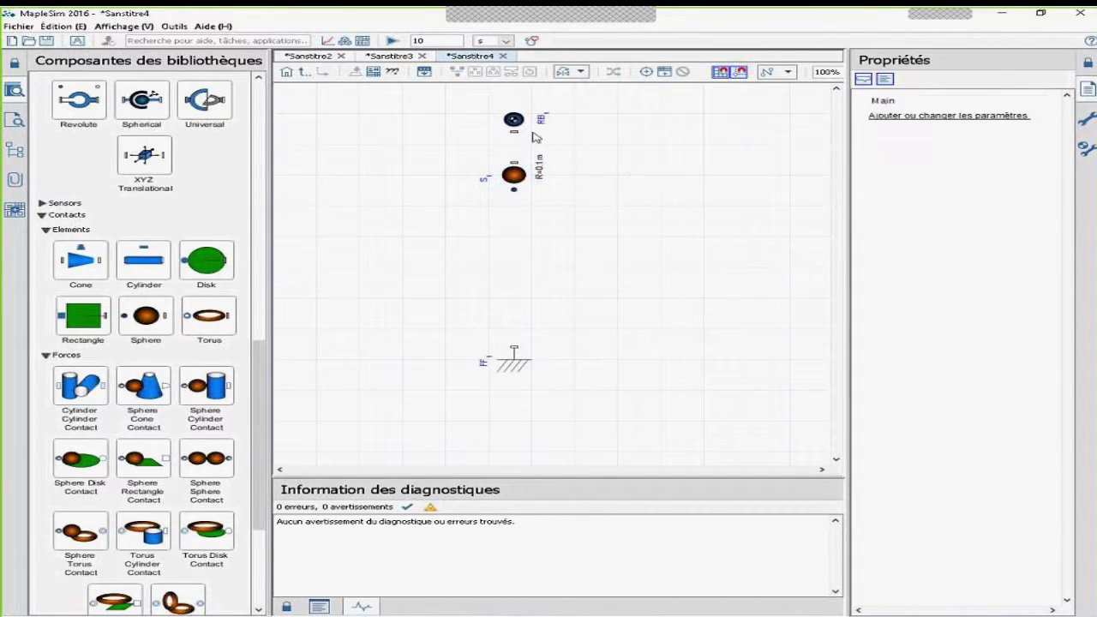
click(515, 132)
click(514, 161)
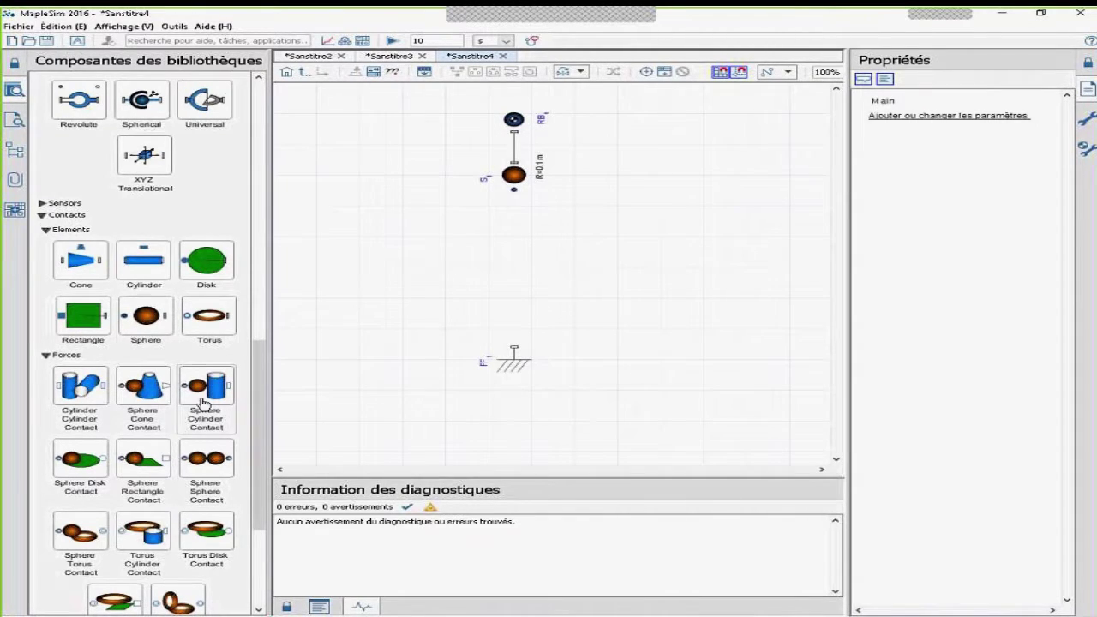
Add a contact Rectangle above the fixed frame, rotate it clockwise, and connect its lower port to the fixed frame.
drag(83, 317, 514, 322)
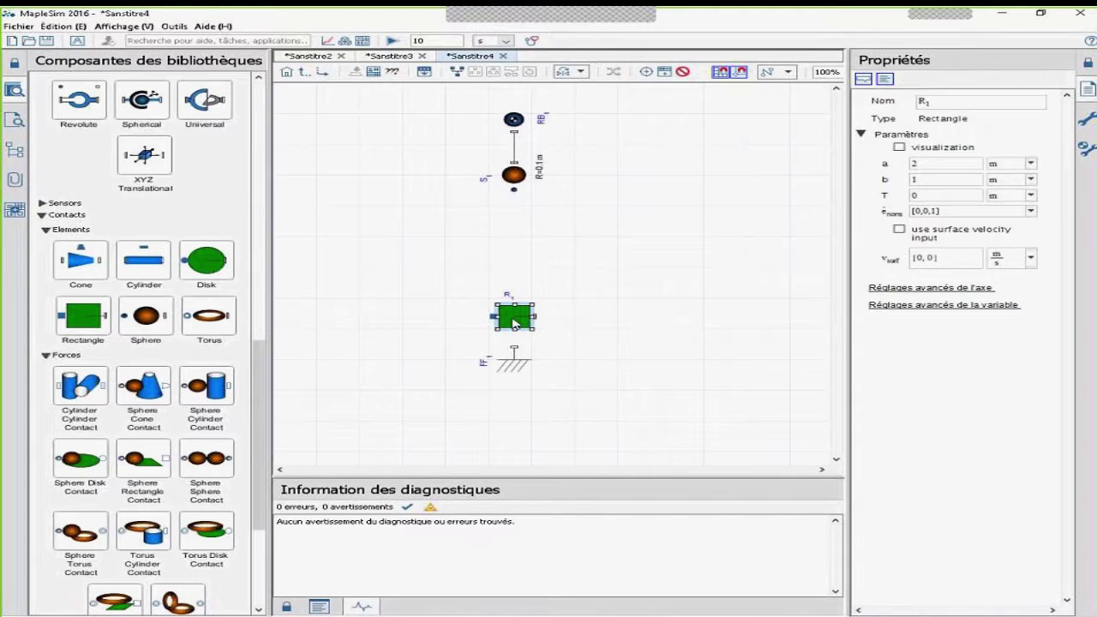
key(ctrl+r)
click(516, 332)
drag(516, 331, 515, 349)
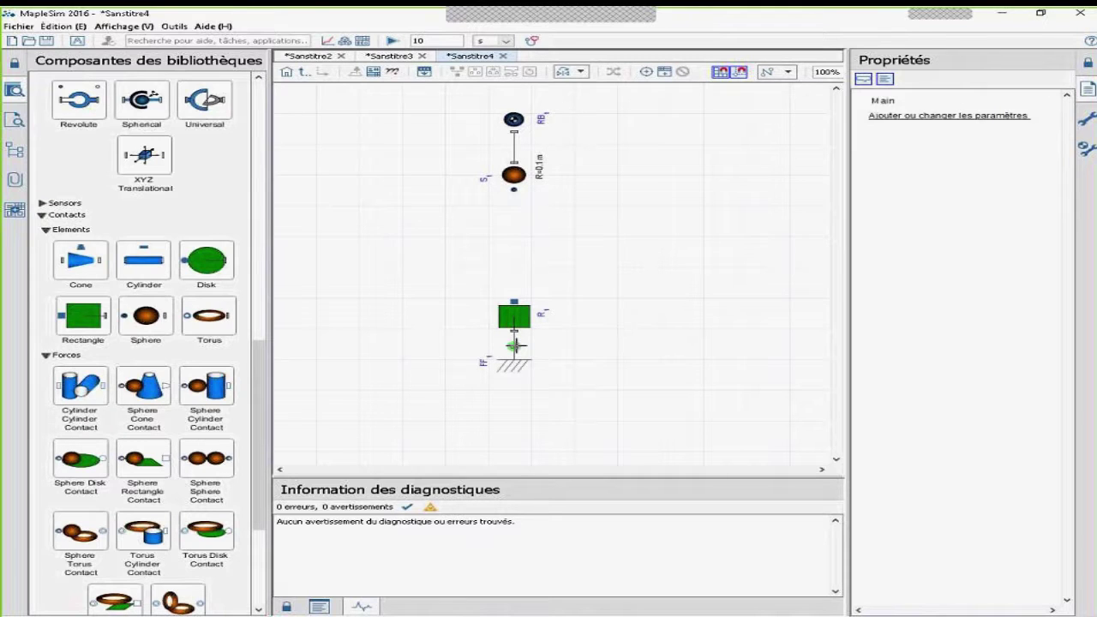
Turn on visualization for the contact rectangle.
click(523, 314)
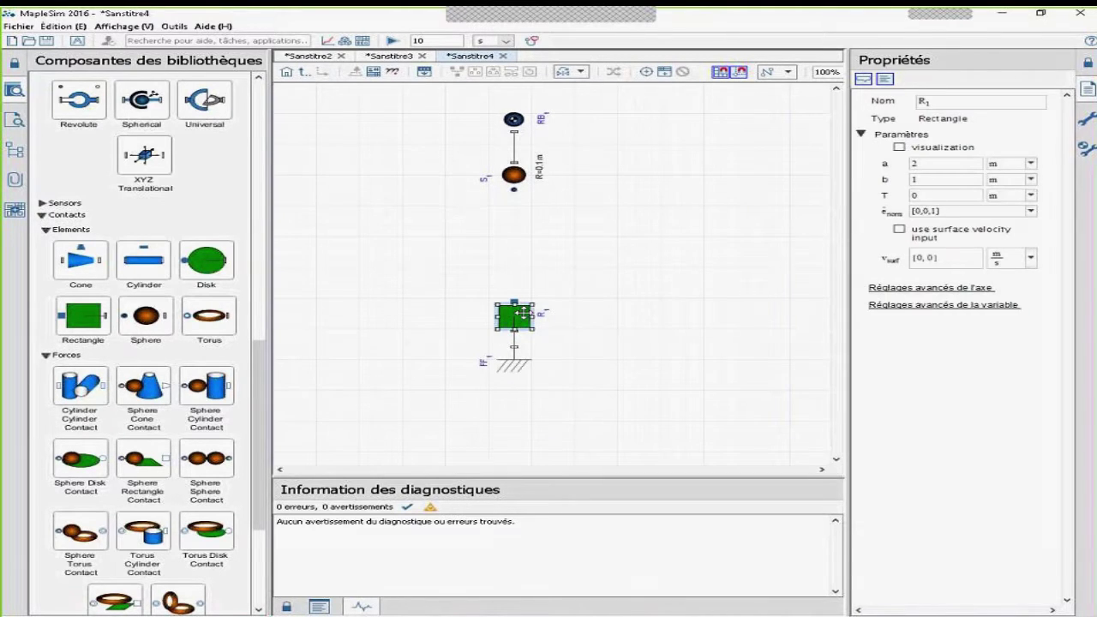
click(958, 210)
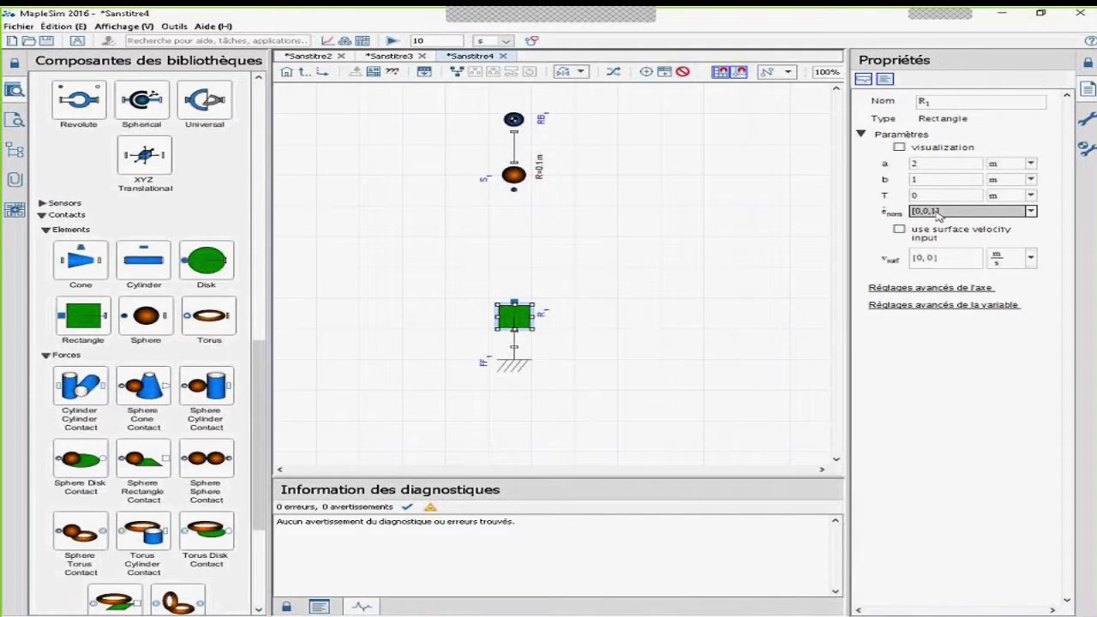
click(899, 149)
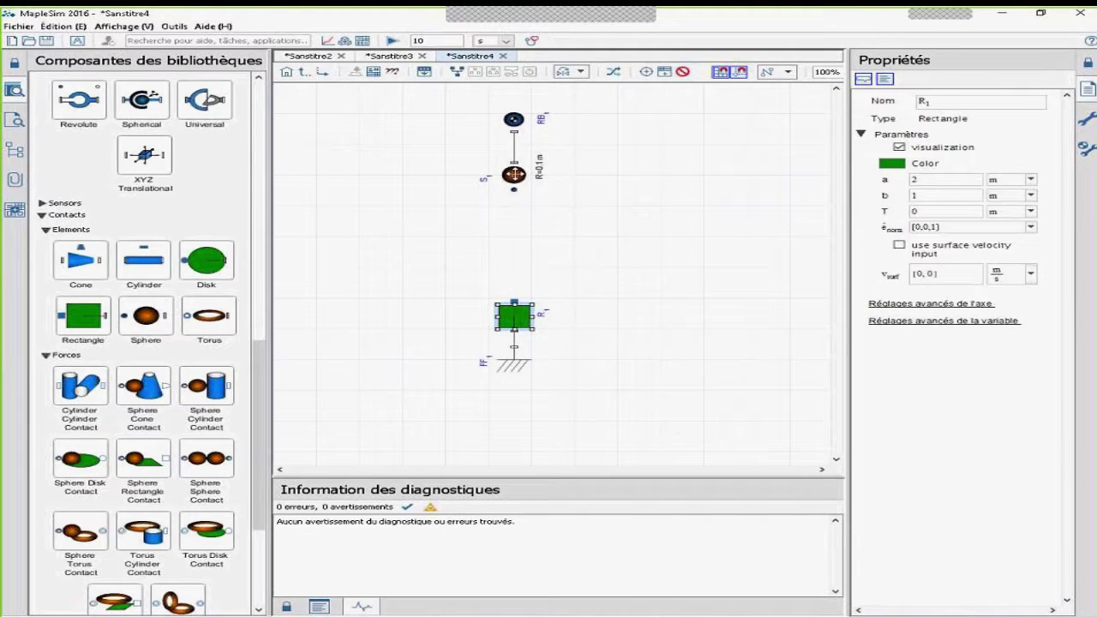
Turn on visualization for the contact sphere.
click(515, 175)
click(899, 148)
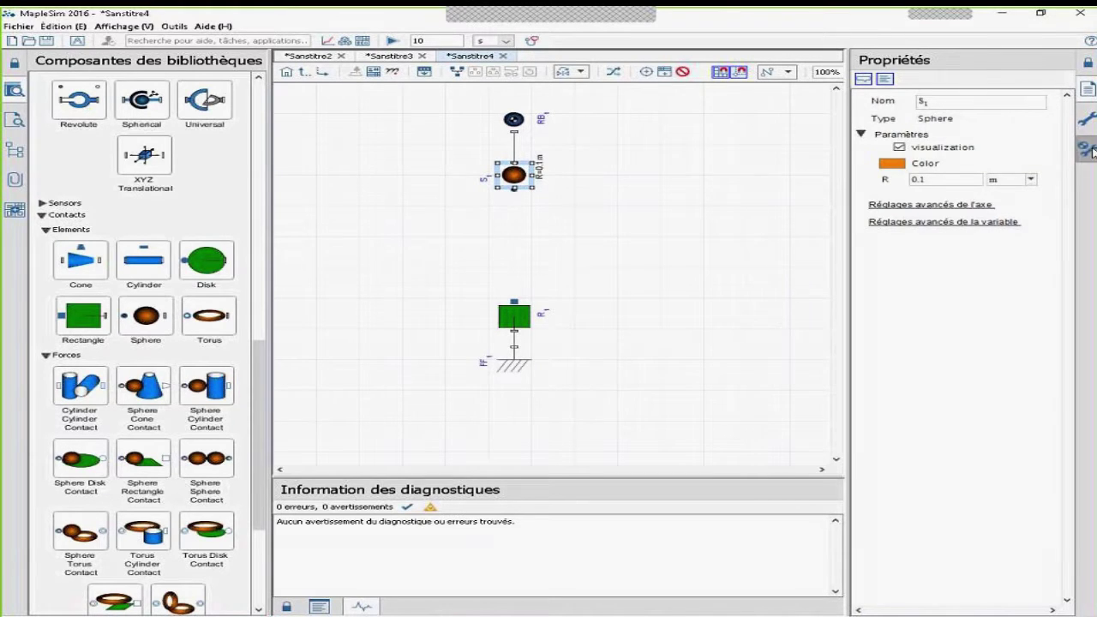
Change the model's gravity direction in the multibody settings so that it acts toward the rectangular surface.
click(1089, 149)
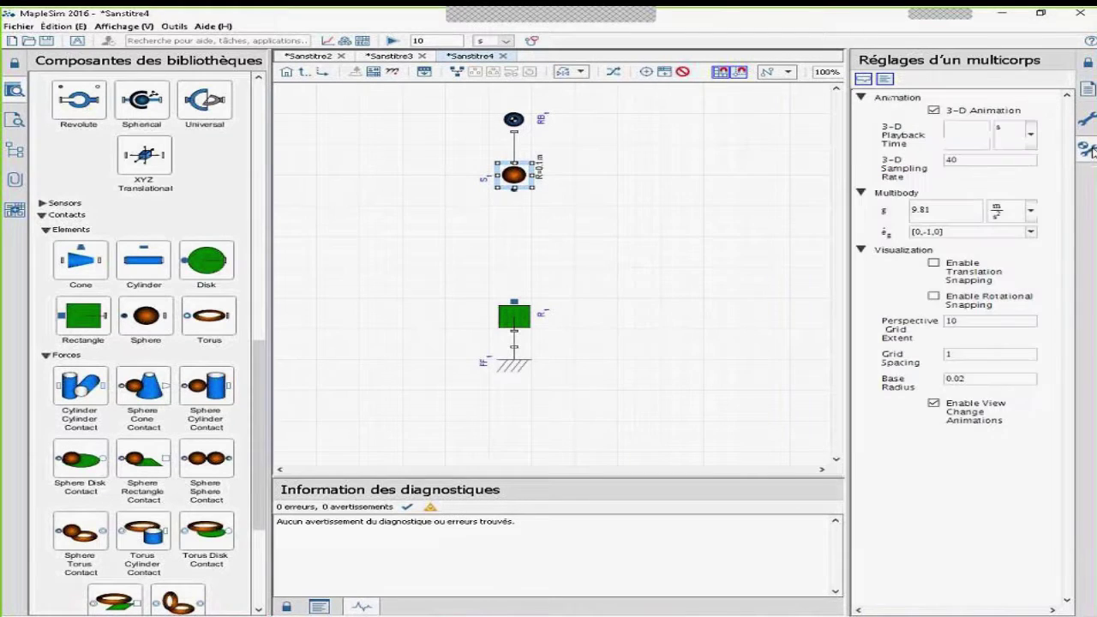
click(1032, 232)
click(919, 316)
click(649, 264)
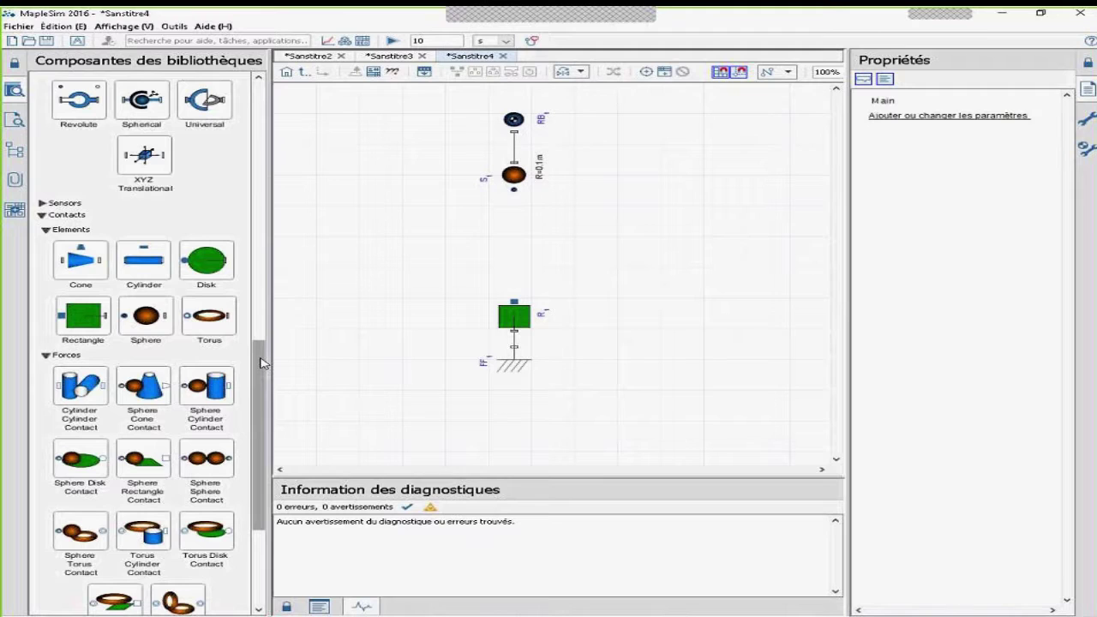
Add a Sphere Rectangle Contact force between the sphere and the rectangle, rotate it clockwise, and connect it to both contact elements.
drag(262, 363, 258, 416)
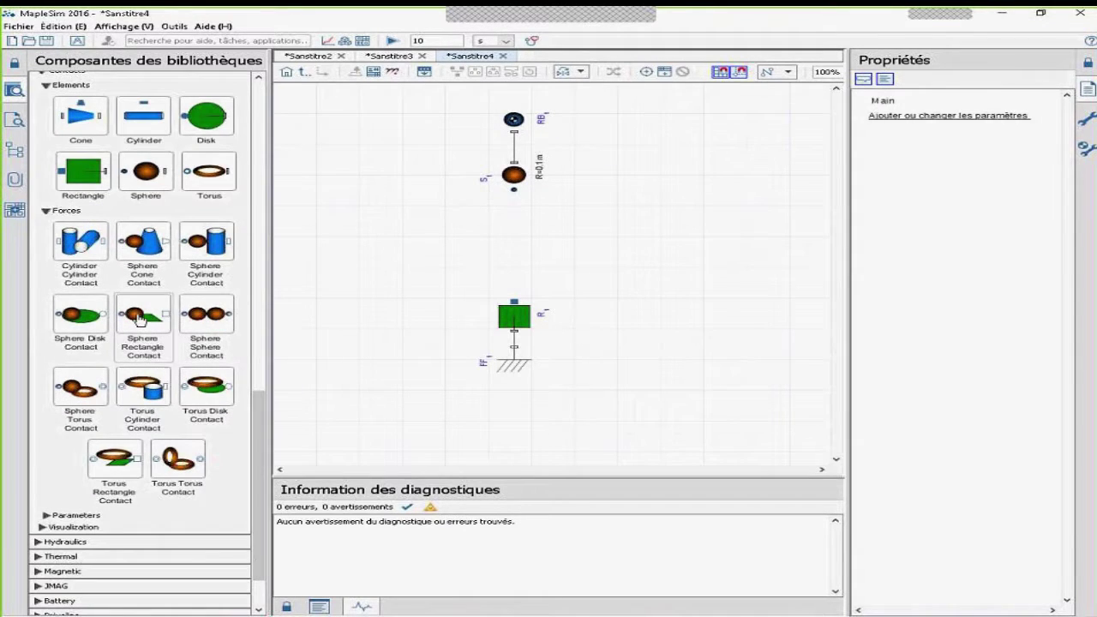
drag(140, 319, 528, 248)
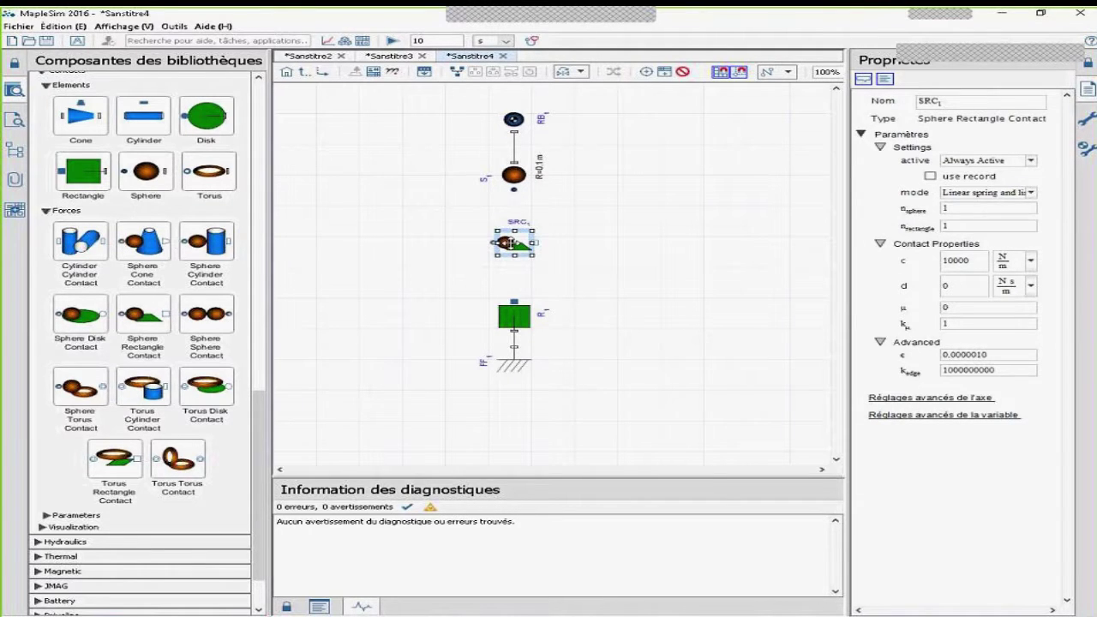
key(ctrl+r)
click(610, 245)
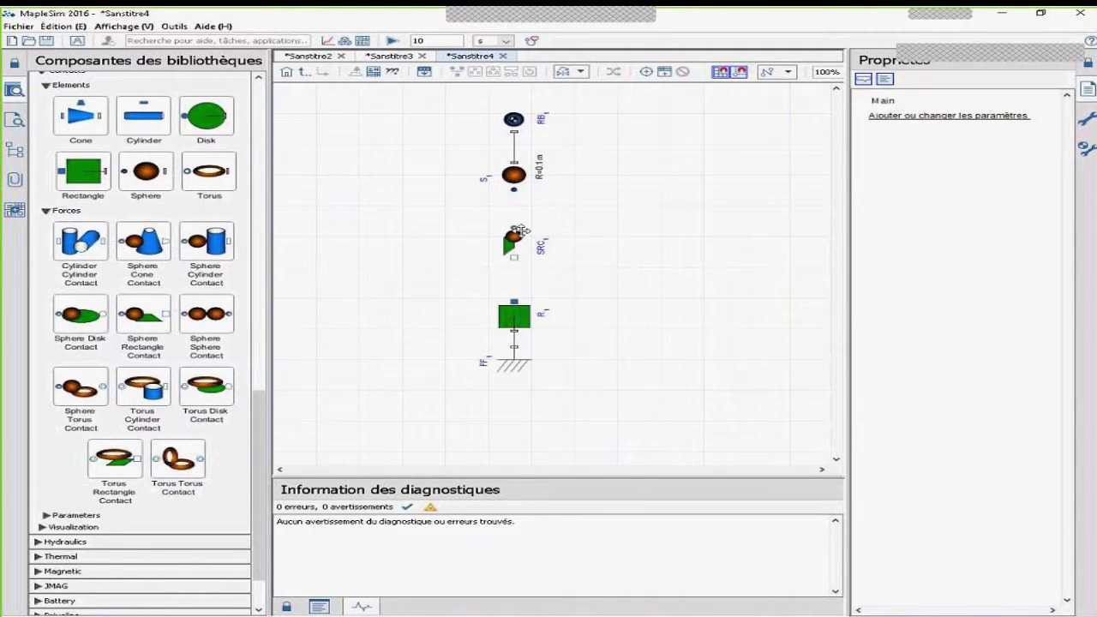
click(515, 228)
click(515, 190)
click(514, 257)
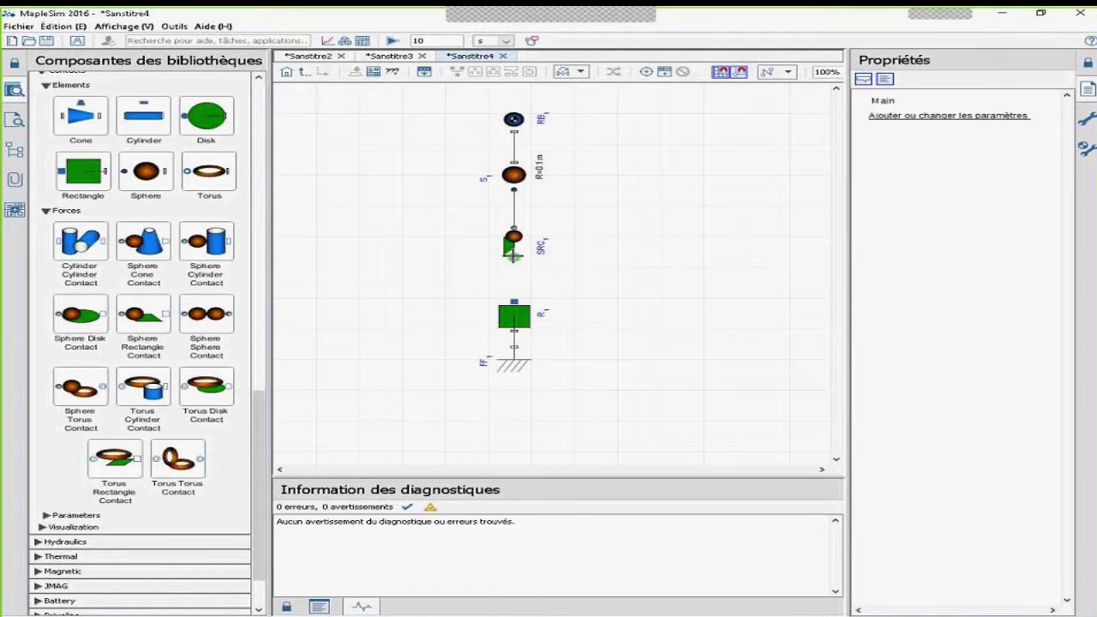
click(515, 300)
Set the sphere-rectangle contact's damping constant to 10 N s/m.
click(515, 243)
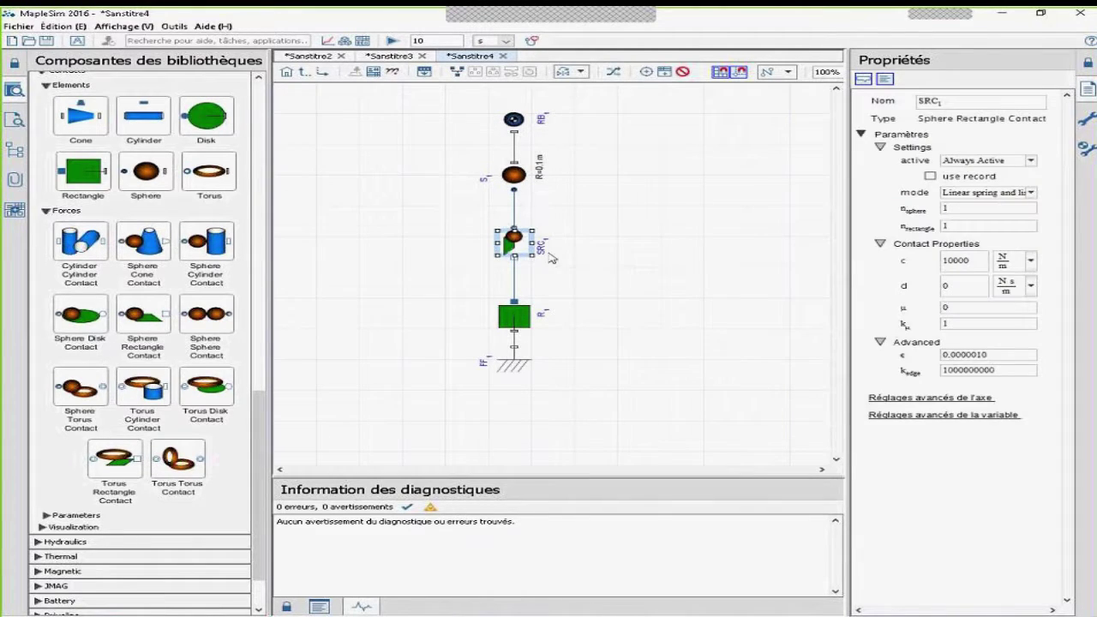
click(956, 260)
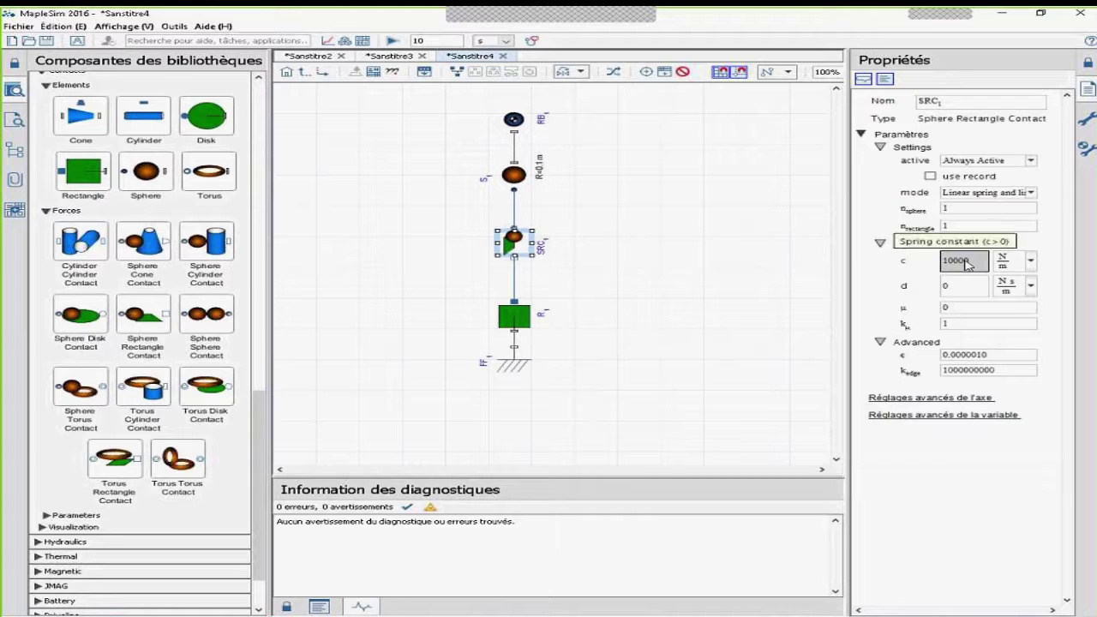
click(967, 287)
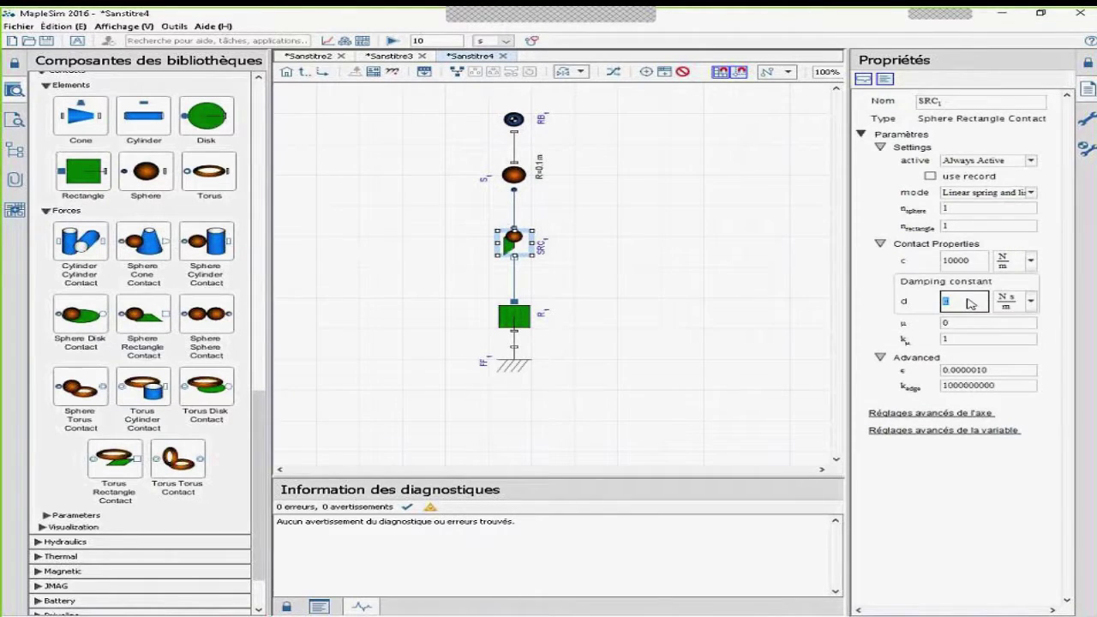
text(10)
click(736, 296)
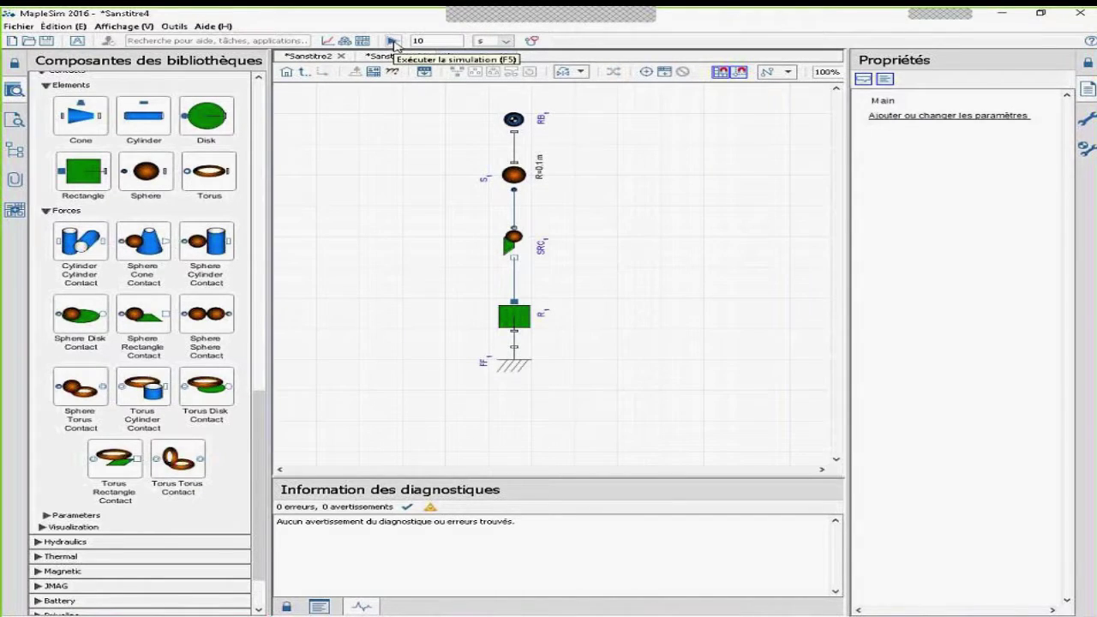
Run the 10 s simulation, play back its 3-D animation, and close the analysis window.
click(394, 42)
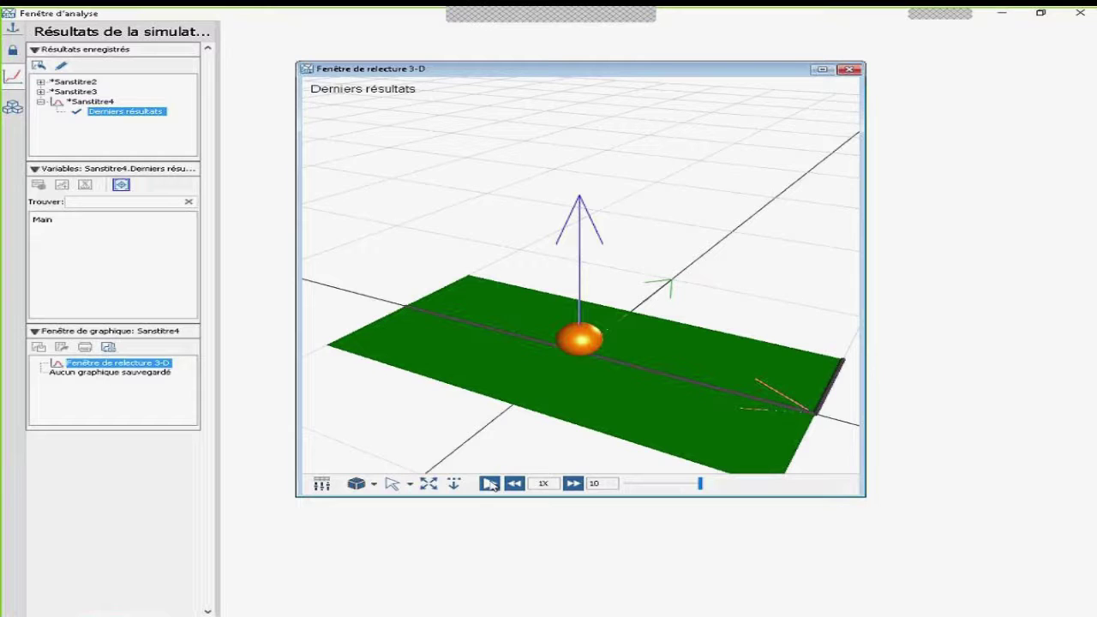
click(1080, 13)
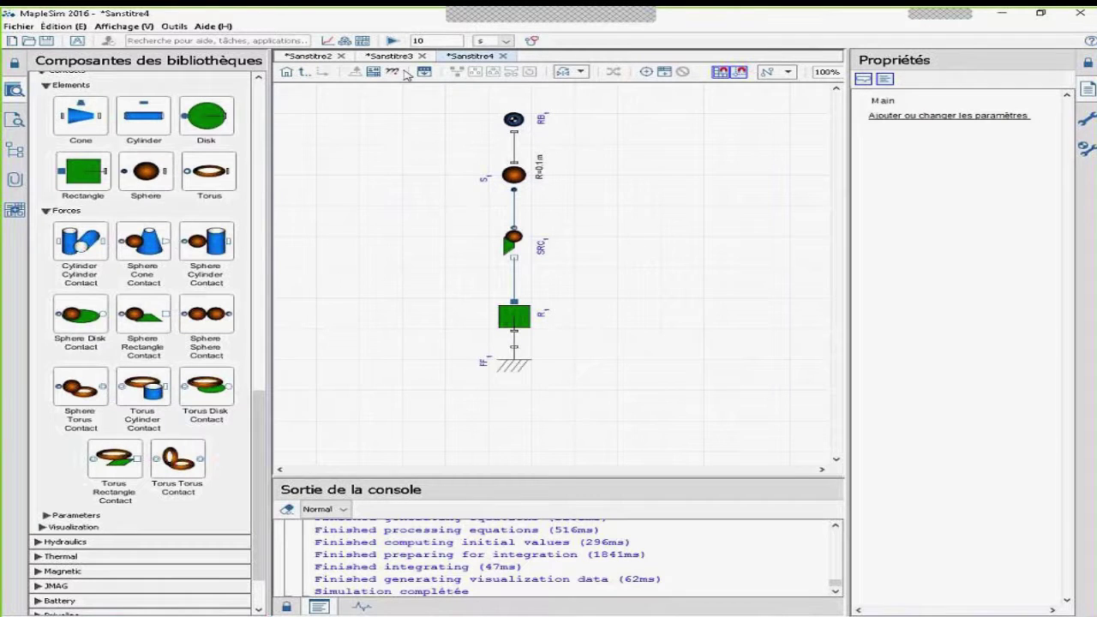
Review the finger linkage model in Sanstitre2 and the electric motor model in Sanstitre3, and return to the contact model.
click(314, 57)
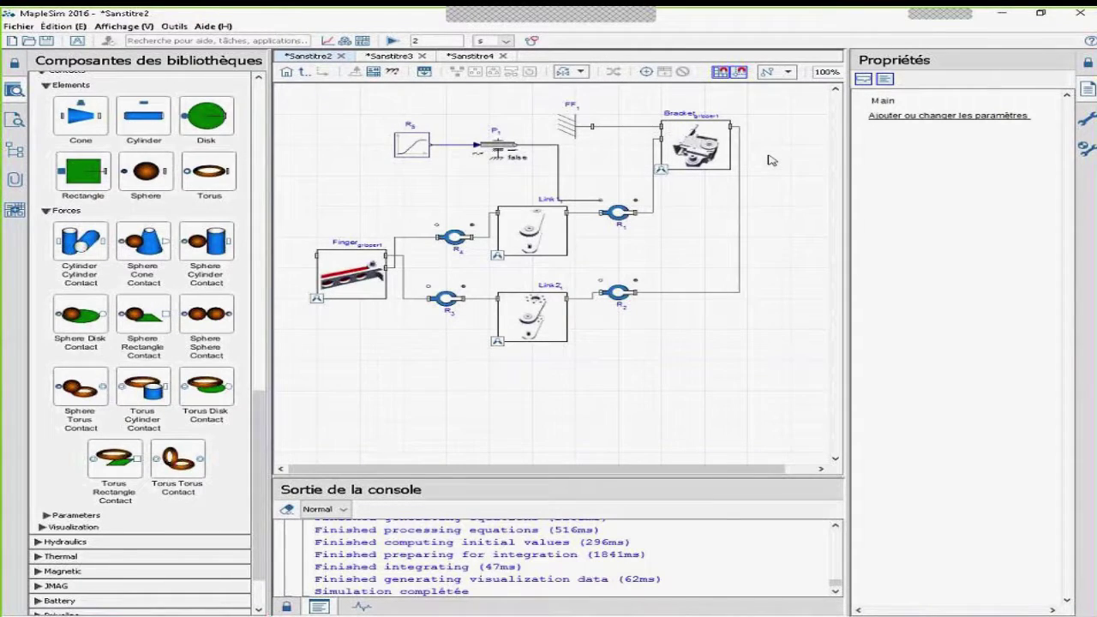
click(386, 58)
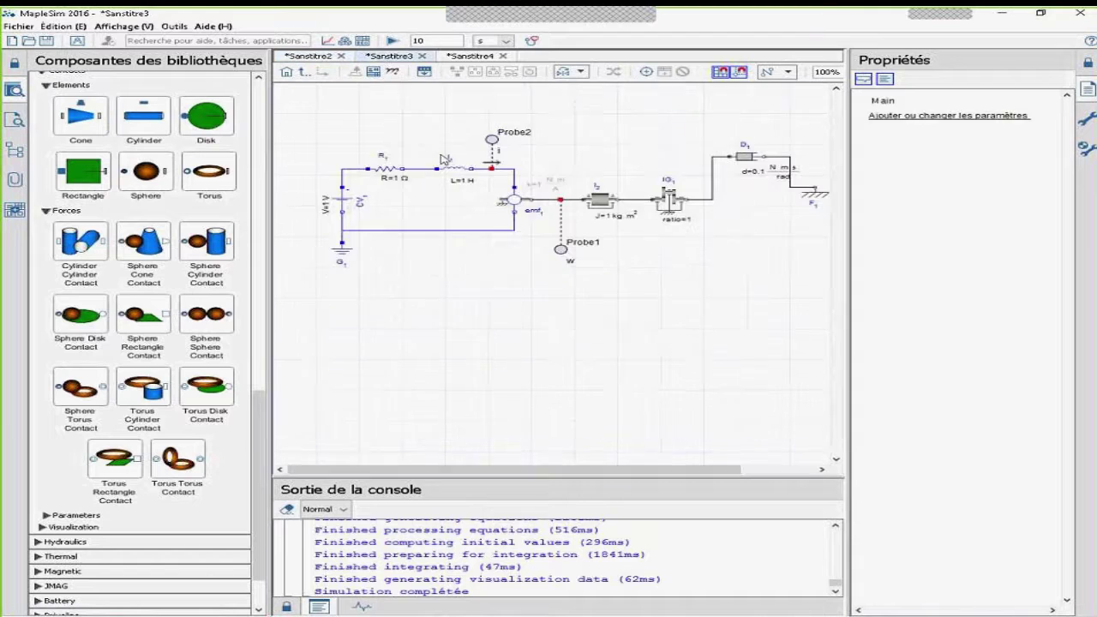
click(470, 57)
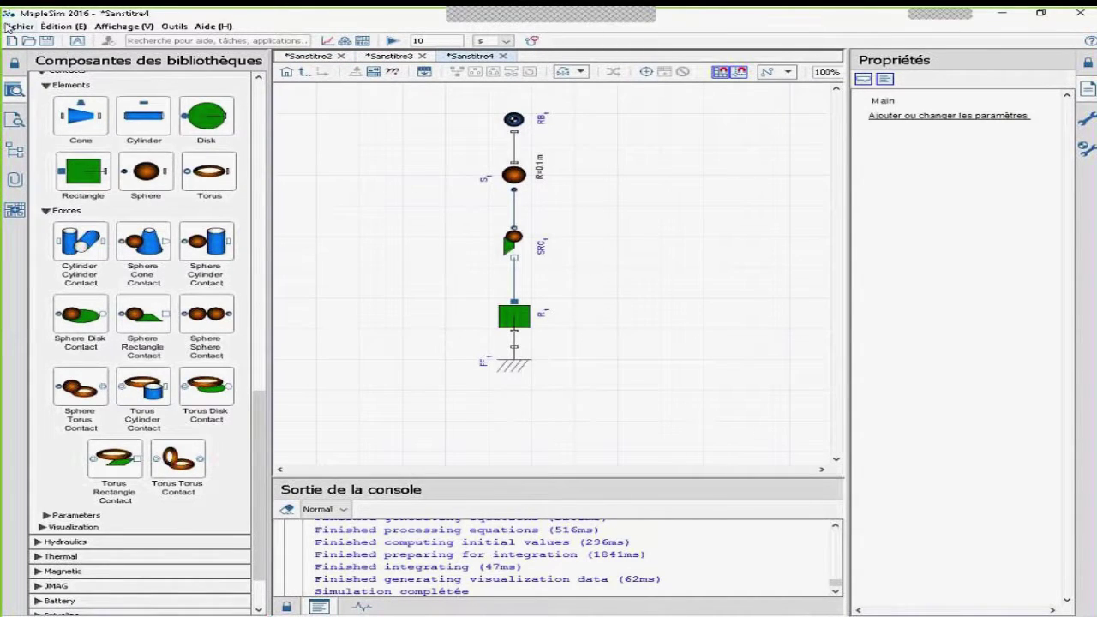
Open the recent model 4-Bar_Linkage_Gripper_NG5.msim and collapse the component library to widen the diagram.
click(18, 27)
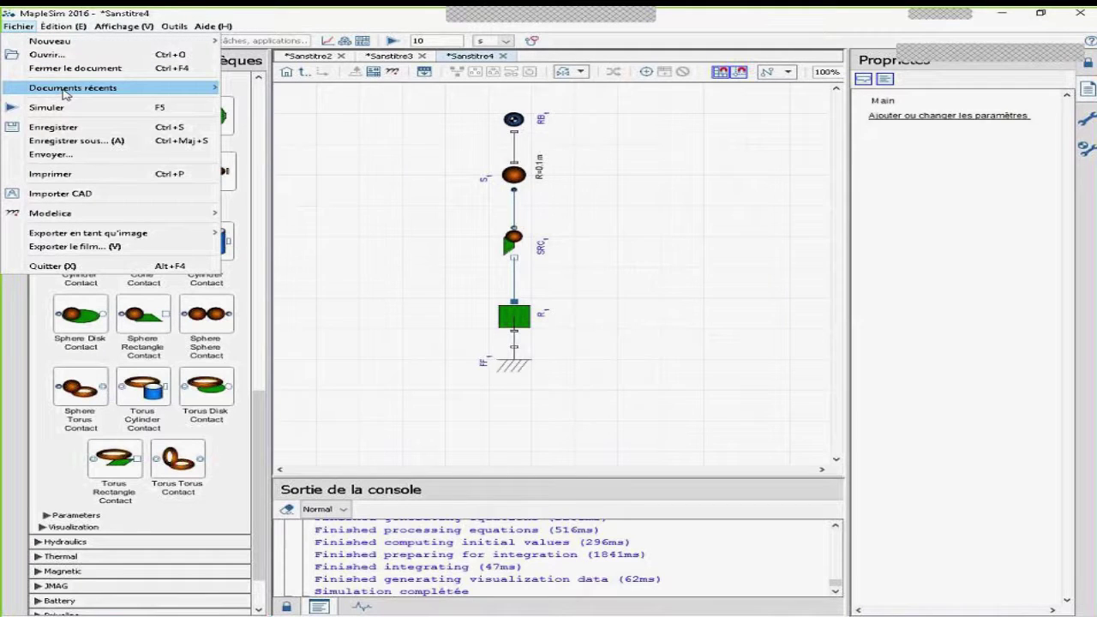
mouse_move(66, 94)
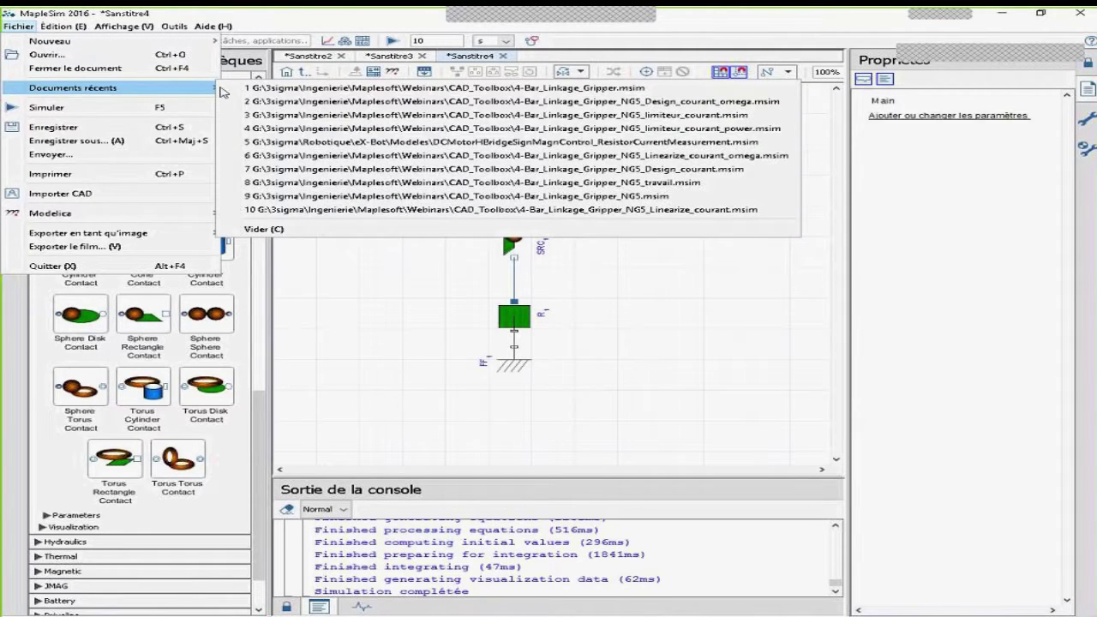
click(474, 196)
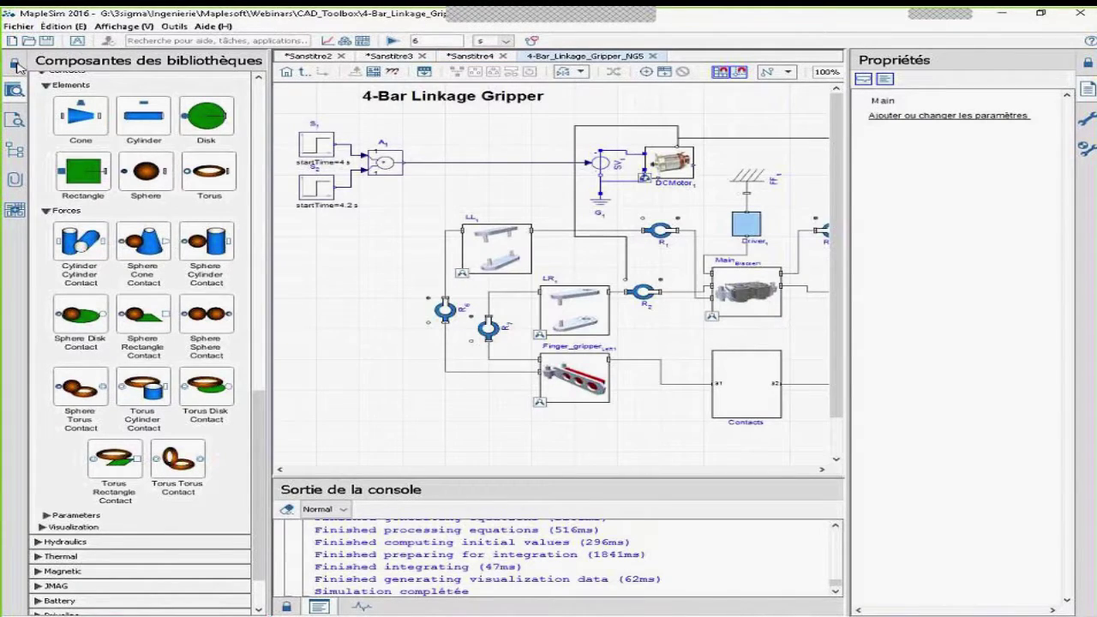
click(15, 65)
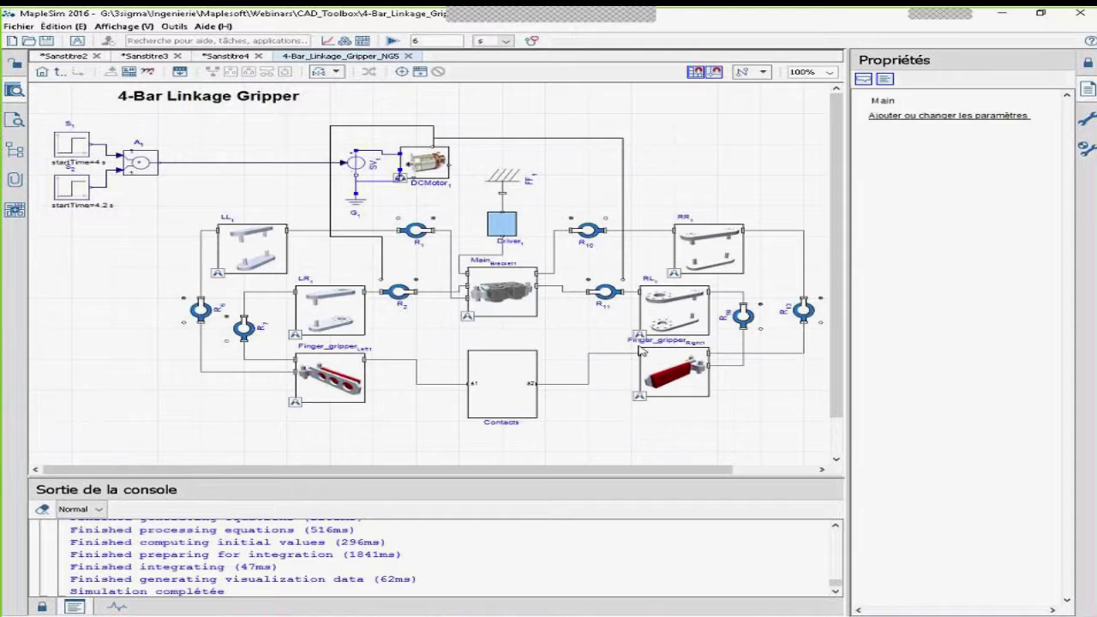
Examine the gripper's main bracket and the imported links, fingers and revolute joints of its left and right sides.
click(504, 286)
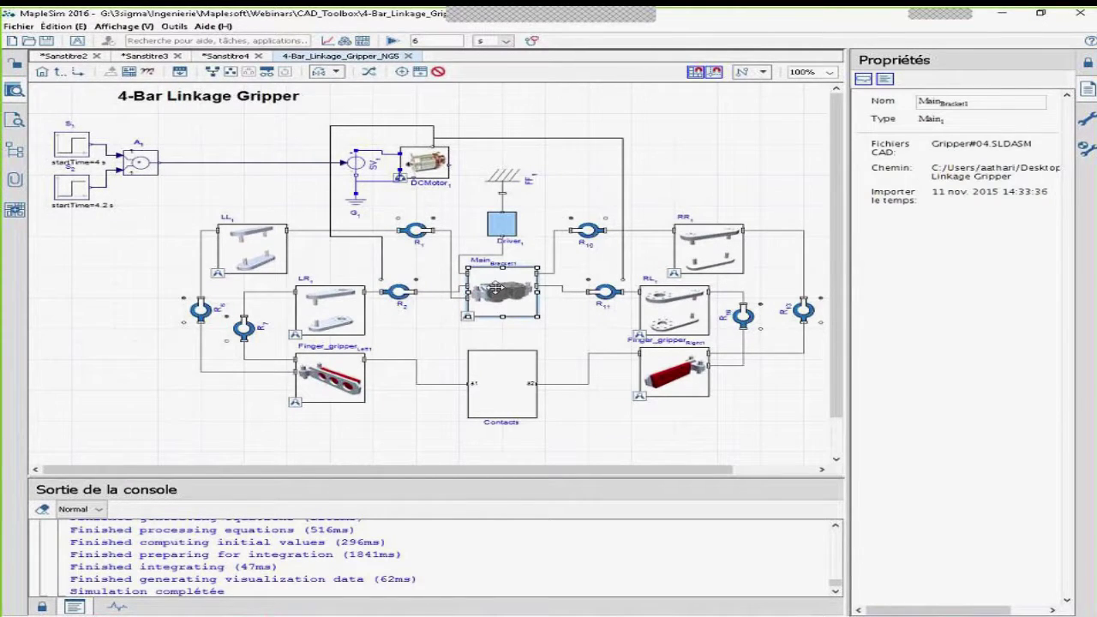
click(257, 251)
click(316, 296)
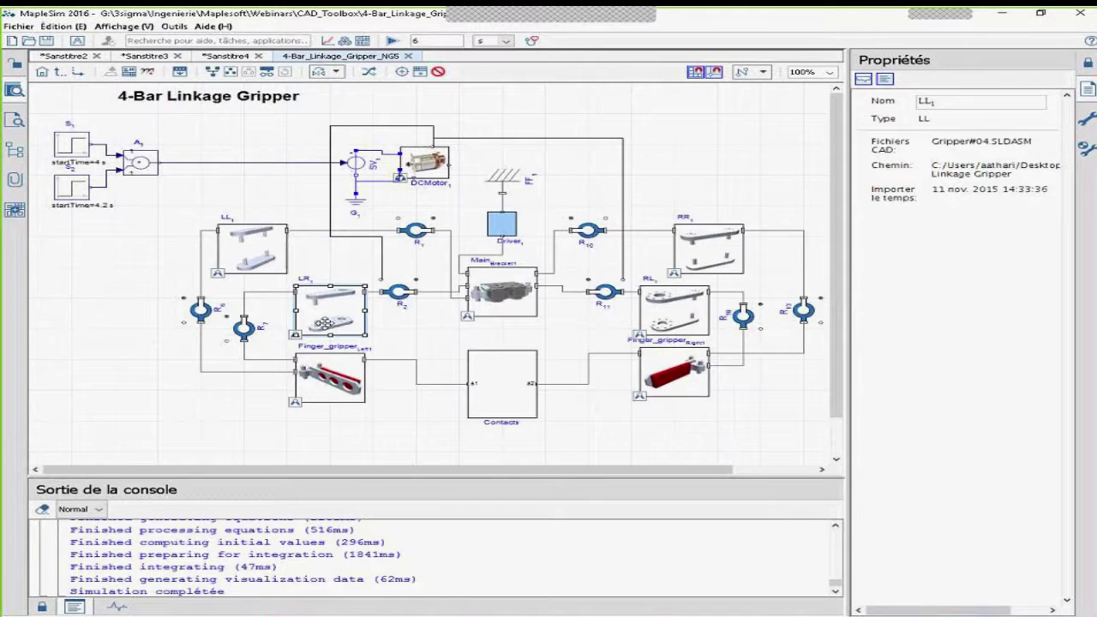
click(326, 377)
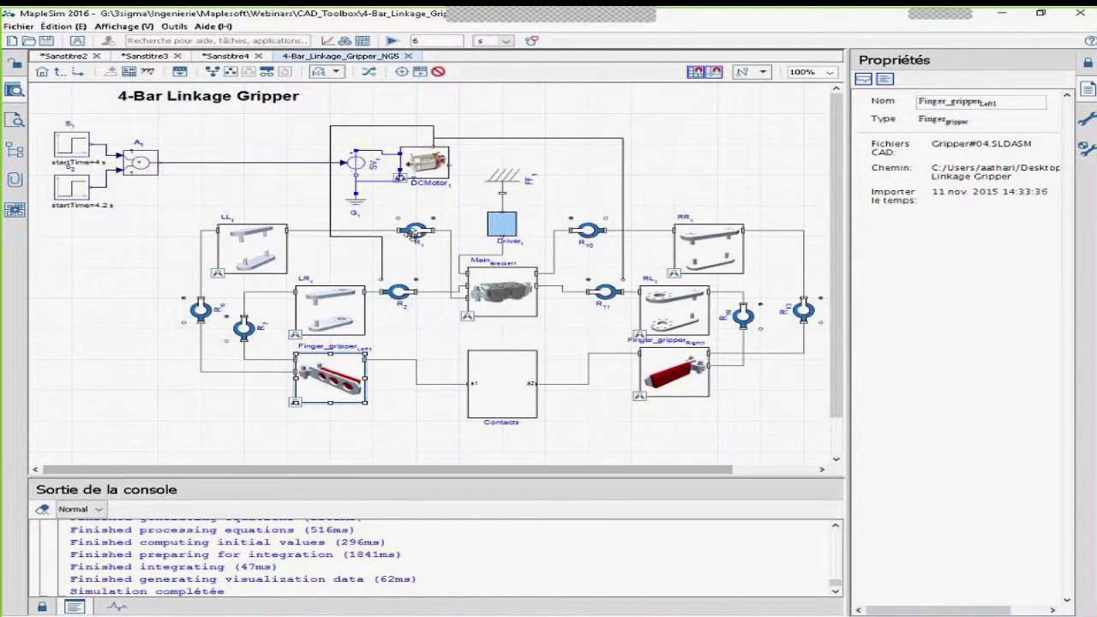
click(414, 231)
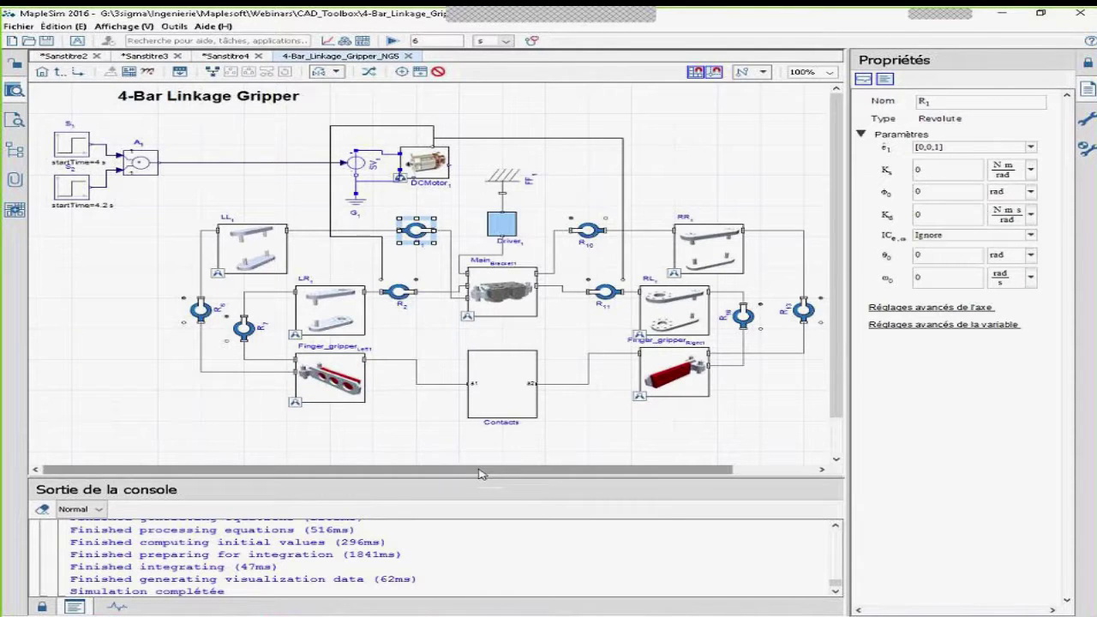
drag(480, 474, 564, 474)
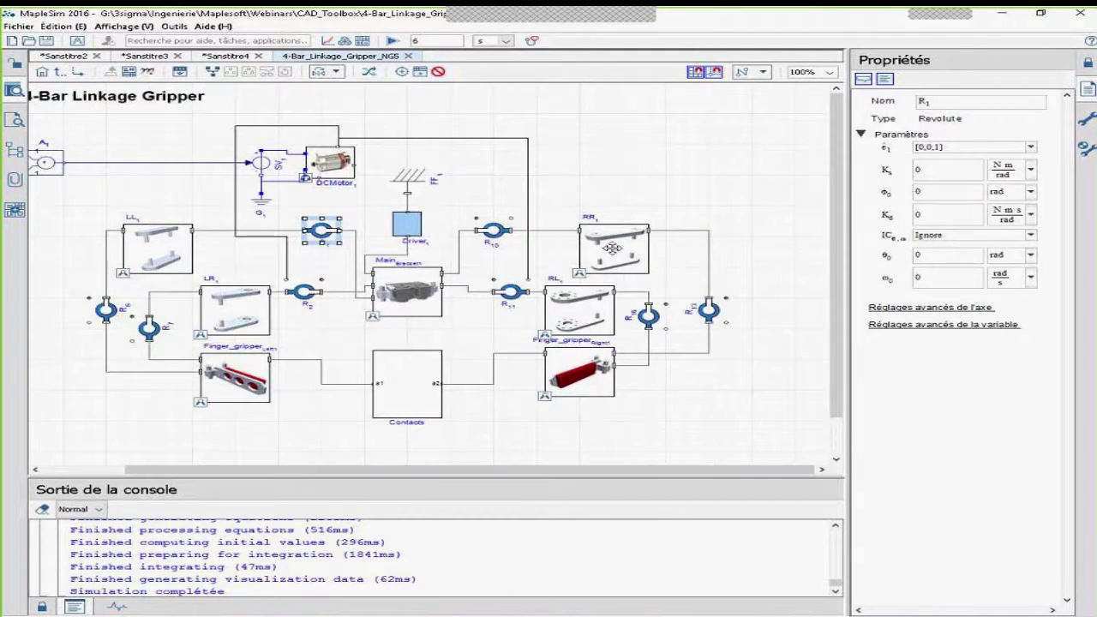
click(612, 248)
click(594, 312)
click(602, 354)
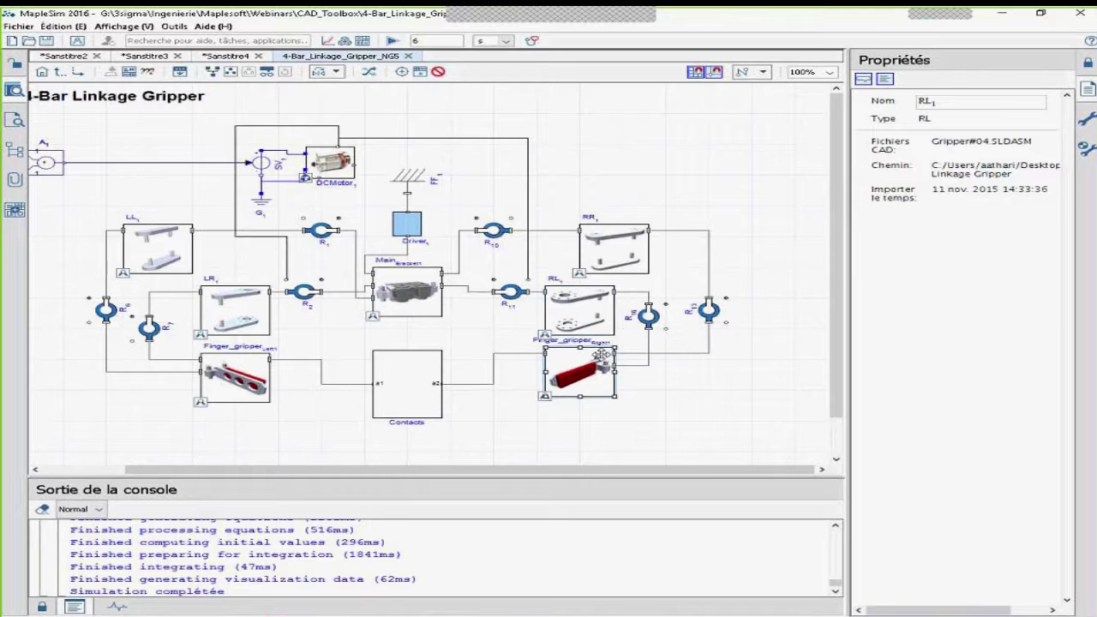
click(709, 311)
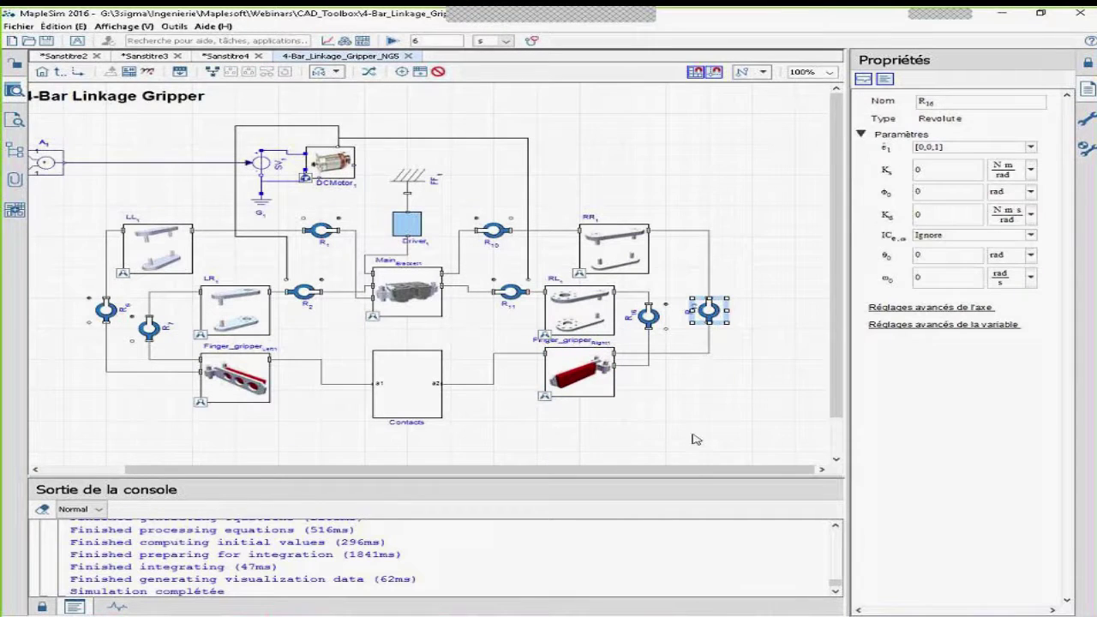
drag(694, 475, 613, 474)
Inspect the contents of the DCMotor subsystem and return to the gripper's main diagram.
click(426, 161)
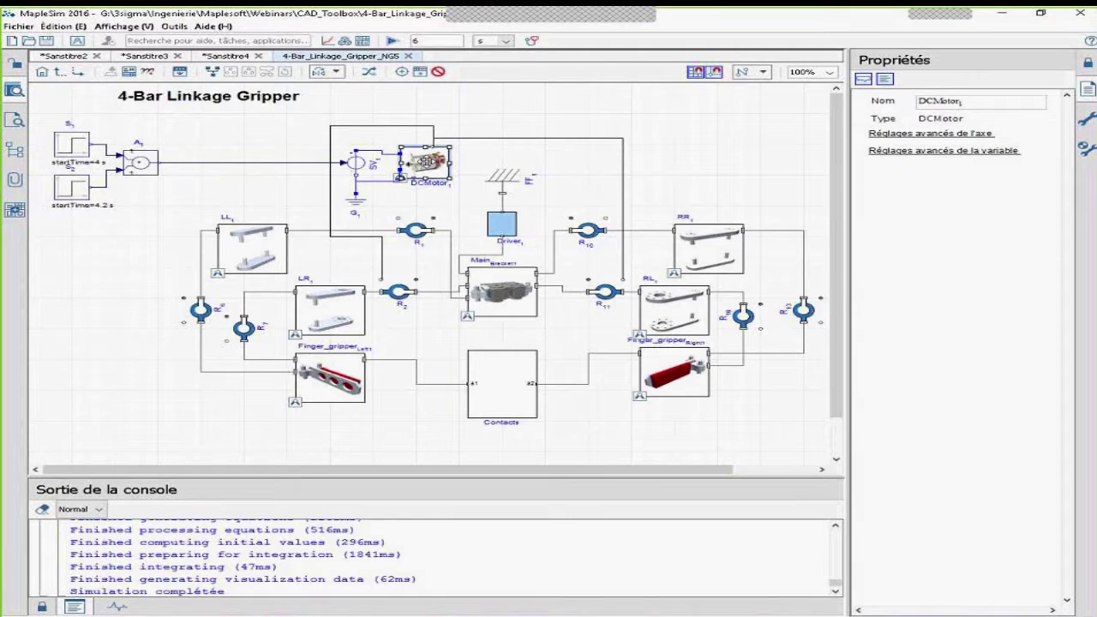
double_click(426, 161)
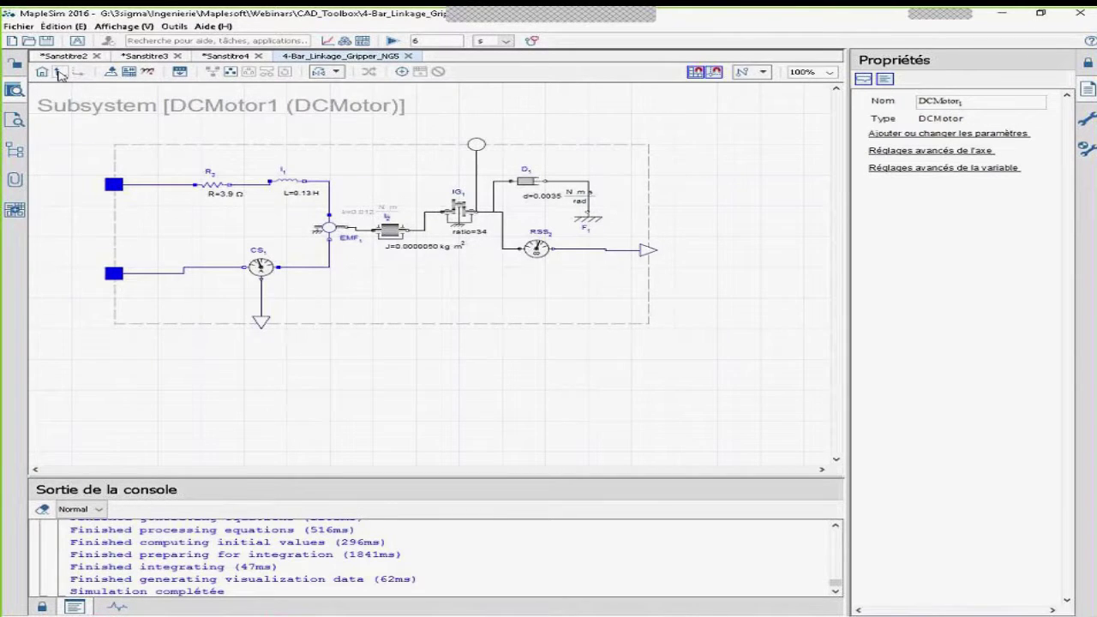
click(58, 74)
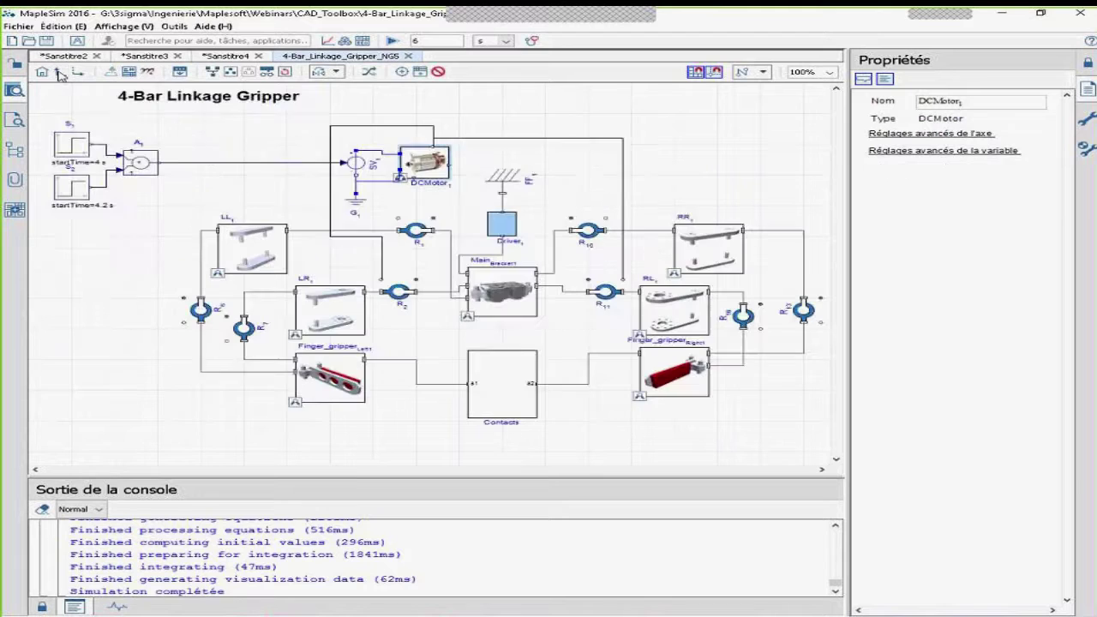
Examine the signal voltage source and the step and adder blocks that feed the DC motor.
click(353, 162)
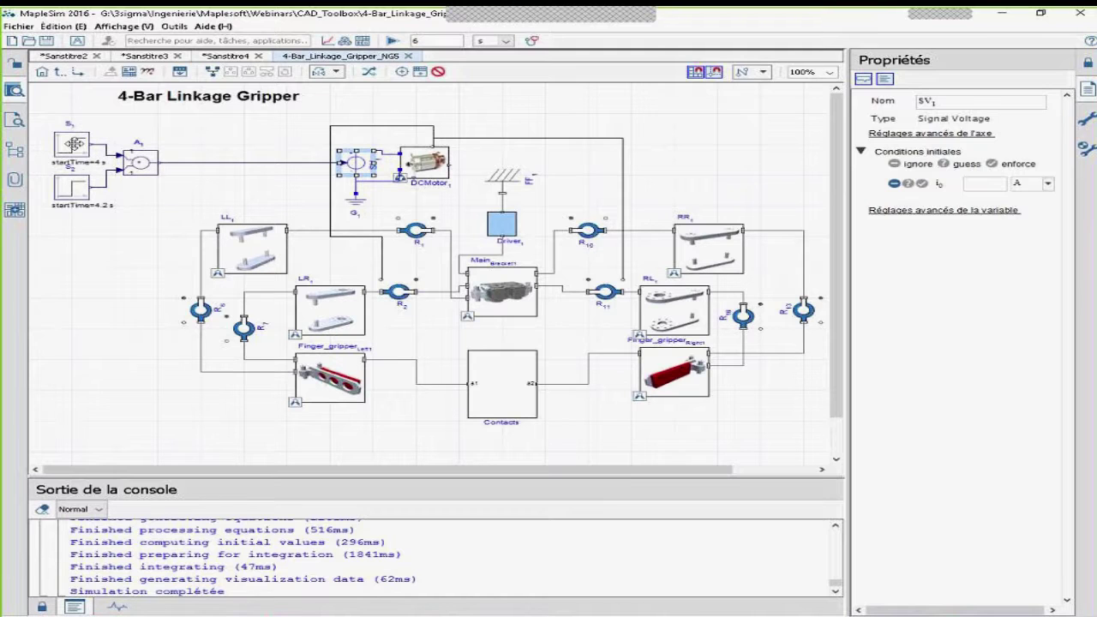
click(73, 144)
click(84, 243)
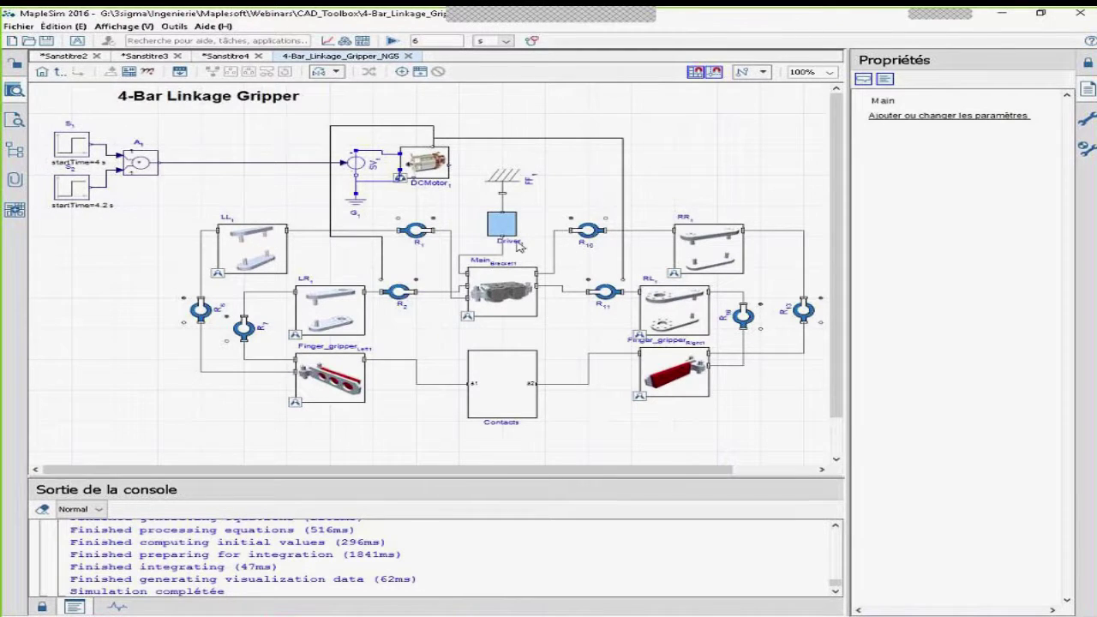
drag(43, 125, 178, 221)
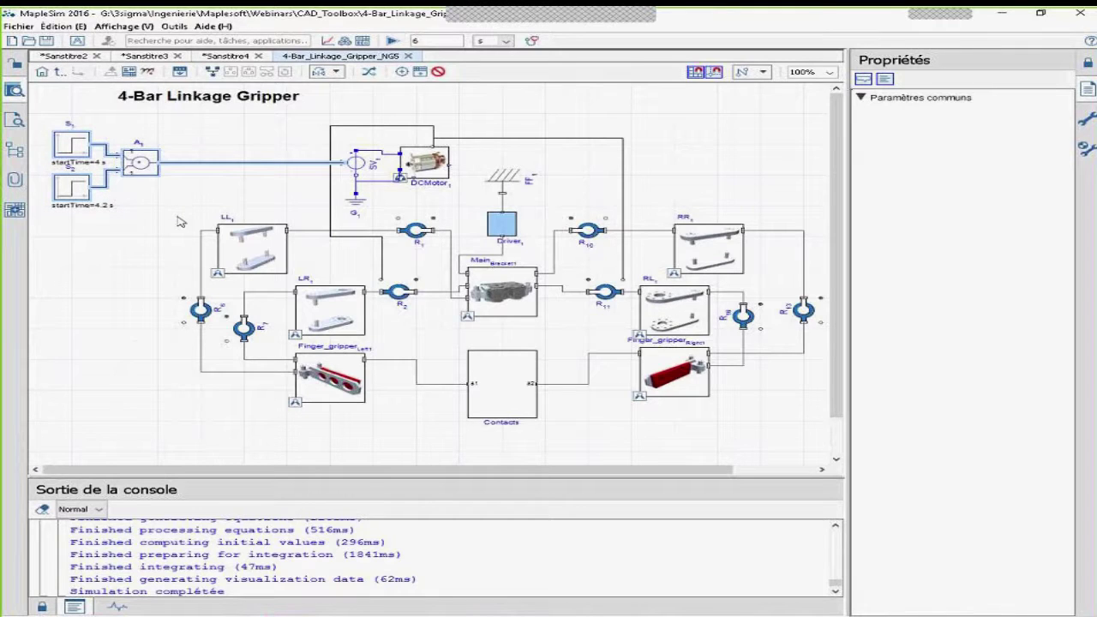
click(570, 195)
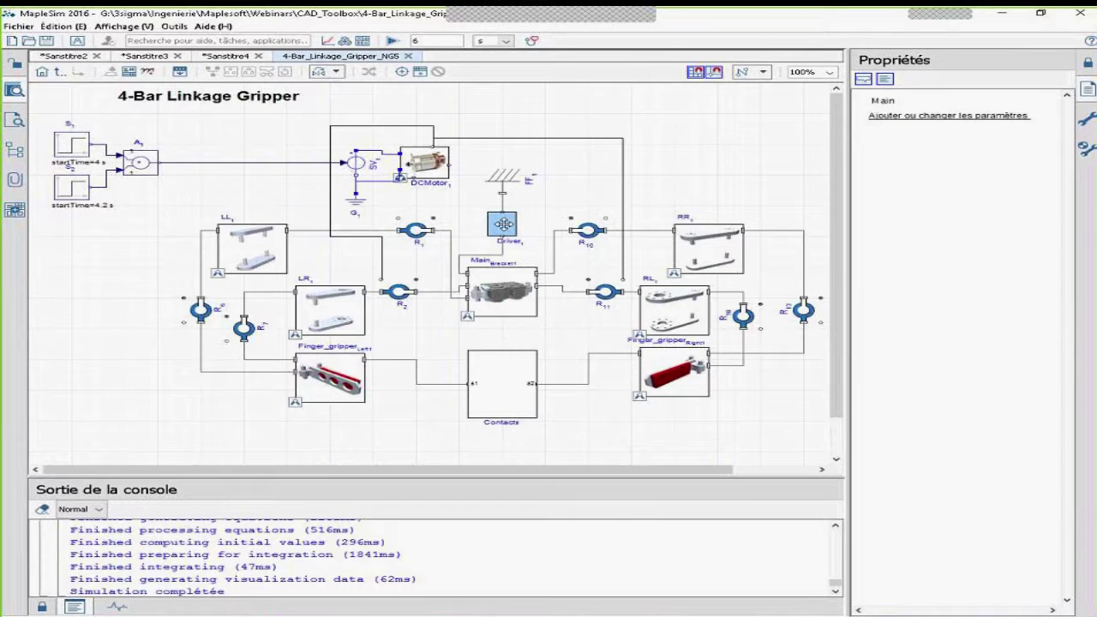
Inspect the contents of the Driver subsystem, return to the main diagram and open the Contacts subsystem.
double_click(503, 224)
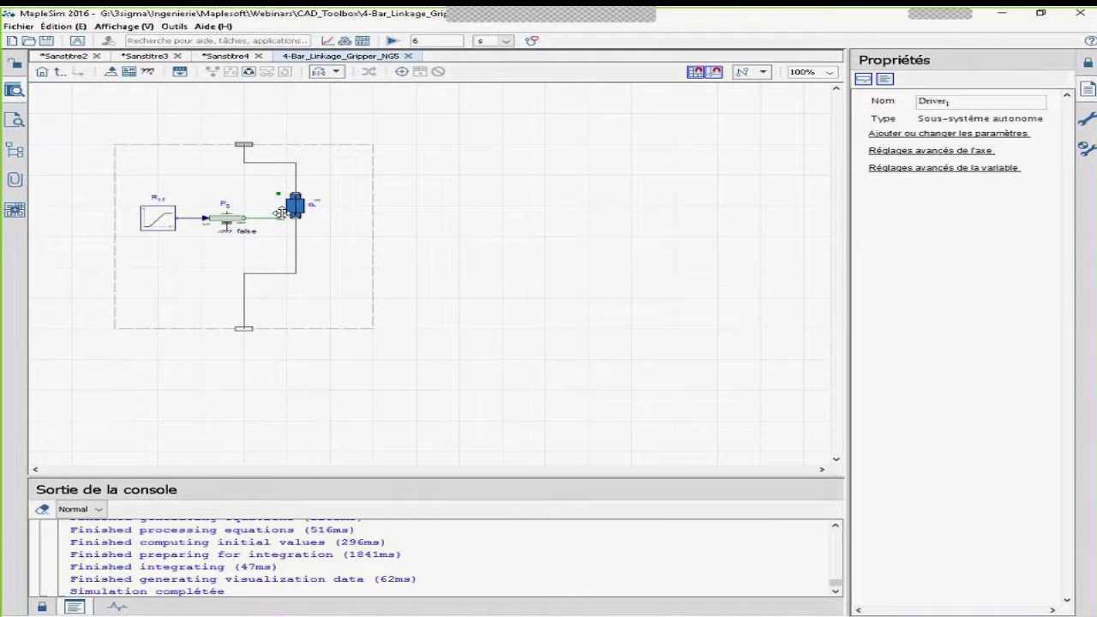
click(58, 72)
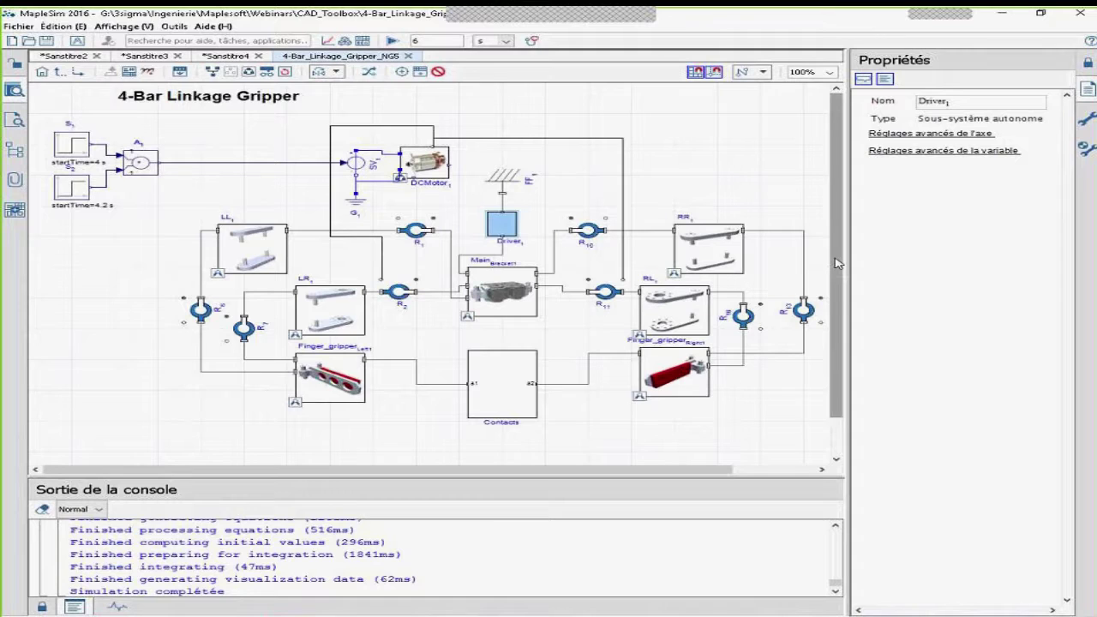
scroll(502, 333, down, 2)
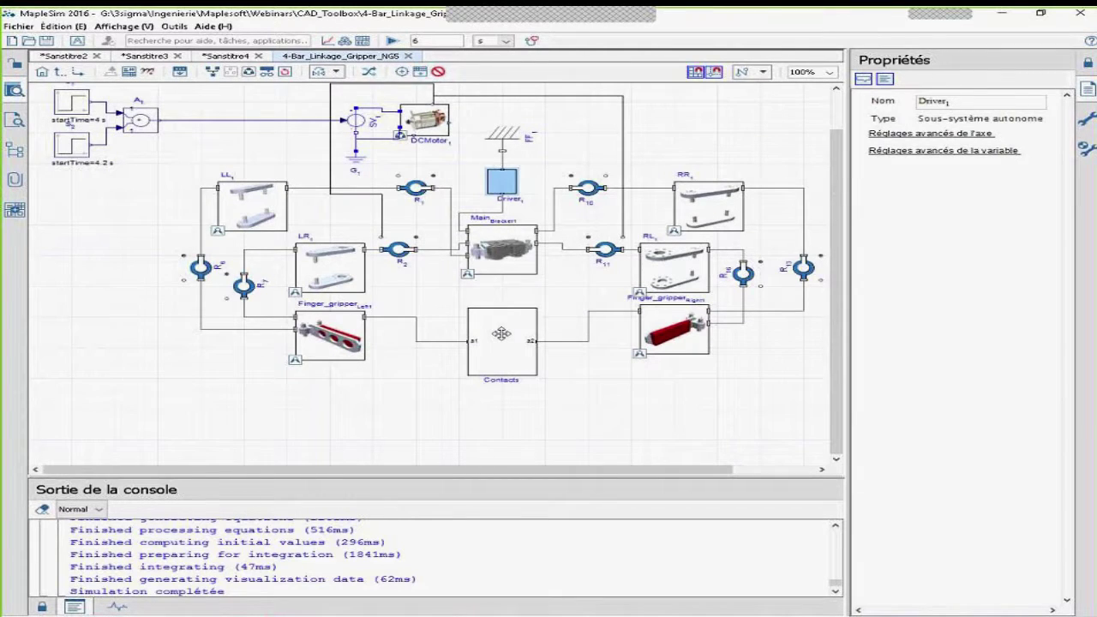
click(501, 333)
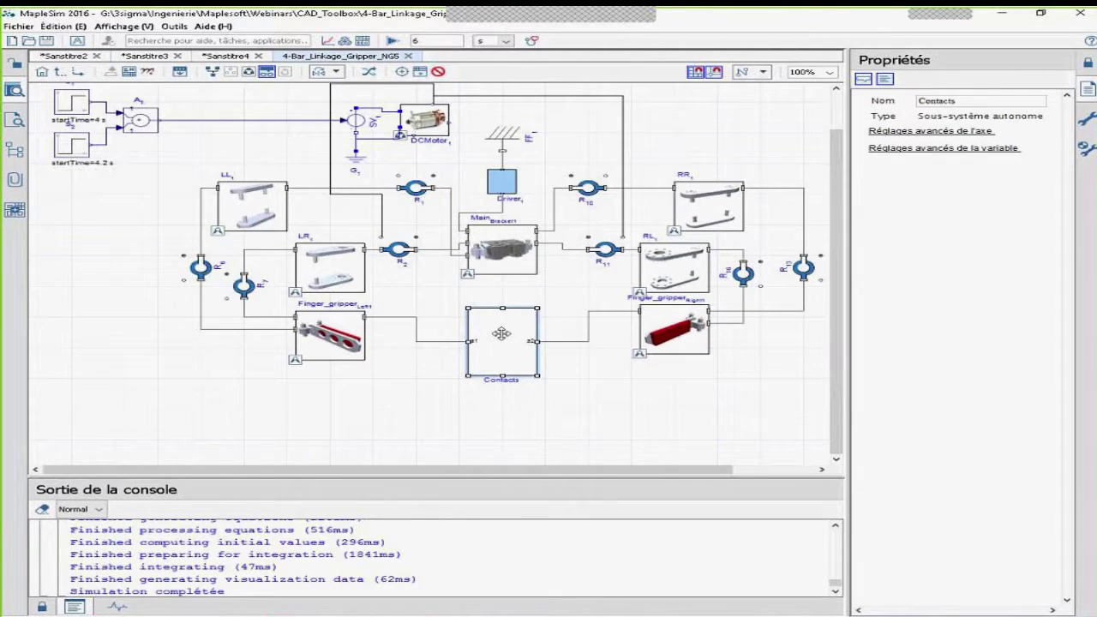
double_click(502, 334)
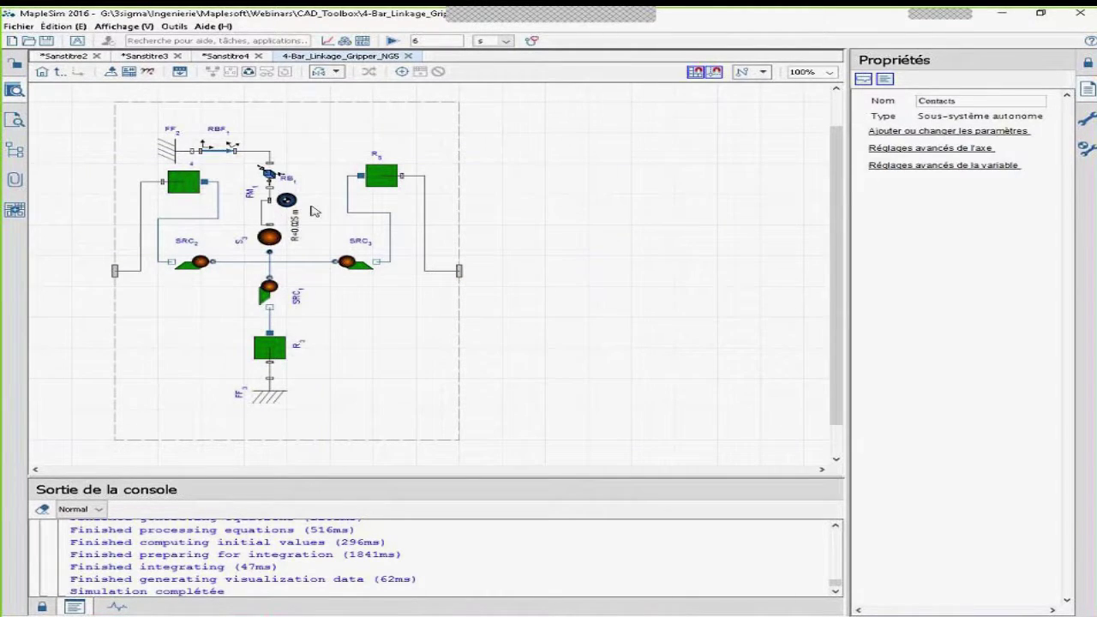
Examine the sphere-to-ground contact chain, rectangle R5 and the sphere-rectangle contact elements SRC2 and SRC3.
drag(257, 260, 308, 410)
click(397, 370)
click(380, 177)
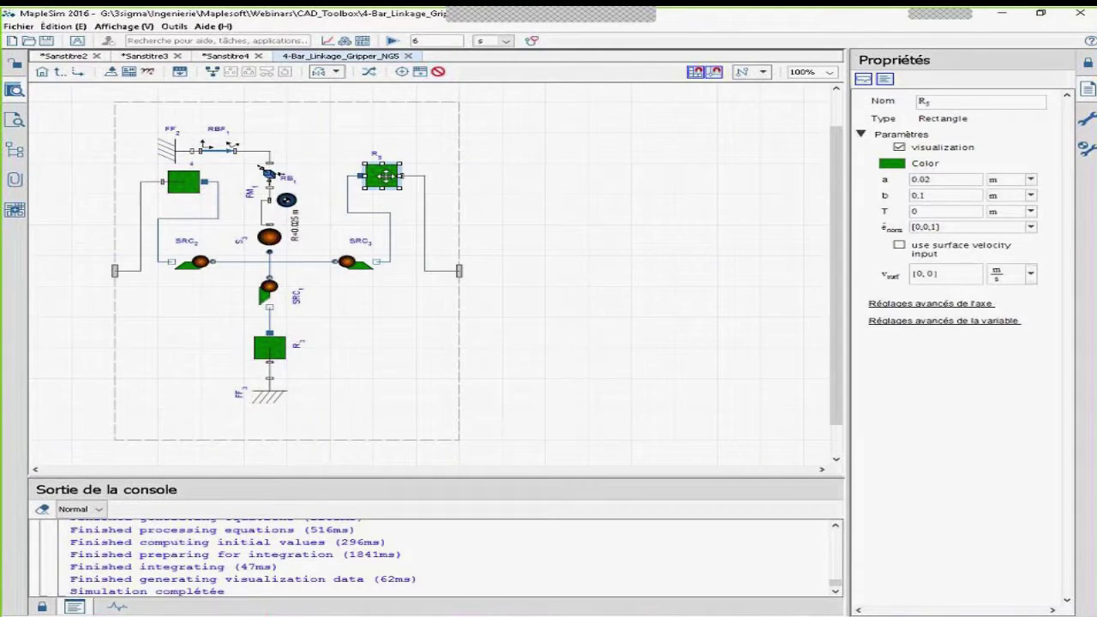
click(347, 260)
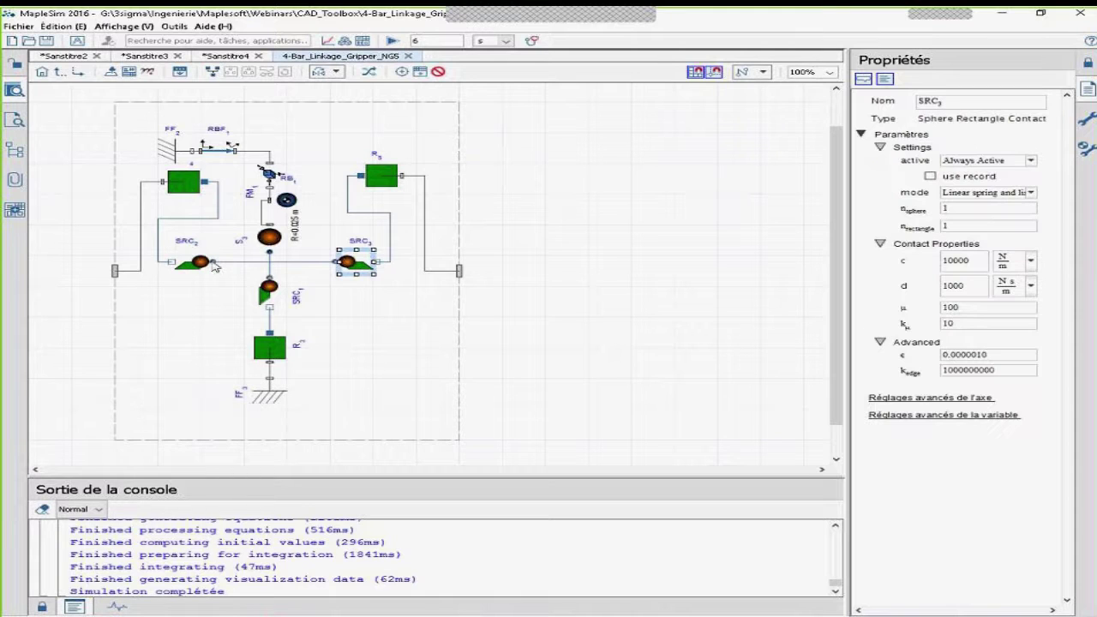
click(340, 261)
click(383, 310)
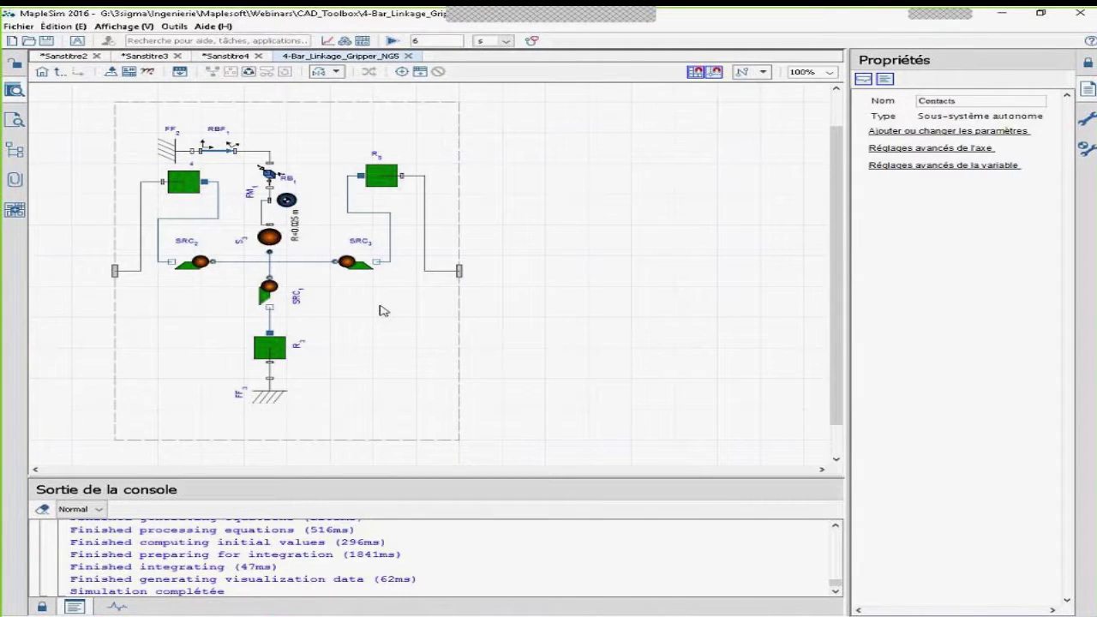
click(206, 267)
click(350, 262)
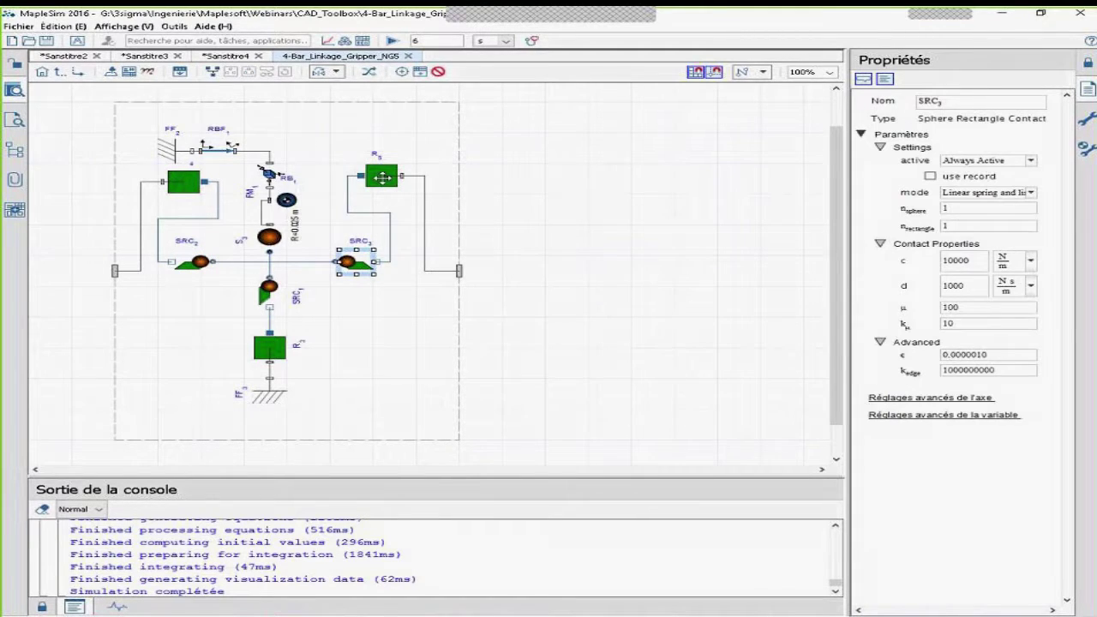
click(375, 312)
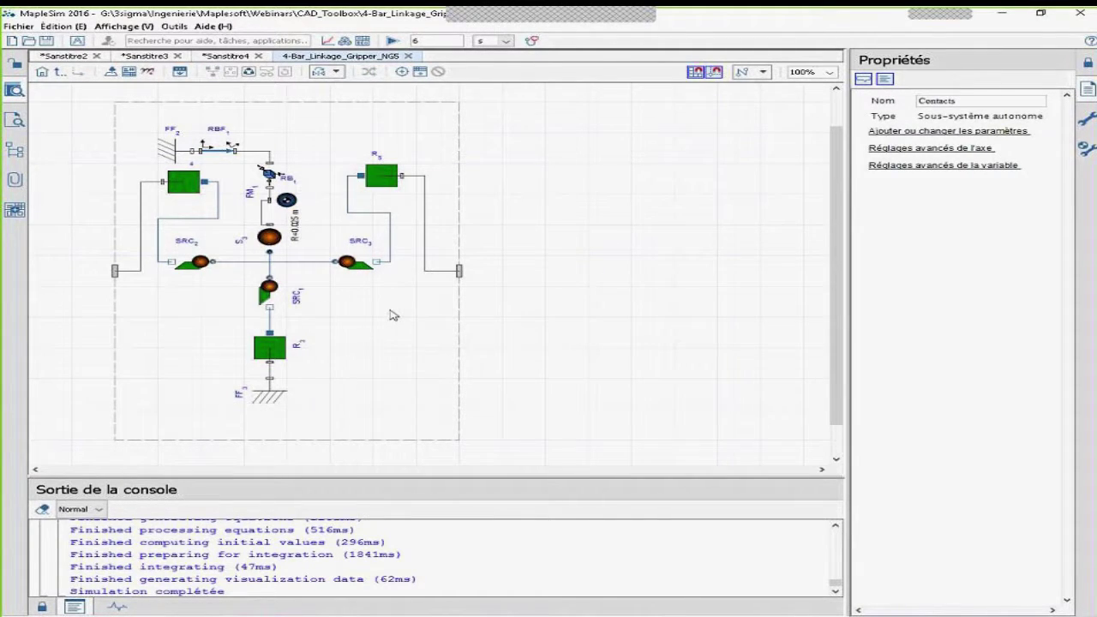
Compare the parameters of contact rectangles R4 and R5 and return to the gripper's main diagram.
click(178, 182)
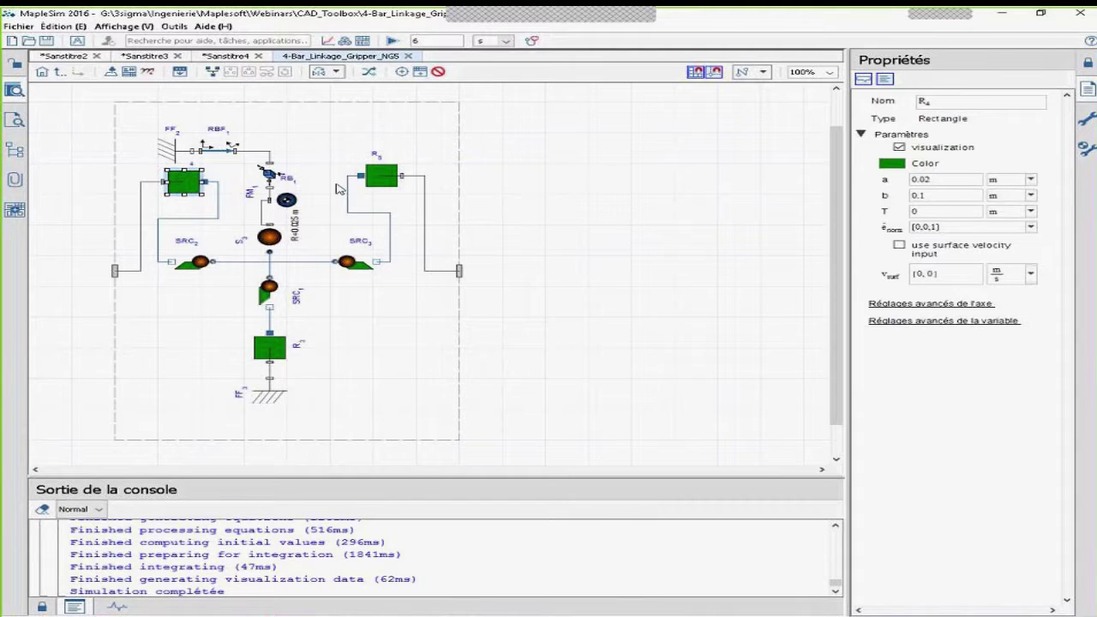
click(388, 177)
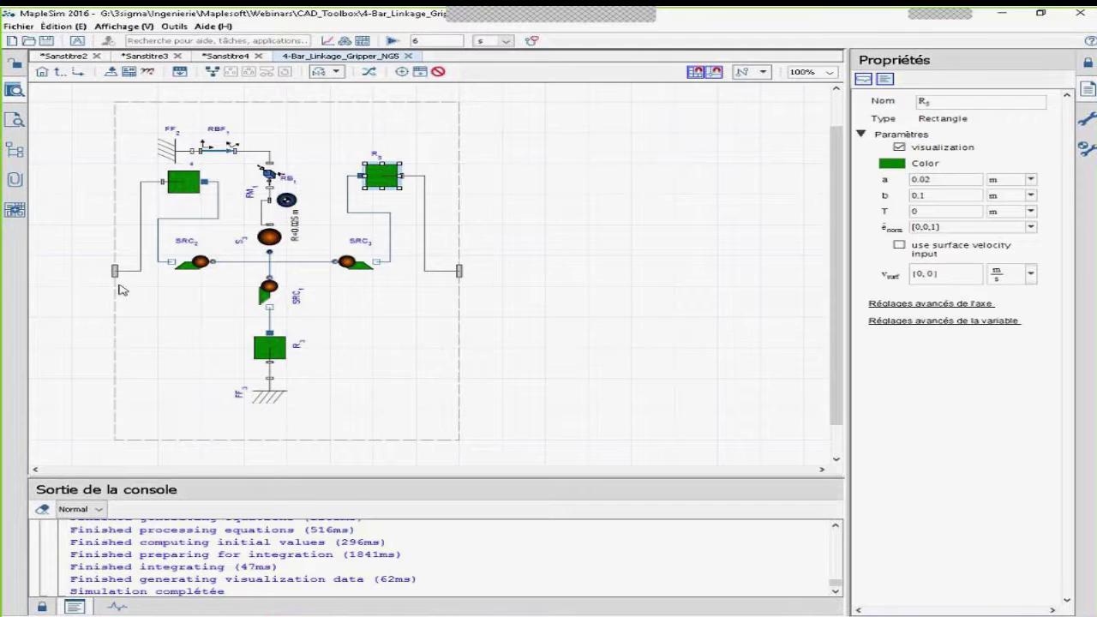
click(178, 188)
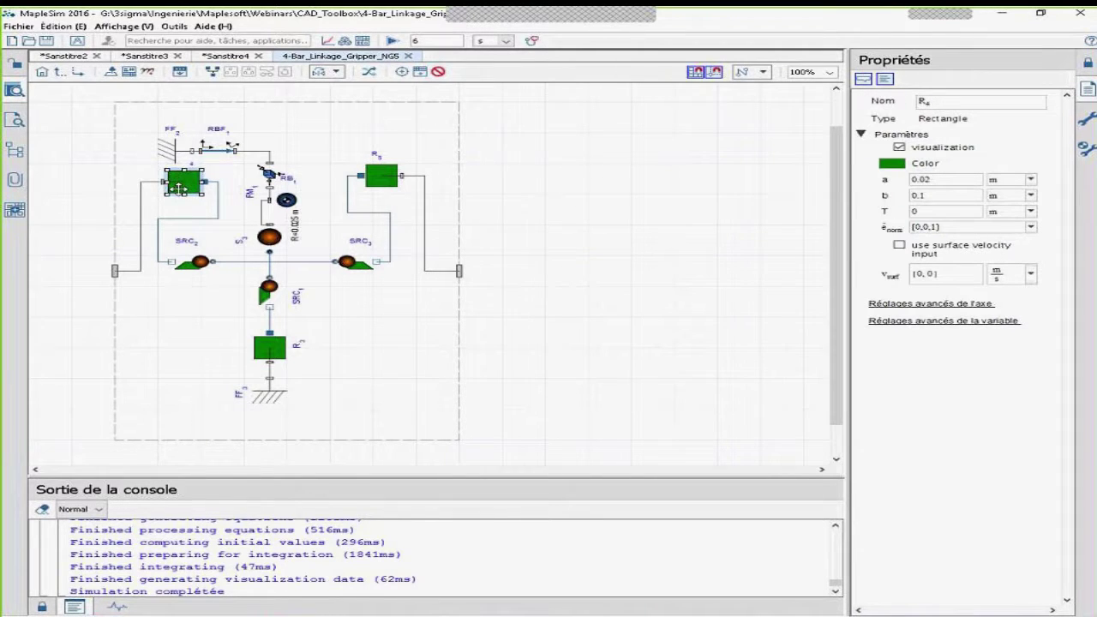
click(58, 72)
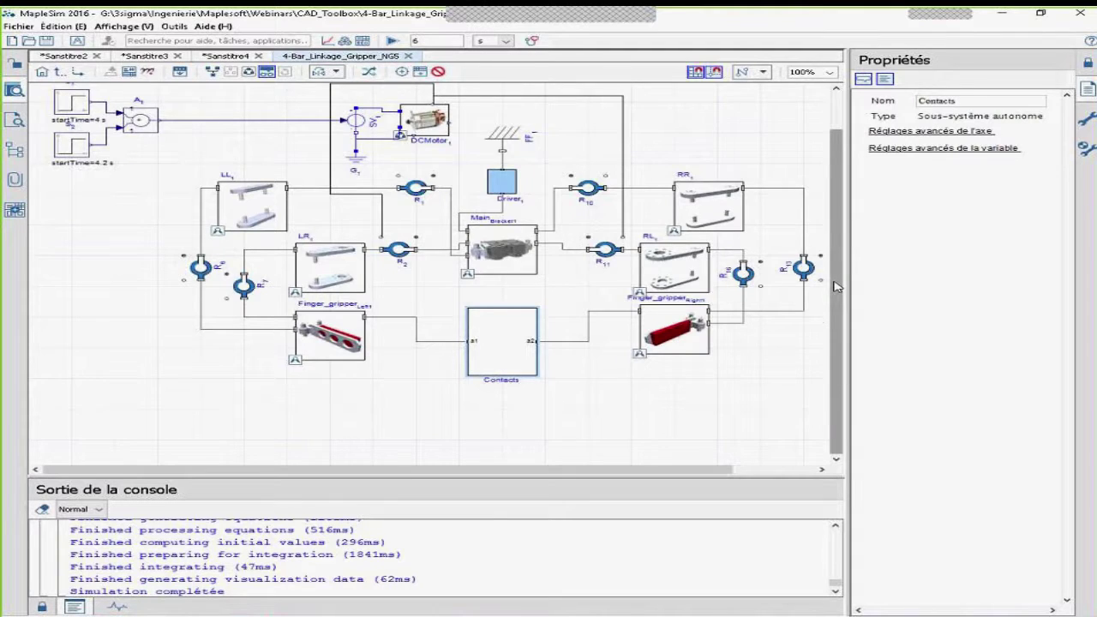
Run the gripper simulation for 6 s and play the resulting 3-D animation.
scroll(836, 285, up, 2)
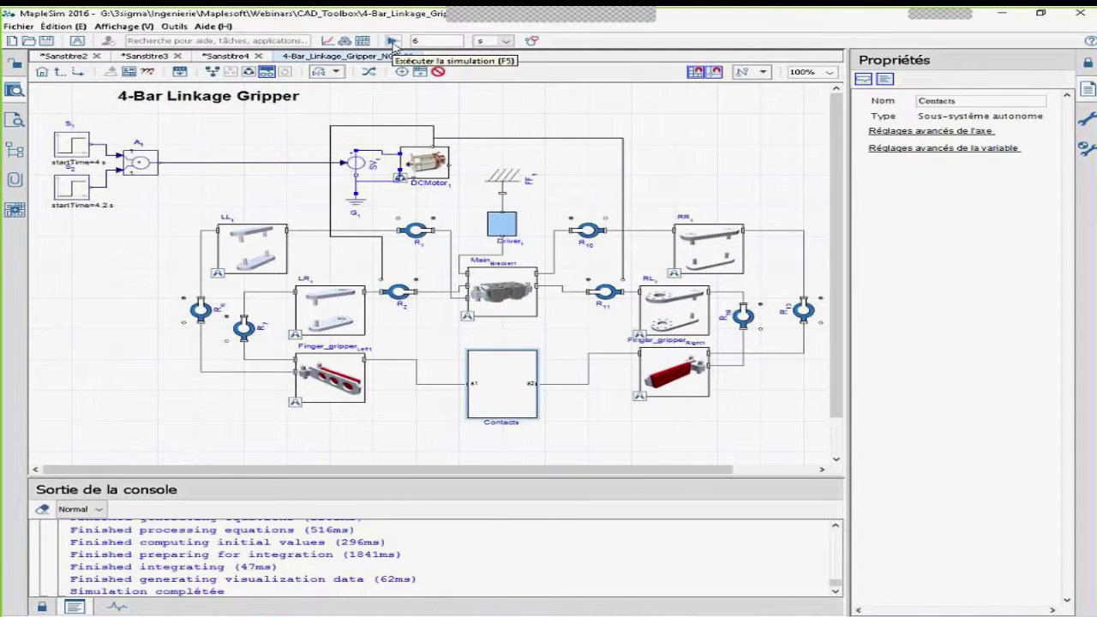
click(391, 41)
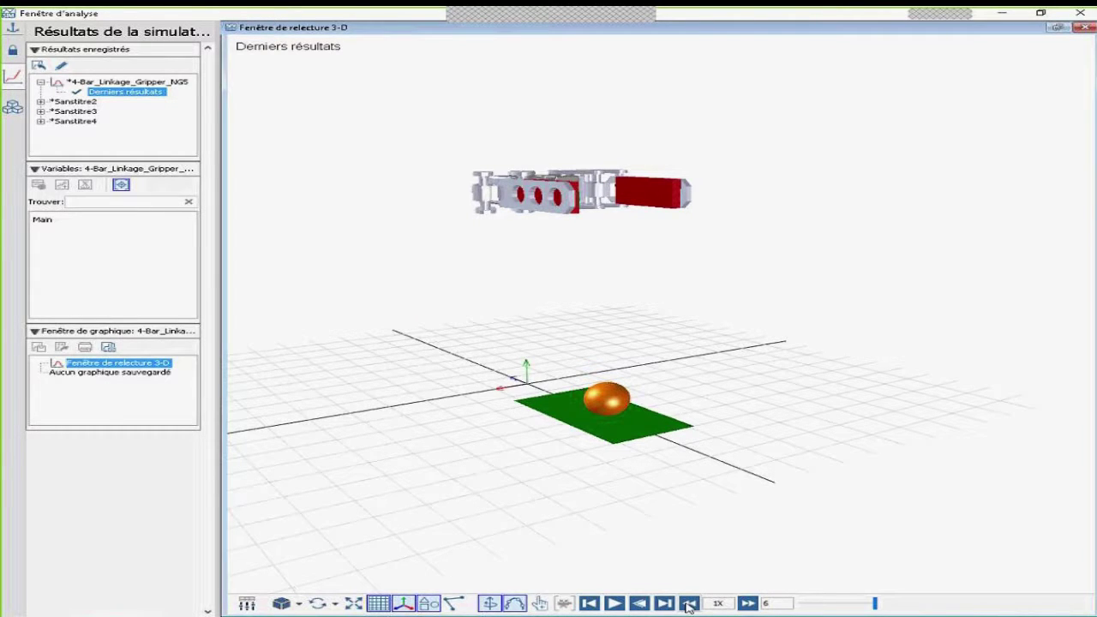
click(614, 604)
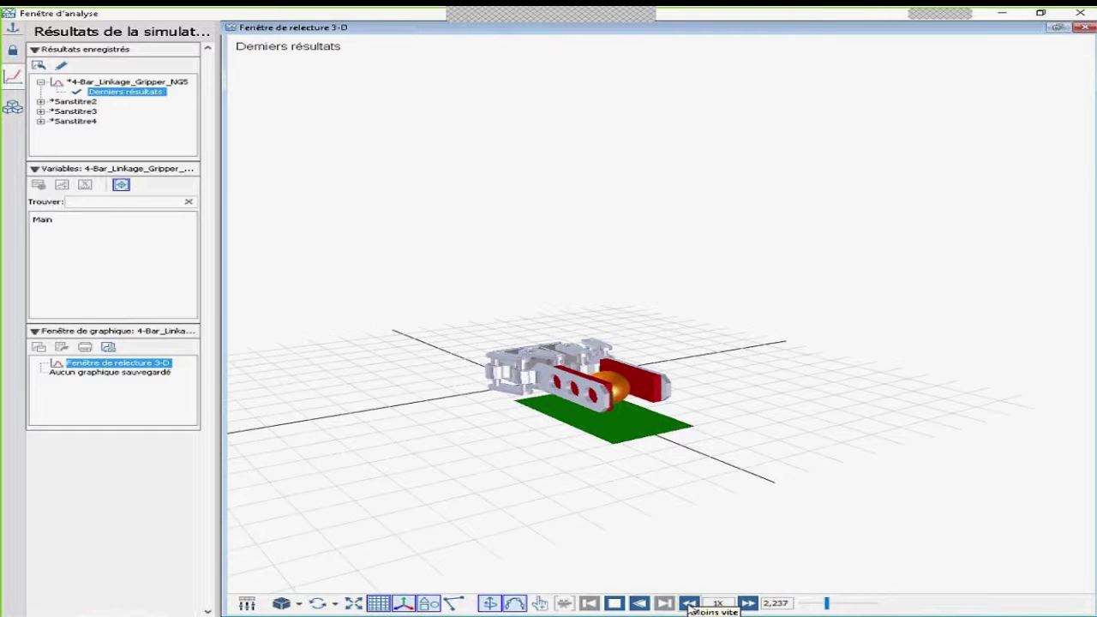
Slow the animation to 1/32X to examine the gripped sphere, speed the playback up again and close the analysis window.
click(691, 604)
click(690, 604)
click(690, 603)
click(691, 604)
click(691, 604)
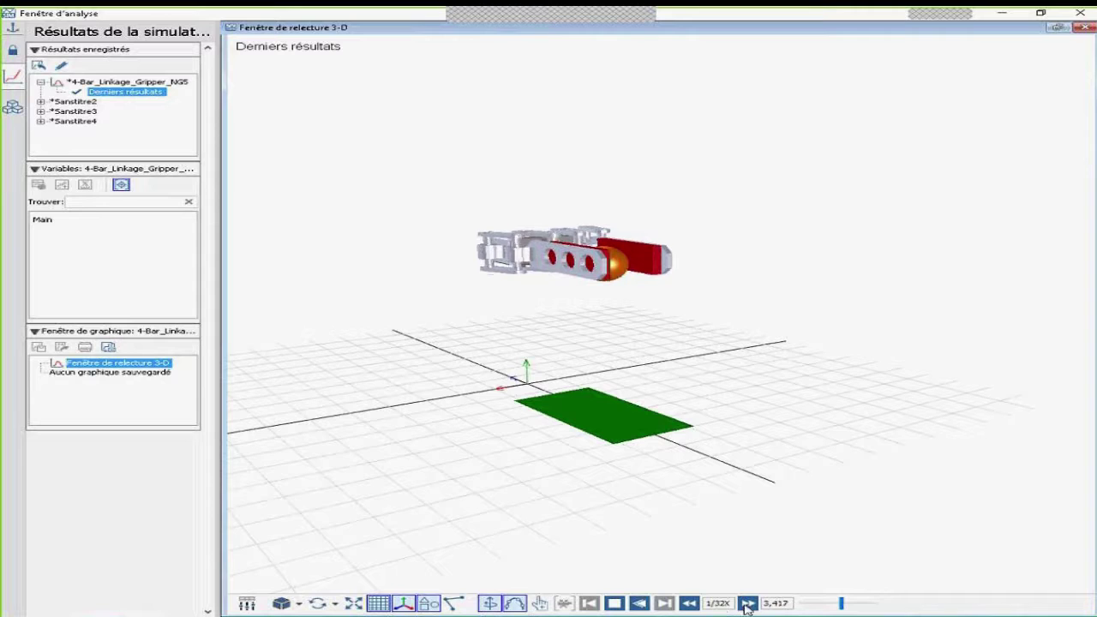
click(748, 604)
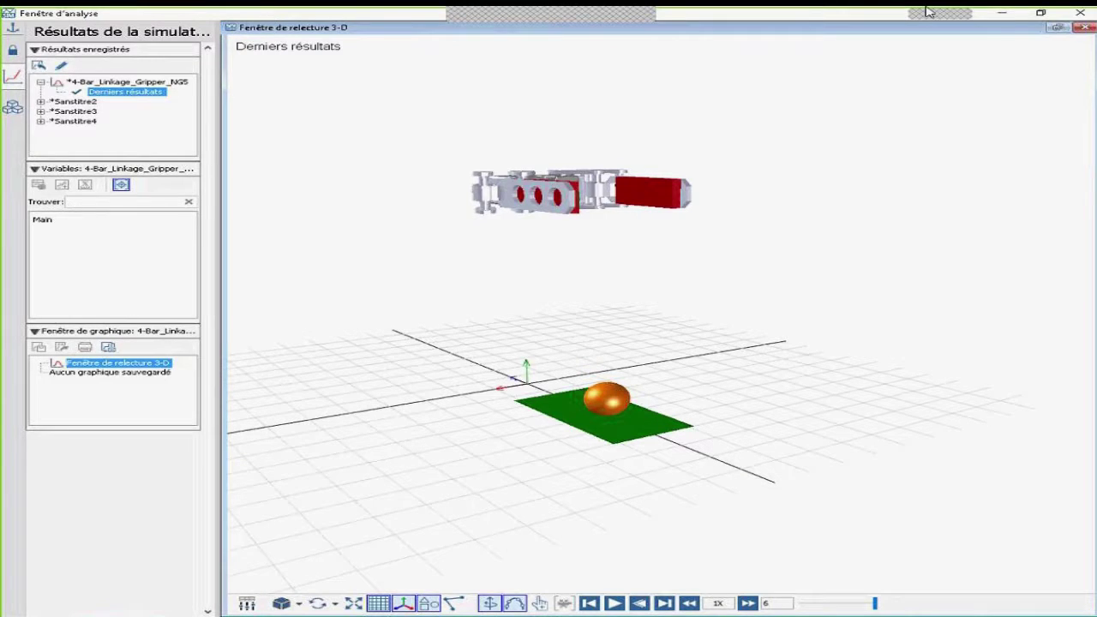
click(1077, 16)
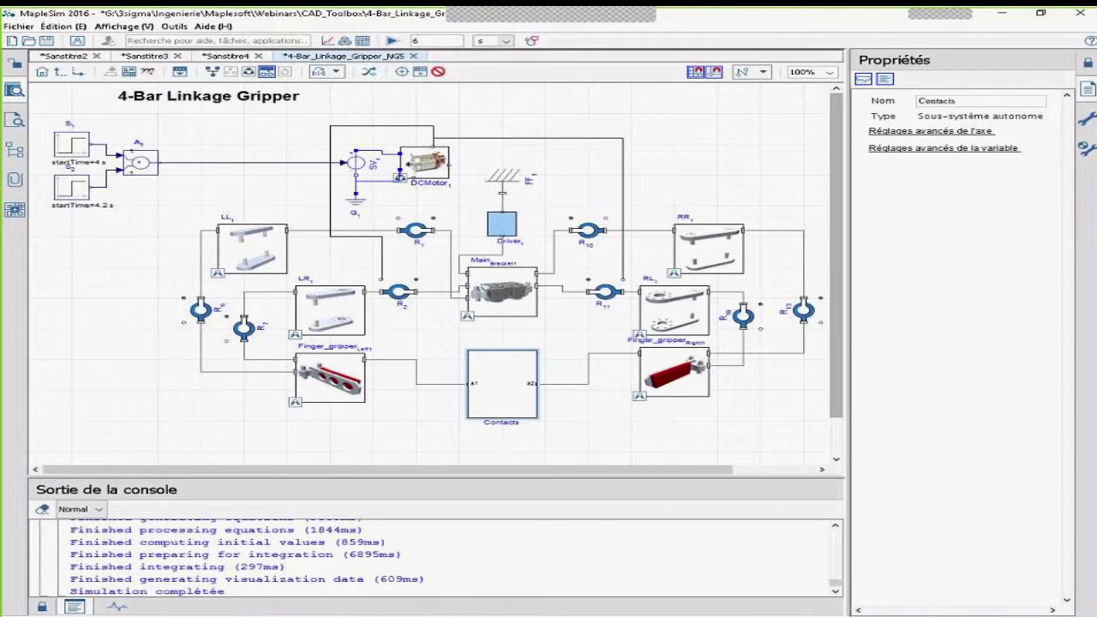
Examine the variable-step solver choices in the simulation settings and the DC motor's properties.
click(1088, 122)
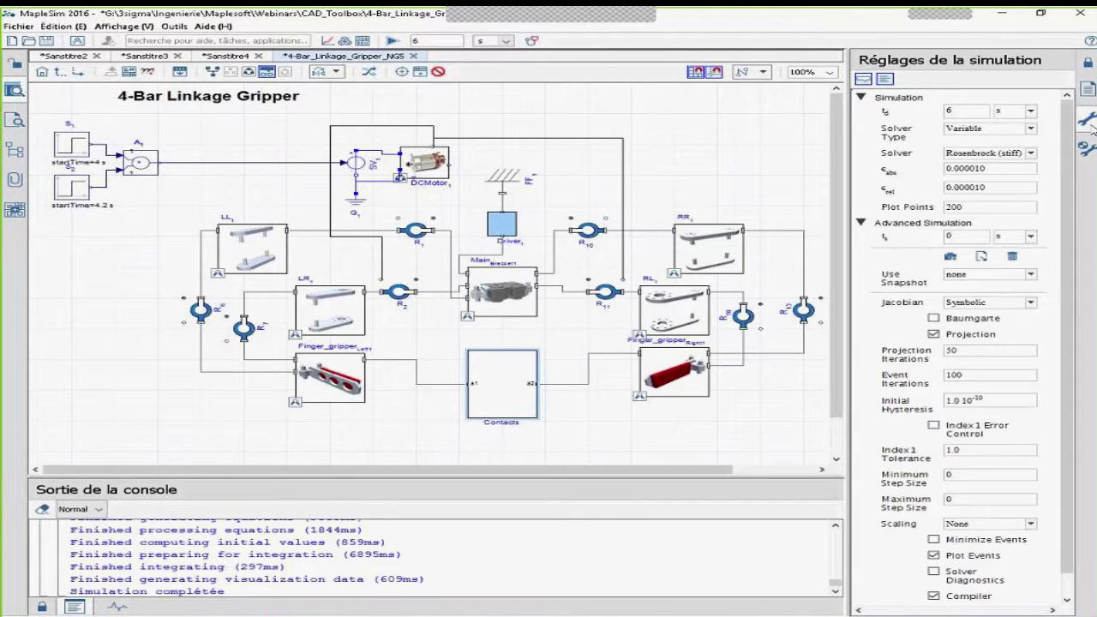
click(1032, 153)
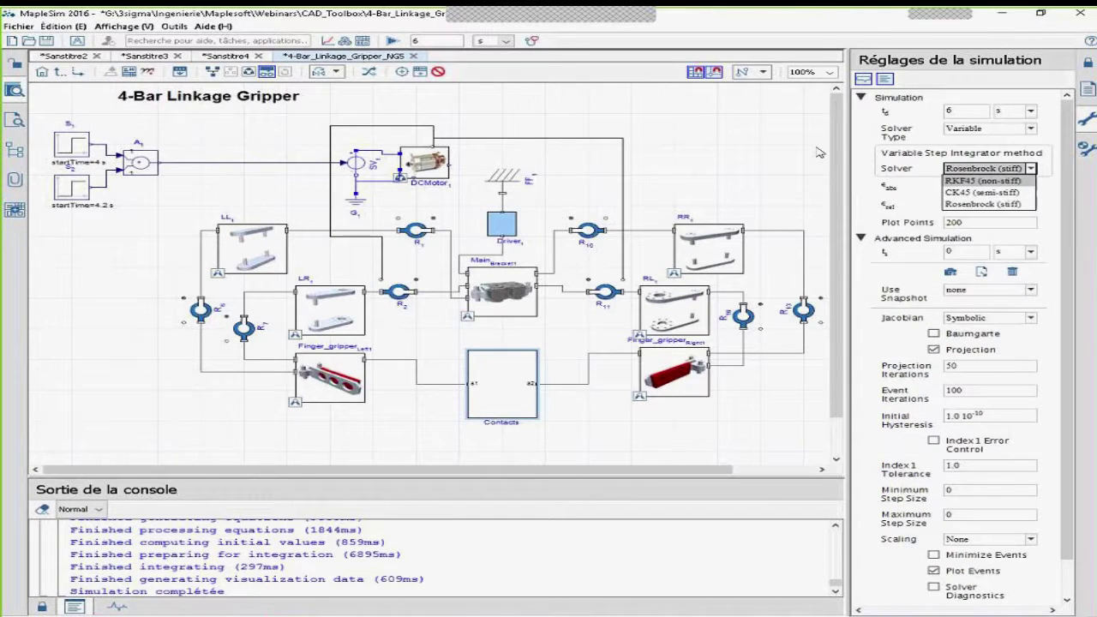
click(751, 143)
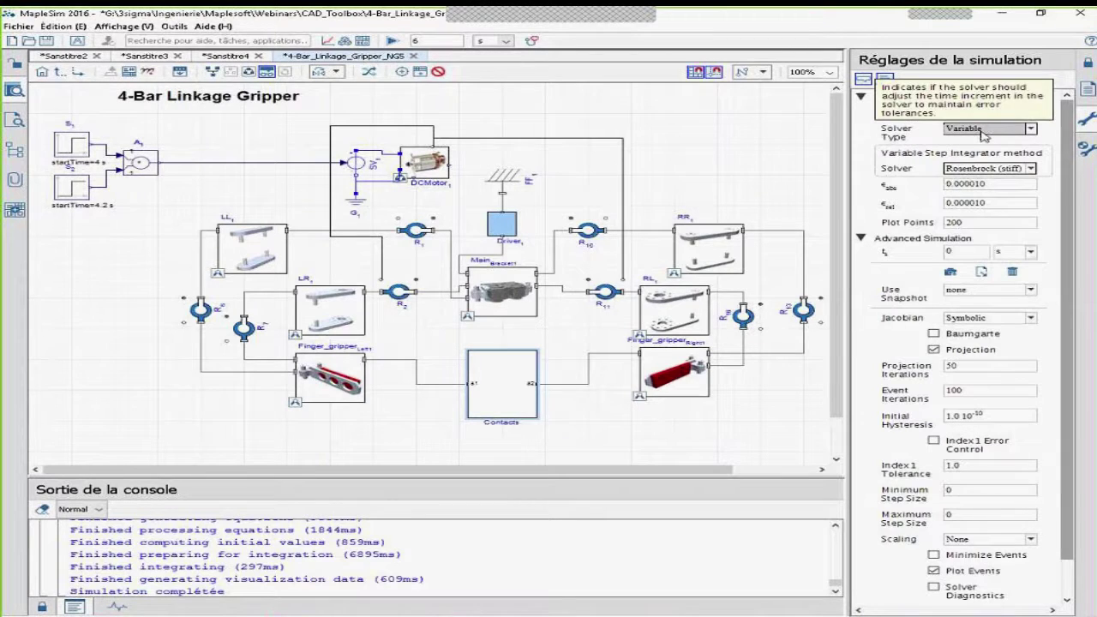
click(426, 161)
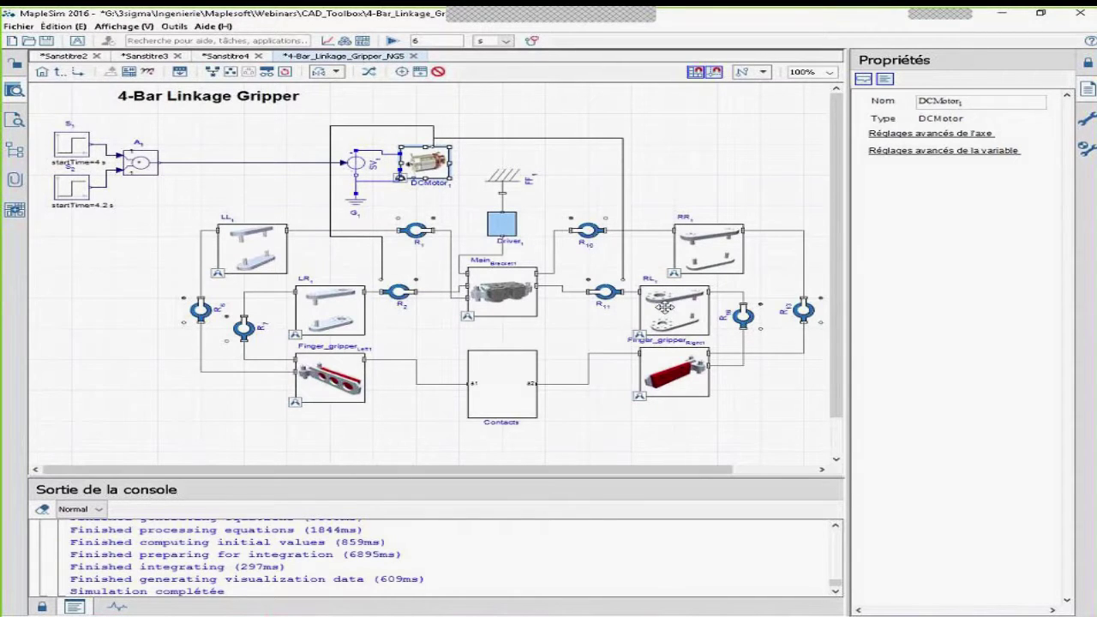
click(673, 150)
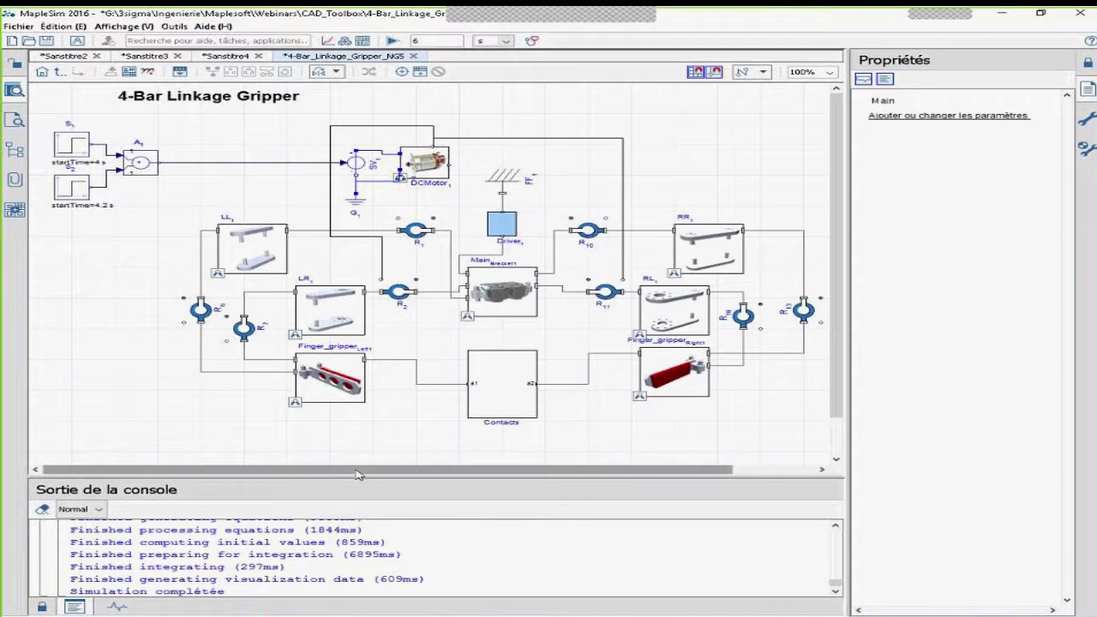
Group all components except the two step sources and the adder into a subsystem named Gripper, and place it beside the adder.
drag(359, 474, 397, 474)
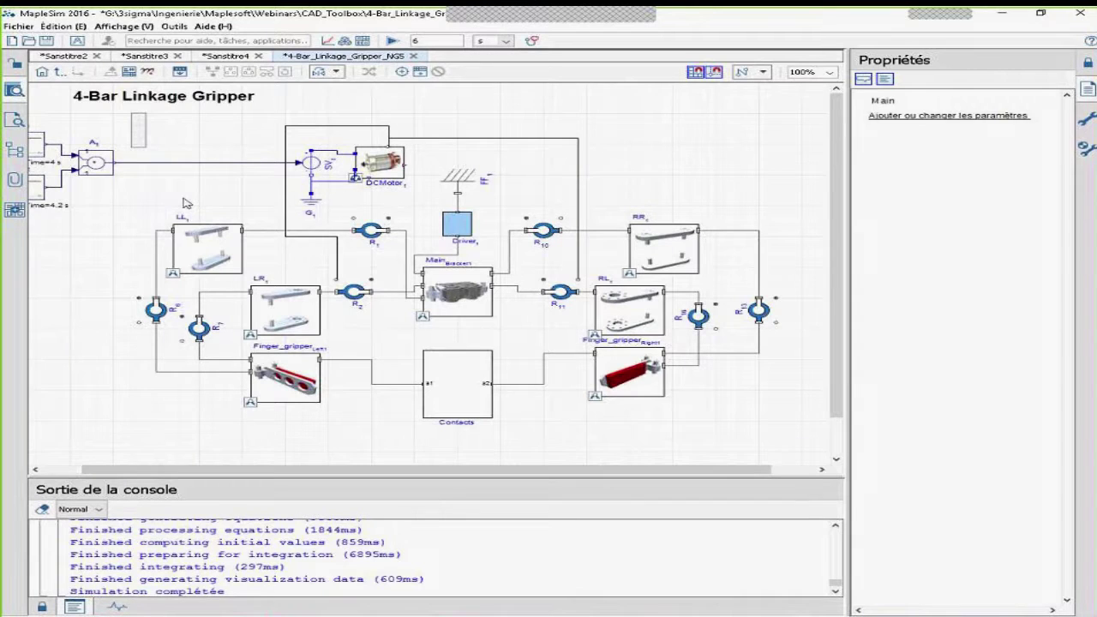
drag(182, 203, 797, 455)
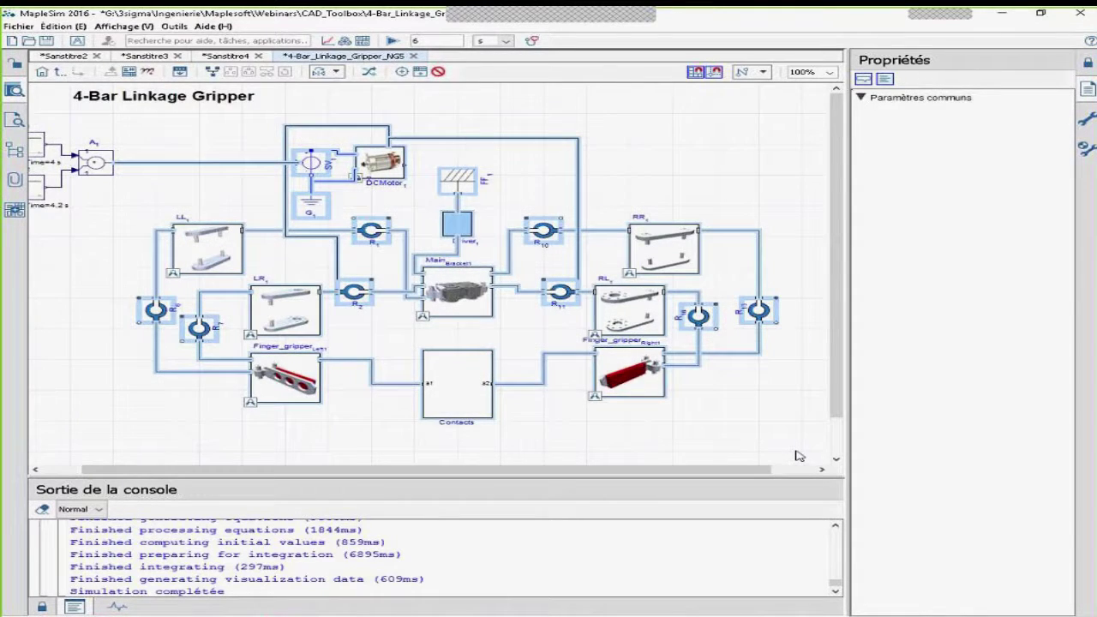
key(ctrl+g)
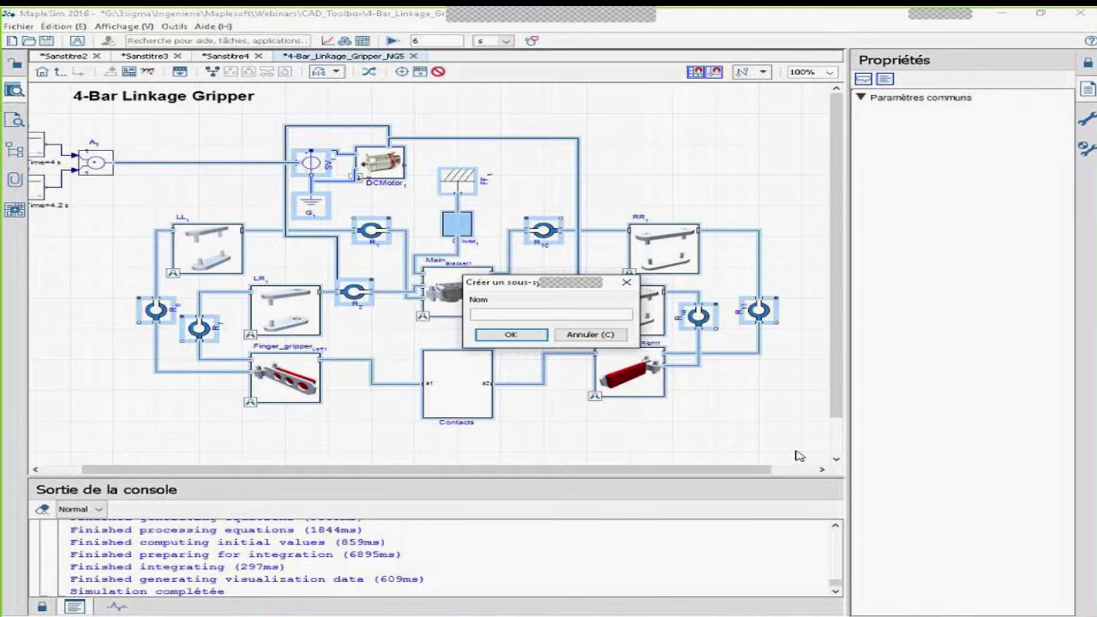
text(Gripper)
key(Return)
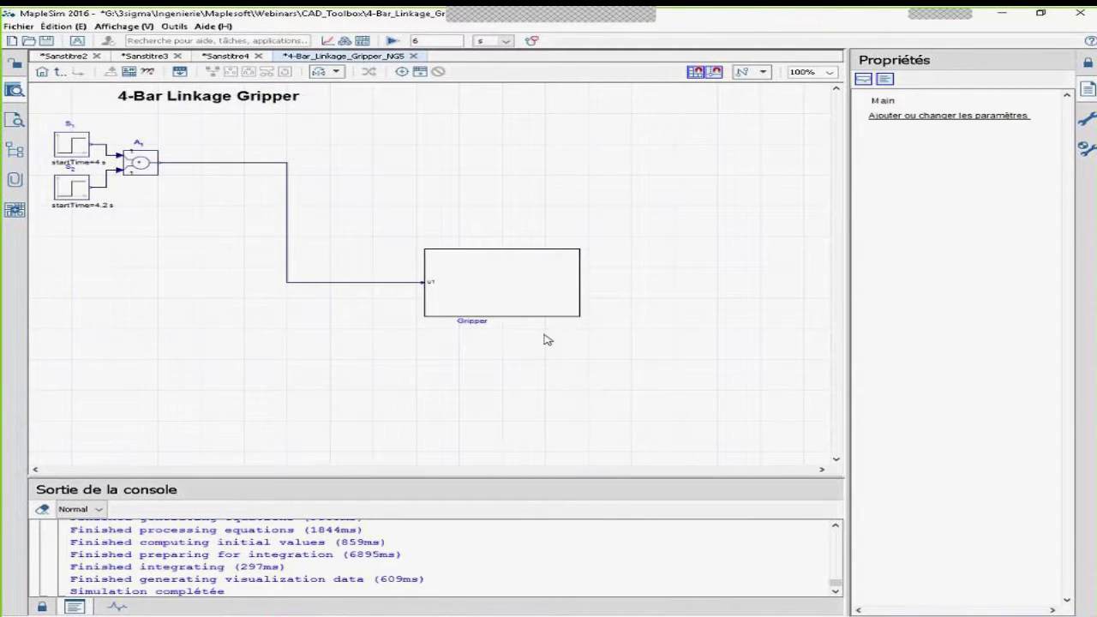
click(515, 296)
drag(514, 297, 340, 185)
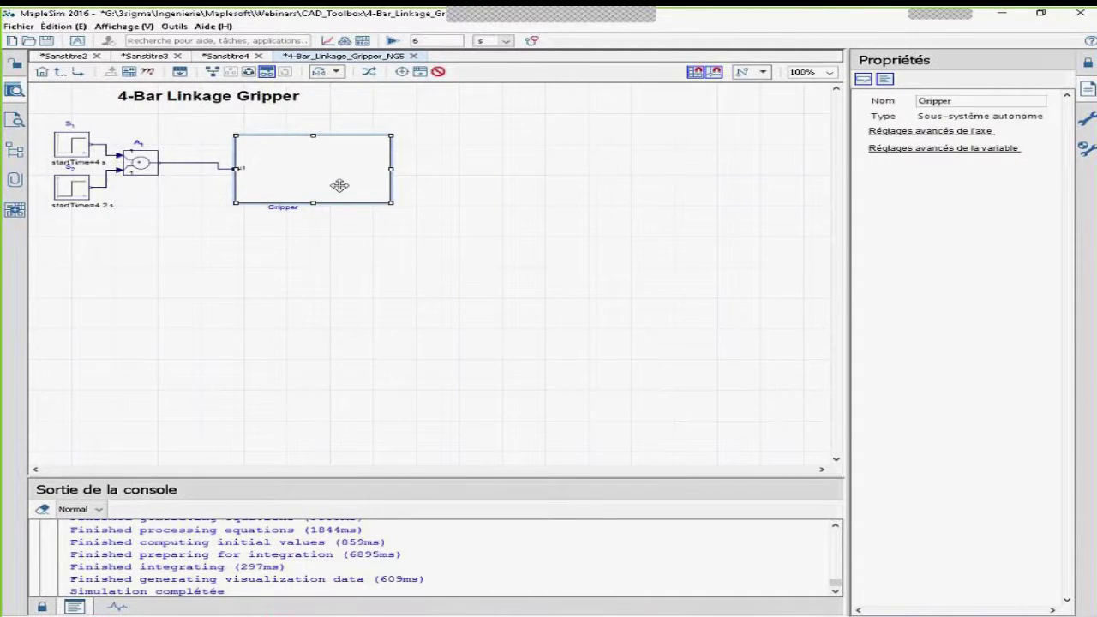
Inside the Gripper subsystem, delete the Driver block and move fixed frame FF1 down closer to the main bracket.
double_click(341, 186)
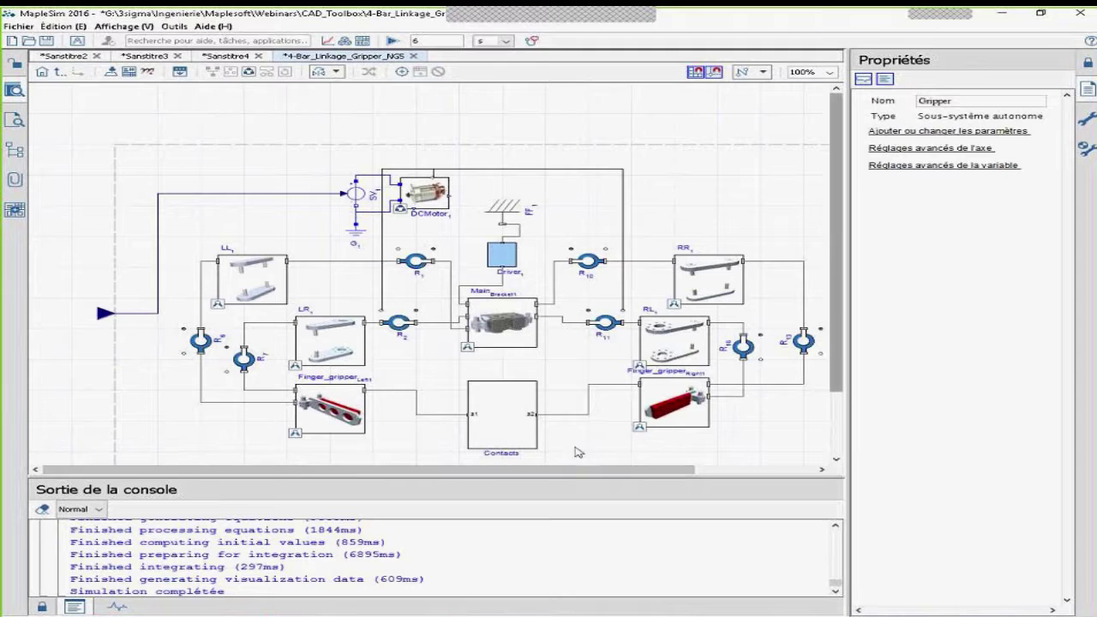
drag(542, 470, 604, 475)
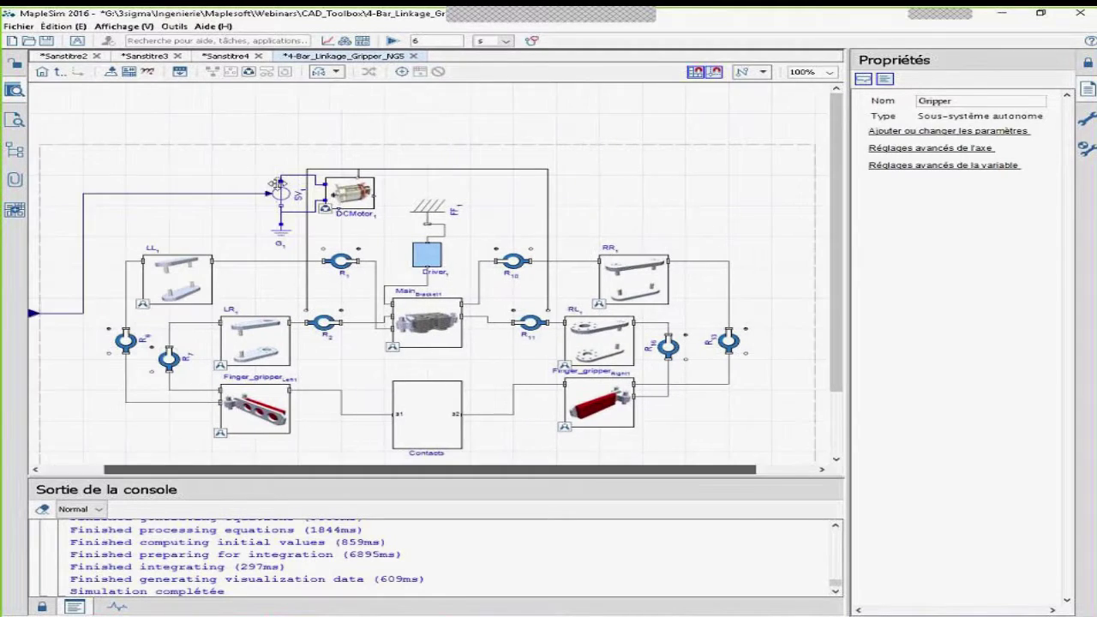
scroll(274, 184, right, 3)
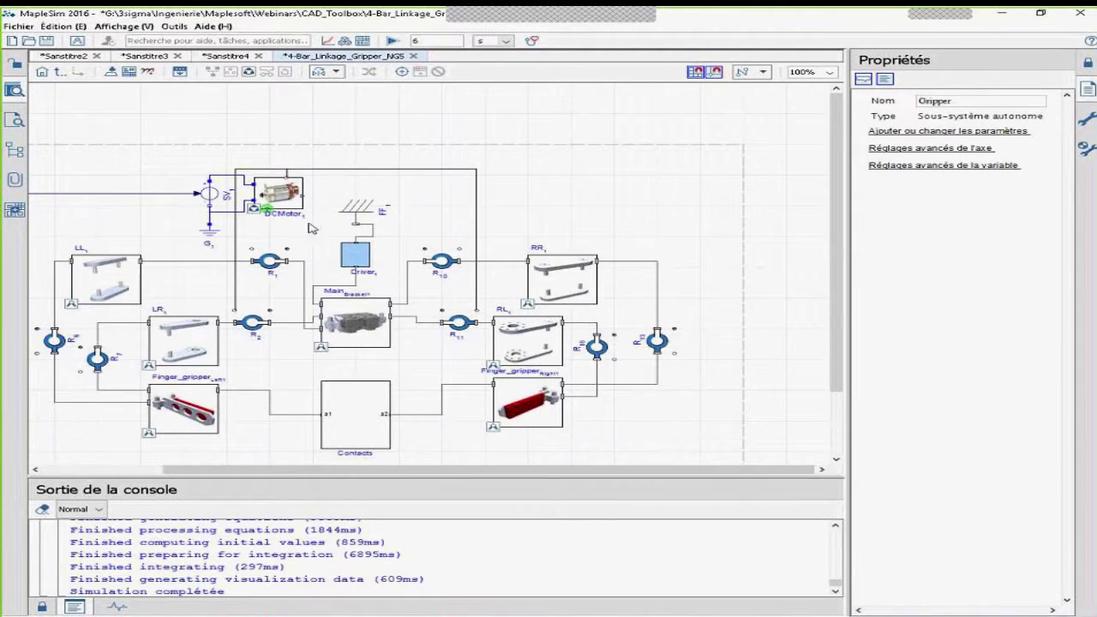
drag(328, 229, 385, 282)
key(Delete)
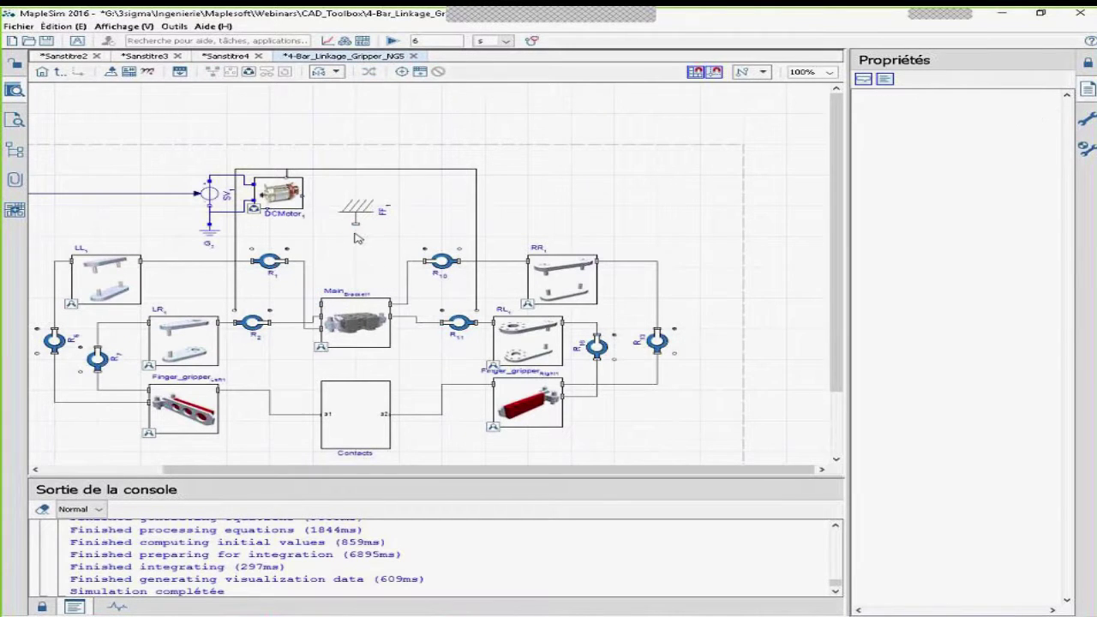
drag(365, 211, 367, 248)
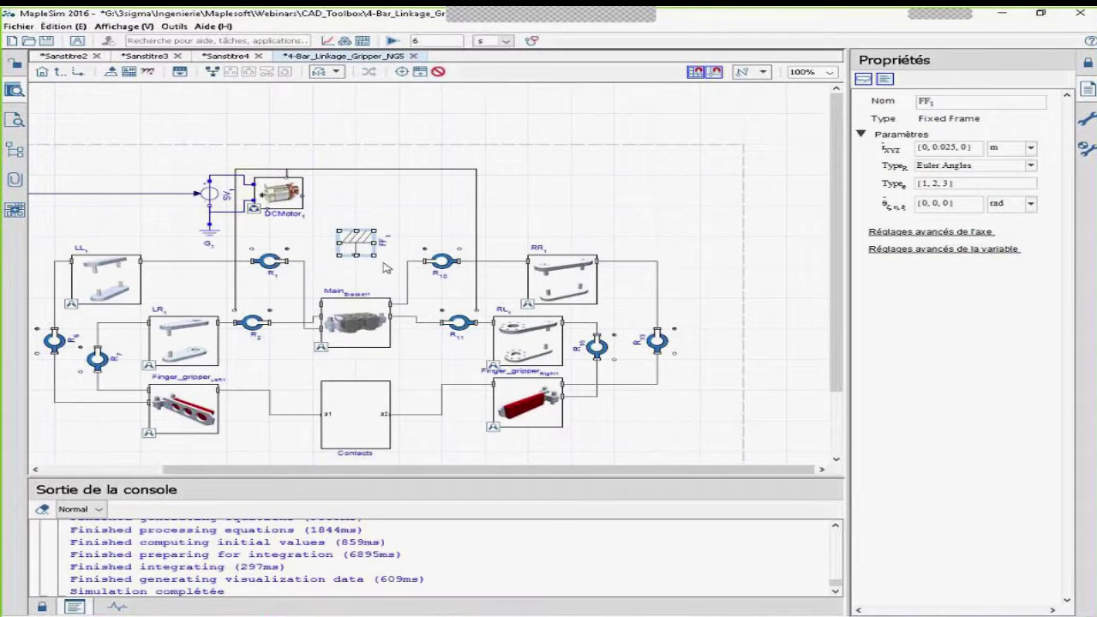
Connect fixed frame FF1 directly to the main bracket's mounting port.
click(387, 267)
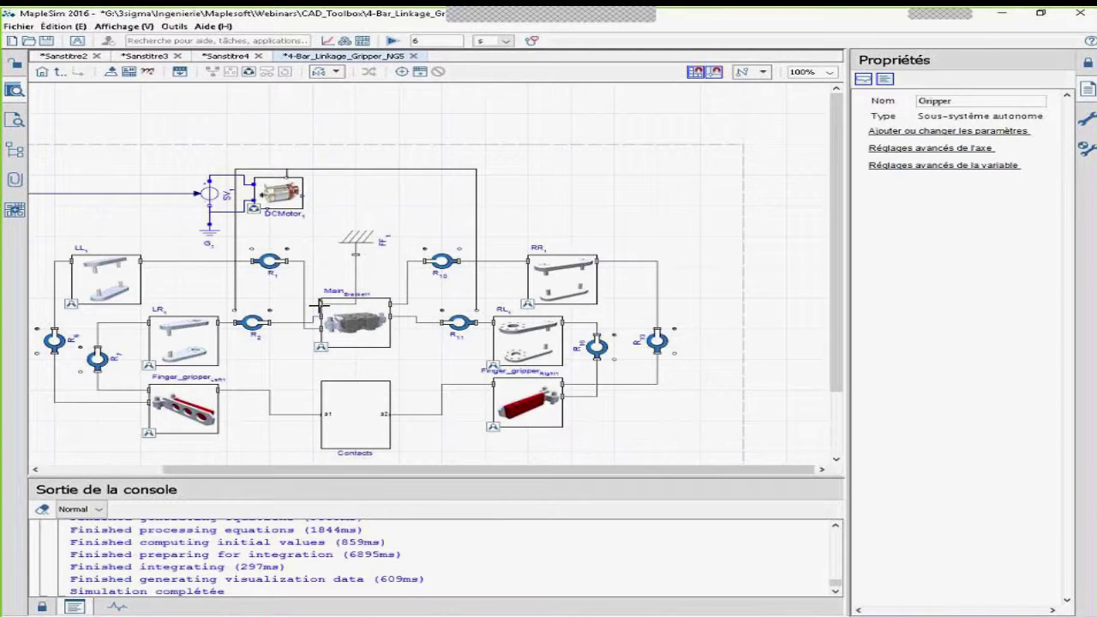
click(358, 241)
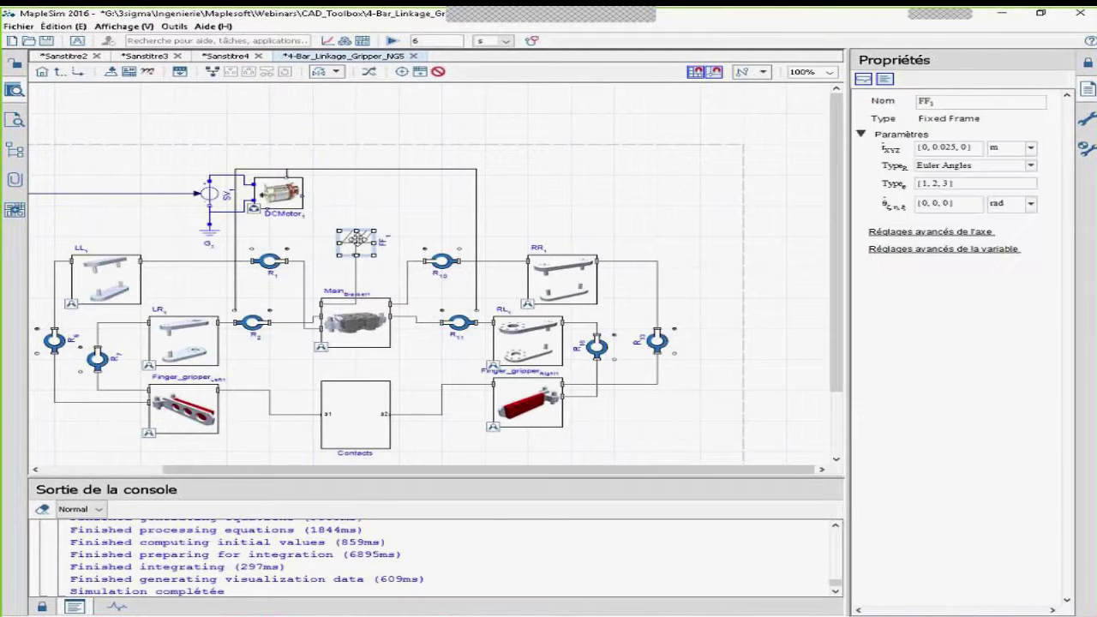
click(401, 232)
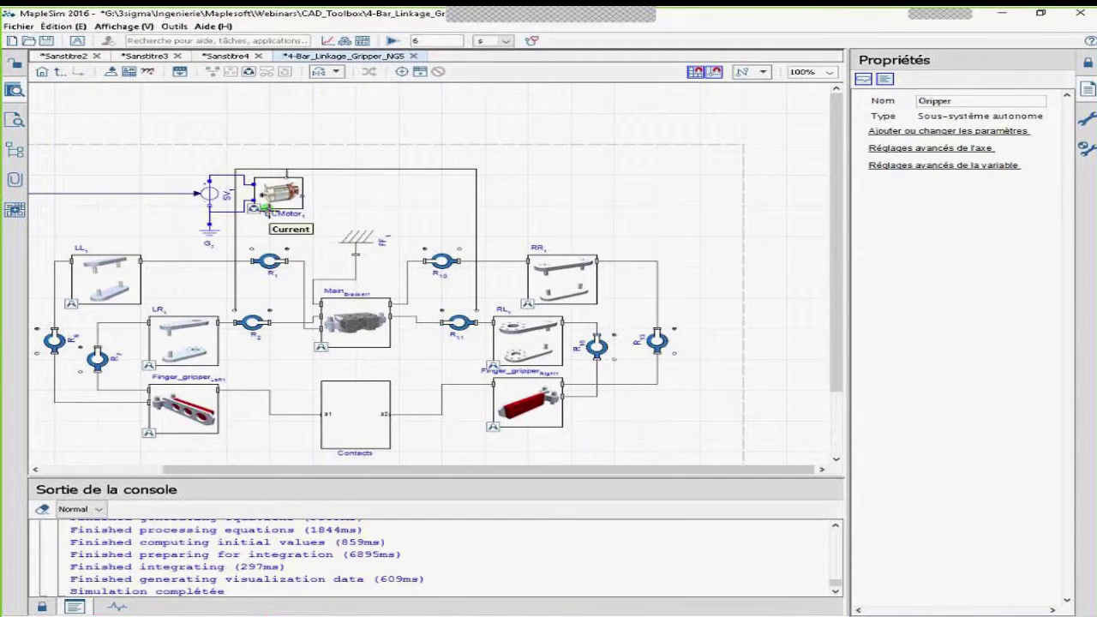
Route the DC motor's Current output to a new output port on the Gripper subsystem boundary and name the port courant.
click(265, 208)
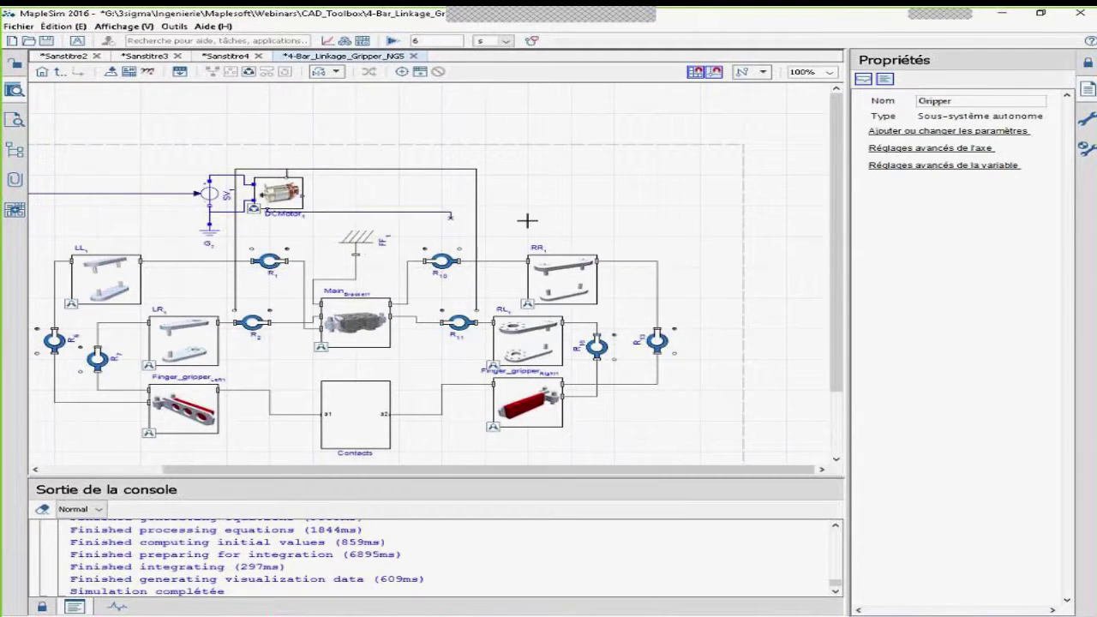
click(683, 230)
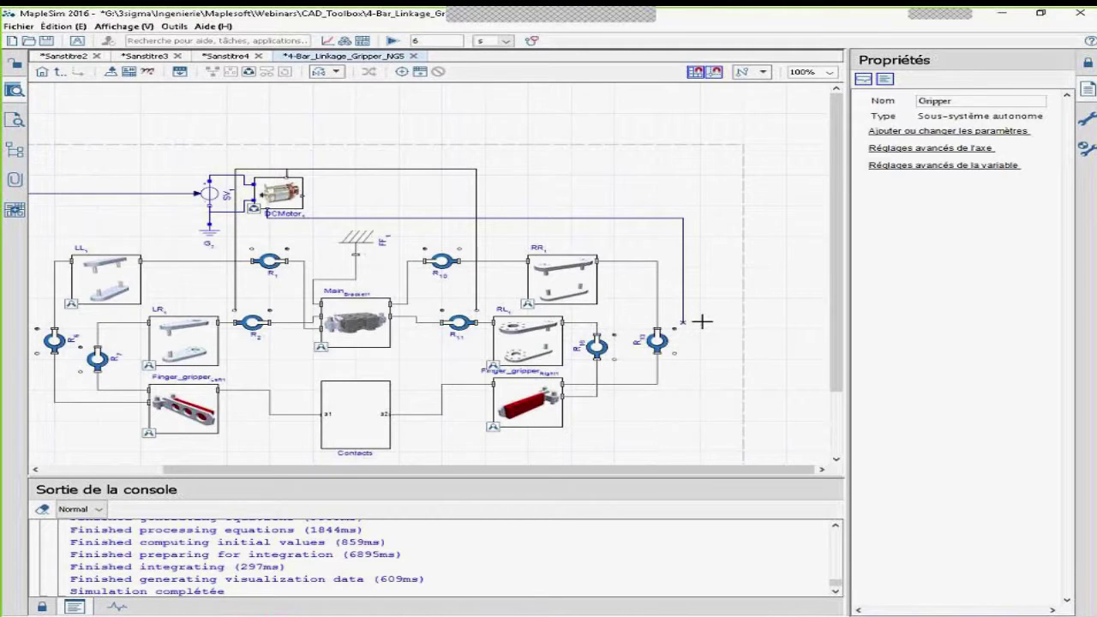
click(743, 323)
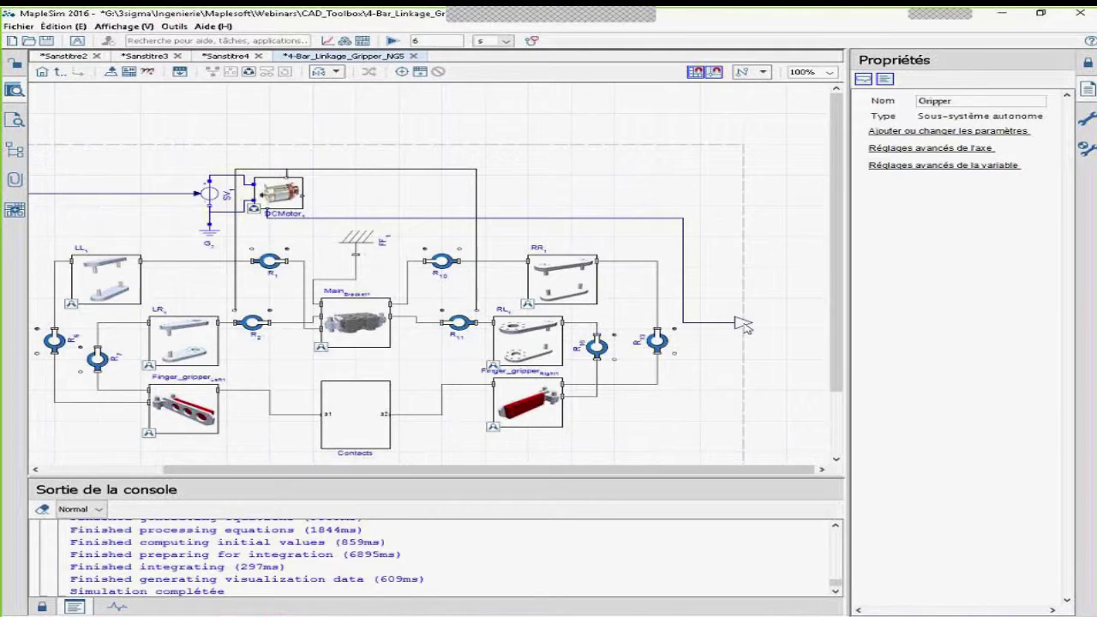
click(652, 339)
click(741, 326)
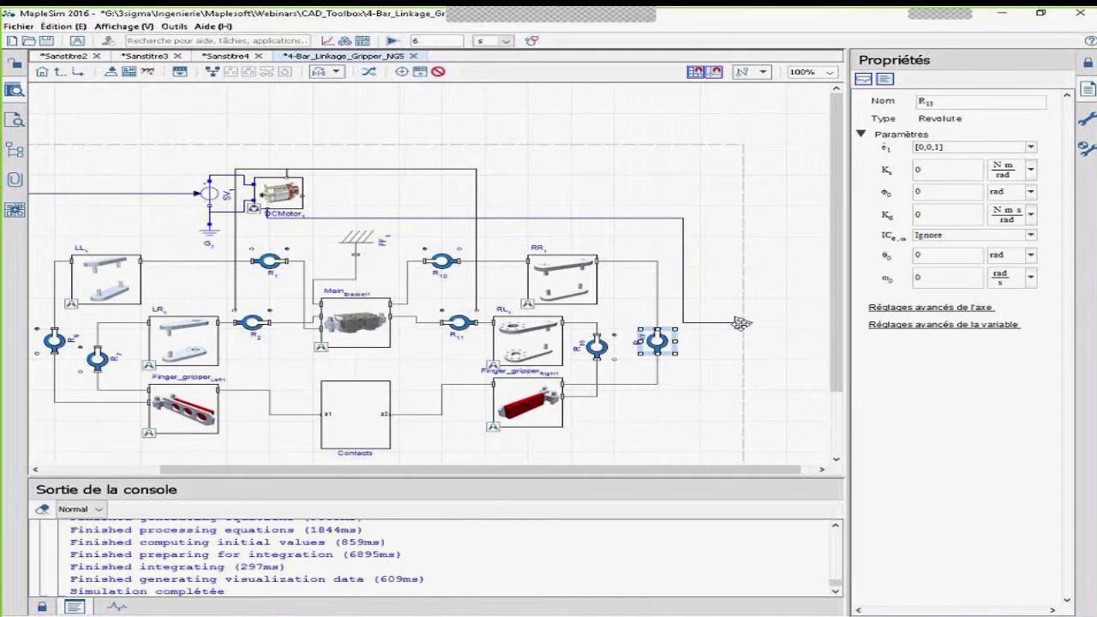
double_click(967, 105)
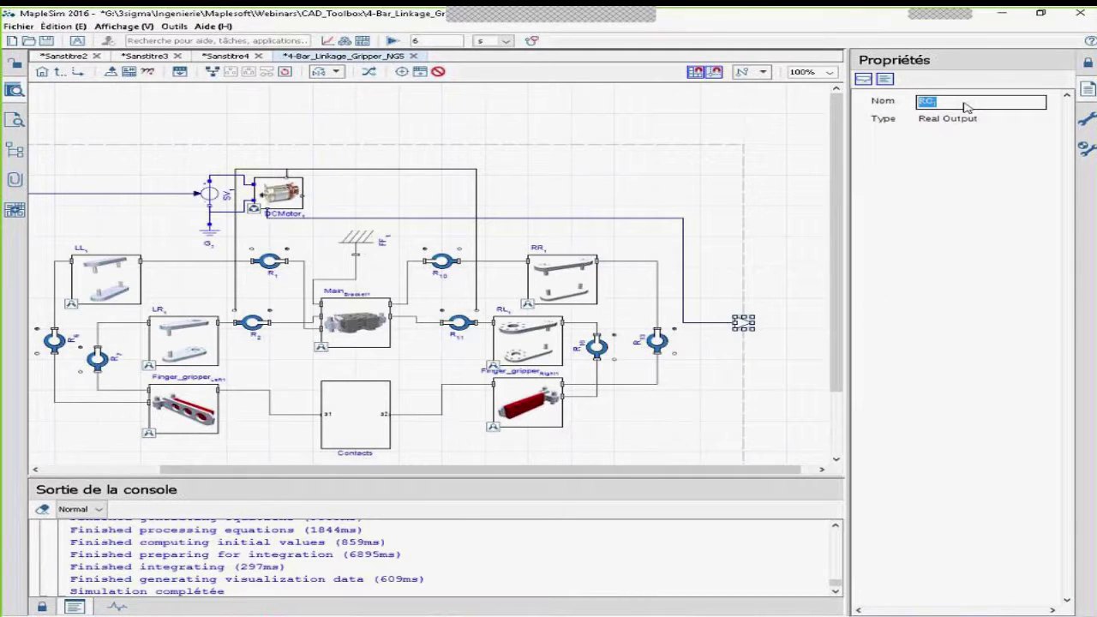
text(courant)
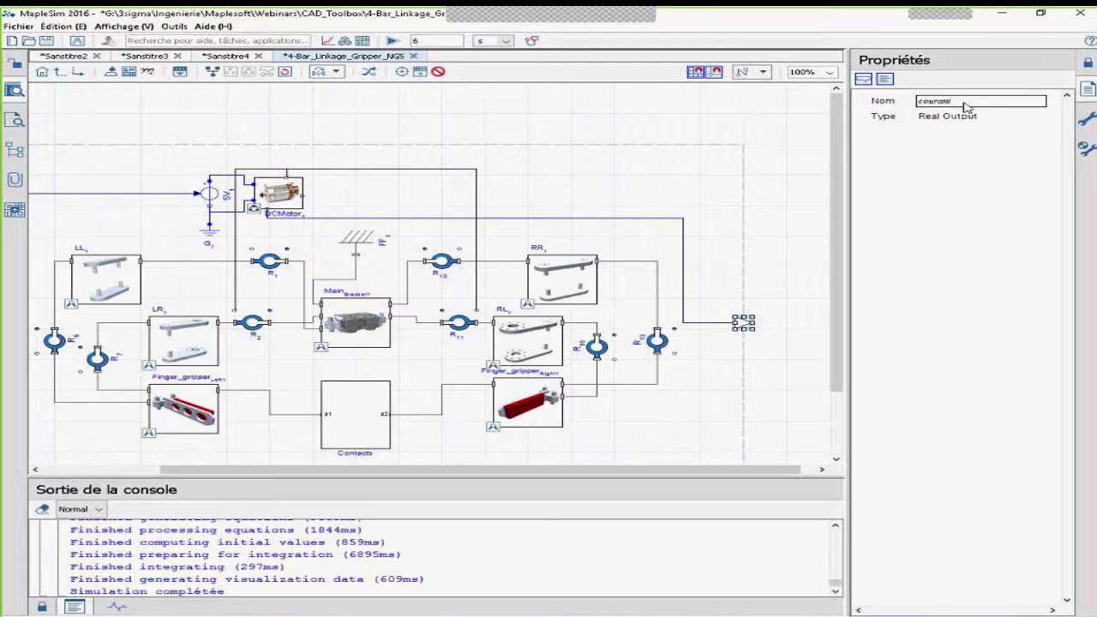
key(Return)
Examine the DC motor subsystem's internal circuit, and go back to the model's top level.
double_click(281, 196)
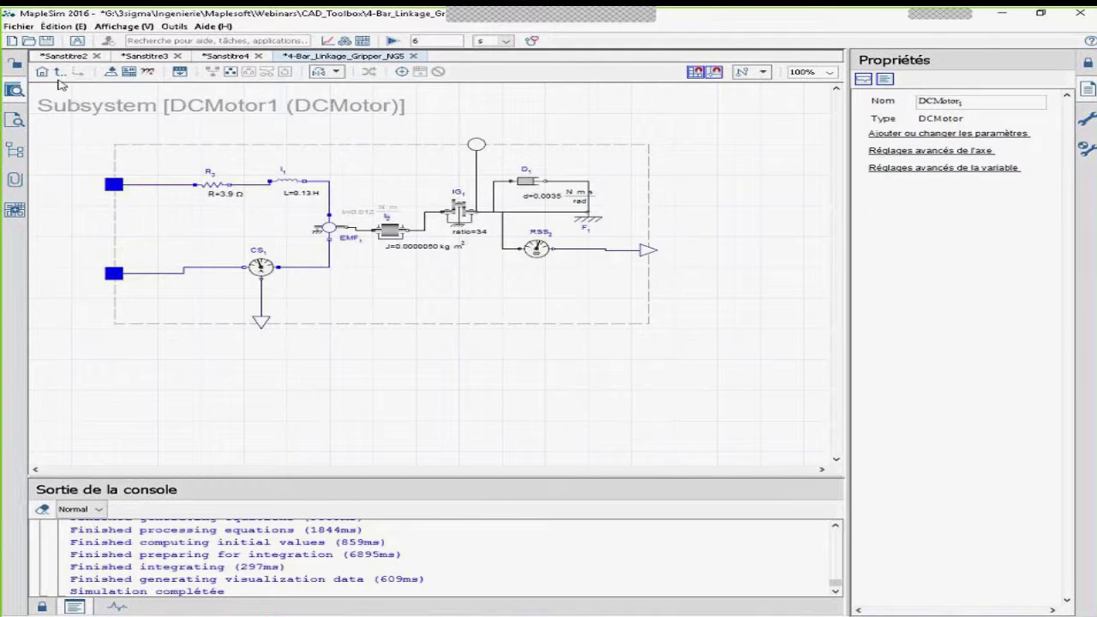
click(60, 74)
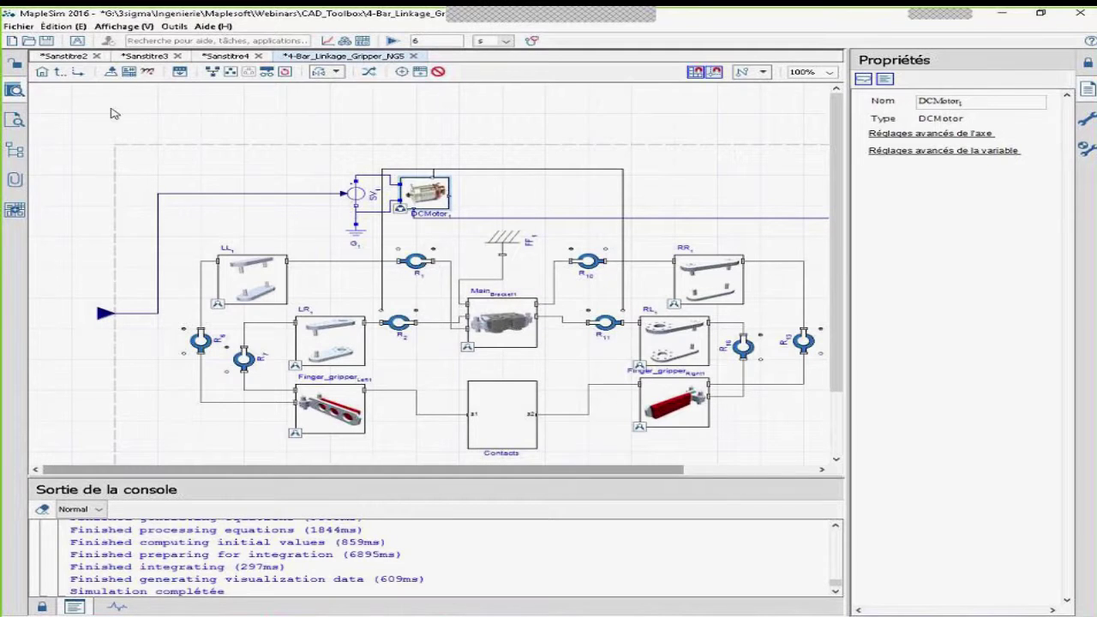
click(43, 73)
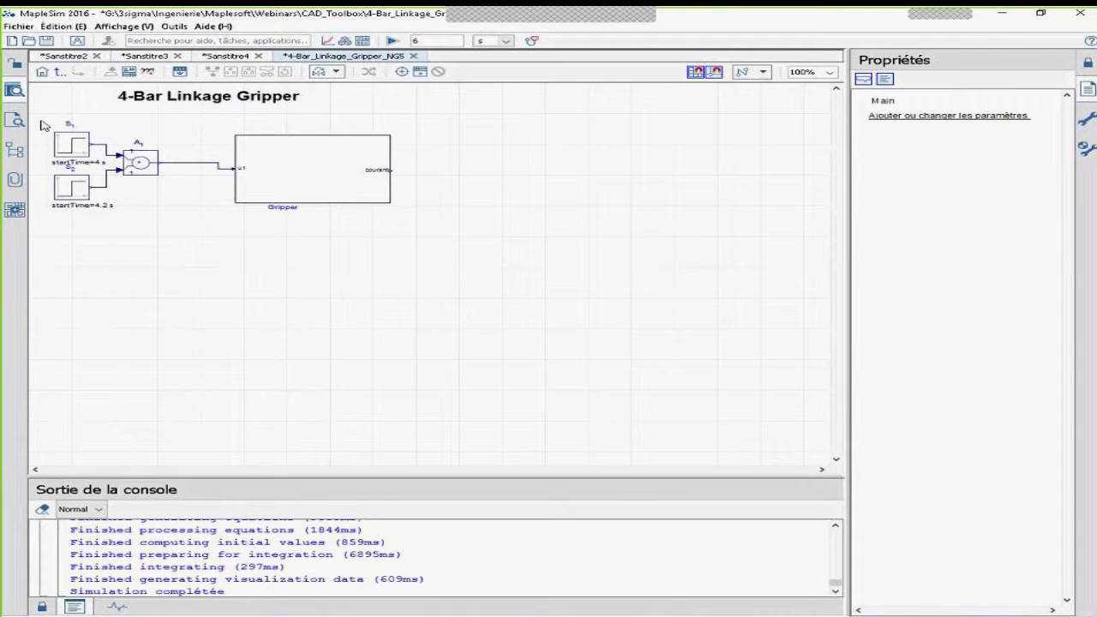
Delete the adder and the second step source S2, and move the remaining step source S1 beside the Gripper input.
drag(108, 133, 173, 187)
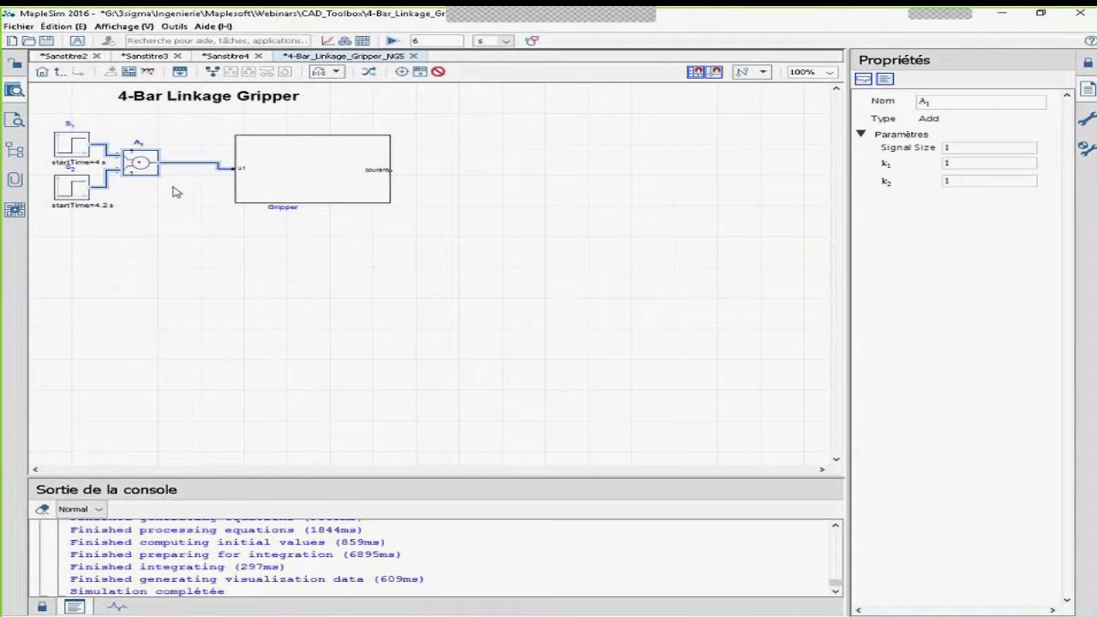
key(Delete)
click(86, 185)
key(Delete)
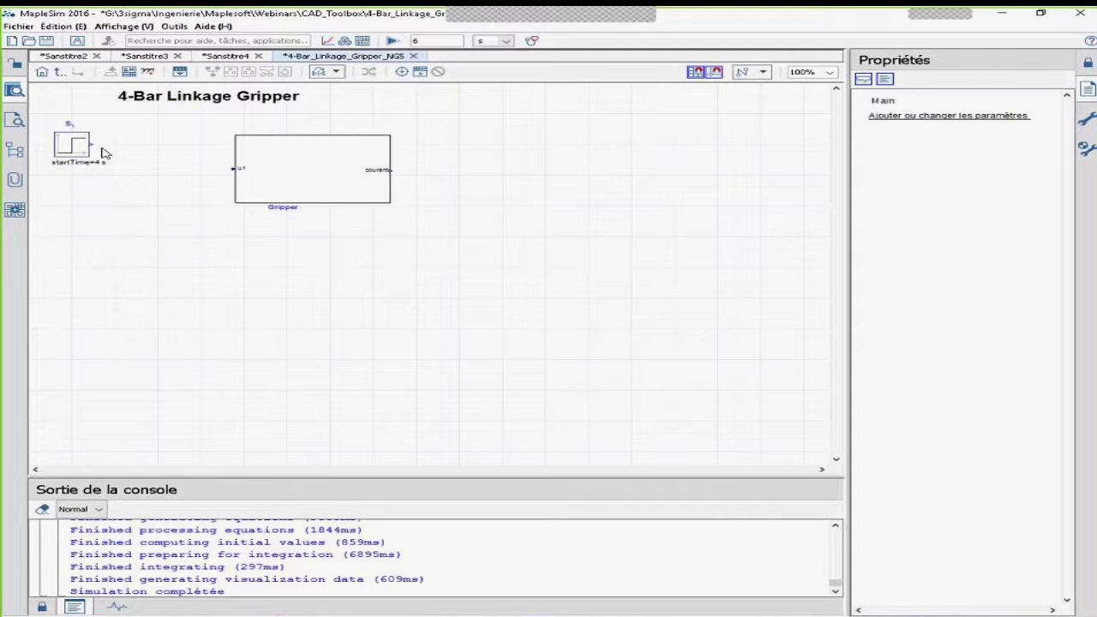
drag(79, 145, 165, 169)
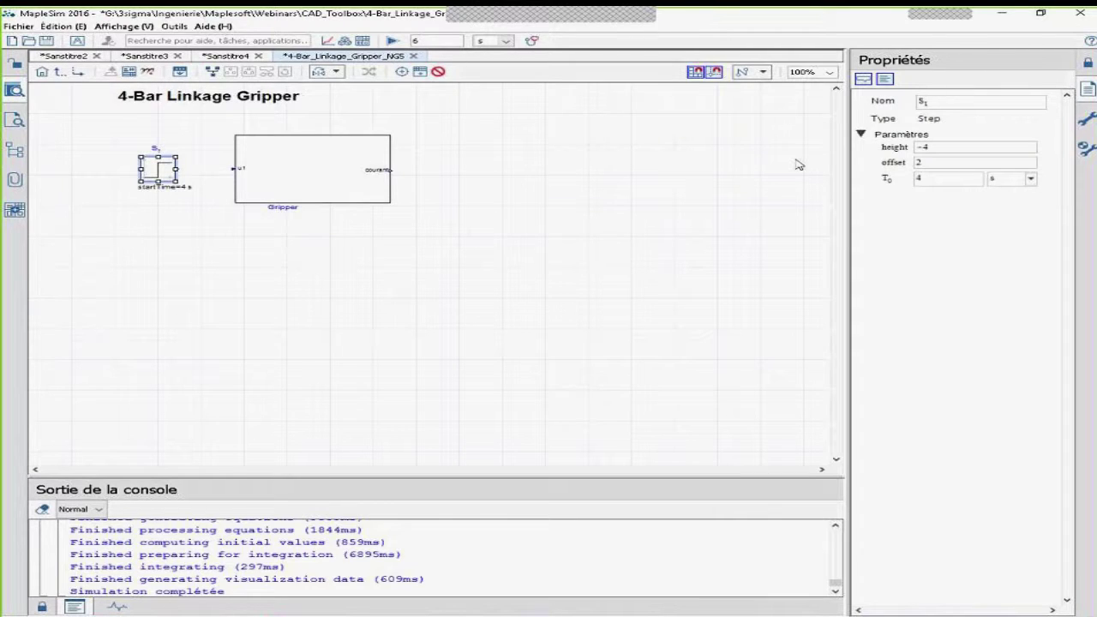
Set step source S1 to height 1, offset 0 and start time 0.2 s, and connect it to Gripper input u1.
click(983, 149)
text(1)
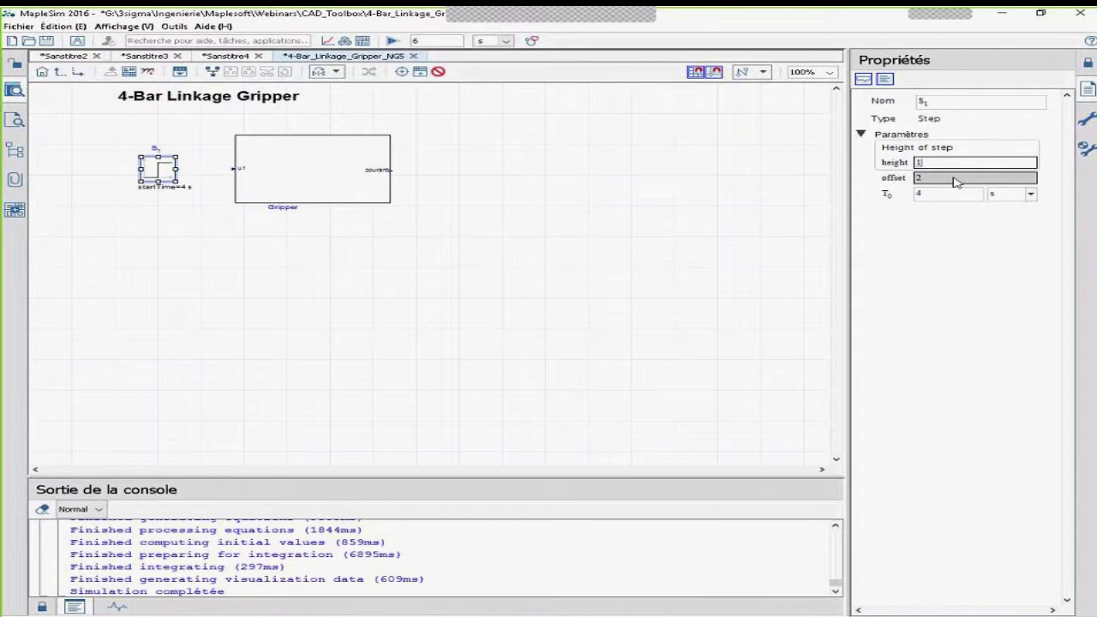
click(956, 181)
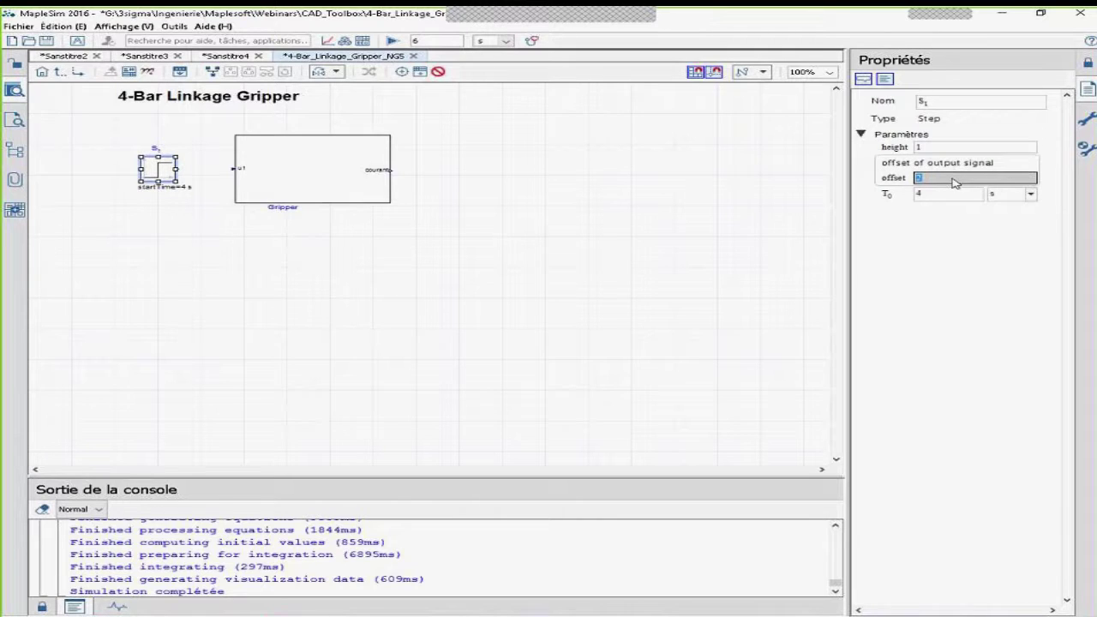
click(951, 197)
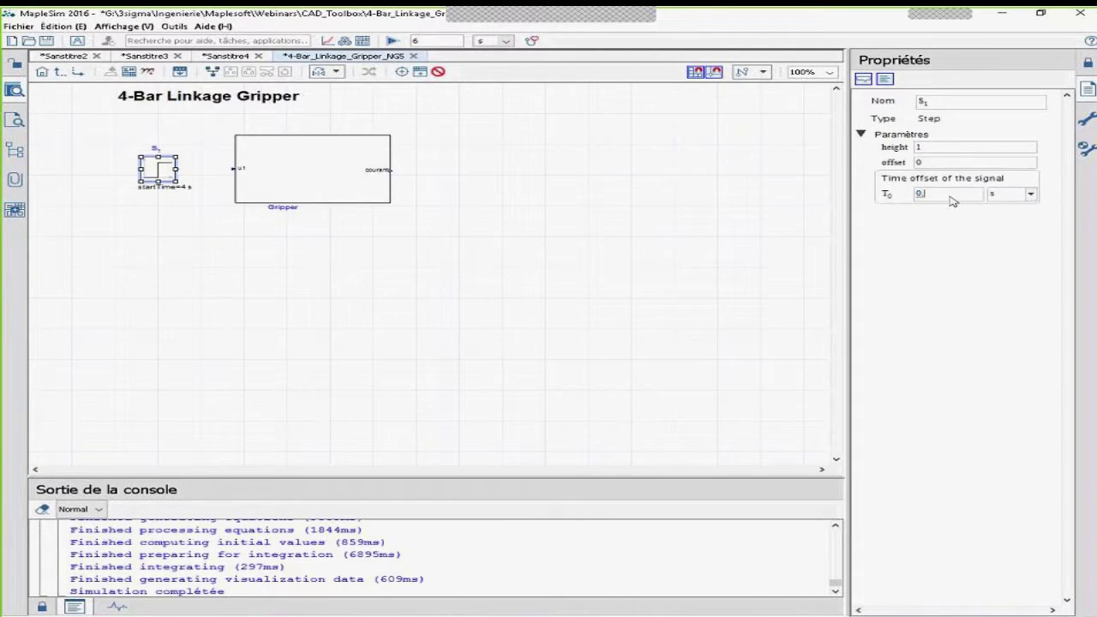
key(Tab)
click(580, 197)
drag(176, 169, 234, 169)
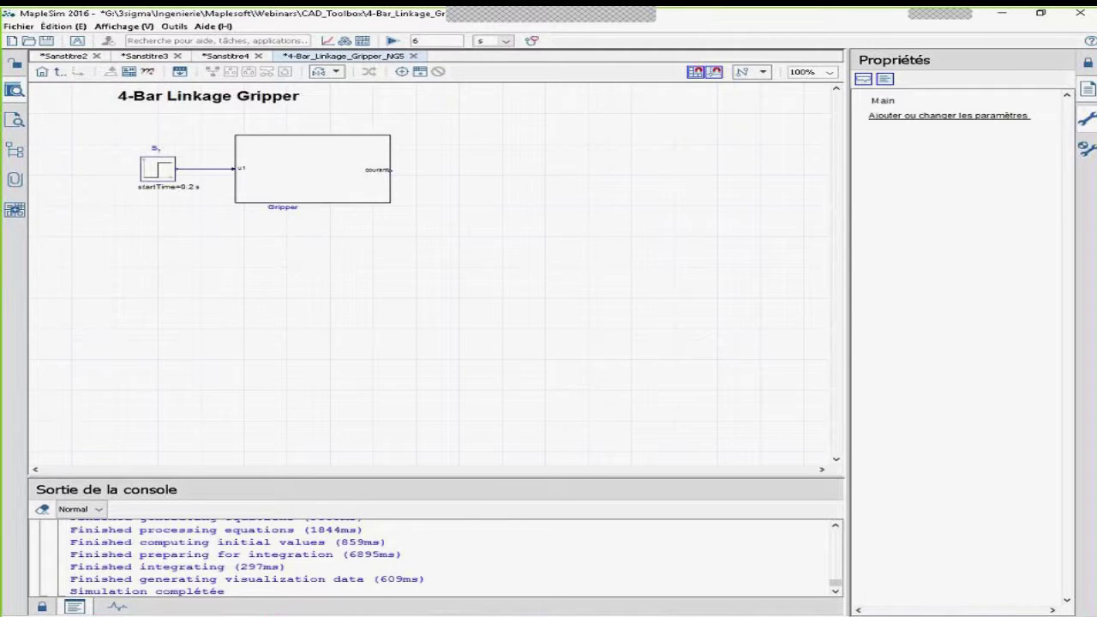
Turn off the 3-D animation and set the simulation duration to 1 s.
click(1086, 148)
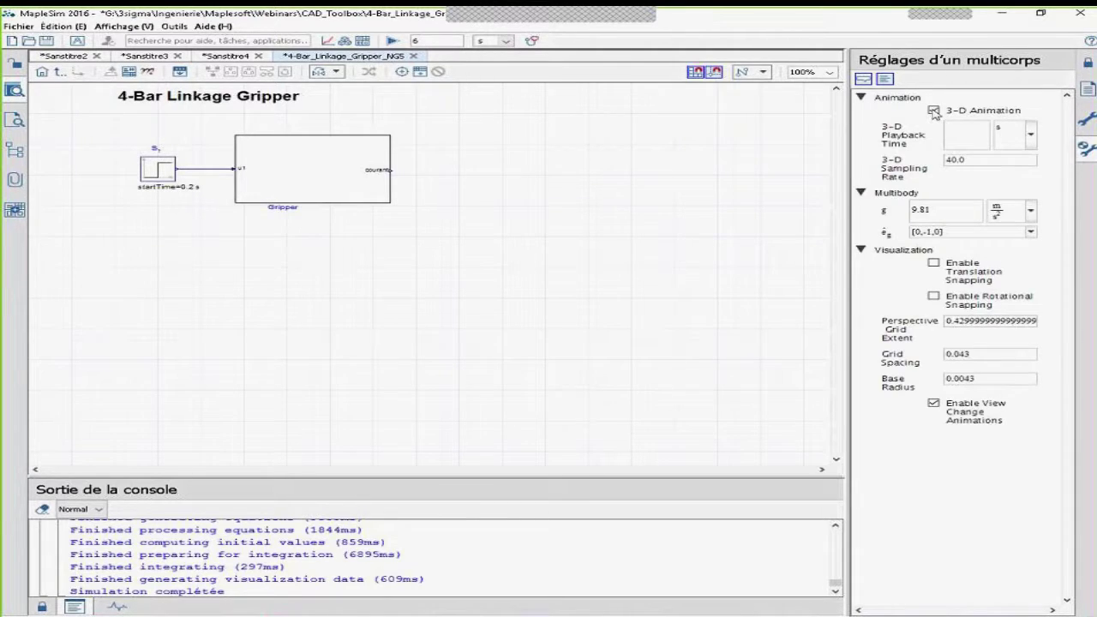
click(934, 111)
click(434, 39)
click(499, 190)
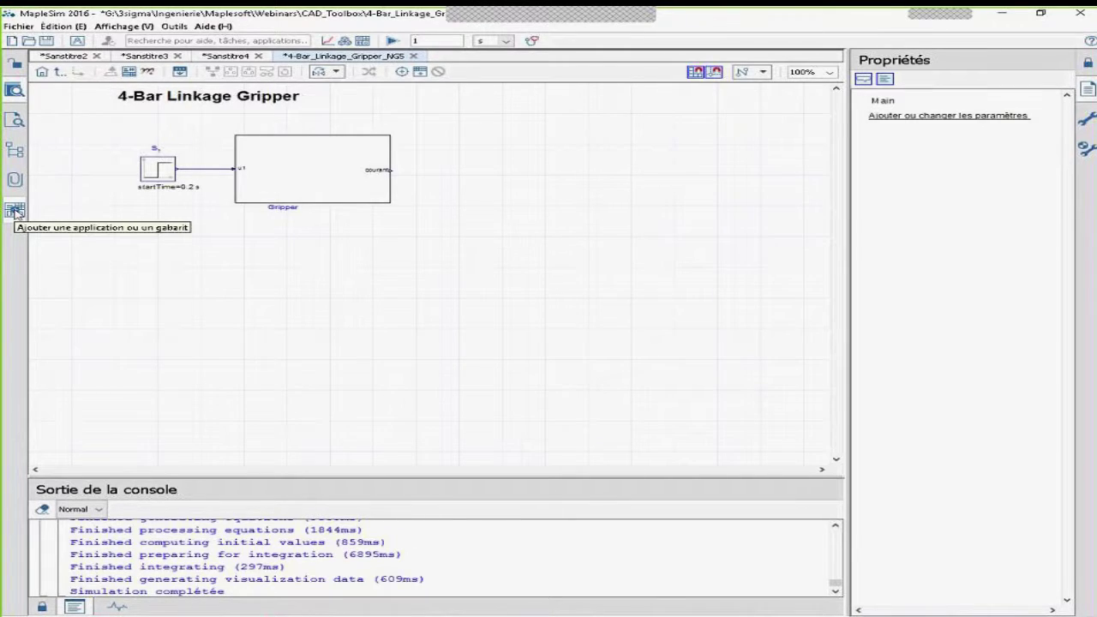
Start the linearization application and load the Gripper subsystem into it.
click(14, 211)
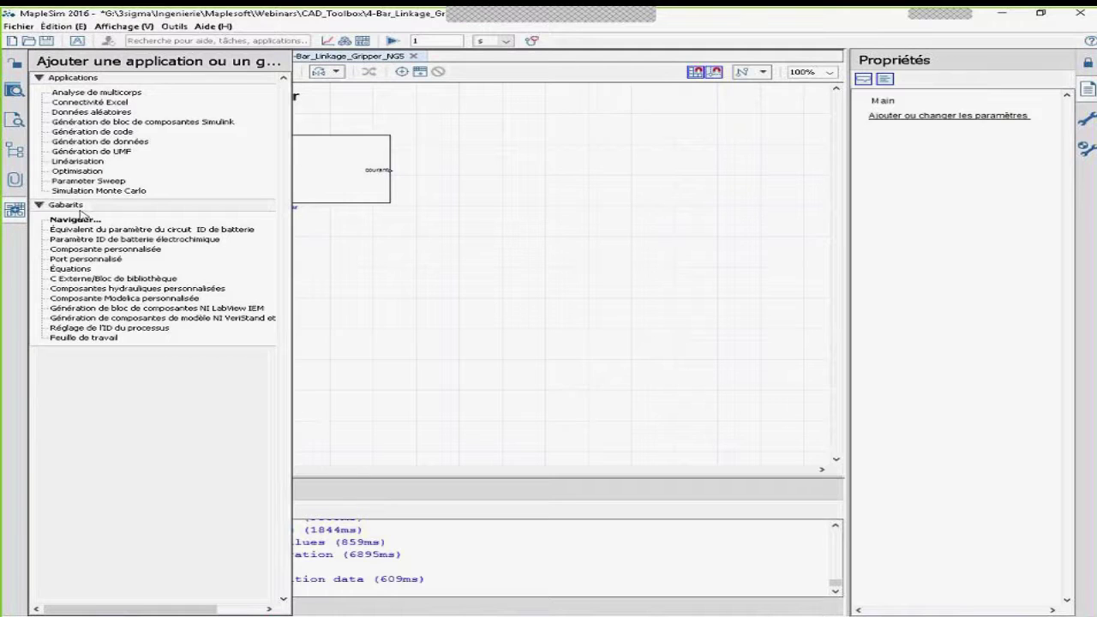
double_click(79, 162)
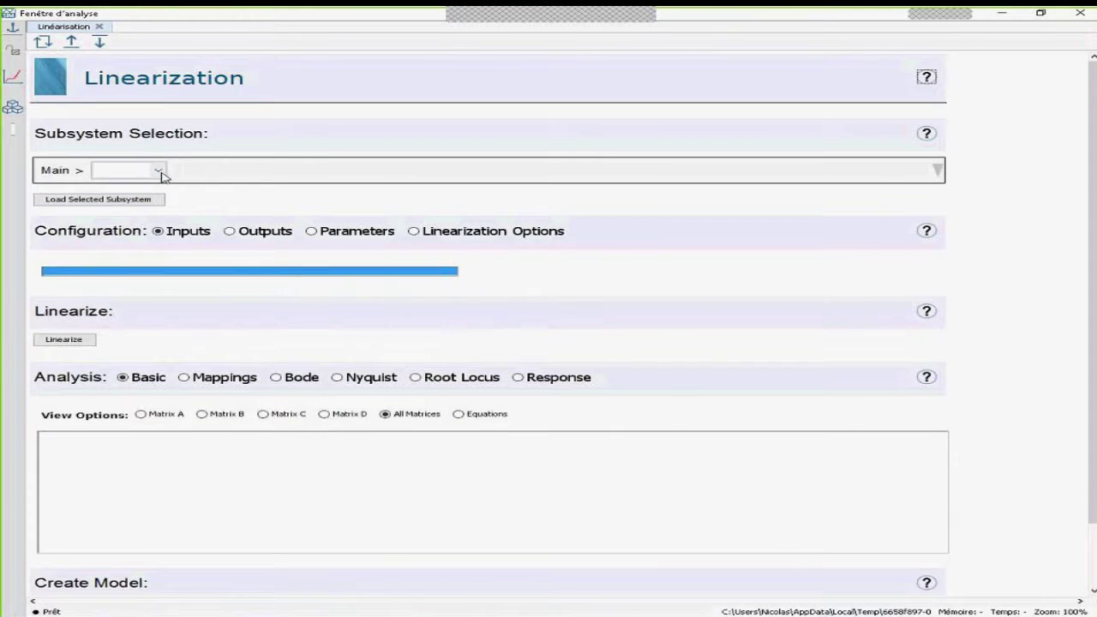
click(158, 171)
click(142, 185)
click(144, 199)
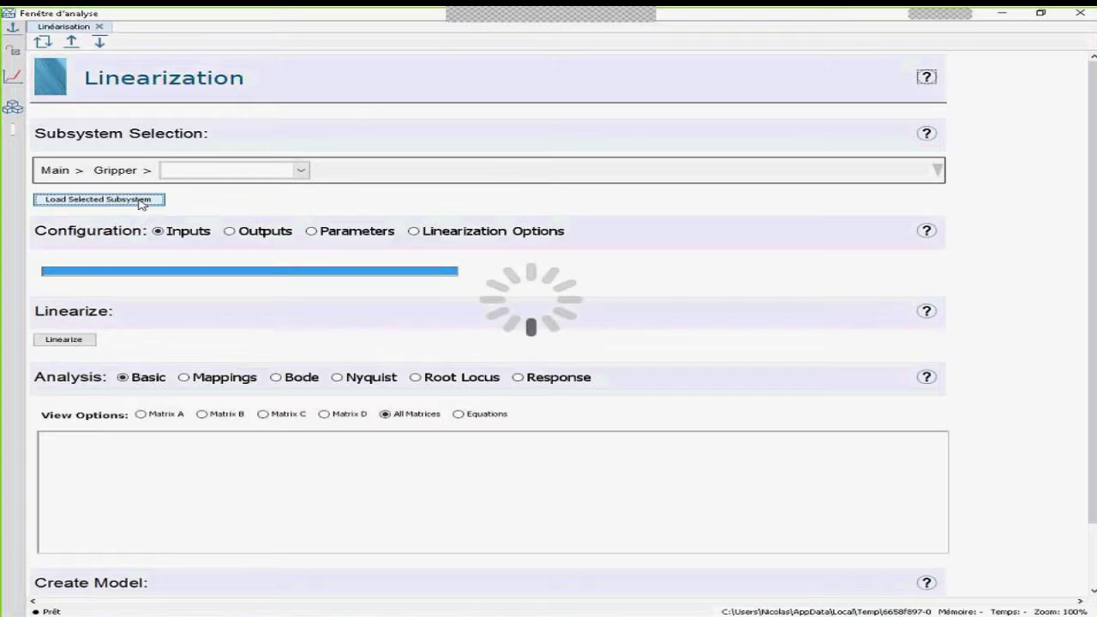
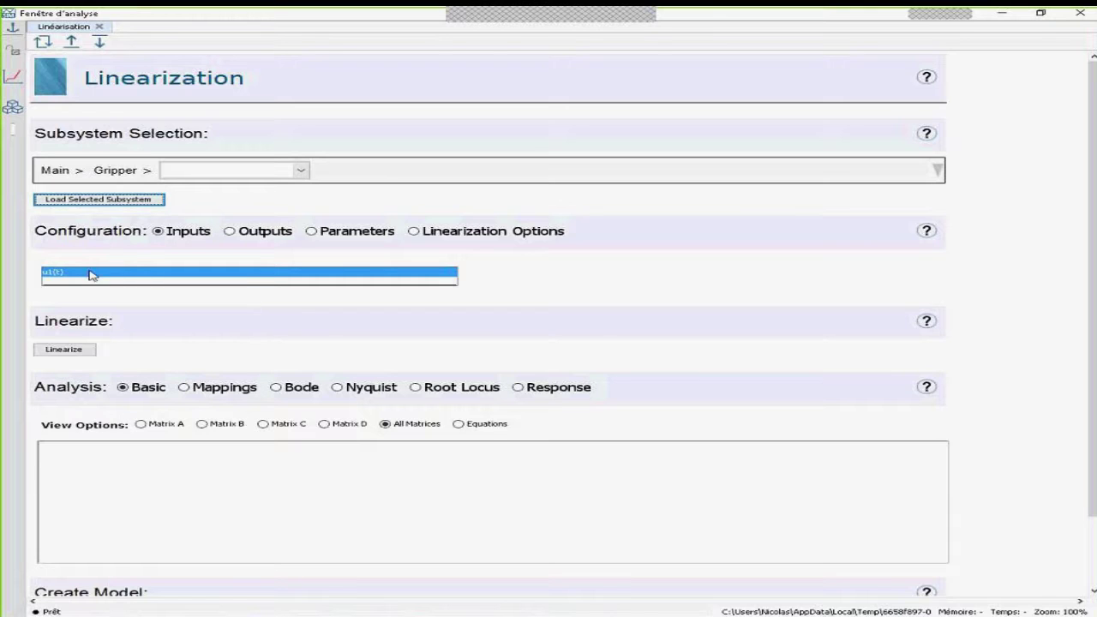
Check the selected output, and linearize the Gripper about its initial configuration with the explicit formulation.
click(231, 234)
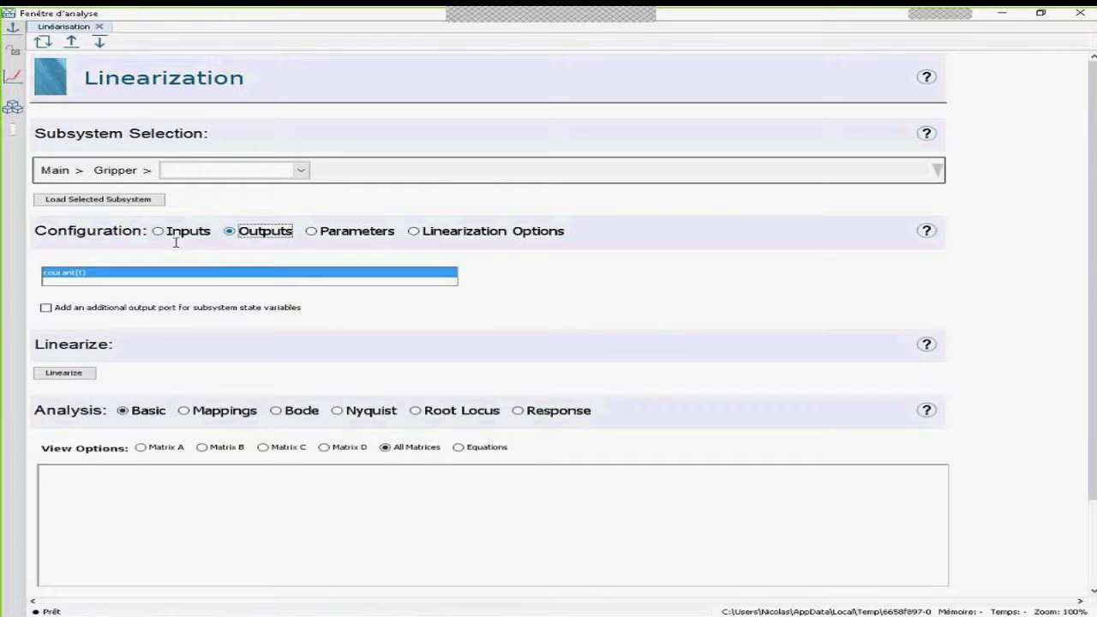
click(416, 233)
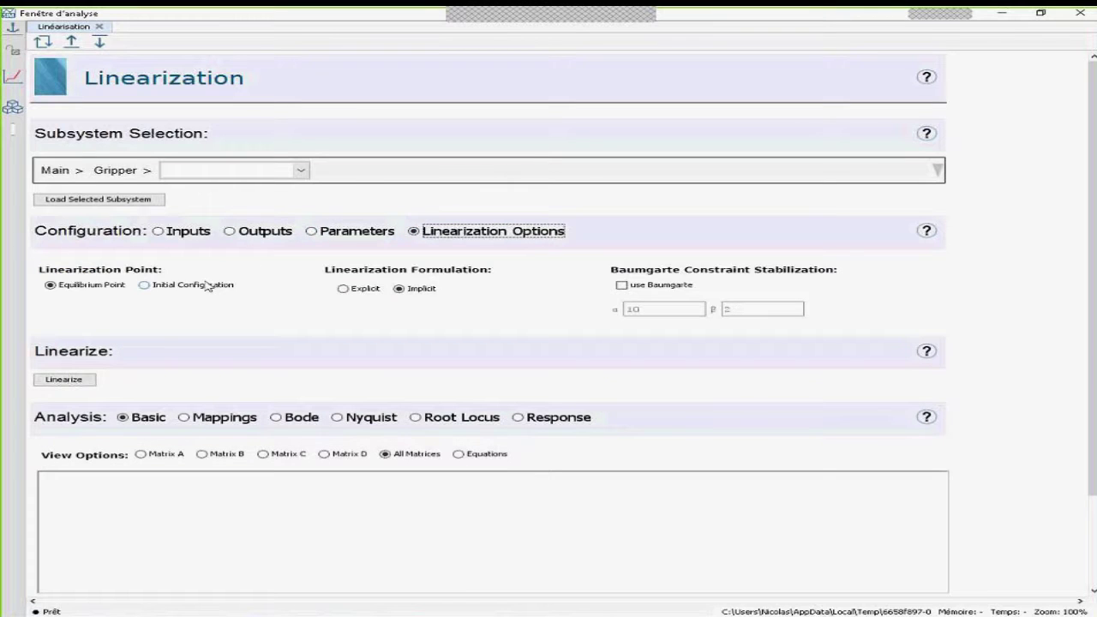
click(145, 287)
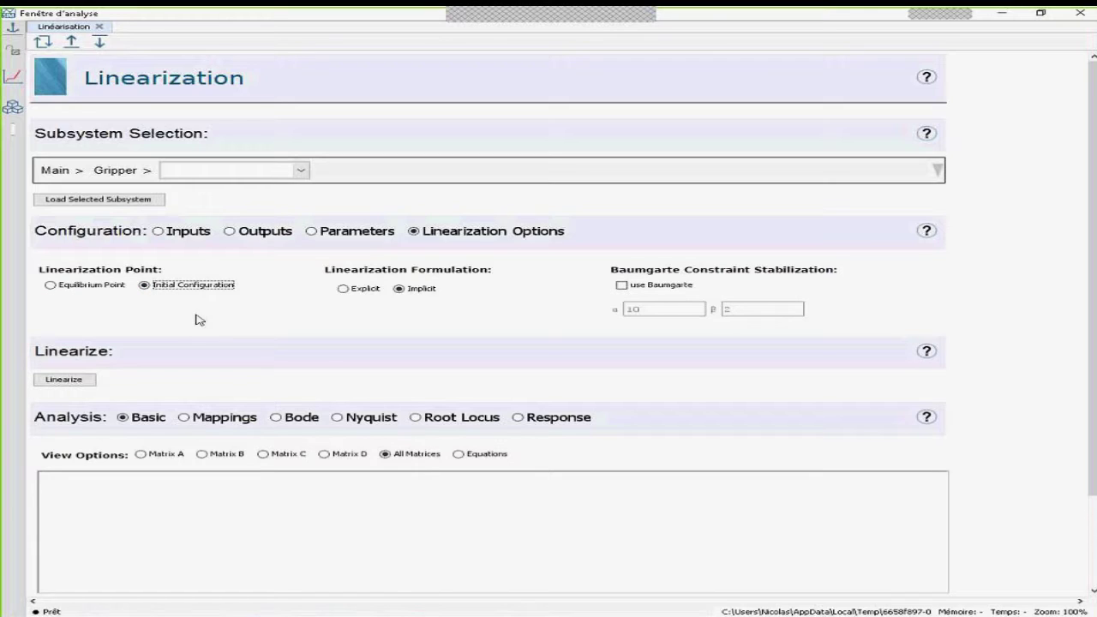
click(344, 290)
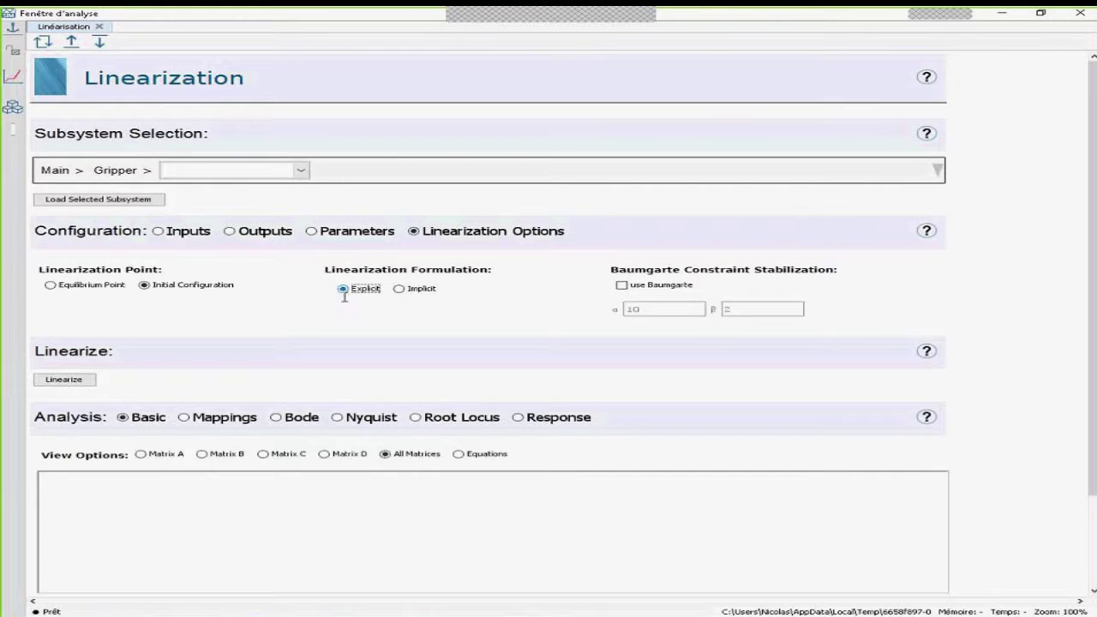
click(64, 379)
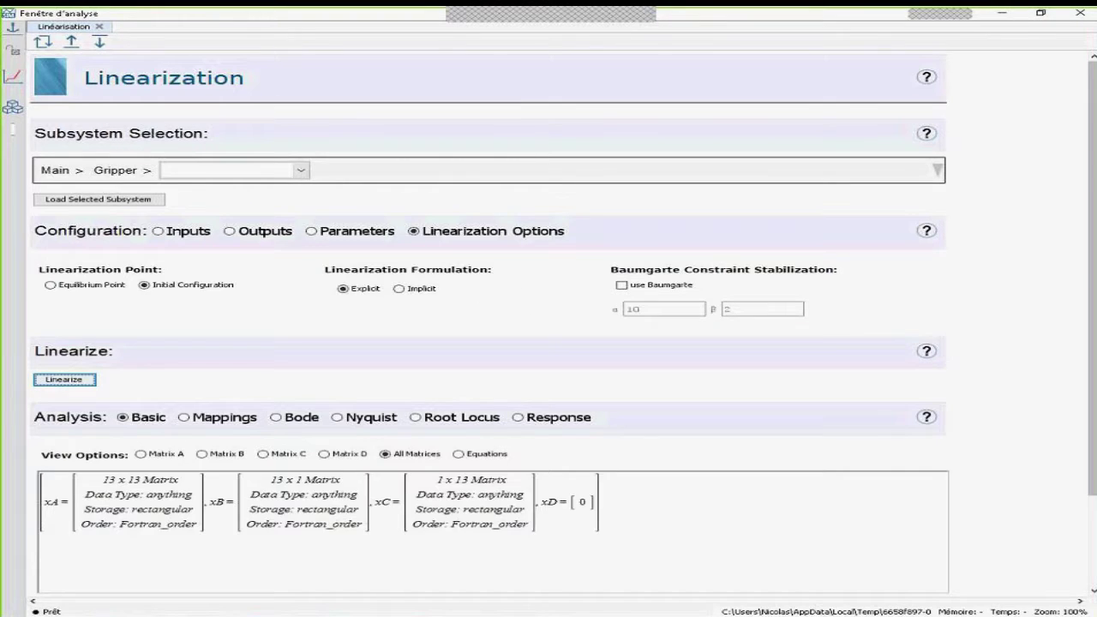
Examine the linearized system's equations and the mappings of its states, input and output.
scroll(564, 325, down, 1)
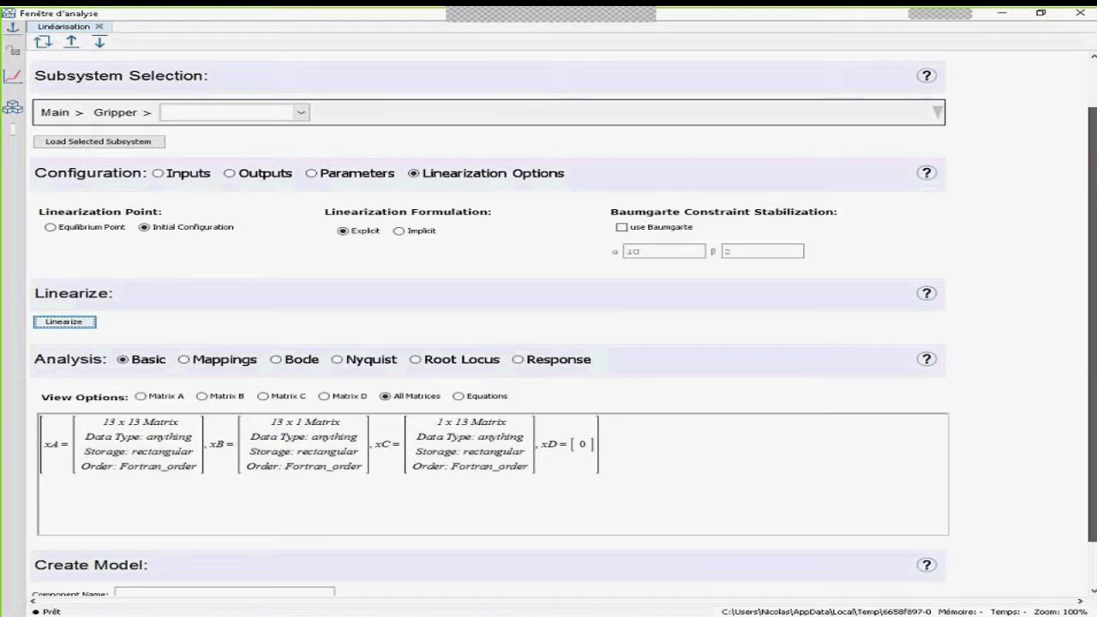
scroll(488, 360, down, 1)
click(459, 346)
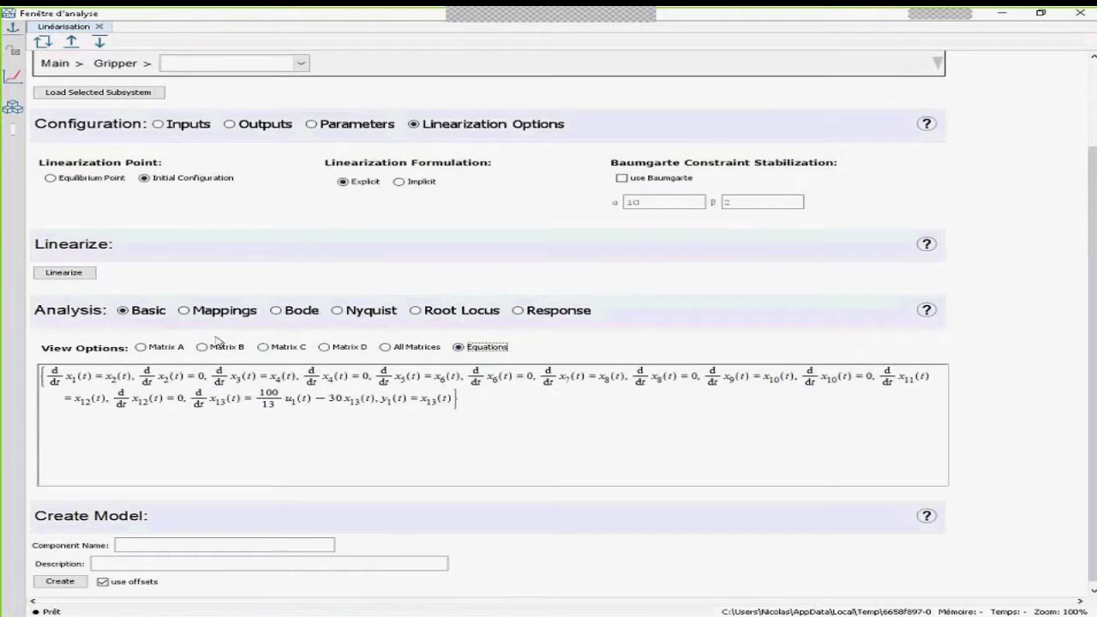
click(184, 312)
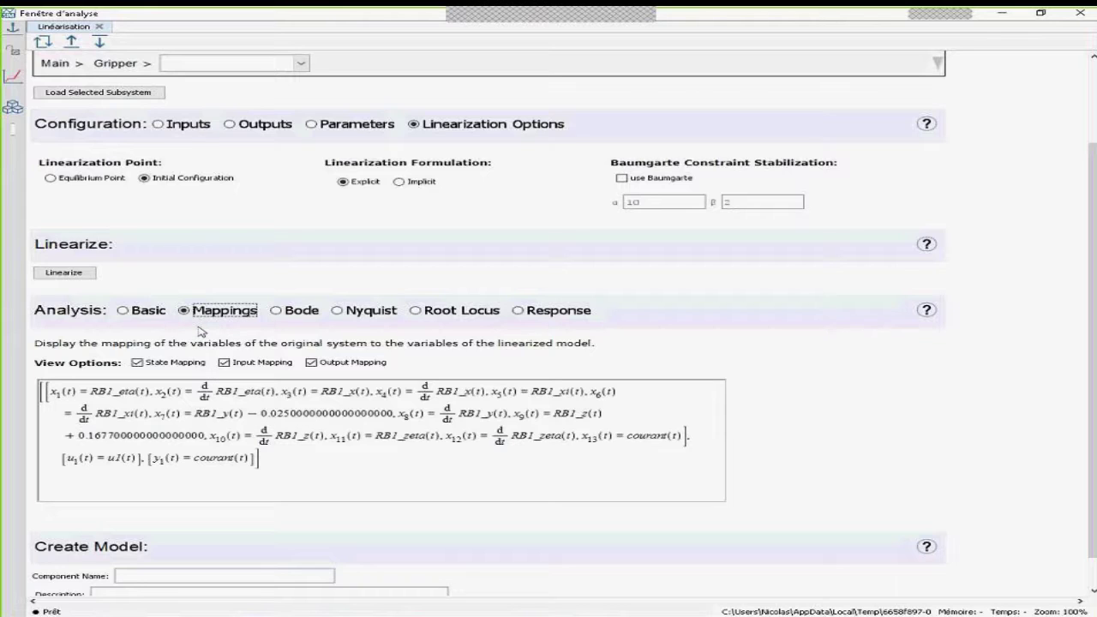
Generate the Bode plot of the linearized Gripper with magnitude and phase on dual axes in hertz.
click(279, 315)
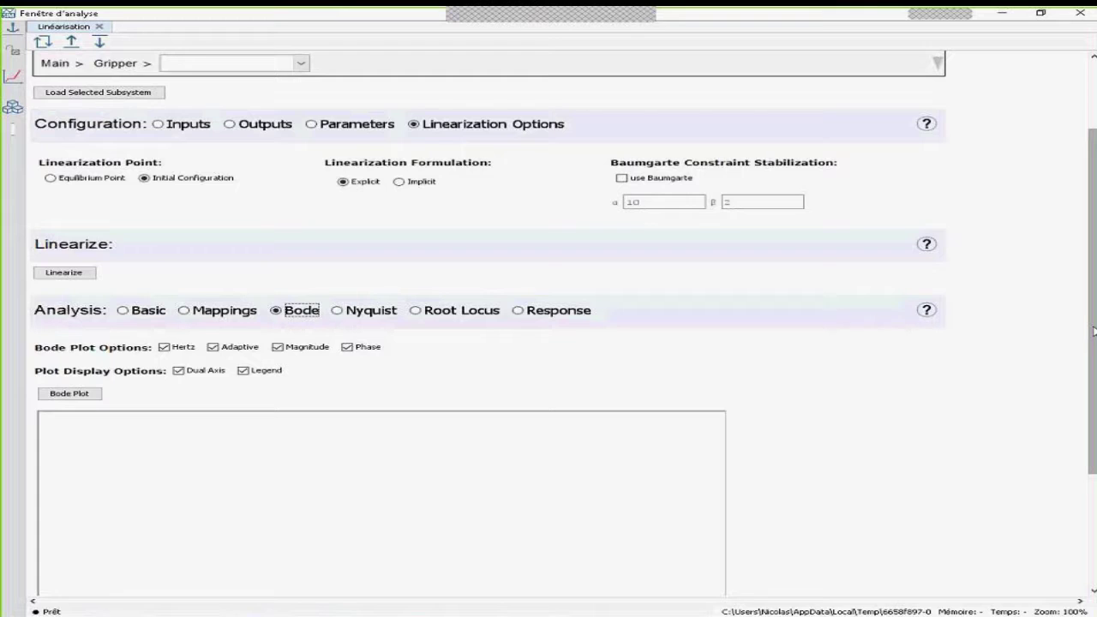
scroll(1094, 332, down, 3)
click(85, 295)
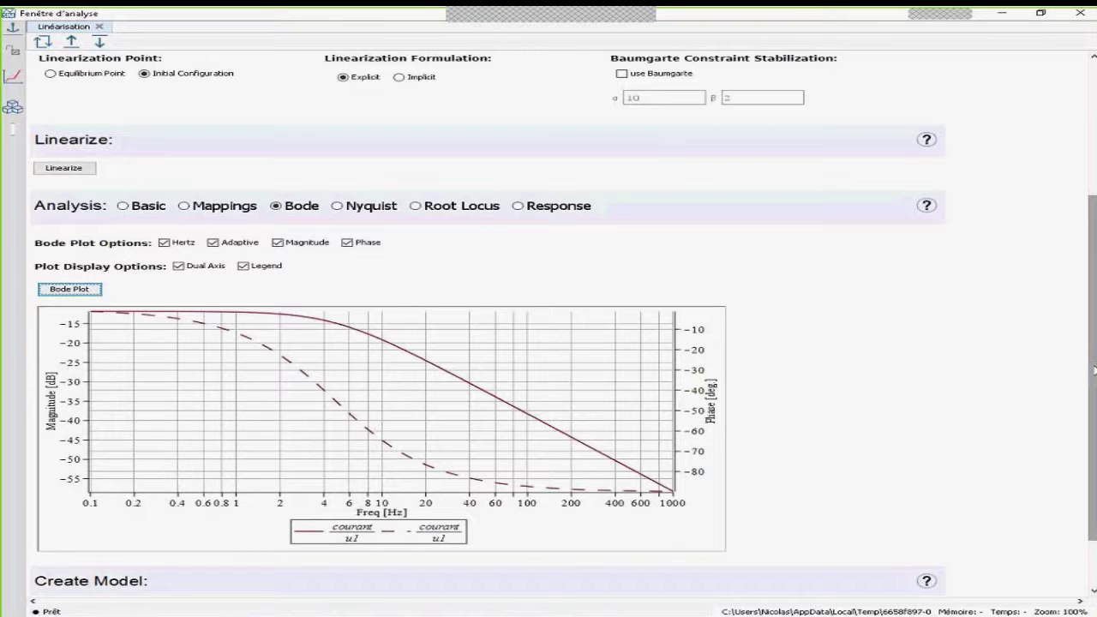
Create a model component named LinGripper from the linearized system, with offsets enabled.
scroll(211, 515, down, 2)
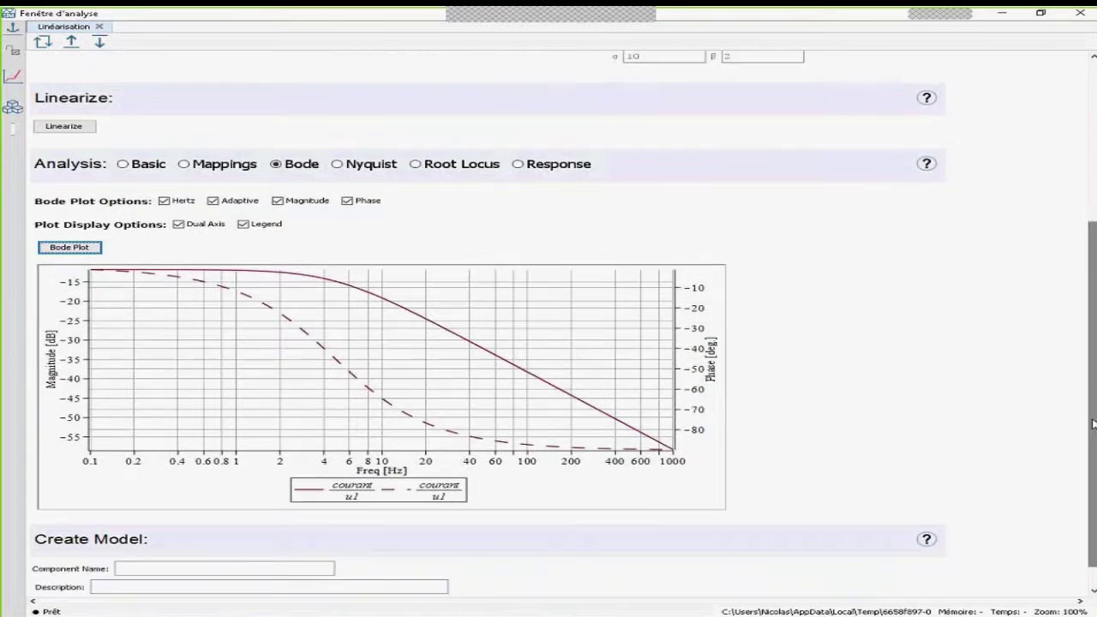
click(221, 541)
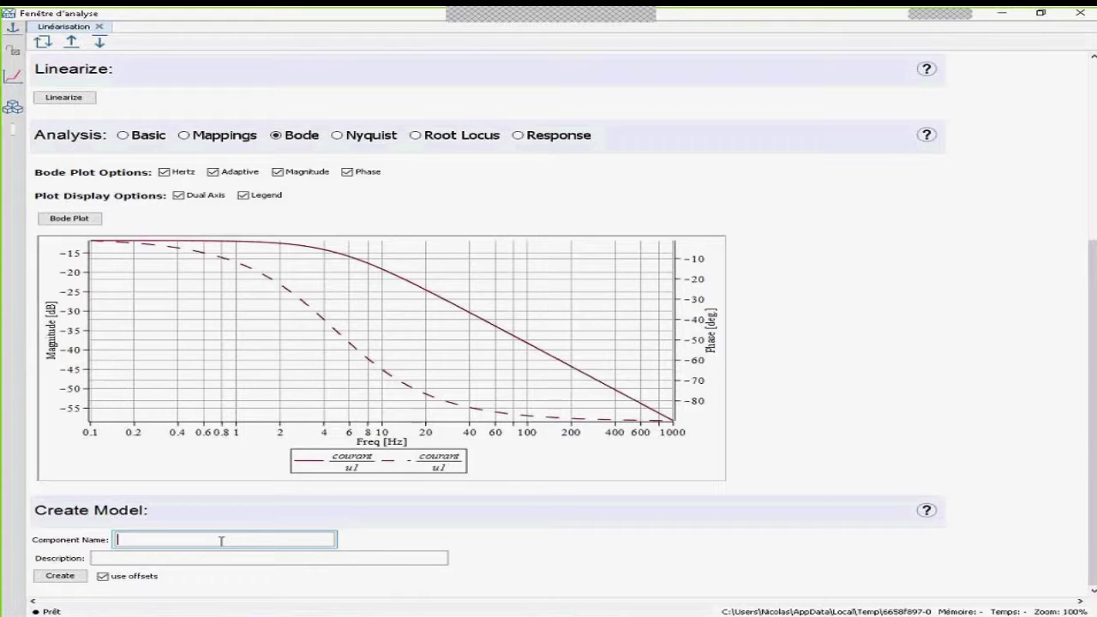
text(LinGripper)
click(79, 576)
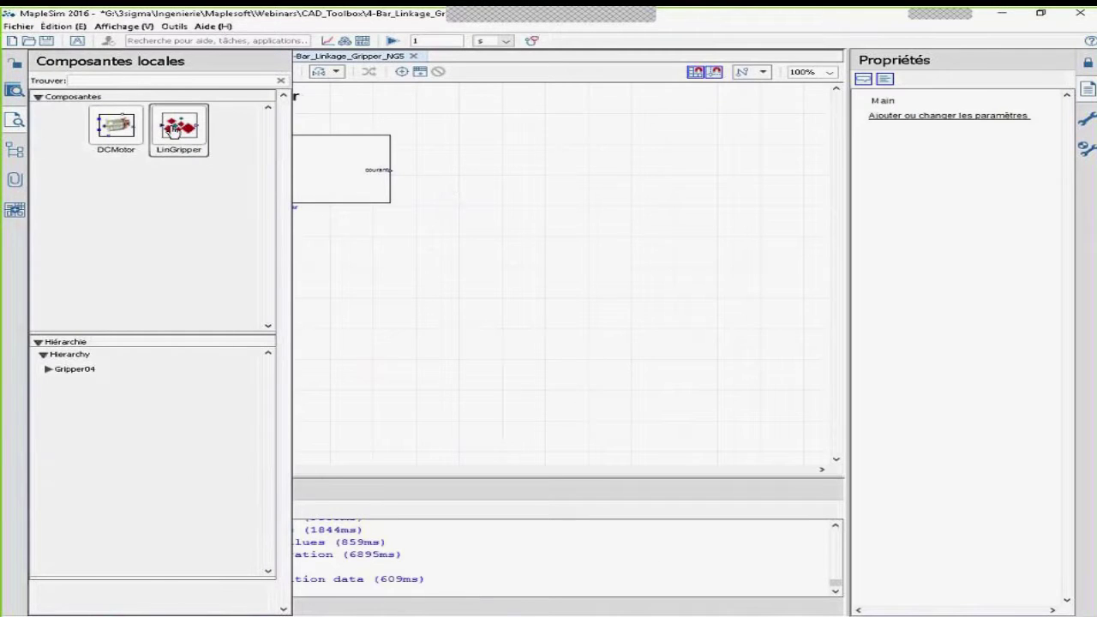
Place the LinGripper component below the Gripper subsystem and connect its input to the step source signal feeding the Gripper.
drag(173, 129, 304, 254)
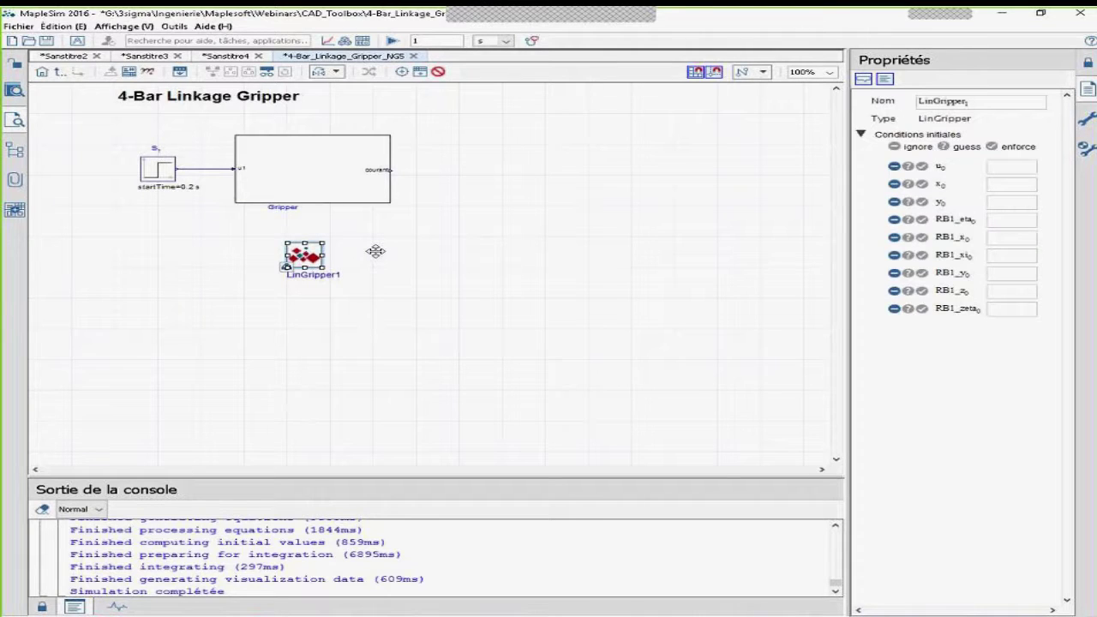
click(375, 252)
click(233, 169)
click(286, 254)
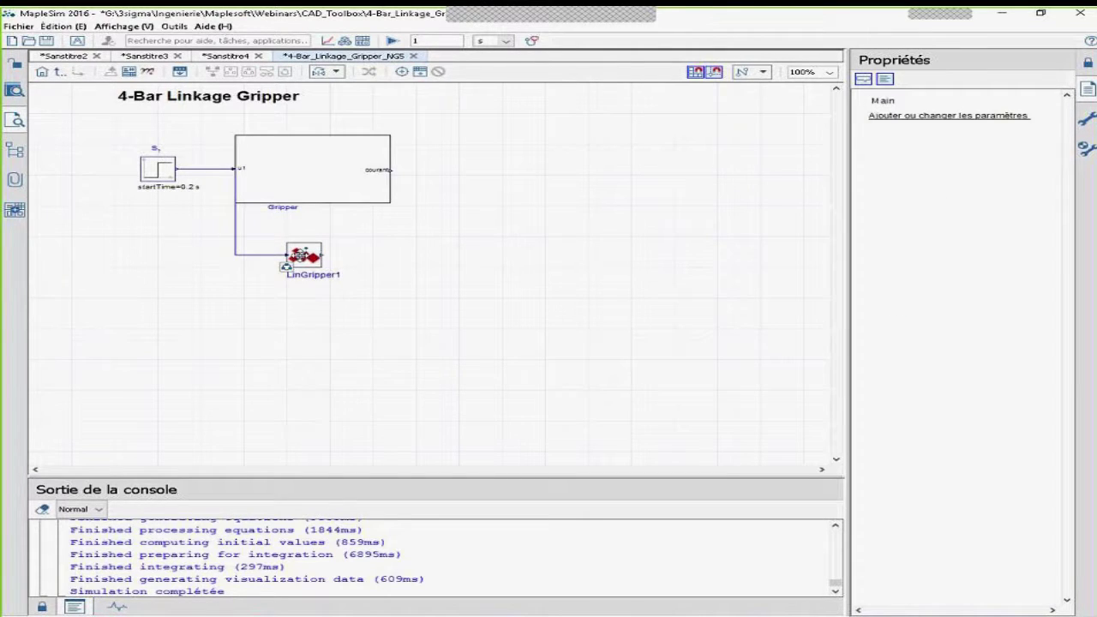
click(296, 255)
click(376, 229)
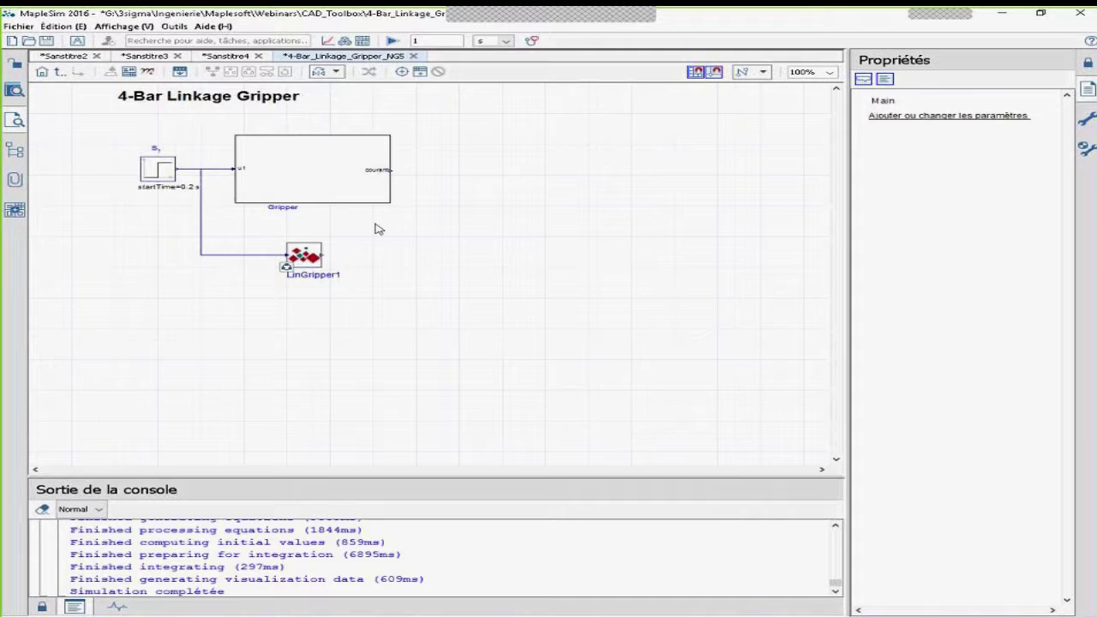
Attach one probe to the Gripper's current output and another to the LinGripper's output.
right_click(391, 171)
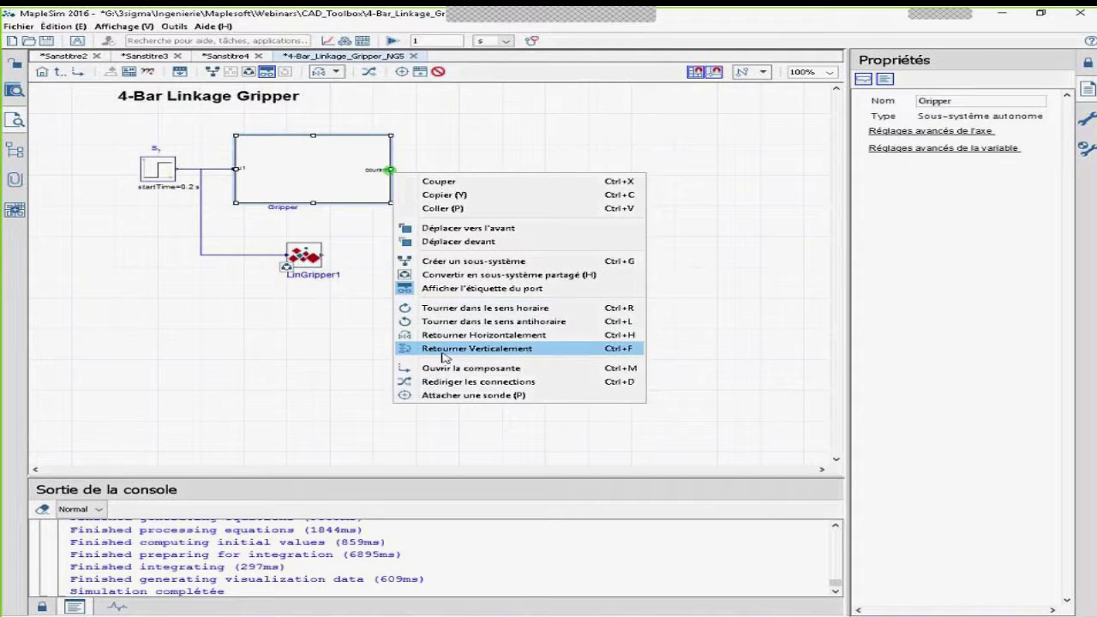
click(473, 395)
click(435, 133)
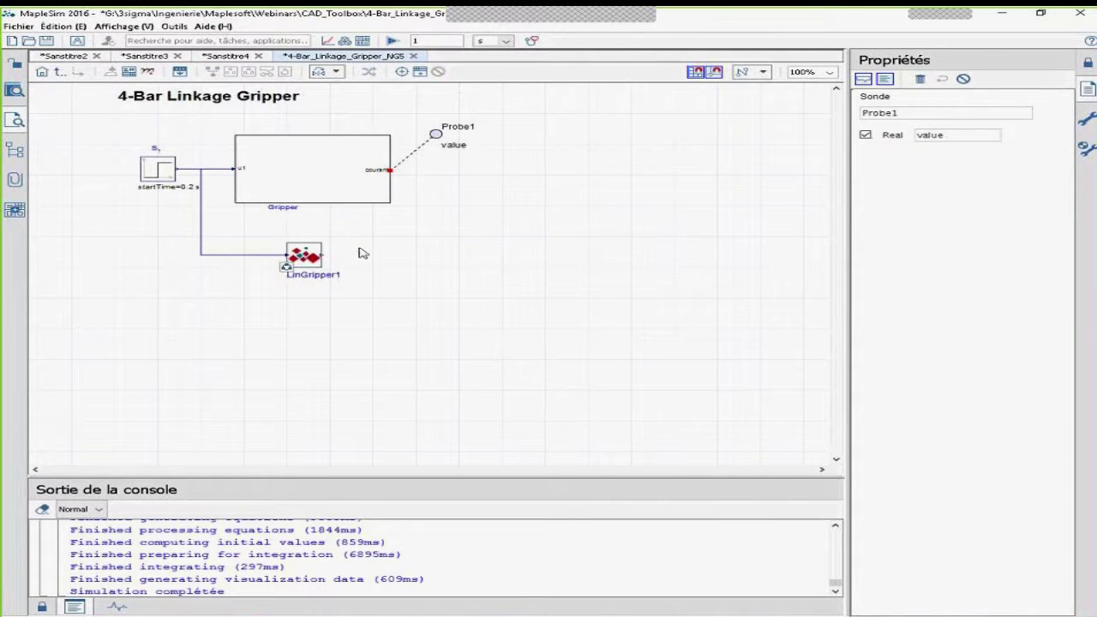
right_click(324, 255)
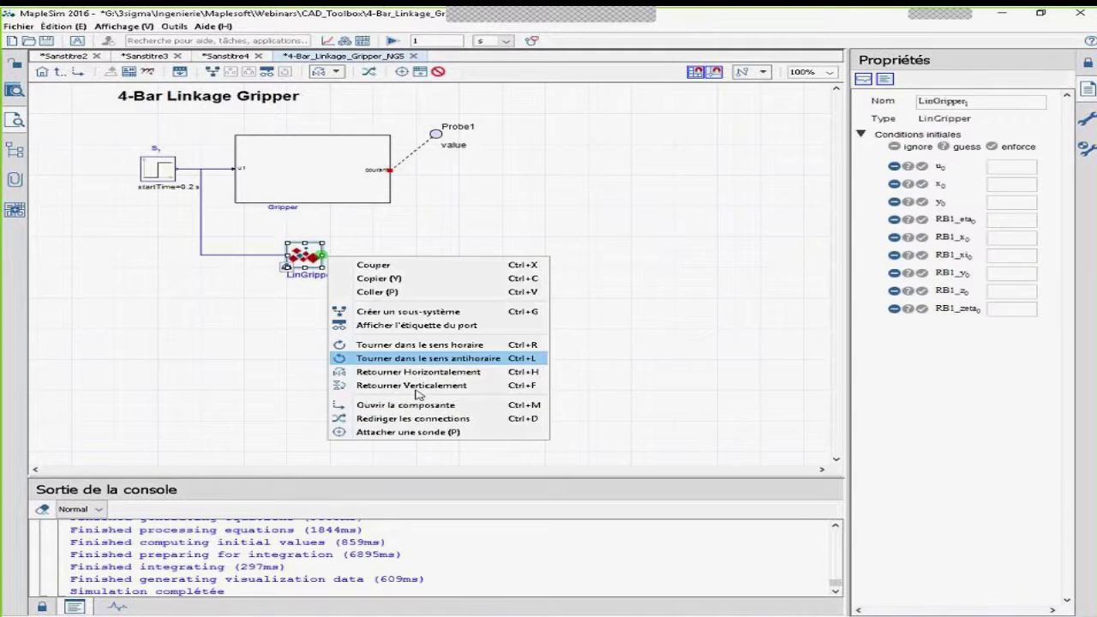
click(421, 436)
click(413, 236)
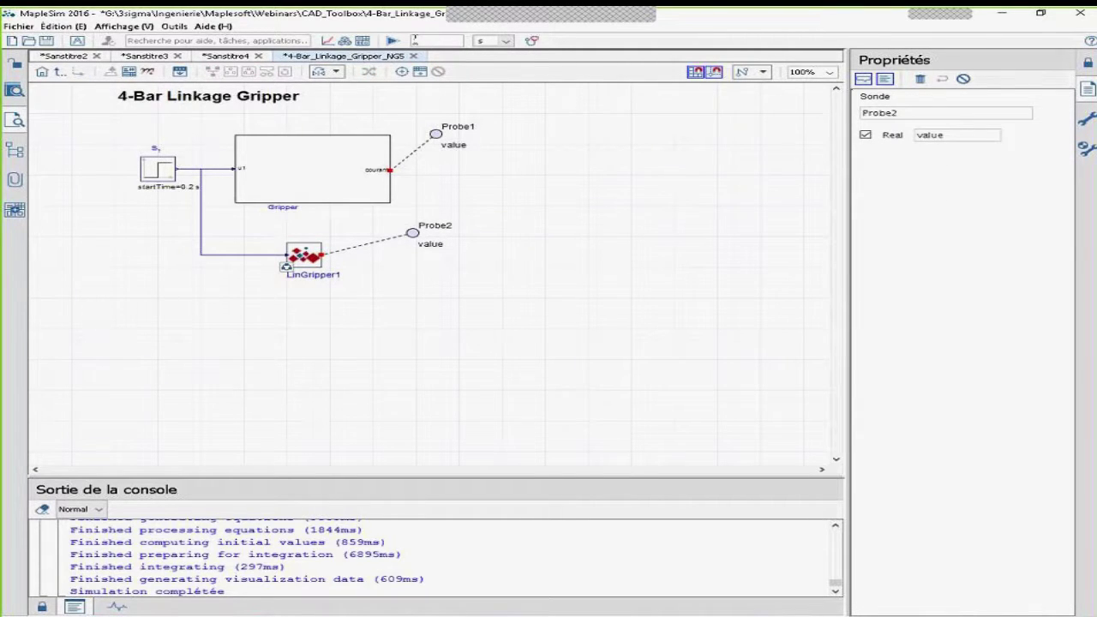
Run the simulation and overlay the LinGripper probe's value on the primary axis of the Gripper probe's plot to compare them.
click(391, 42)
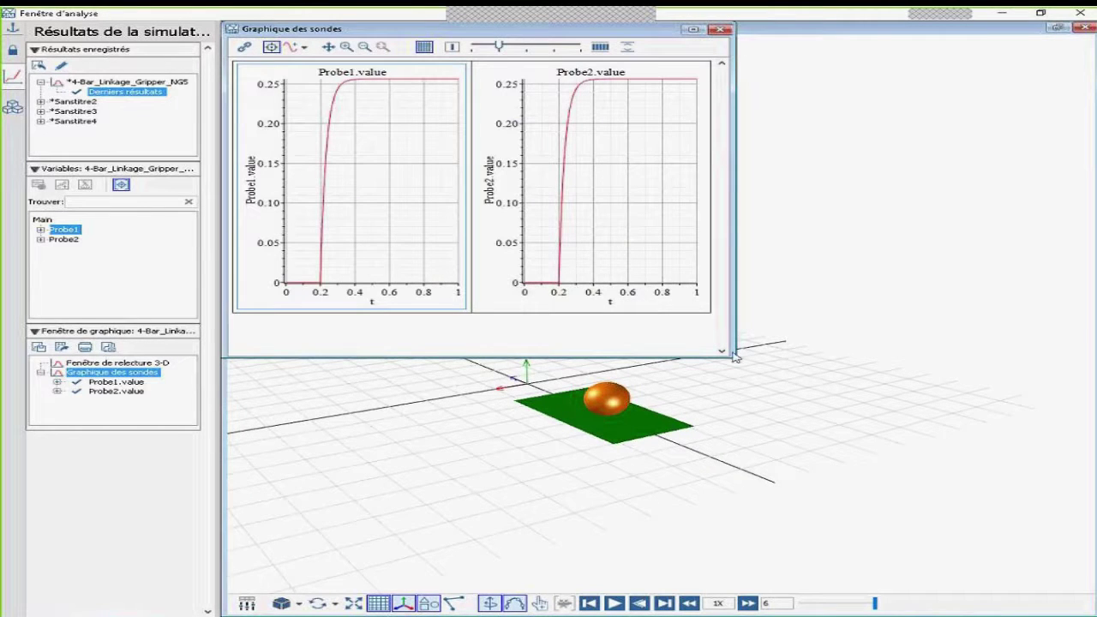
drag(807, 424, 938, 543)
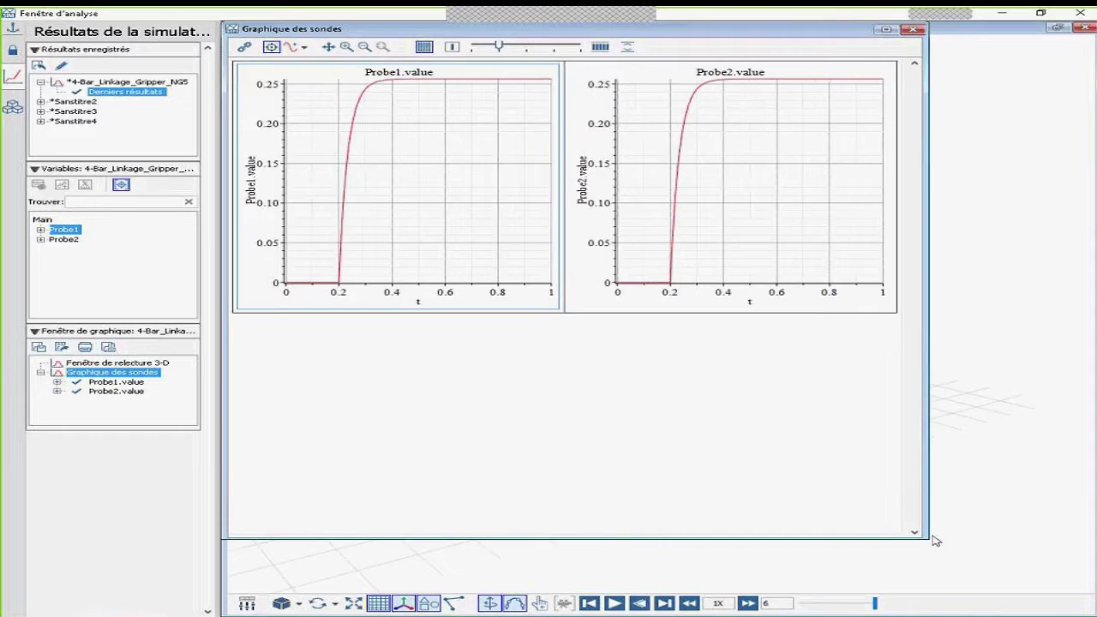
click(424, 202)
click(40, 240)
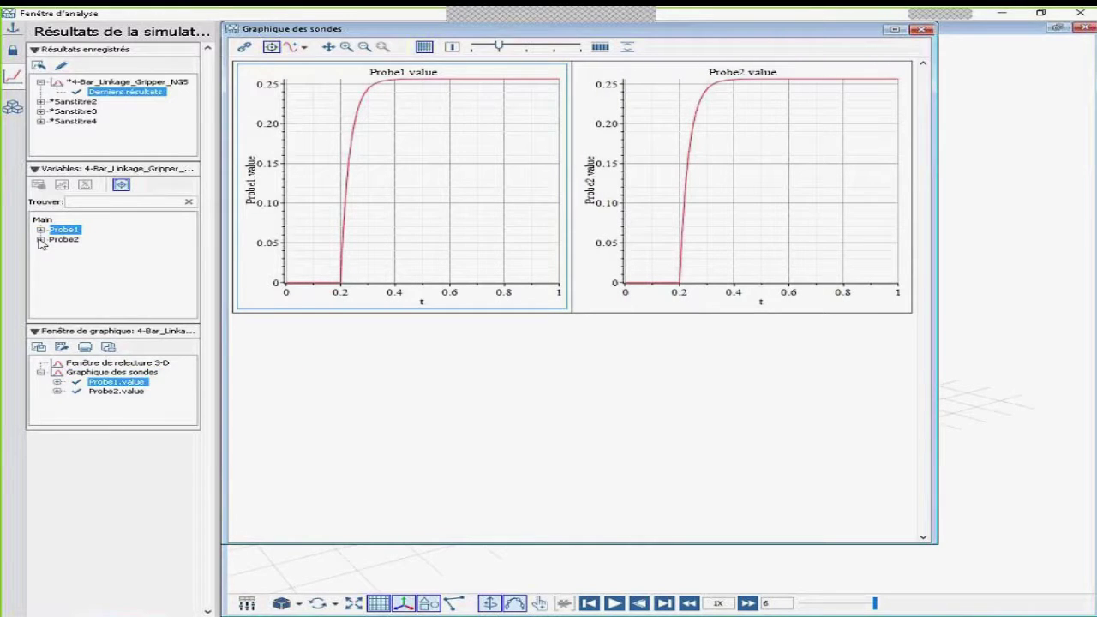
right_click(78, 249)
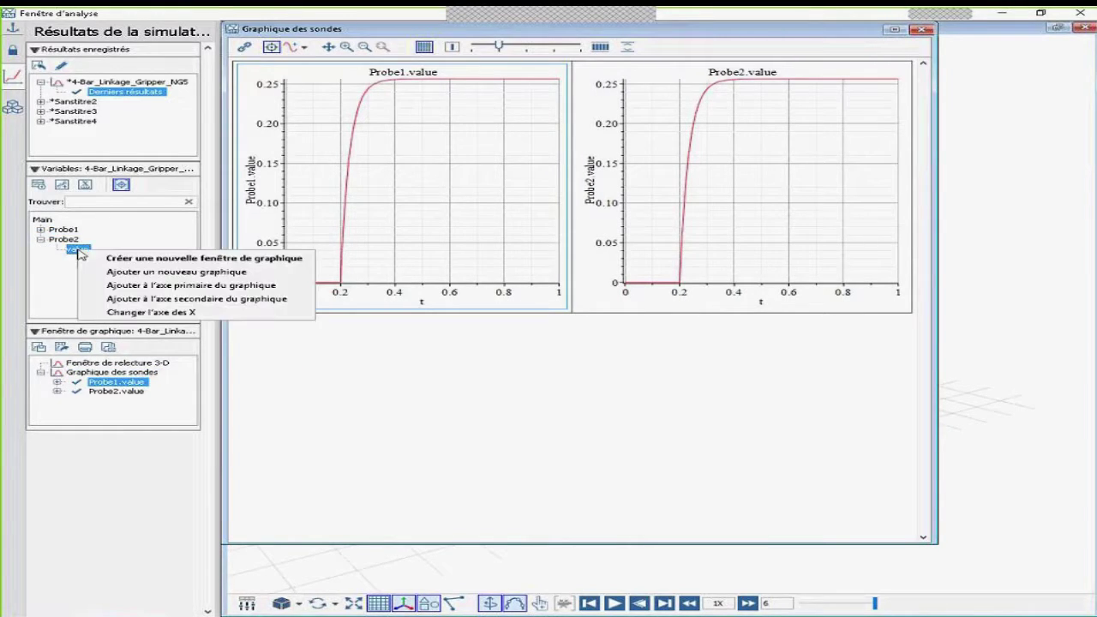
click(157, 287)
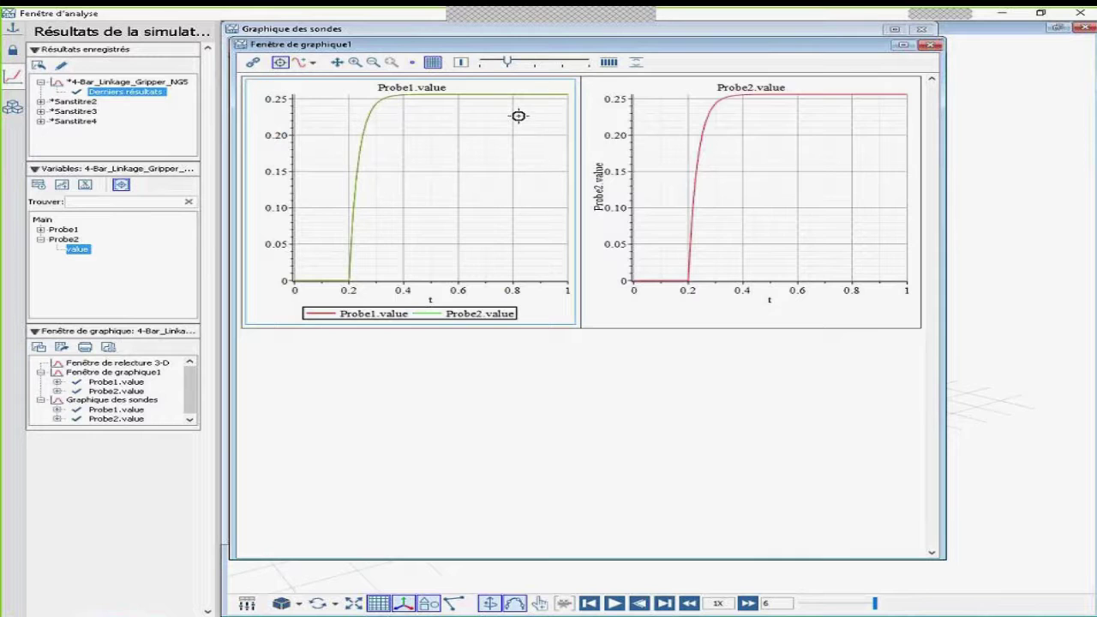
click(1089, 14)
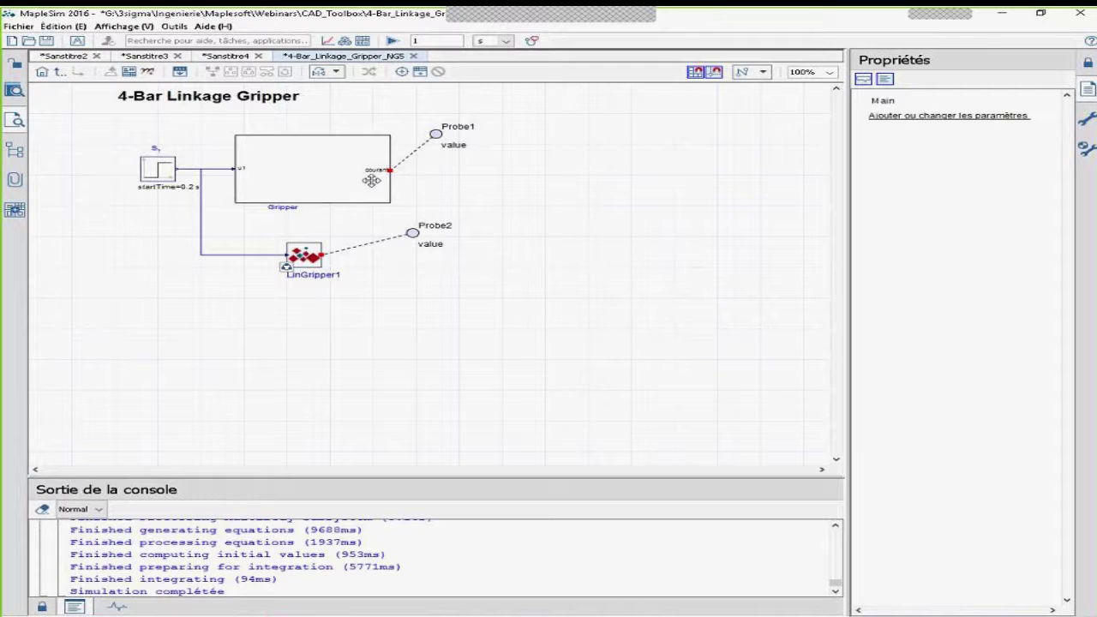
click(306, 252)
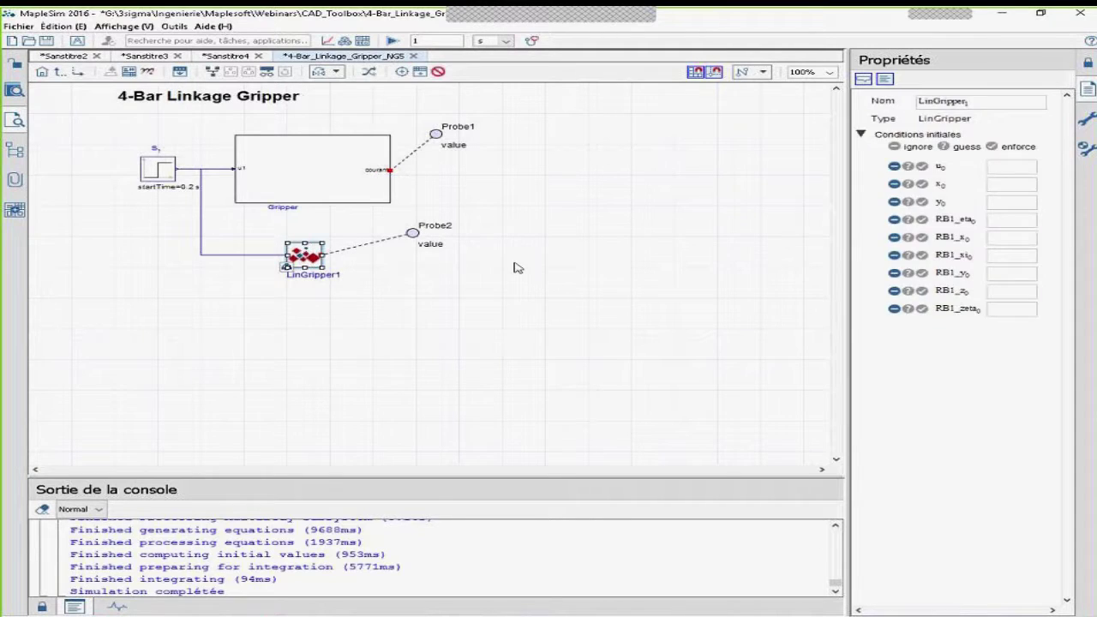
click(517, 268)
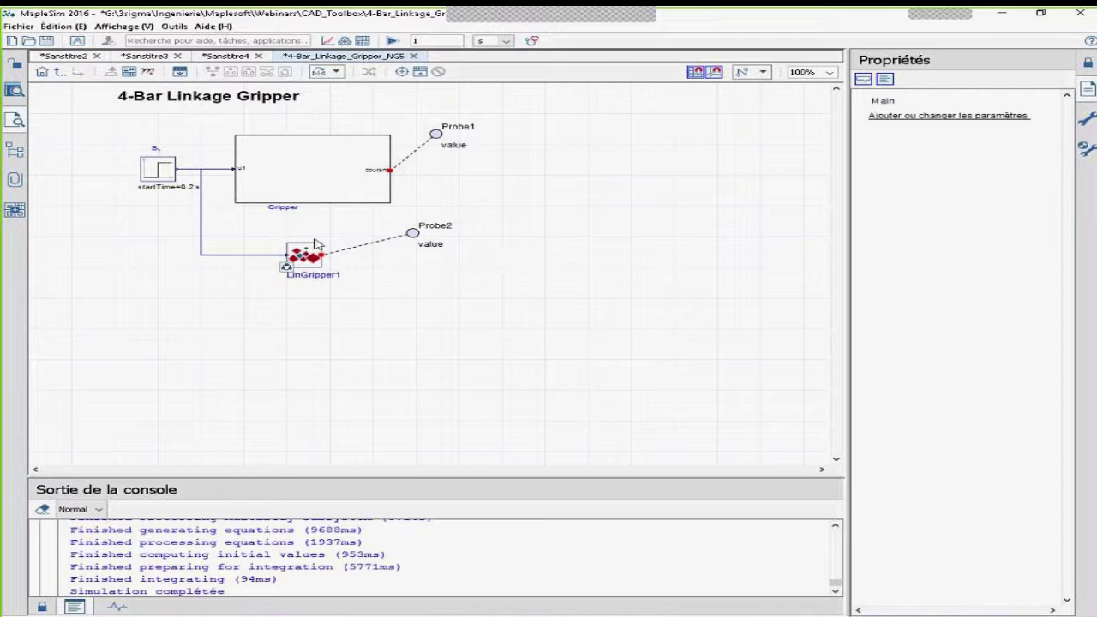
Create a PID tuning worksheet for the model from the template "Réglage de l'ID du processus", keeping the default attachment name.
click(15, 210)
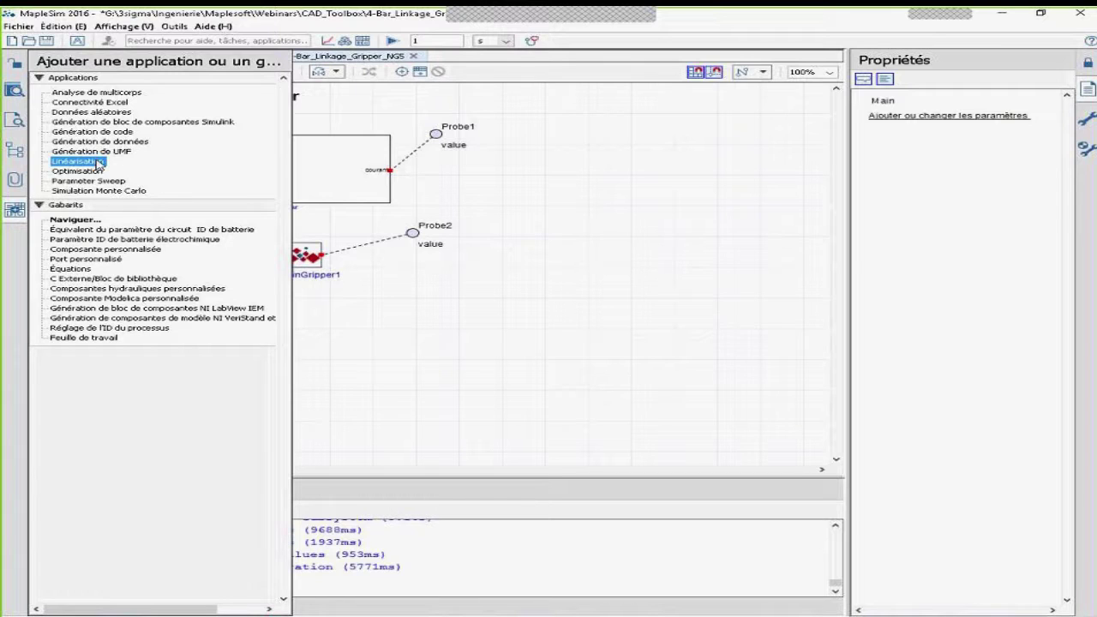
click(101, 329)
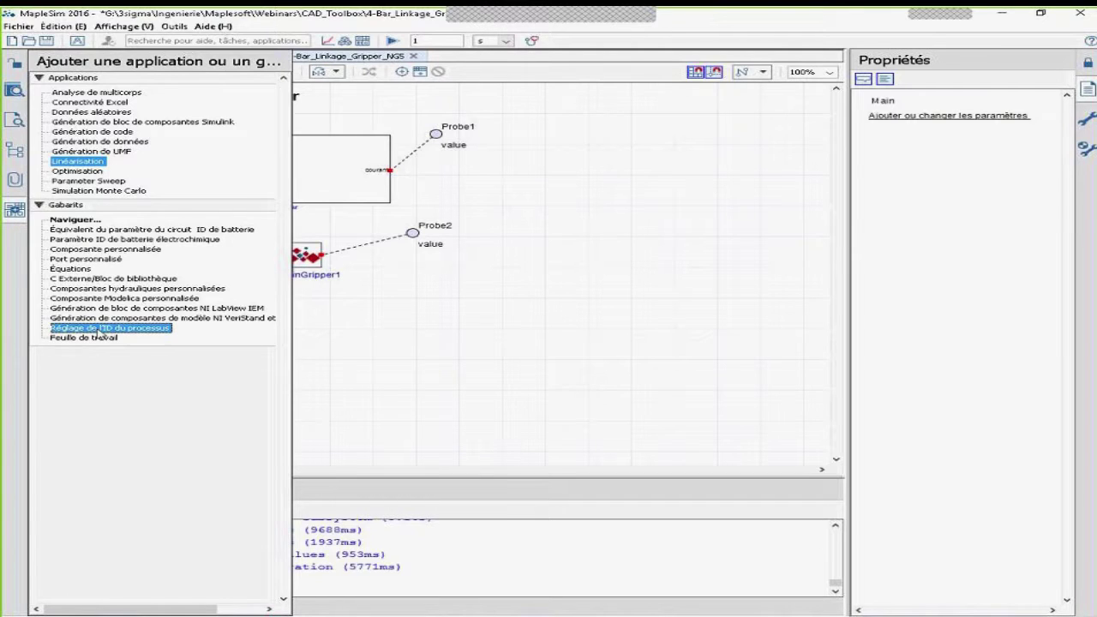
double_click(101, 332)
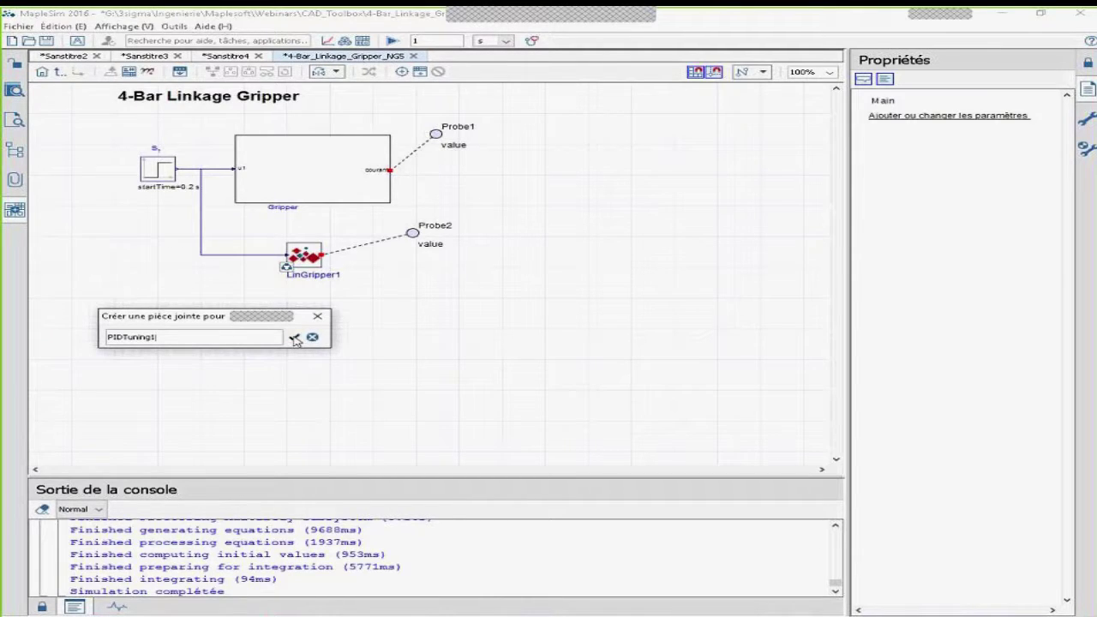
click(294, 338)
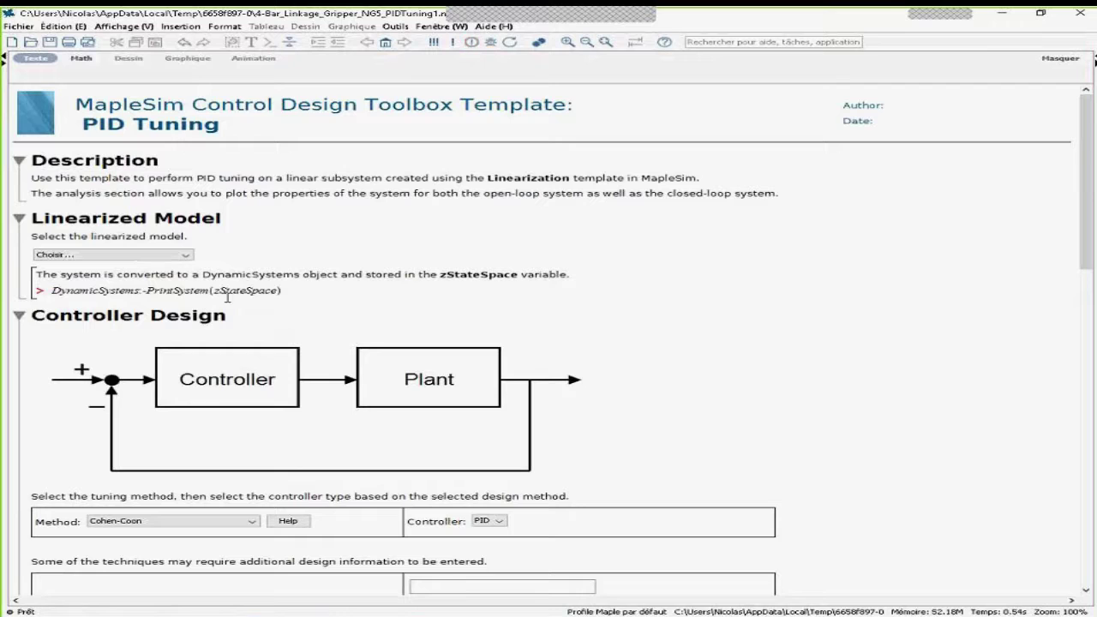
Select LinGripper as the linearized model to tune.
click(188, 256)
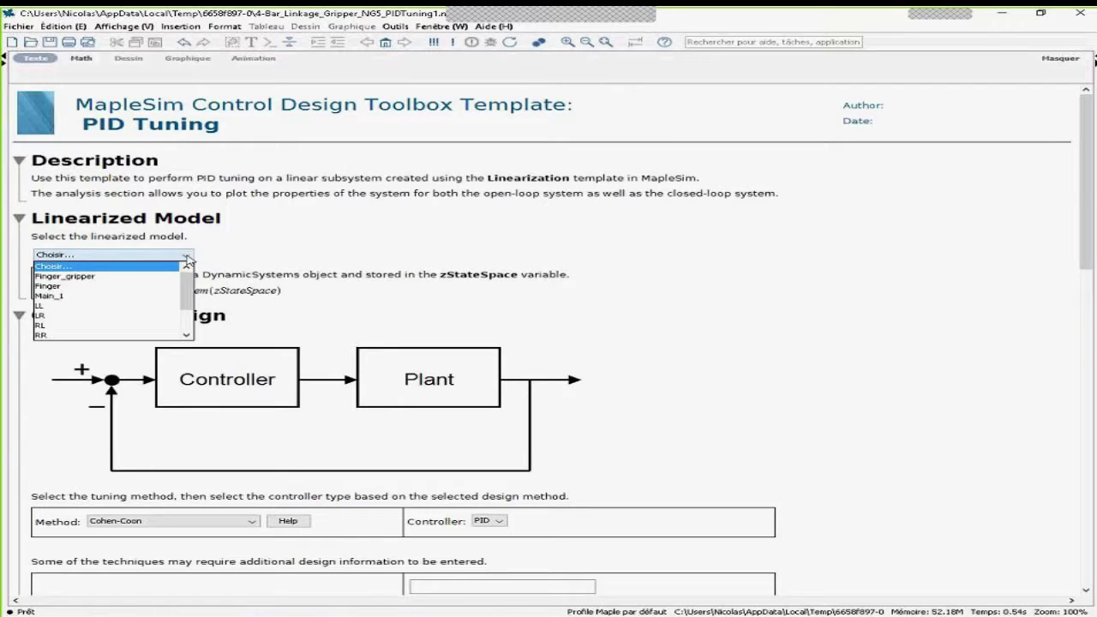
drag(188, 290, 195, 317)
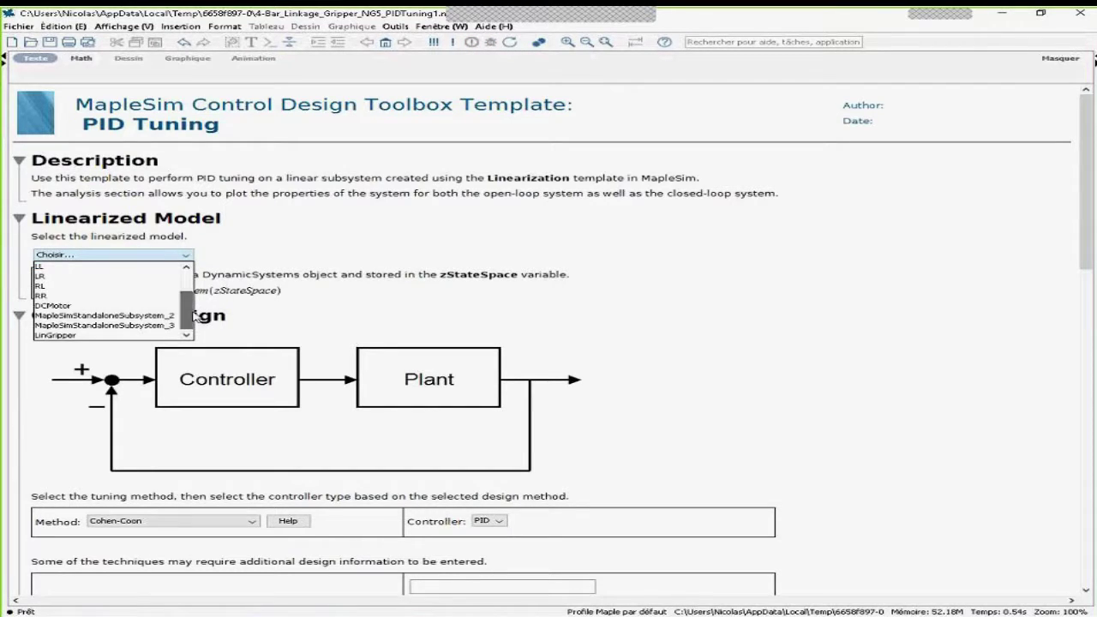
click(95, 335)
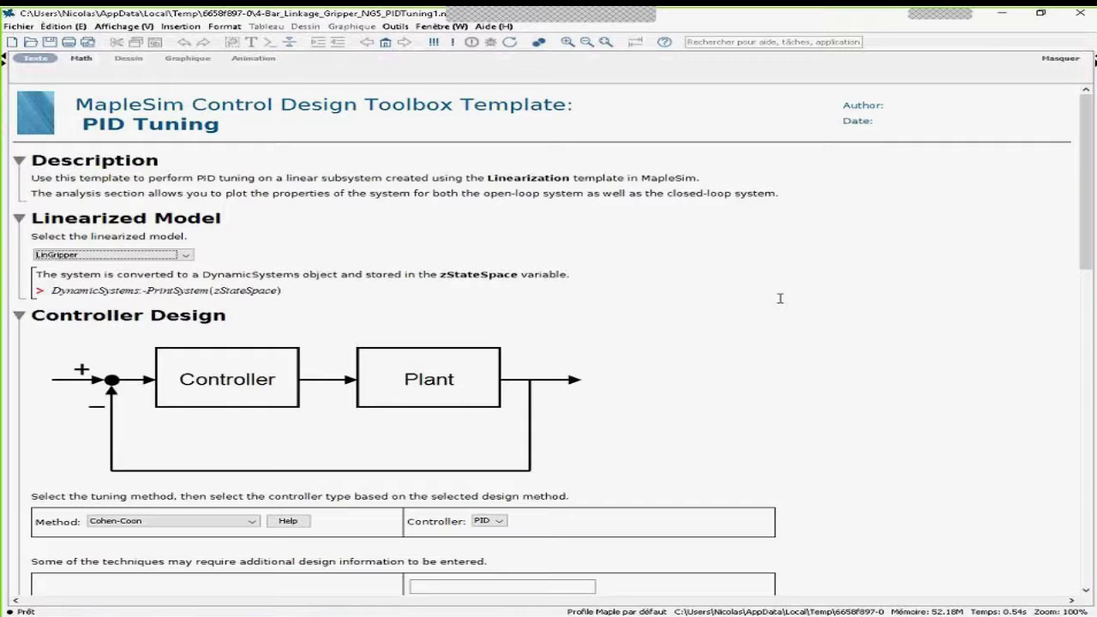
Review the controller design section and choose PID Auto as the tuning method.
scroll(780, 298, down, 3)
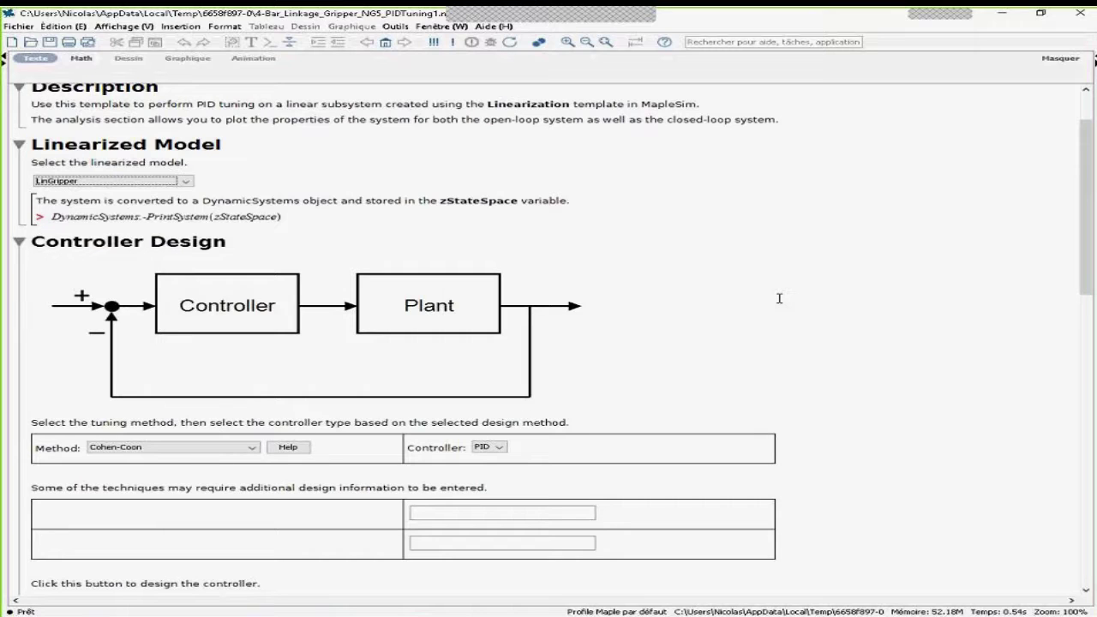
scroll(779, 299, down, 1)
scroll(779, 299, down, 1)
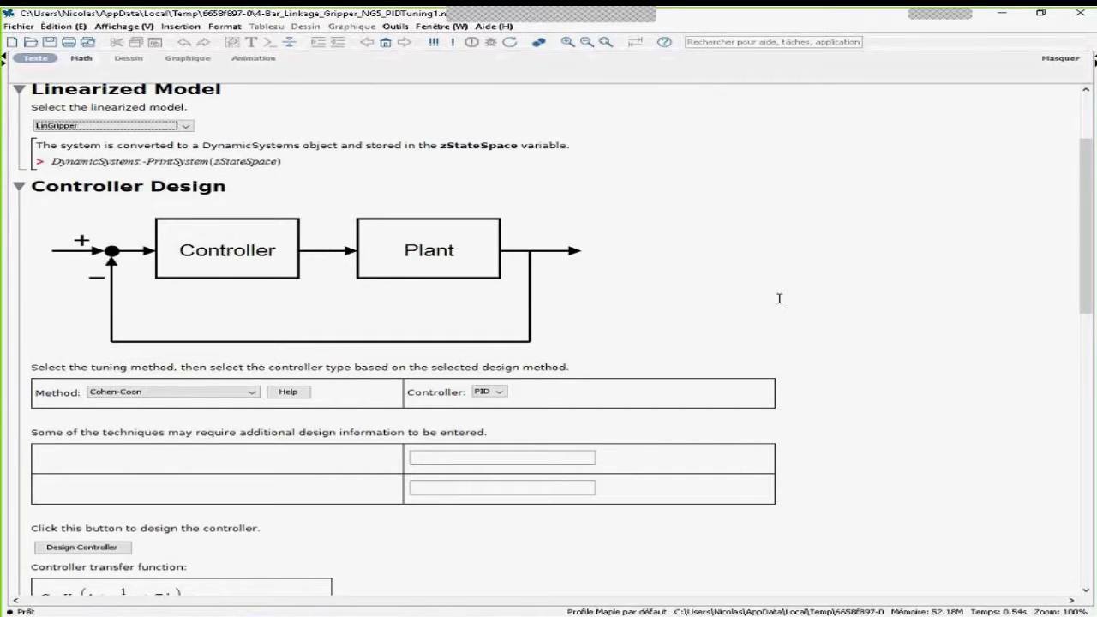
scroll(779, 299, up, 3)
scroll(780, 299, down, 3)
scroll(779, 298, down, 1)
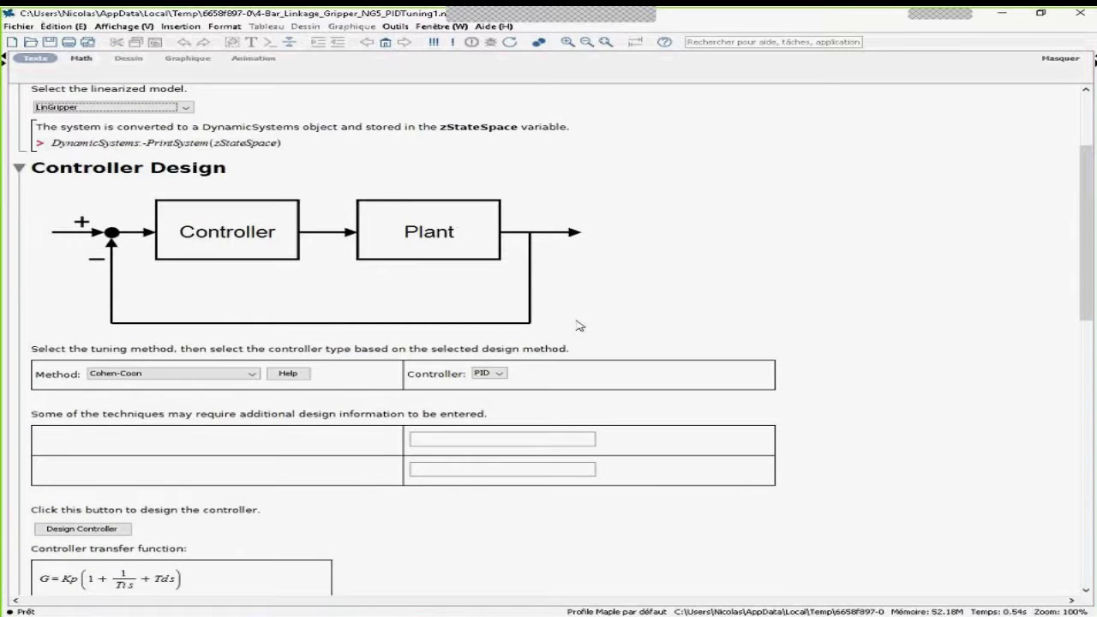
scroll(580, 326, down, 3)
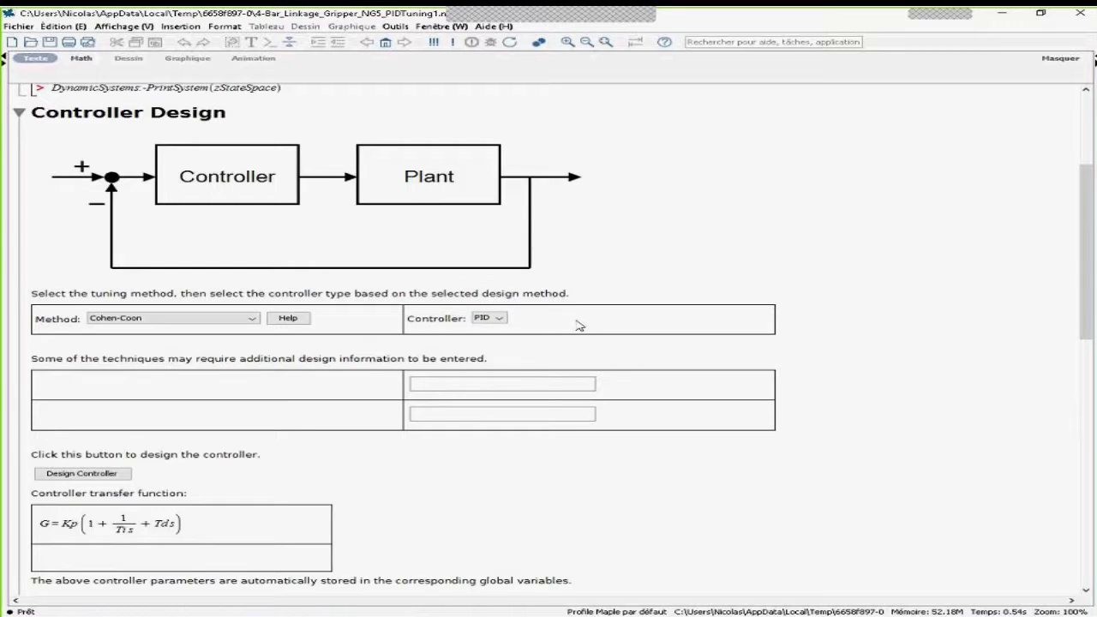
scroll(579, 325, down, 1)
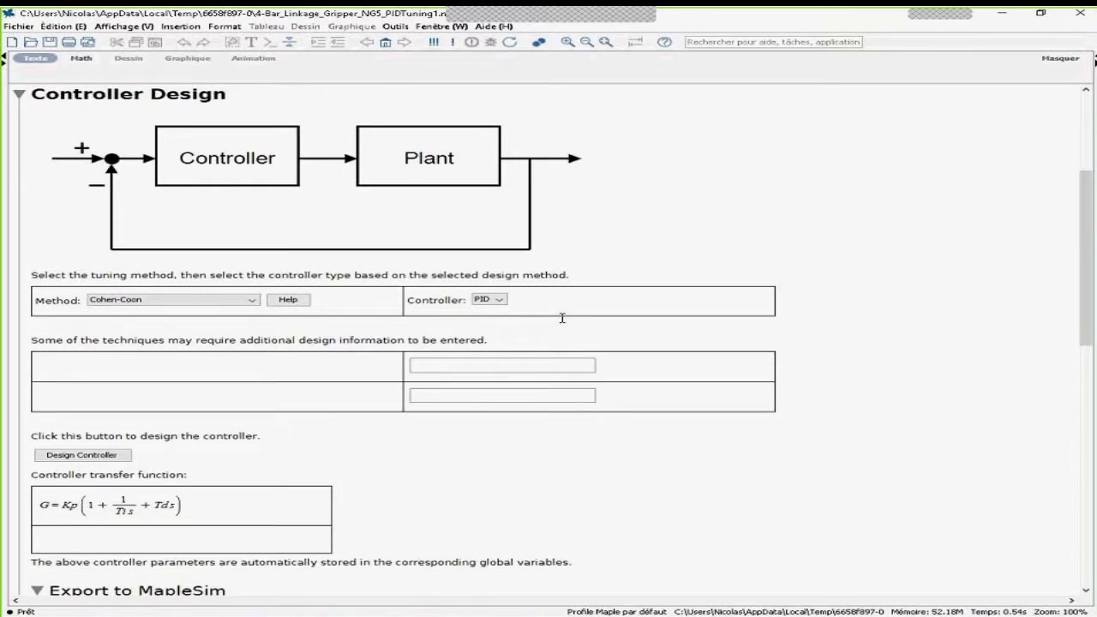
click(253, 301)
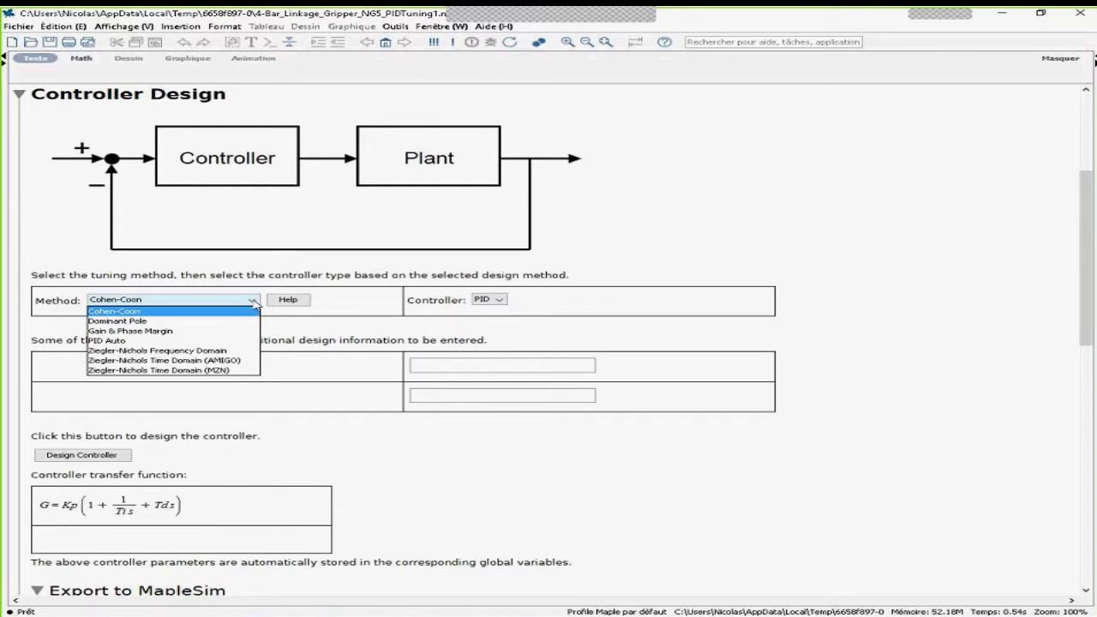
click(182, 341)
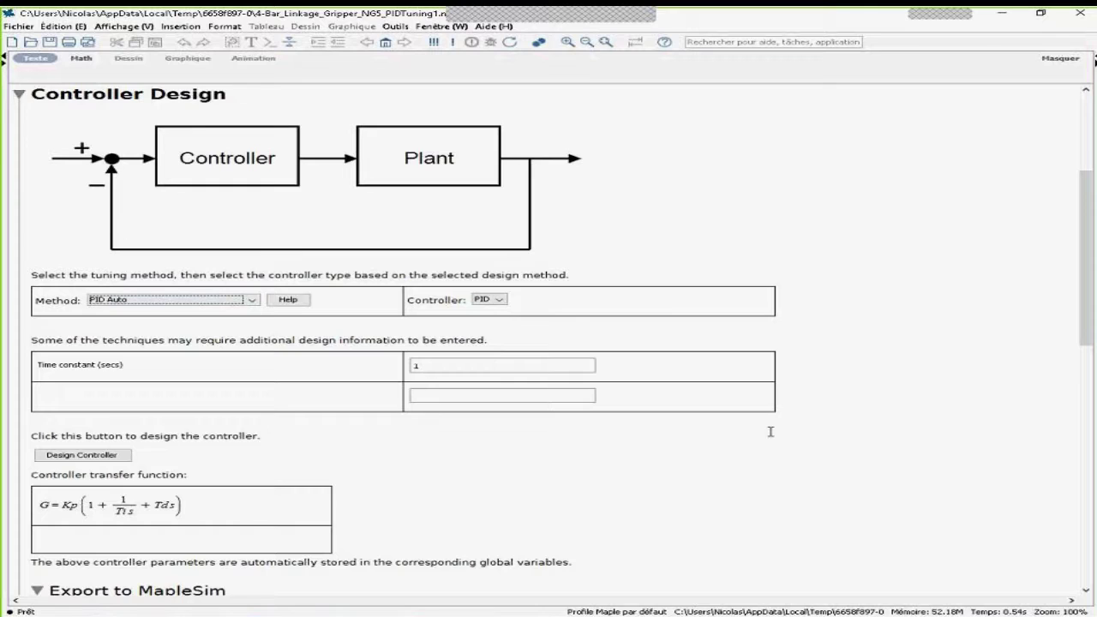
Set the time constant to 0.01 s and design the PID controller.
scroll(770, 431, down, 1)
drag(422, 330, 402, 330)
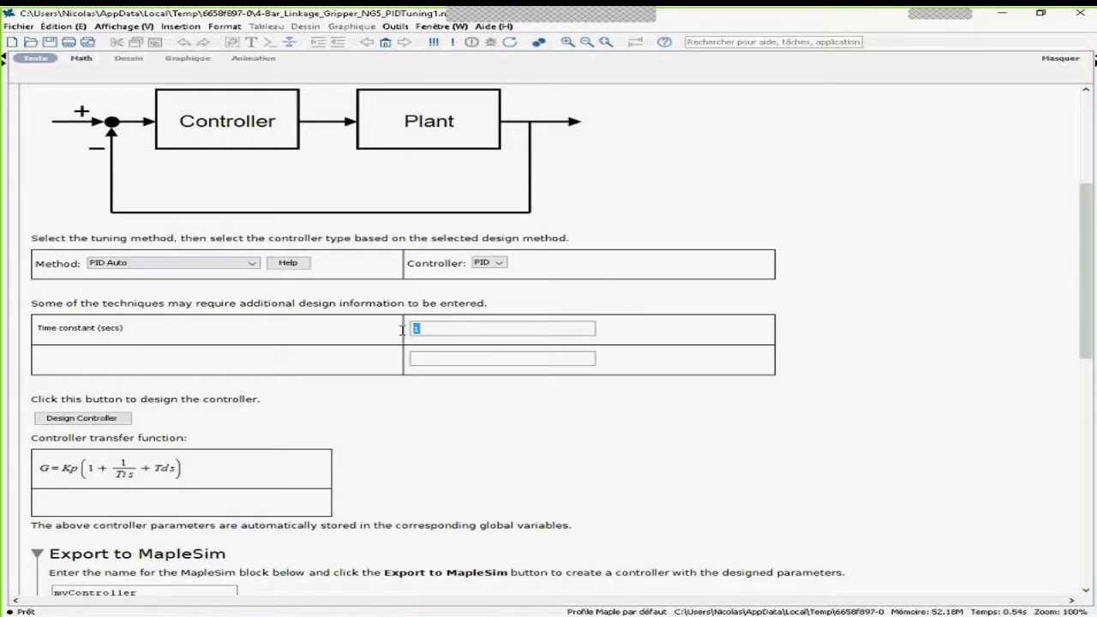
text(0.01)
click(88, 419)
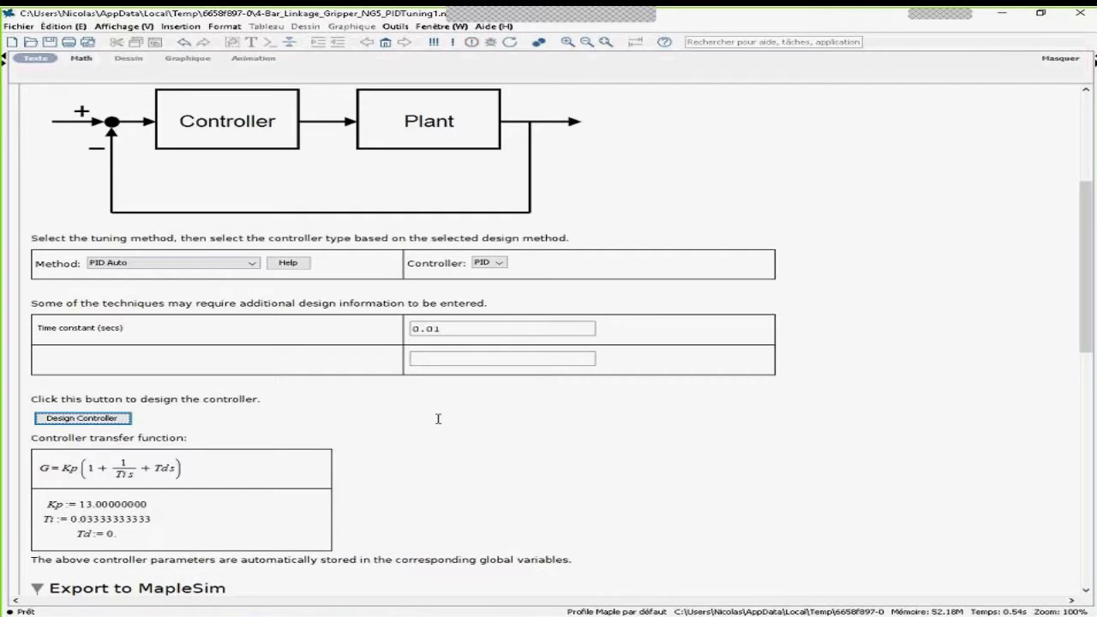
scroll(483, 424, down, 3)
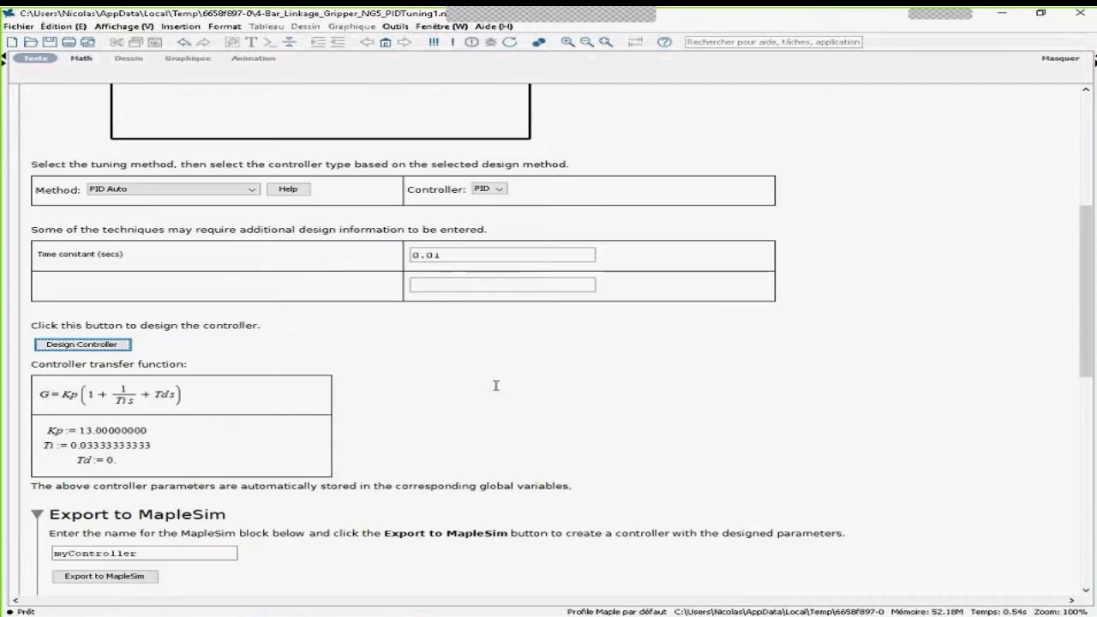
Rename the controller block for export to PIDCurrentController.
scroll(508, 383, down, 1)
click(67, 480)
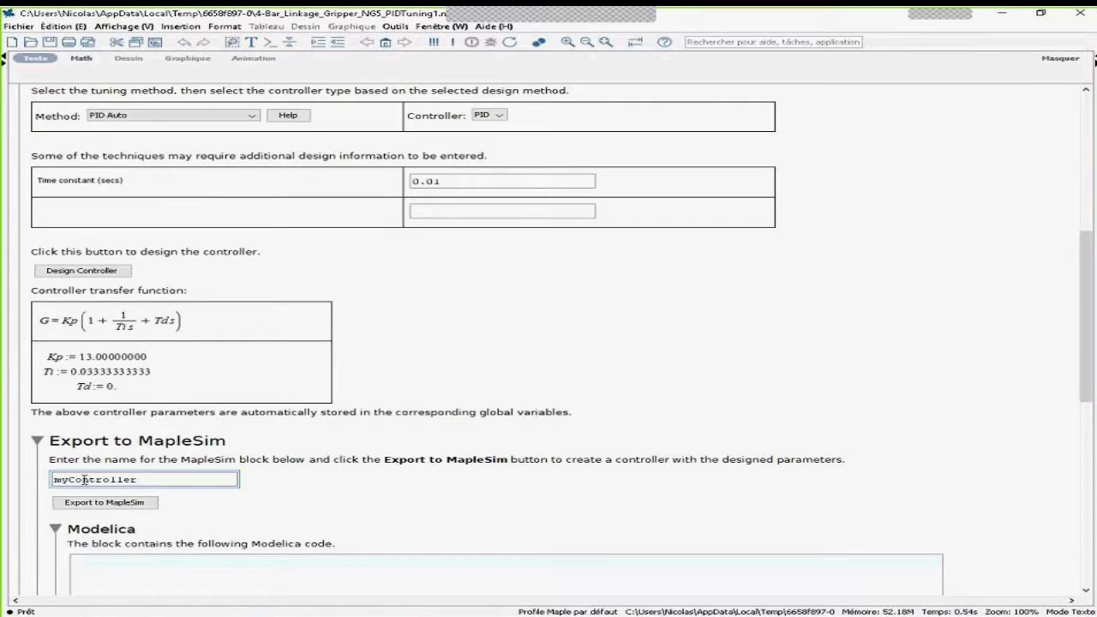
drag(68, 479, 54, 479)
key(BackSpace)
text(PIDCurrent)
click(685, 314)
Plot the closed-loop step response in the Analysis section with a duration of 1, and shorten the duration to 0.2.
scroll(685, 314, down, 1)
scroll(686, 315, down, 10)
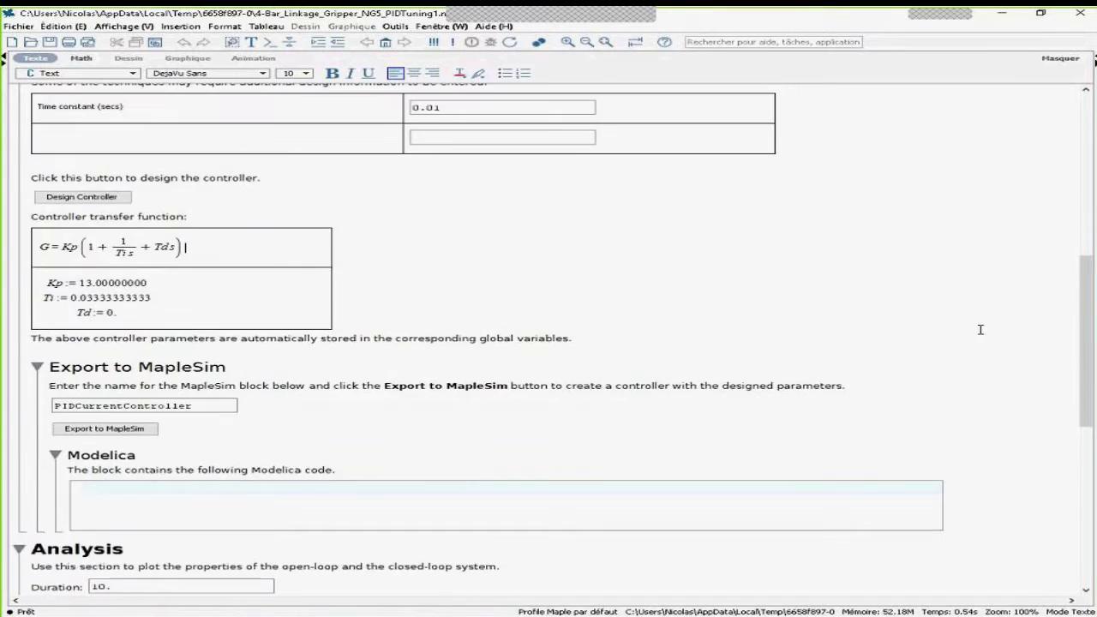
drag(145, 238, 73, 237)
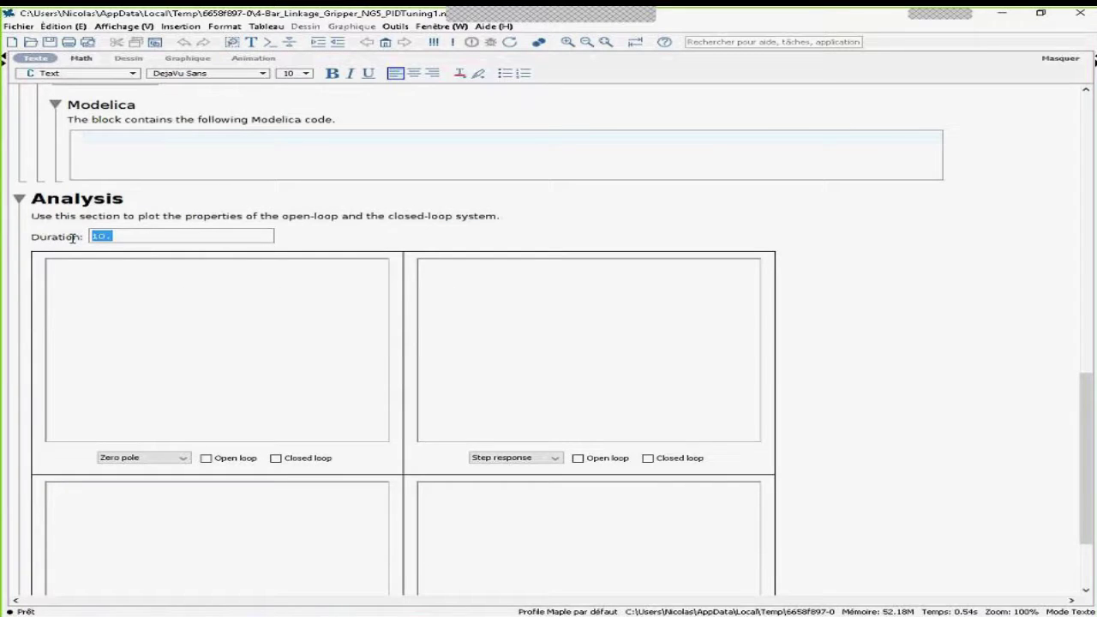
text(1)
click(850, 326)
scroll(849, 326, down, 1)
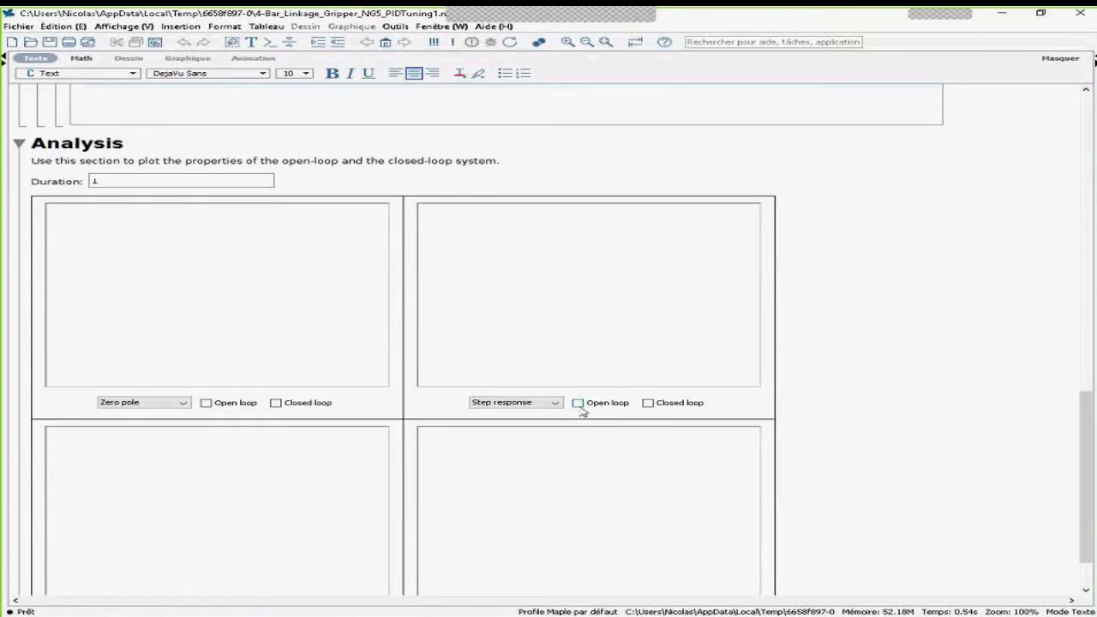
click(648, 404)
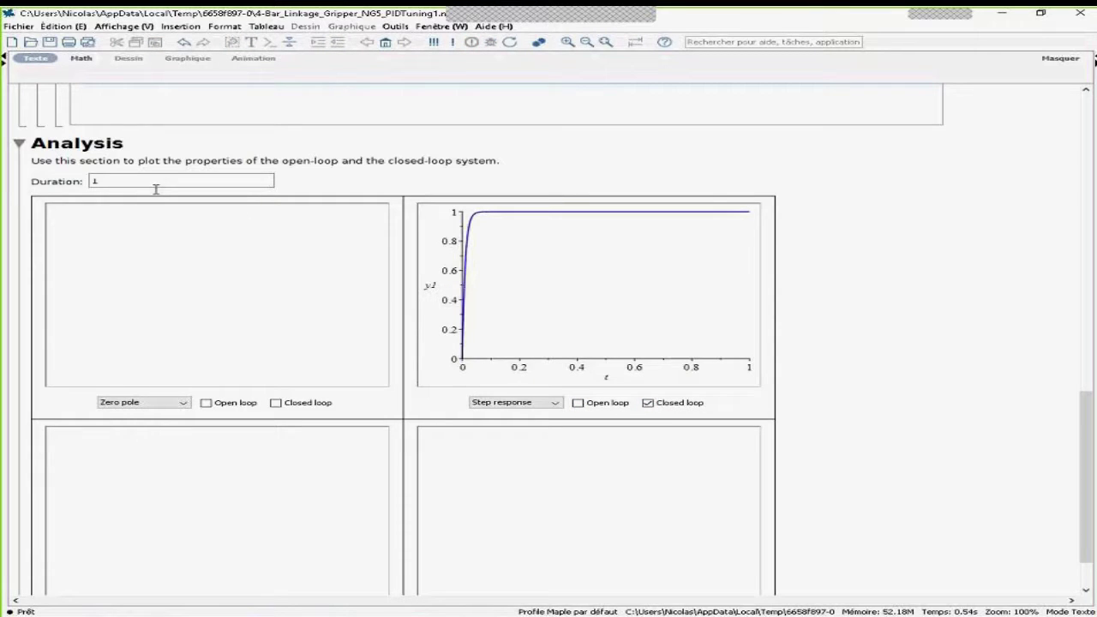
double_click(96, 181)
text(2)
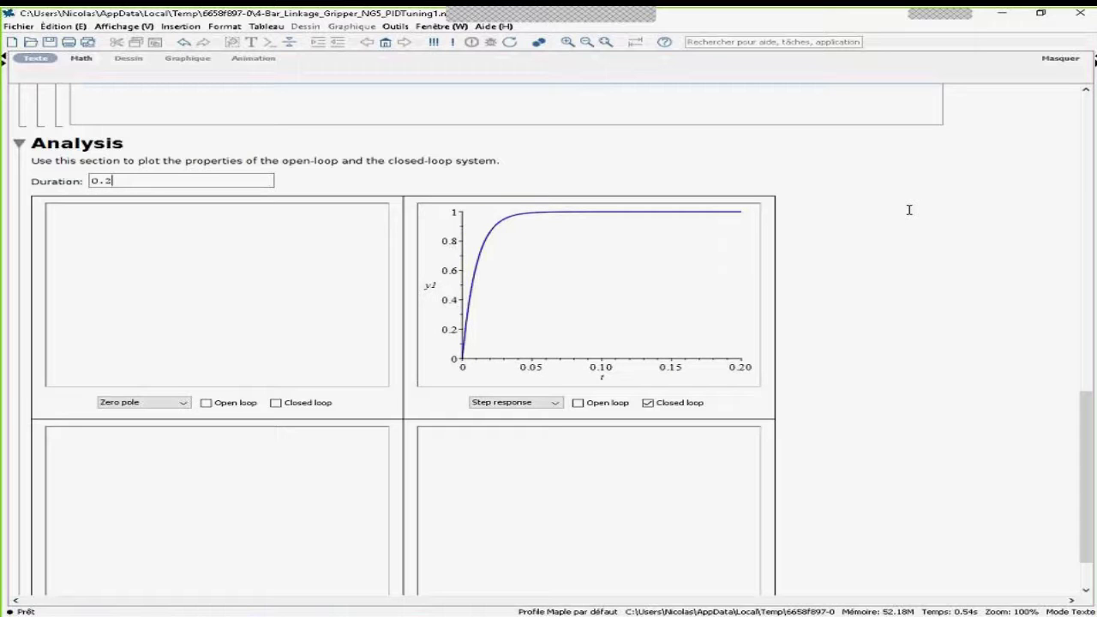
Plot the open-loop Bode magnitude, and replace it with the closed-loop Bode magnitude.
scroll(910, 210, down, 2)
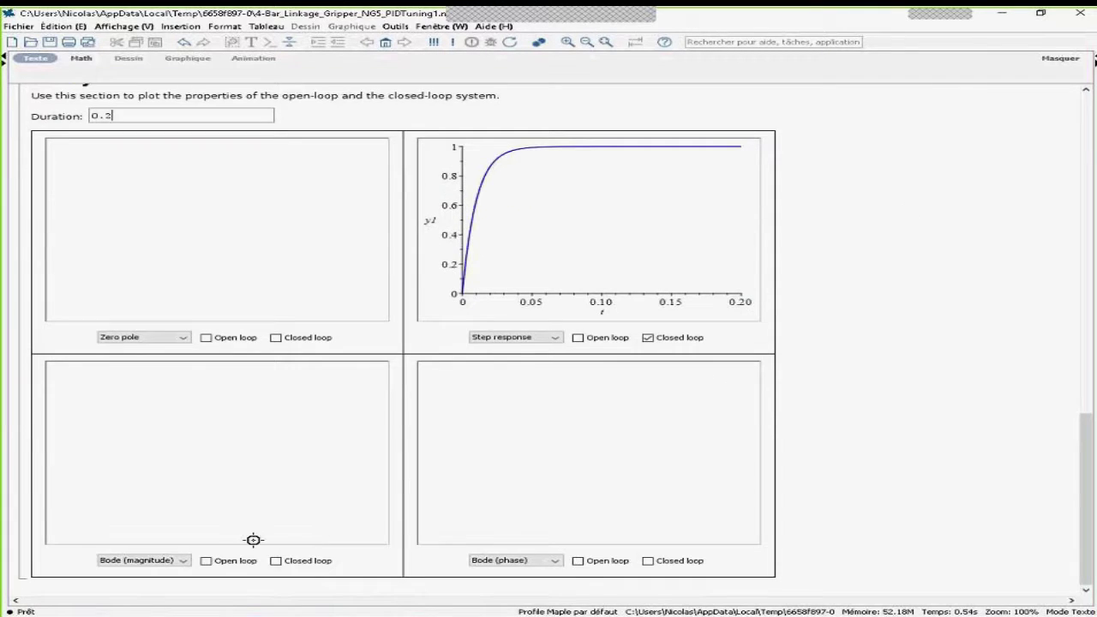
click(206, 561)
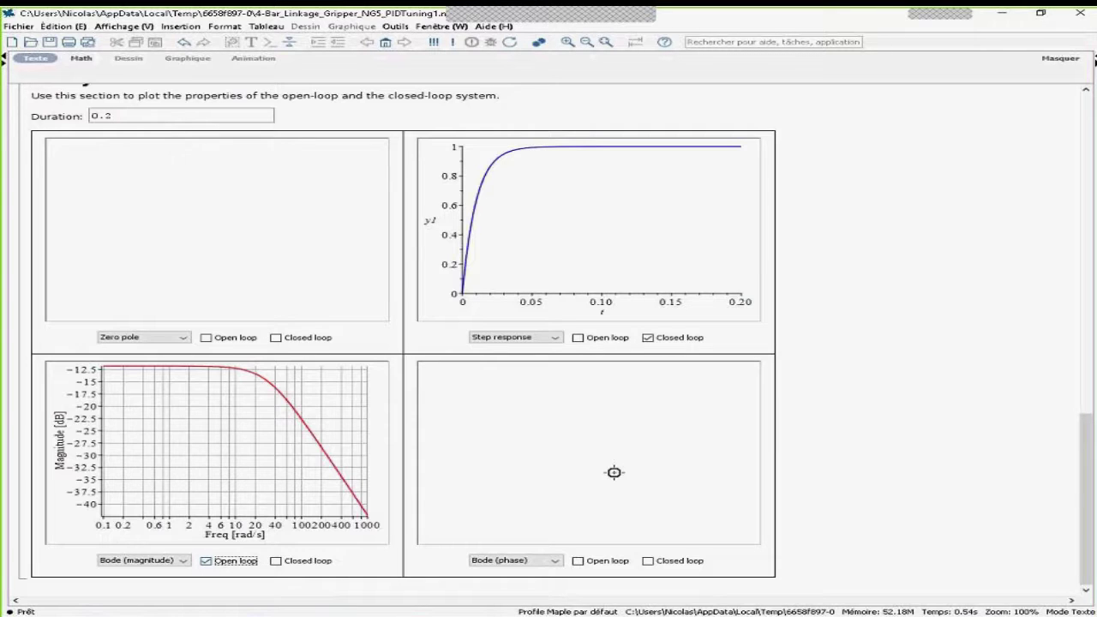
click(207, 561)
click(276, 562)
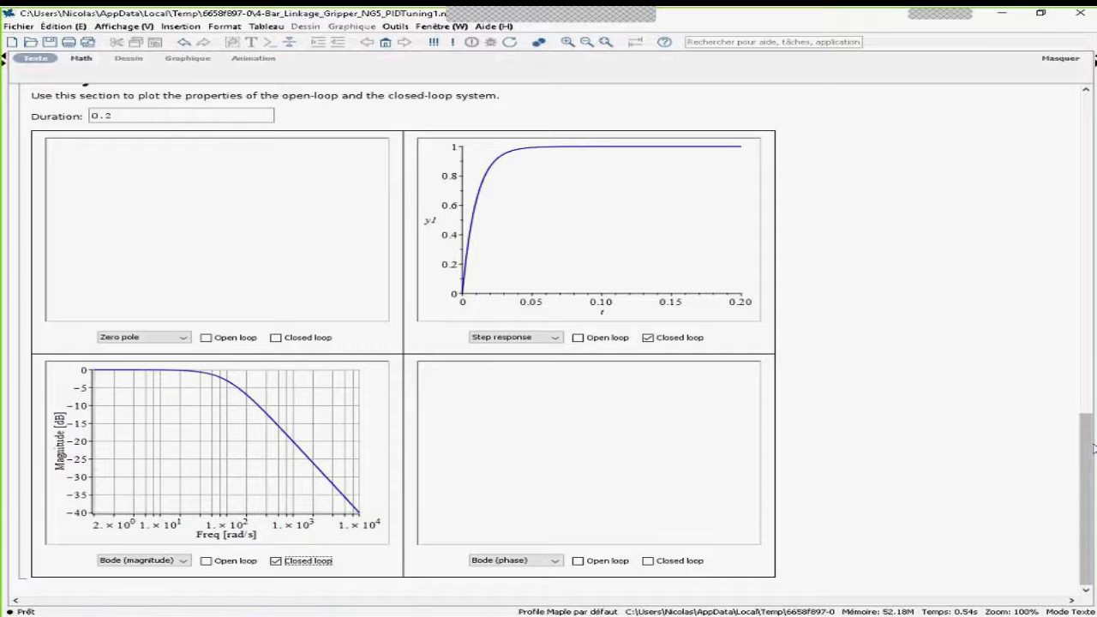
Export PIDCurrentController to MapleSim and place it in the model workspace below Probe2.
drag(1086, 437, 1087, 315)
scroll(426, 314, up, 2)
click(106, 390)
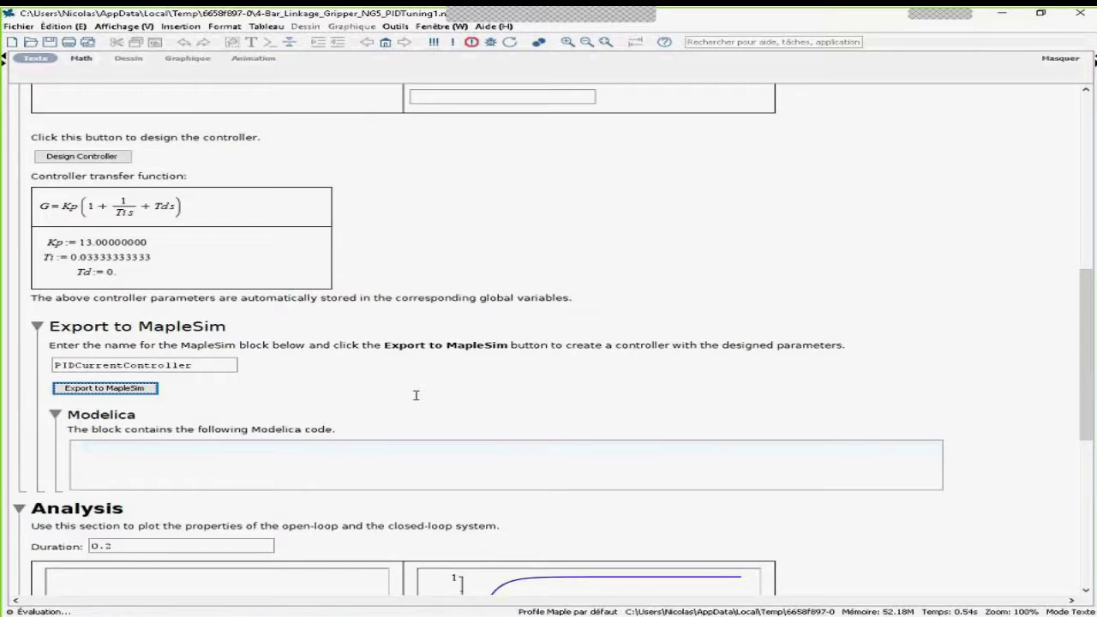
click(14, 120)
drag(201, 134, 435, 306)
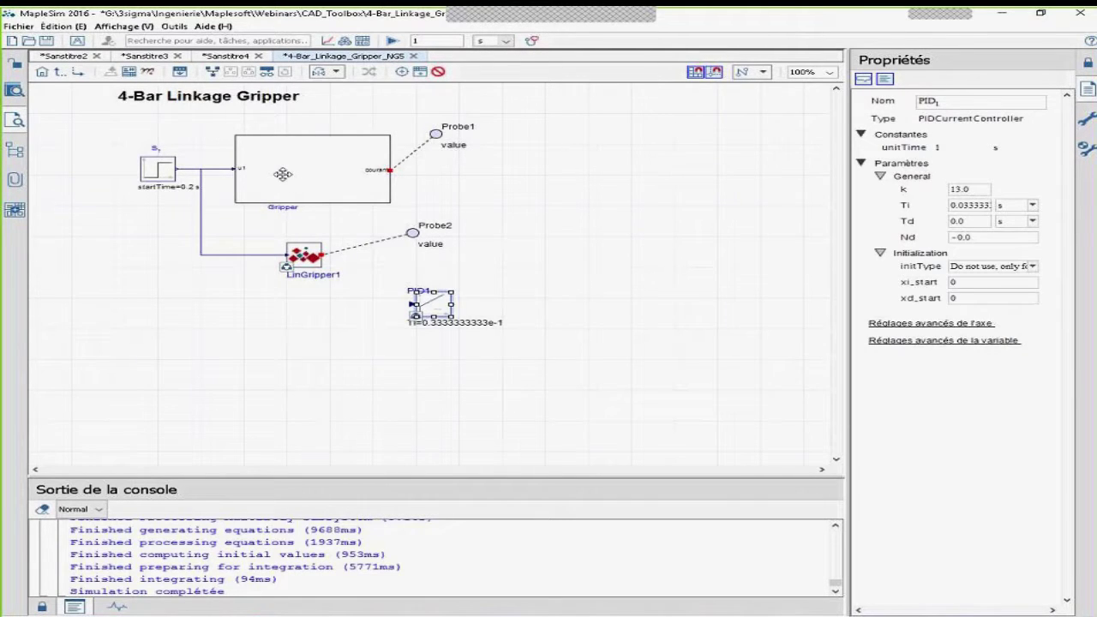
Move the Gripper and LinGripper blocks away from the step source and delete the connections feeding them.
drag(271, 177, 427, 181)
drag(305, 258, 417, 263)
drag(275, 158, 292, 306)
key(Delete)
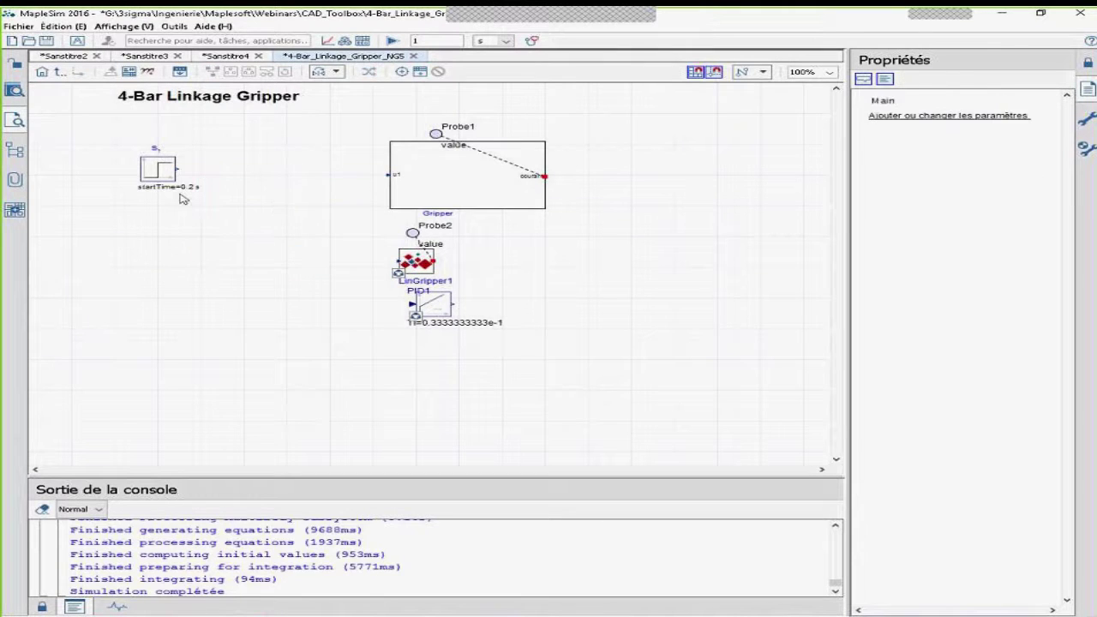
Shift the step source away from the plants and place one PID controller ahead of Gripper and another ahead of LinGripper.
drag(158, 175, 125, 175)
drag(432, 304, 316, 261)
click(311, 331)
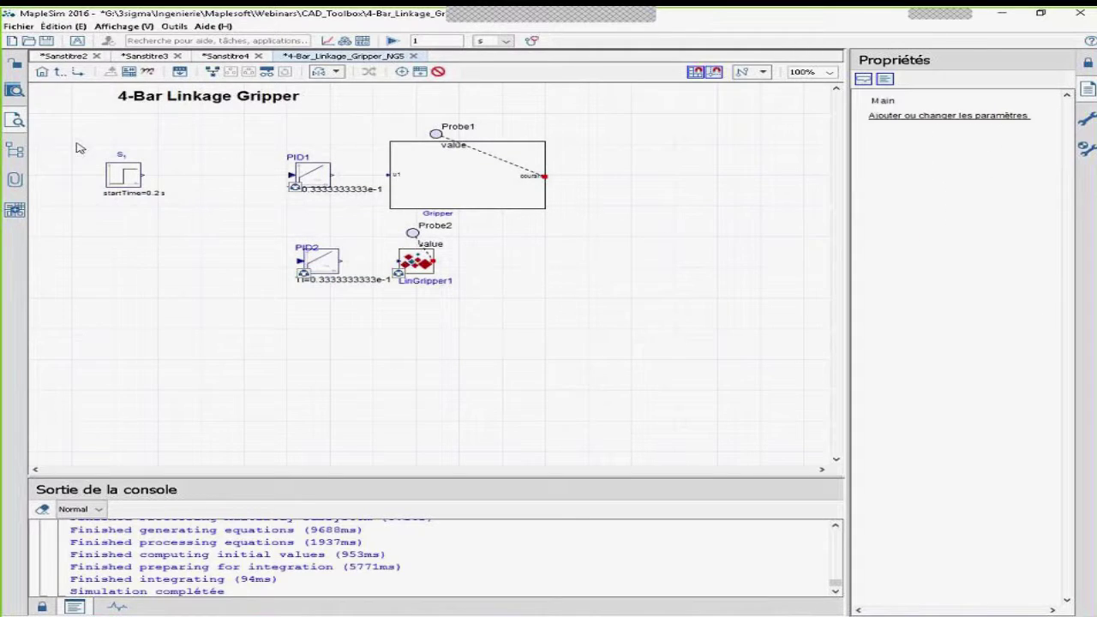
Add two Feedback blocks from the common signal blocks, one ahead of each PID controller.
click(14, 92)
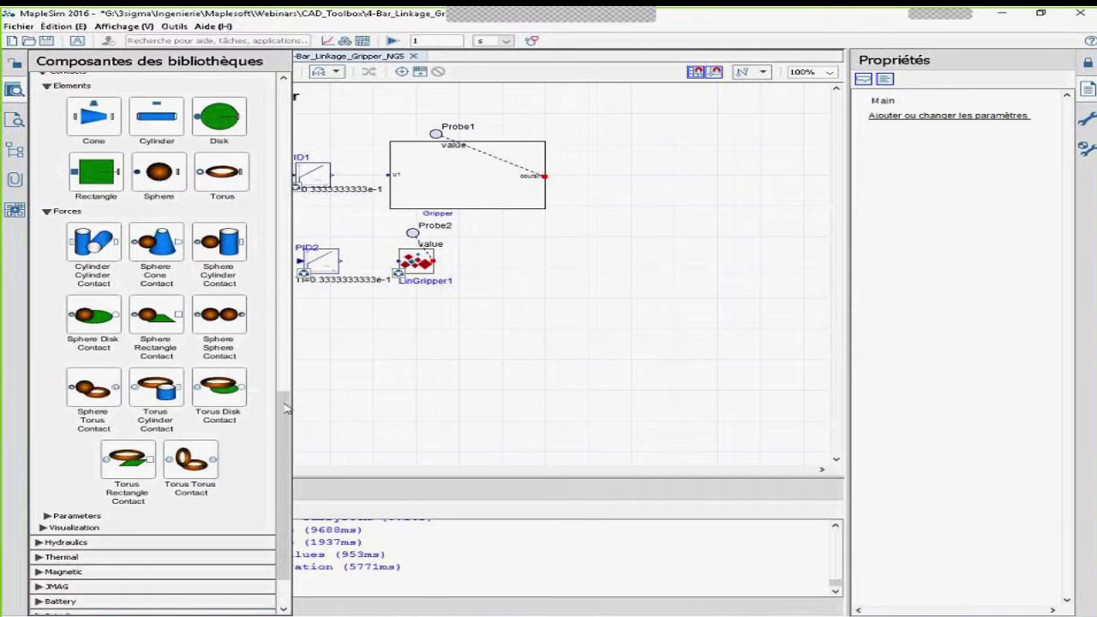
scroll(283, 378, up, 3)
scroll(283, 377, up, 10)
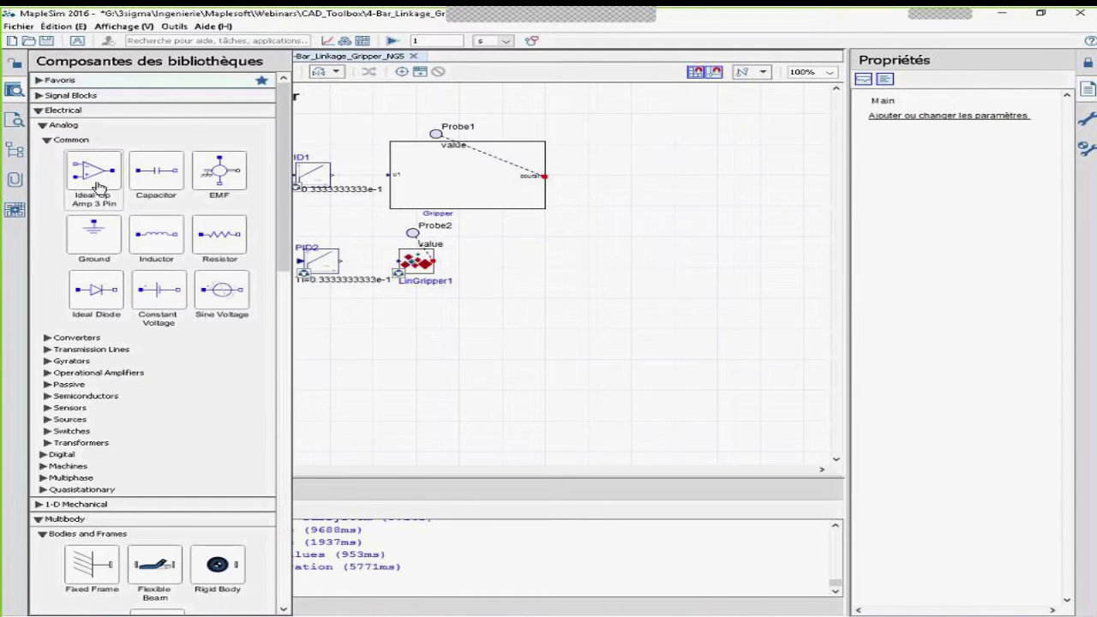
click(38, 95)
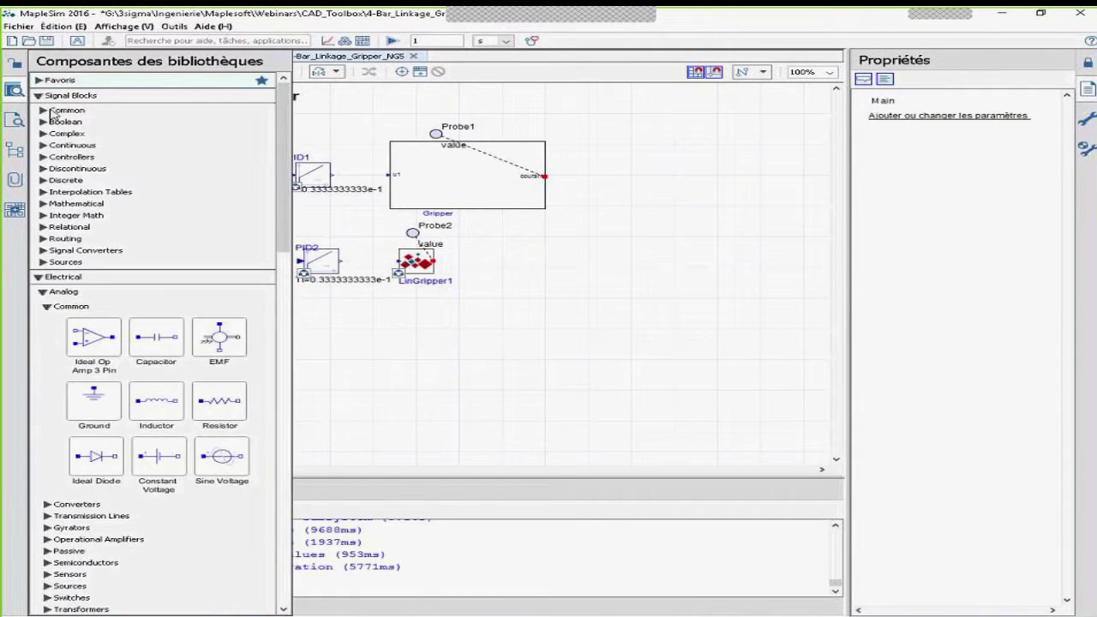
click(42, 110)
drag(94, 199, 211, 262)
click(257, 306)
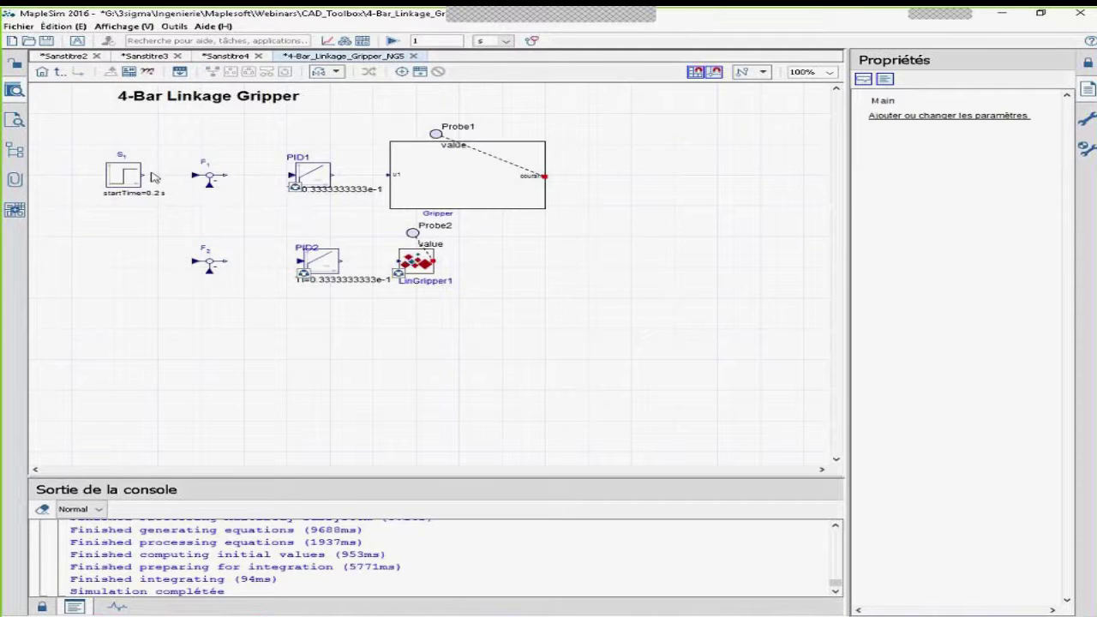
Wire the step source through feedback and PID blocks to Gripper and LinGripper, returning each plant's output to its Feedback block.
drag(143, 175, 390, 176)
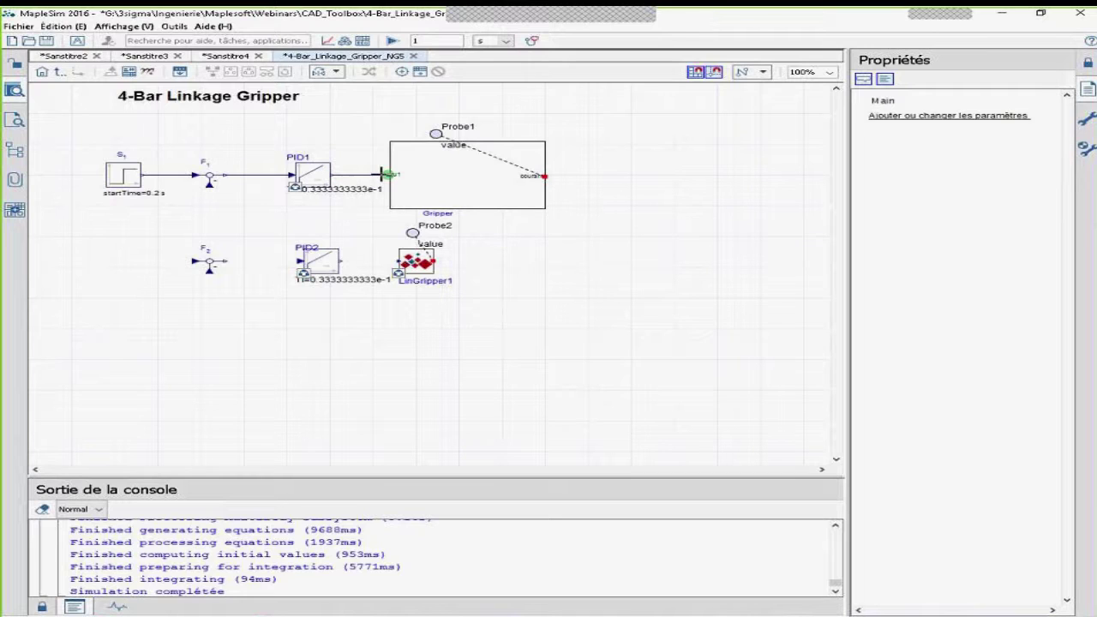
mouse_move(546, 176)
mouse_down()
mouse_move(543, 228)
mouse_move(475, 231)
mouse_move(221, 226)
mouse_move(209, 185)
mouse_up()
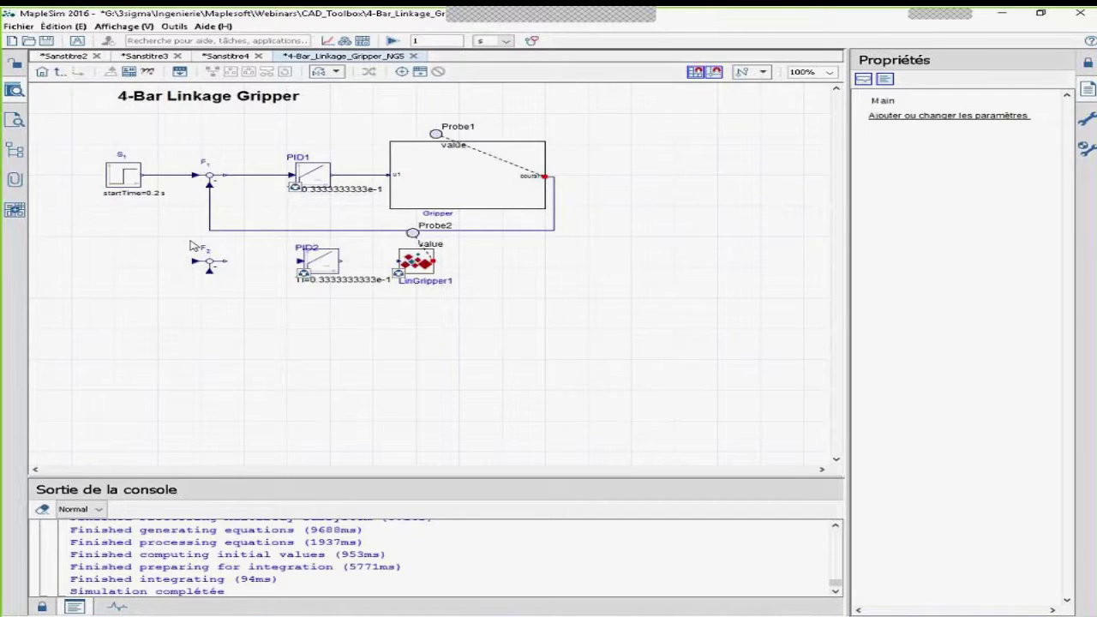
click(144, 175)
click(196, 261)
click(215, 262)
click(298, 260)
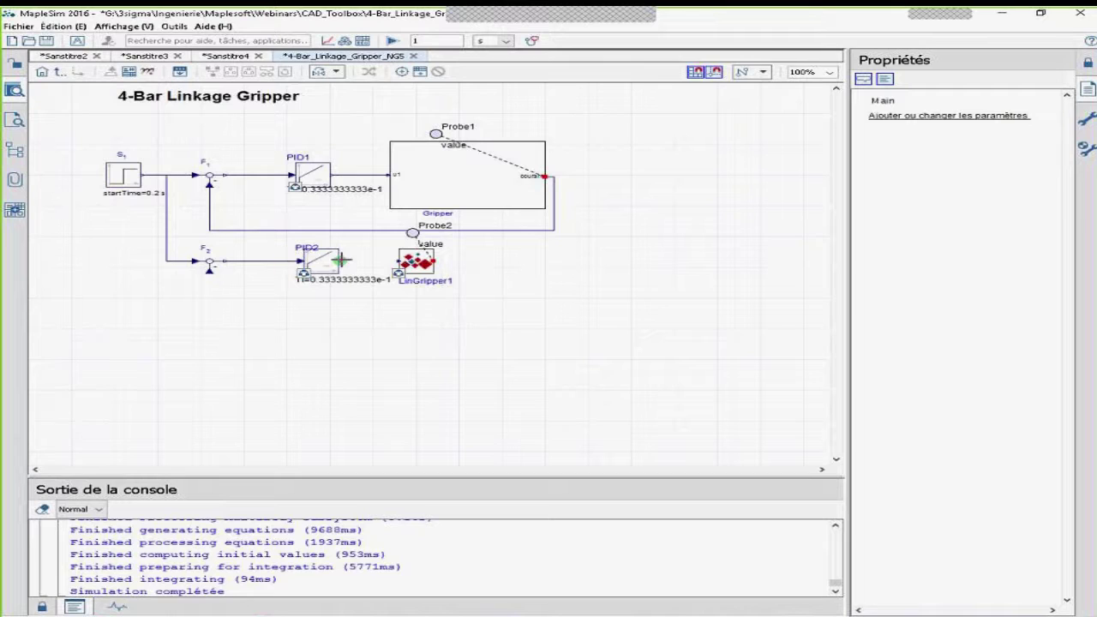
click(341, 261)
click(398, 260)
click(209, 268)
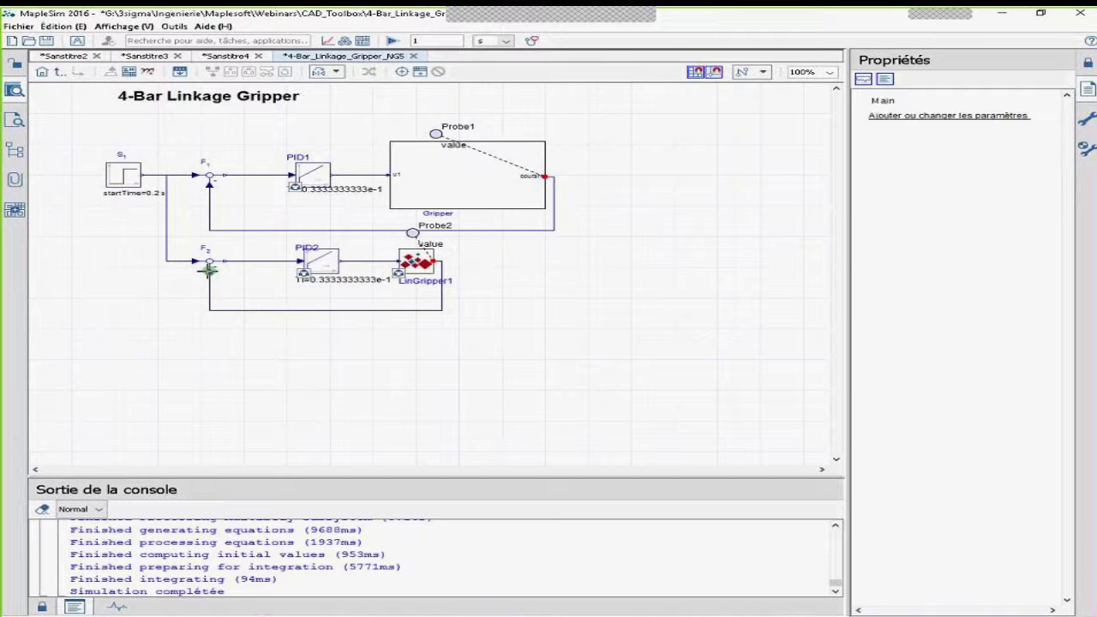
Simulate both closed loops, compare the Probe1 and Probe2 current responses, and close the results window.
click(394, 42)
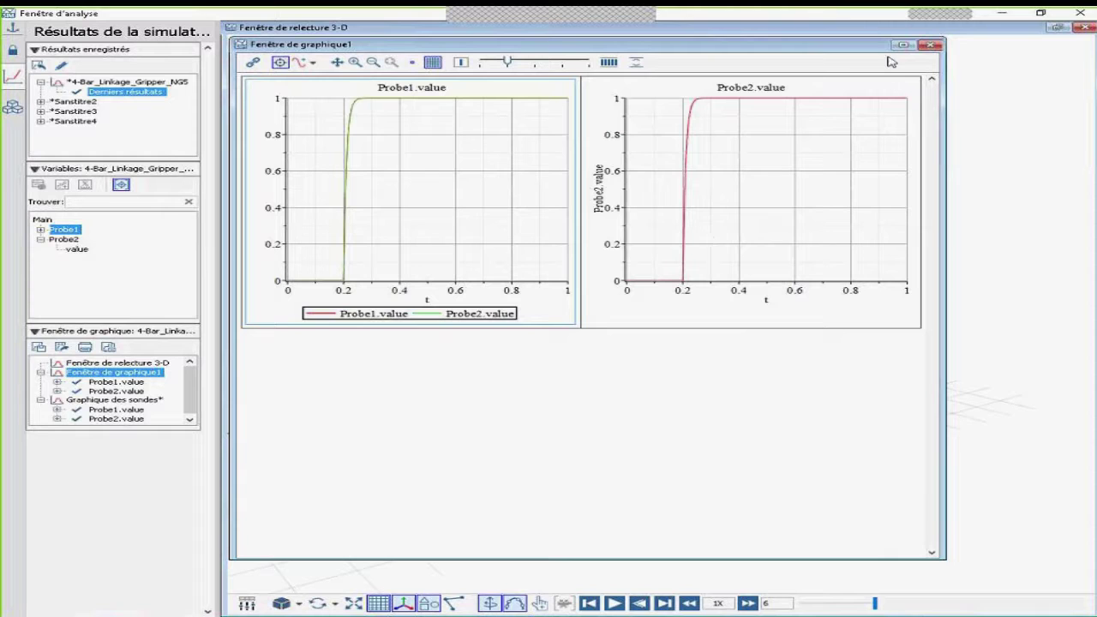
click(1082, 16)
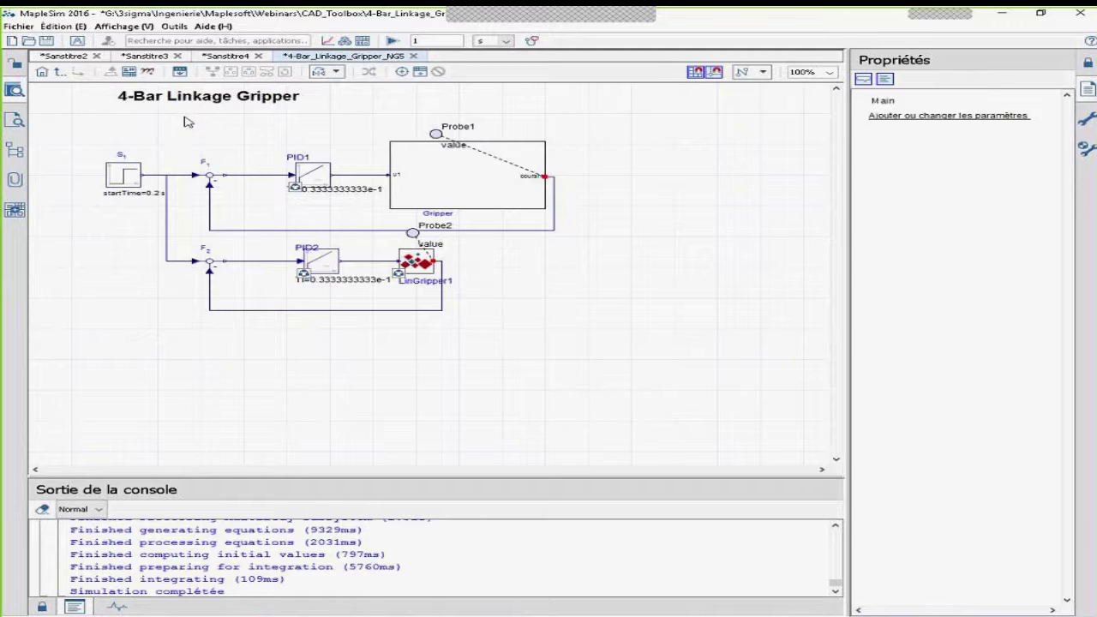
In the Gripper's DCMotor subsystem, delete the connection between gear IG1 and fixed flange F1, and return to the main model.
click(444, 172)
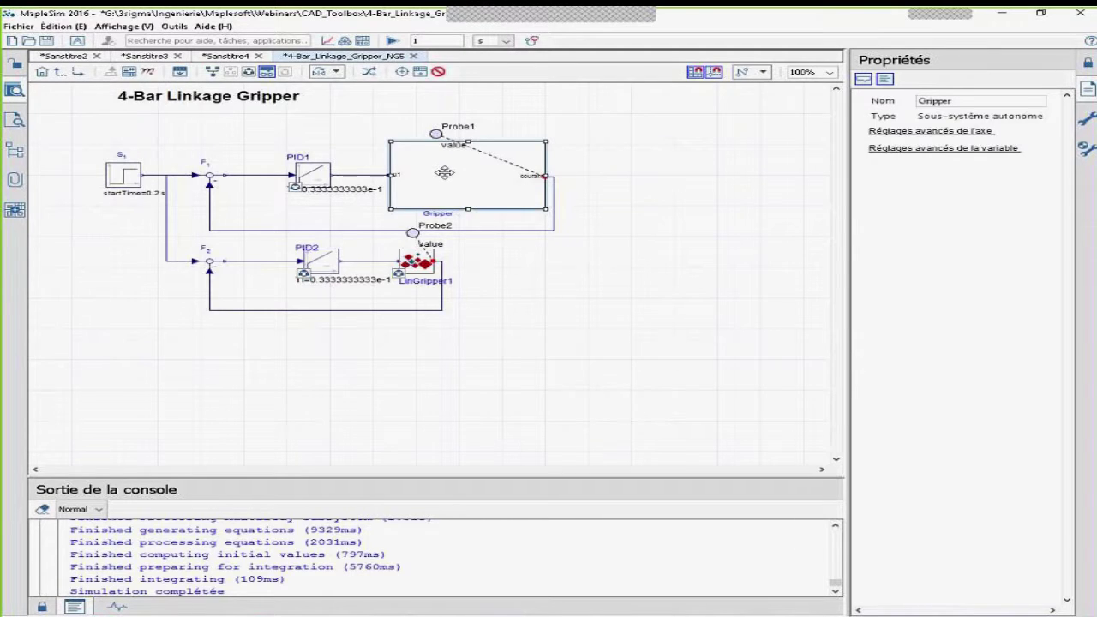
double_click(444, 172)
double_click(456, 207)
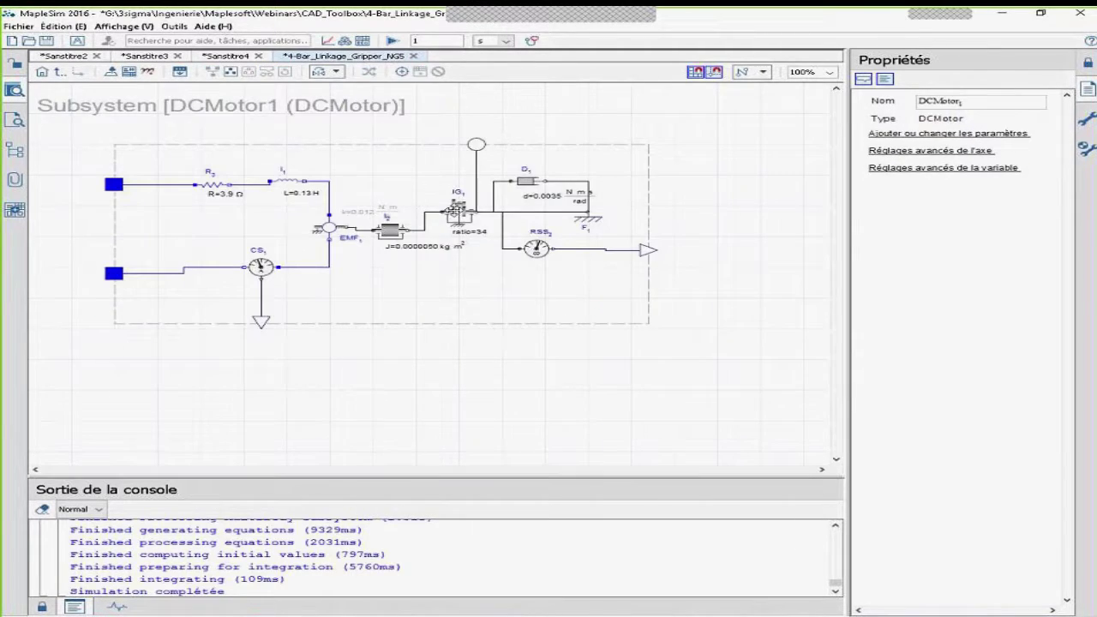
click(538, 212)
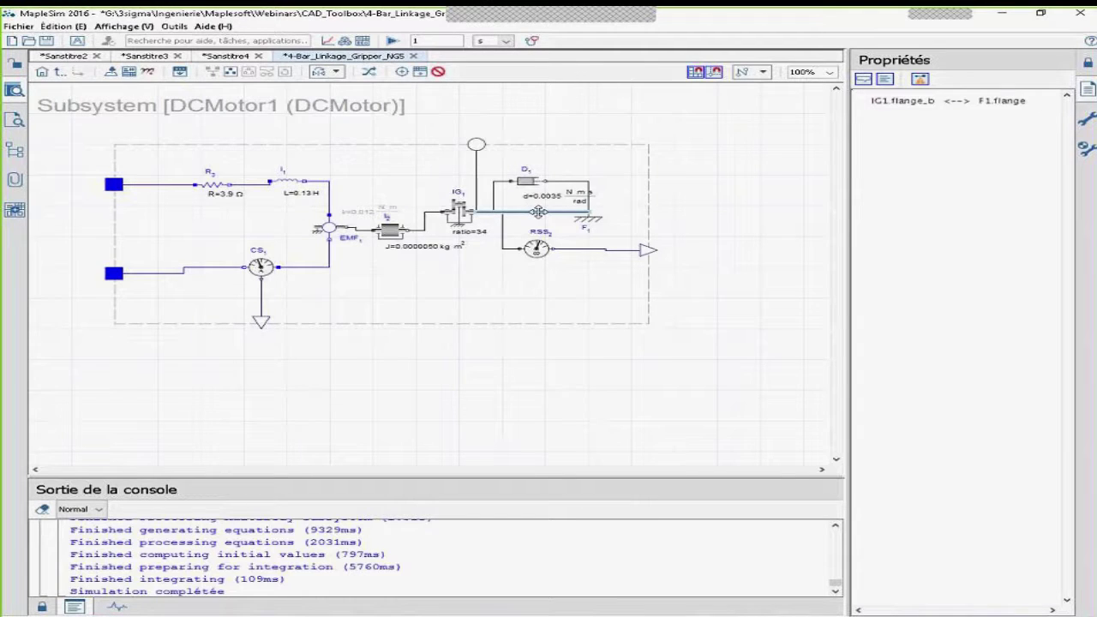
key(Delete)
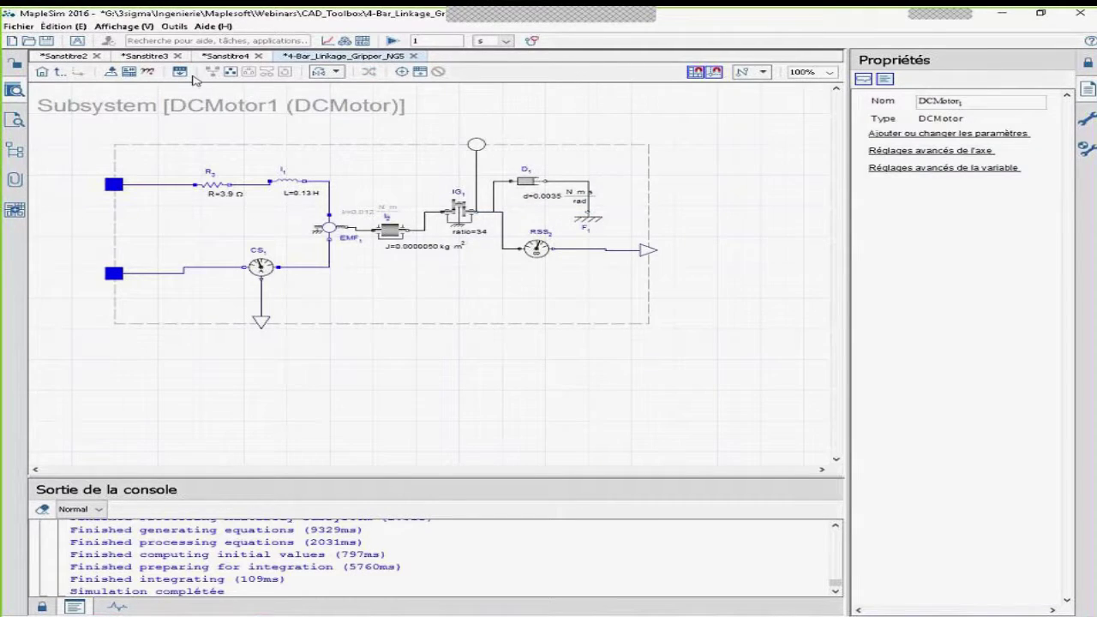
click(60, 74)
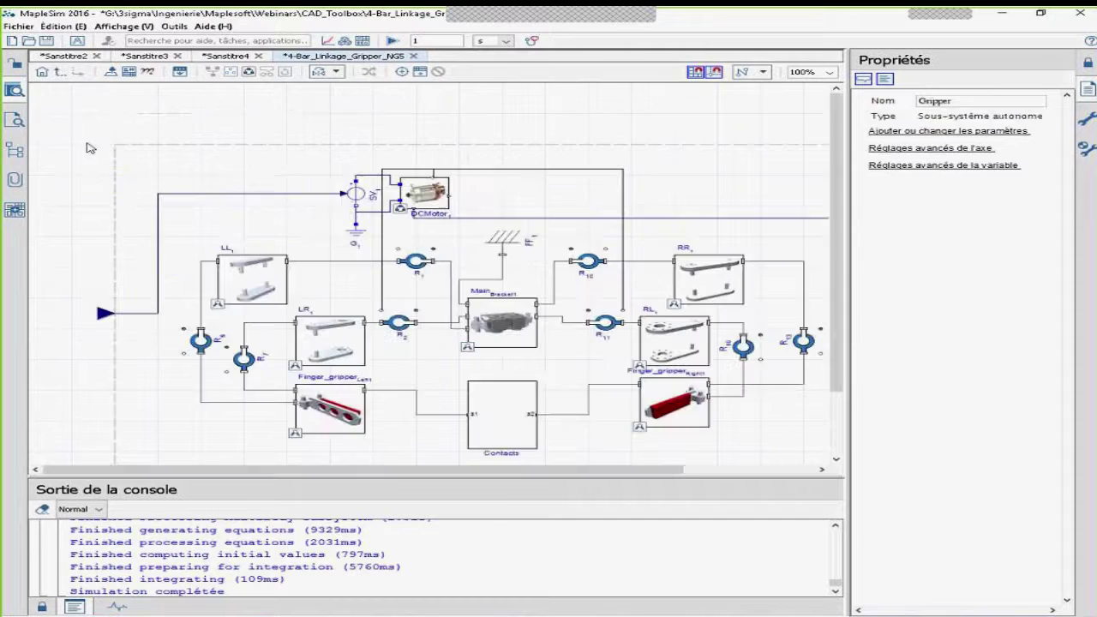
click(60, 73)
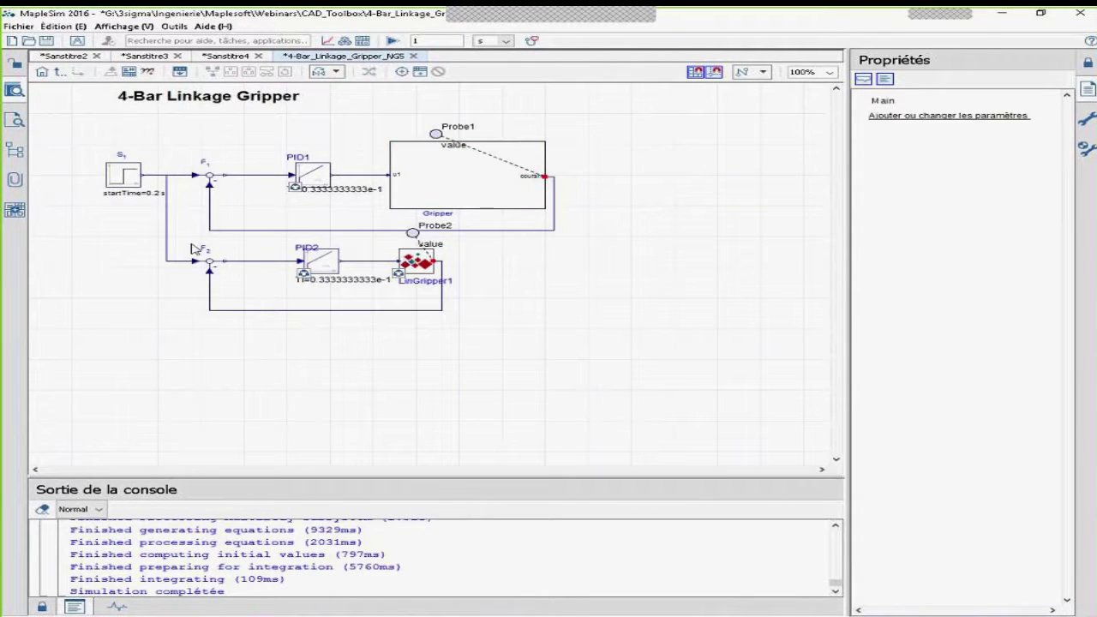
Delete the linear comparison loop containing F2, PID2, LinGripper1 and Probe2.
drag(189, 245, 252, 285)
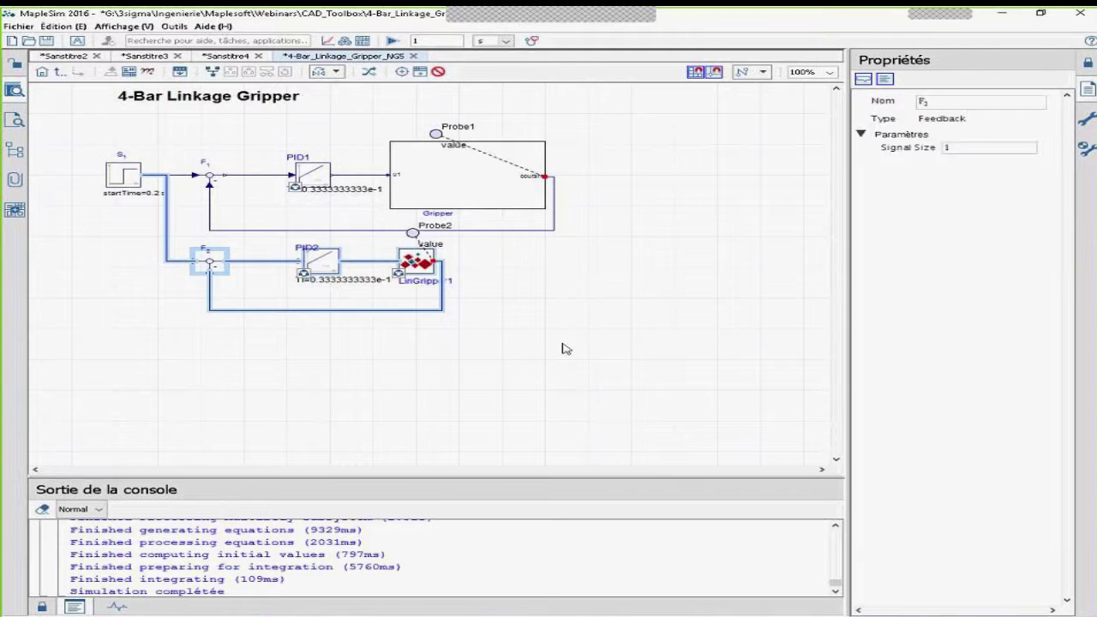
key(Delete)
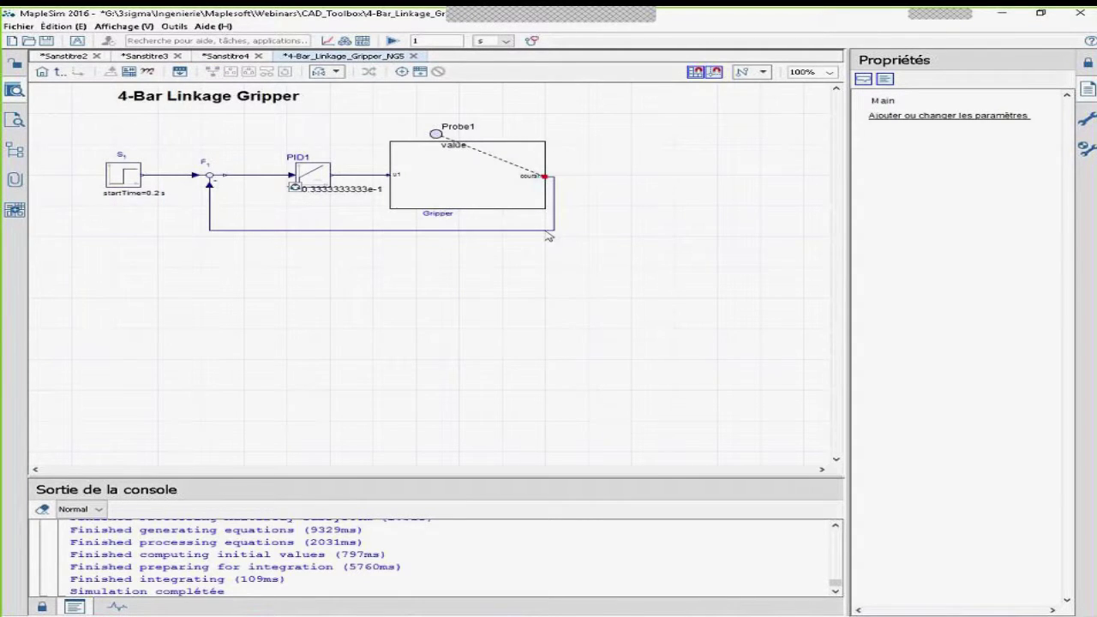
Group the Feedback block, PID1, Gripper and Probe1 into a subsystem named Gripper_courant.
drag(183, 129, 600, 252)
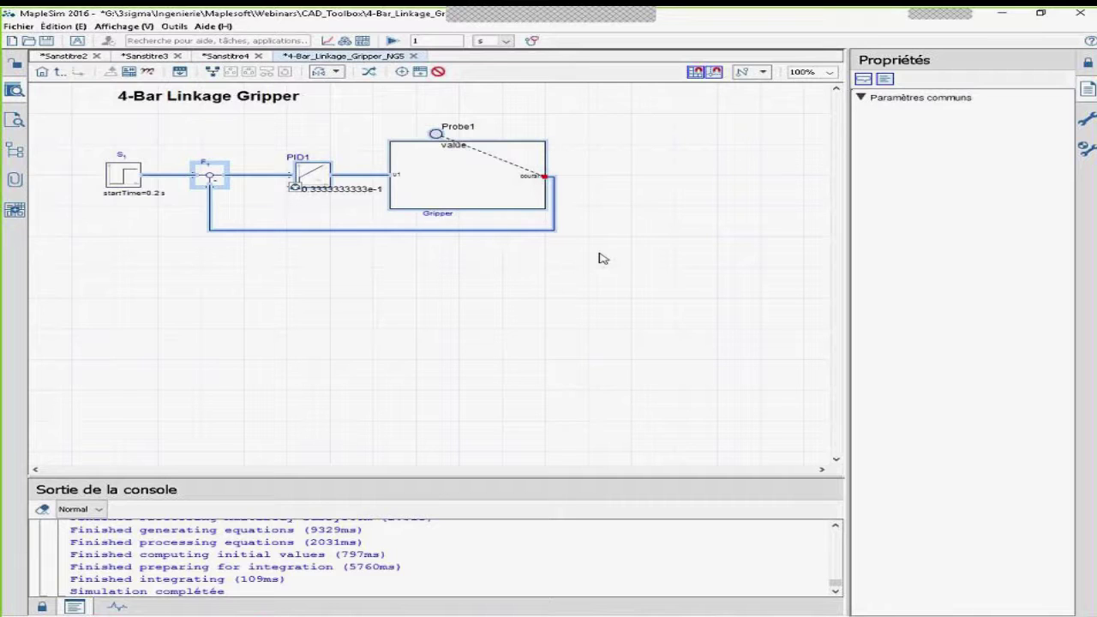
key(ctrl+g)
text(Gripp)
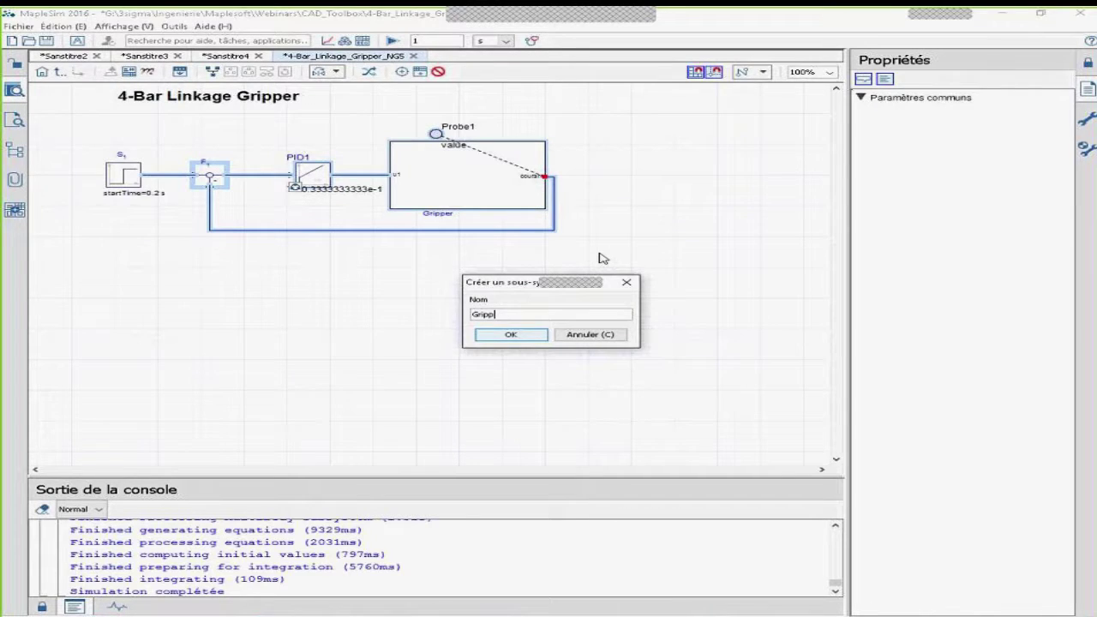
text(er_courran)
key(BackSpace)
key(BackSpace)
key(BackSpace)
text(ant)
key(Return)
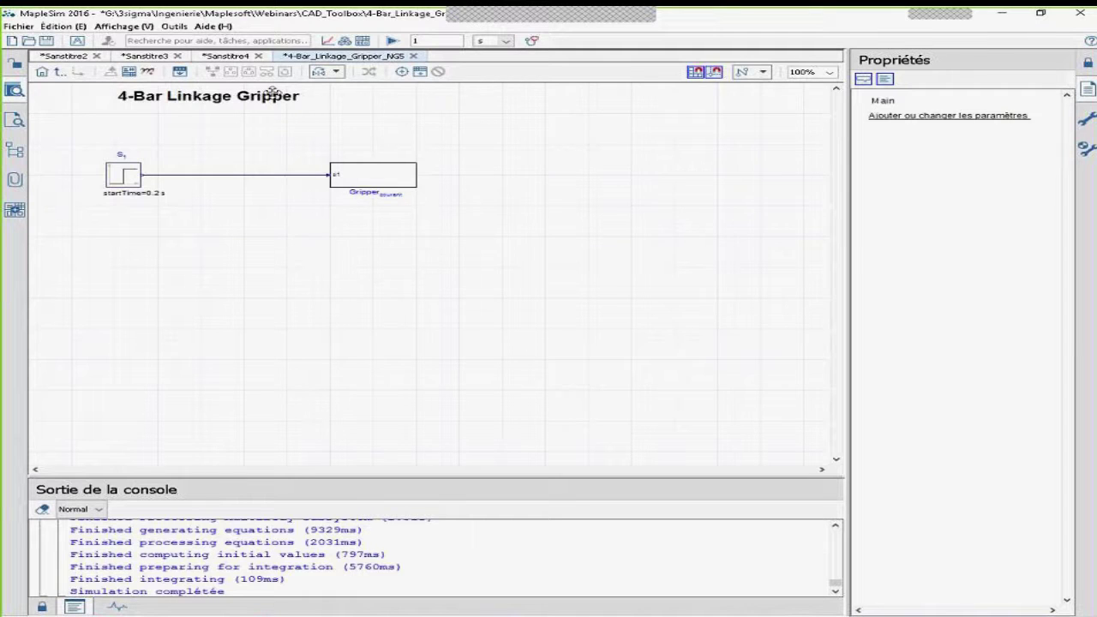
Open the recent model 4-Bar_Linkage_Gripper_NG5_Design_courant_omega.msim.
click(24, 30)
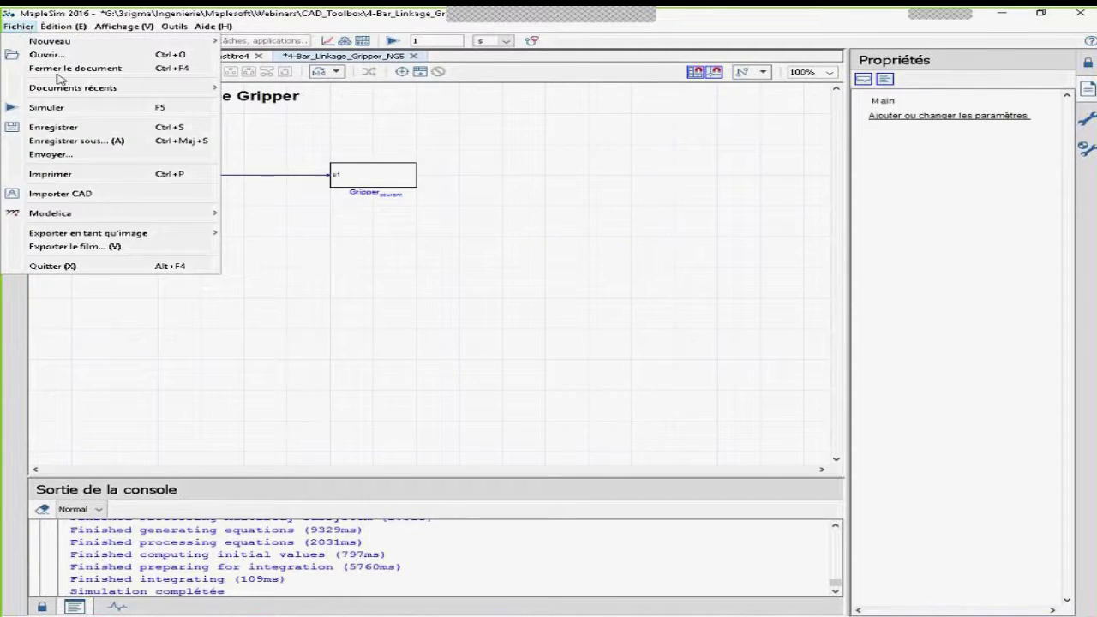
mouse_move(120, 91)
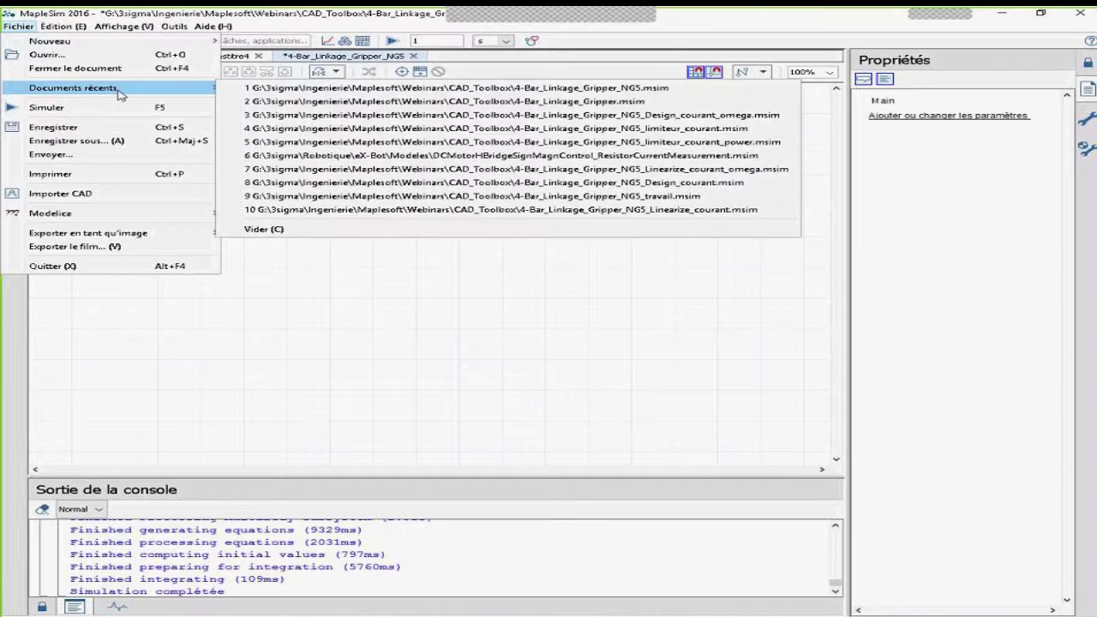
click(463, 116)
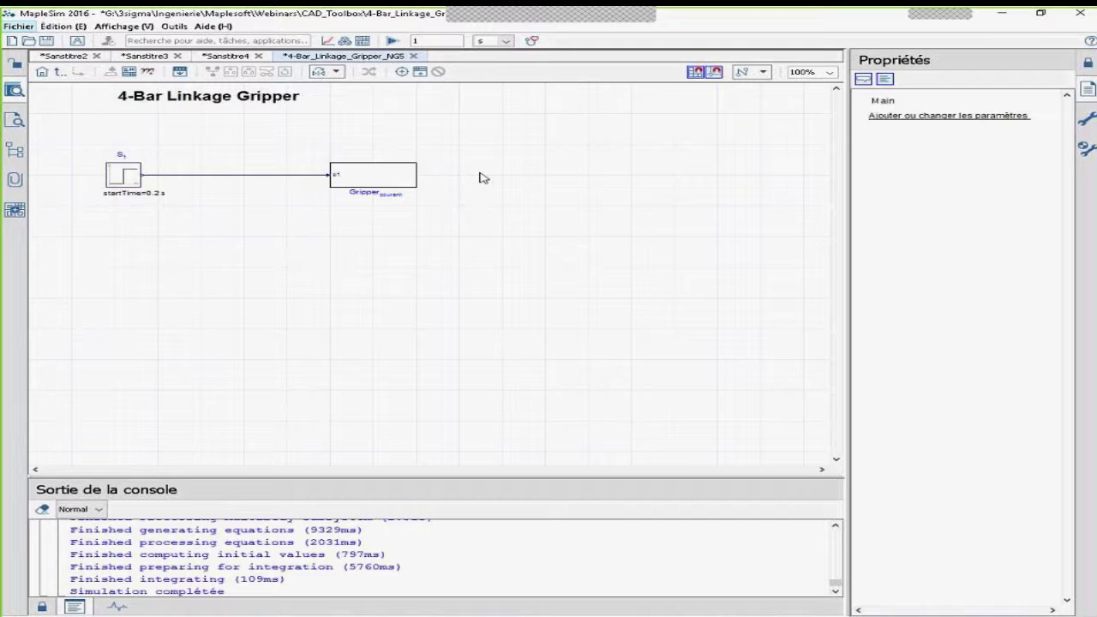
key(ctrl+s)
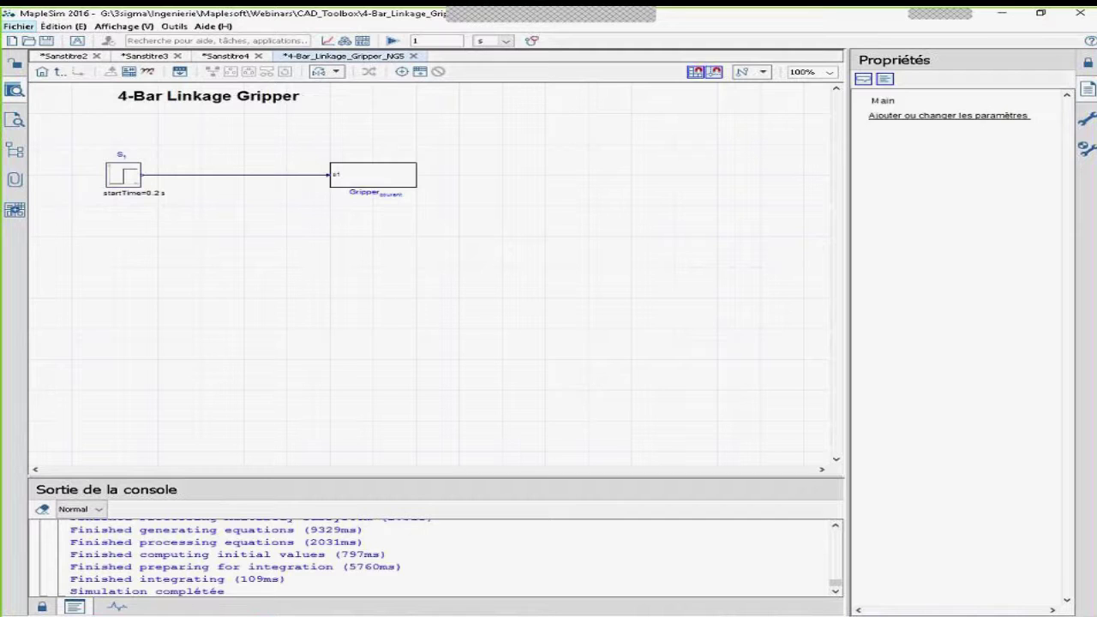
click(512, 616)
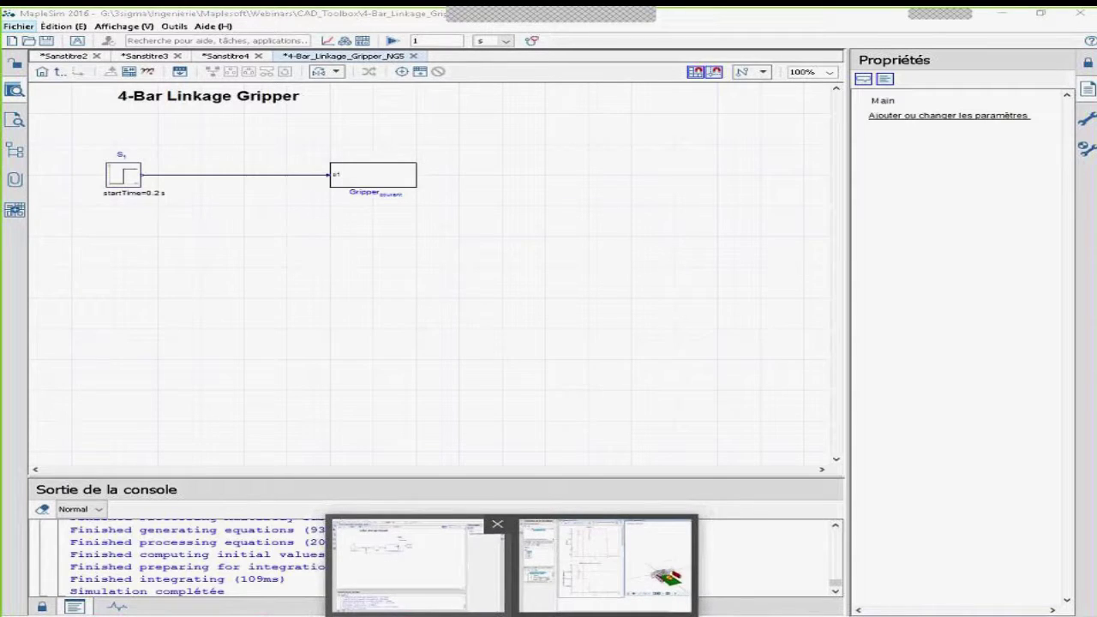
click(398, 565)
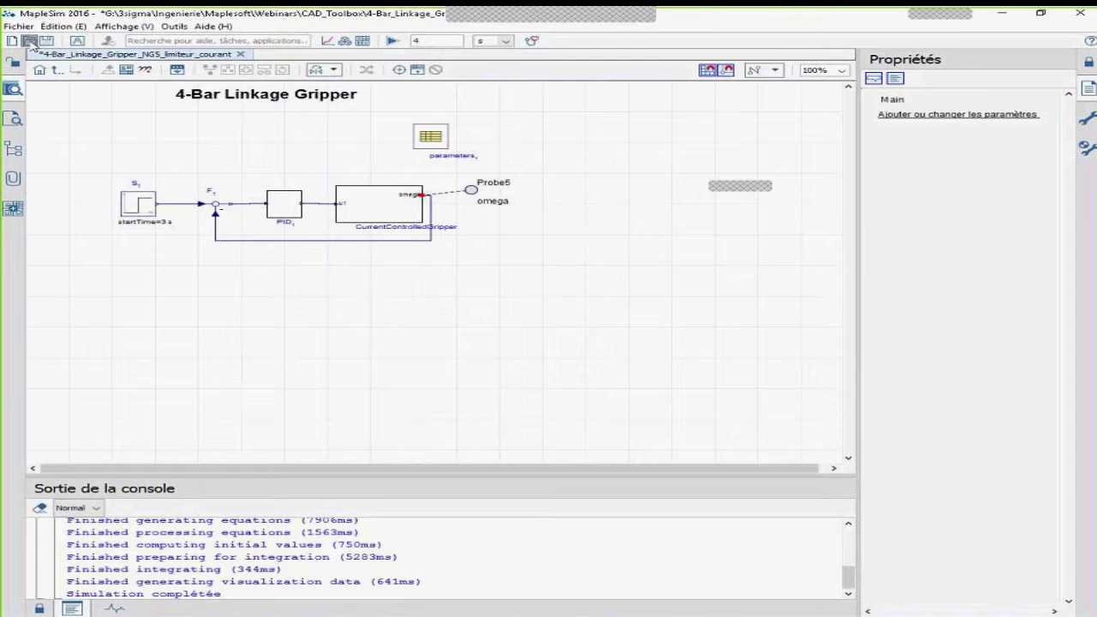
click(28, 41)
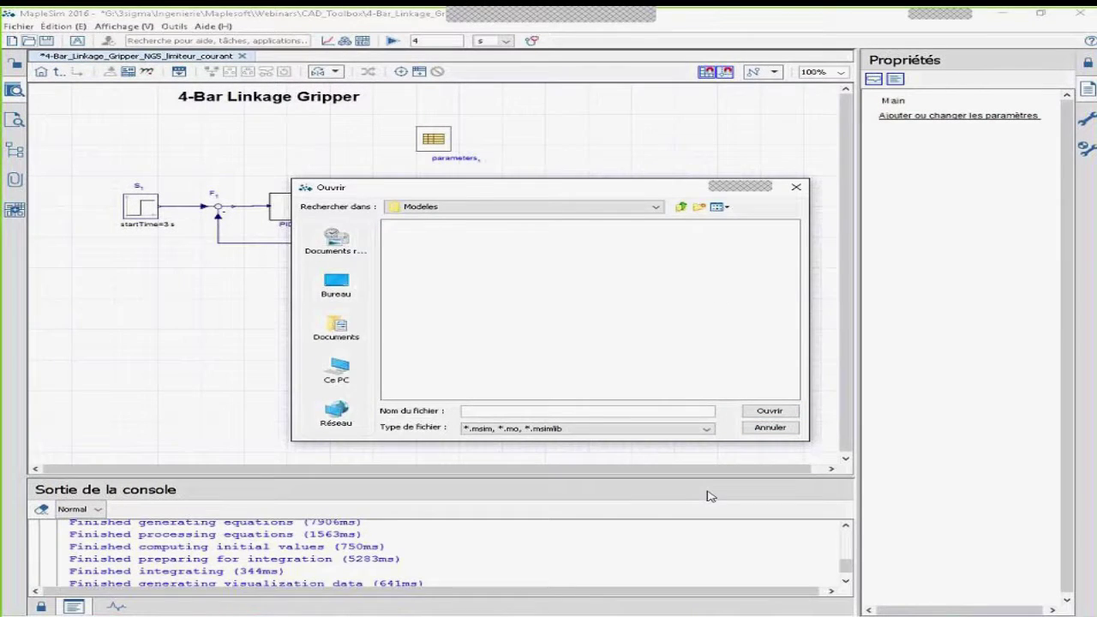
click(770, 428)
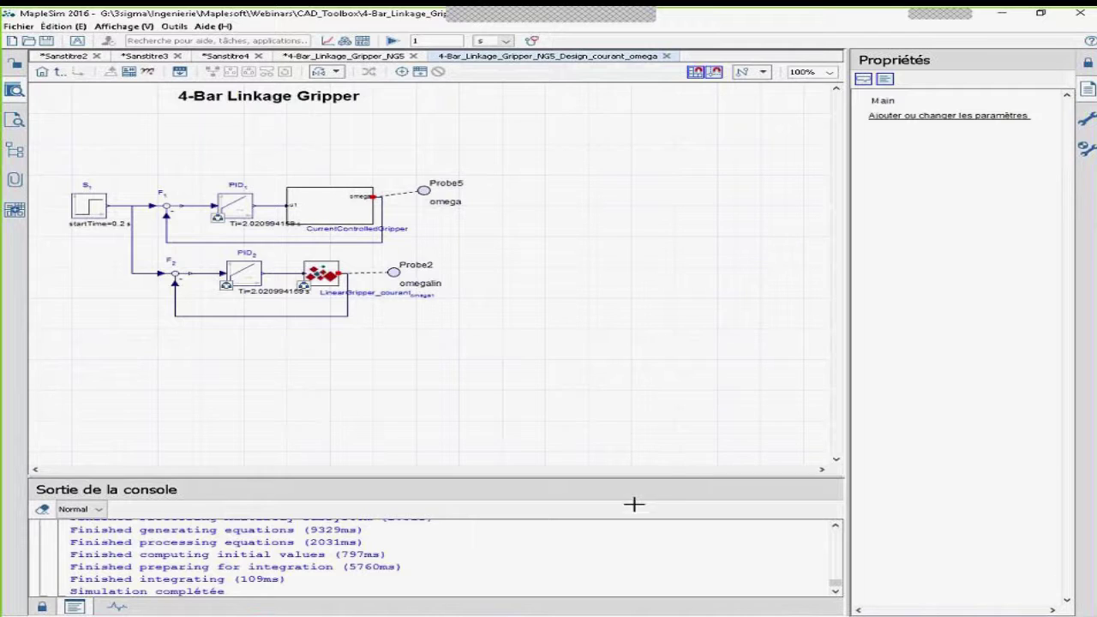
In the 4-Bar_Linkage_Gripper_NG5_limiteur_courant model, examine the CurrentControlledGripper subsystem and its CurrentPiSat controller with limiter, and return to the main model.
mouse_move(509, 616)
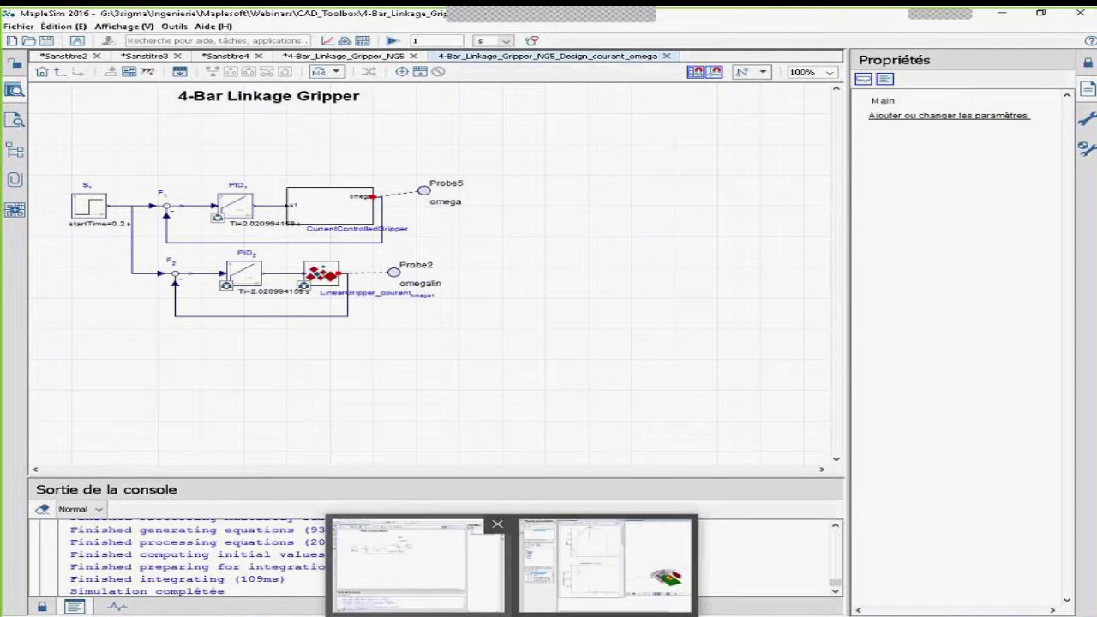
click(429, 569)
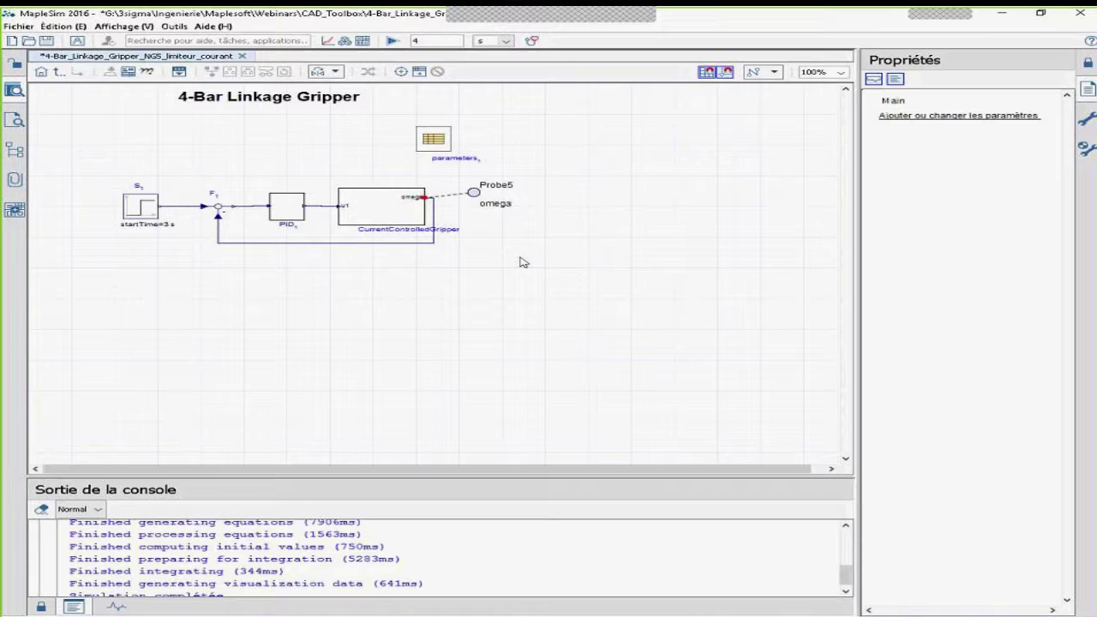
click(386, 212)
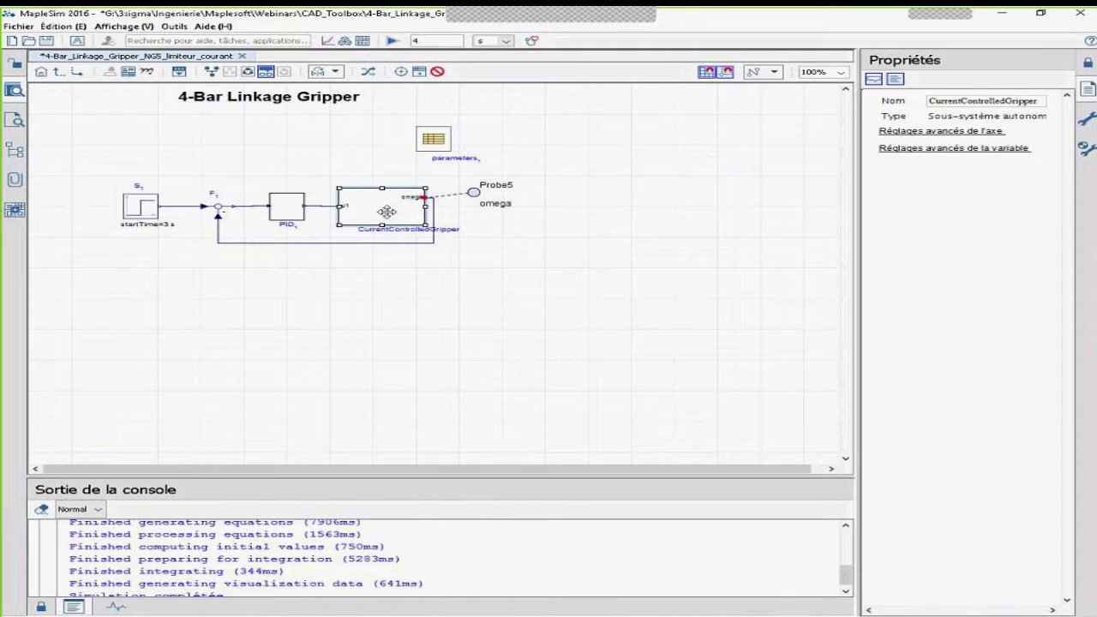
double_click(386, 212)
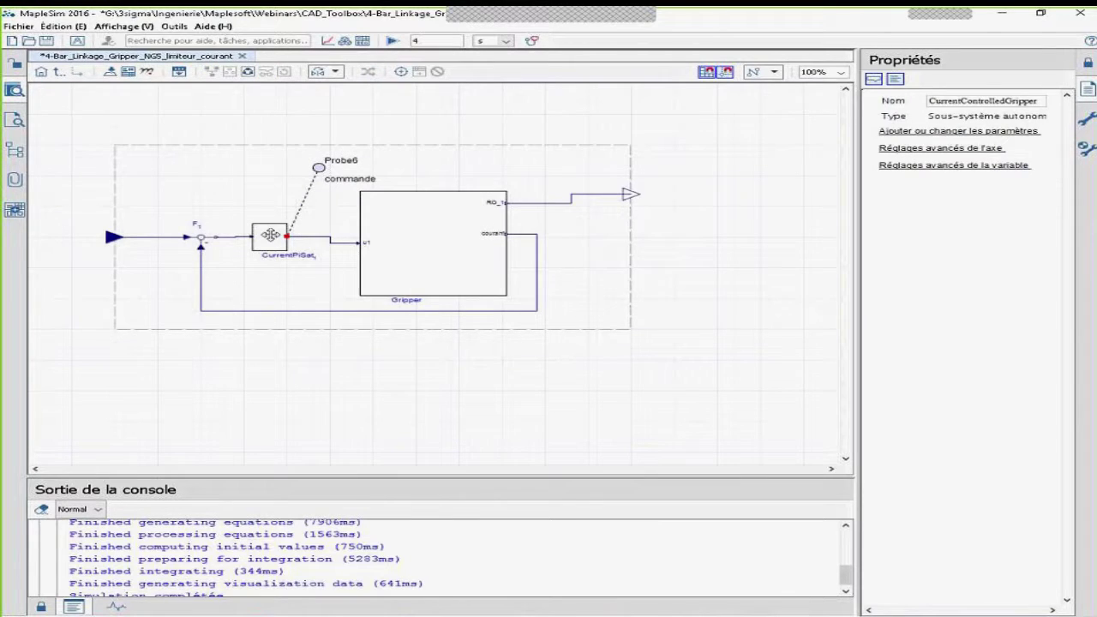
double_click(270, 234)
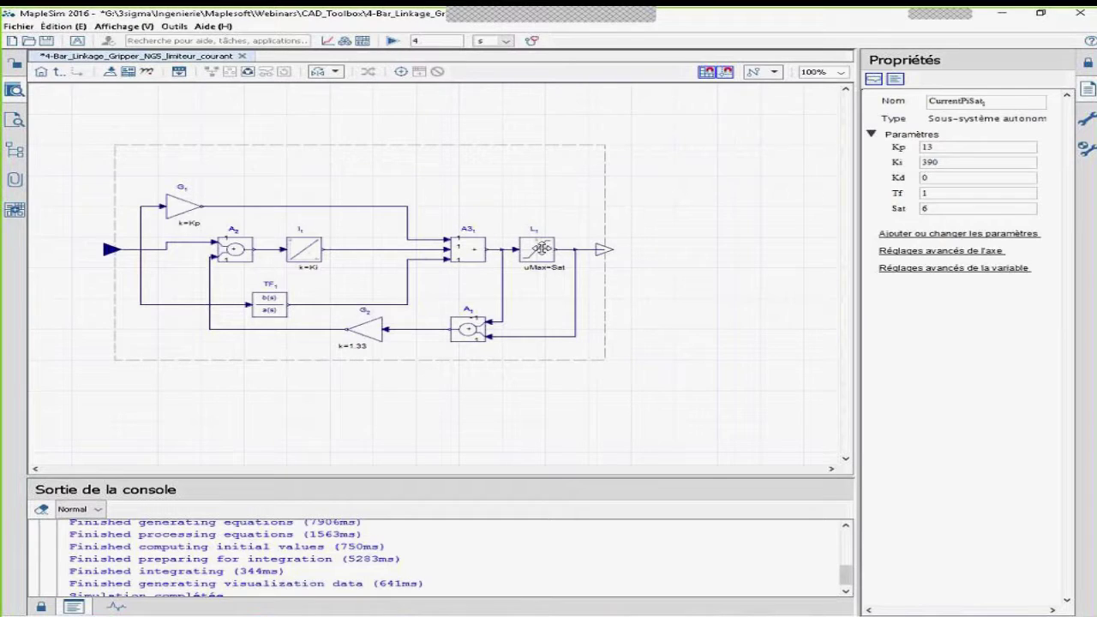
click(542, 249)
click(673, 229)
click(58, 72)
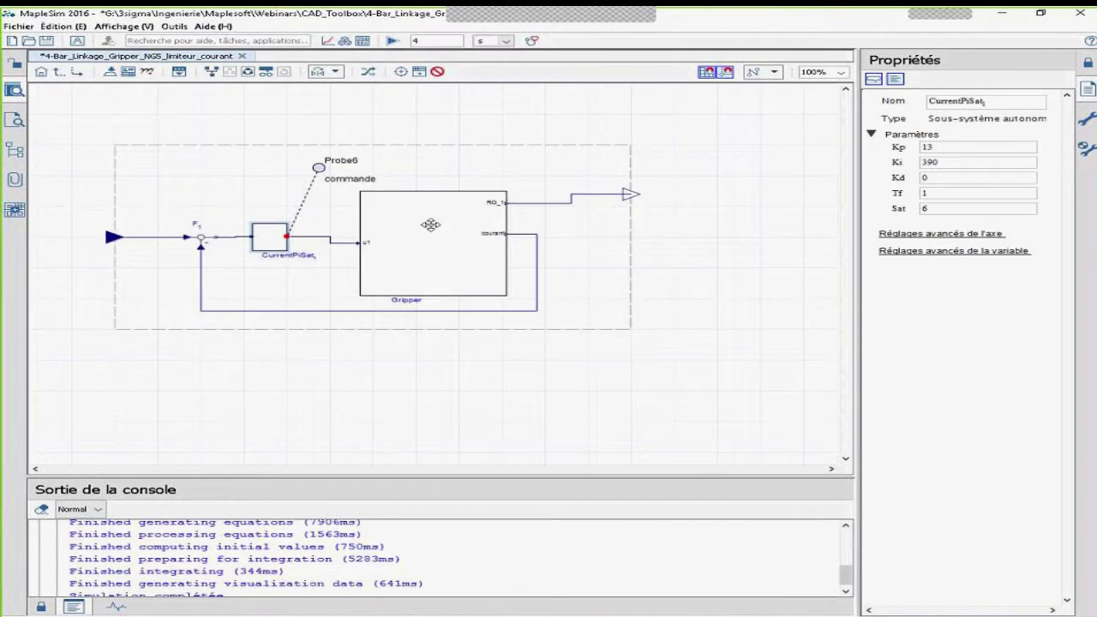
click(58, 72)
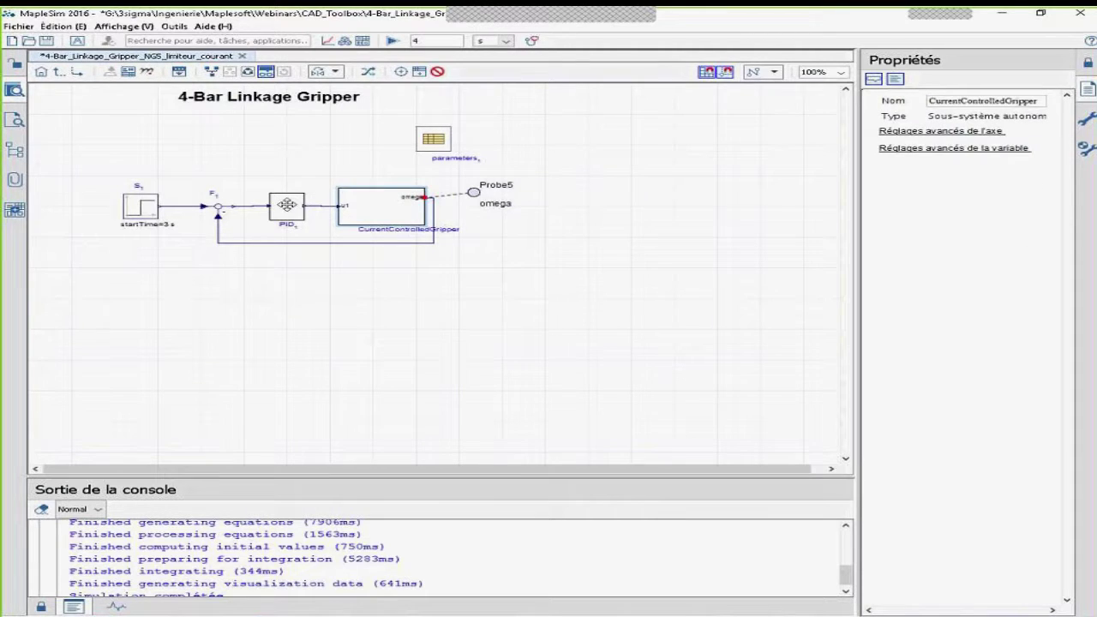
Inspect the saturated speed controller PID1 and its Sat parameter, and check isat in the main model's parameters block.
double_click(287, 205)
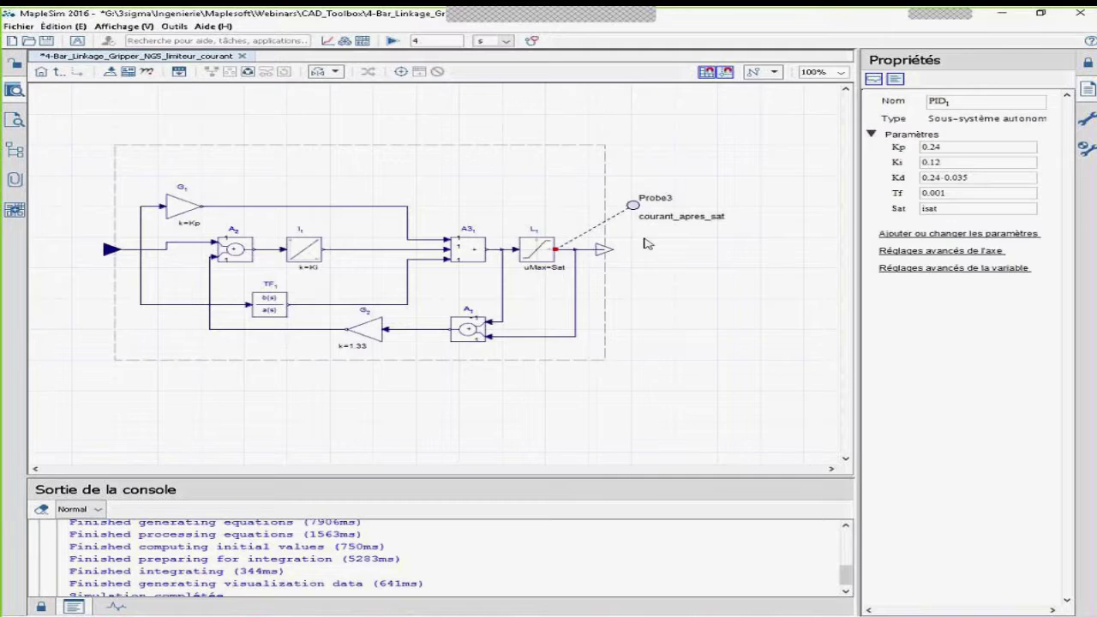
click(973, 214)
click(56, 72)
click(437, 140)
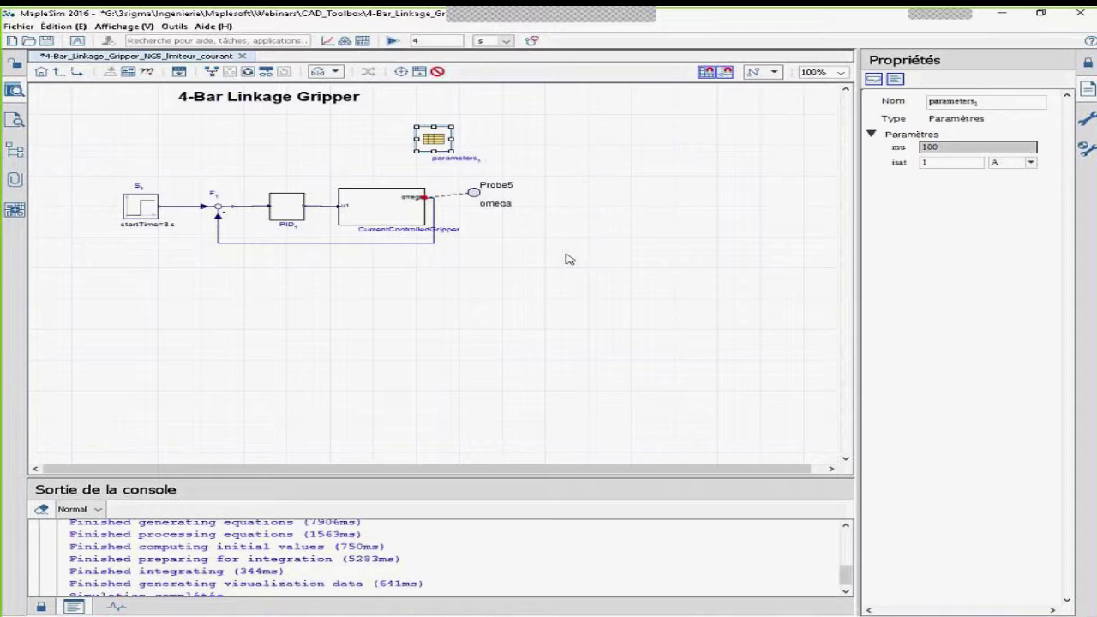
Inspect the Gripper's Contacts subsystem and the contact properties of SRC2 inside CurrentControlledGripper, and return to the main model.
click(370, 213)
double_click(369, 212)
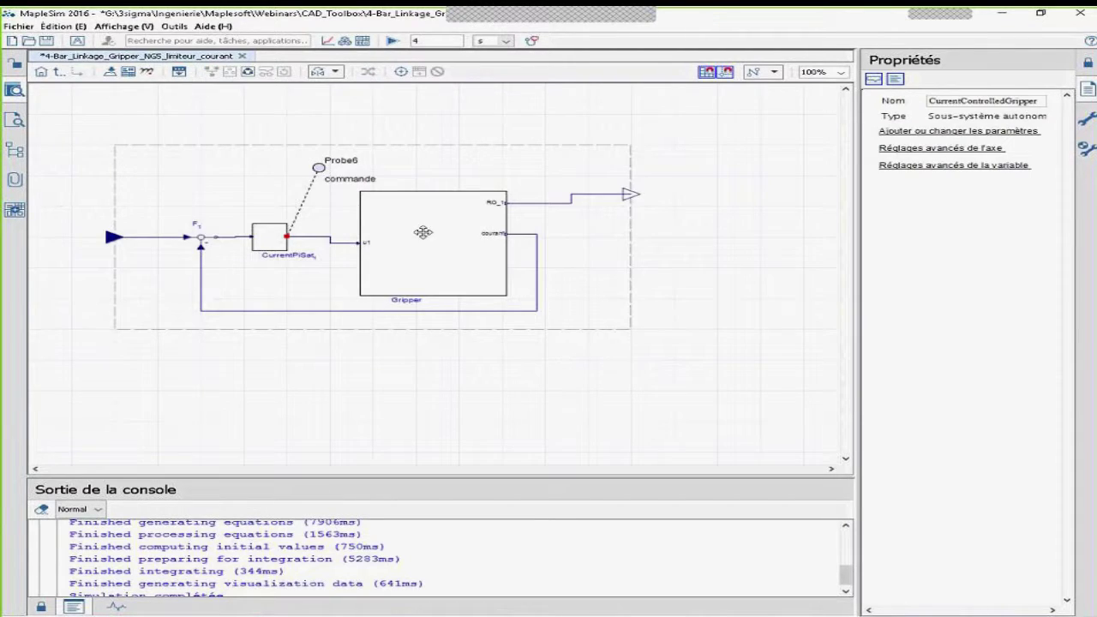
click(424, 232)
double_click(424, 232)
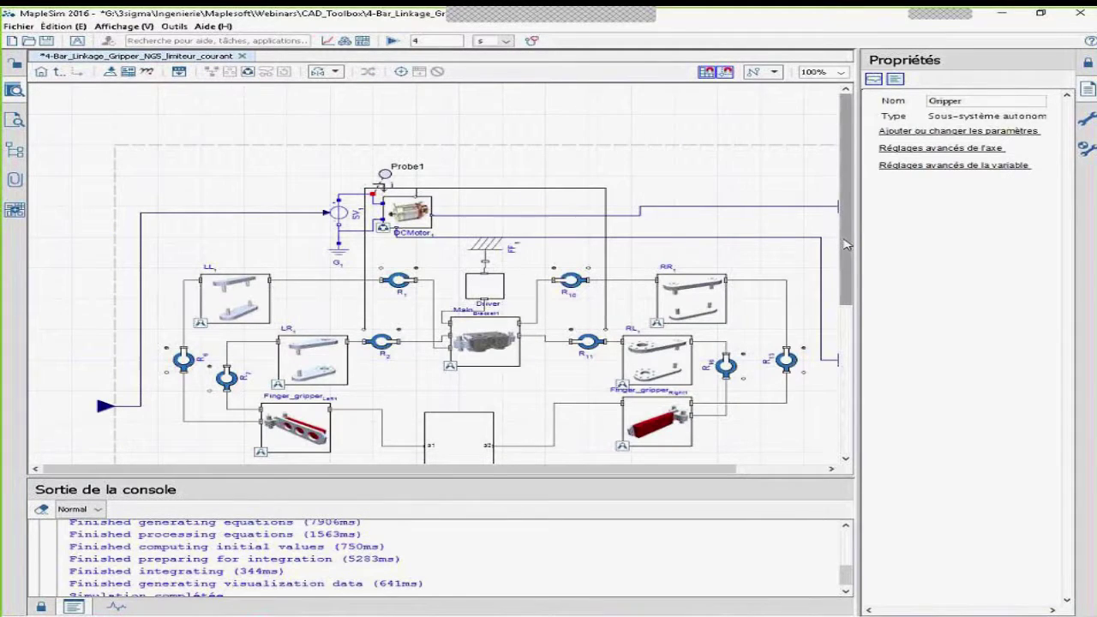
scroll(454, 363, down, 3)
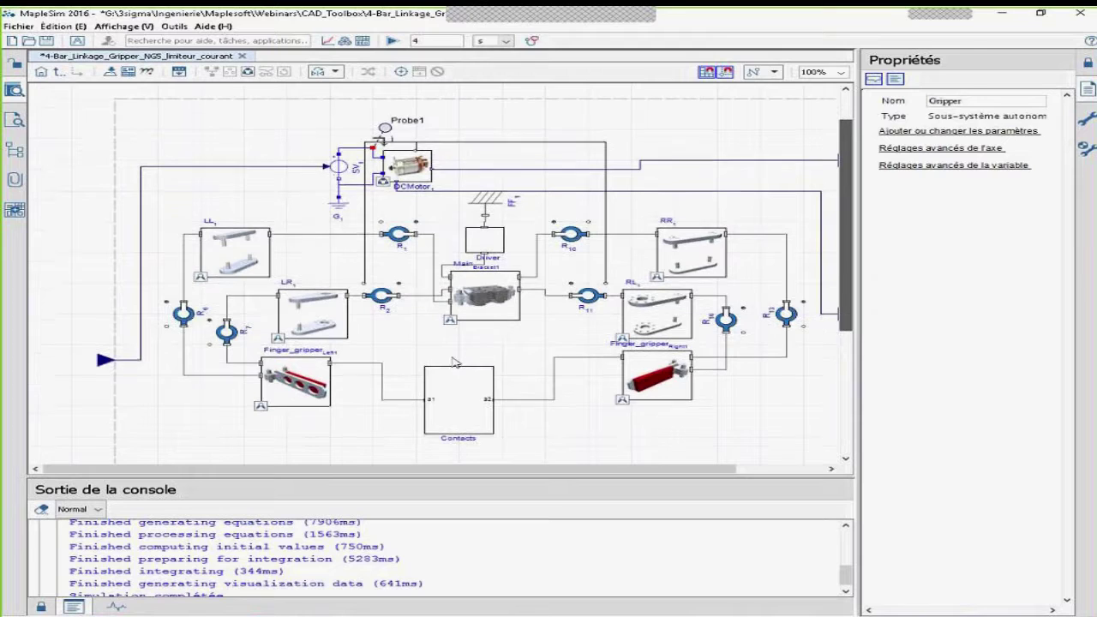
double_click(454, 363)
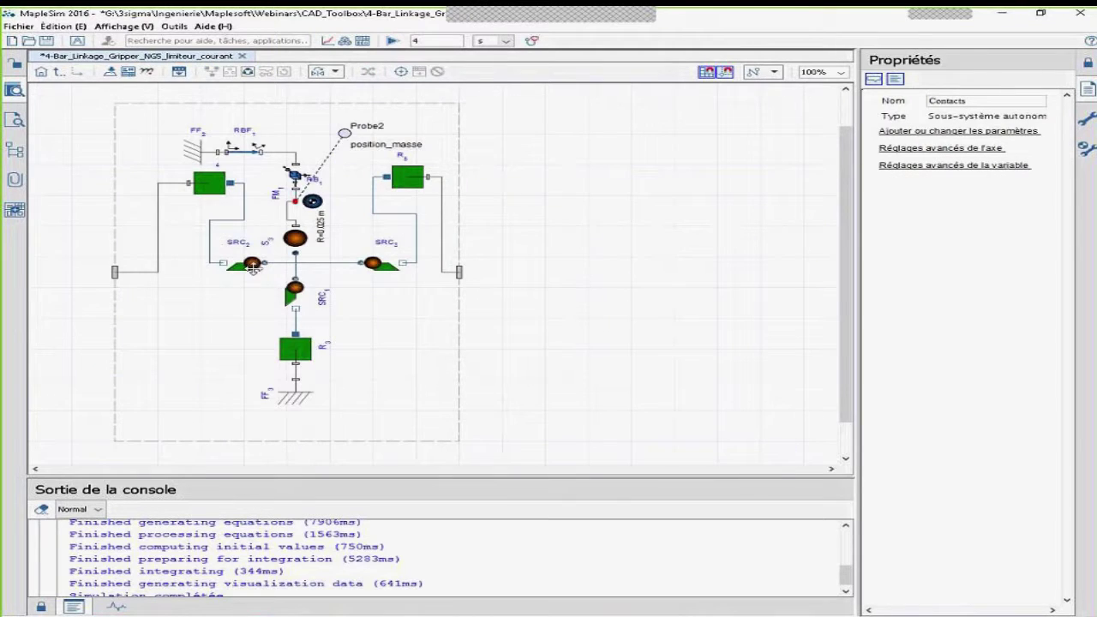
click(253, 263)
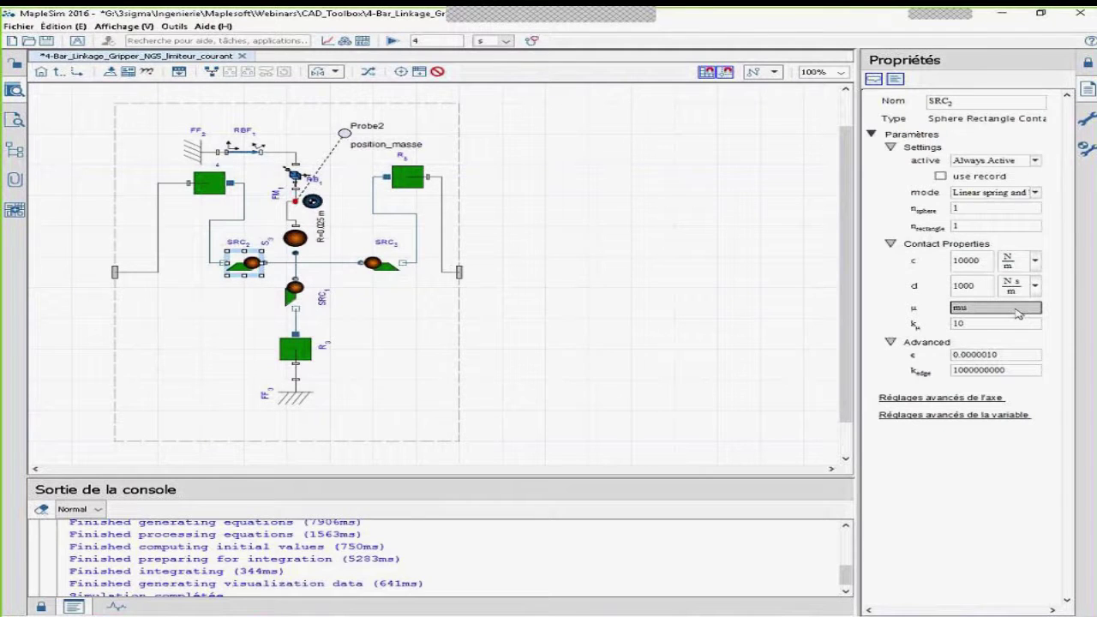
click(566, 314)
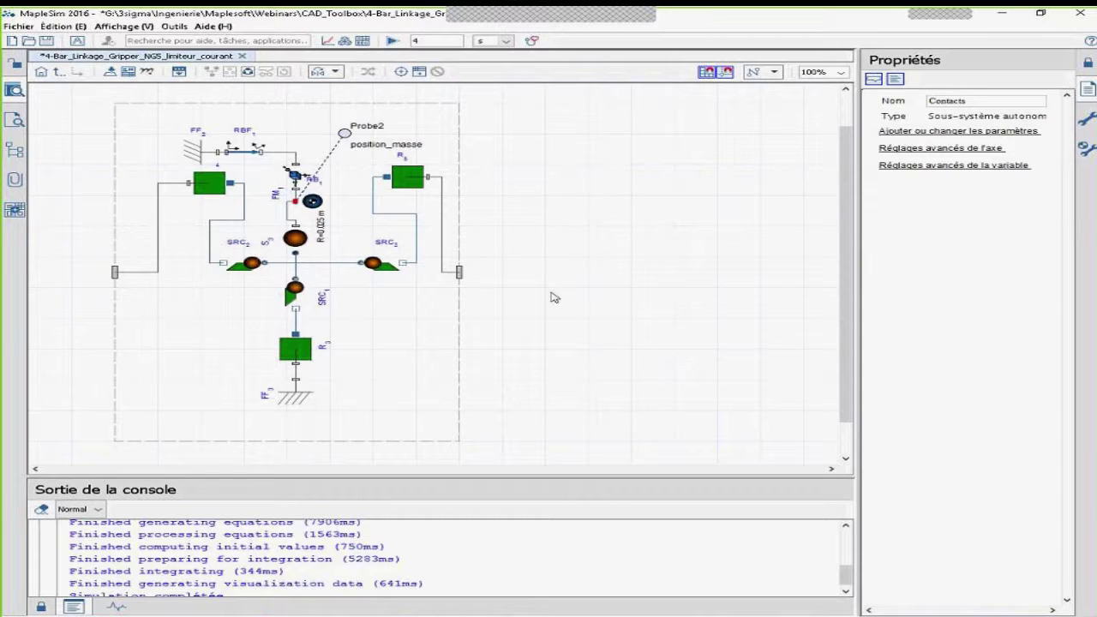
click(58, 74)
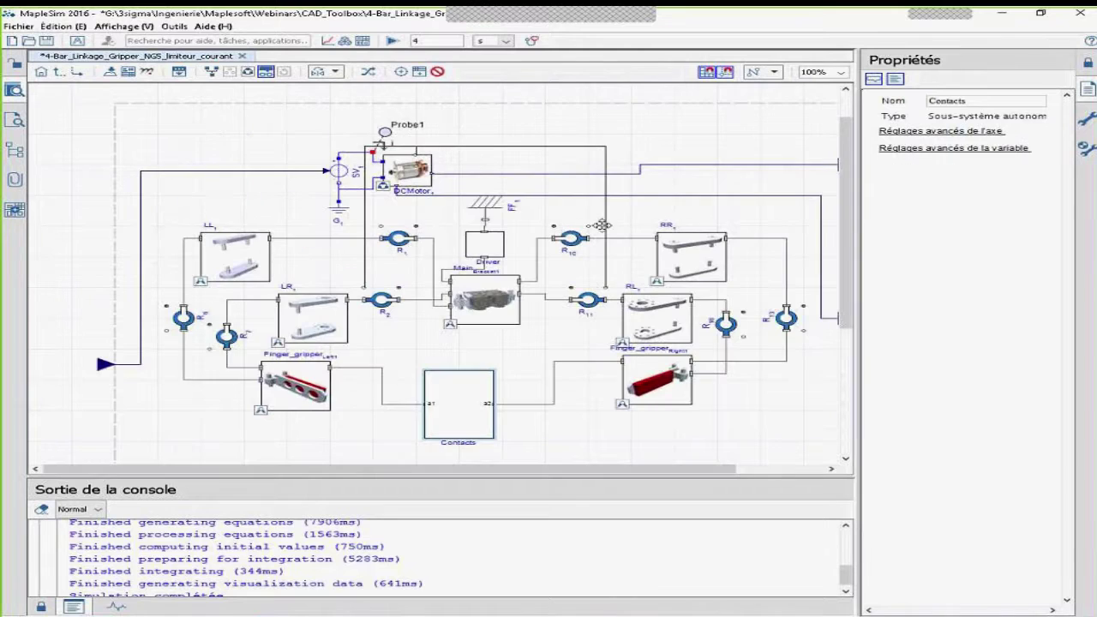
click(59, 73)
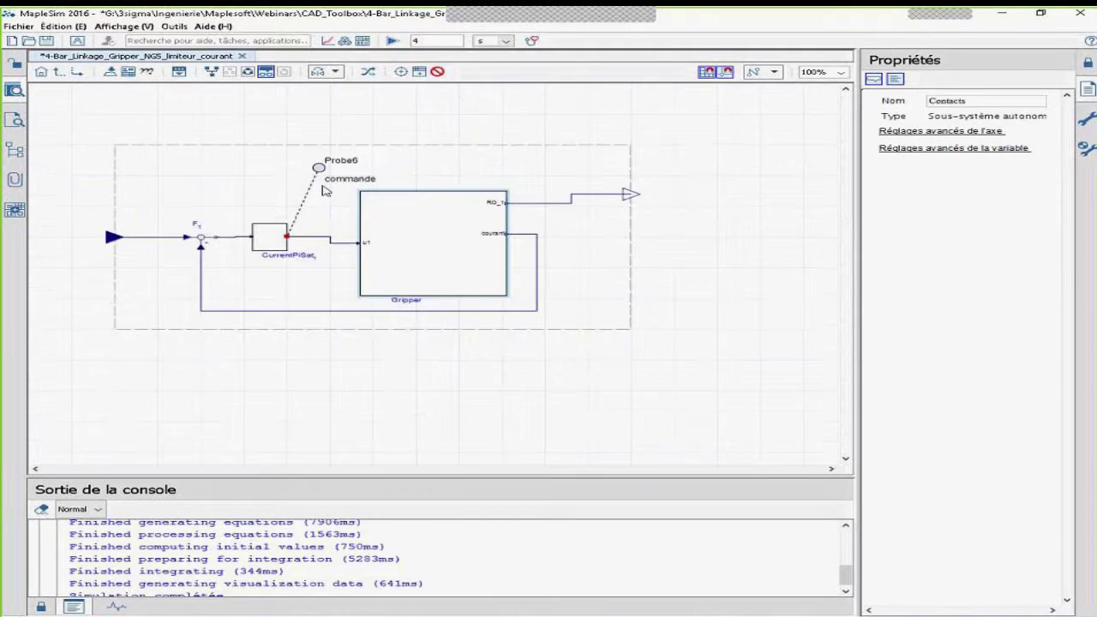
click(760, 336)
click(58, 74)
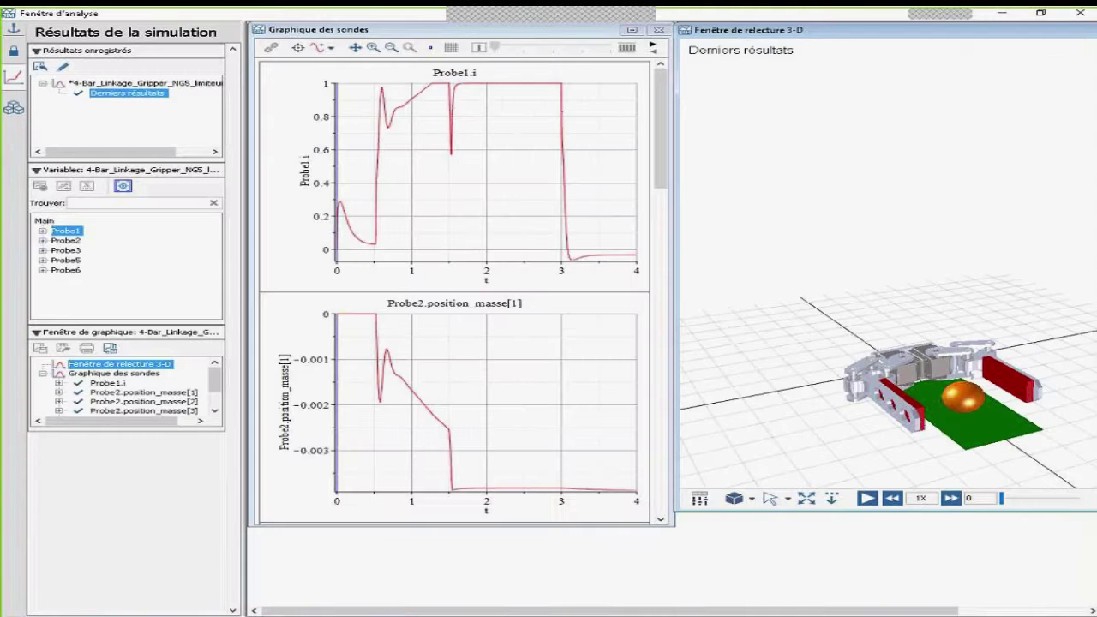
Review the probe plots and play the 3-D gripper animation at 1X and 1/4X speed, and restore the playback speed to 1X.
click(868, 499)
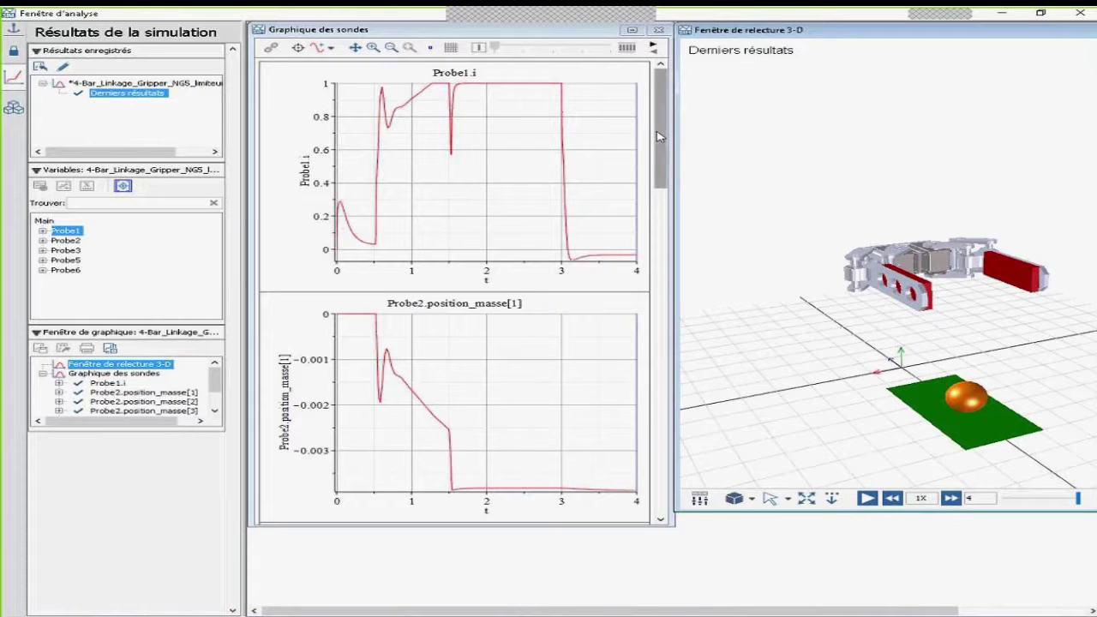
mouse_move(658, 136)
mouse_down()
mouse_move(662, 484)
mouse_move(660, 150)
mouse_up()
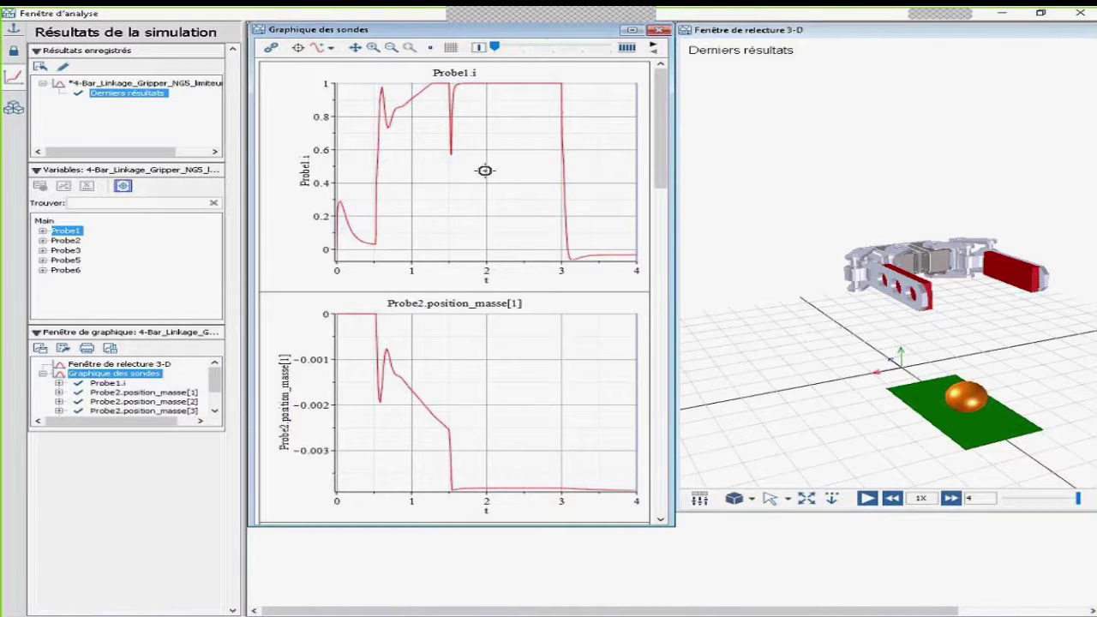
click(892, 498)
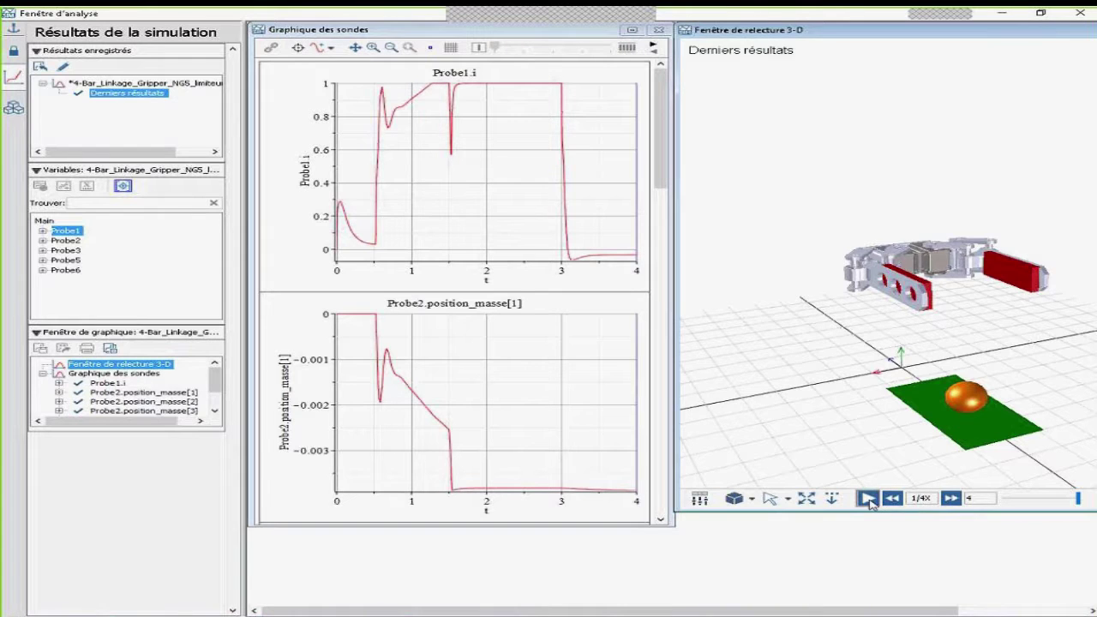
click(865, 499)
click(898, 502)
click(953, 500)
click(954, 500)
From the limiteur_courant model's attached files, open Worksheet1.mw in Maple and execute A := MapleSim:-LinkModel().
click(719, 616)
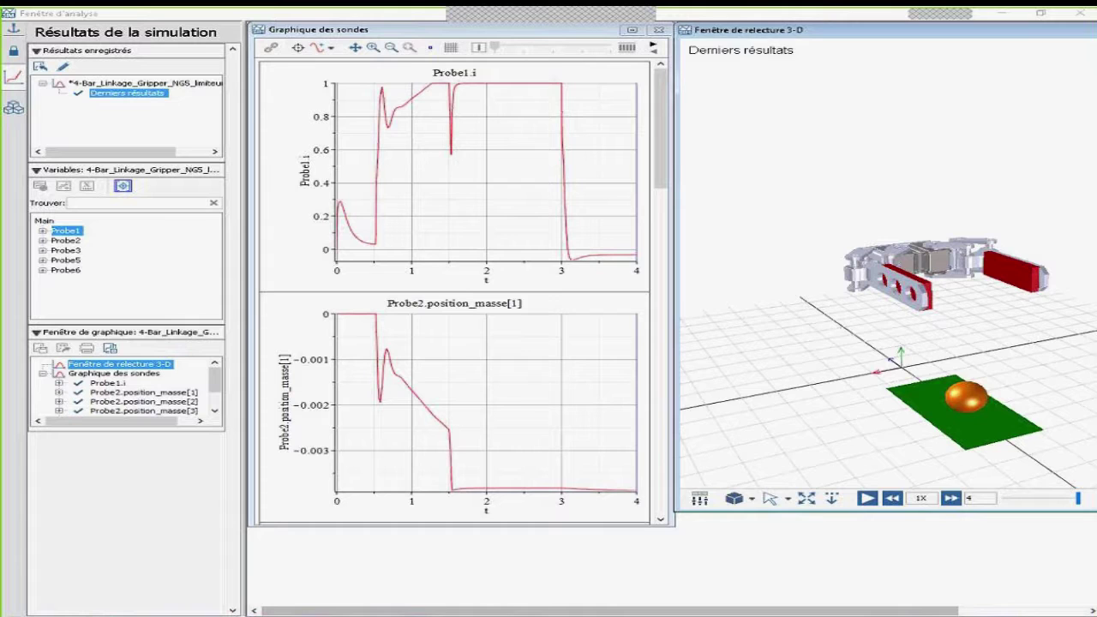
click(257, 616)
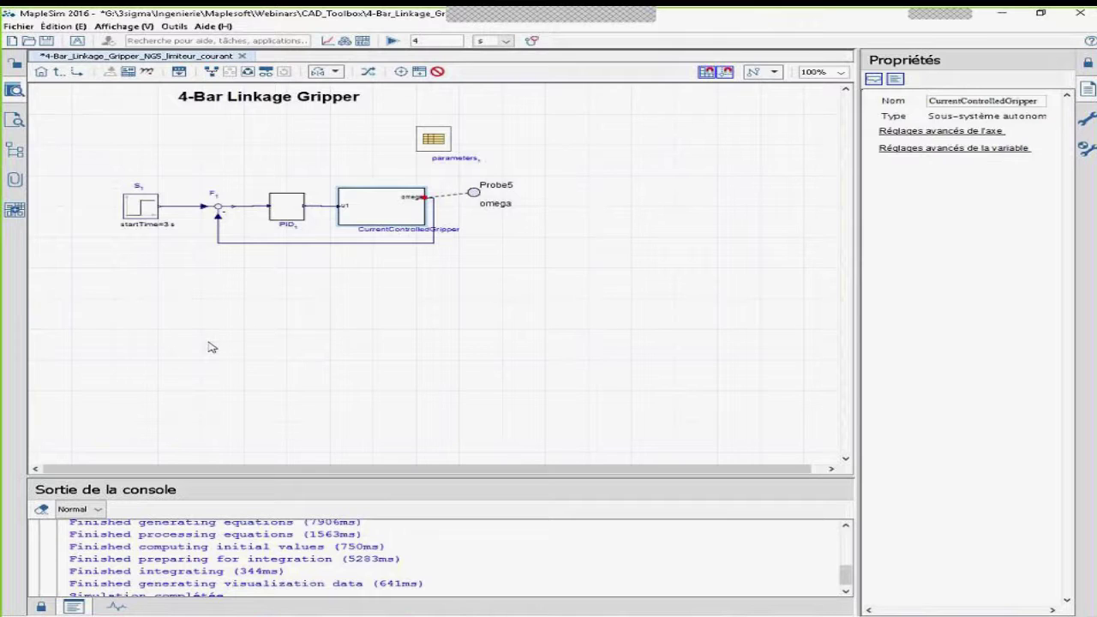
click(15, 181)
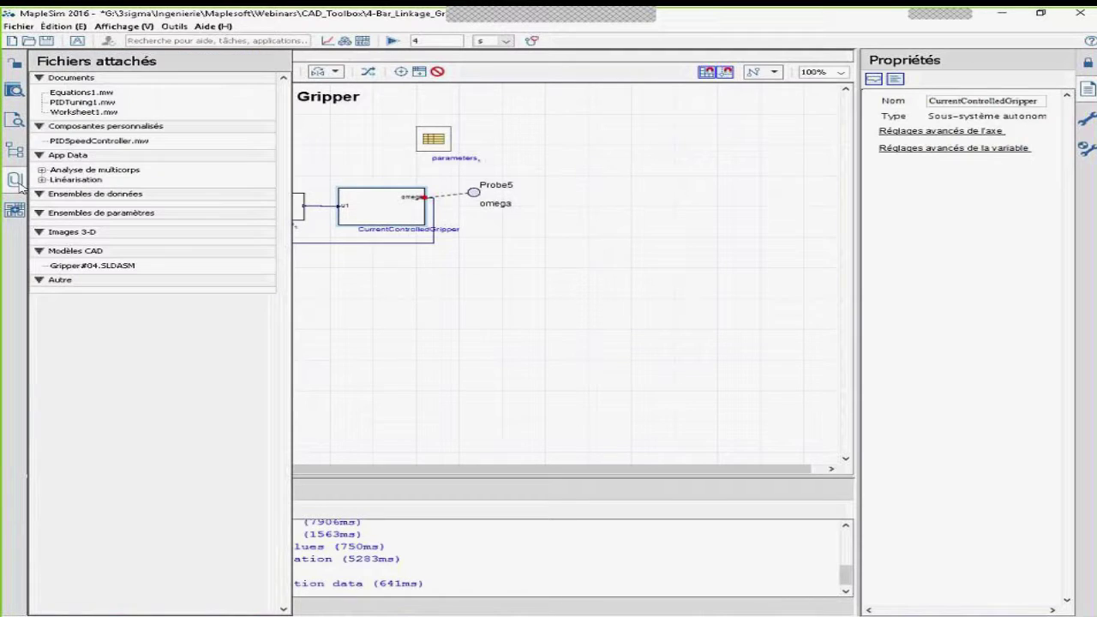
click(91, 114)
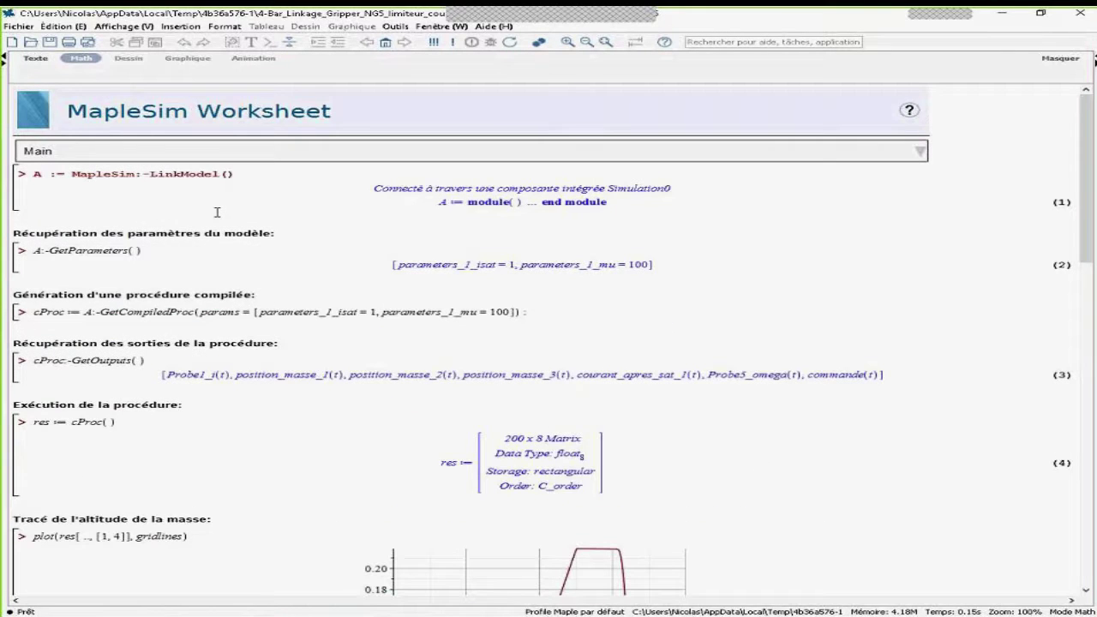
click(306, 171)
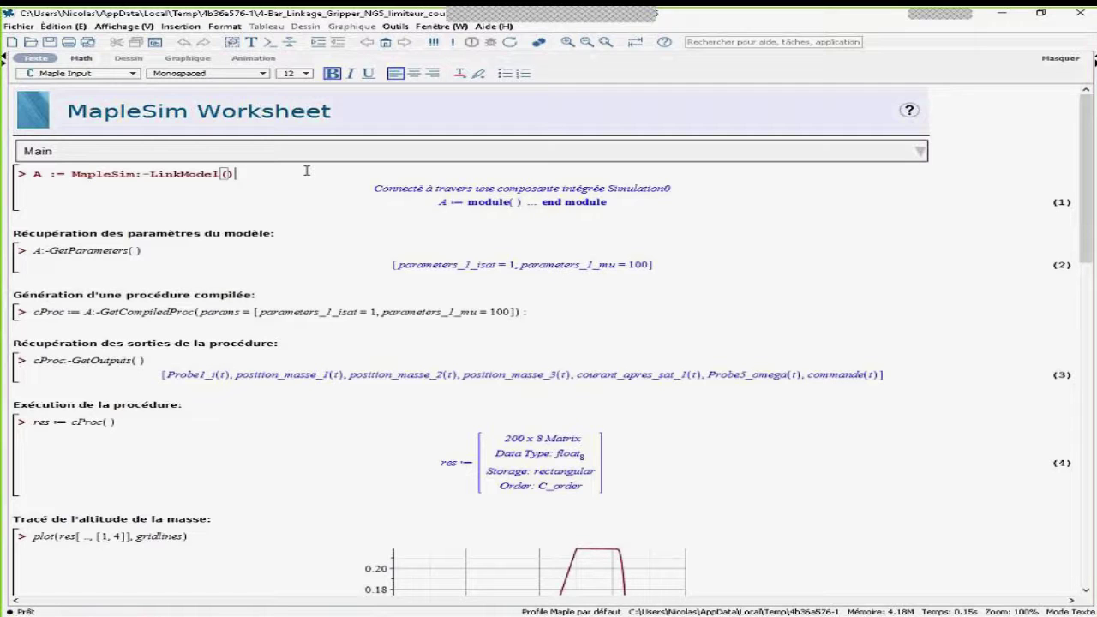
key(Return)
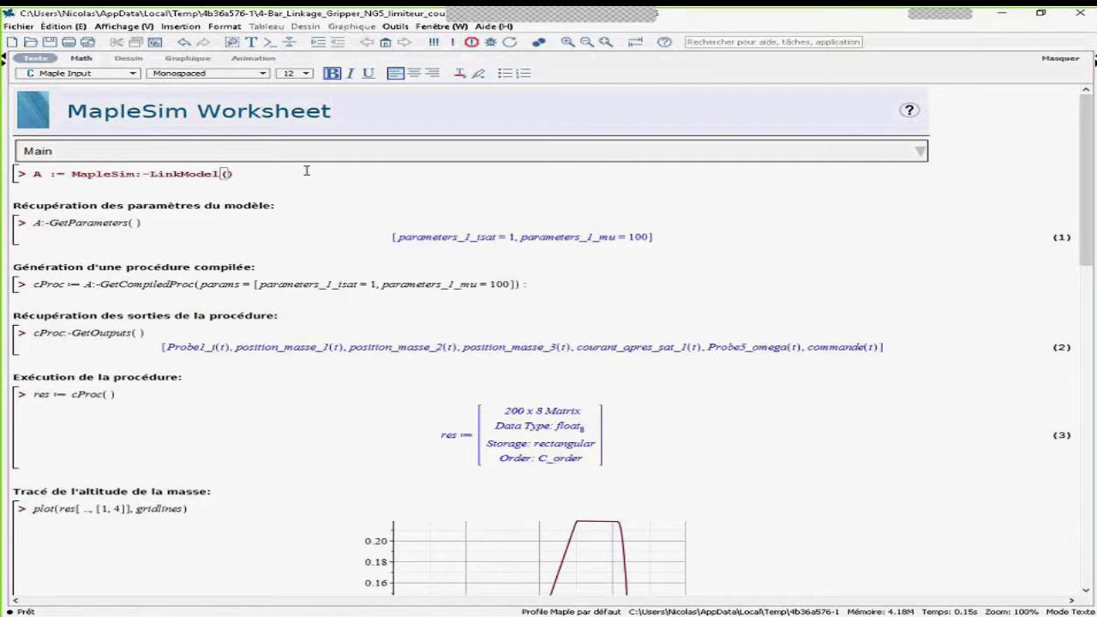
Execute A:-GetParameters() and generate the compiled procedure cProc with parameters_1_isat = 1 and parameters_1_mu = 100.
click(198, 250)
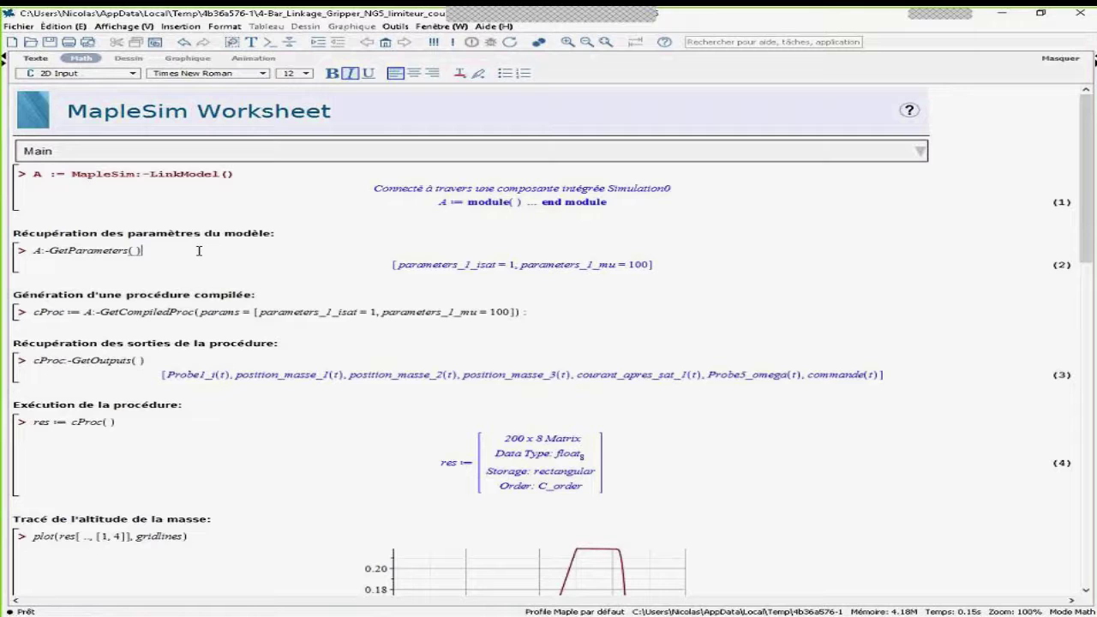
key(Return)
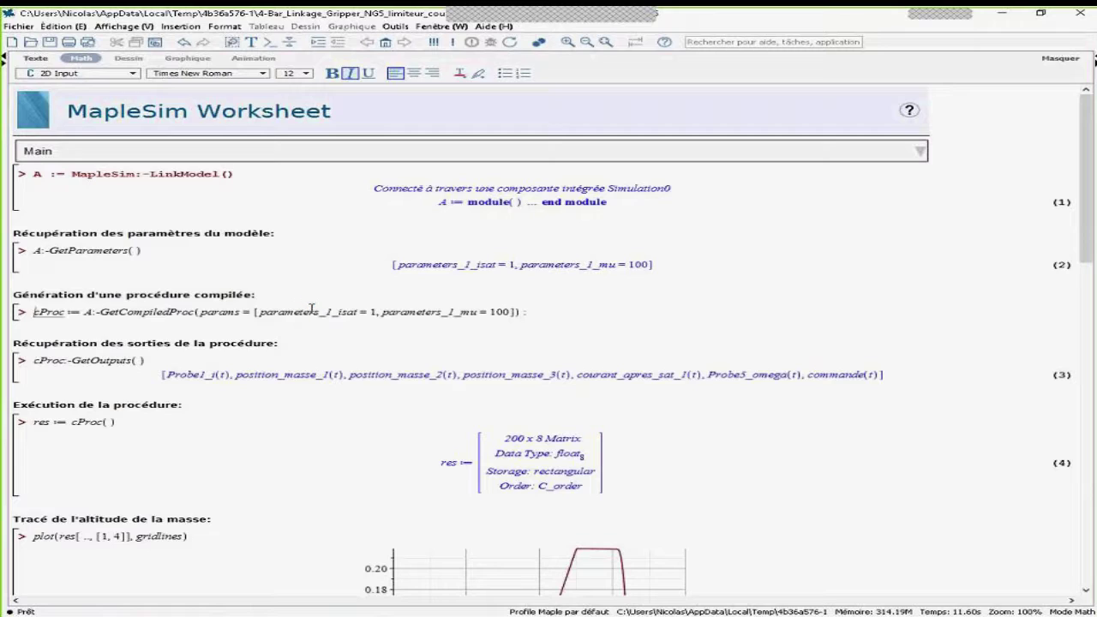
click(325, 312)
key(Return)
Run the compiled procedure by executing res := cProc() in the "Exécution de la procédure" section.
scroll(359, 312, down, 1)
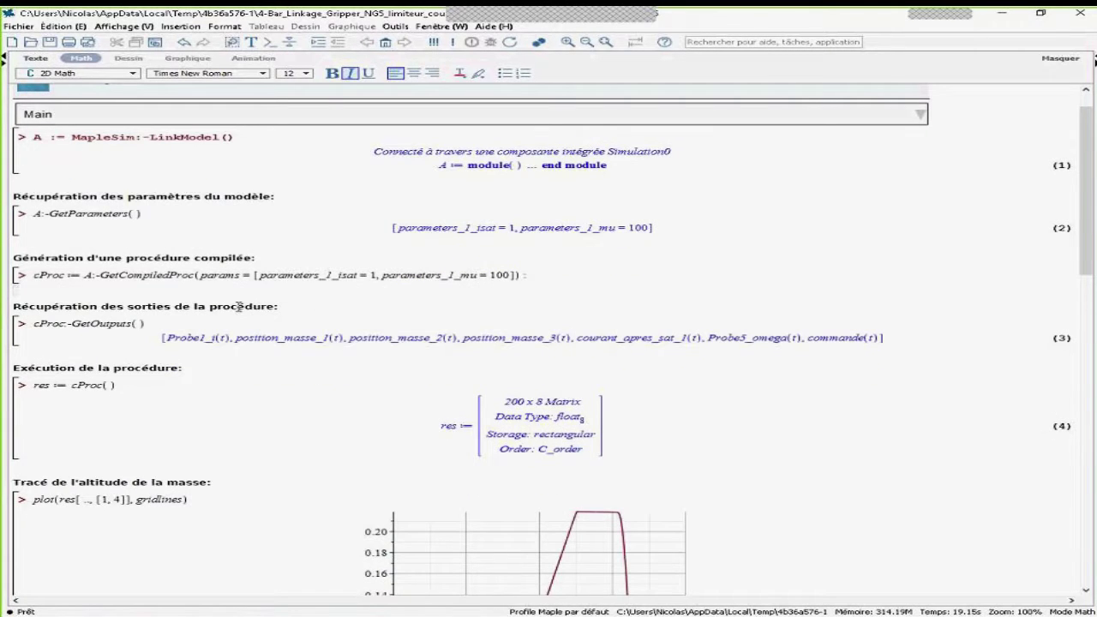
scroll(238, 307, down, 1)
scroll(482, 303, down, 1)
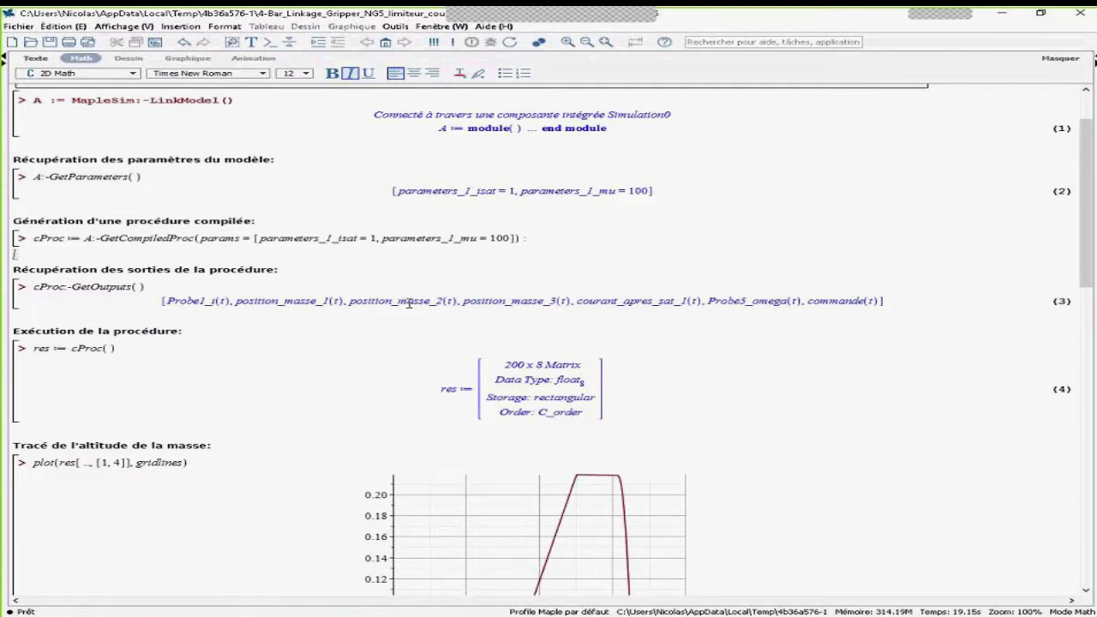
scroll(405, 287, down, 2)
click(145, 311)
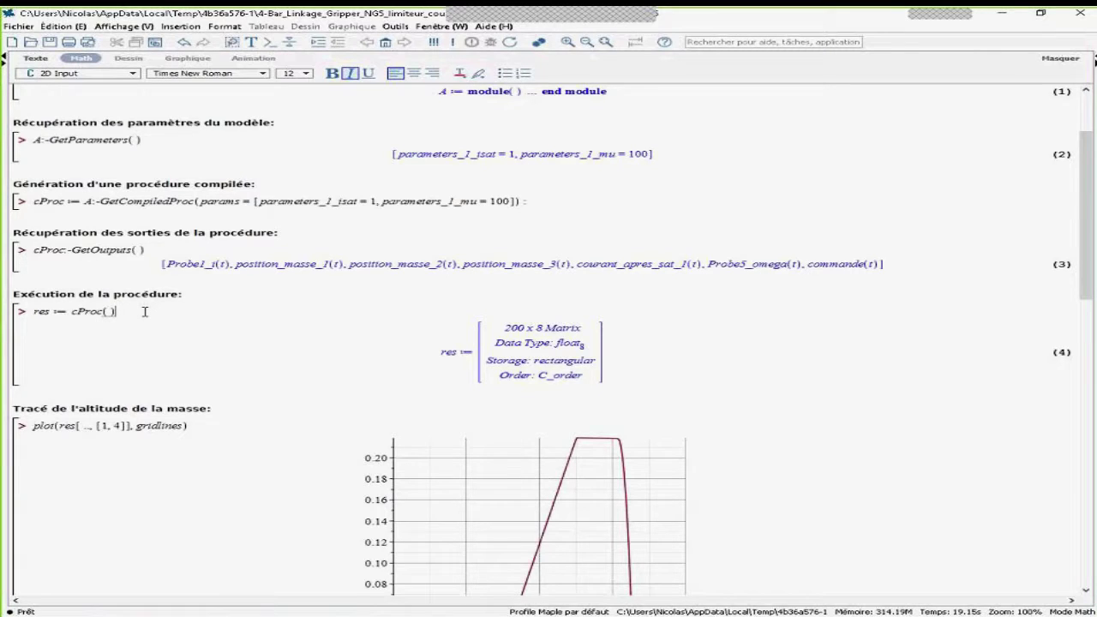
key(Return)
Plot the mass altitude by executing plot(res[.., [1, 4]], gridlines).
scroll(712, 342, down, 1)
scroll(711, 342, down, 2)
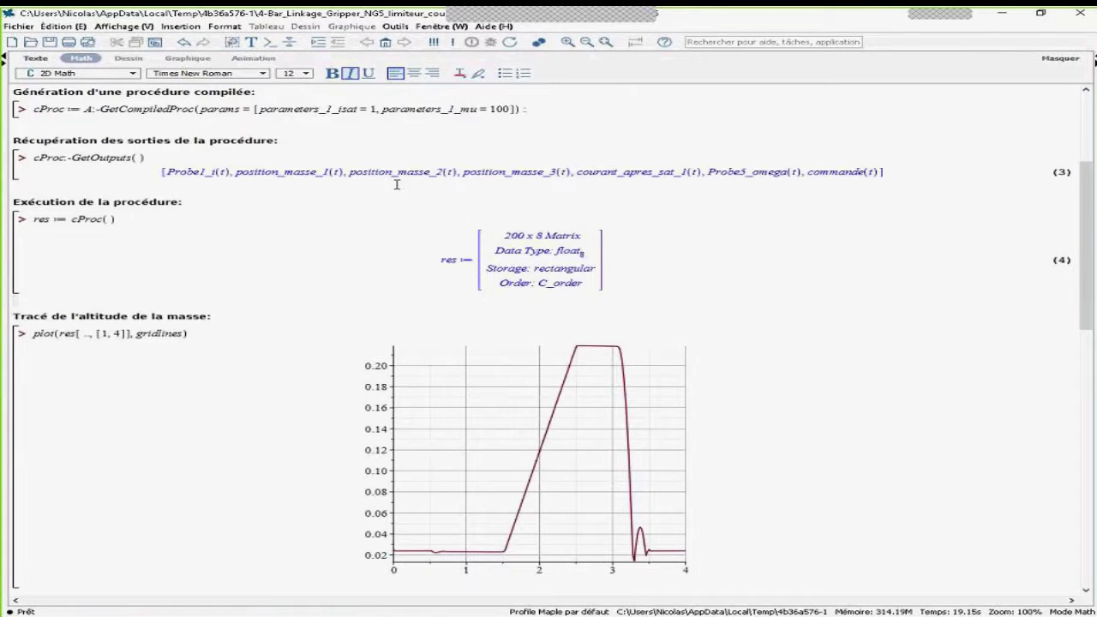
scroll(397, 184, down, 2)
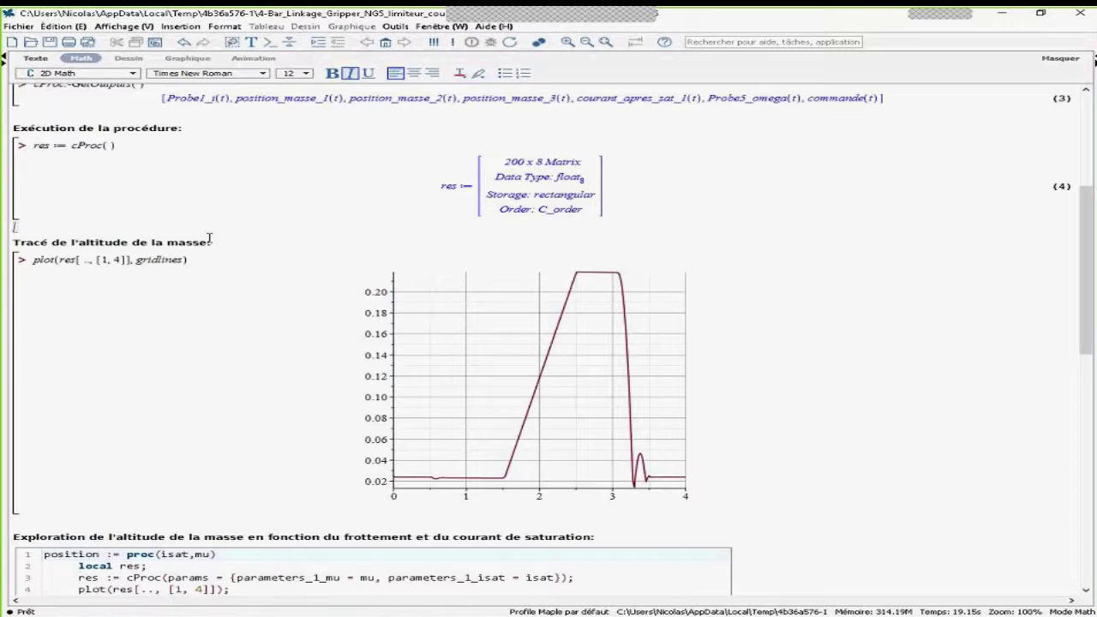
scroll(209, 239, down, 1)
click(209, 239)
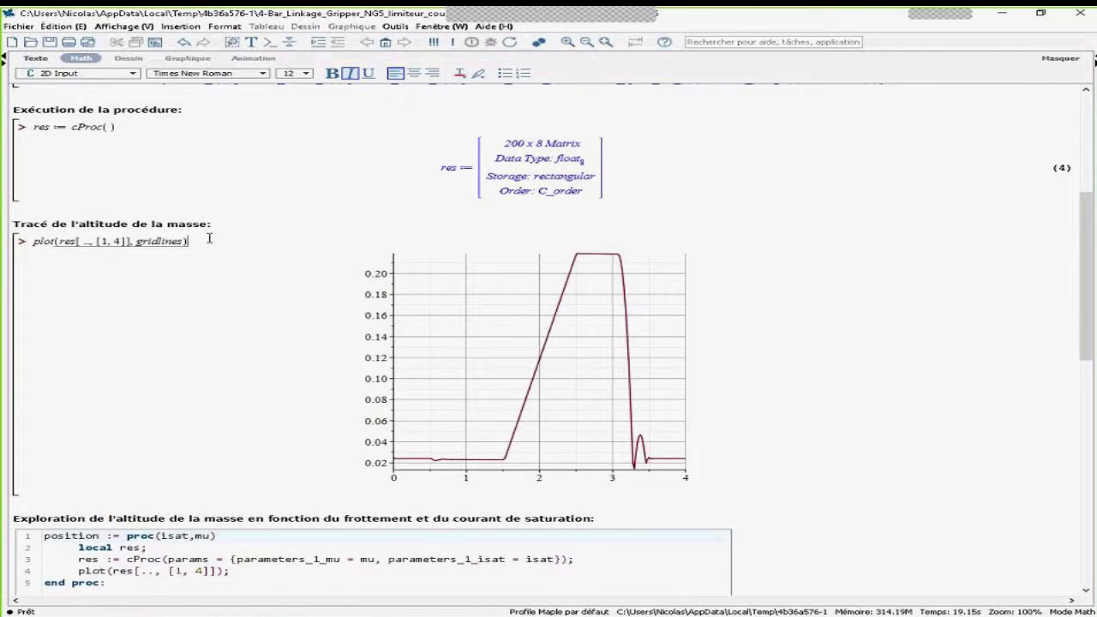
key(Return)
Execute the code region defining the position procedure of isat and mu.
scroll(596, 252, down, 1)
scroll(601, 244, down, 1)
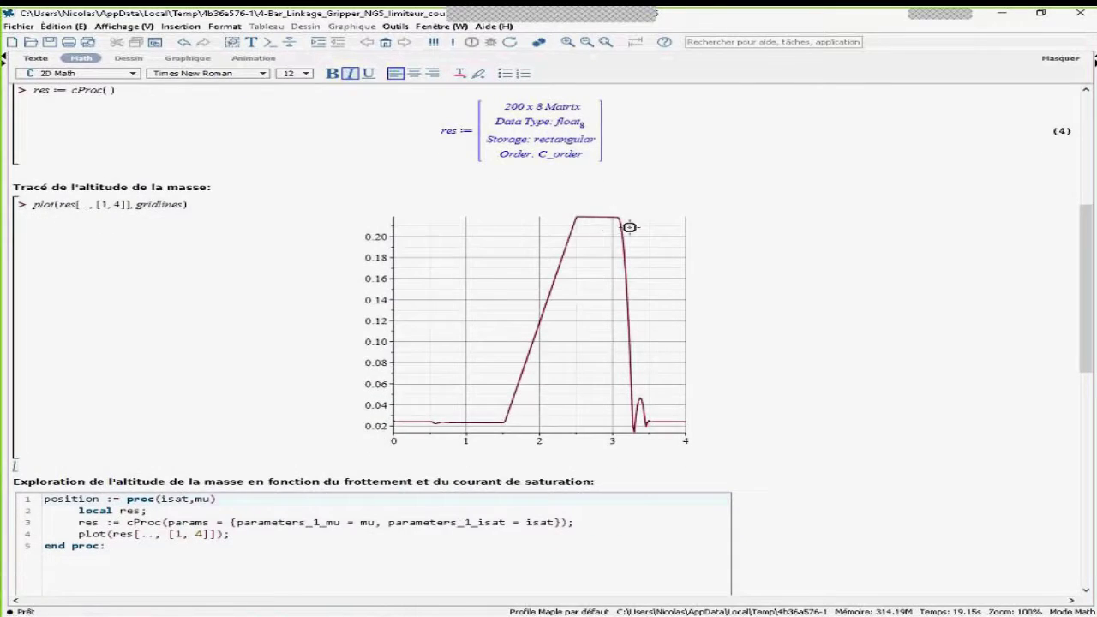
scroll(630, 227, down, 1)
scroll(866, 235, down, 7)
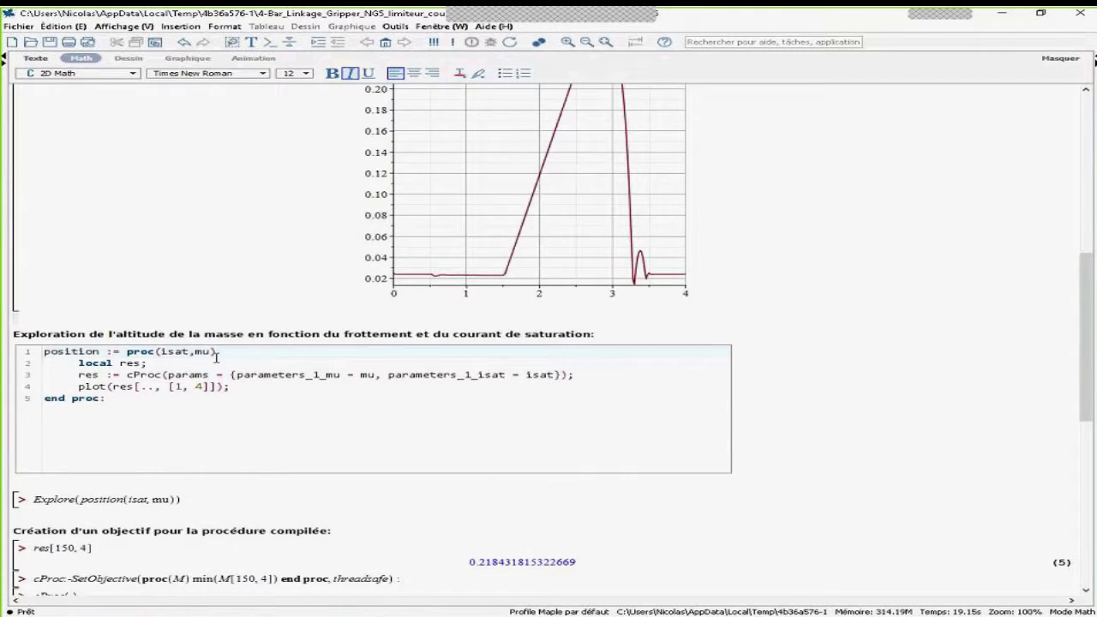
click(175, 351)
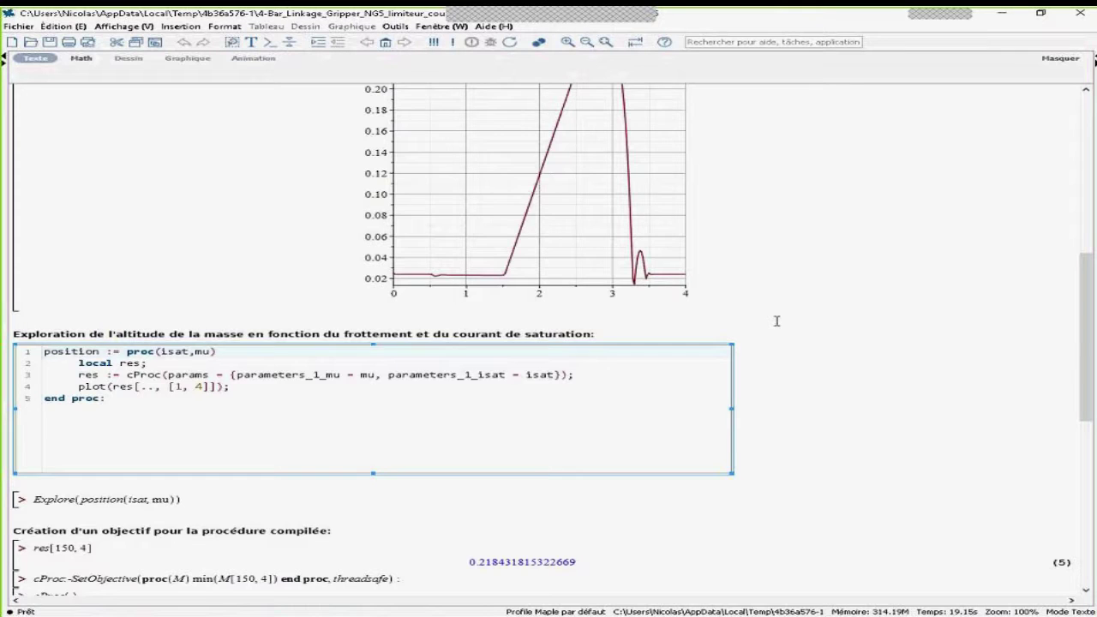
scroll(776, 321, up, 1)
click(269, 401)
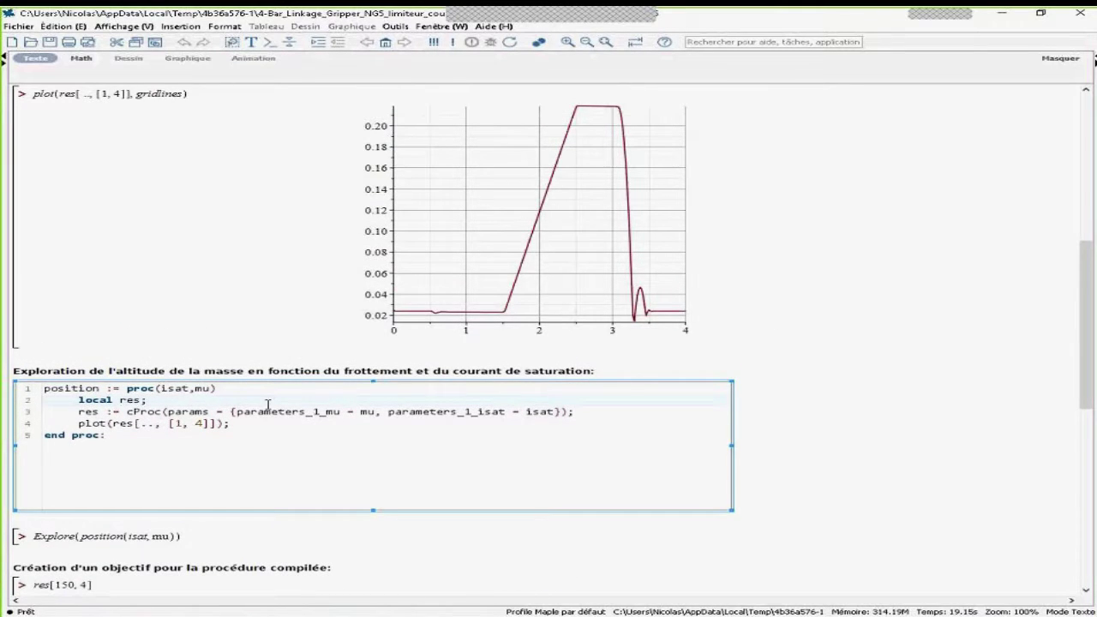
key(ctrl+e)
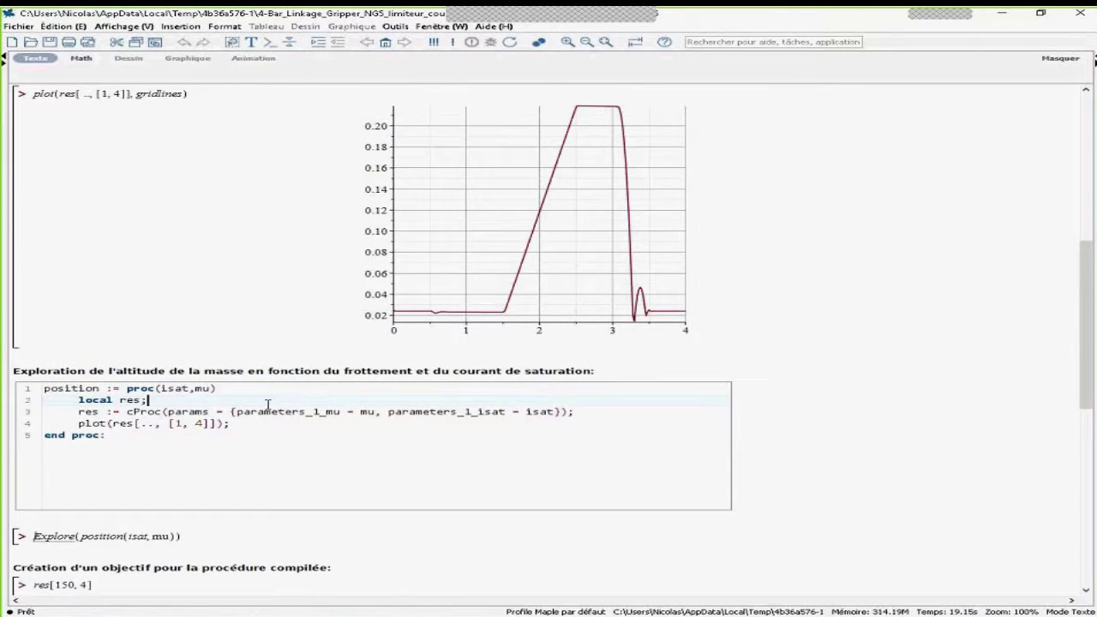
Execute Explore(position(isat, mu)) with slider ranges of 0.2 to 2 for isat and 0 to 100 for mu.
scroll(268, 405, down, 12)
scroll(518, 375, up, 6)
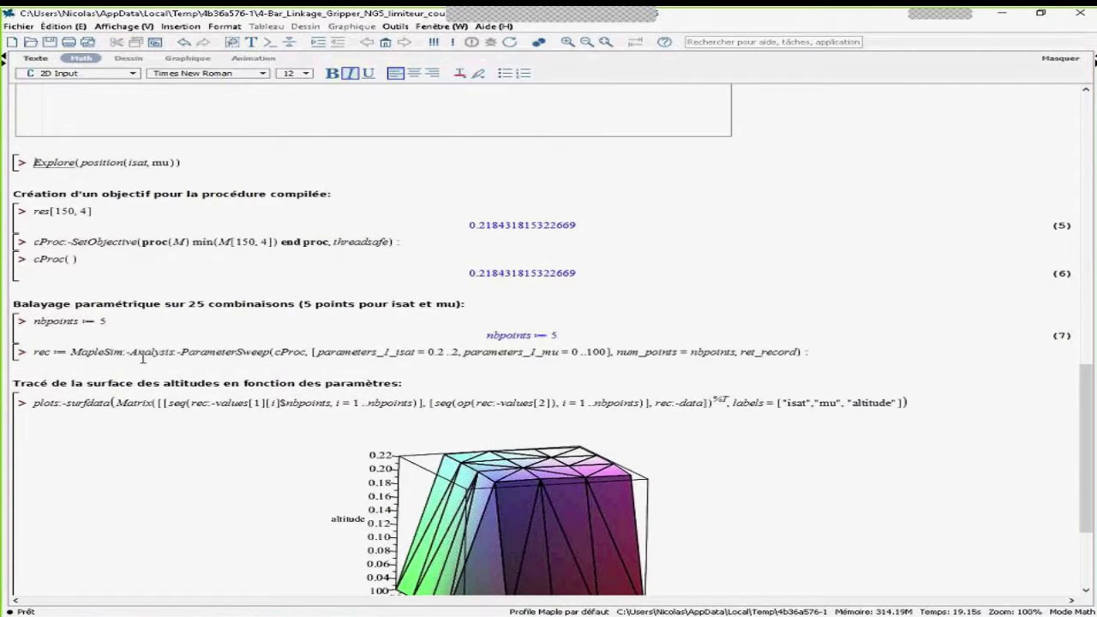
click(250, 310)
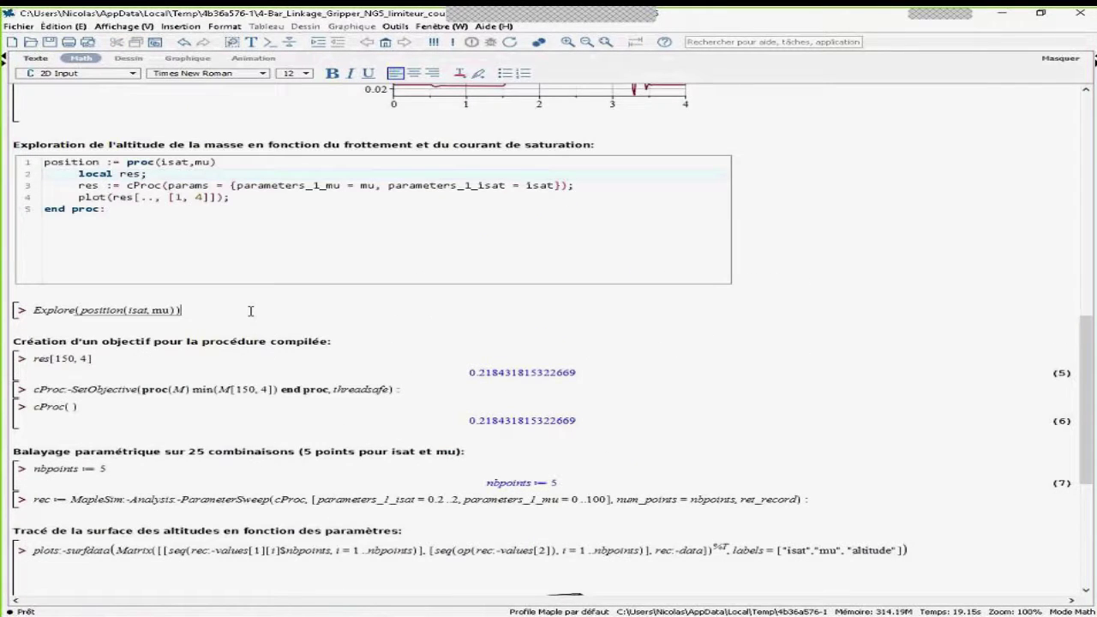
key(Return)
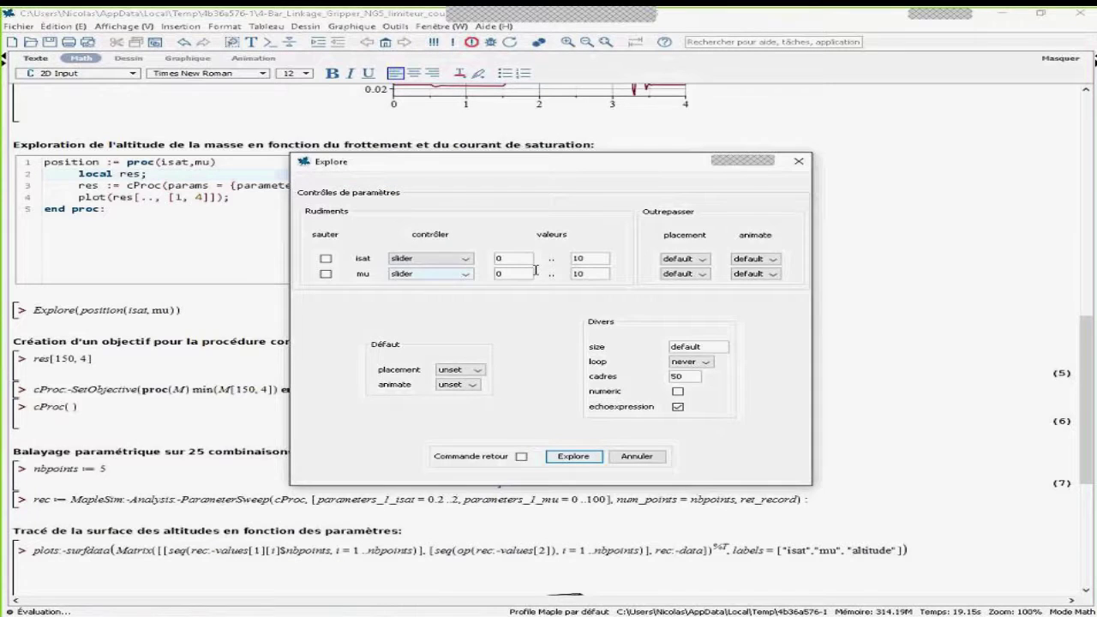
double_click(595, 259)
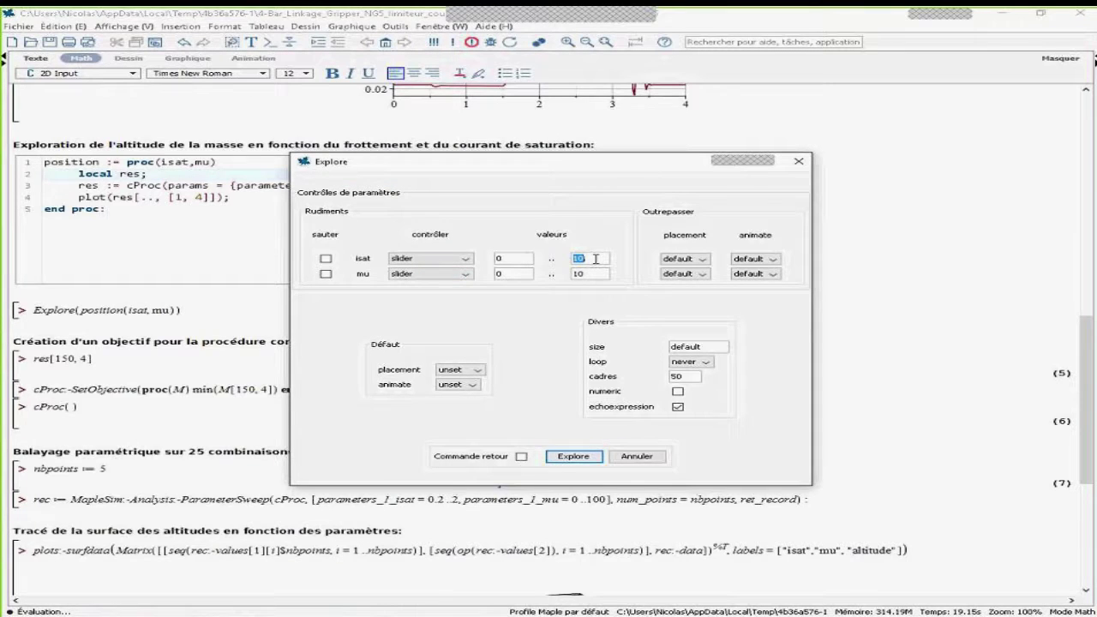
text(2)
double_click(519, 258)
text(0.2)
double_click(595, 275)
double_click(594, 274)
text(100)
click(574, 457)
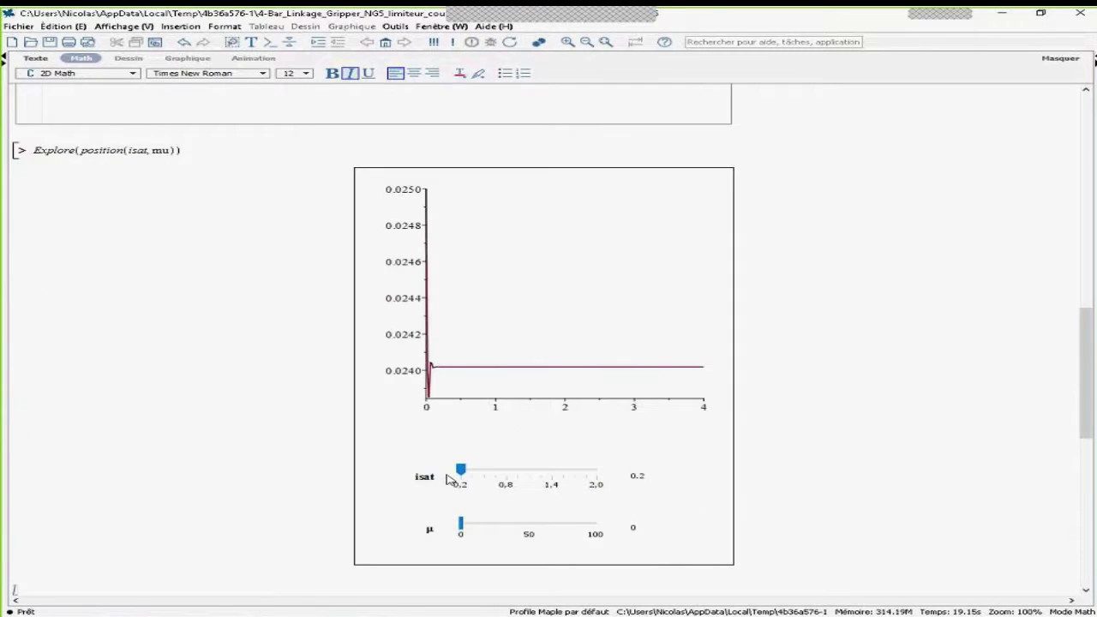
Explore the altitude plot at isat 0.834 and mu 53, and set the sliders to isat 1.11 and mu 40.
drag(463, 474, 508, 470)
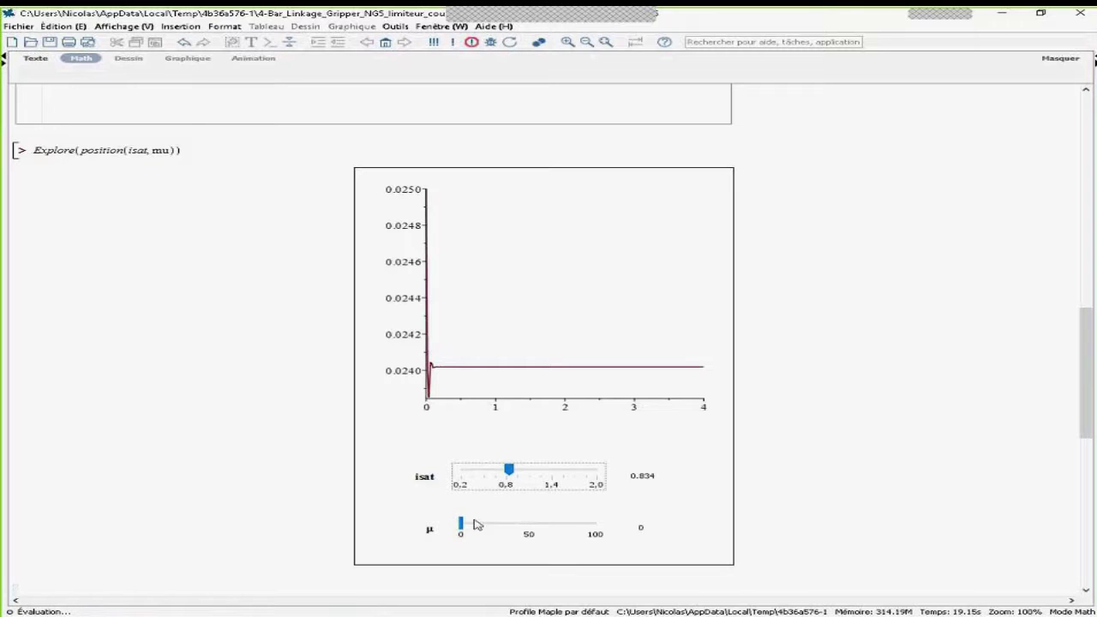
drag(461, 525, 533, 530)
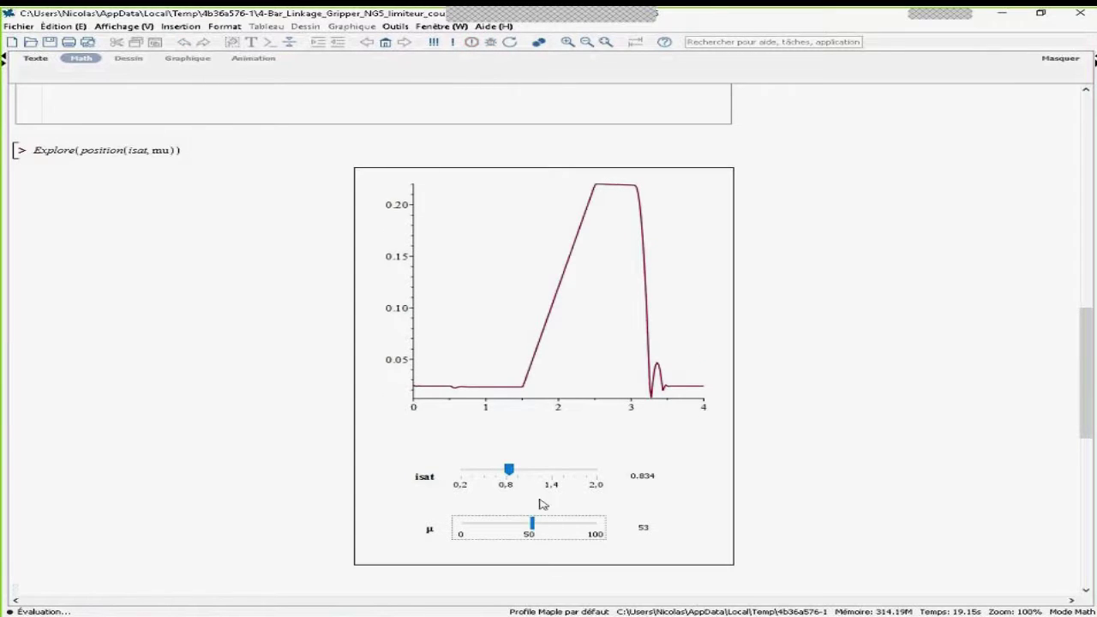
drag(522, 471, 533, 476)
drag(533, 523, 515, 522)
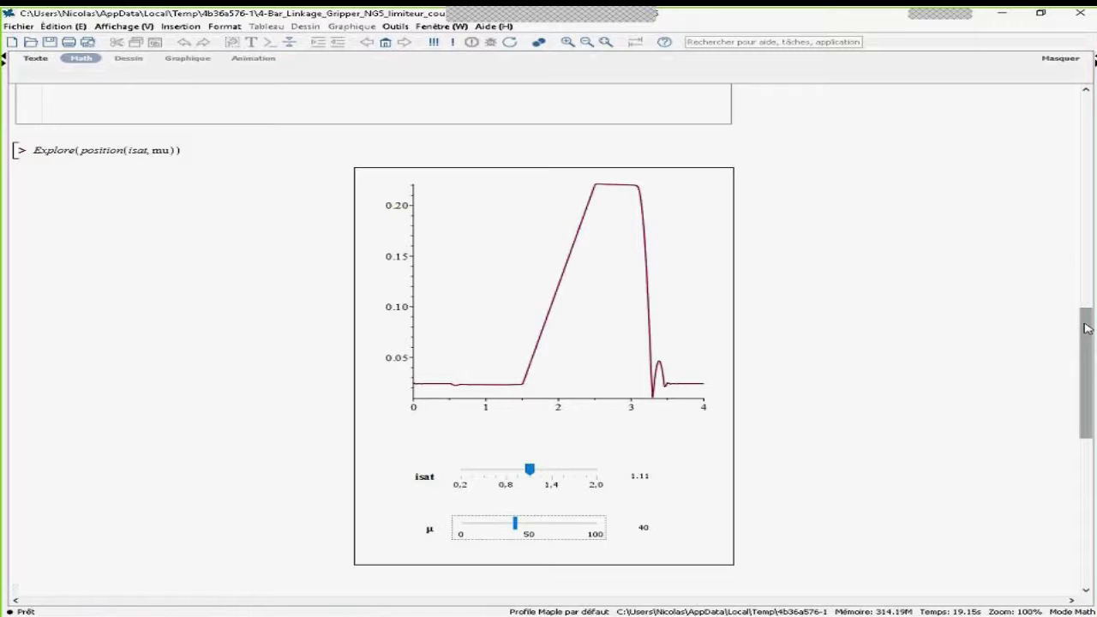
Execute res[150, 4] in the section that creates an objective for the compiled procedure.
drag(1087, 328, 1092, 468)
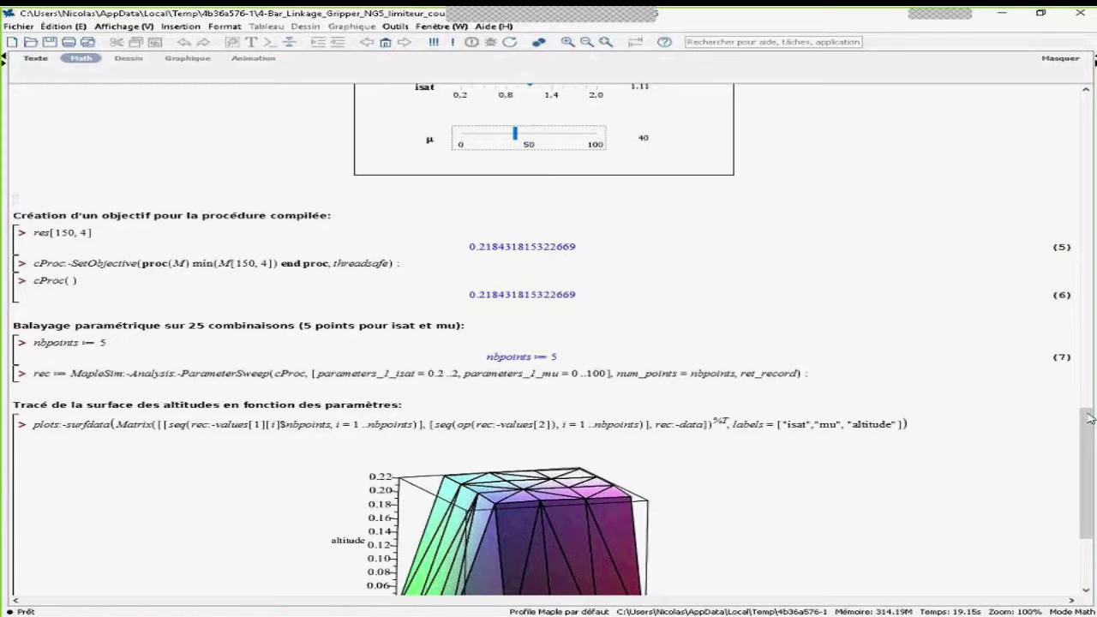
drag(1092, 418, 1093, 356)
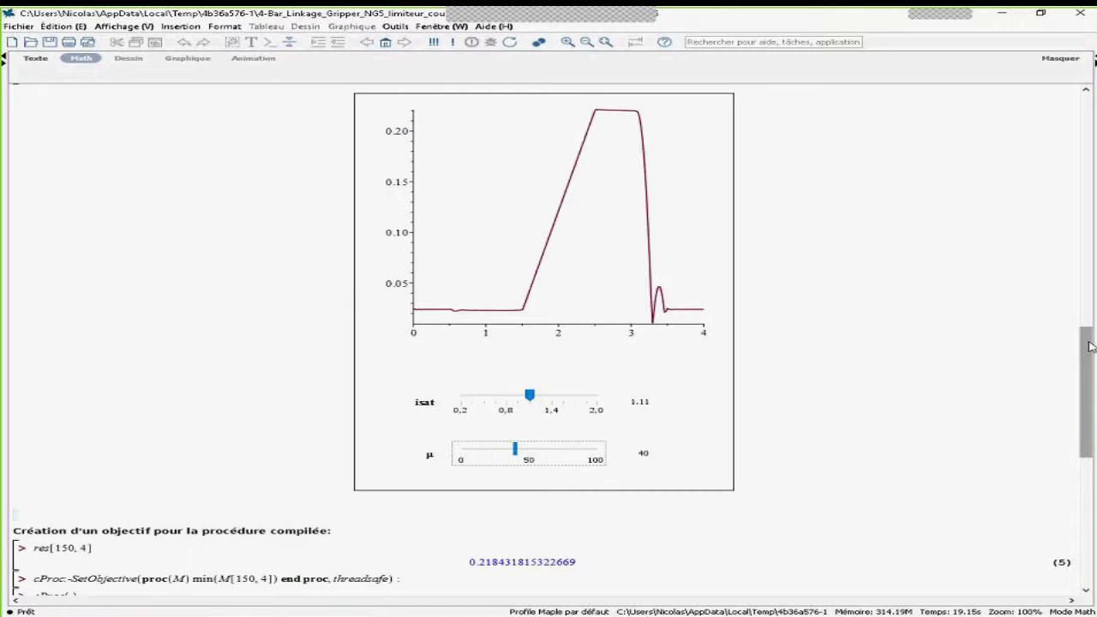
drag(1091, 348, 1091, 341)
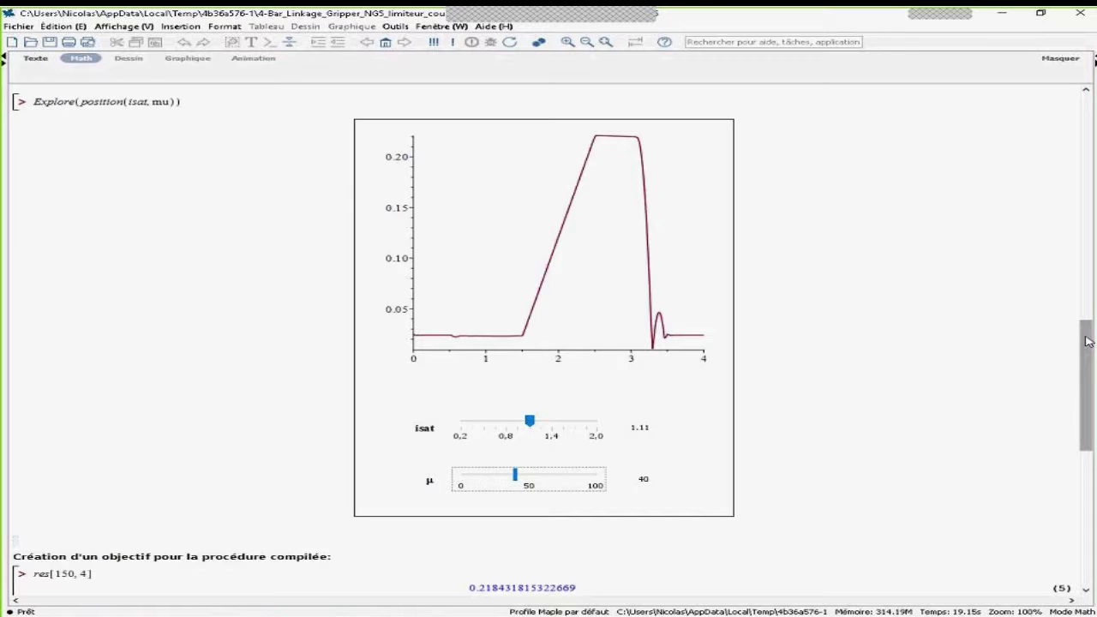
mouse_move(1087, 344)
mouse_down()
mouse_move(1086, 382)
mouse_move(1087, 359)
mouse_up()
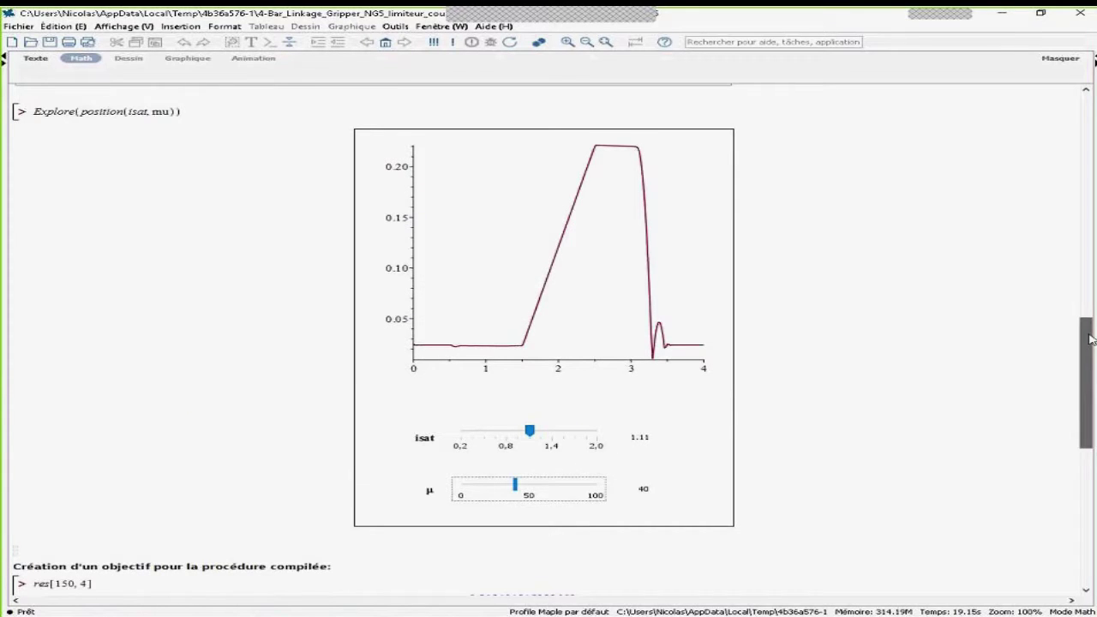
drag(1091, 338, 1093, 407)
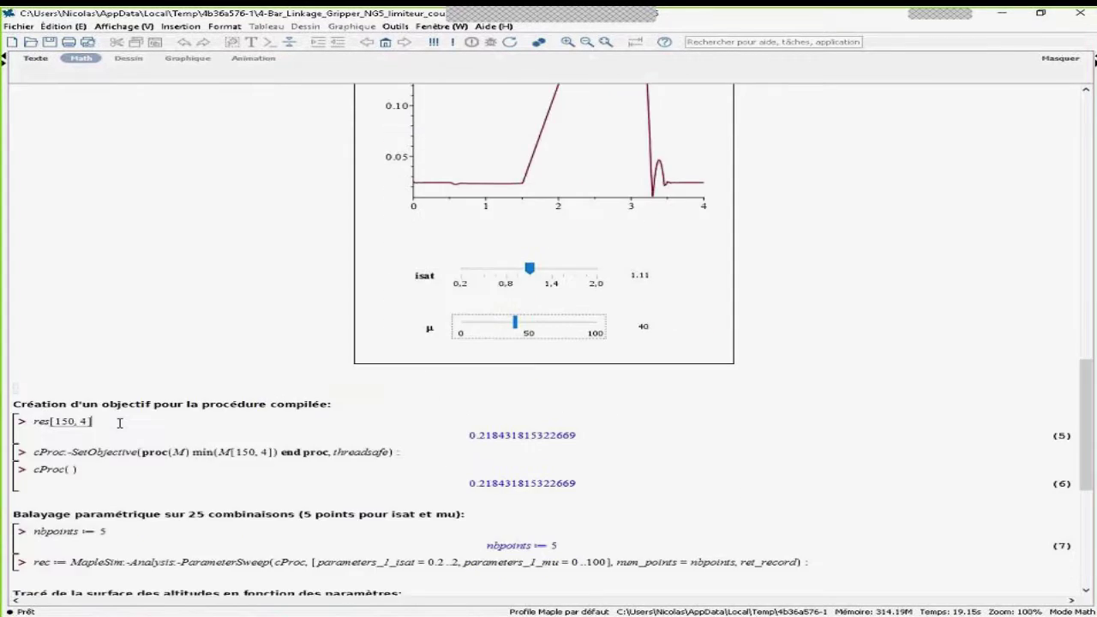
click(119, 422)
key(Return)
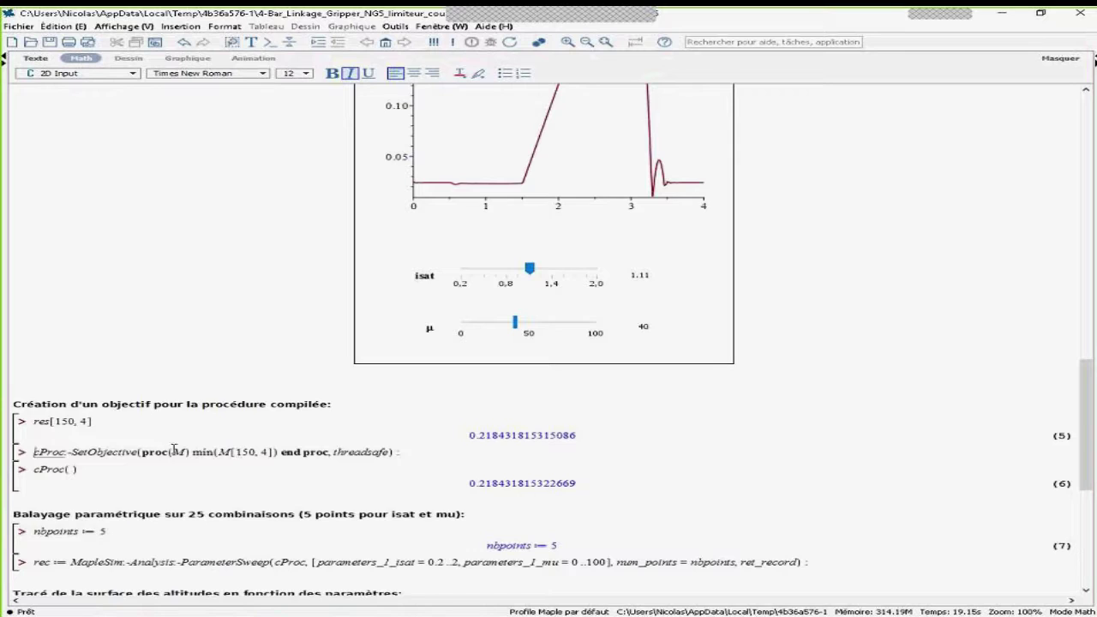
Execute the threadsafe cProc:-SetObjective command with min(M[150, 4]) as the objective, and run cProc() again.
double_click(86, 452)
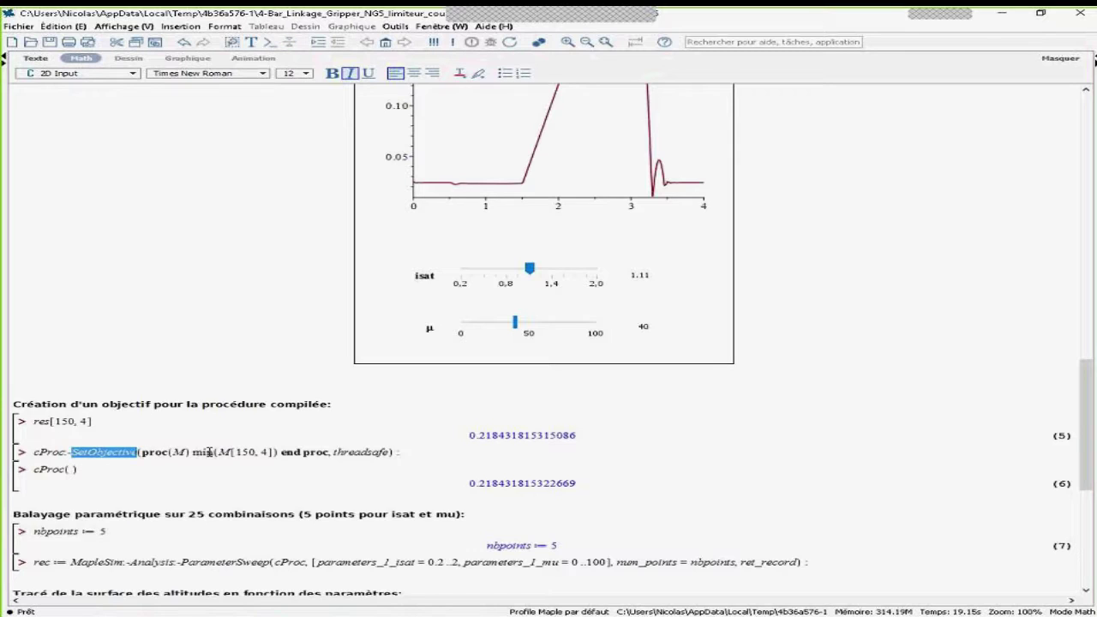
click(434, 451)
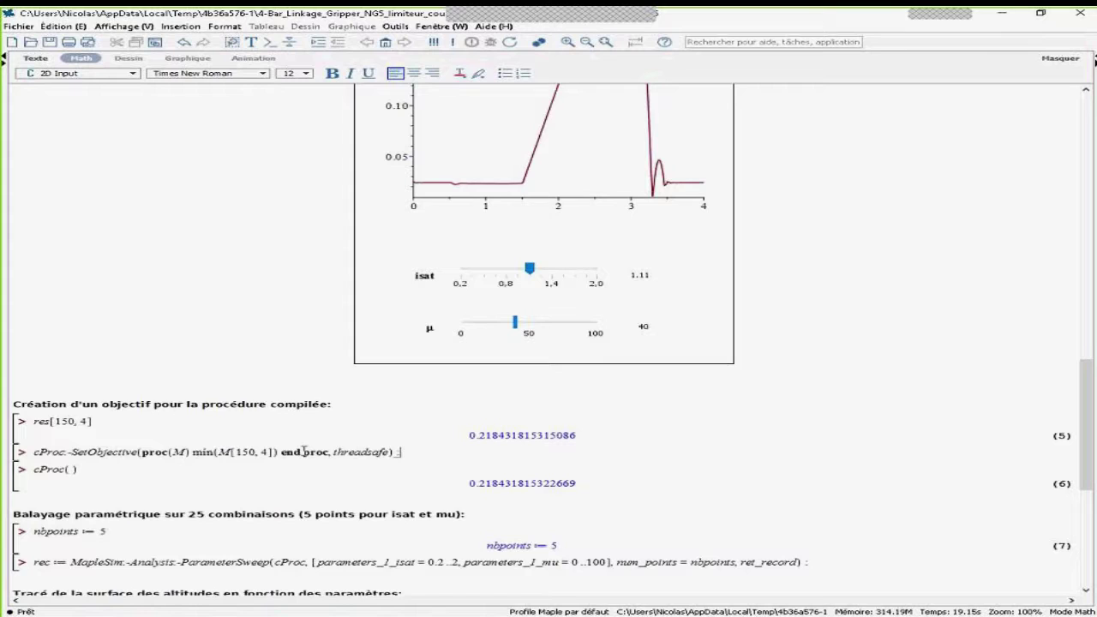
double_click(354, 452)
key(Return)
scroll(303, 445, down, 1)
scroll(304, 445, down, 1)
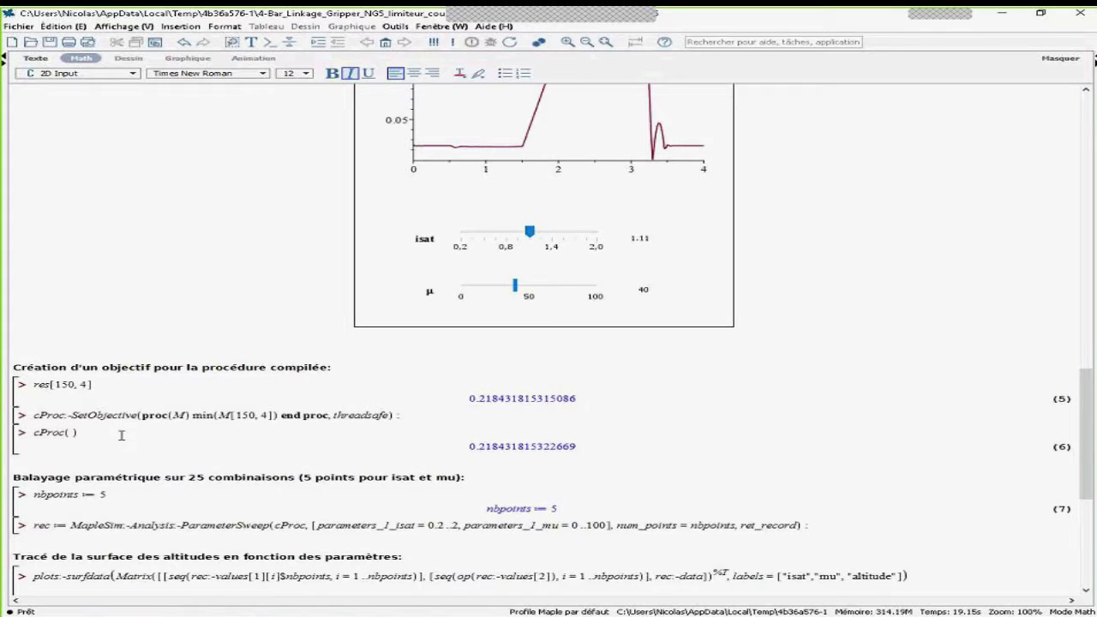
key(Return)
Execute nbpoints := 5 in the worksheet section for the parametric sweep over isat and mu.
scroll(582, 446, down, 1)
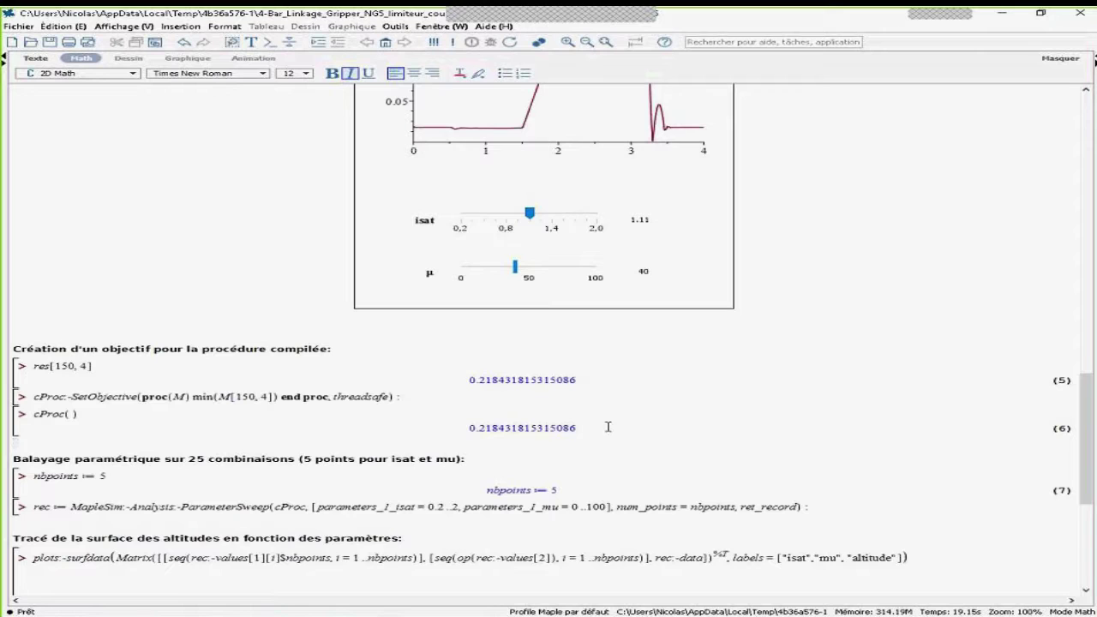
scroll(608, 427, down, 4)
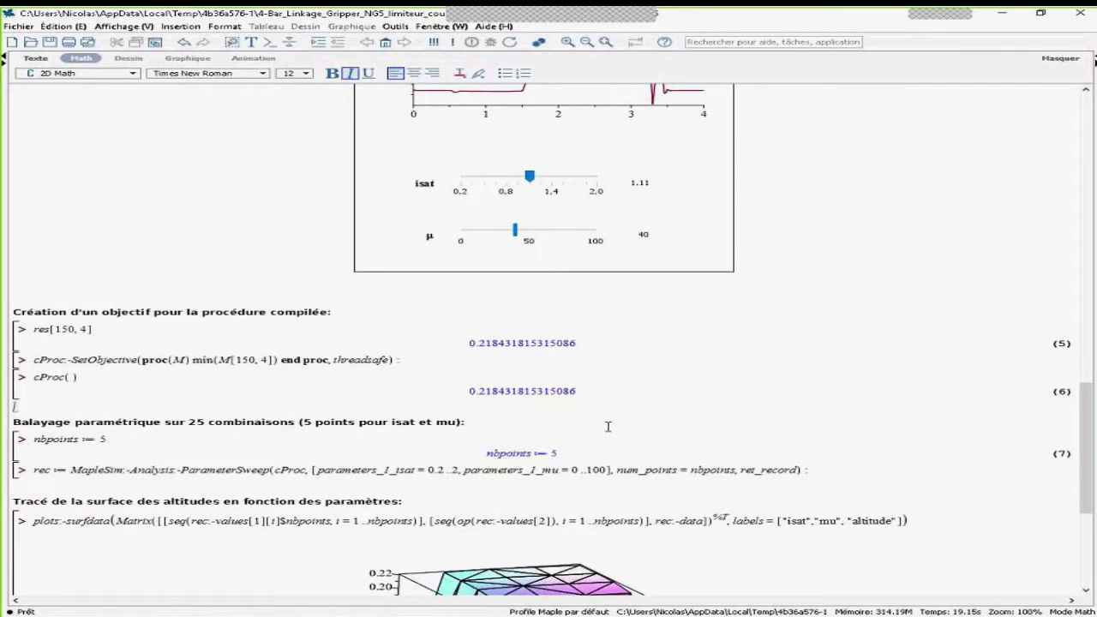
scroll(608, 427, down, 2)
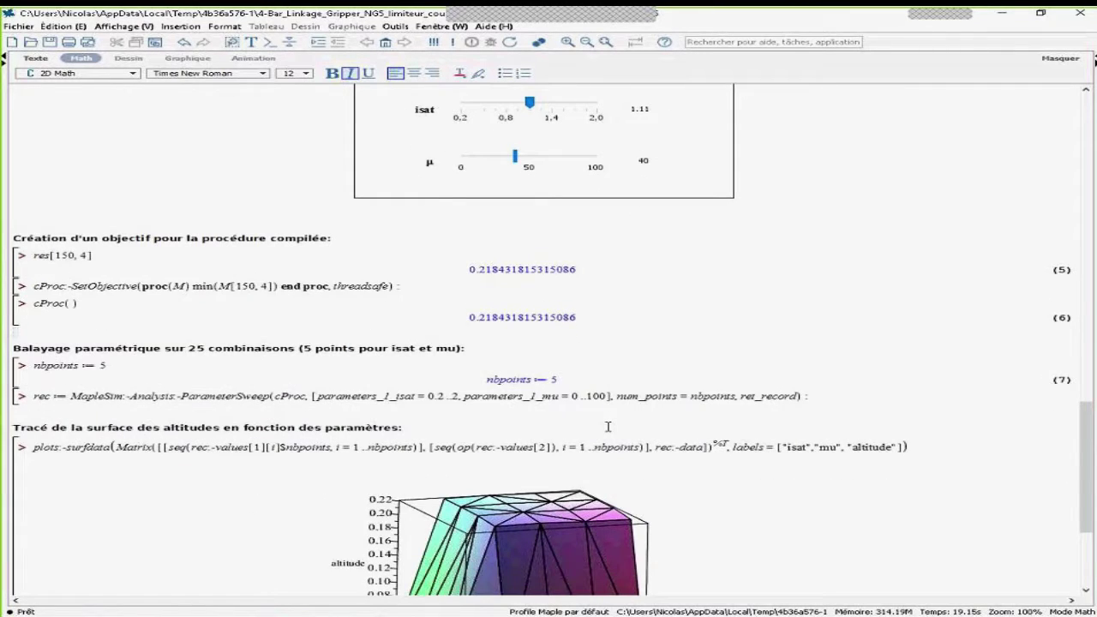
scroll(608, 426, down, 1)
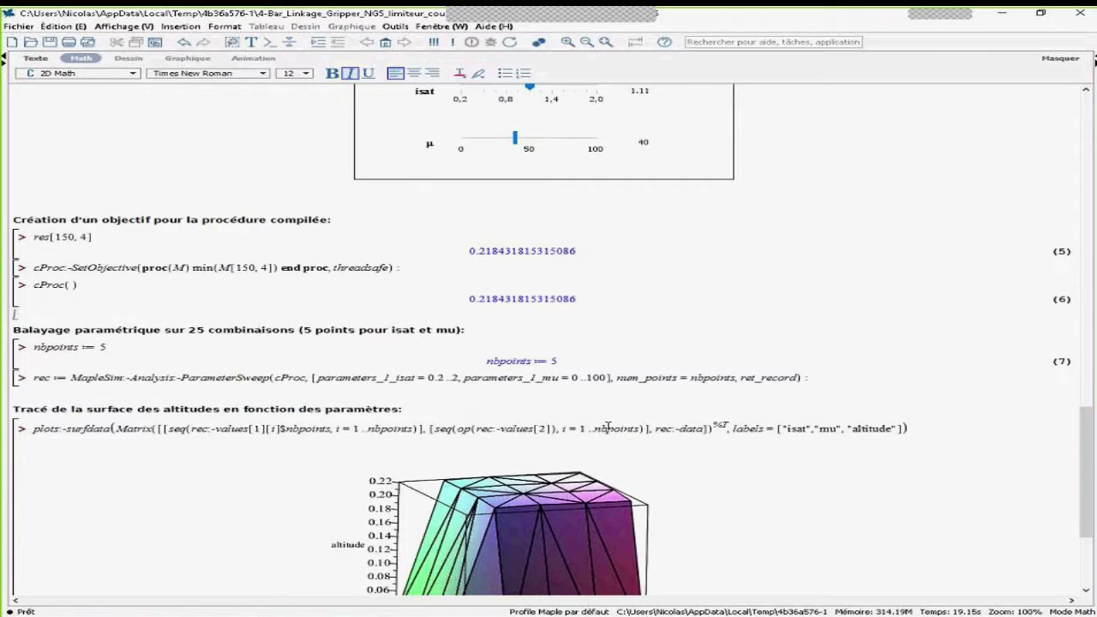
scroll(608, 427, down, 2)
click(122, 306)
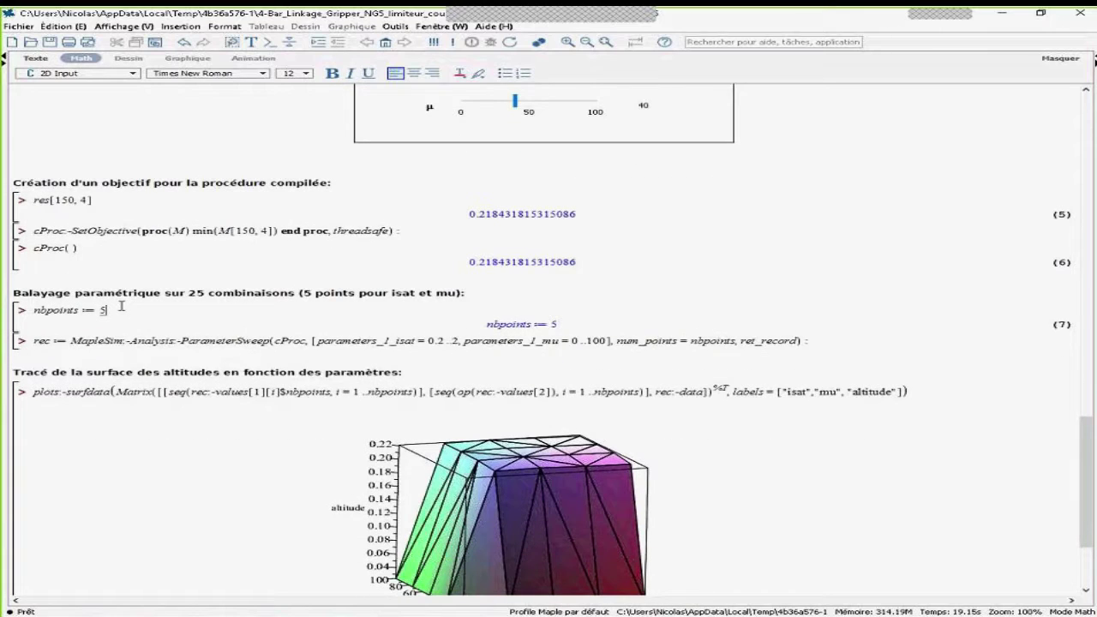
key(Return)
Execute the ParameterSweep command on cProc for isat 0.2 to 2 and mu 0 to 100, and briefly view the Task Manager.
double_click(374, 231)
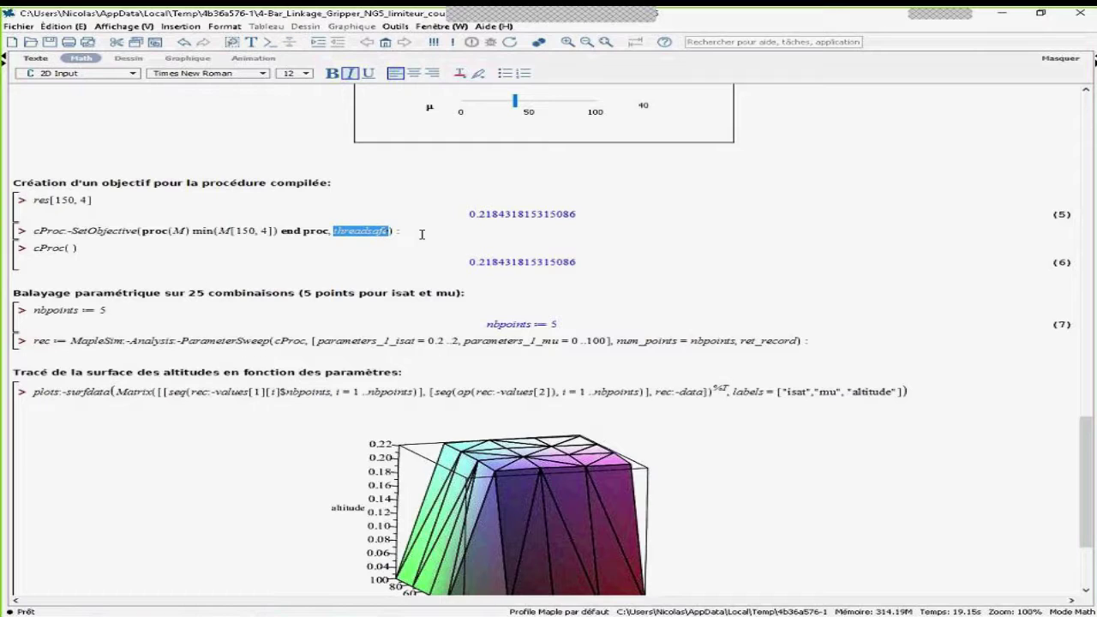
click(422, 234)
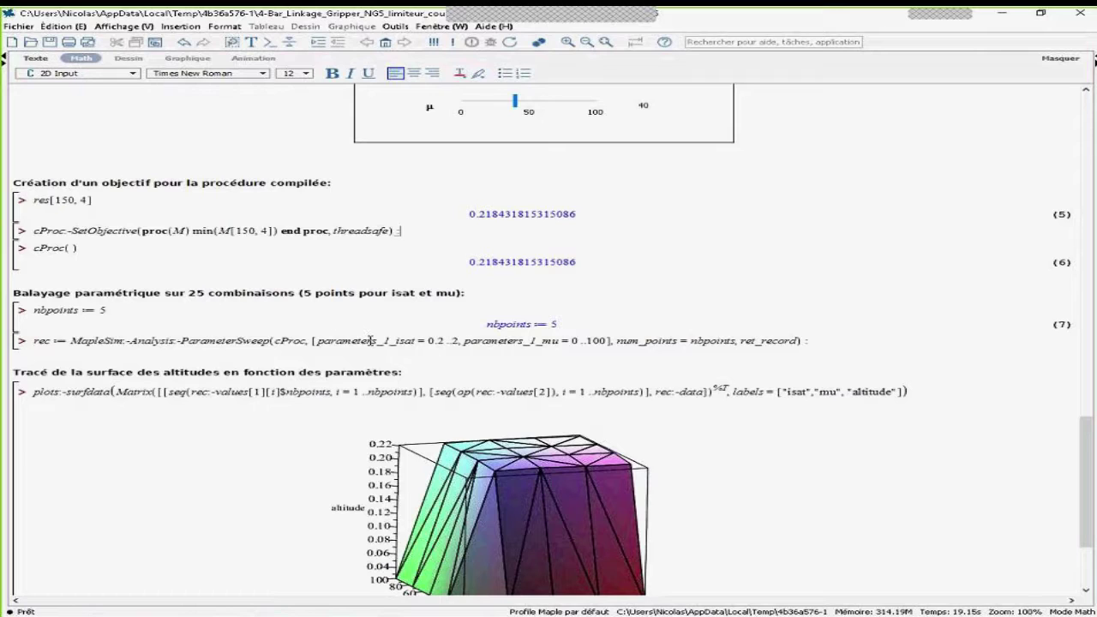
click(472, 341)
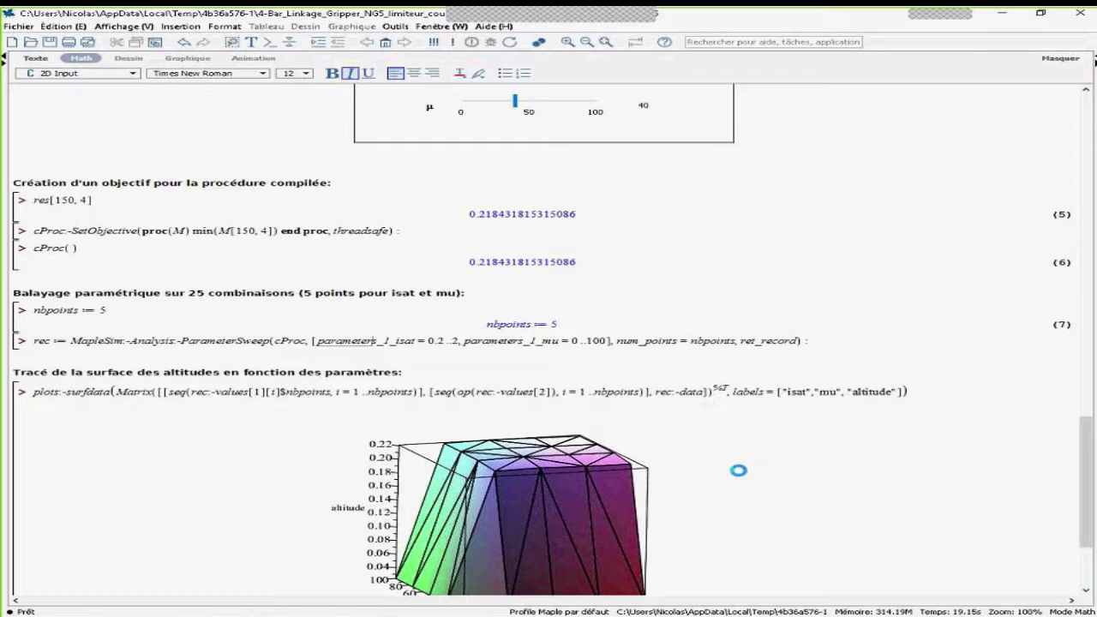
key(Return)
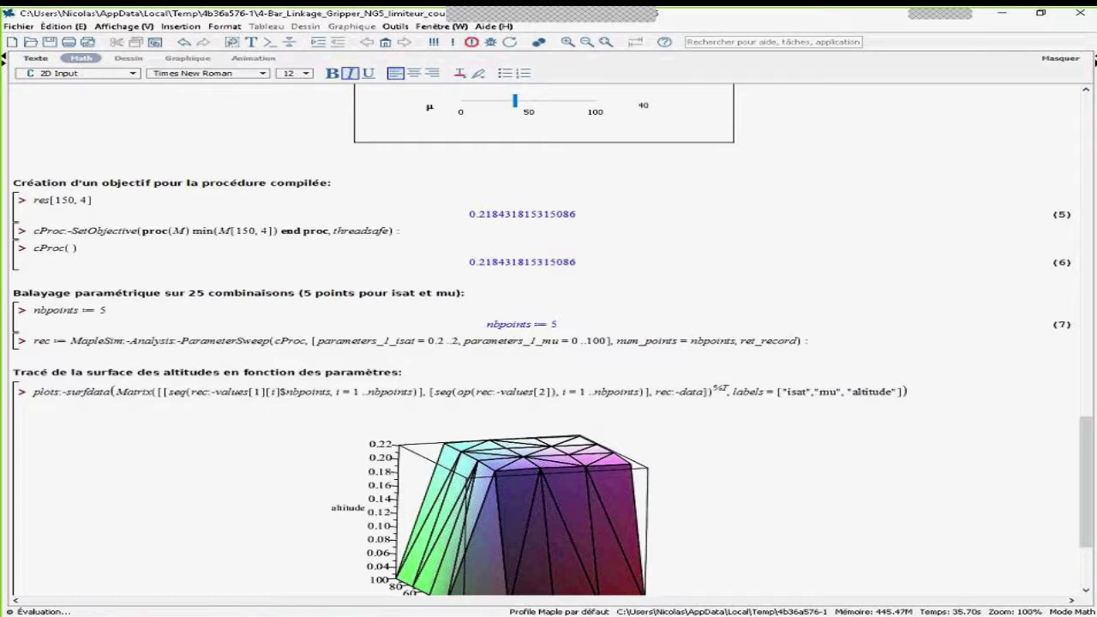
key(ctrl+shift+Escape)
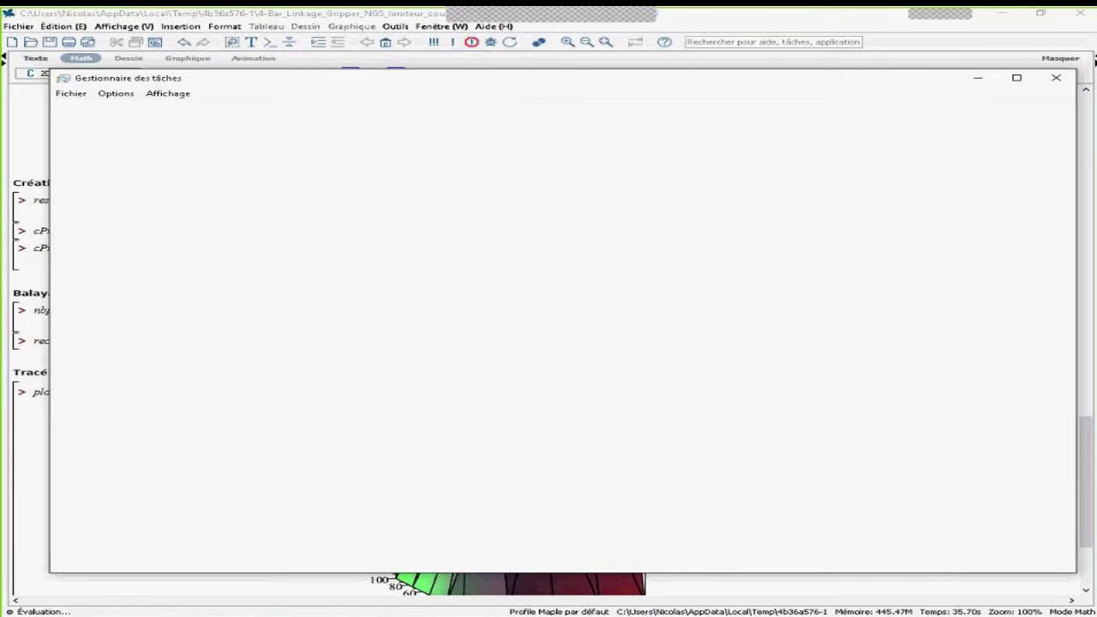
click(1056, 78)
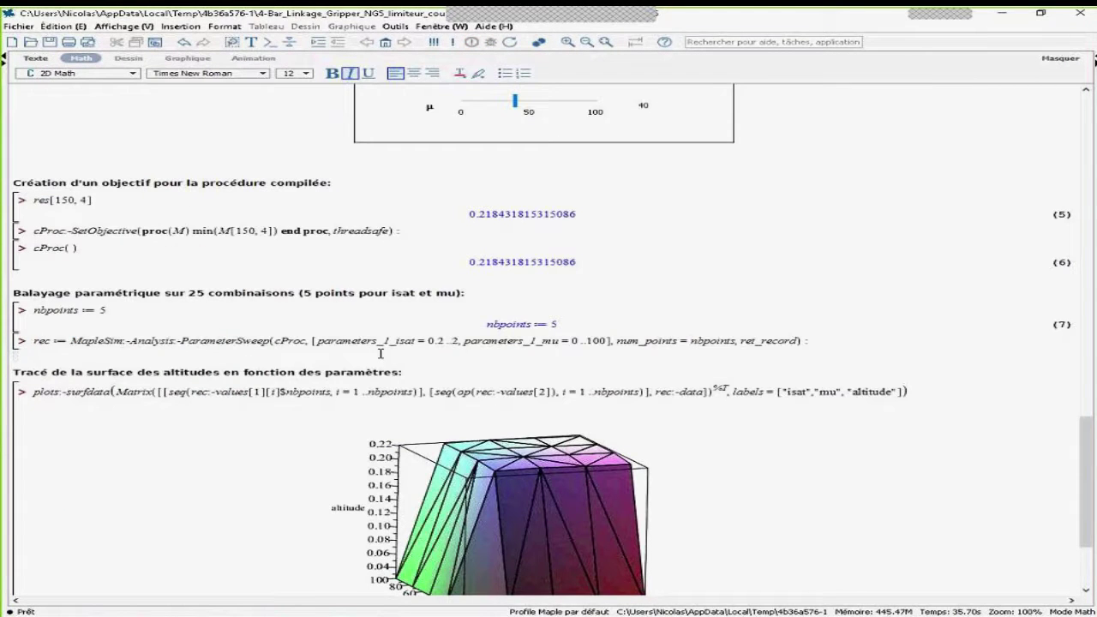
Rotate the 3D surface plot of altitude versus isat and mu to orientation angles -105, 69 and 1.
scroll(381, 354, down, 1)
scroll(380, 354, down, 2)
click(491, 338)
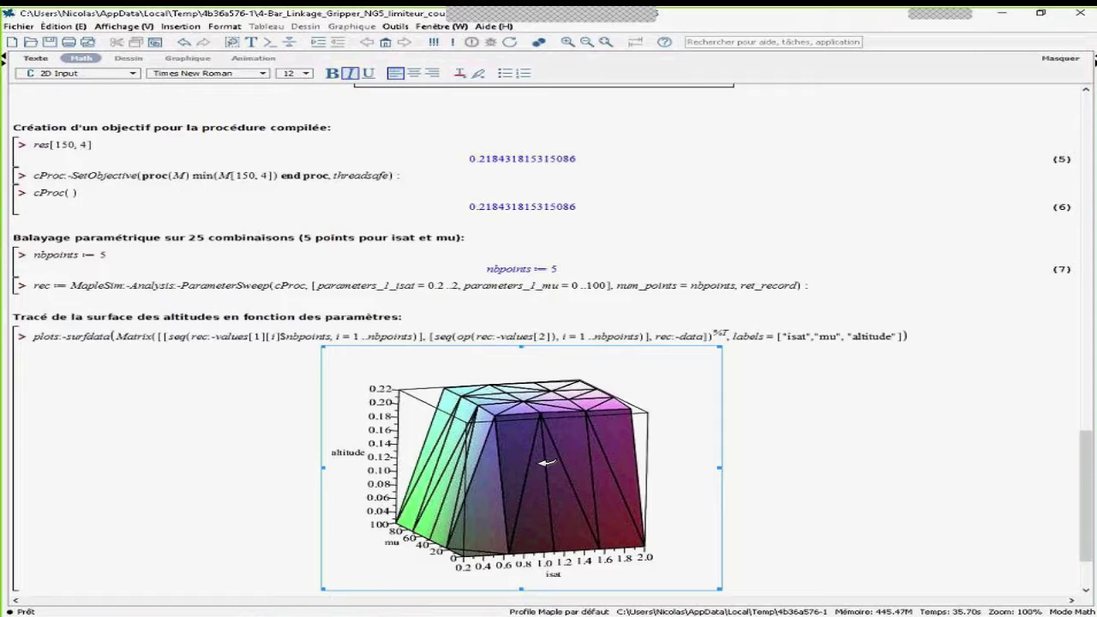
drag(547, 463, 459, 563)
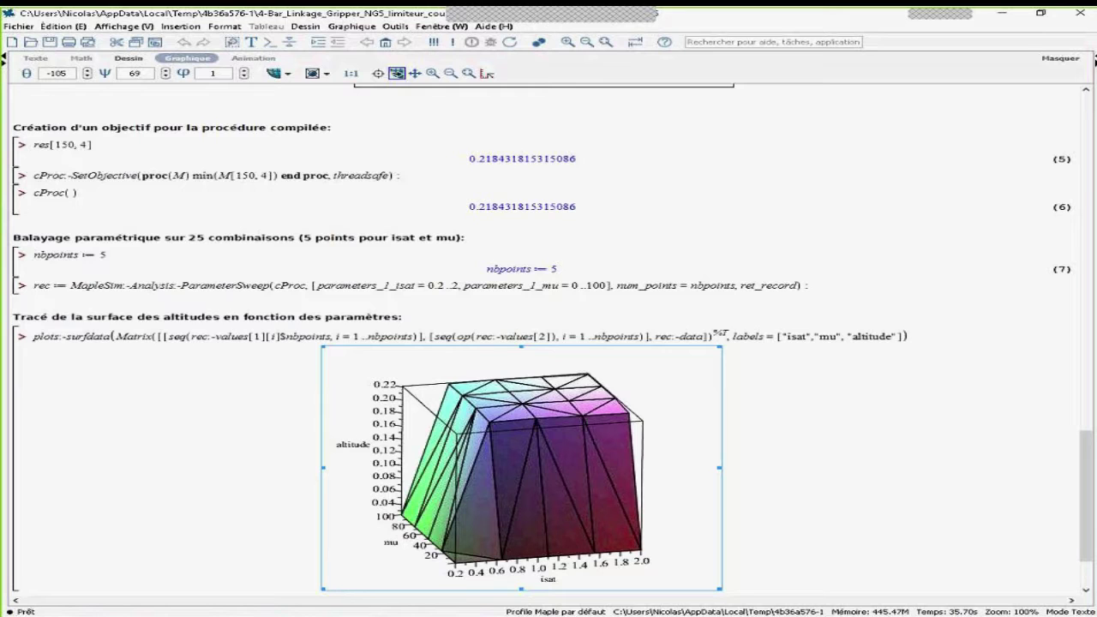
Switch to MapleSim and go into the Gripper subsystem inside CurrentControlledGripper to view the motor's ideal voltage supply.
click(471, 616)
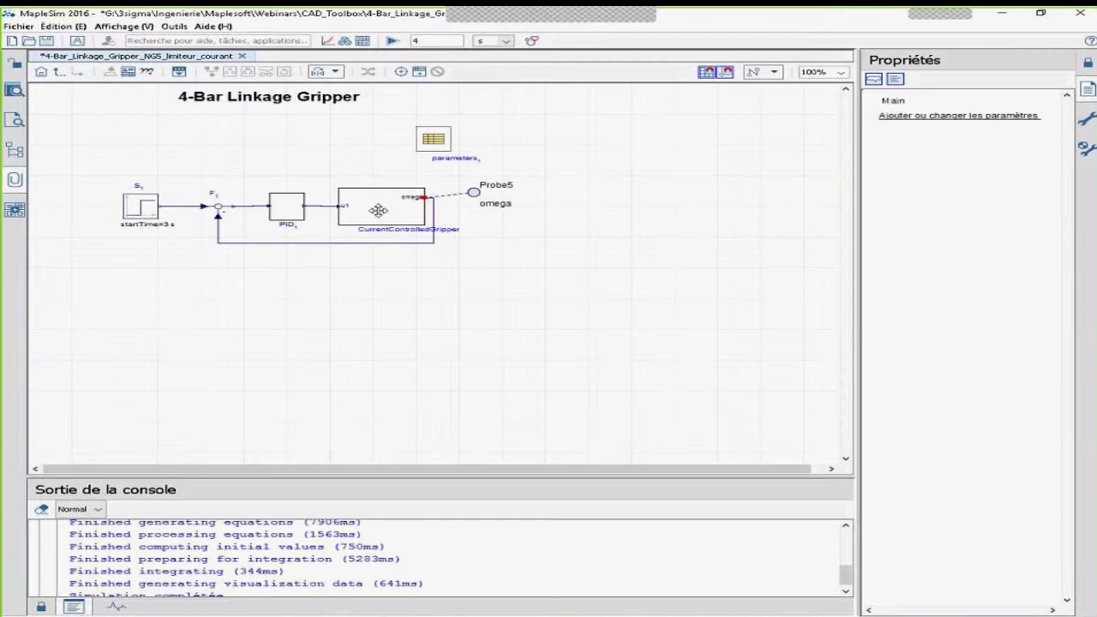
double_click(378, 211)
click(416, 233)
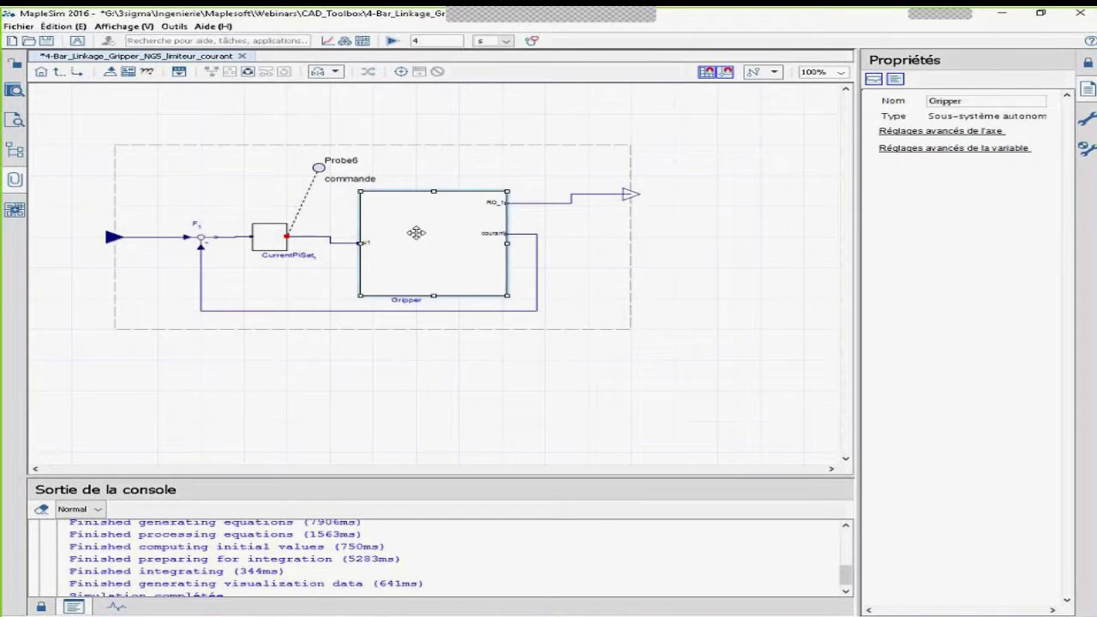
double_click(417, 232)
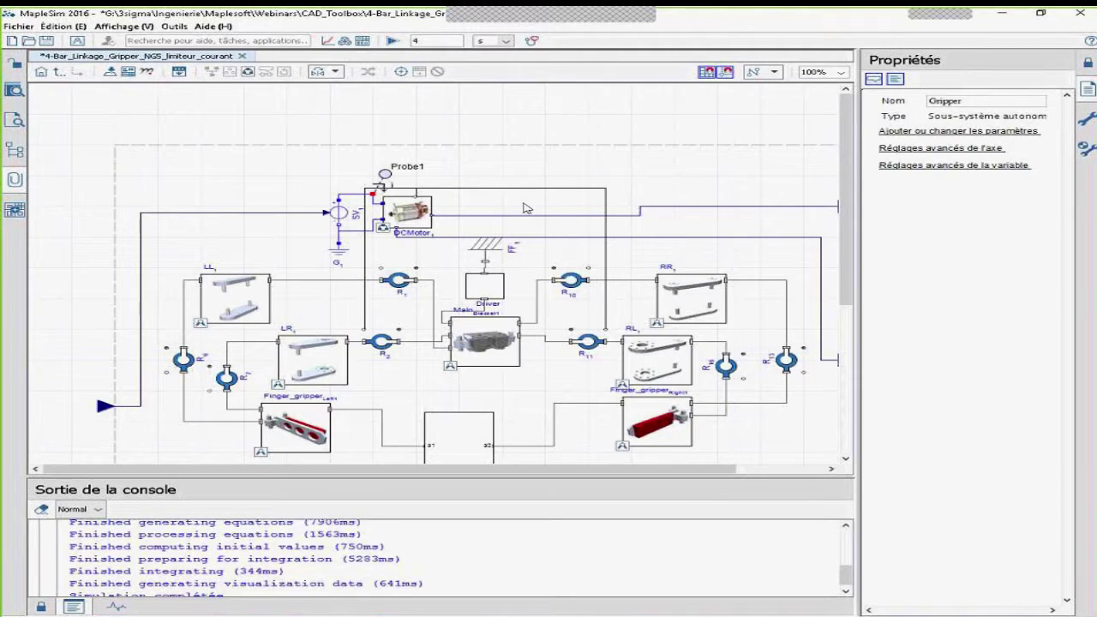
Open the recent model 4-Bar_Linkage_Gripper_NG5_limiteur_courant_power.msim and go into the Gripper subsystem inside CurrentControlledGripper.
click(21, 27)
mouse_move(79, 91)
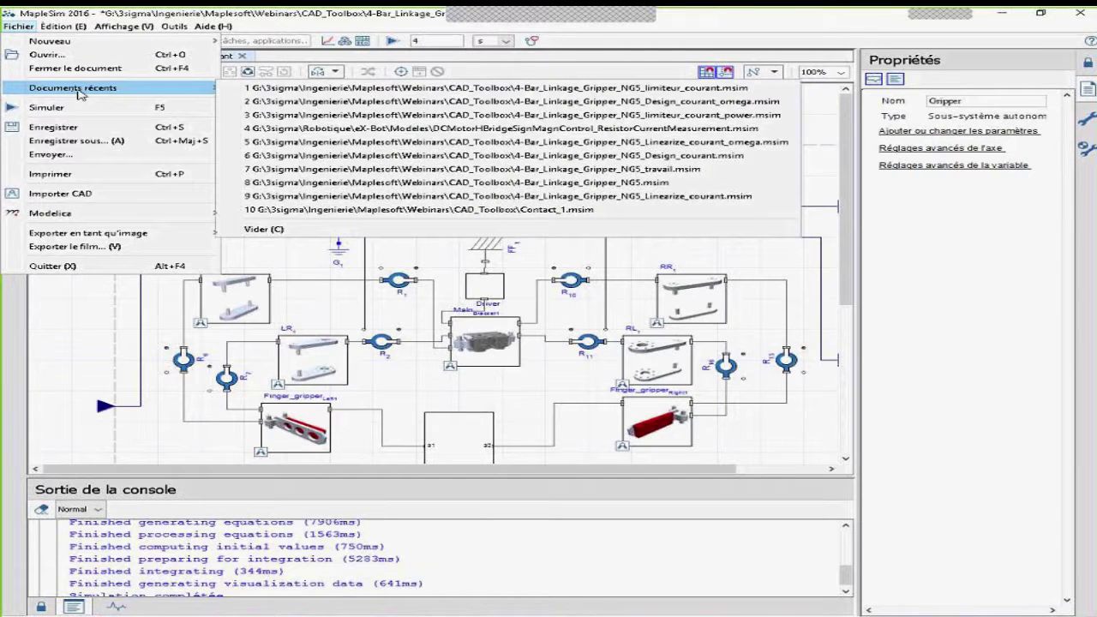
click(367, 117)
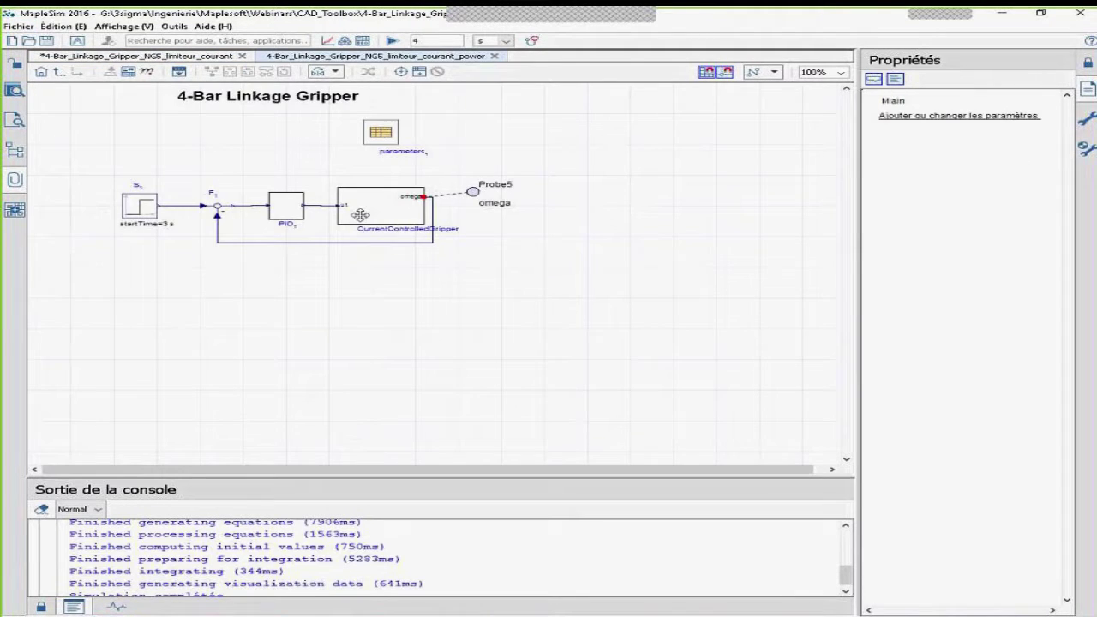
click(377, 214)
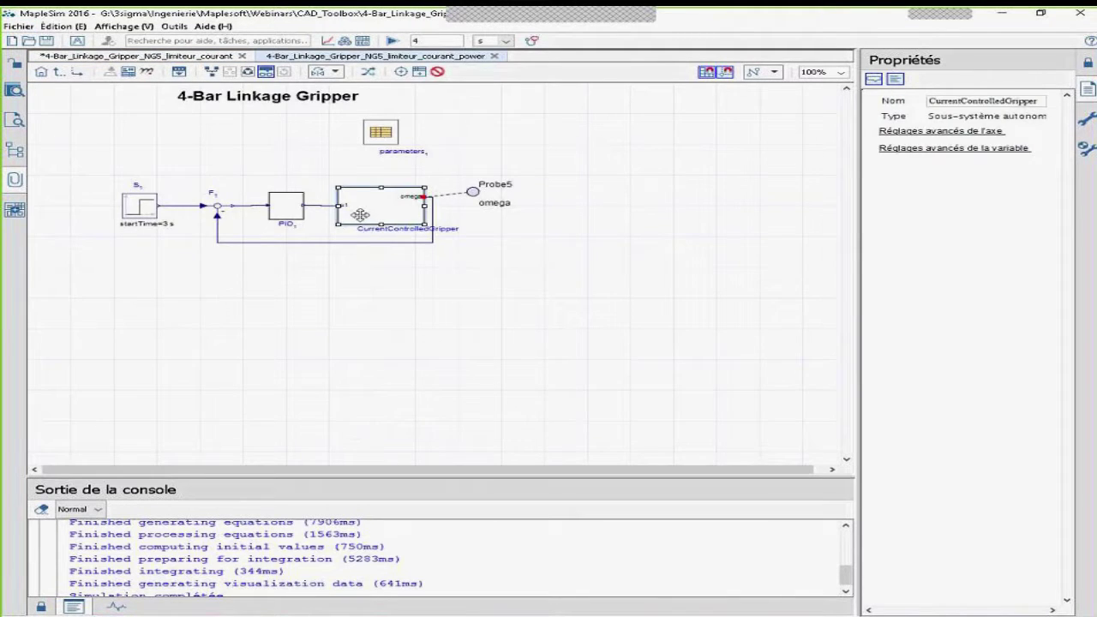
double_click(377, 215)
click(404, 221)
double_click(404, 221)
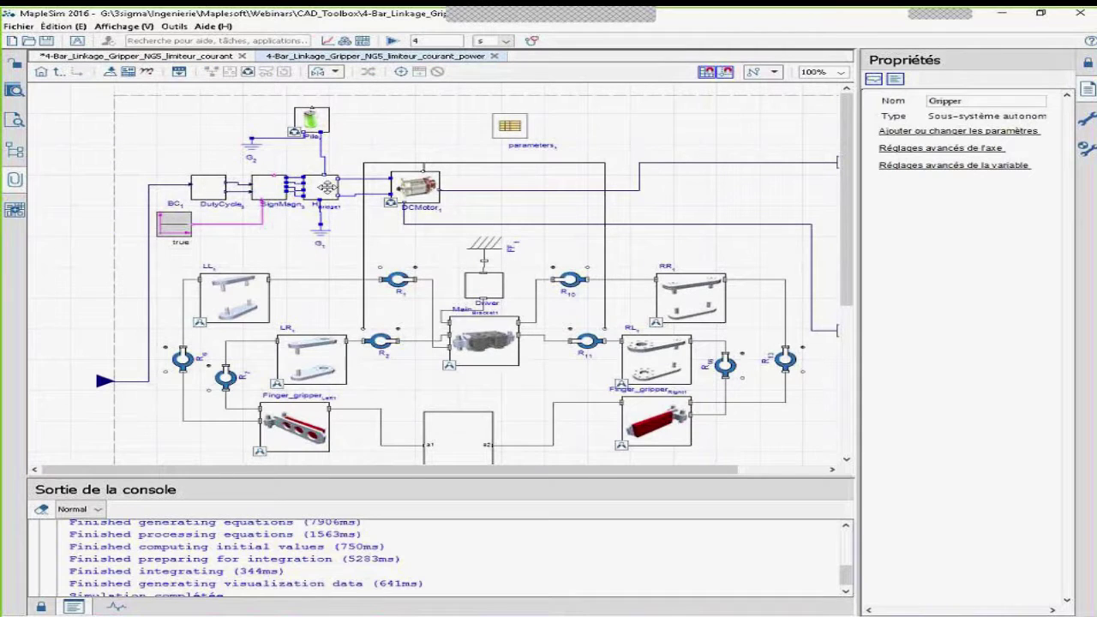
Inspect the battery's parameters and the internal switch and diode circuit of the H-bridge, and return to the Gripper level.
click(311, 120)
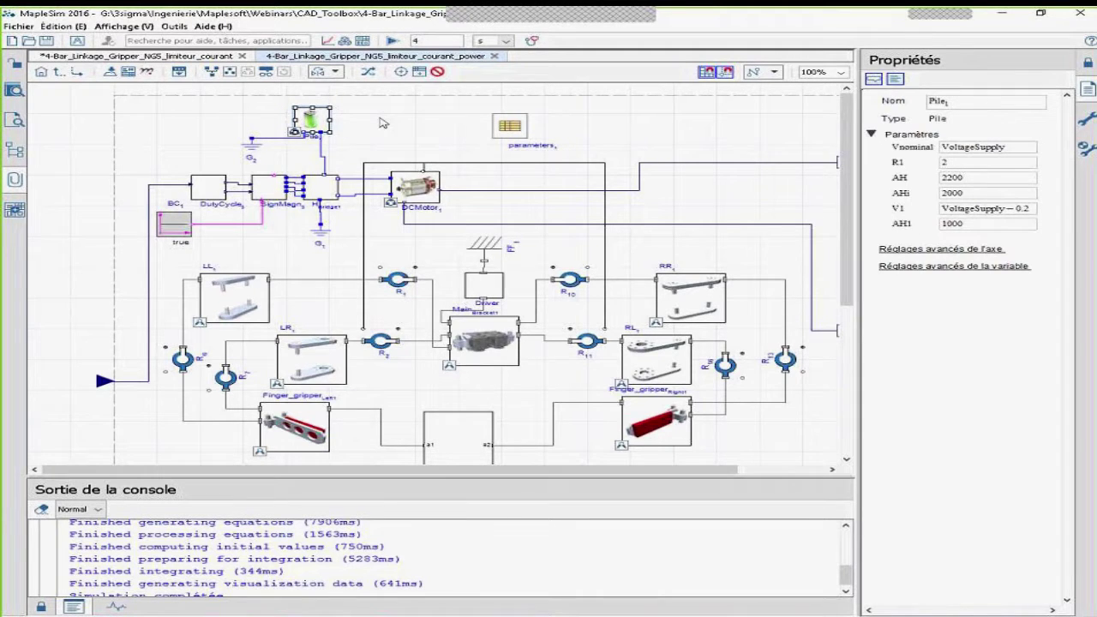
click(384, 123)
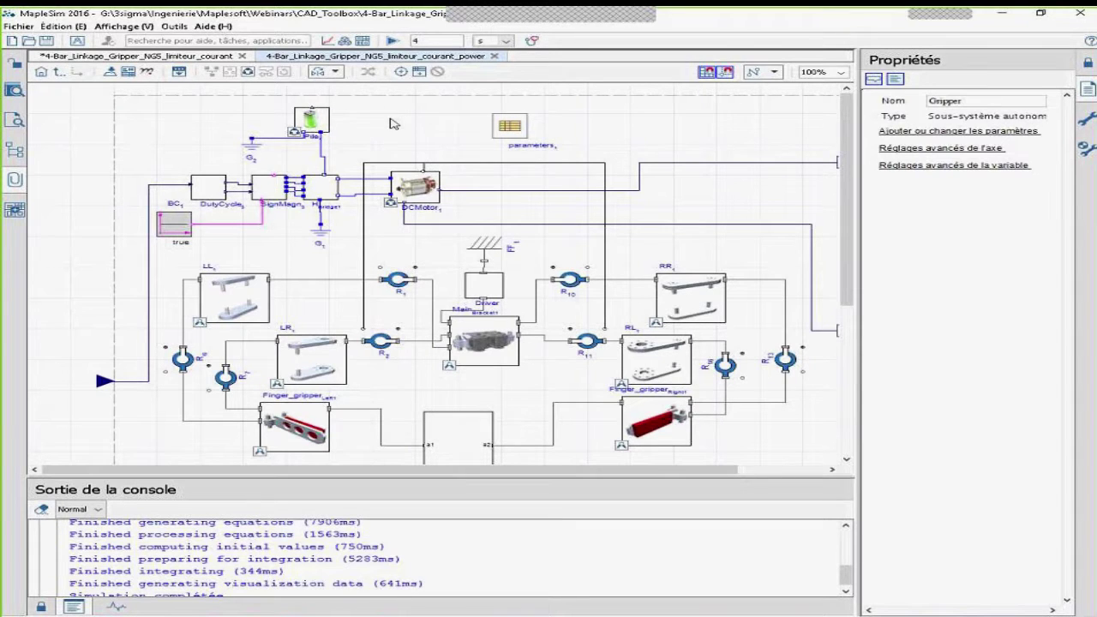
double_click(318, 186)
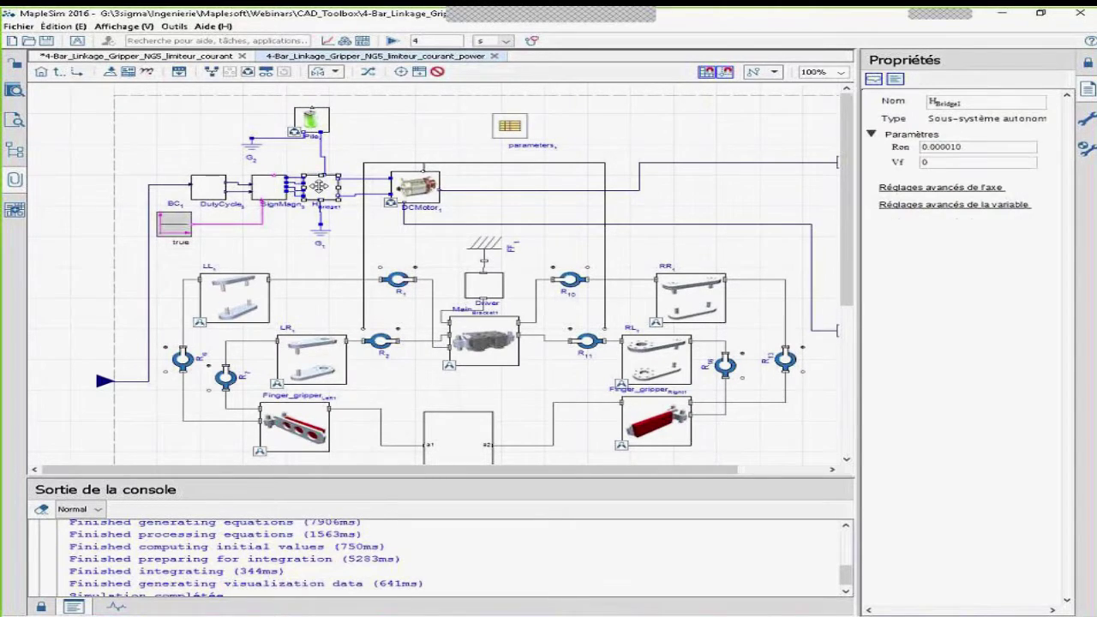
click(58, 74)
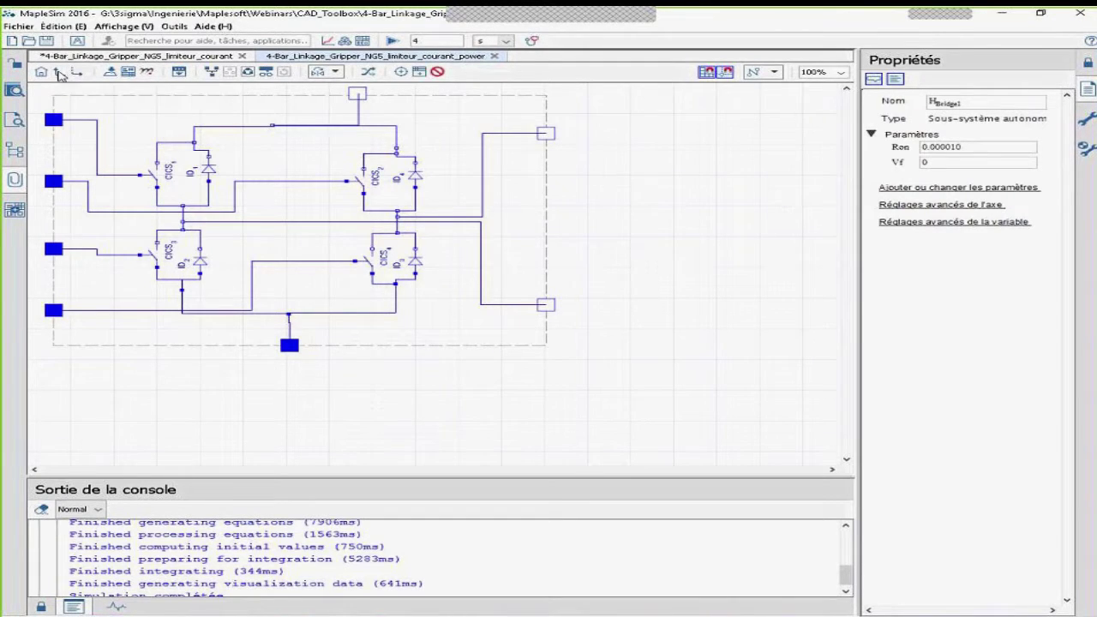